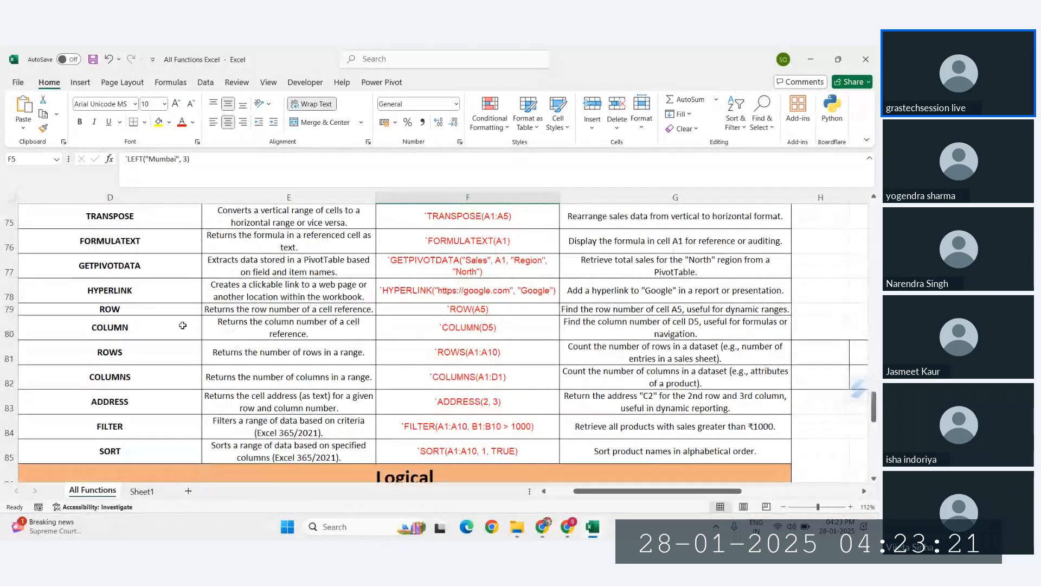
- Review the Logical function rows from IF to IFS and return to the text functions at the start of the sheet
{"action": "scroll", "coordinate": [217, 328], "scroll_direction": "down", "scroll_amount": 5}
{"action": "scroll", "coordinate": [182, 326], "scroll_direction": "up", "scroll_amount": 2}
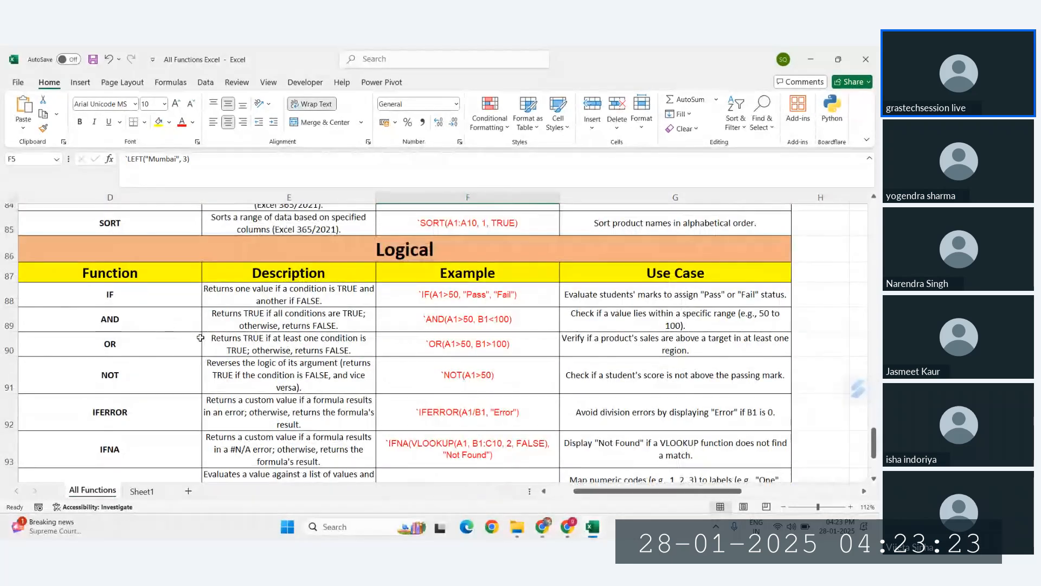
{"action": "scroll", "coordinate": [217, 336], "scroll_direction": "down", "scroll_amount": 2}
{"action": "scroll", "coordinate": [255, 347], "scroll_direction": "up", "scroll_amount": 2}
{"action": "scroll", "coordinate": [292, 354], "scroll_direction": "down", "scroll_amount": 2}
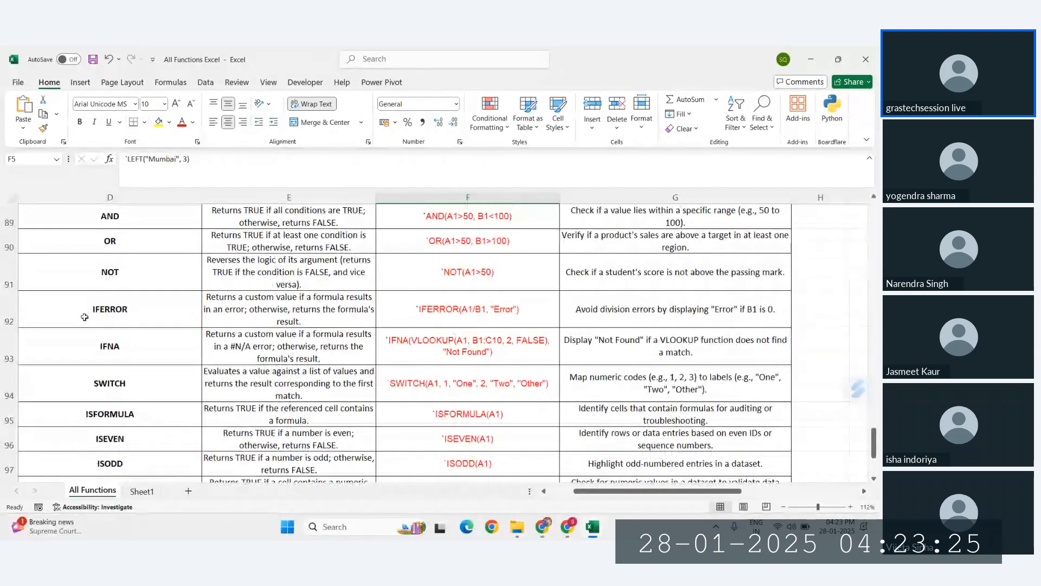
{"action": "scroll", "coordinate": [227, 361], "scroll_direction": "up", "scroll_amount": 2}
{"action": "scroll", "coordinate": [163, 366], "scroll_direction": "down", "scroll_amount": 1}
{"action": "scroll", "coordinate": [163, 366], "scroll_direction": "down", "scroll_amount": 3}
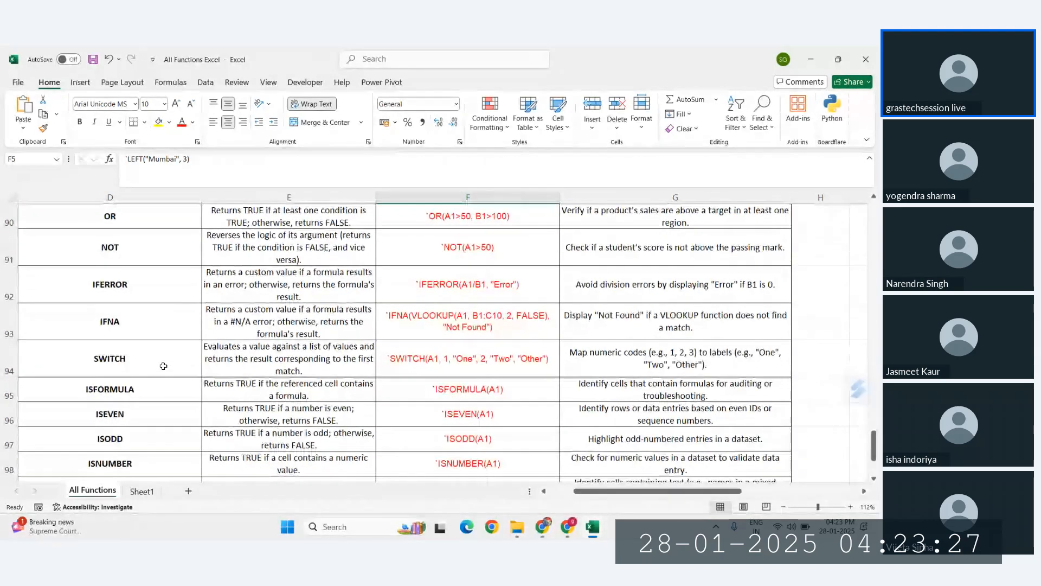
{"action": "scroll", "coordinate": [293, 368], "scroll_direction": "down", "scroll_amount": 3}
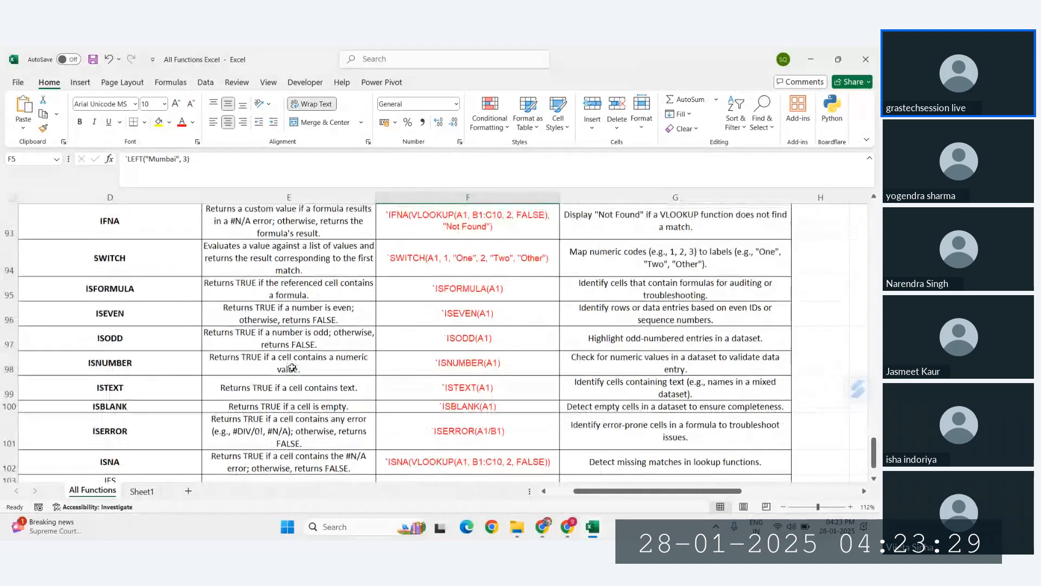
{"action": "scroll", "coordinate": [333, 348], "scroll_direction": "up", "scroll_amount": 1}
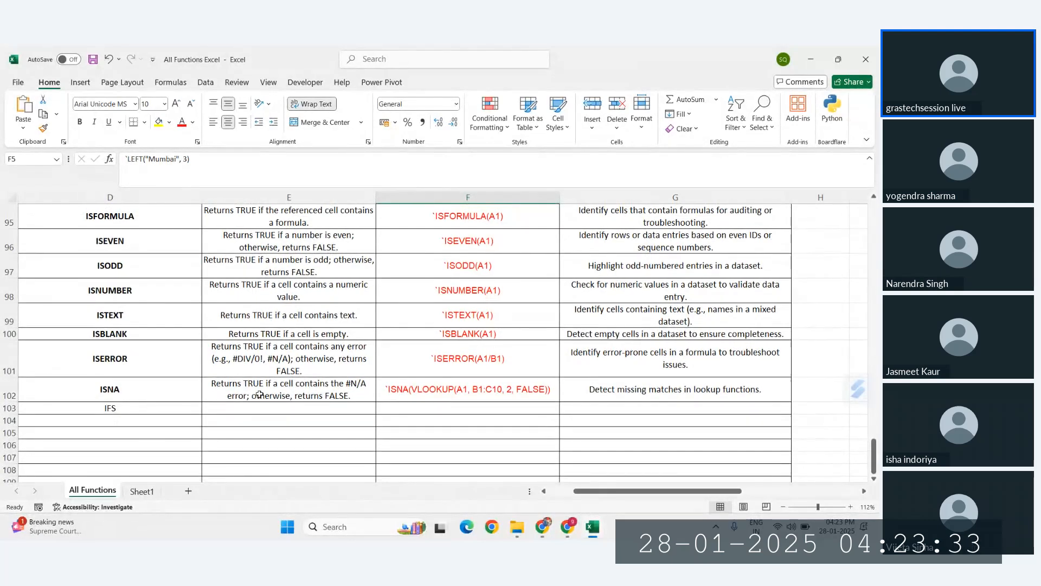
{"action": "scroll", "coordinate": [260, 394], "scroll_direction": "up", "scroll_amount": 2}
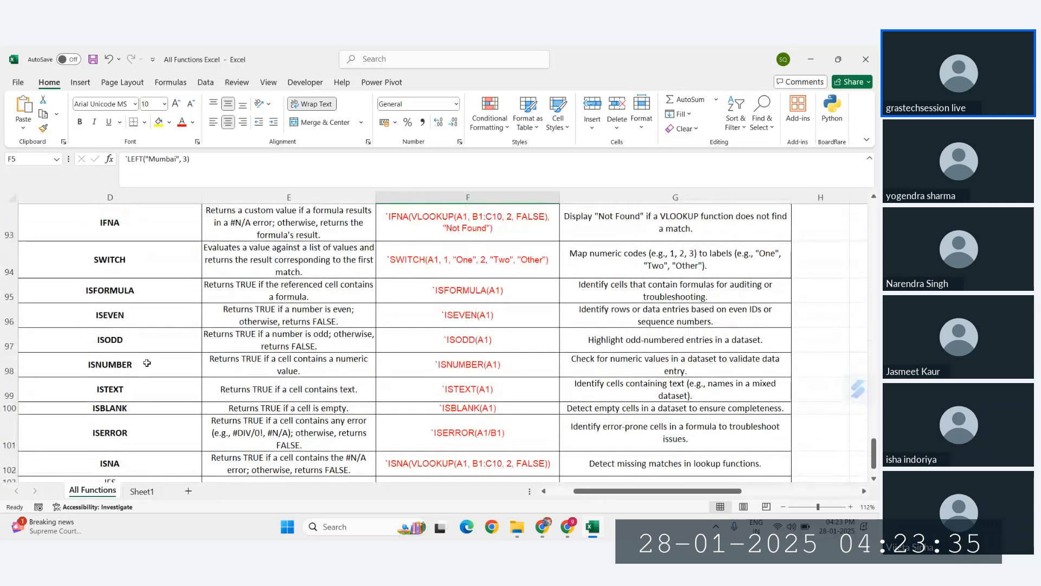
{"action": "scroll", "coordinate": [158, 362], "scroll_direction": "up", "scroll_amount": 20}
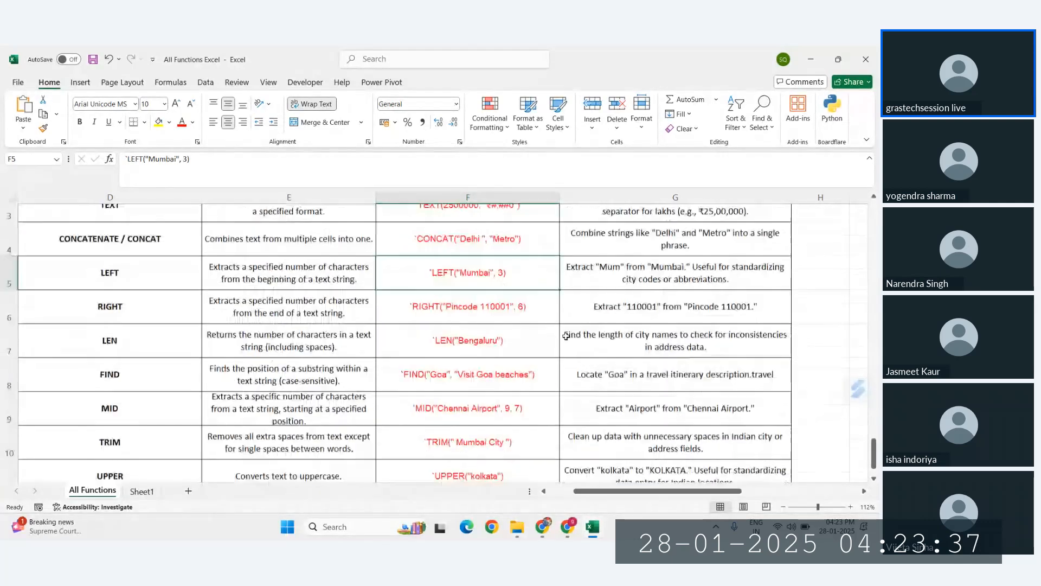
{"action": "scroll", "coordinate": [565, 336], "scroll_direction": "down", "scroll_amount": 2}
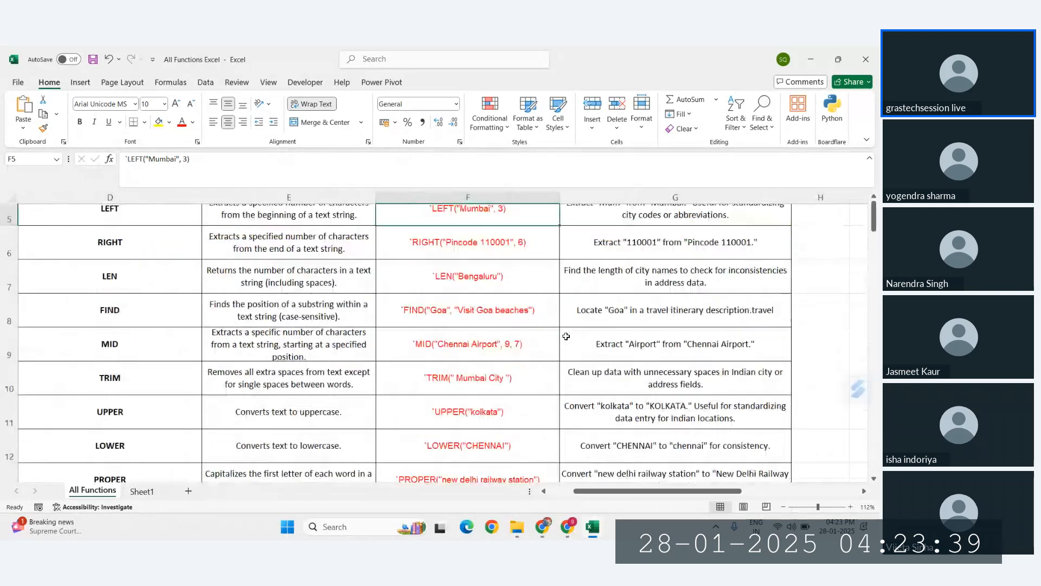
- Examine the function library's categories, including the Text functions and the additional Statistical and Cube functions
{"action": "left_click", "coordinate": [206, 82]}
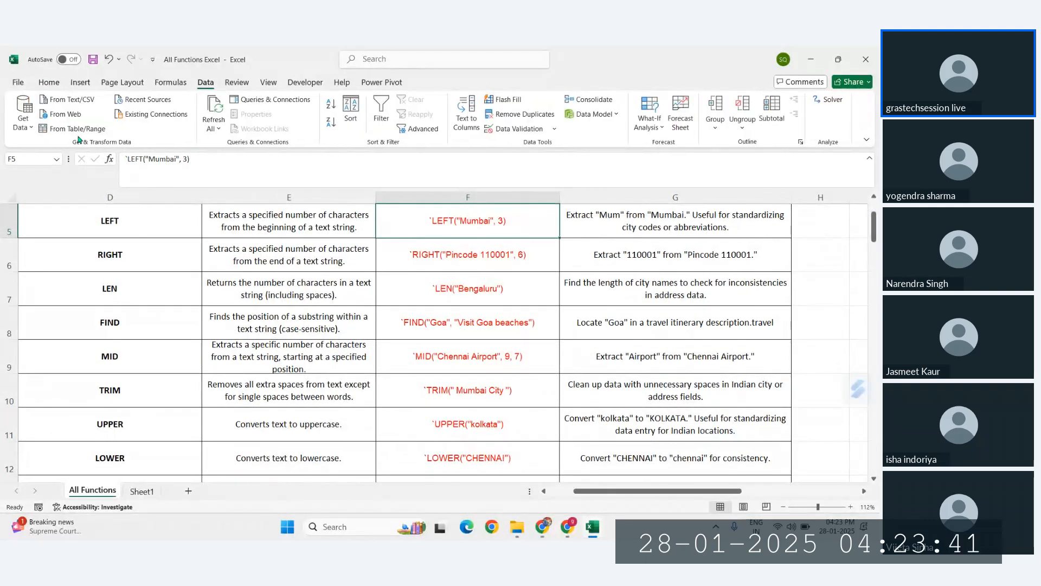
{"action": "left_click", "coordinate": [170, 82]}
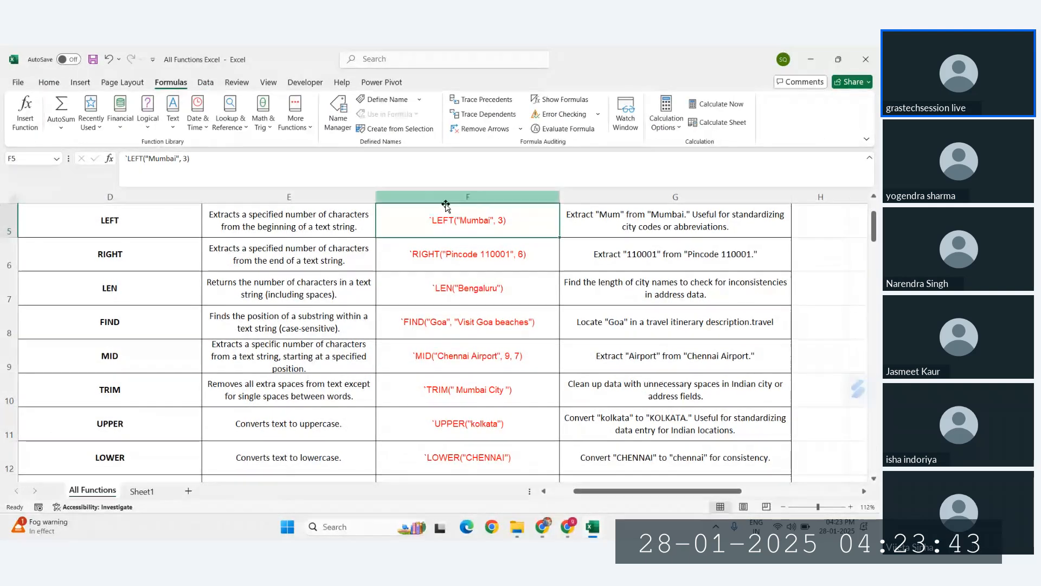
{"action": "scroll", "coordinate": [244, 244], "scroll_direction": "up", "scroll_amount": 1}
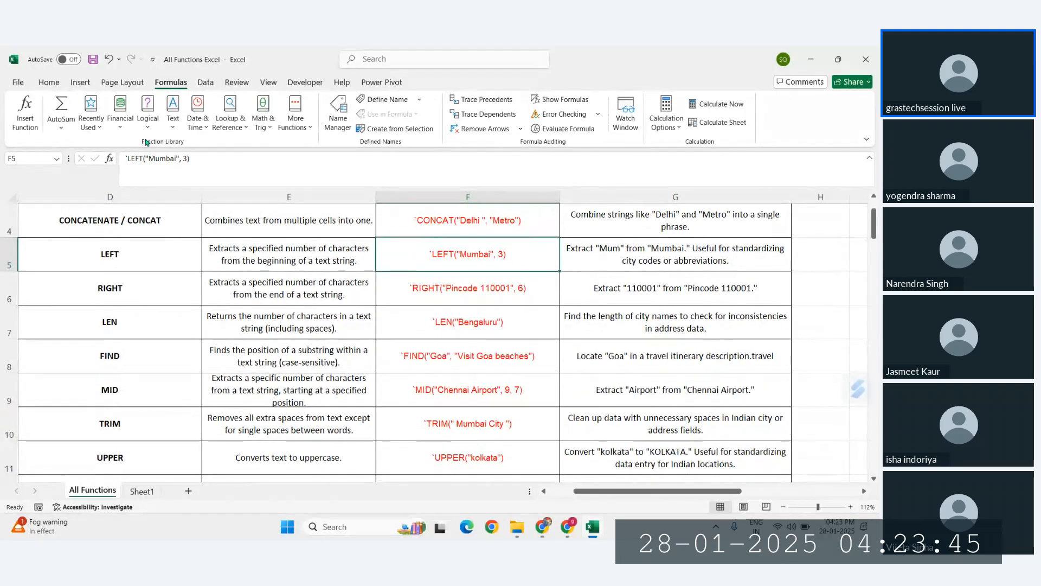
{"action": "left_click", "coordinate": [174, 128]}
{"action": "left_click", "coordinate": [173, 114]}
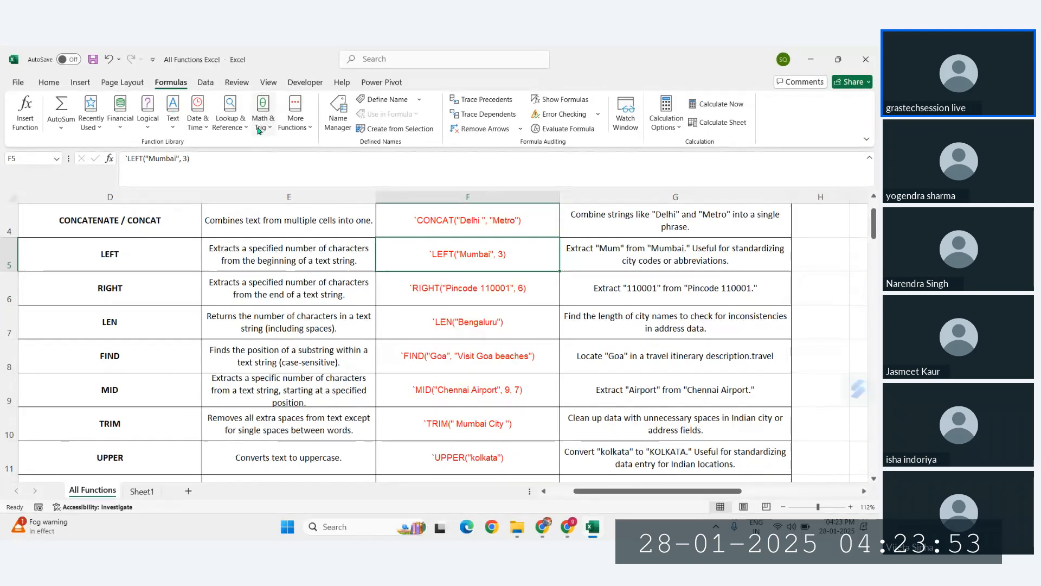
{"action": "left_click", "coordinate": [296, 126]}
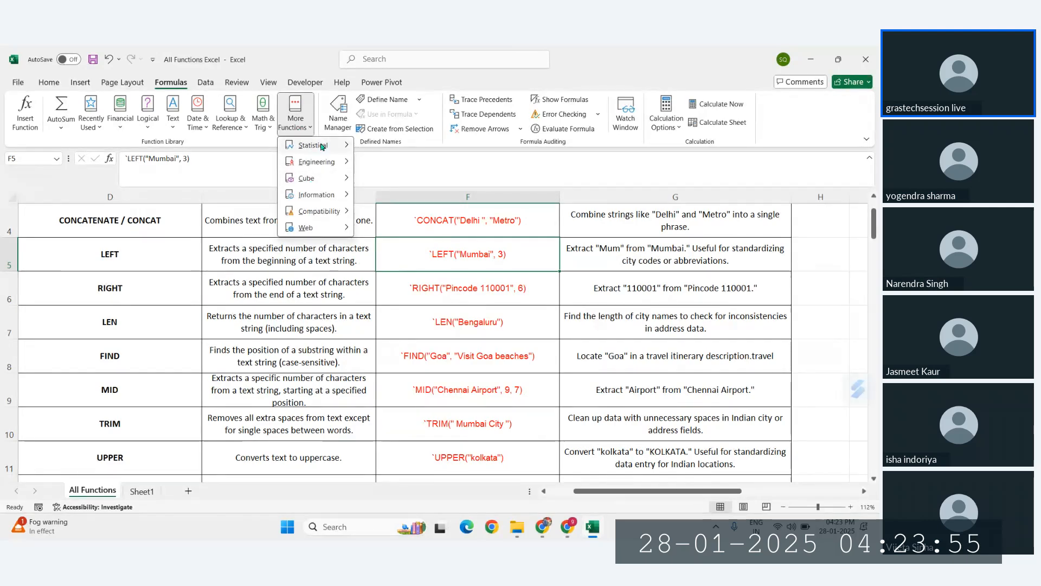
{"action": "mouse_move", "coordinate": [306, 185]}
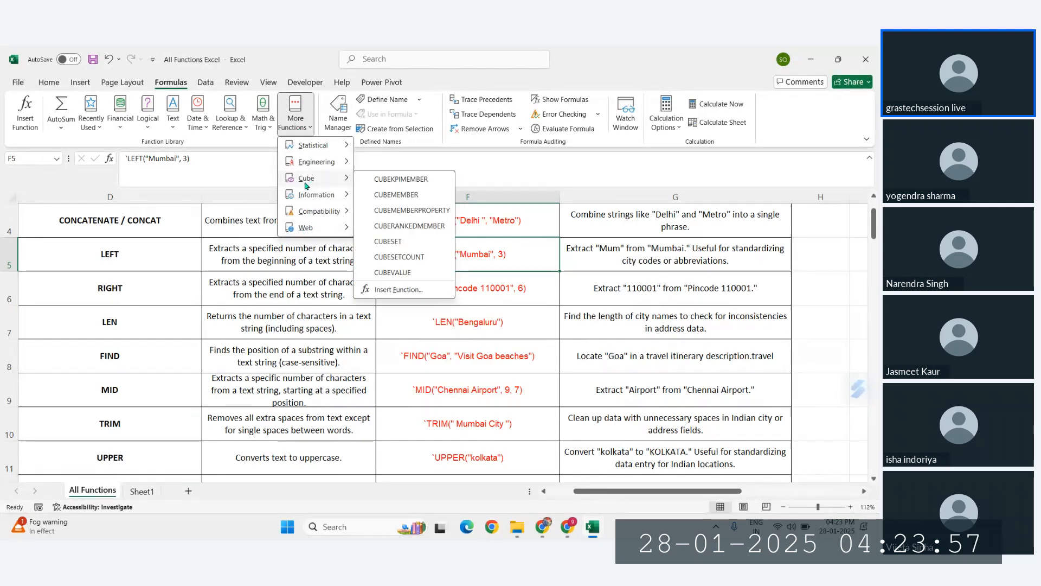
{"action": "mouse_move", "coordinate": [313, 145]}
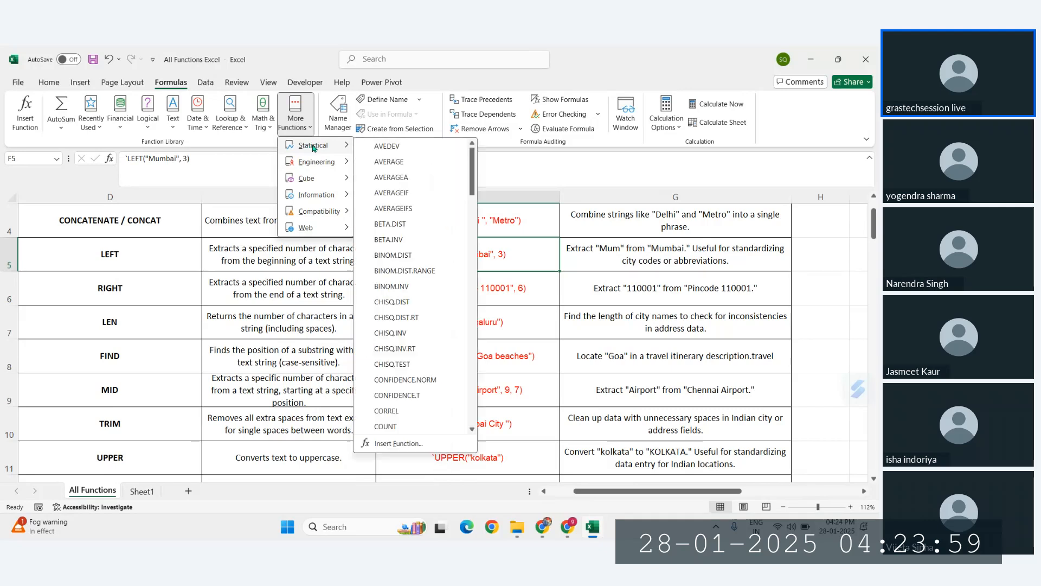
{"action": "left_click", "coordinate": [347, 348]}
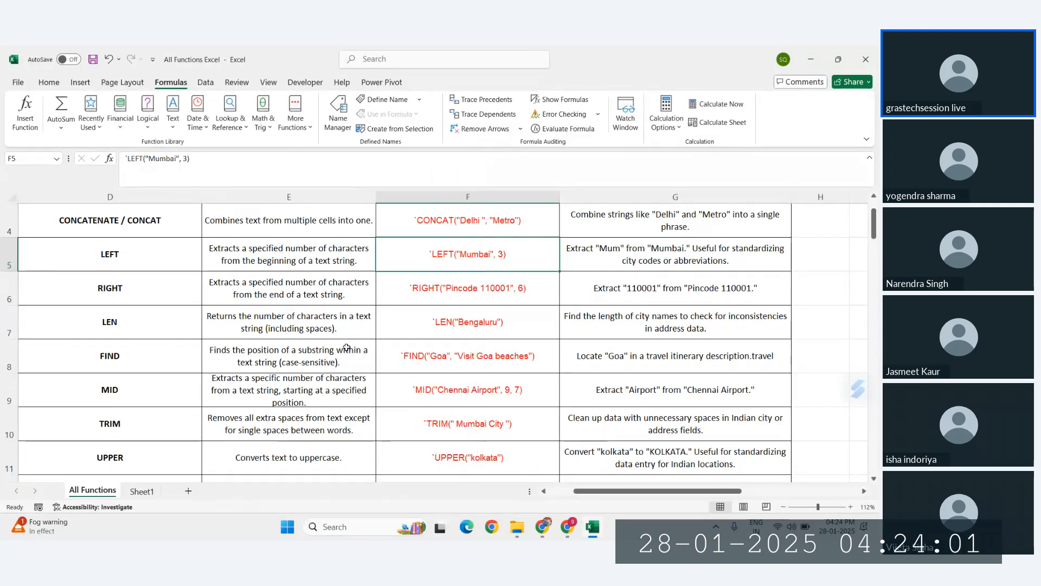
- Examine the descriptions, examples and use cases of the text functions, such as TEXT, CONCATENATE / CONCAT, LEFT and RIGHT
{"action": "scroll", "coordinate": [346, 347], "scroll_direction": "up", "scroll_amount": 1}
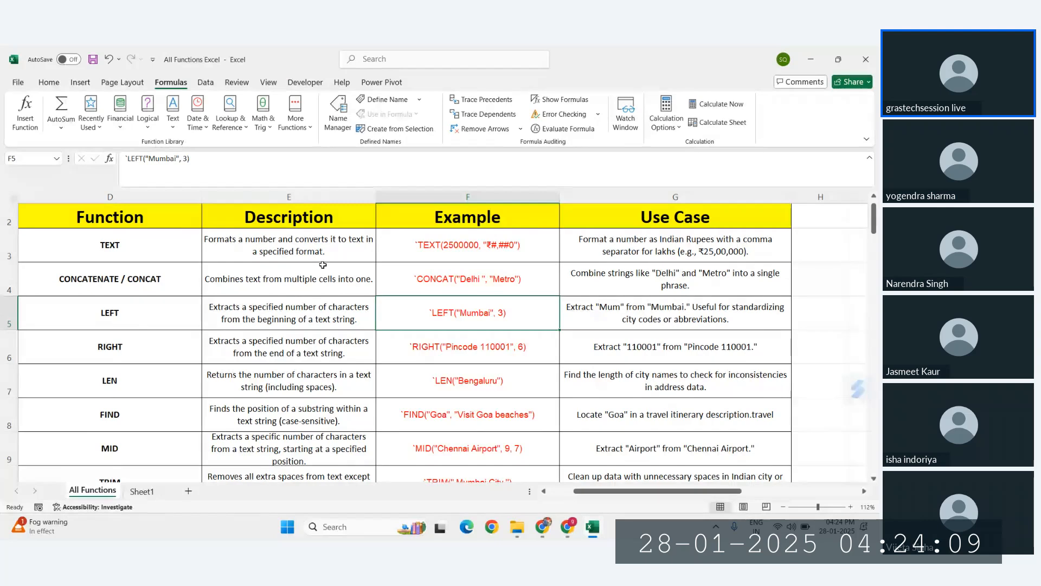
{"action": "scroll", "coordinate": [323, 264], "scroll_direction": "down", "scroll_amount": 1}
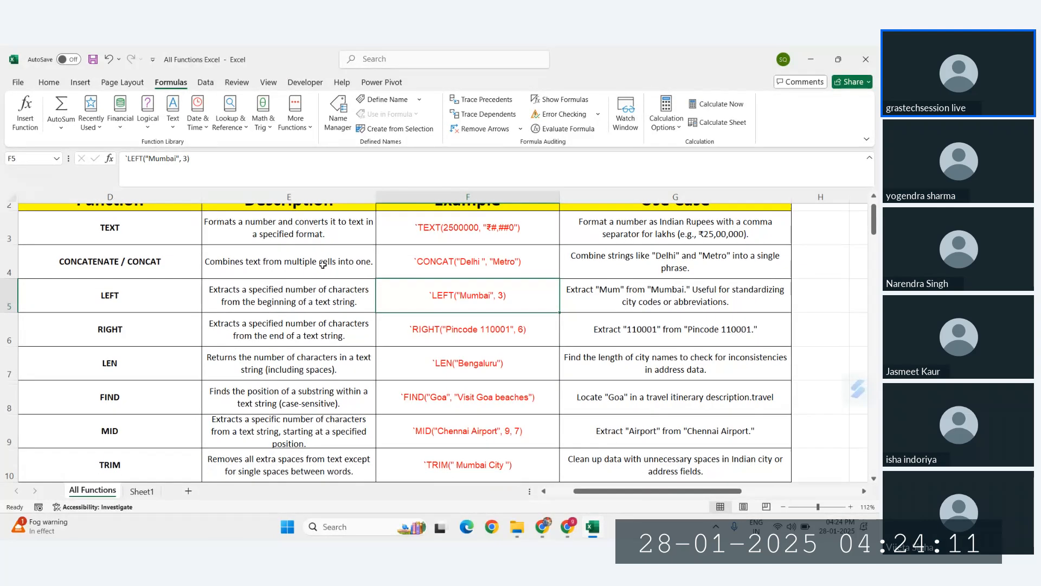
{"action": "scroll", "coordinate": [399, 310], "scroll_direction": "up", "scroll_amount": 1}
{"action": "scroll", "coordinate": [398, 309], "scroll_direction": "down", "scroll_amount": 3}
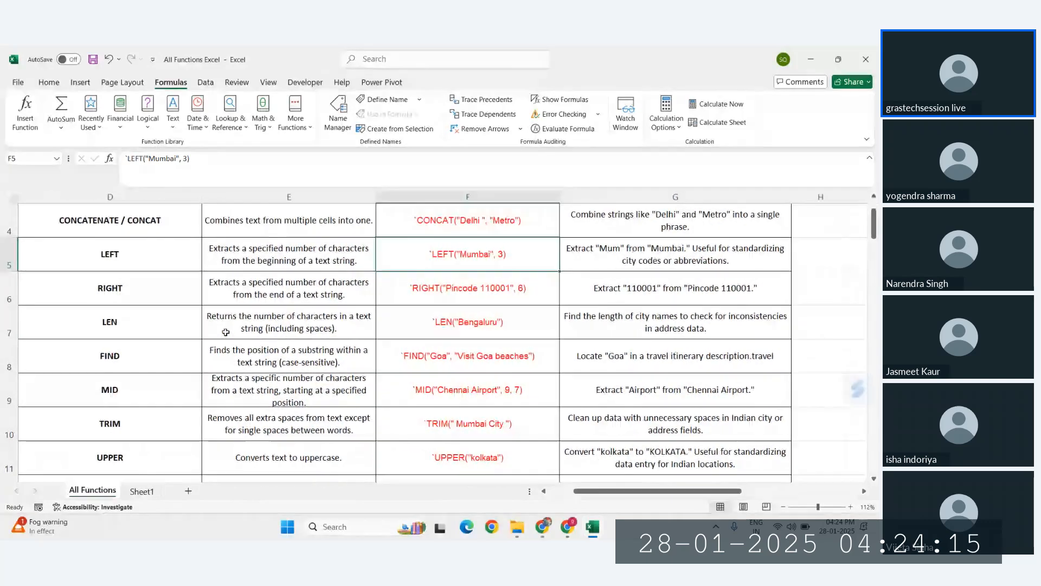
{"action": "scroll", "coordinate": [226, 332], "scroll_direction": "down", "scroll_amount": 7}
{"action": "scroll", "coordinate": [225, 332], "scroll_direction": "left", "scroll_amount": 1}
{"action": "scroll", "coordinate": [225, 332], "scroll_direction": "up", "scroll_amount": 7}
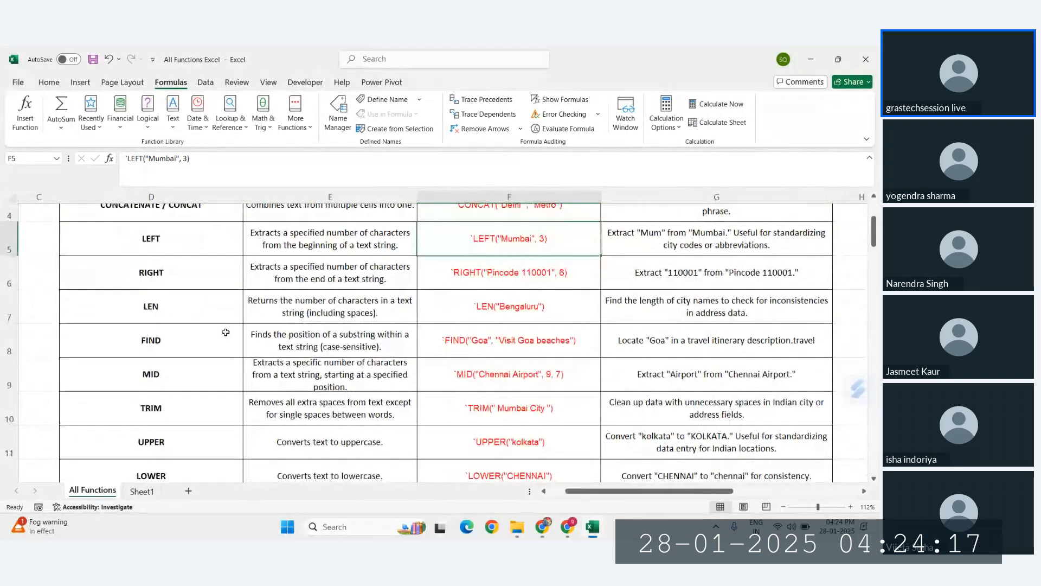
{"action": "scroll", "coordinate": [226, 332], "scroll_direction": "right", "scroll_amount": 1}
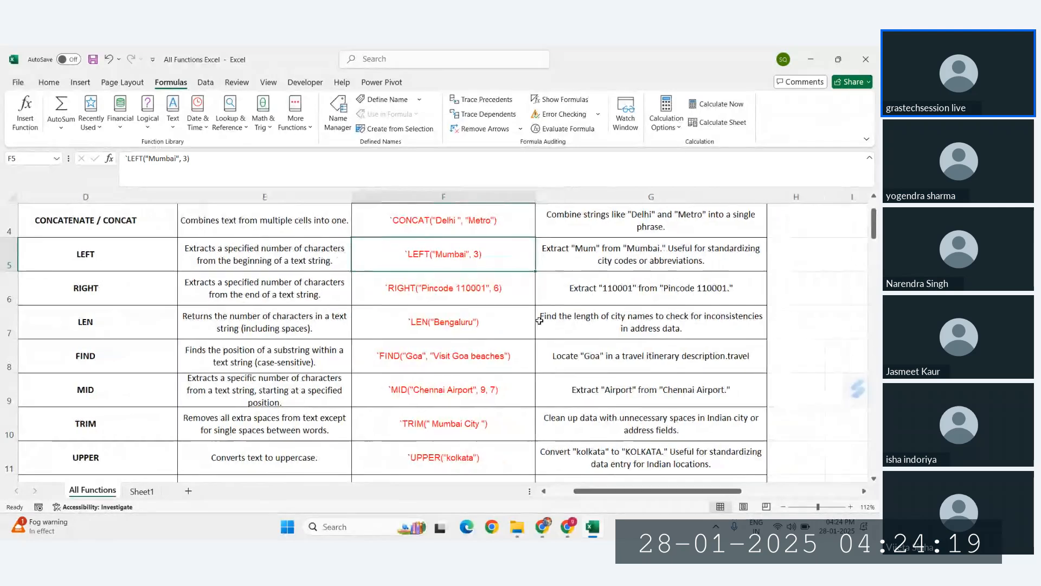
{"action": "scroll", "coordinate": [540, 321], "scroll_direction": "right", "scroll_amount": 1}
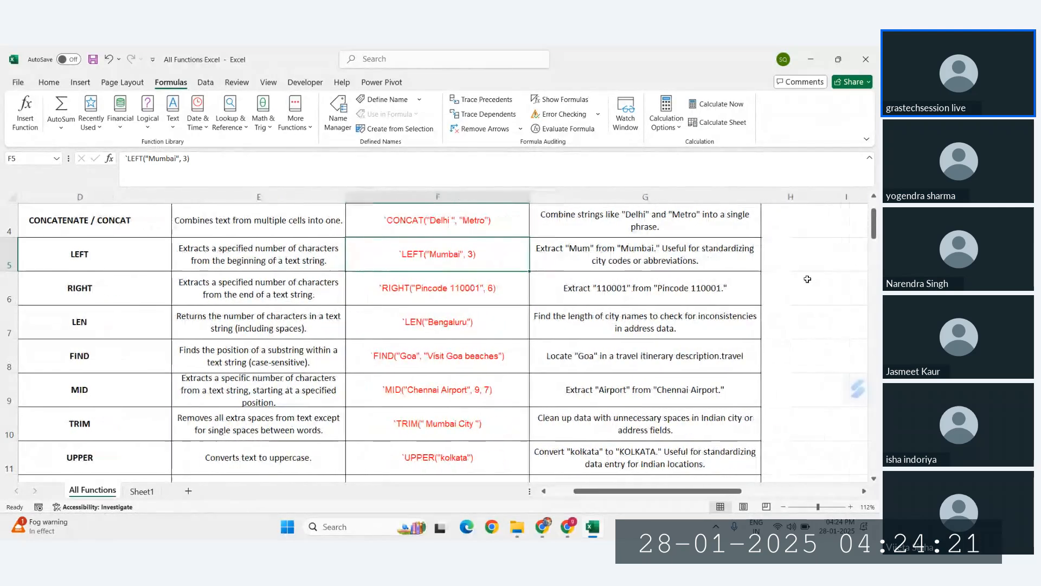
{"action": "left_click", "coordinate": [833, 245]}
{"action": "scroll", "coordinate": [838, 246], "scroll_direction": "right", "scroll_amount": 1}
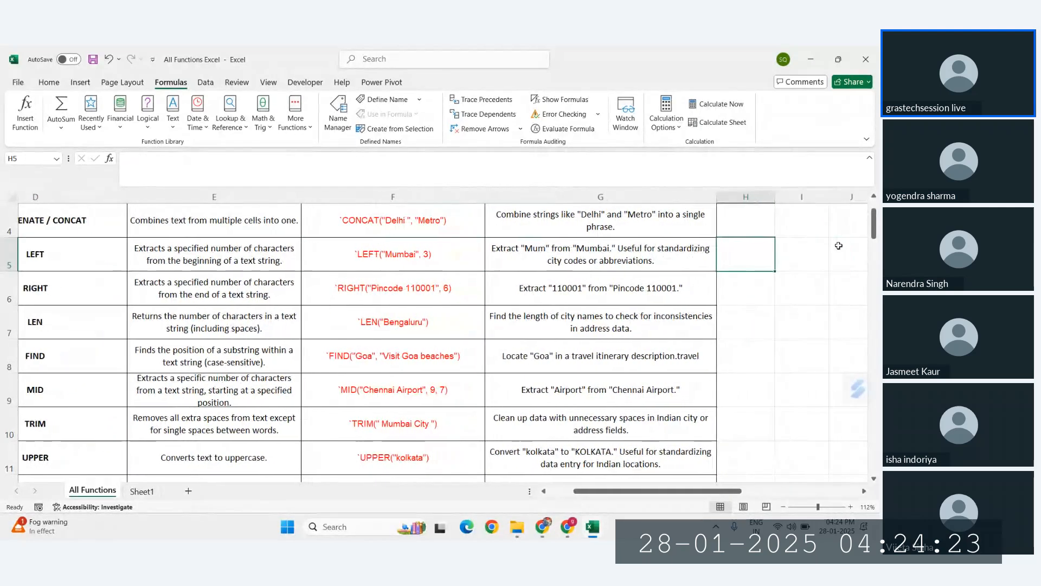
{"action": "scroll", "coordinate": [458, 324], "scroll_direction": "right", "scroll_amount": 1}
{"action": "scroll", "coordinate": [680, 282], "scroll_direction": "left", "scroll_amount": 1}
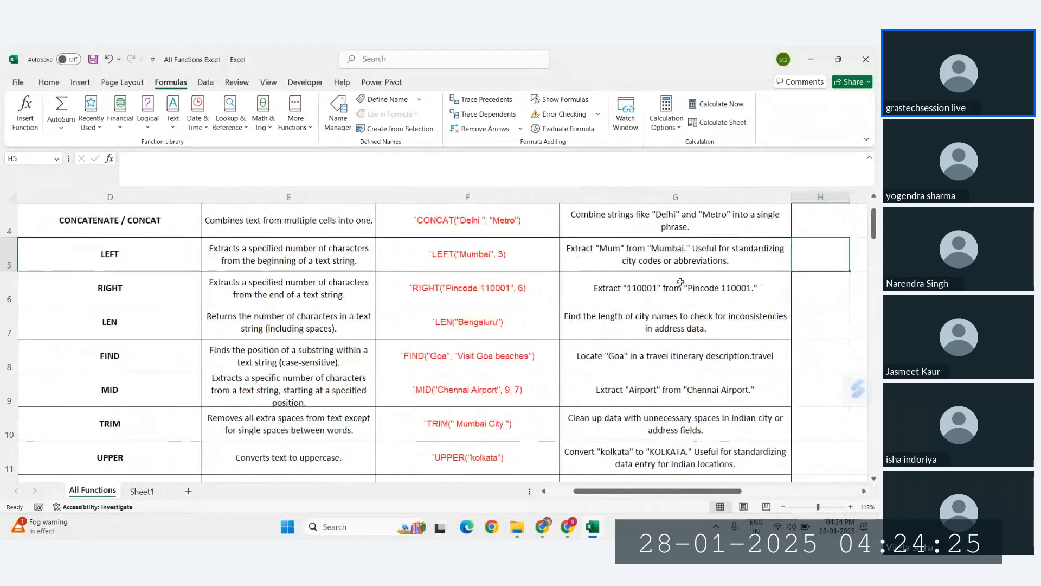
{"action": "scroll", "coordinate": [353, 299], "scroll_direction": "up", "scroll_amount": 1}
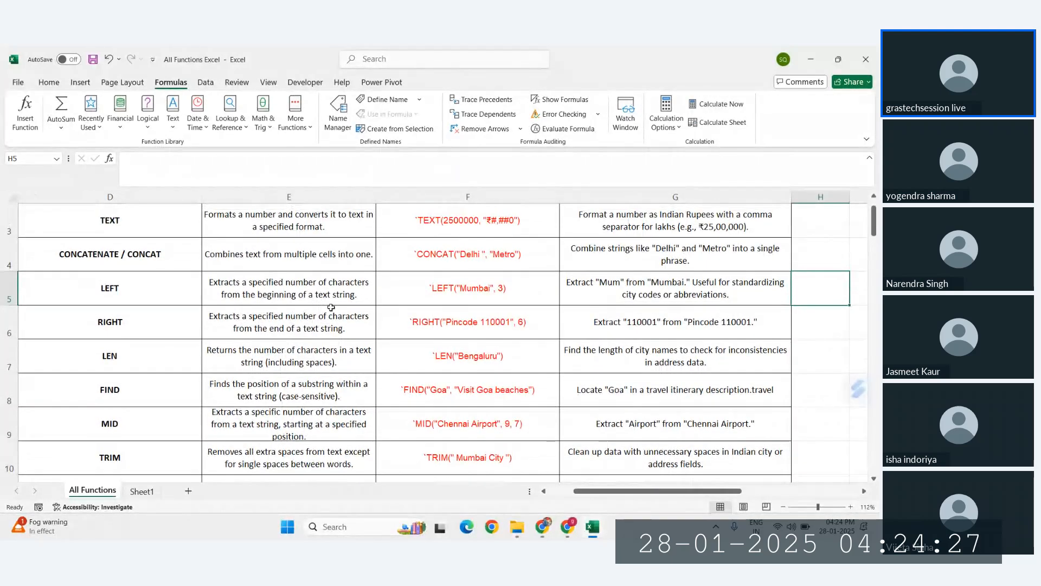
{"action": "scroll", "coordinate": [336, 309], "scroll_direction": "down", "scroll_amount": 1}
{"action": "scroll", "coordinate": [334, 312], "scroll_direction": "up", "scroll_amount": 3}
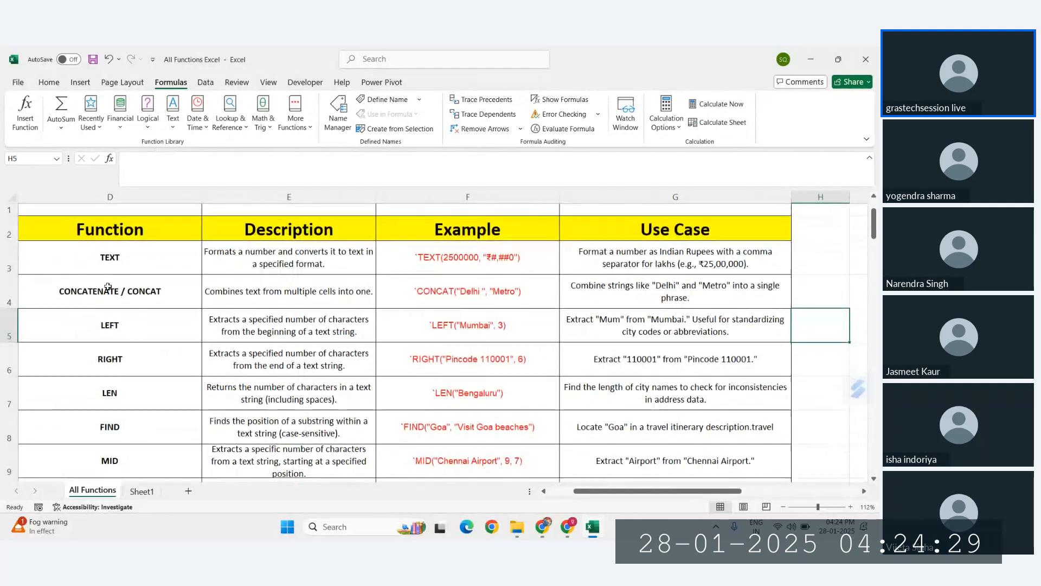
{"action": "scroll", "coordinate": [336, 320], "scroll_direction": "down", "scroll_amount": 7}
{"action": "scroll", "coordinate": [337, 328], "scroll_direction": "up", "scroll_amount": 6}
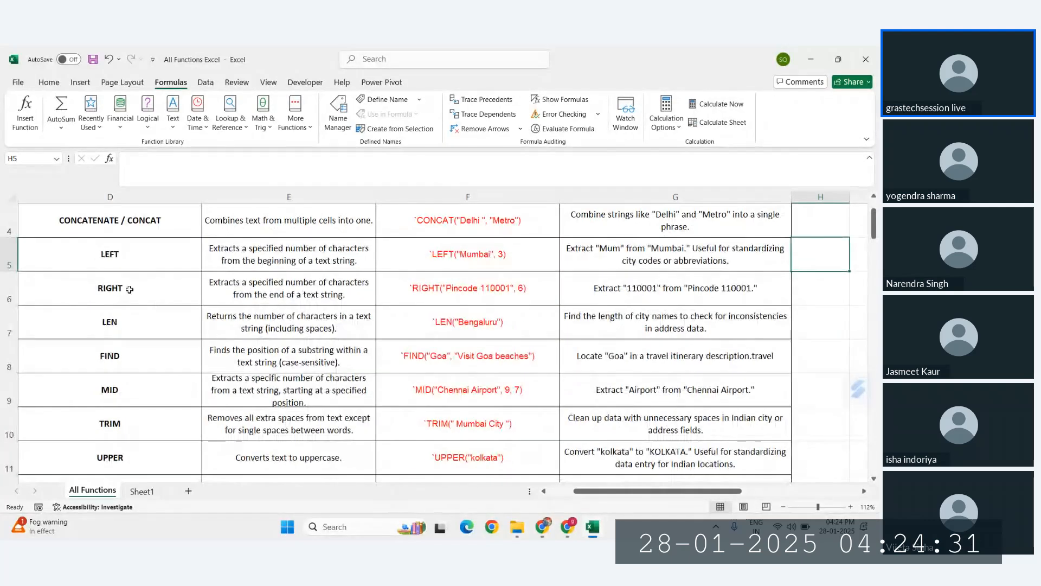
{"action": "scroll", "coordinate": [466, 233], "scroll_direction": "down", "scroll_amount": 1}
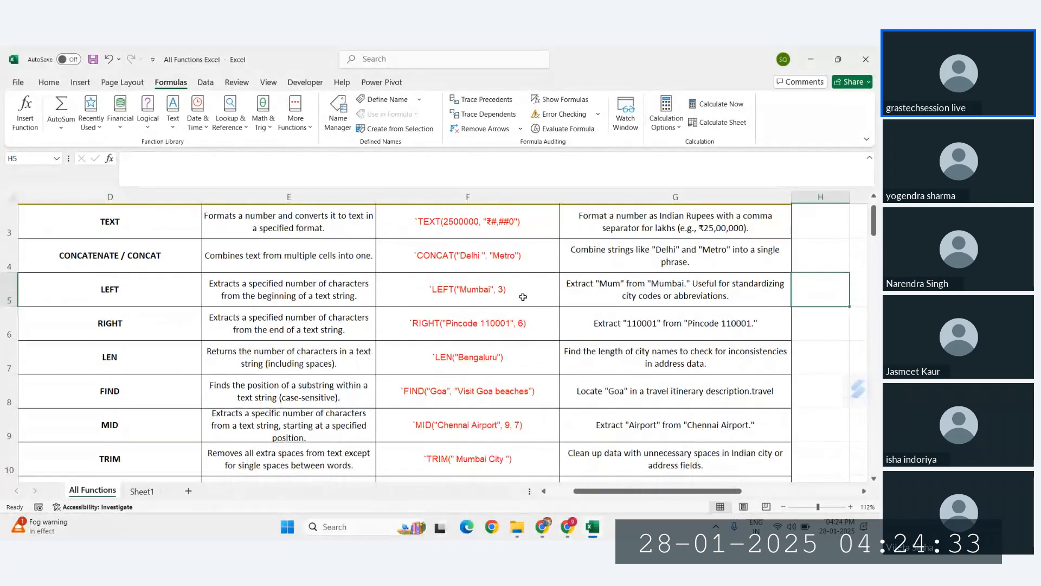
{"action": "scroll", "coordinate": [835, 297], "scroll_direction": "down", "scroll_amount": 2}
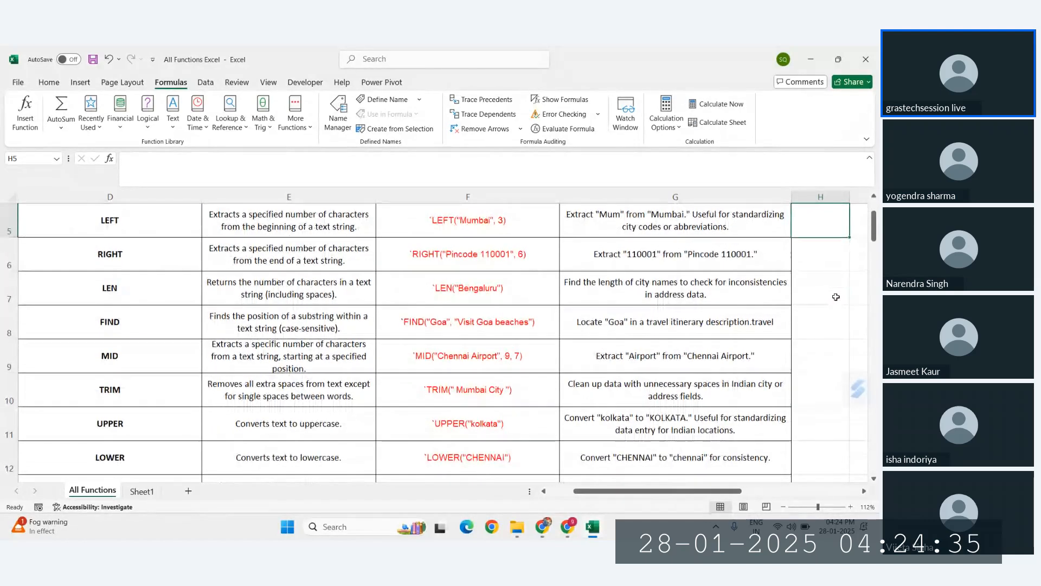
{"action": "scroll", "coordinate": [706, 233], "scroll_direction": "right", "scroll_amount": 1}
{"action": "left_click", "coordinate": [691, 225]}
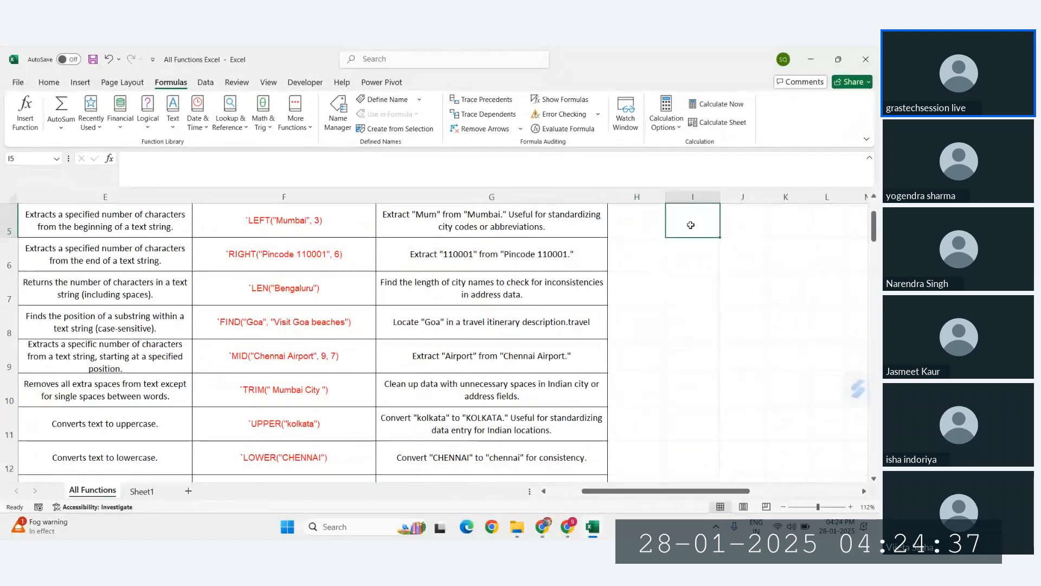
{"action": "double_click", "coordinate": [691, 225]}
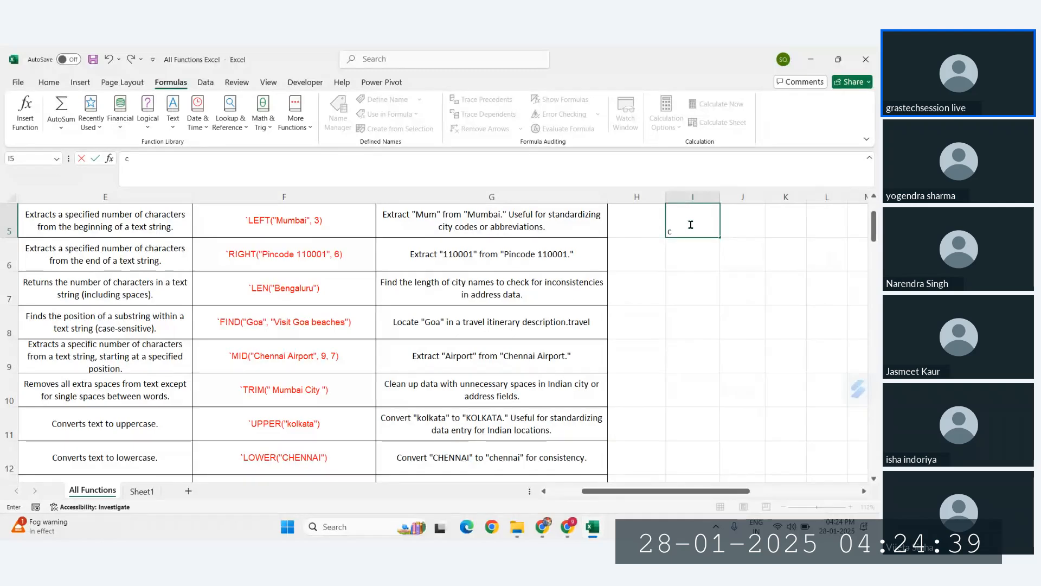
{"action": "type", "text": "co"}
{"action": "type", "text": "=conc"}
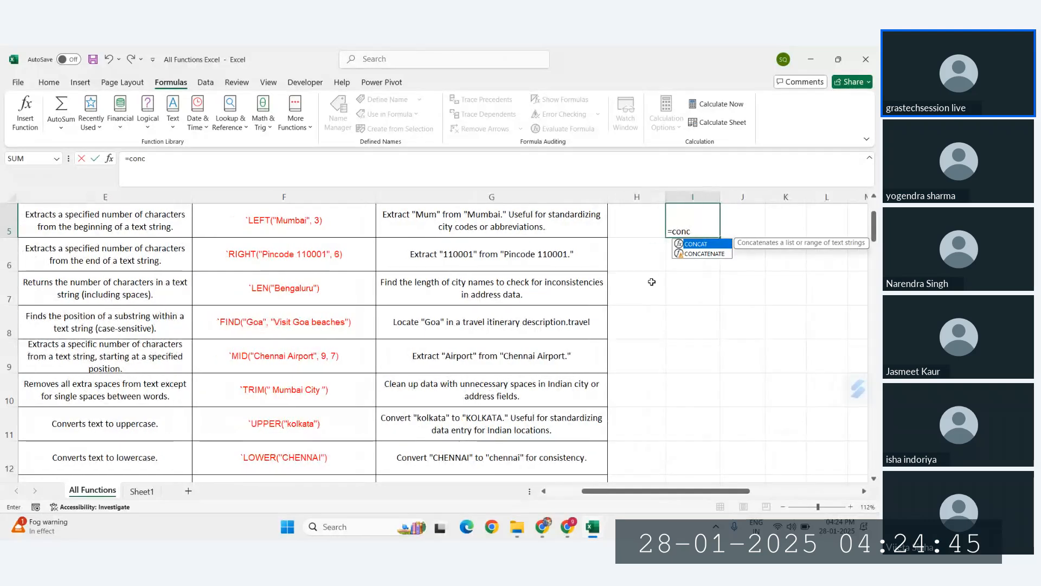
{"action": "type", "text": "a"}
{"action": "key", "text": "Tab"}
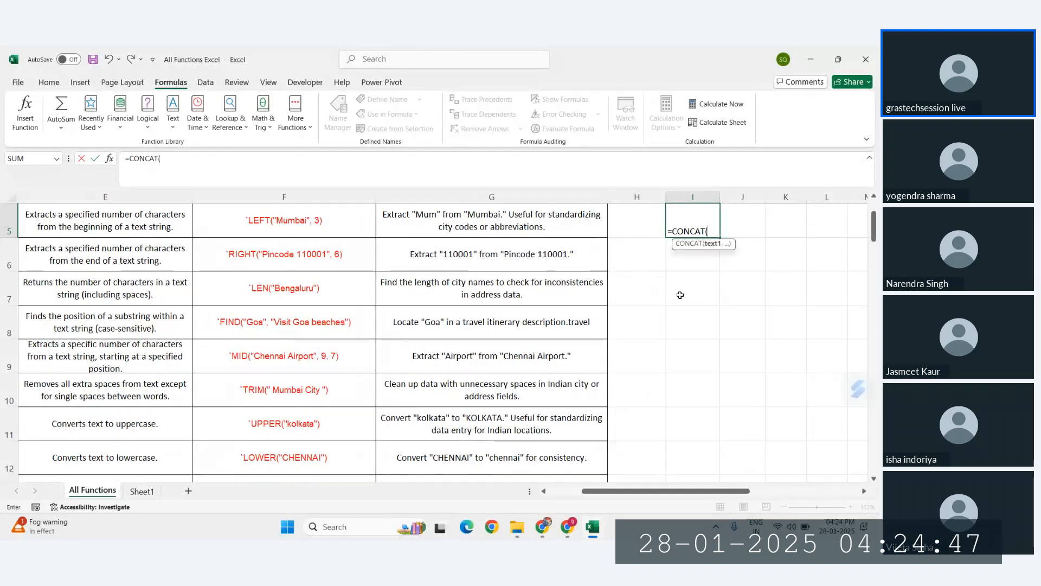
{"action": "scroll", "coordinate": [604, 297], "scroll_direction": "right", "scroll_amount": 2}
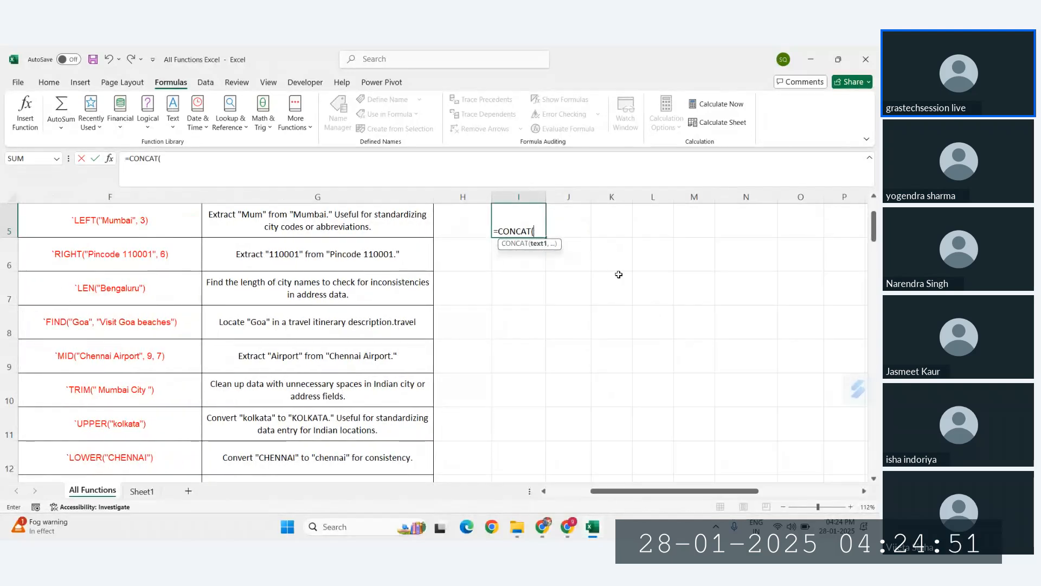
{"action": "key", "text": "Escape"}
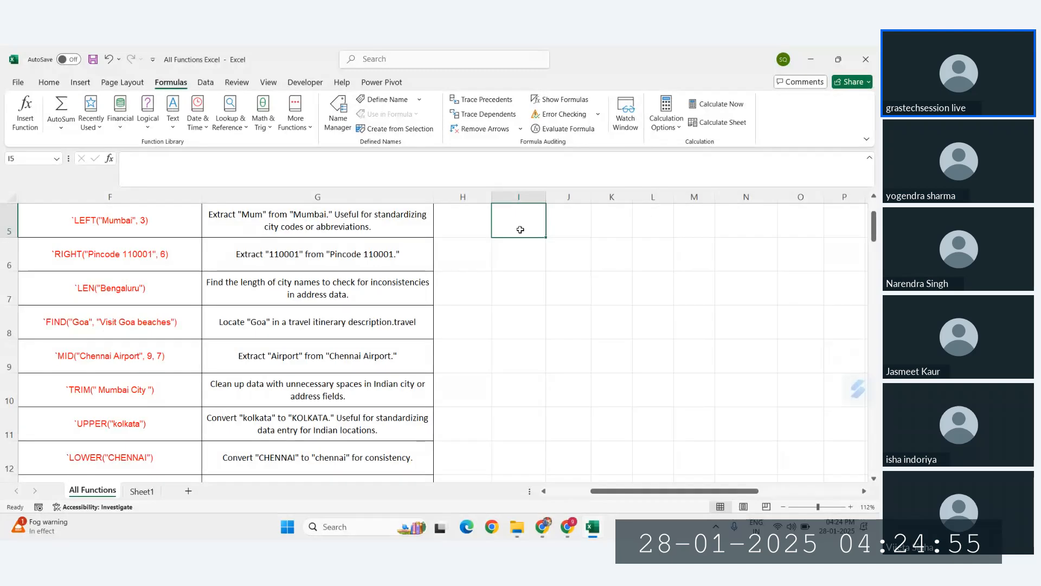
- Enter the headers First Name, Last Name and Full Name in cells I5, J5 and K5
{"action": "type", "text": "First Name"}
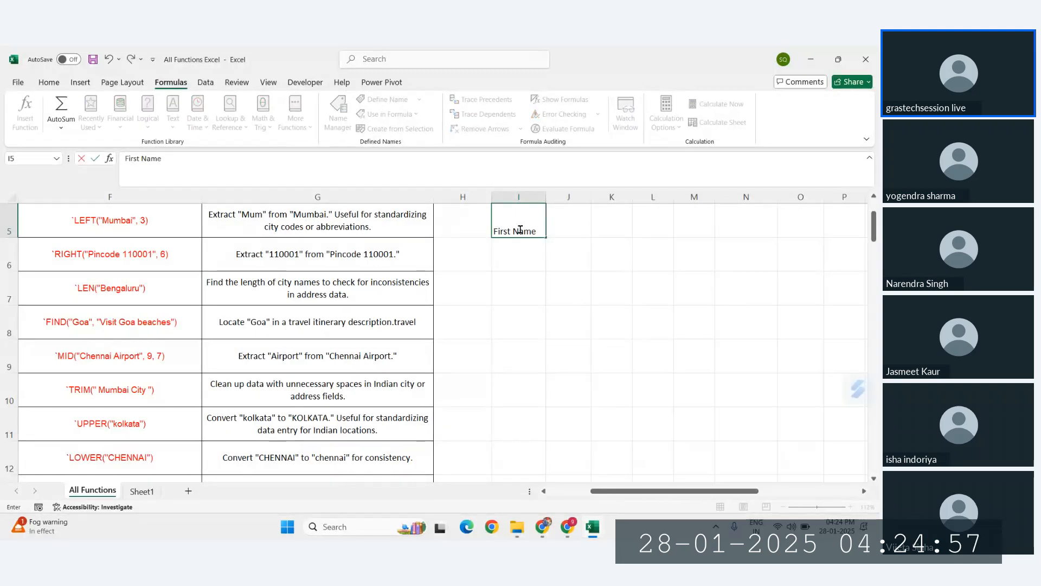
{"action": "key", "text": "Tab"}
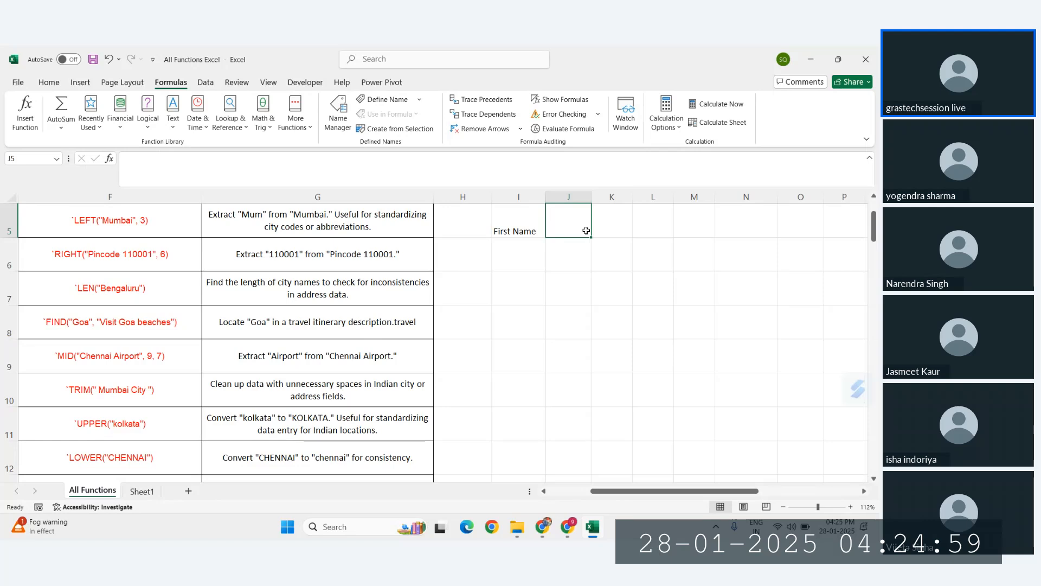
{"action": "type", "text": "Las"}
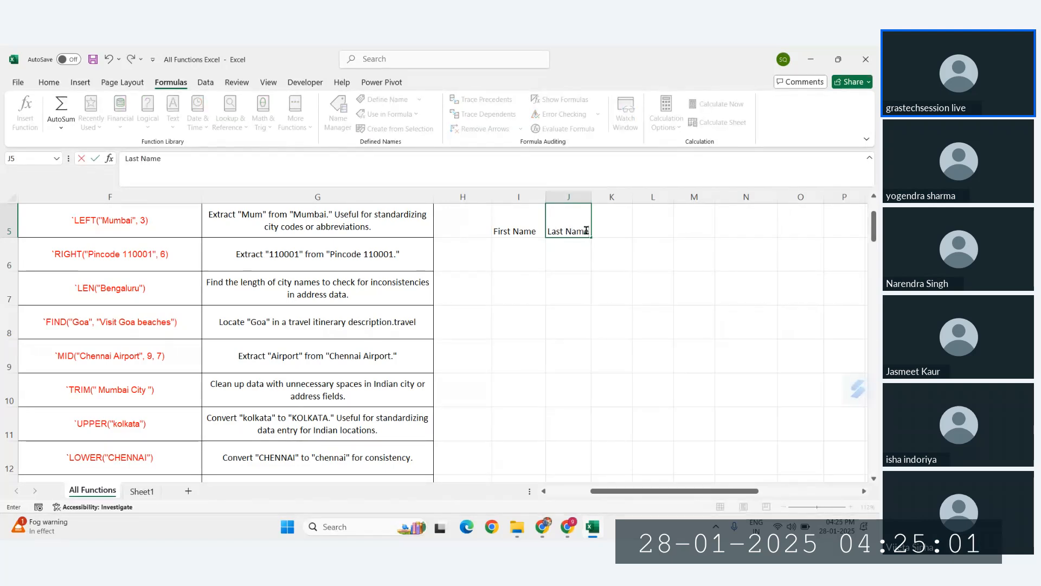
{"action": "type", "text": "t Name"}
{"action": "key", "text": "Tab"}
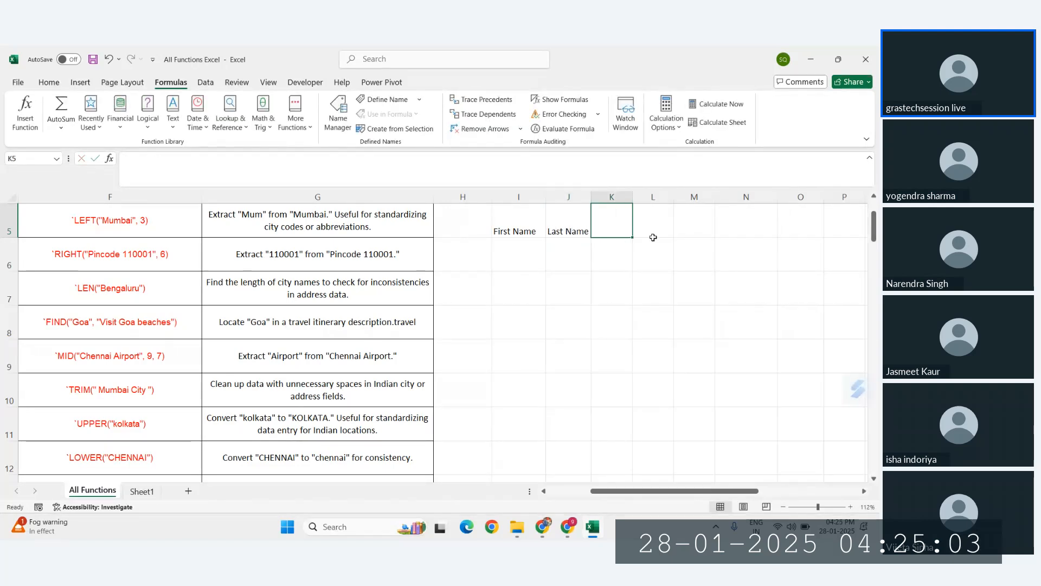
{"action": "type", "text": "Full Name"}
{"action": "key", "text": "Return"}
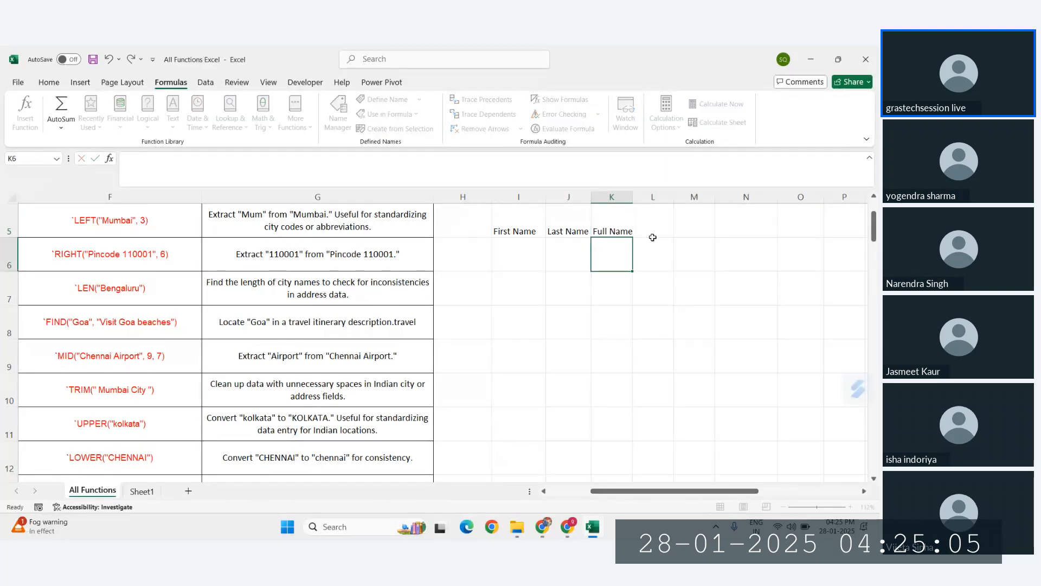
- Fill cells I6 to I8 under the First Name header with three sample first names
{"action": "left_click", "coordinate": [502, 249]}
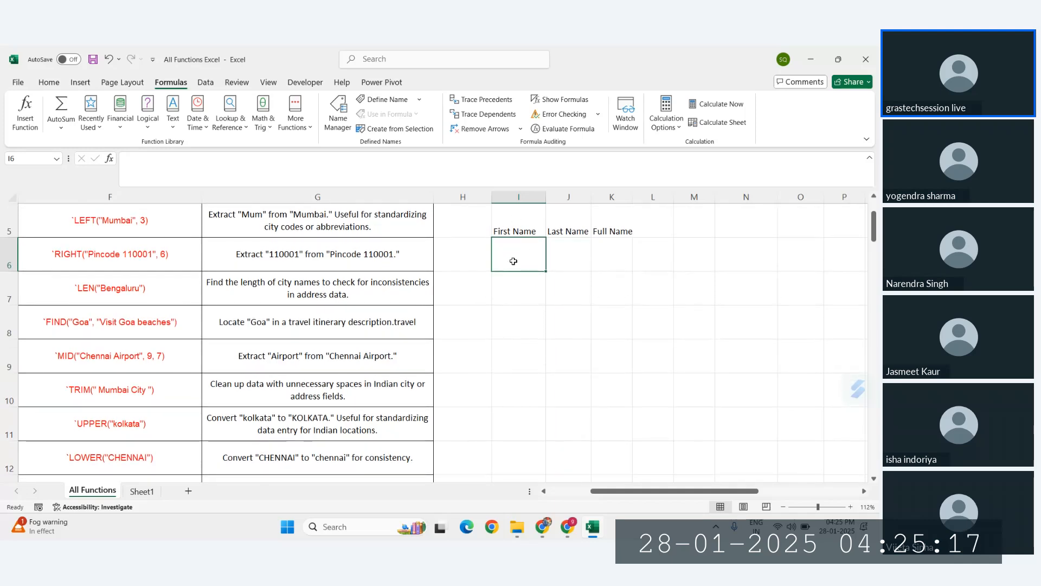
{"action": "type", "text": "Komal"}
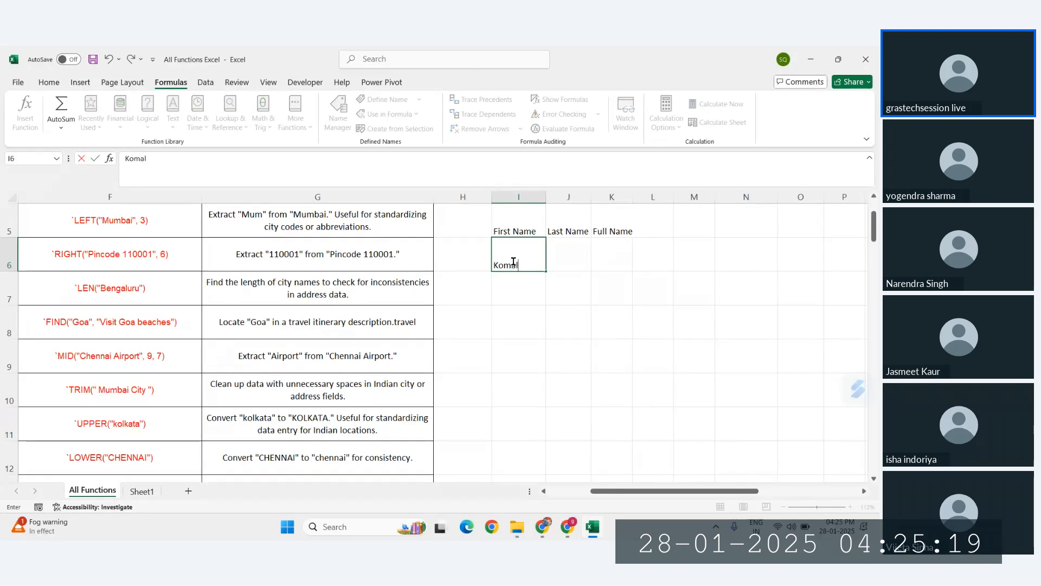
{"action": "key", "text": "Return"}
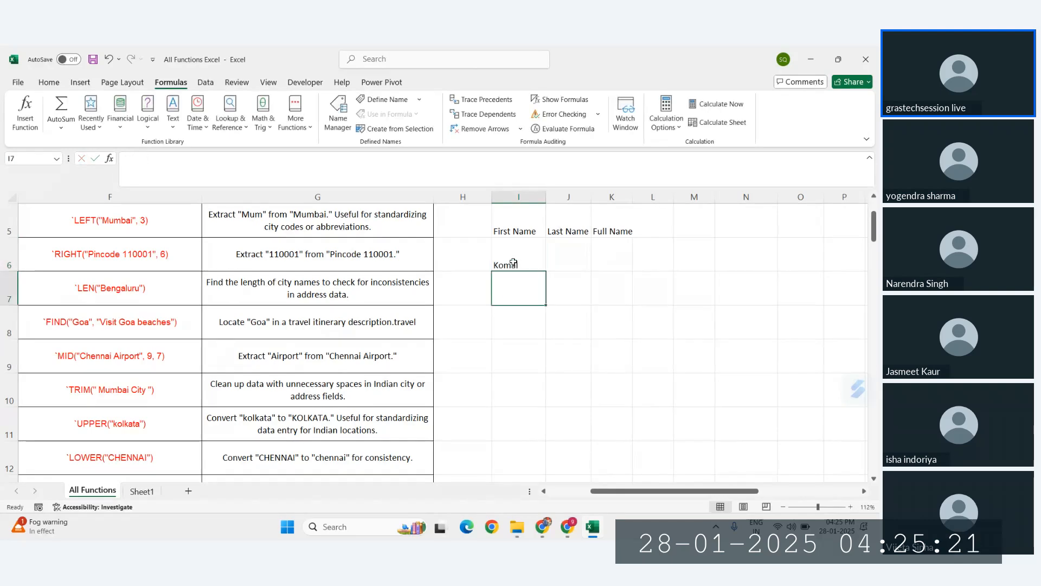
{"action": "type", "text": "Gaurav"}
{"action": "key", "text": "Return"}
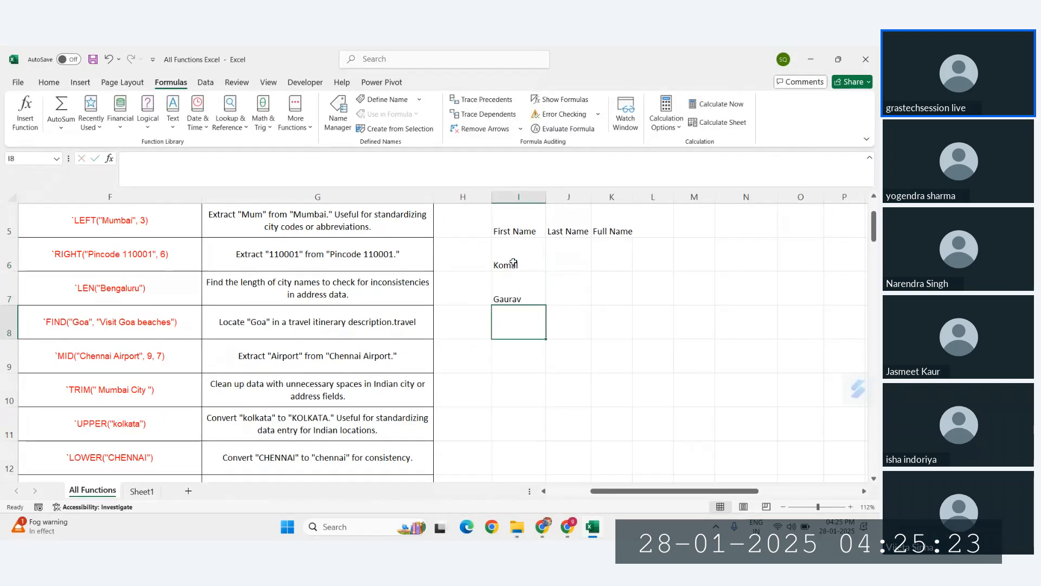
{"action": "type", "text": "Harry"}
- Fill cells J6 to J8 under the Last Name header with the matching sample last names
{"action": "left_click", "coordinate": [582, 261]}
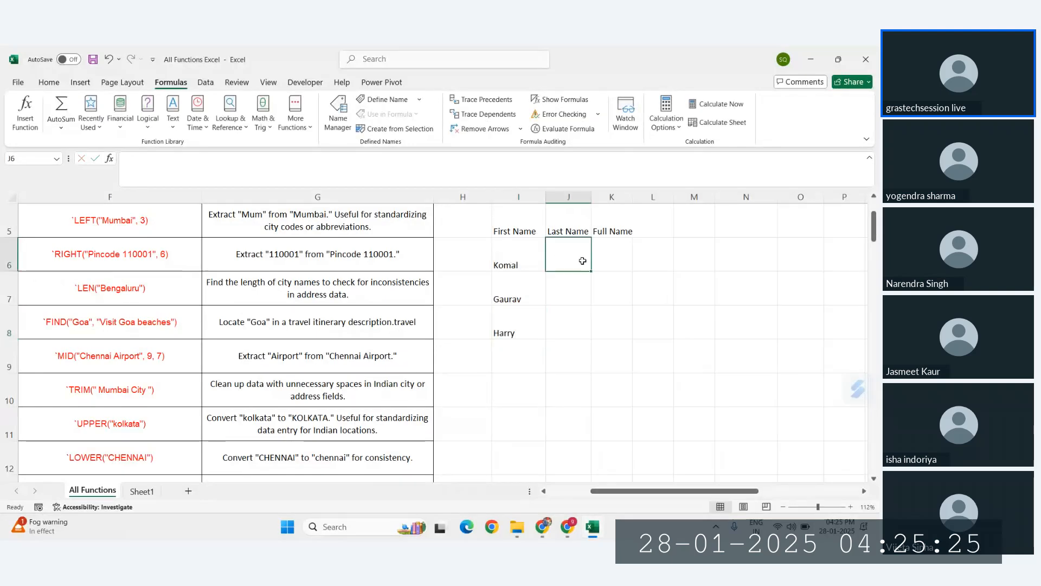
{"action": "type", "text": "Sharna"}
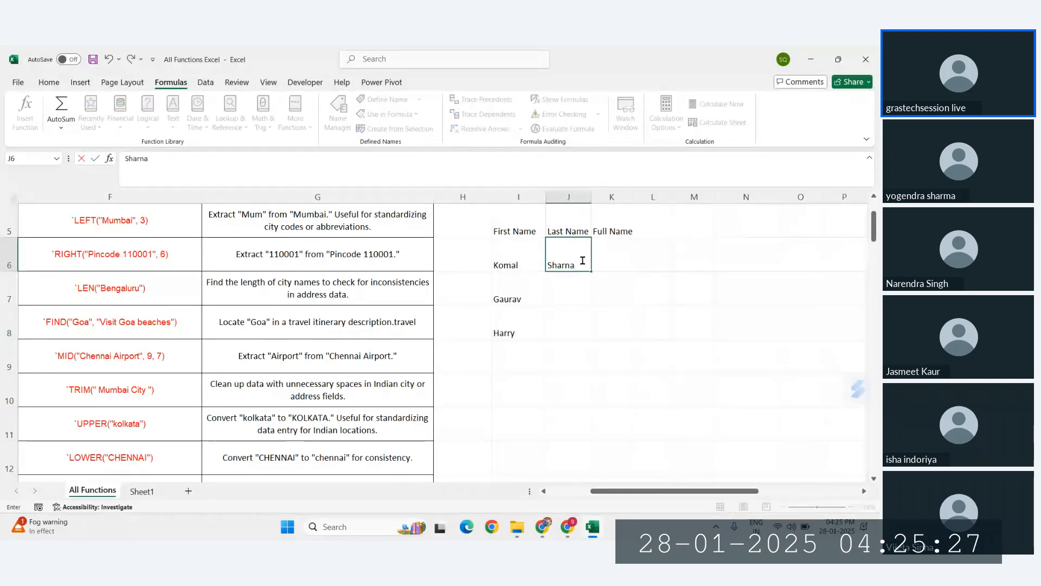
{"action": "key", "text": "BackSpace"}
{"action": "type", "text": "ma"}
{"action": "key", "text": "Return"}
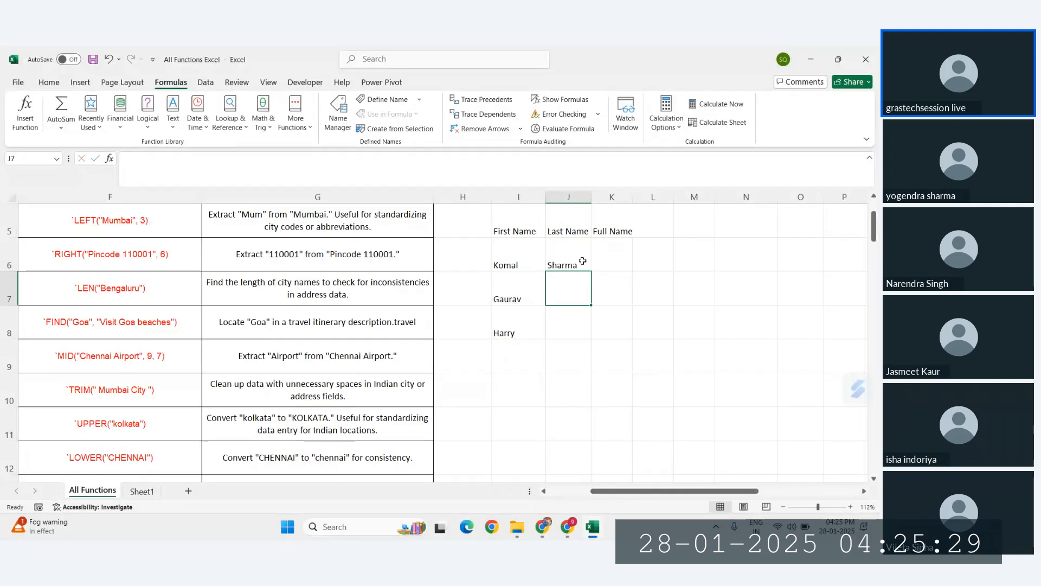
{"action": "type", "text": "Kumar"}
{"action": "key", "text": "Return"}
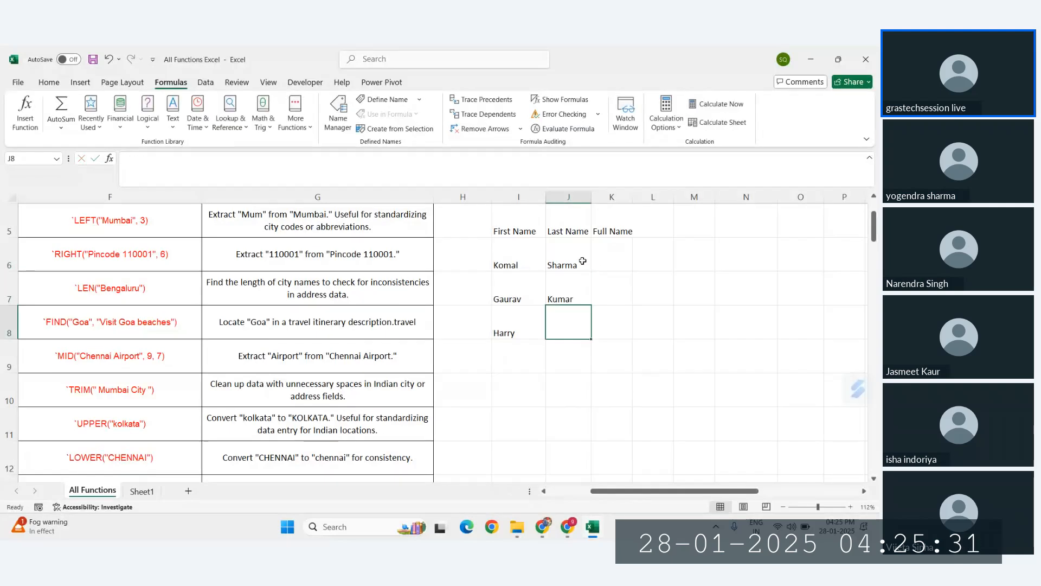
{"action": "type", "text": "Verma"}
{"action": "key", "text": "Return"}
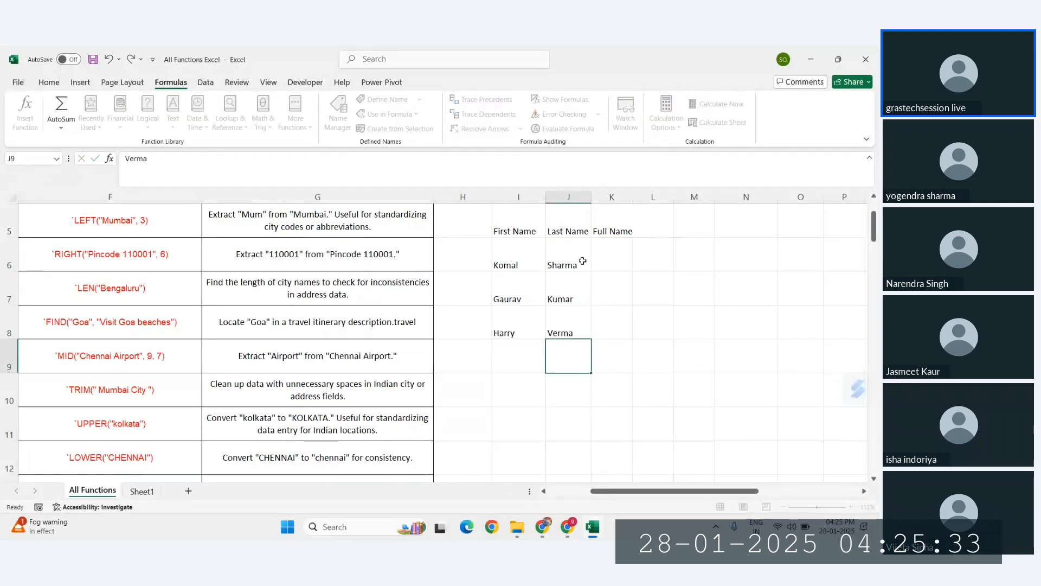
- Join the first and last name in cell K6 with the formula =CONCAT(I6,J6)
{"action": "left_click", "coordinate": [606, 261]}
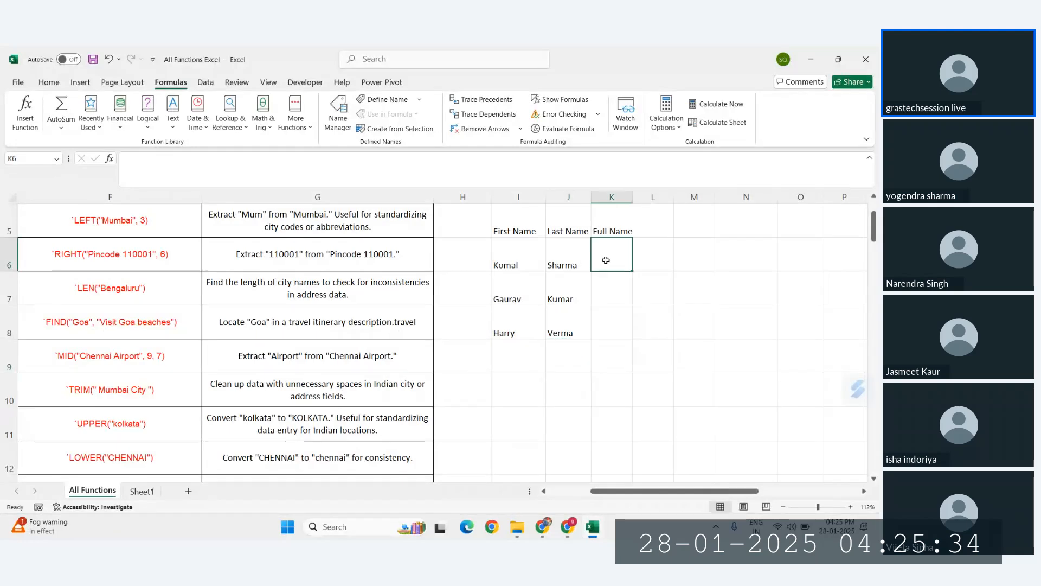
{"action": "double_click", "coordinate": [633, 196]}
{"action": "scroll", "coordinate": [626, 265], "scroll_direction": "up", "scroll_amount": 2}
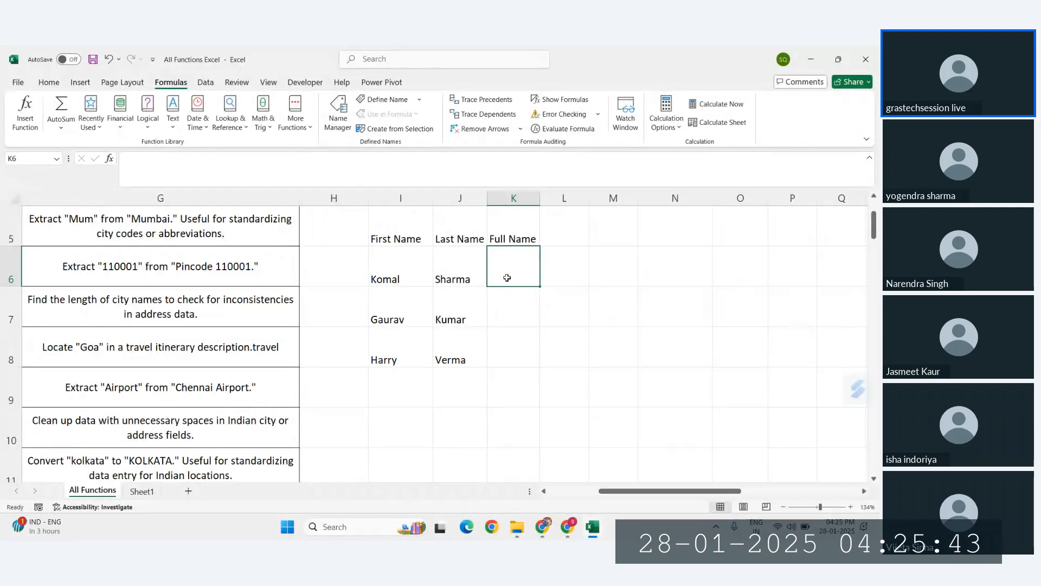
{"action": "type", "text": "=c"}
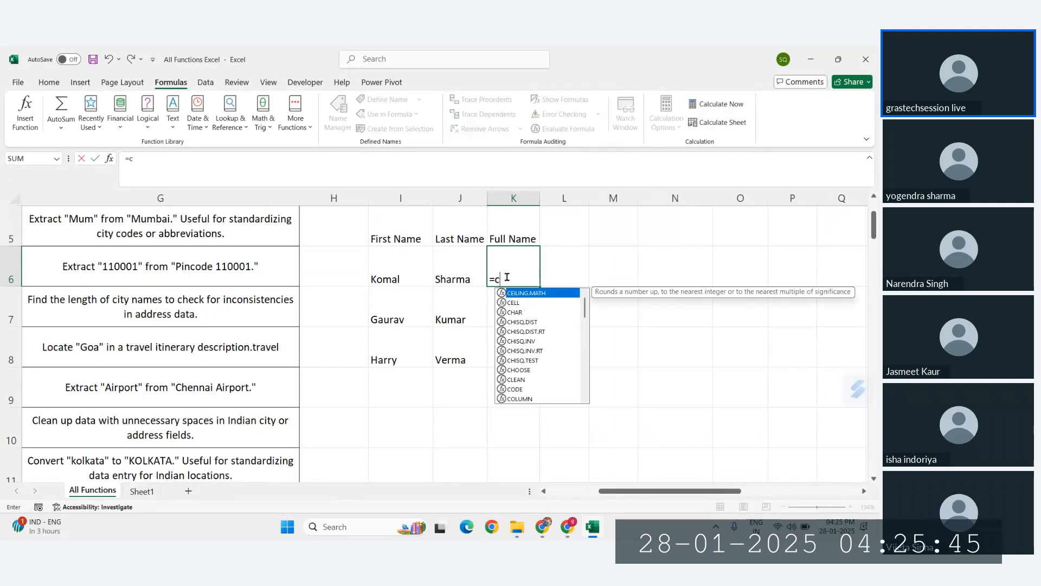
{"action": "type", "text": "anc"}
{"action": "key", "text": "BackSpace"}
{"action": "key", "text": "BackSpace"}
{"action": "key", "text": "BackSpace"}
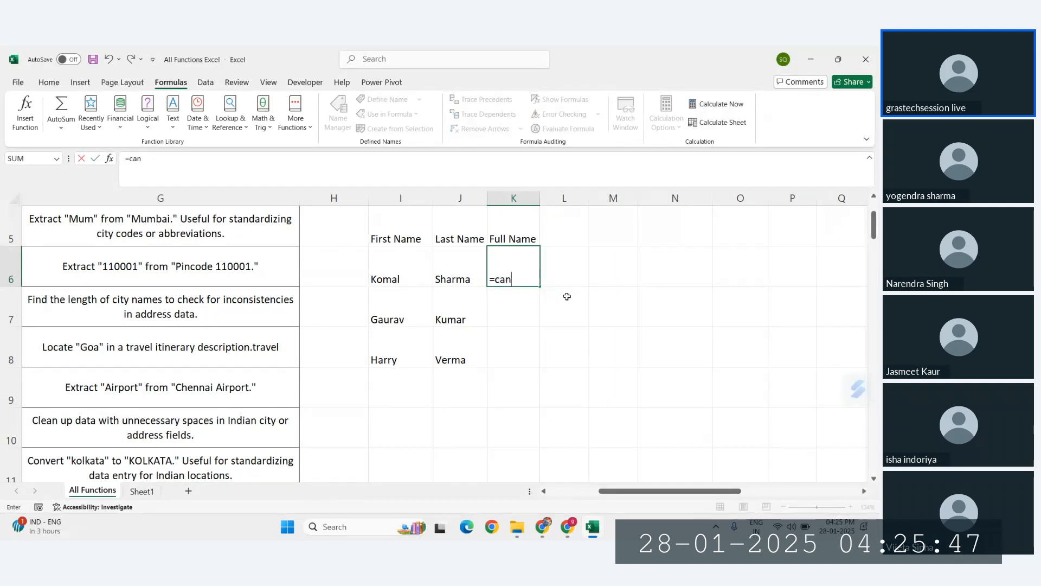
{"action": "type", "text": "onc"}
{"action": "key", "text": "Tab"}
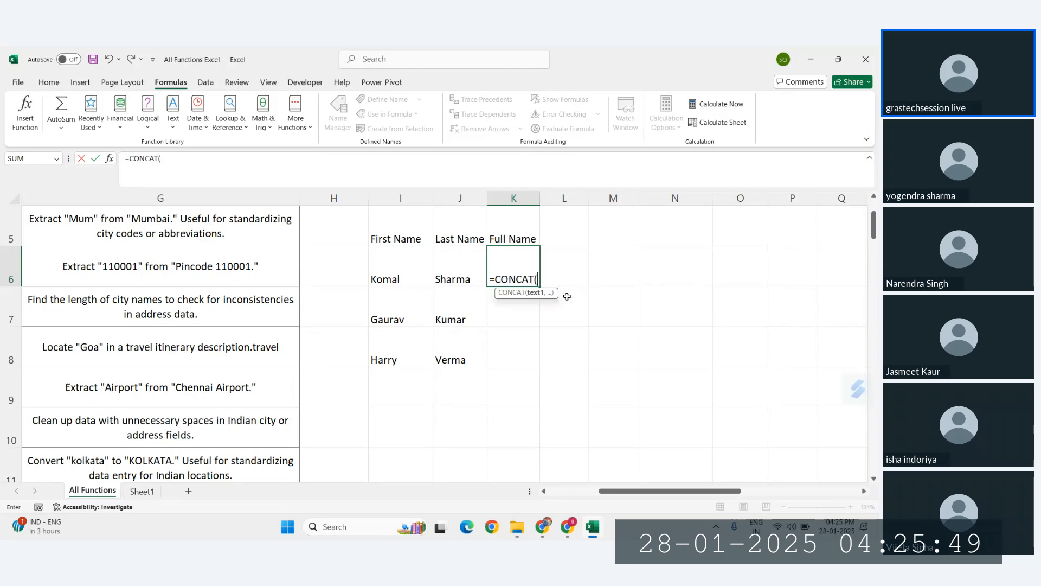
{"action": "left_click", "coordinate": [397, 274]}
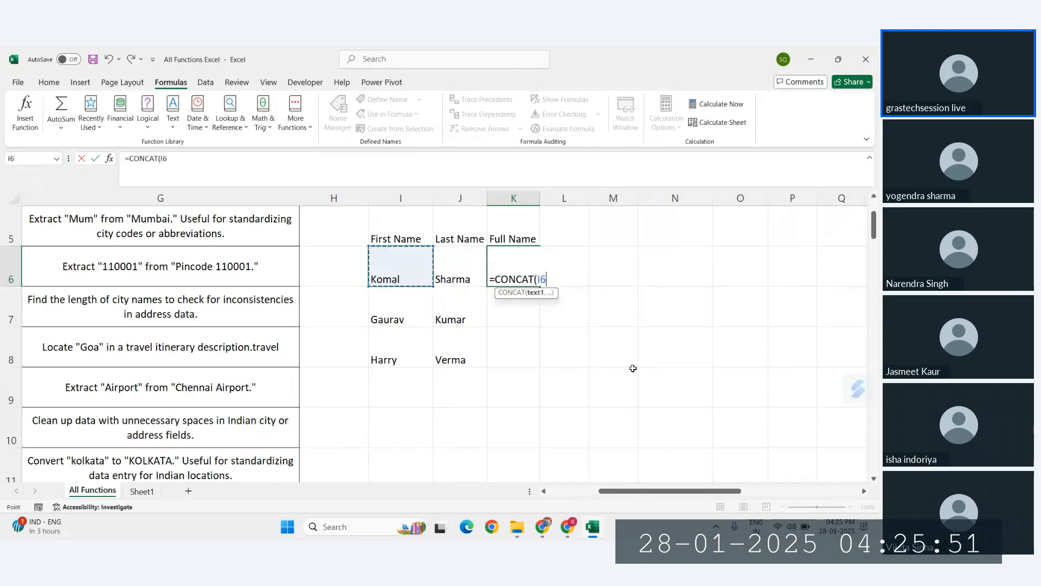
{"action": "type", "text": ","}
{"action": "left_click", "coordinate": [463, 274]}
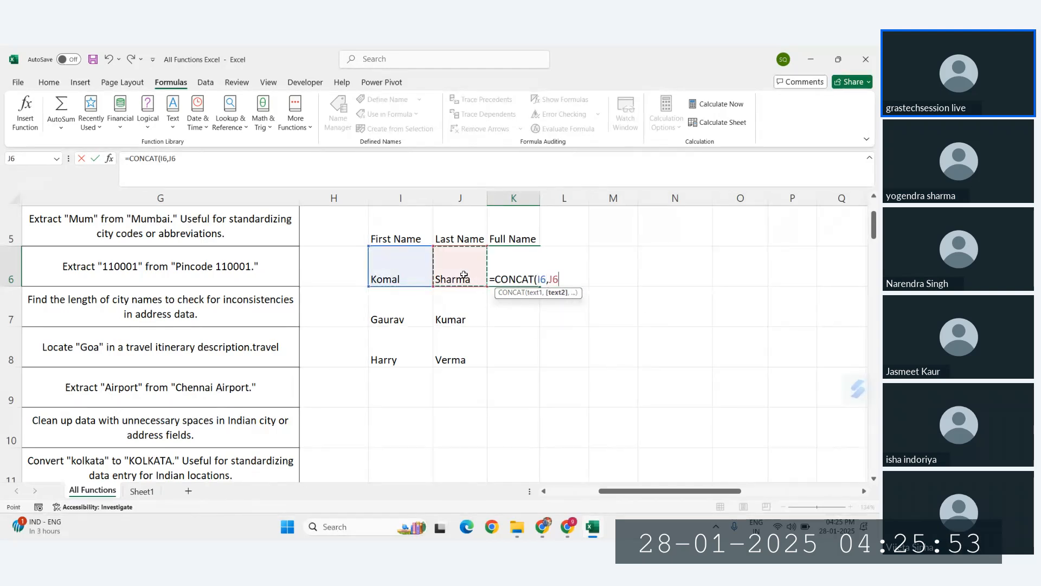
{"action": "type", "text": ")"}
{"action": "key", "text": "Return"}
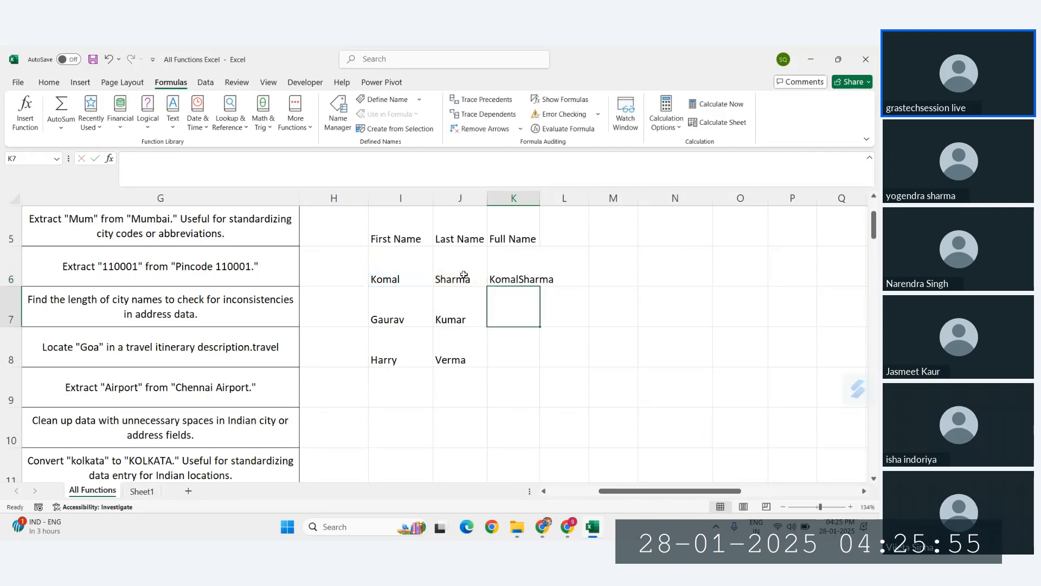
- Fit column K to its contents and copy the CONCAT formula from K6 down to K8
{"action": "double_click", "coordinate": [540, 198]}
{"action": "left_click", "coordinate": [521, 279]}
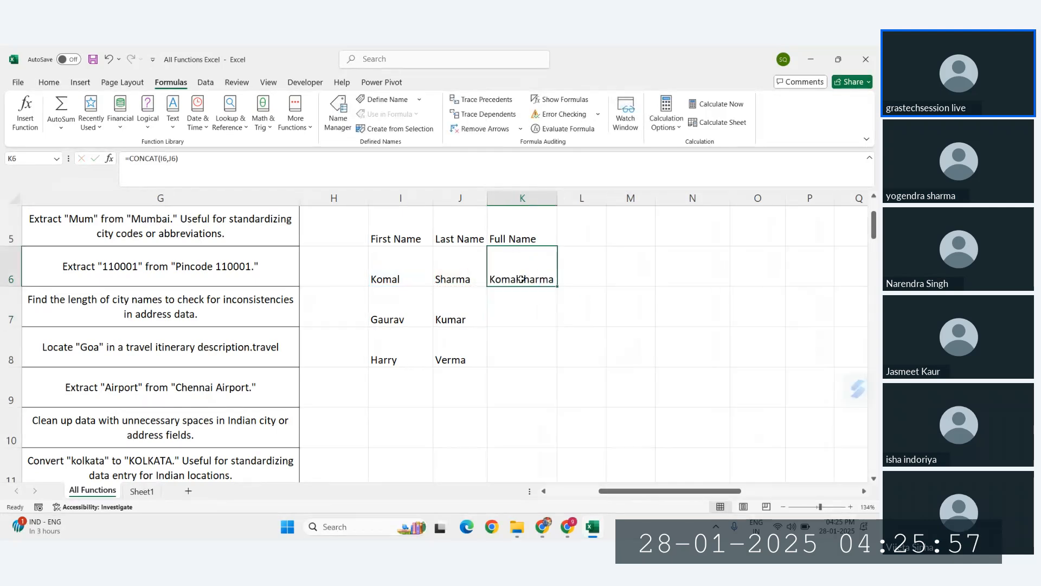
{"action": "double_click", "coordinate": [560, 287]}
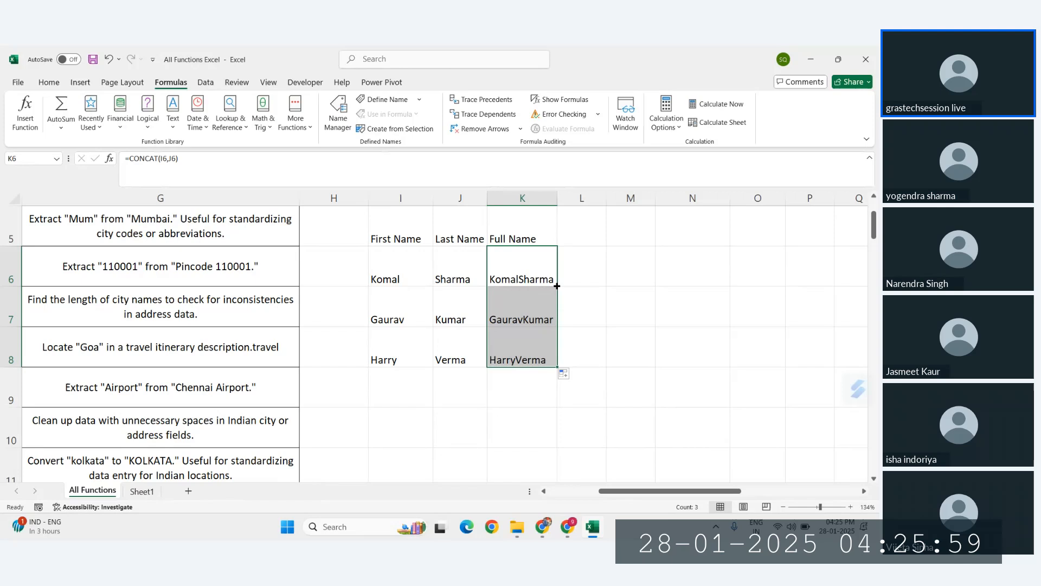
{"action": "left_click", "coordinate": [526, 319]}
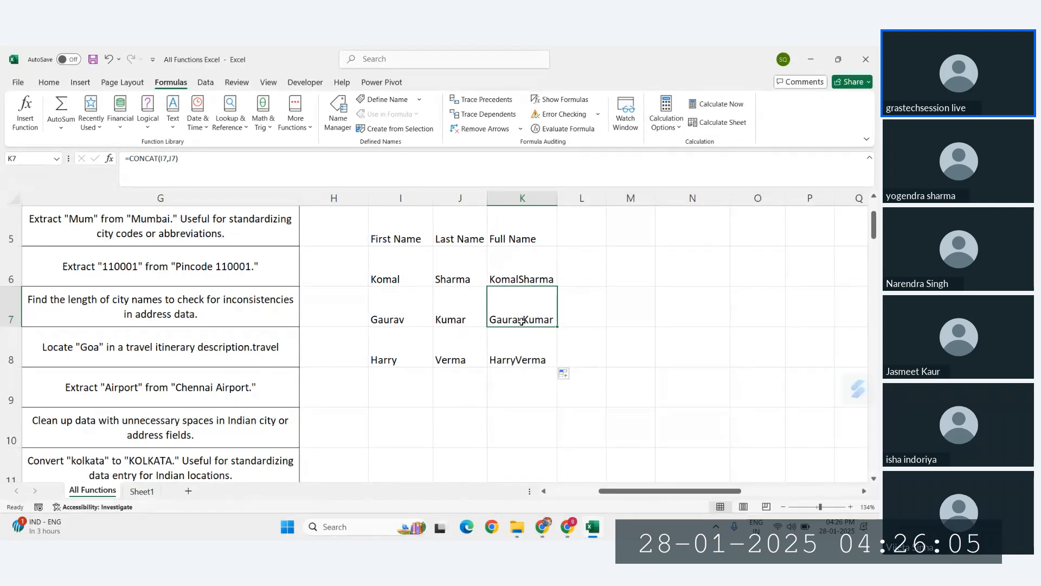
{"action": "left_click", "coordinate": [527, 274]}
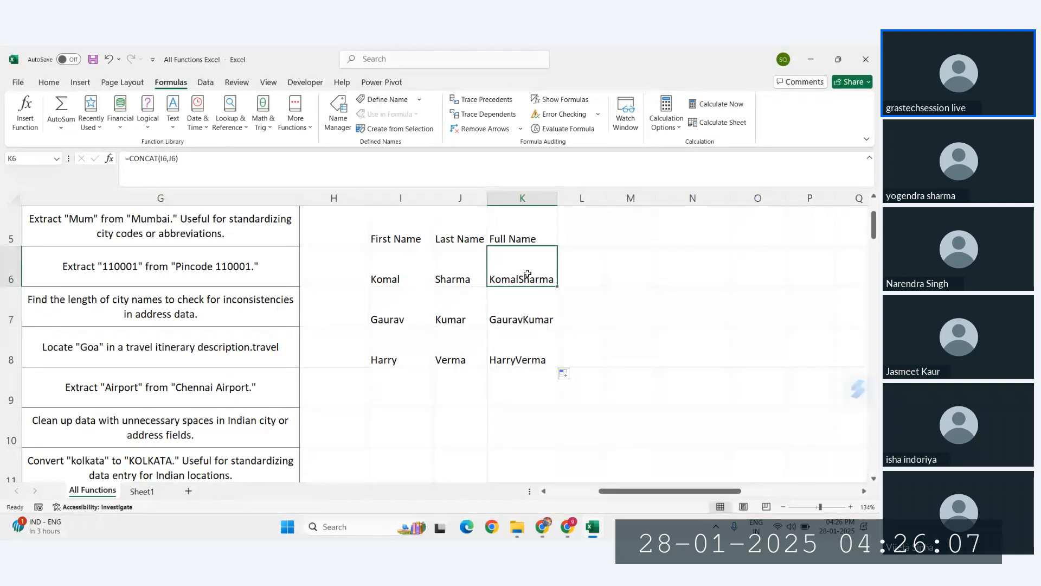
- Clear K7:K8 and add a space between the names in K6, making the formula =CONCAT(I6," ",J6)
{"action": "left_click_drag", "start_coordinate": [531, 307], "coordinate": [542, 360]}
{"action": "key", "text": "Delete"}
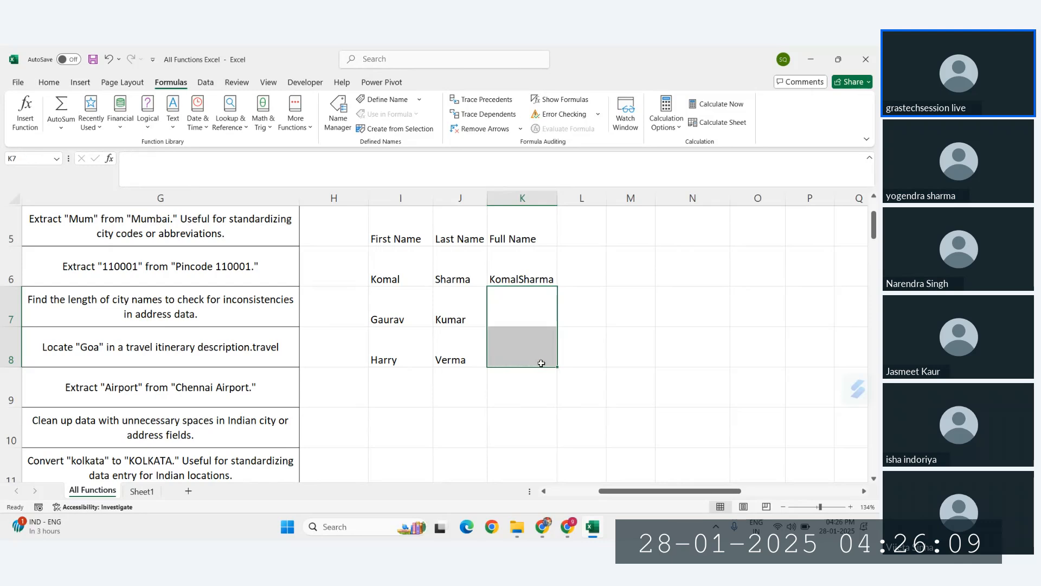
{"action": "left_click", "coordinate": [524, 274]}
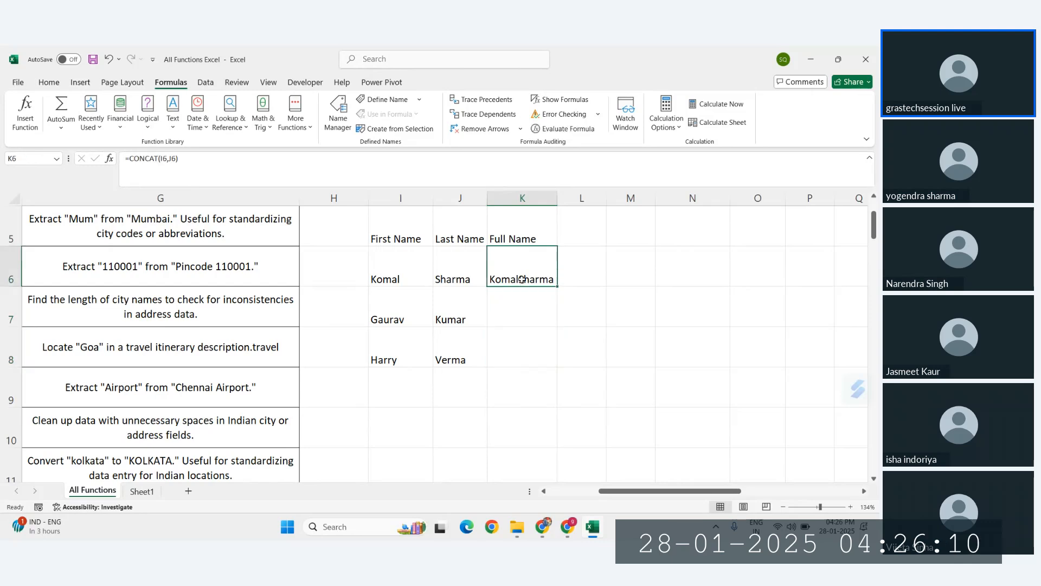
{"action": "left_click", "coordinate": [168, 156]}
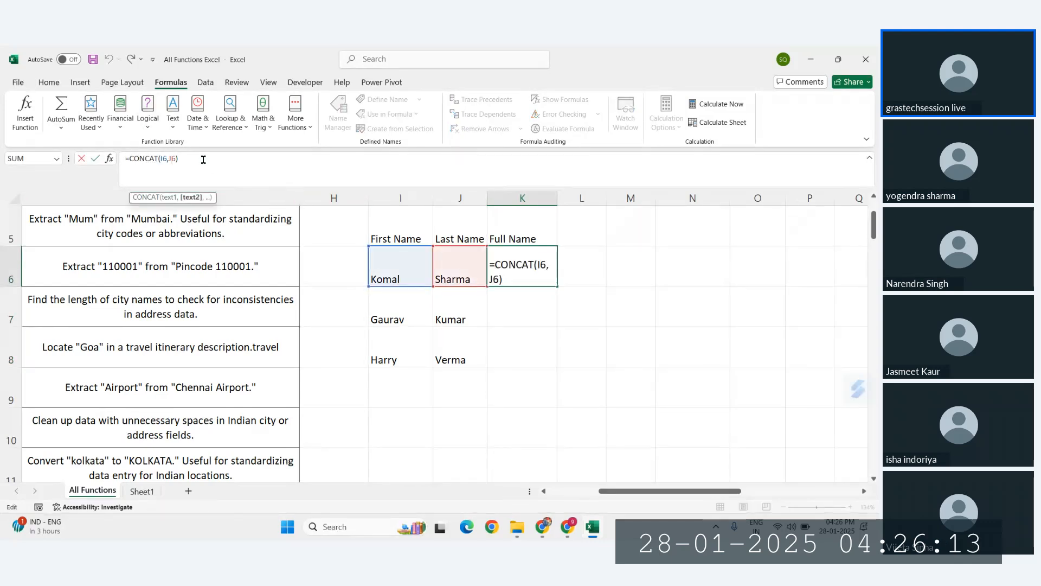
{"action": "key", "text": "BackSpace"}
{"action": "key", "text": "BackSpace"}
{"action": "key", "text": "BackSpace"}
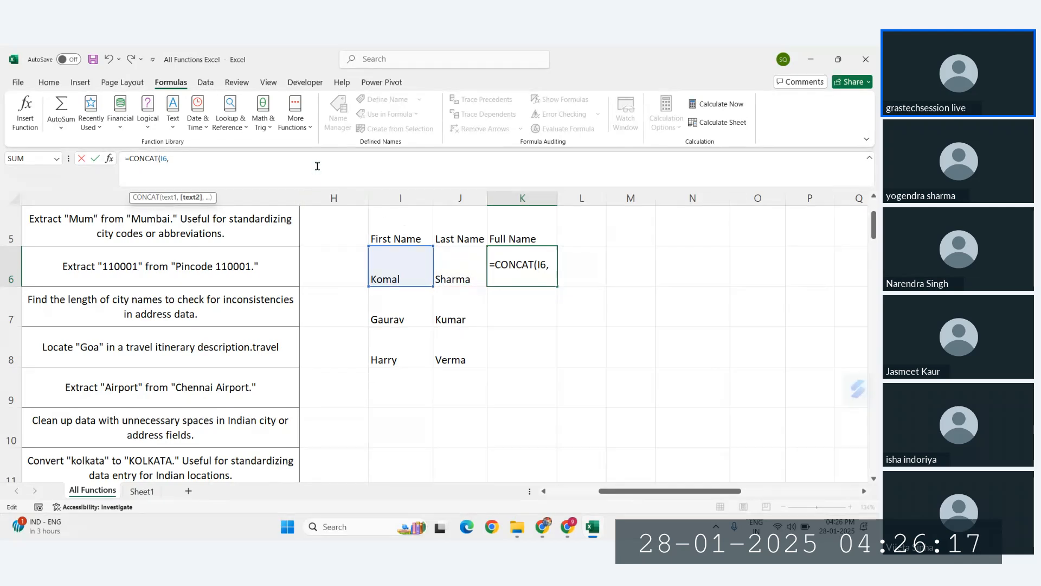
{"action": "type", "text": "\" \","}
{"action": "left_click", "coordinate": [470, 265]}
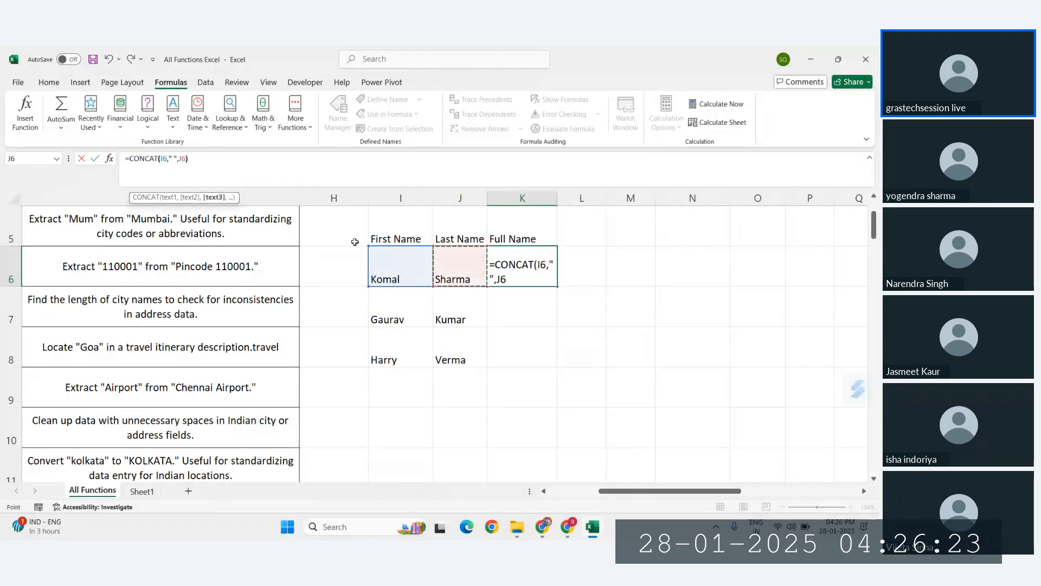
{"action": "key", "text": "Return"}
- Copy the spaced CONCAT formula from K6 down to K8 and check the formulas in the filled cells
{"action": "left_click", "coordinate": [550, 272]}
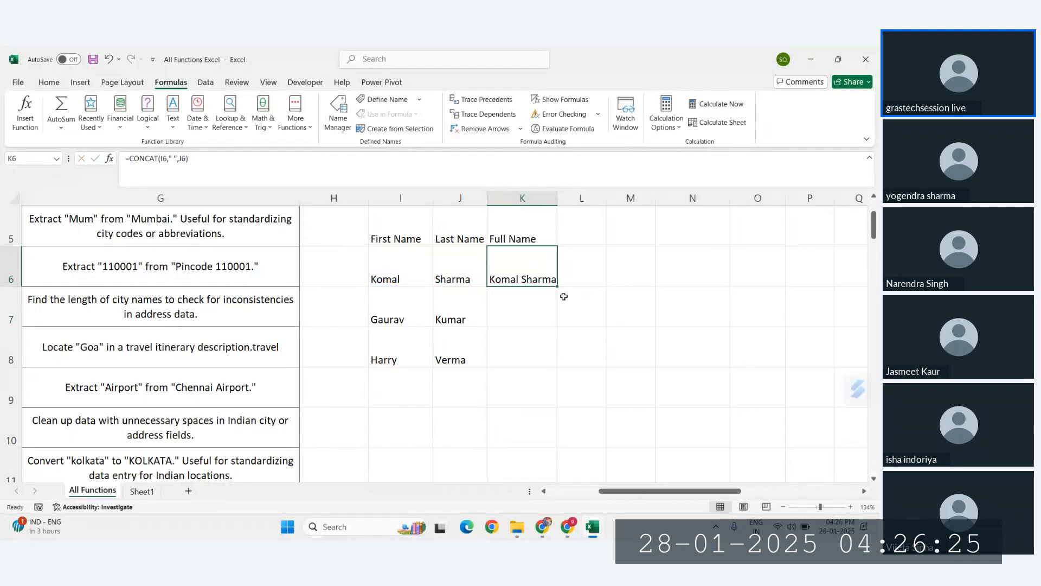
{"action": "double_click", "coordinate": [556, 286]}
{"action": "left_click", "coordinate": [538, 273]}
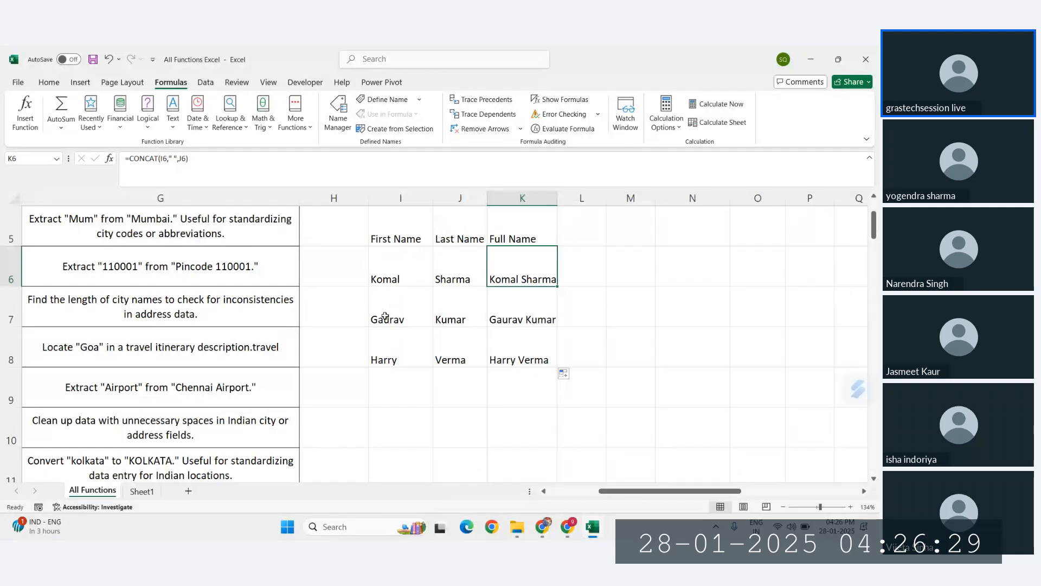
{"action": "left_click", "coordinate": [534, 325]}
{"action": "left_click", "coordinate": [535, 353]}
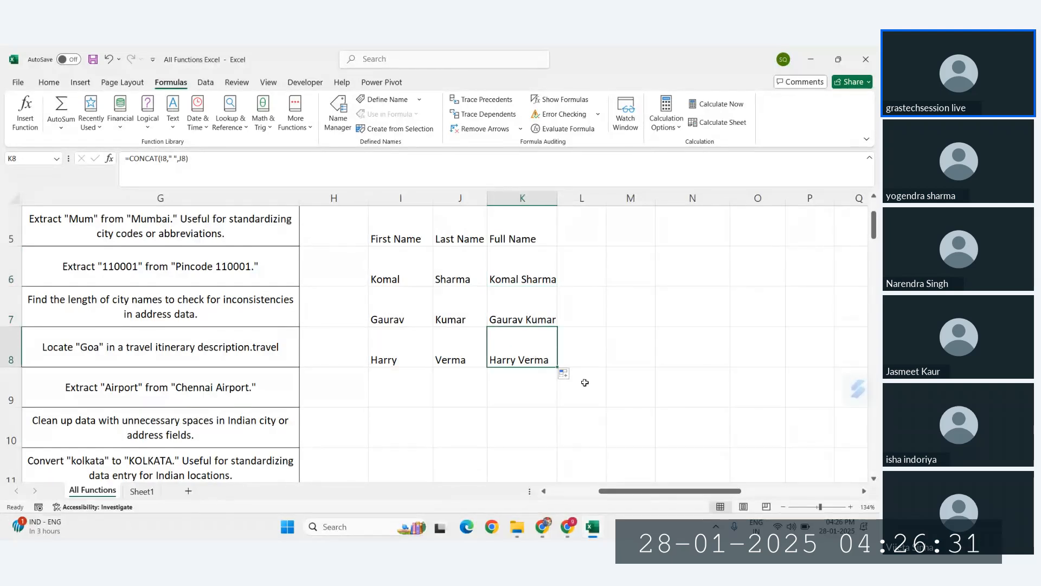
- Add the header "Full Name with Flash Fill" in L5 and fit column L to its contents
{"action": "left_click", "coordinate": [523, 233]}
{"action": "scroll", "coordinate": [522, 233], "scroll_direction": "up", "scroll_amount": 1}
{"action": "left_click", "coordinate": [588, 277]}
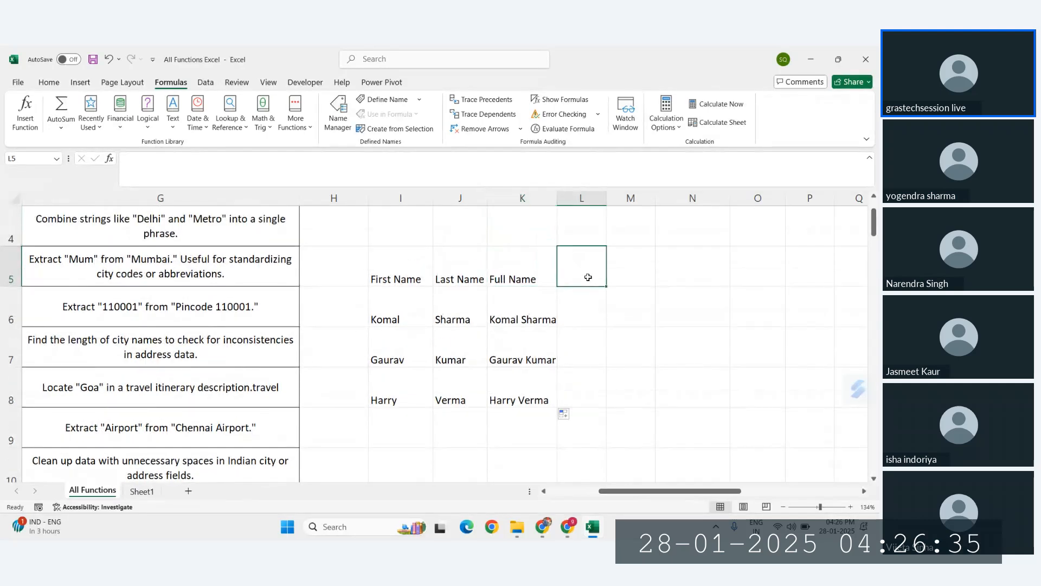
{"action": "left_click_drag", "start_coordinate": [399, 316], "coordinate": [452, 346]}
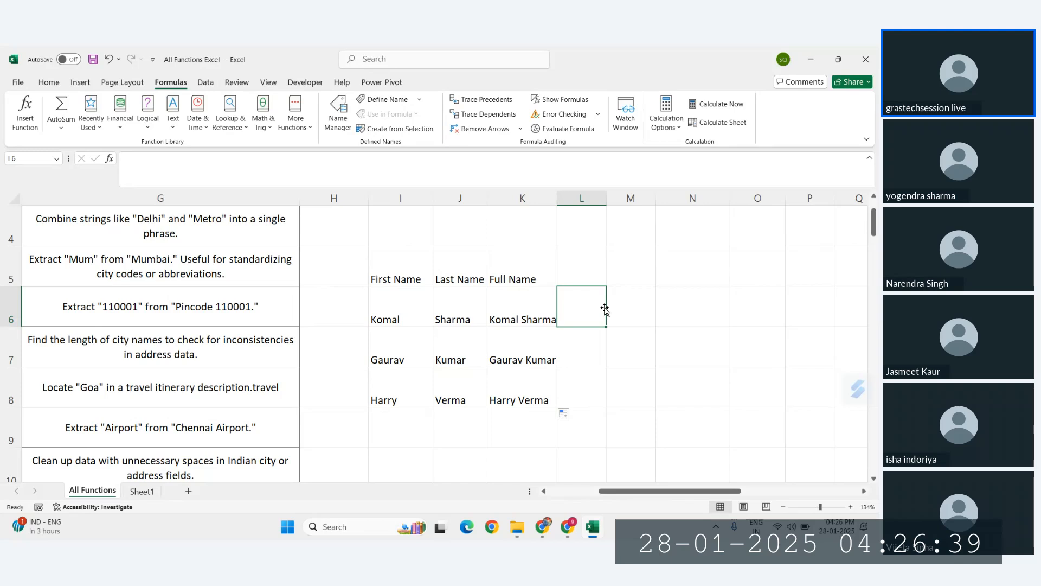
{"action": "left_click", "coordinate": [595, 274]}
{"action": "type", "text": "F"}
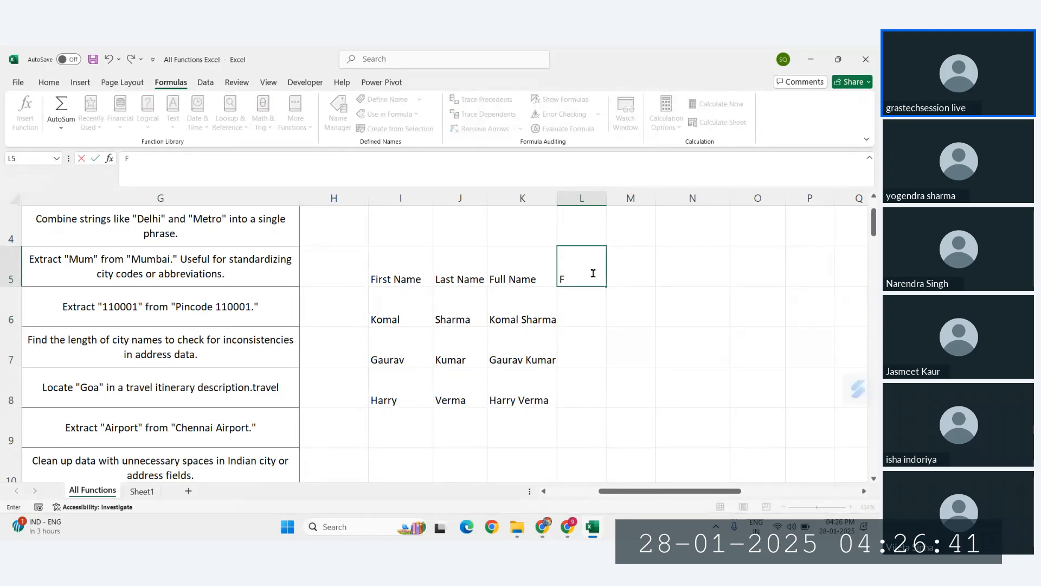
{"action": "type", "text": "ull Name"}
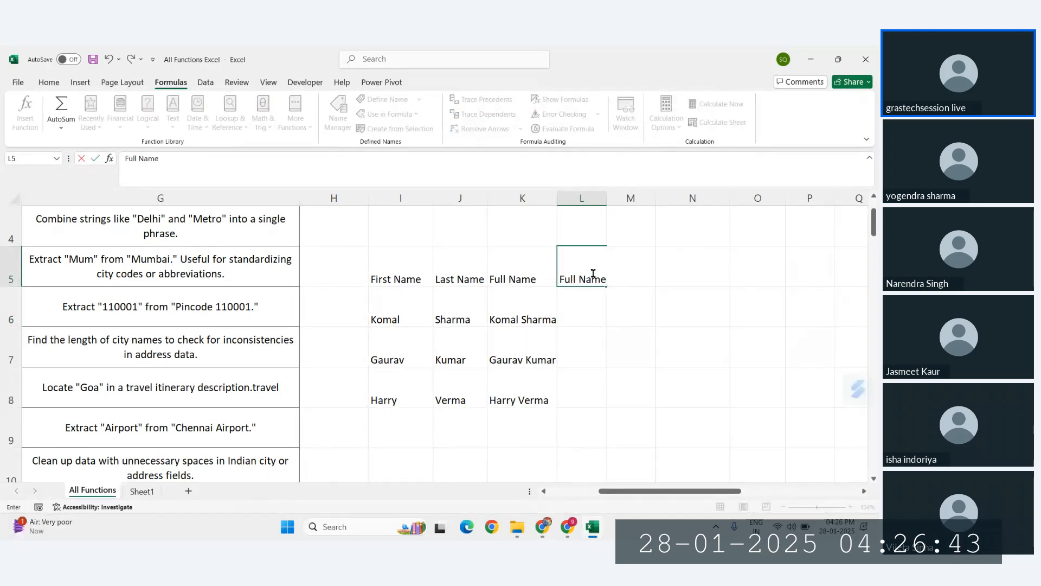
{"action": "type", "text": " with Flash Fill"}
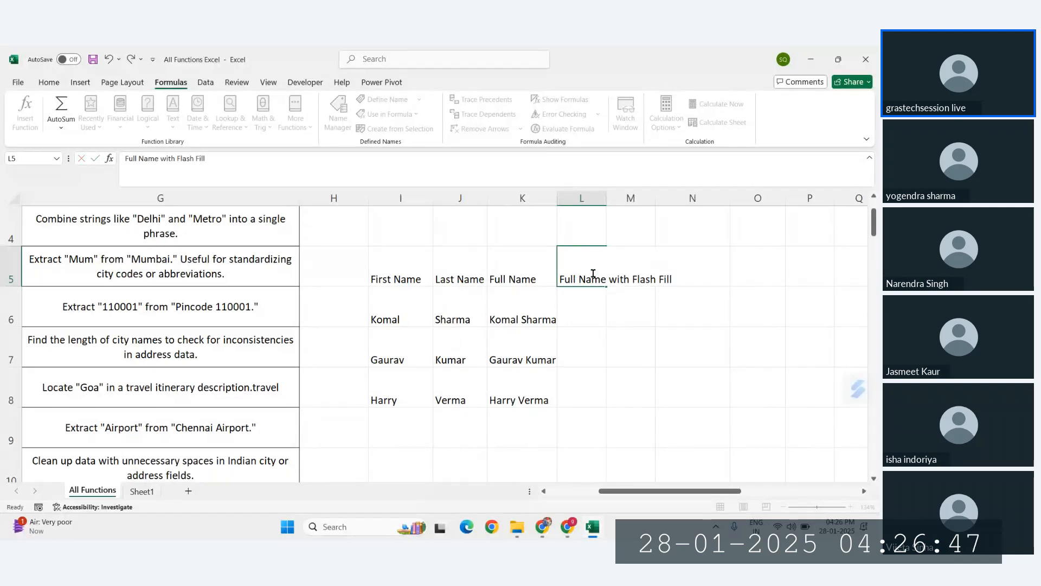
{"action": "key", "text": "Return"}
{"action": "double_click", "coordinate": [607, 198]}
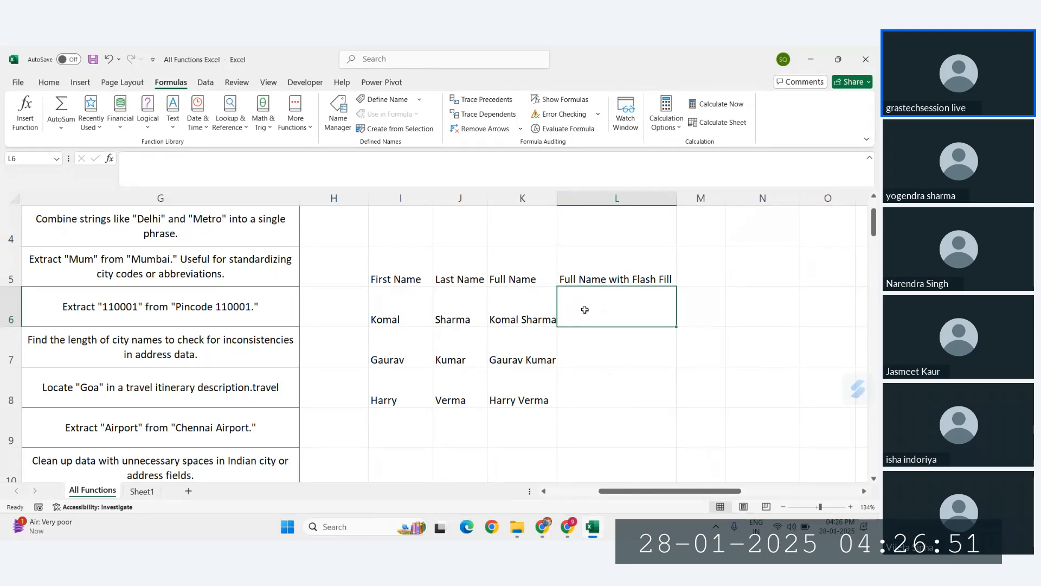
- Enter the full name for row 6 in L6 and use Flash Fill to complete L7:L8
{"action": "type", "text": "Komal"}
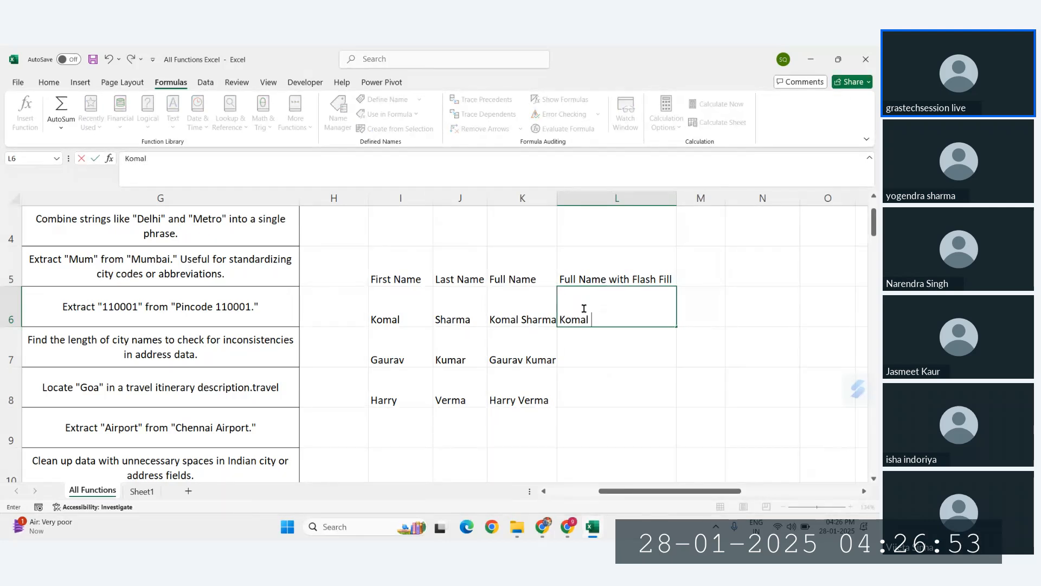
{"action": "type", "text": " Sharma"}
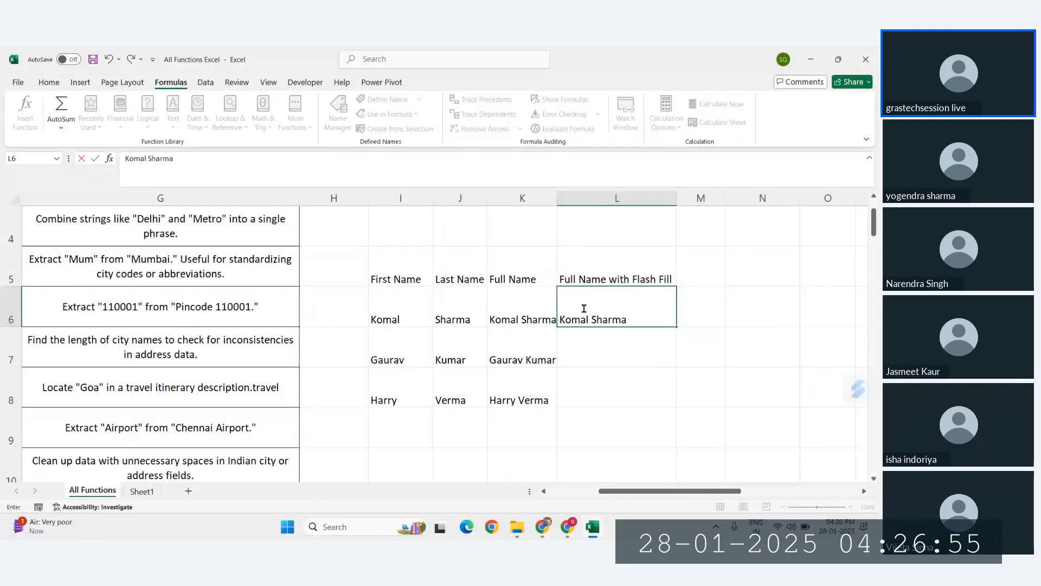
{"action": "key", "text": "Return"}
{"action": "key", "text": "ctrl+e"}
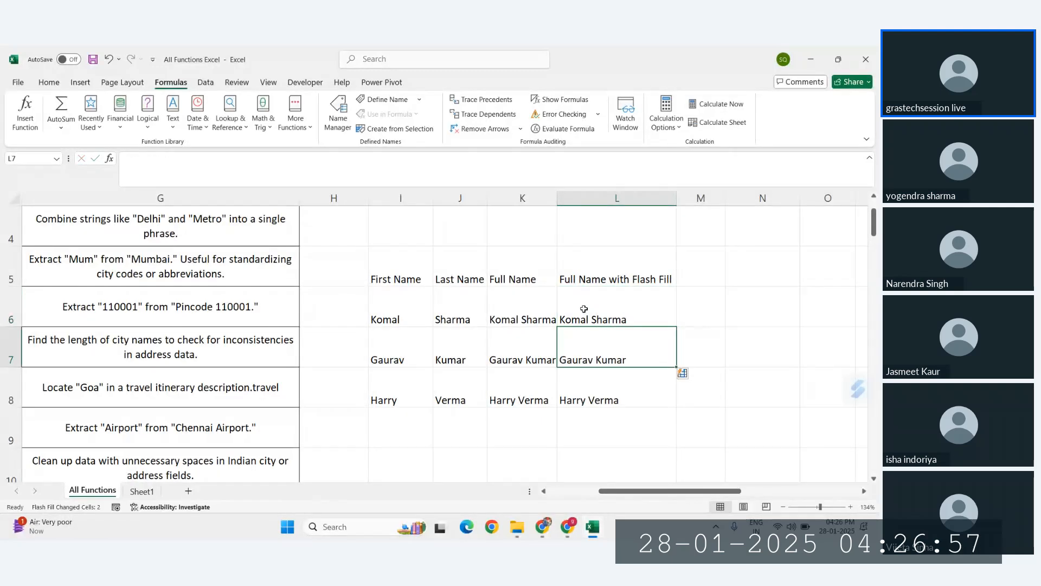
{"action": "left_click_drag", "start_coordinate": [385, 319], "coordinate": [602, 386]}
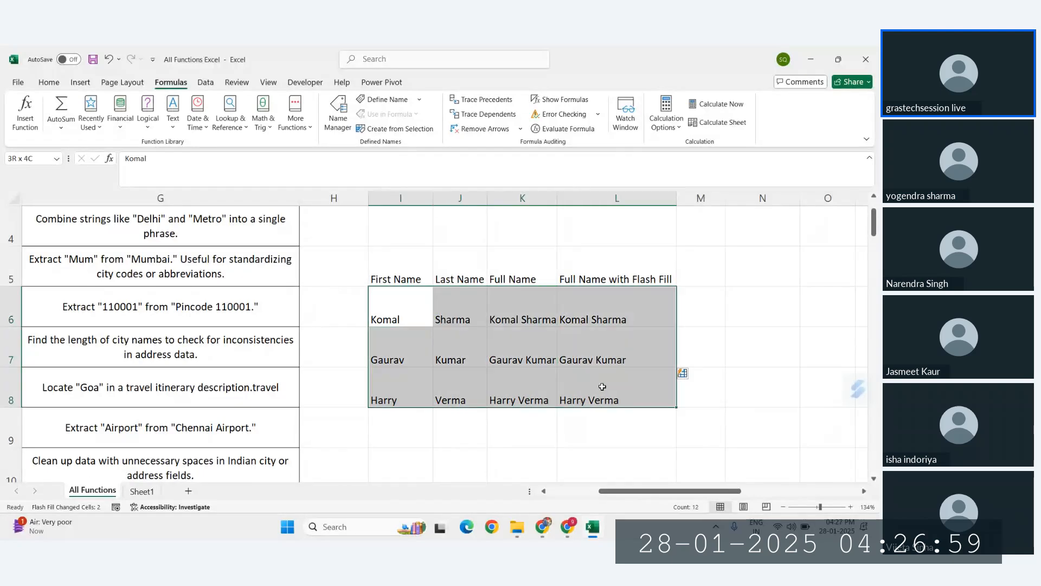
{"action": "left_click", "coordinate": [614, 388]}
- Delete column K holding the CONCAT results and clear the flash-filled names that shift into K6:K8
{"action": "left_click", "coordinate": [514, 197]}
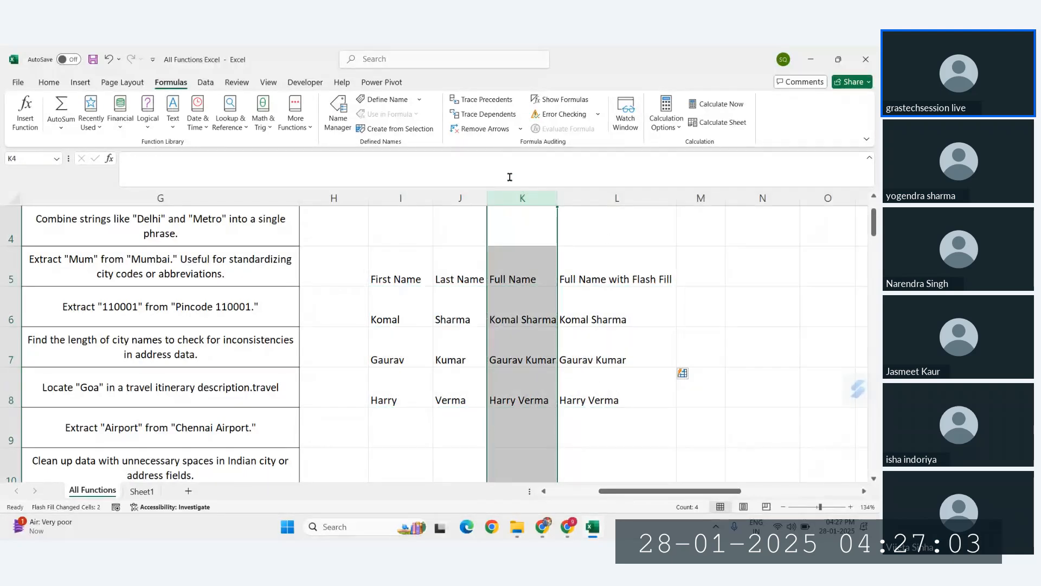
{"action": "key", "text": "ctrl+minus"}
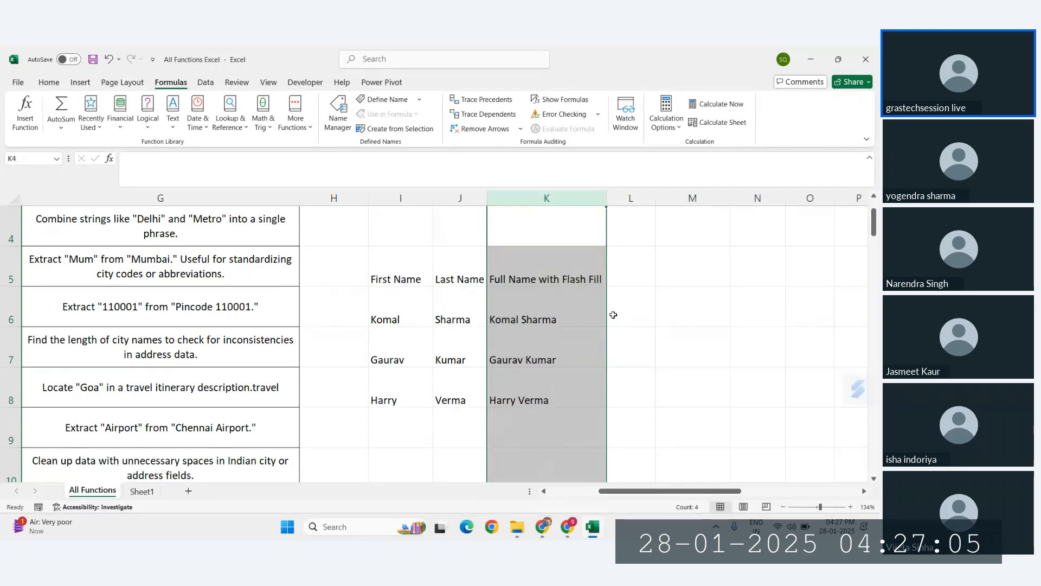
{"action": "left_click_drag", "start_coordinate": [549, 309], "coordinate": [540, 409]}
{"action": "key", "text": "Delete"}
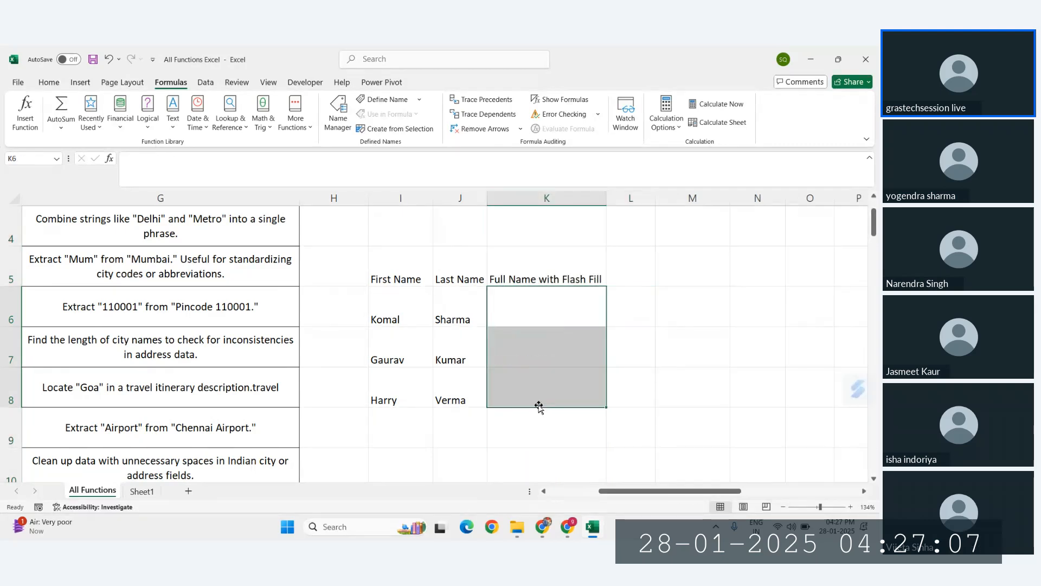
- Enter the full name for row 7 in K7, Flash Fill K6 and K8 from it, and check the filled cells
{"action": "left_click", "coordinate": [522, 323]}
{"action": "left_click", "coordinate": [526, 356]}
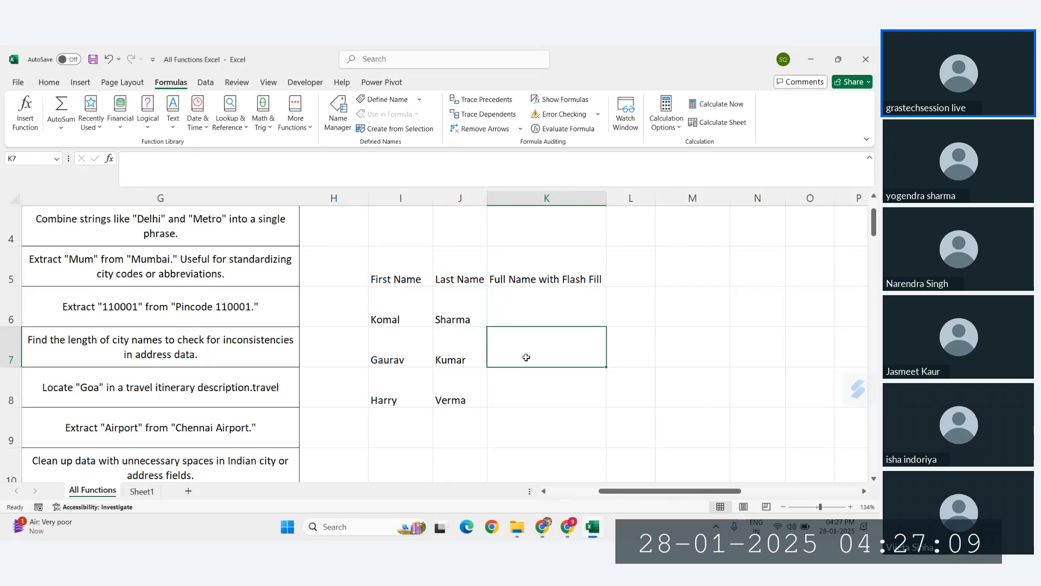
{"action": "type", "text": "Gaurav Ku"}
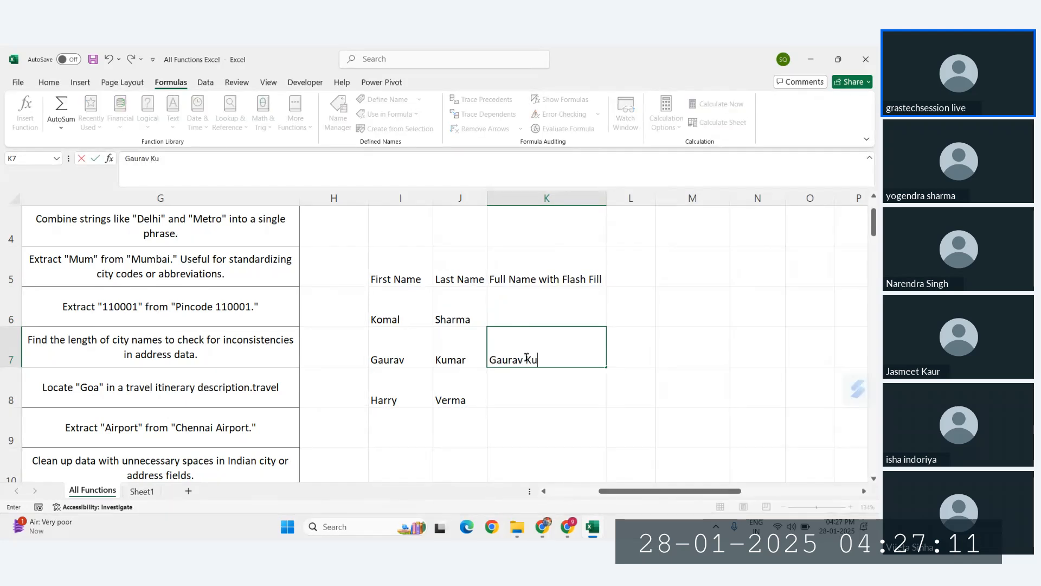
{"action": "type", "text": "mar"}
{"action": "key", "text": "Return"}
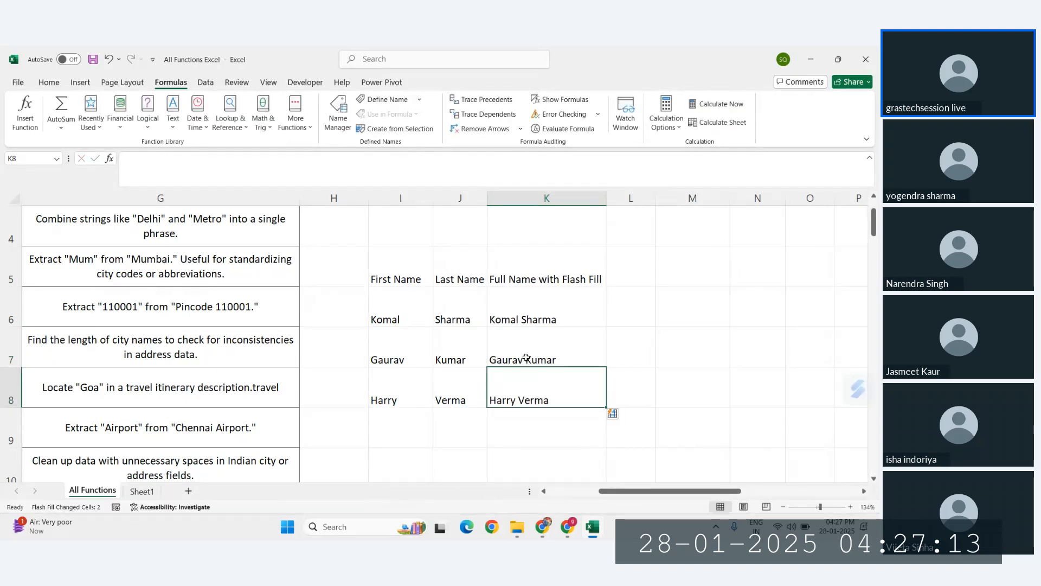
{"action": "left_click", "coordinate": [533, 344]}
{"action": "left_click", "coordinate": [533, 304]}
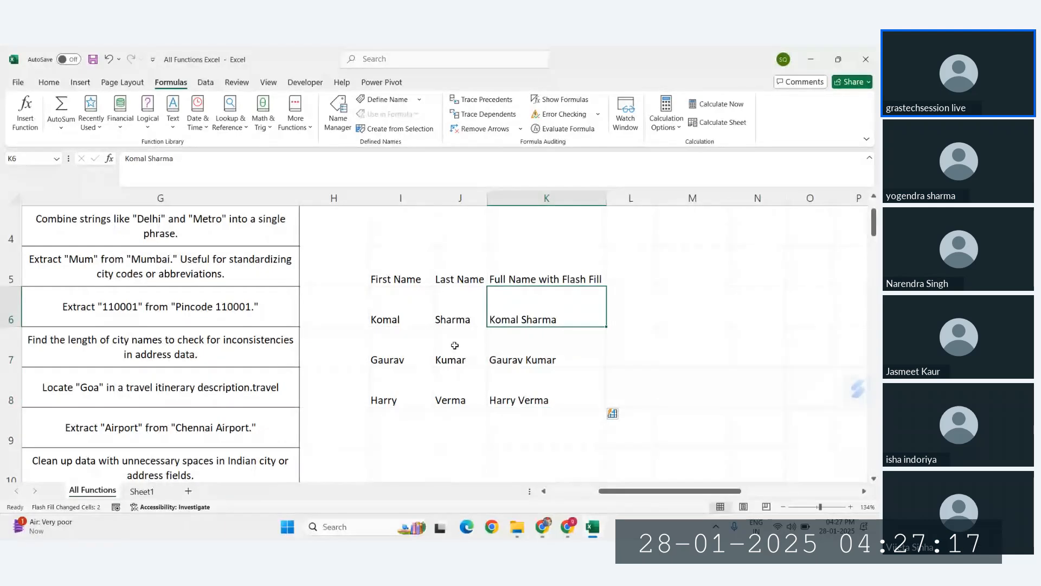
- Replace the first name in I7 with a different one and compare it with the flash-filled full name in K7
{"action": "left_click", "coordinate": [401, 356]}
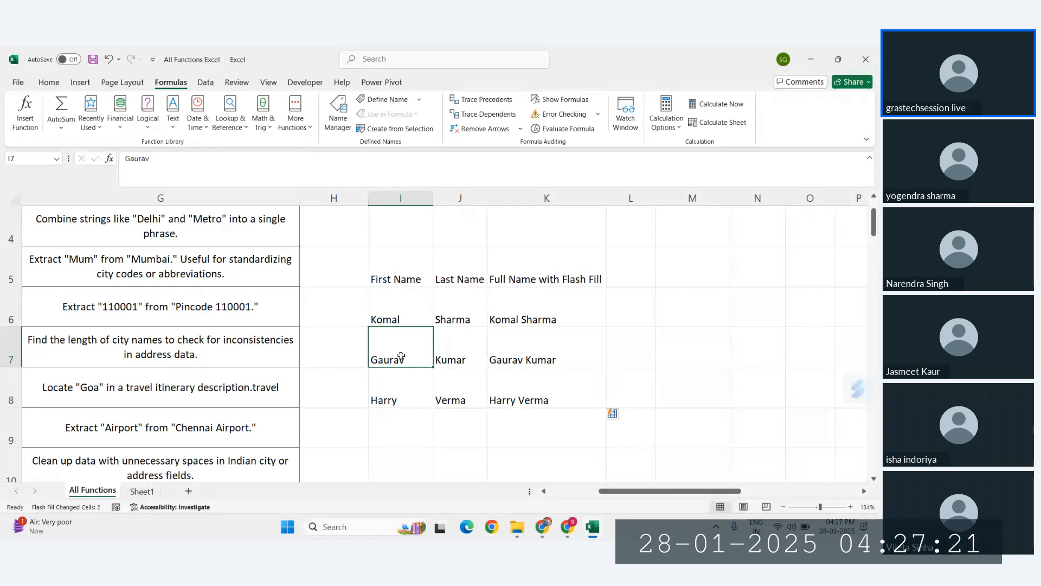
{"action": "type", "text": "Mohan"}
{"action": "key", "text": "Return"}
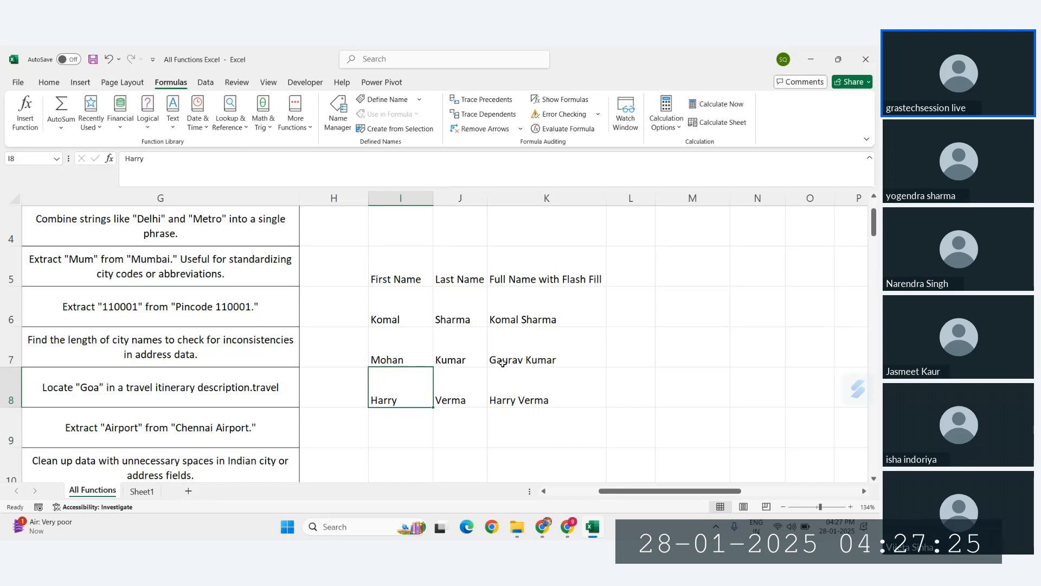
{"action": "left_click", "coordinate": [402, 358]}
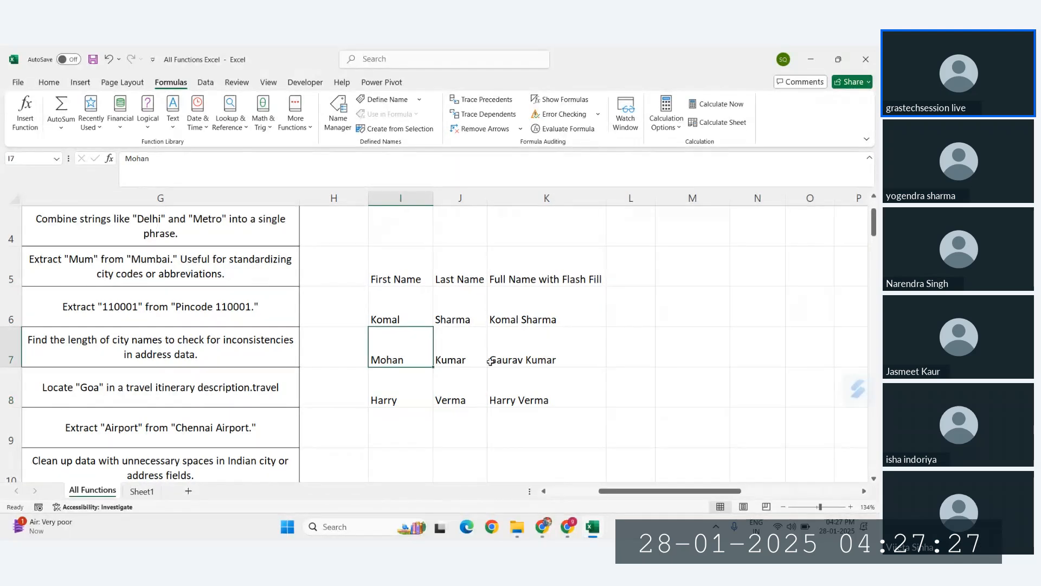
{"action": "left_click", "coordinate": [490, 361]}
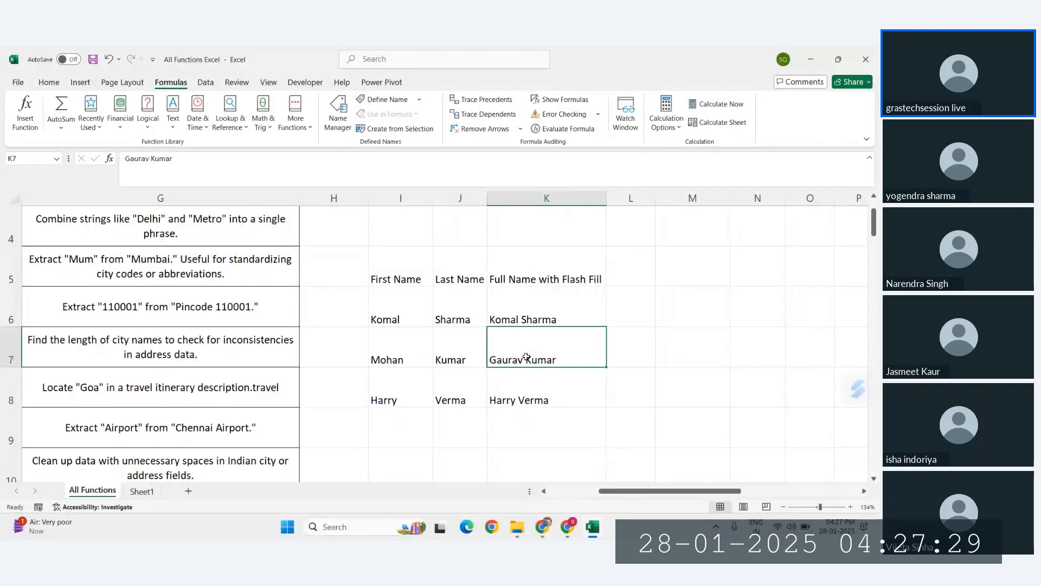
{"action": "left_click", "coordinate": [377, 348]}
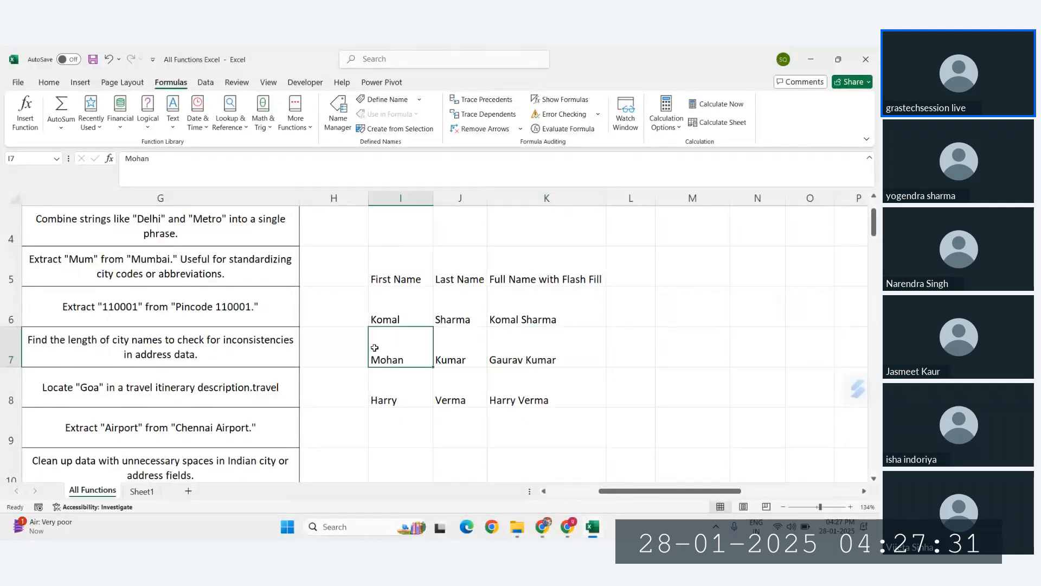
{"action": "left_click", "coordinate": [554, 356]}
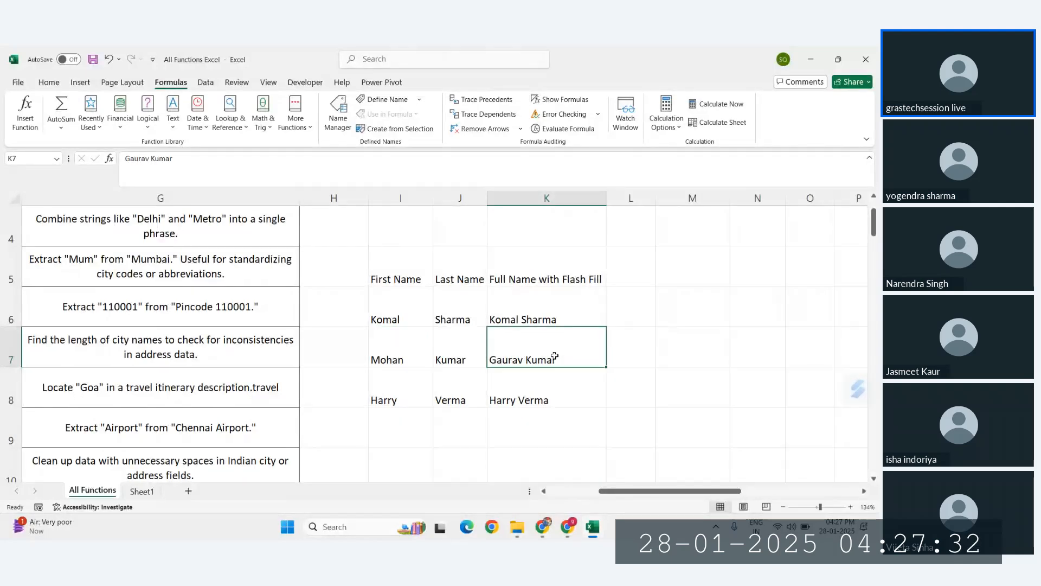
{"action": "left_click", "coordinate": [631, 364]}
- Try to refresh the full name in K7 by running Flash Fill again, and dismiss the message
{"action": "left_click", "coordinate": [536, 357]}
{"action": "key", "text": "ctrl+e"}
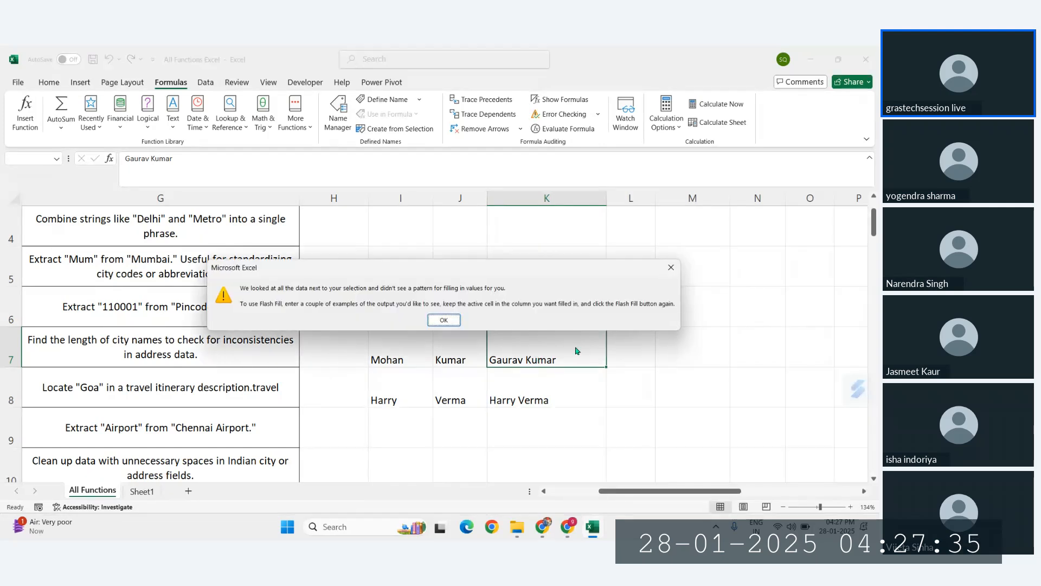
{"action": "left_click", "coordinate": [671, 267]}
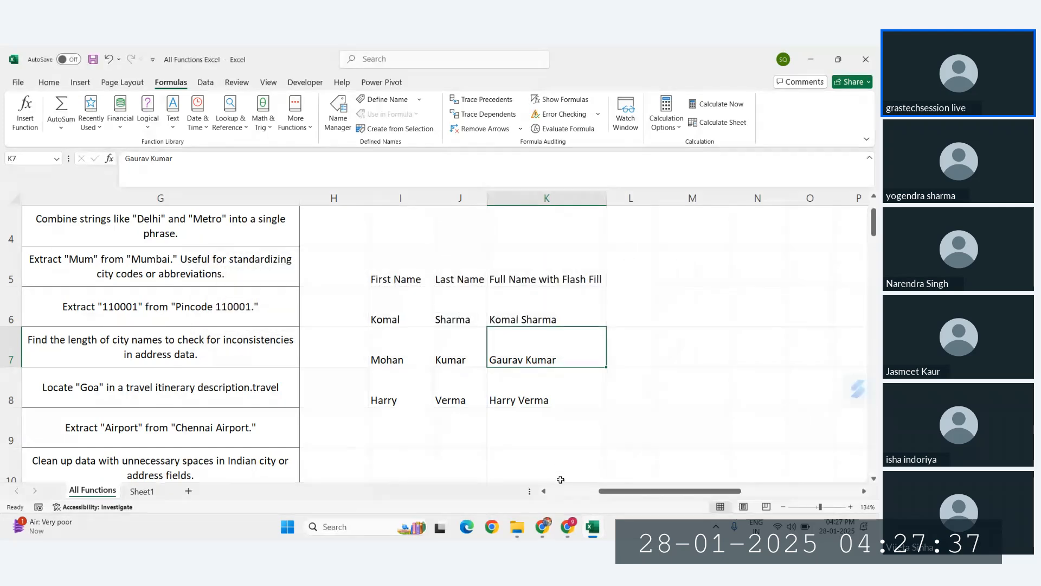
{"action": "mouse_move", "coordinate": [568, 526]}
{"action": "left_click", "coordinate": [528, 491]}
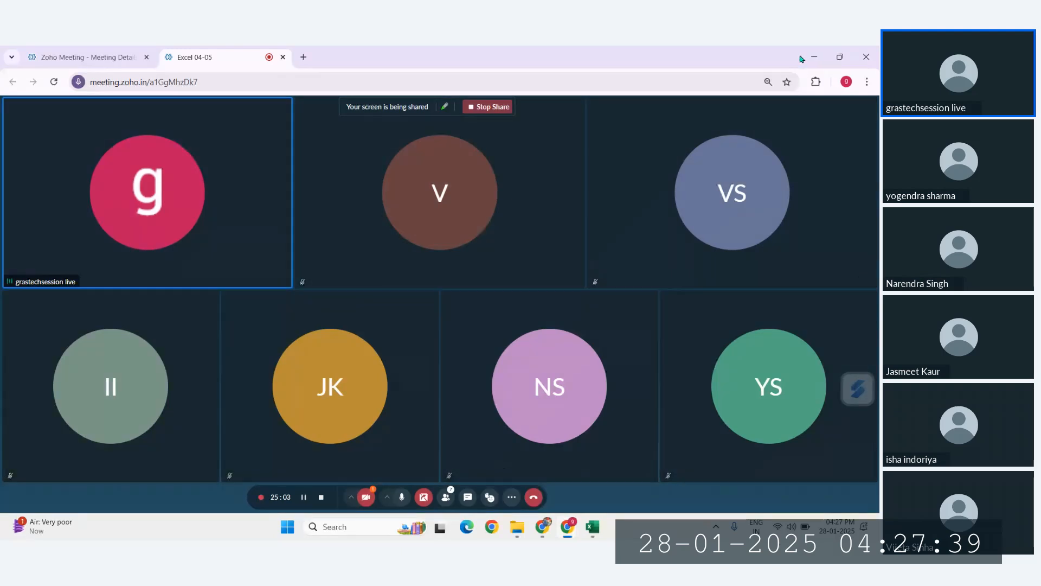
{"action": "left_click", "coordinate": [814, 56]}
{"action": "left_click", "coordinate": [348, 369]}
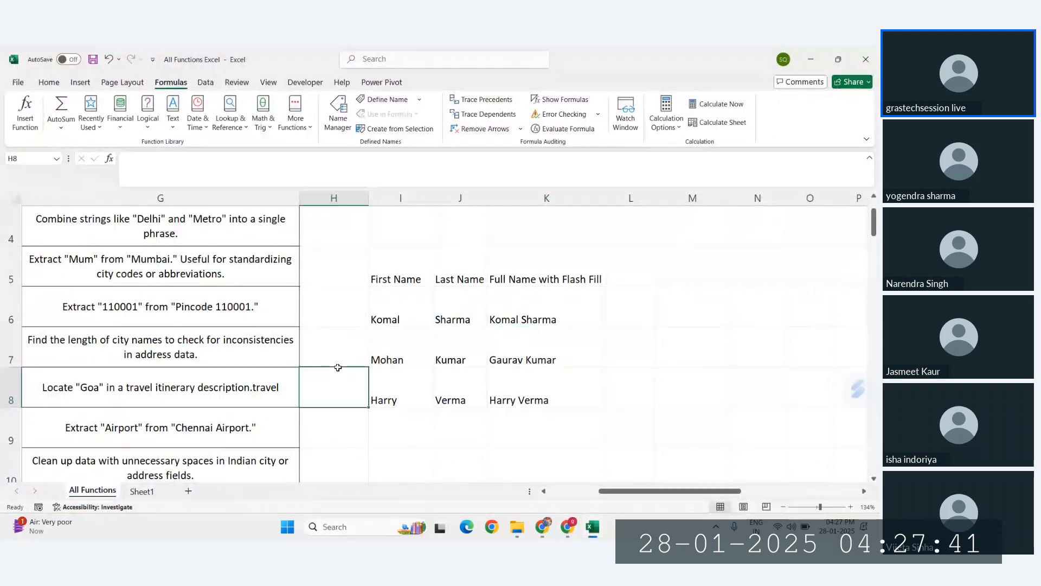
{"action": "left_click", "coordinate": [547, 325]}
{"action": "left_click", "coordinate": [554, 375]}
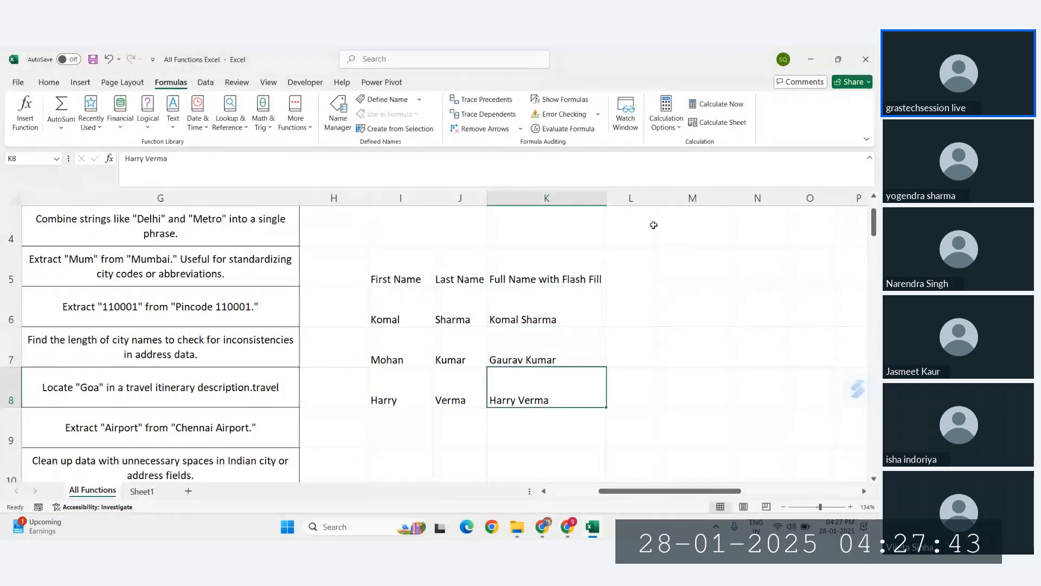
- Add the header "Full name" in L5, next to the Flash Fill column
{"action": "left_click", "coordinate": [633, 278]}
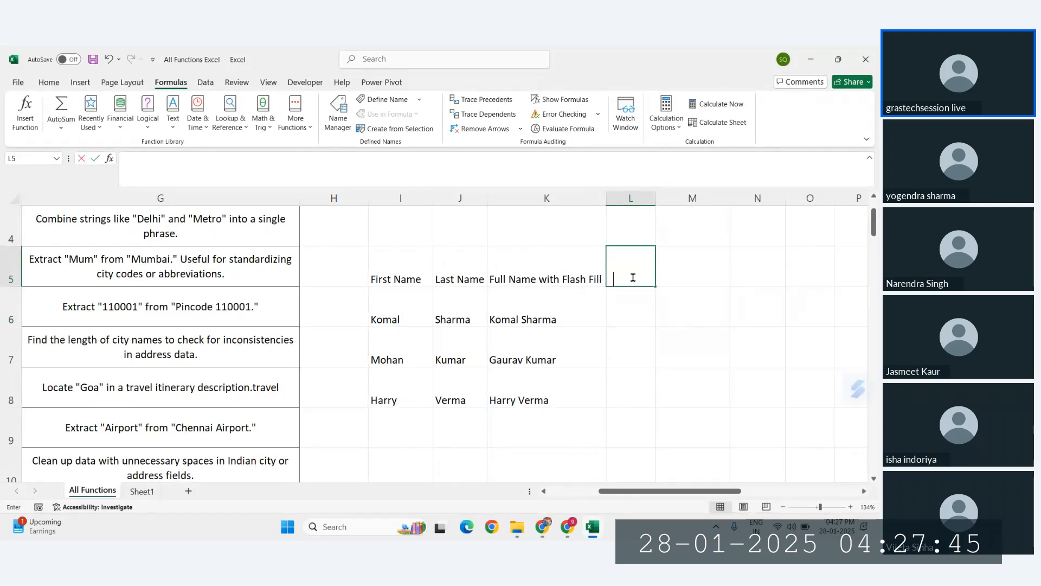
{"action": "type", "text": "Full Name"}
{"action": "key", "text": "Return"}
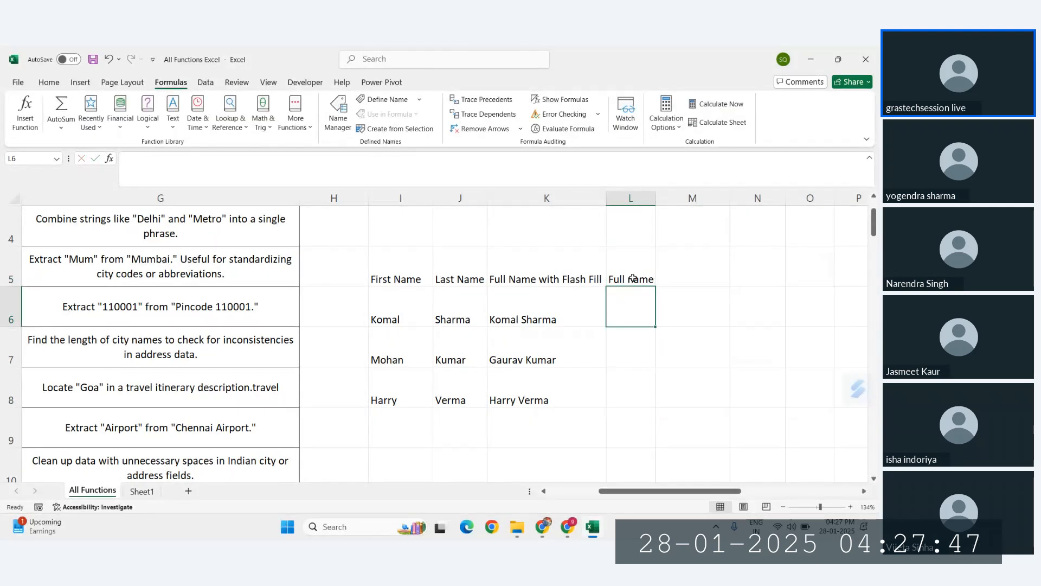
- Join the first and last name in L6 with a space, using the formula =CONCAT(I6," ",J6)
{"action": "type", "text": "=can"}
{"action": "key", "text": "BackSpace"}
{"action": "key", "text": "BackSpace"}
{"action": "type", "text": "o"}
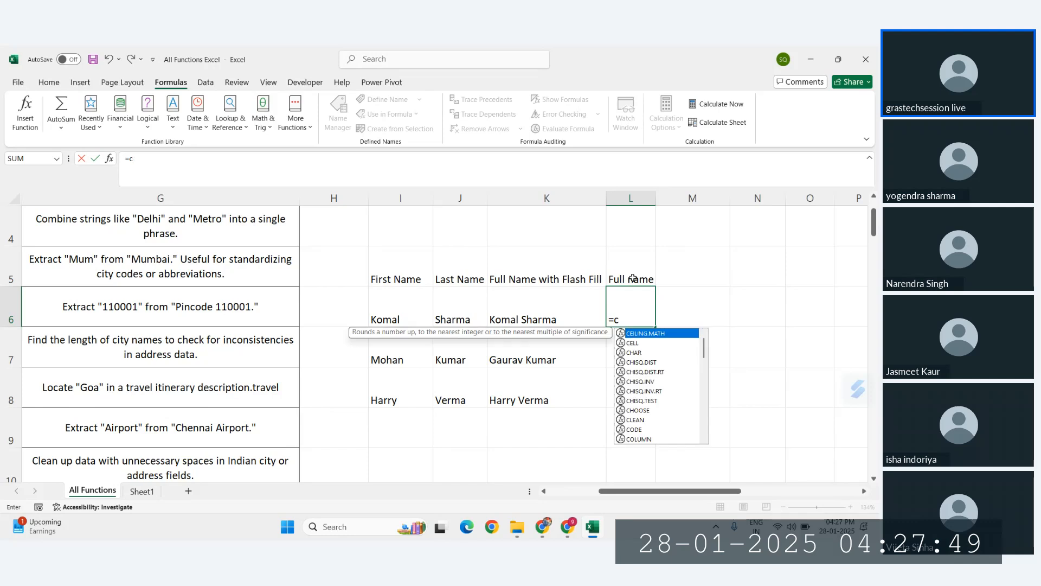
{"action": "type", "text": "nc"}
{"action": "key", "text": "Tab"}
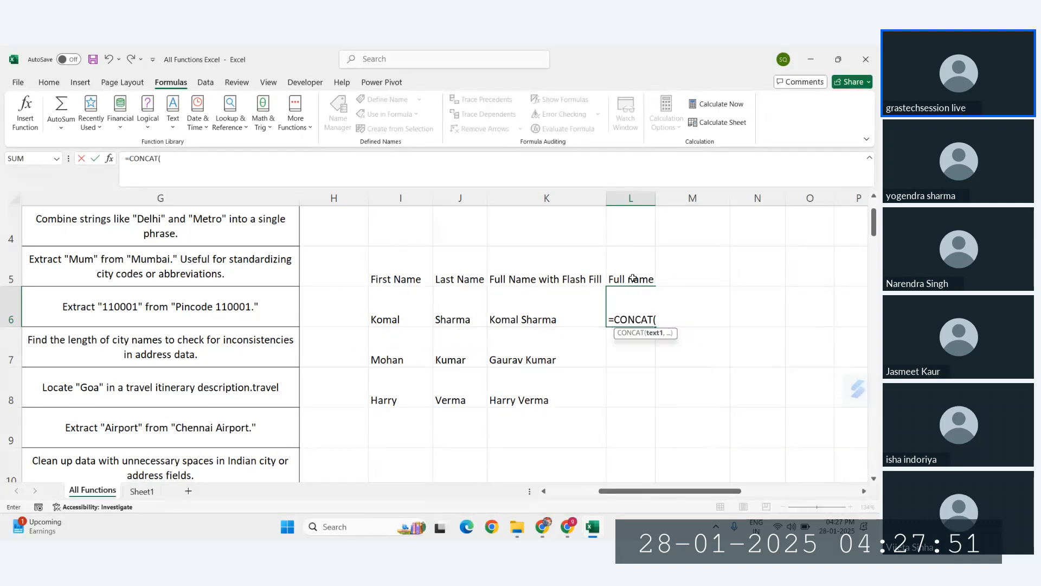
{"action": "left_click", "coordinate": [389, 316]}
{"action": "type", "text": ","}
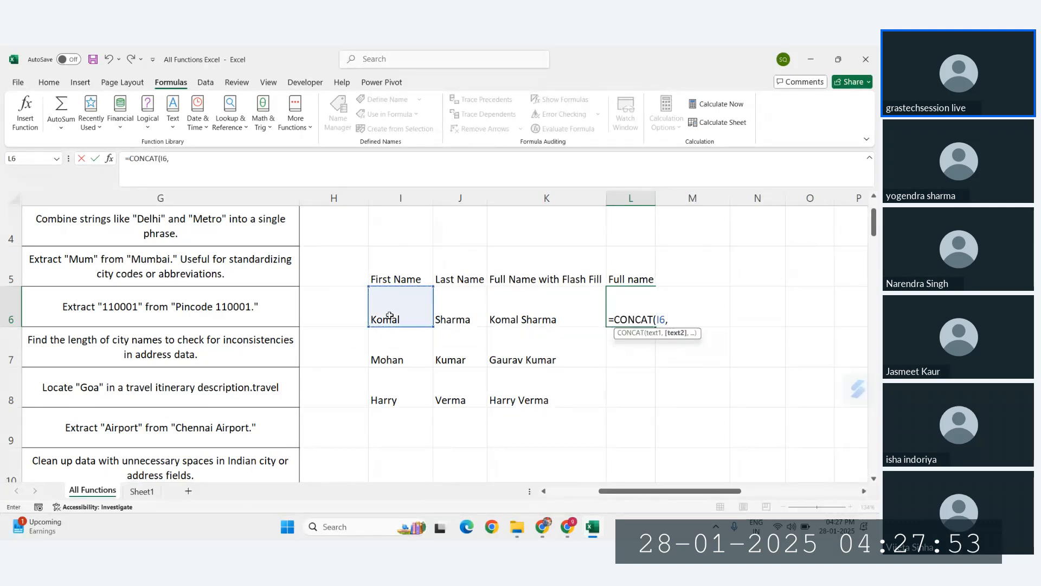
{"action": "type", "text": "\" \","}
{"action": "left_click", "coordinate": [479, 325]}
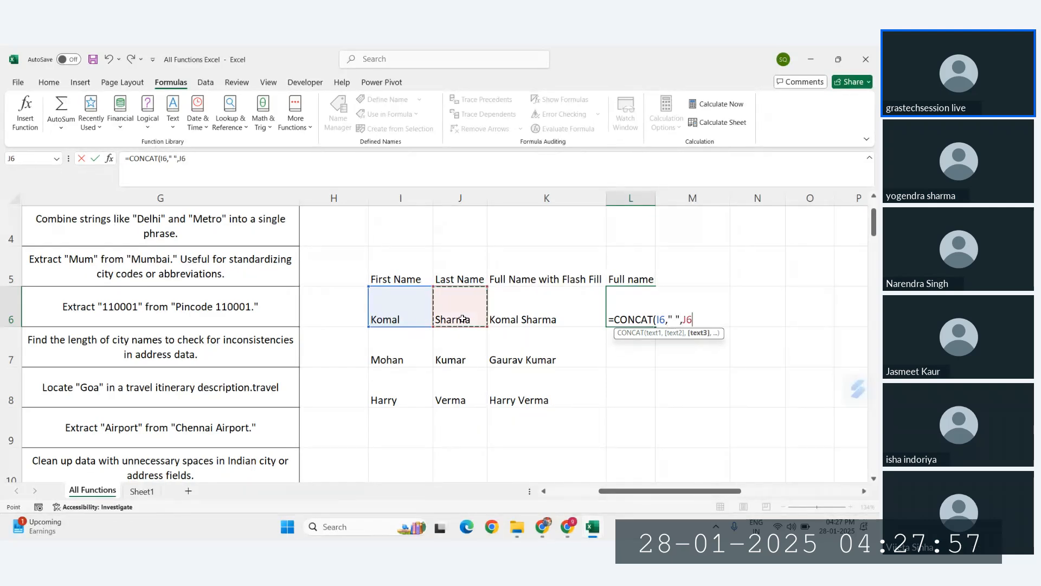
{"action": "key", "text": "Return"}
{"action": "left_click", "coordinate": [620, 312]}
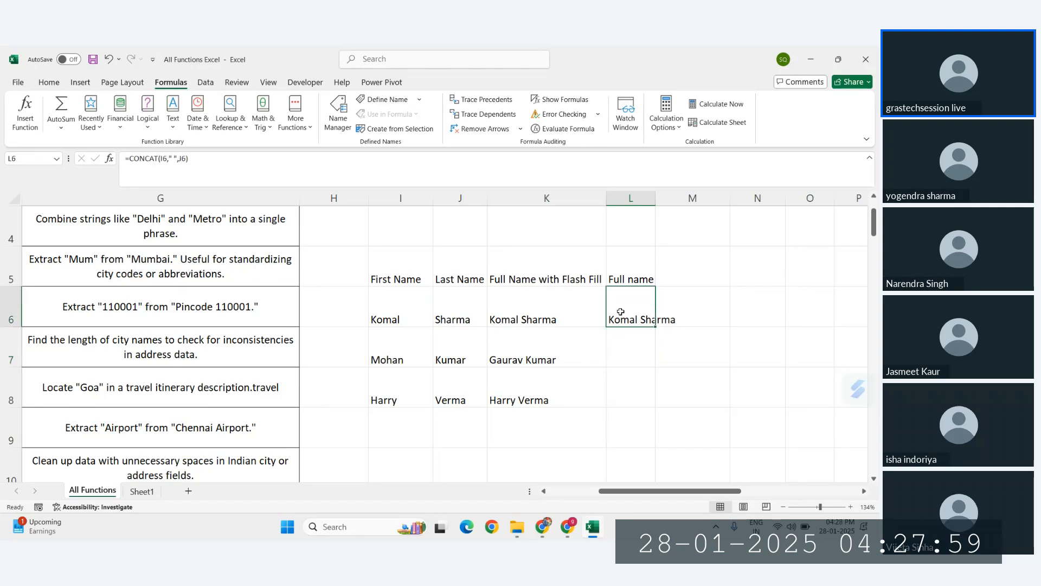
- Fill the CONCAT formula from L6 down to L8 and replace the first name in I7 with a different one
{"action": "double_click", "coordinate": [663, 326]}
{"action": "left_click", "coordinate": [386, 355]}
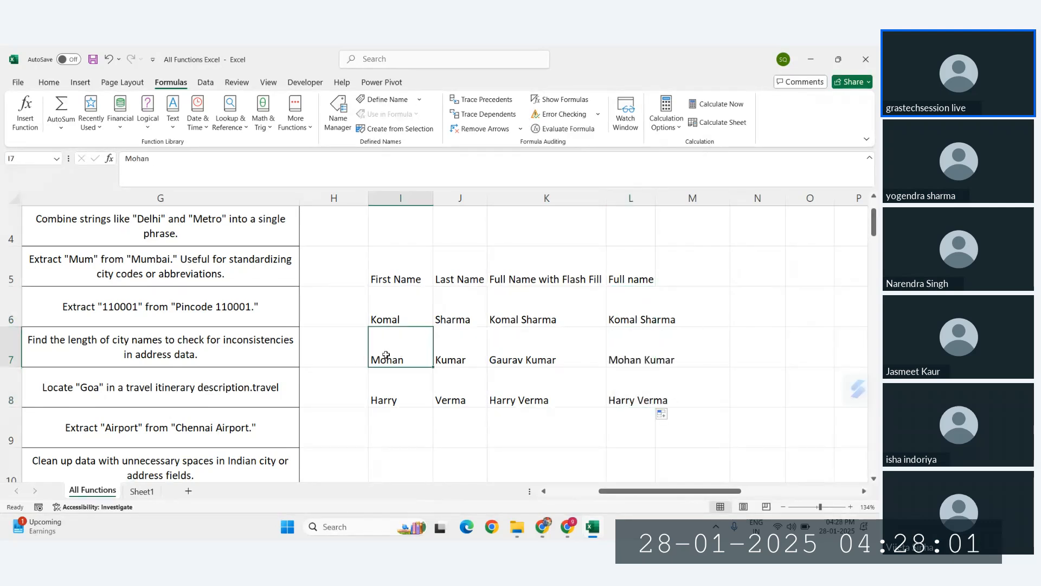
{"action": "type", "text": "Jimmi"}
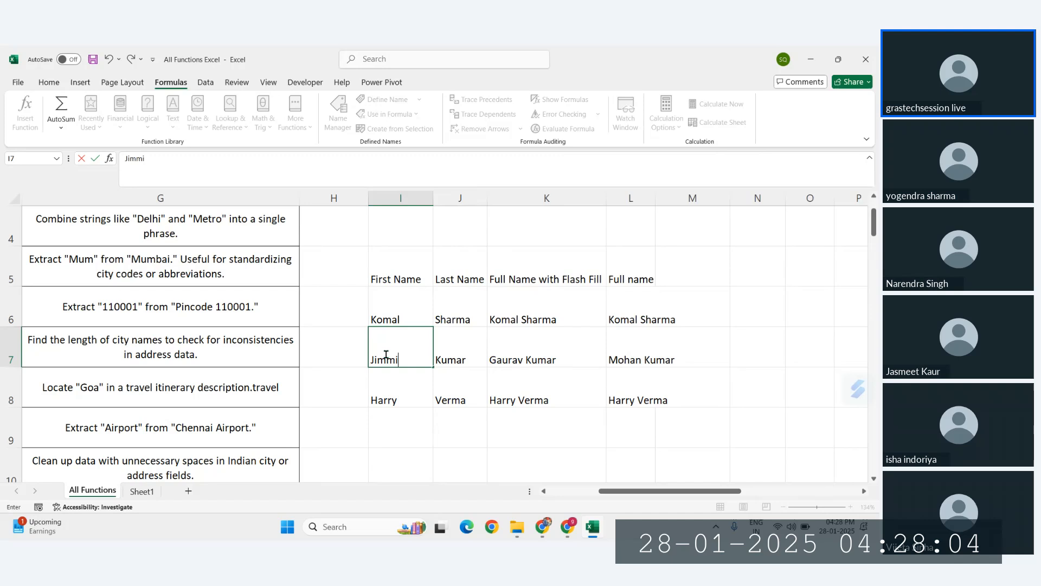
{"action": "key", "text": "Return"}
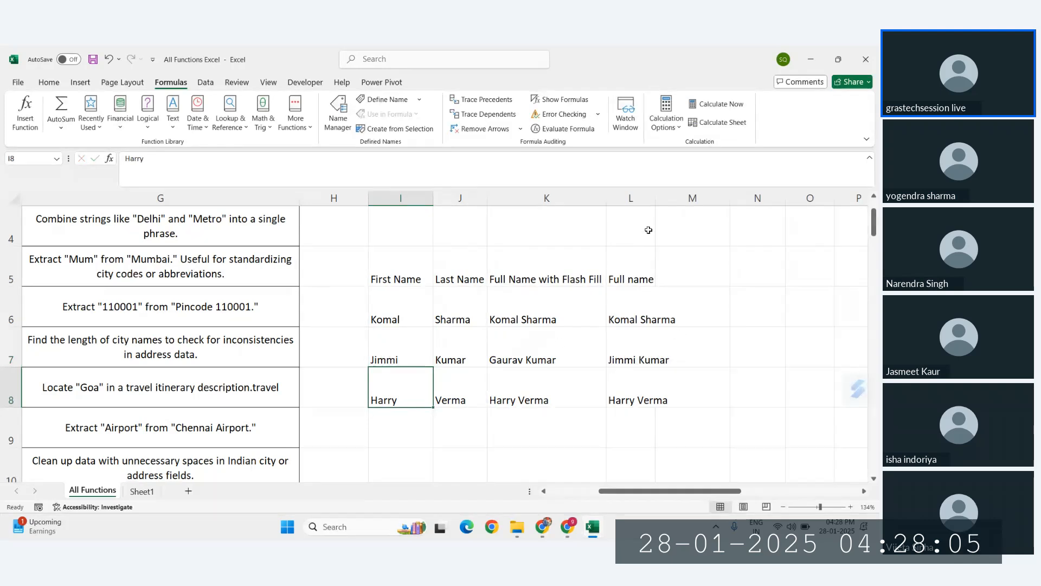
- Fit column L's width to its contents and compare the flash-filled name in K7 with the formula in L7
{"action": "double_click", "coordinate": [662, 199]}
{"action": "left_click", "coordinate": [535, 353]}
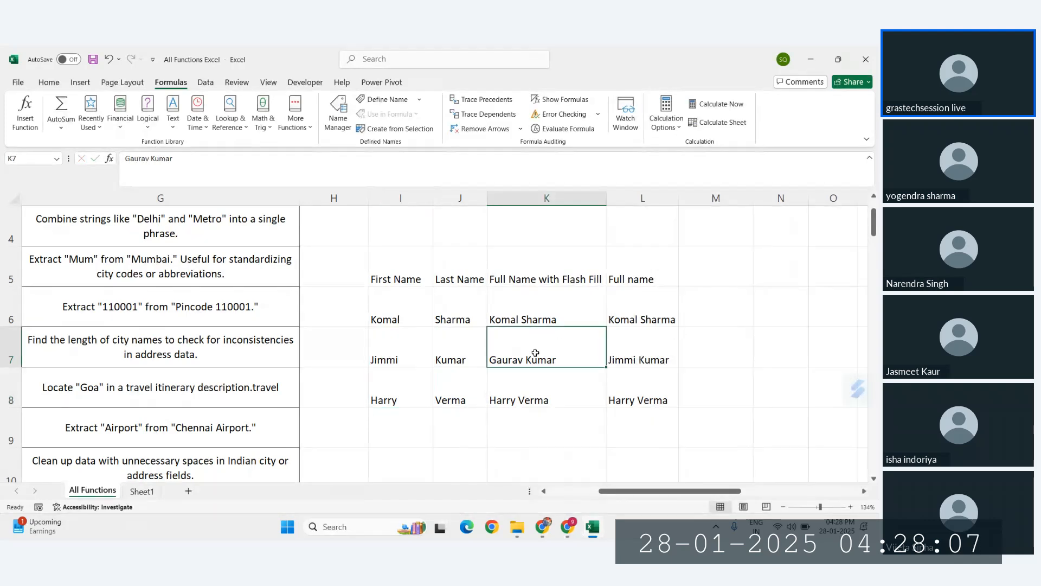
{"action": "left_click_drag", "start_coordinate": [525, 324], "coordinate": [526, 364]}
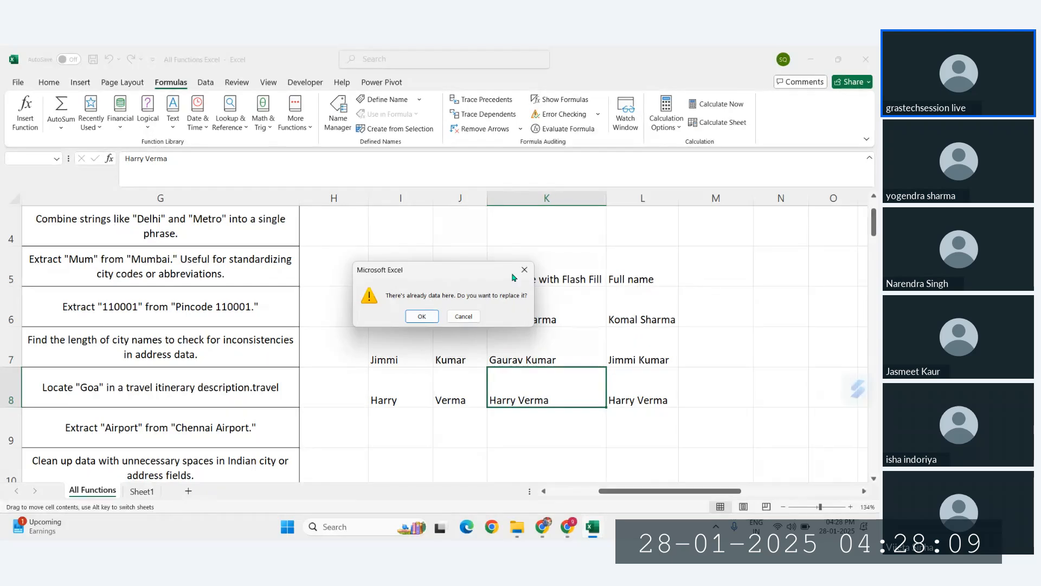
{"action": "left_click", "coordinate": [529, 273]}
{"action": "left_click", "coordinate": [651, 357]}
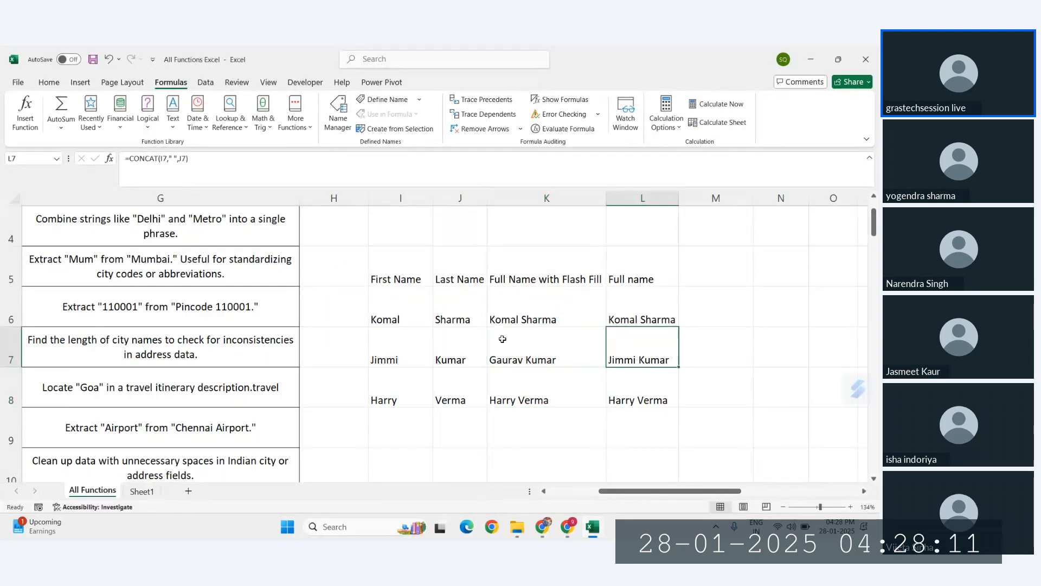
- Examine the CONCAT example in F4 and the LEFT example in F5 of the function list
{"action": "scroll", "coordinate": [501, 339], "scroll_direction": "left", "scroll_amount": 2}
{"action": "scroll", "coordinate": [502, 339], "scroll_direction": "left", "scroll_amount": 3}
{"action": "left_click", "coordinate": [345, 320]}
{"action": "scroll", "coordinate": [345, 320], "scroll_direction": "up", "scroll_amount": 2}
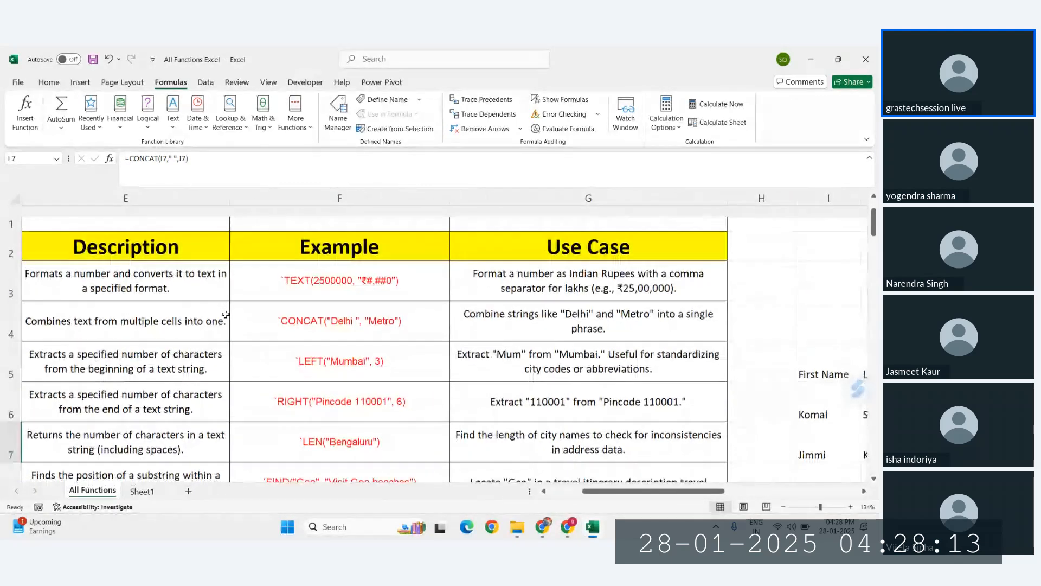
{"action": "scroll", "coordinate": [345, 320], "scroll_direction": "down", "scroll_amount": 1}
{"action": "left_click", "coordinate": [302, 267]}
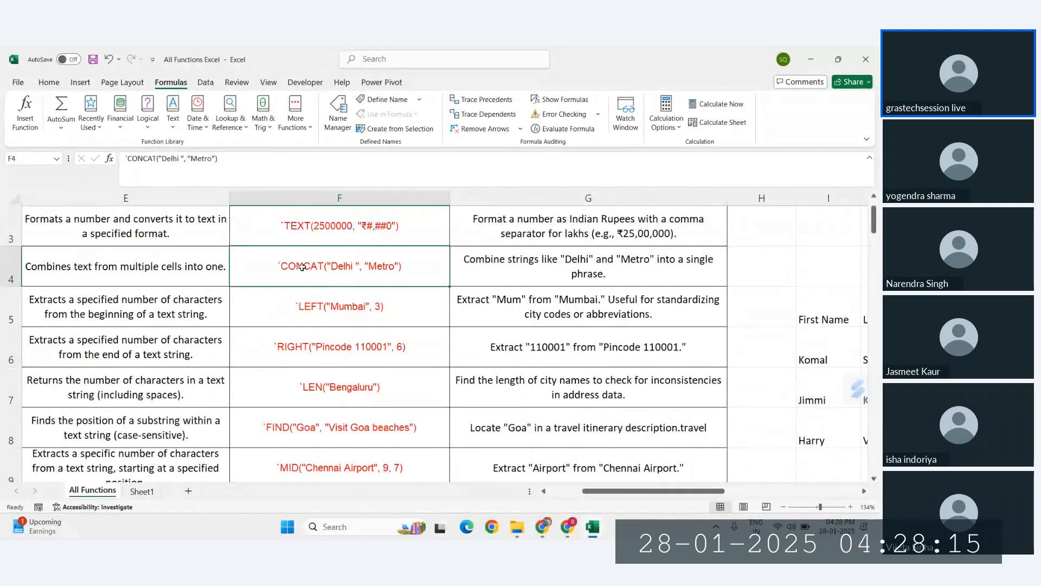
{"action": "scroll", "coordinate": [610, 278], "scroll_direction": "down", "scroll_amount": 1}
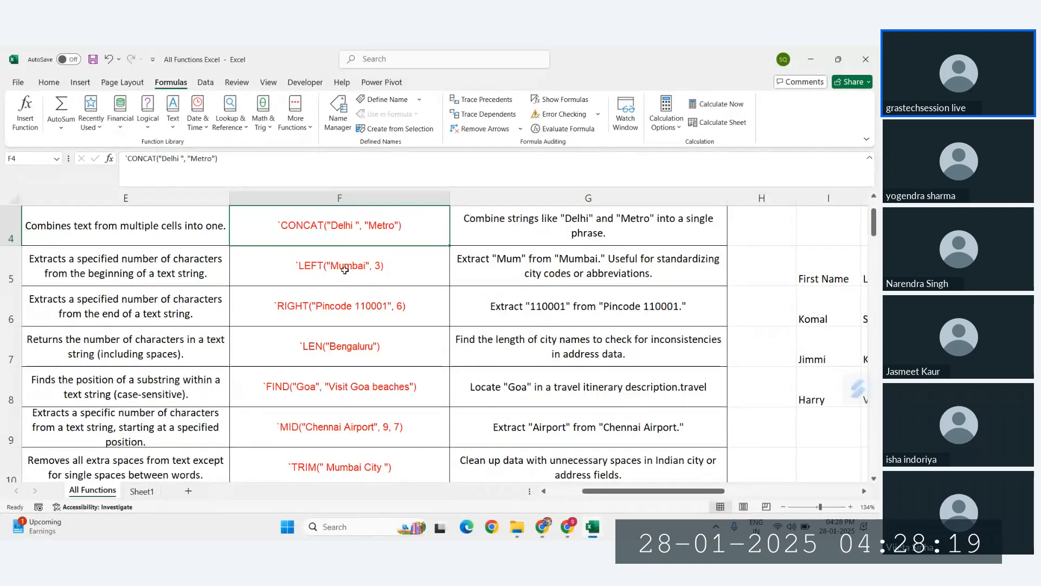
{"action": "left_click", "coordinate": [293, 270]}
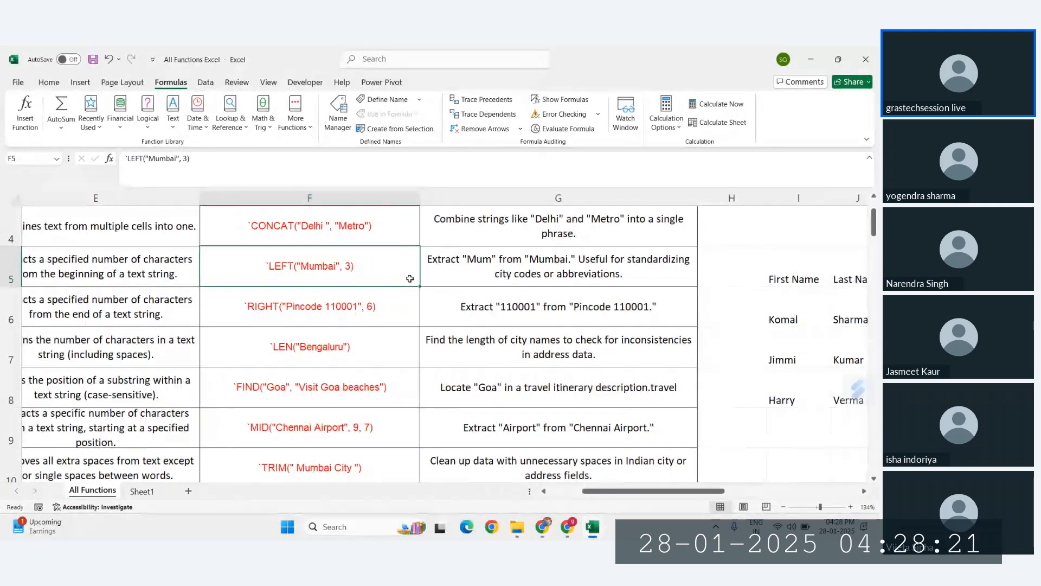
- Extract the first five characters of the full name in L6 into N6, using the formula =LEFT(L6,5)
{"action": "scroll", "coordinate": [395, 273], "scroll_direction": "right", "scroll_amount": 3}
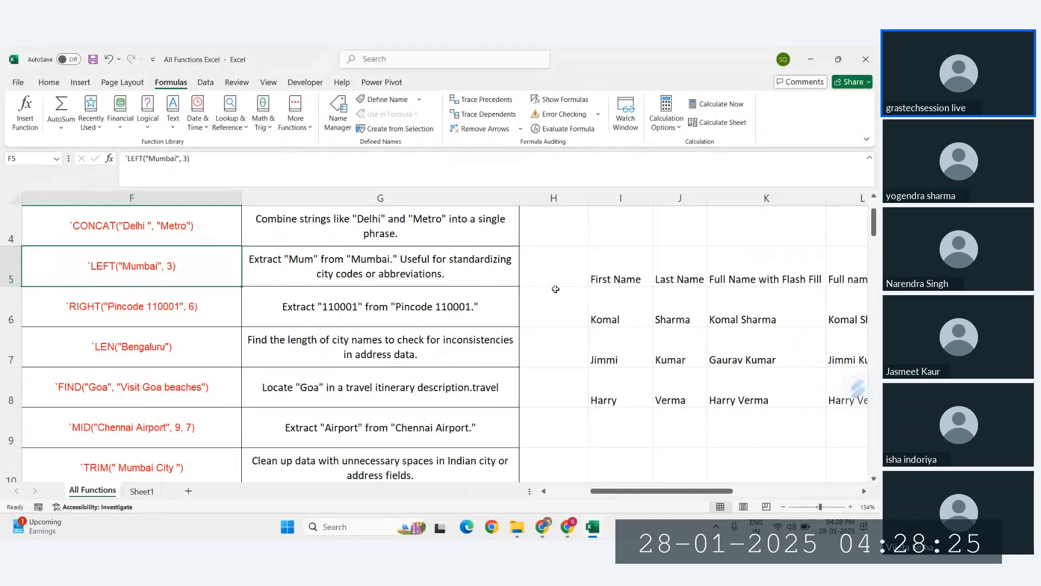
{"action": "scroll", "coordinate": [555, 289], "scroll_direction": "right", "scroll_amount": 3}
{"action": "scroll", "coordinate": [675, 384], "scroll_direction": "down", "scroll_amount": 1}
{"action": "scroll", "coordinate": [675, 384], "scroll_direction": "right", "scroll_amount": 3}
{"action": "scroll", "coordinate": [675, 383], "scroll_direction": "up", "scroll_amount": 2}
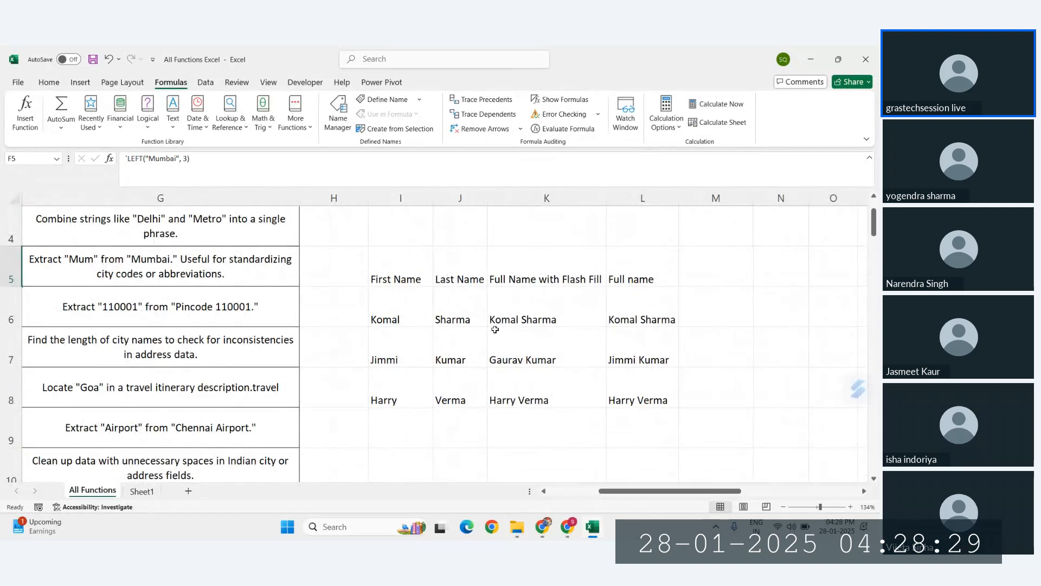
{"action": "scroll", "coordinate": [639, 399], "scroll_direction": "down", "scroll_amount": 2}
{"action": "scroll", "coordinate": [639, 397], "scroll_direction": "up", "scroll_amount": 1}
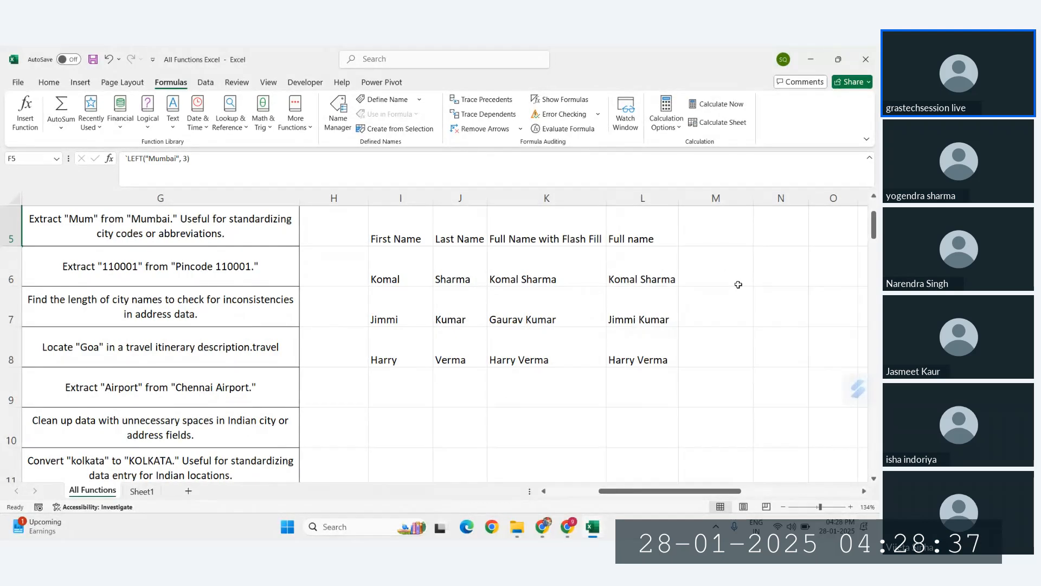
{"action": "scroll", "coordinate": [735, 279], "scroll_direction": "down", "scroll_amount": 1}
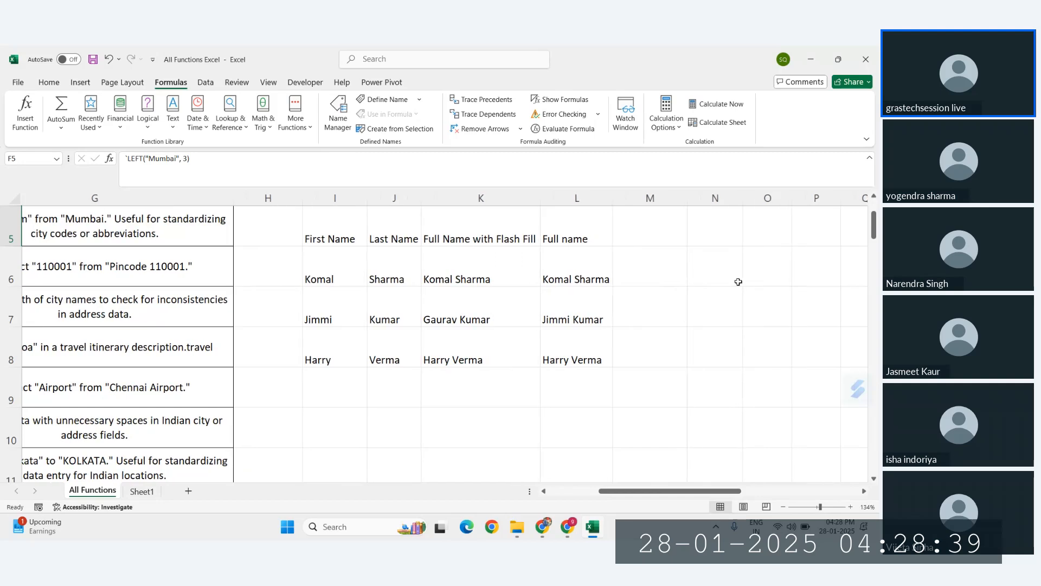
{"action": "left_click", "coordinate": [507, 399]}
{"action": "scroll", "coordinate": [507, 399], "scroll_direction": "up", "scroll_amount": 2}
{"action": "left_click", "coordinate": [813, 321]}
{"action": "left_click", "coordinate": [764, 321]}
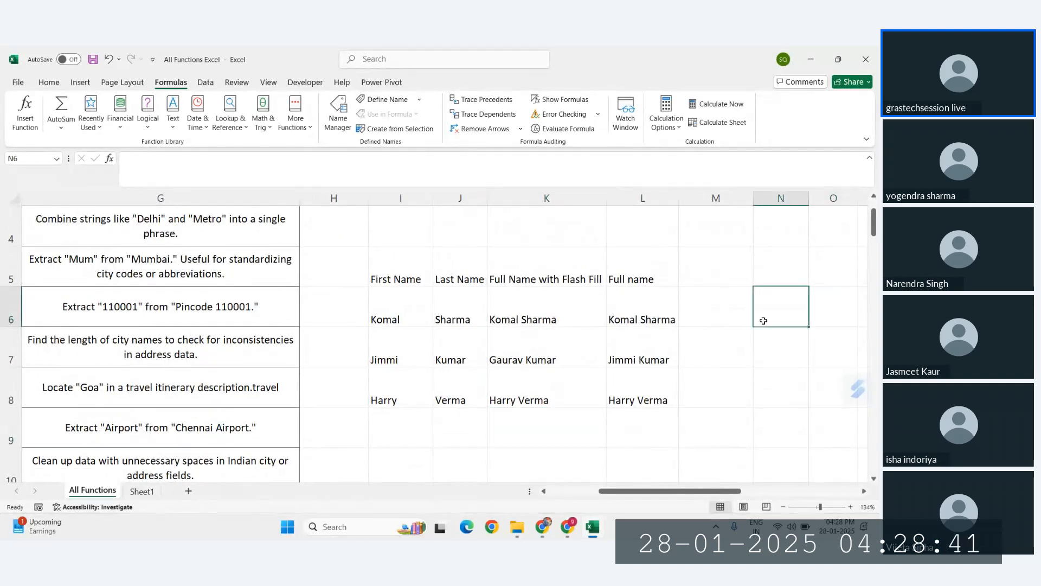
{"action": "type", "text": "=LEFT("}
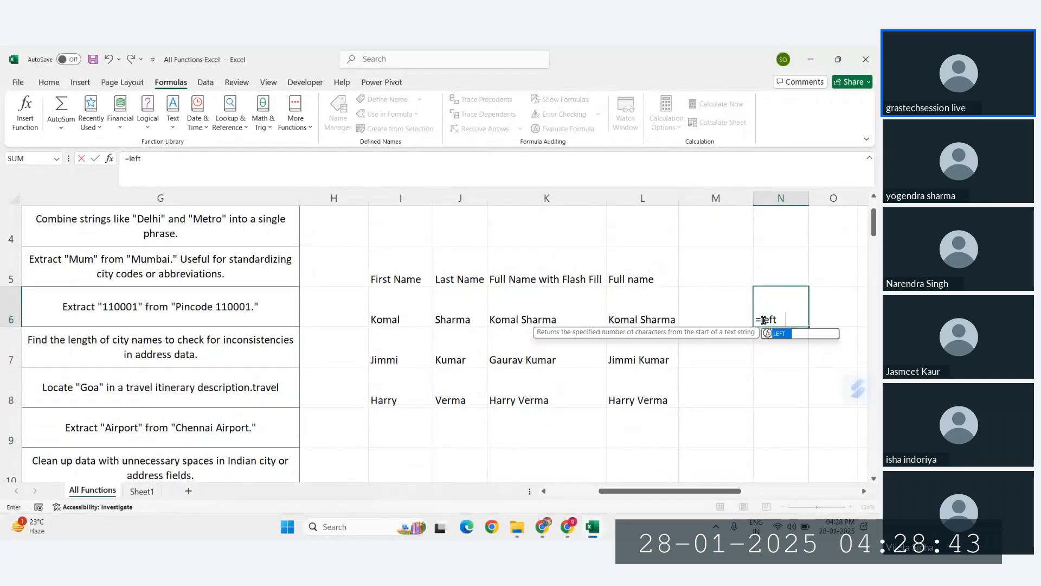
{"action": "left_click", "coordinate": [650, 318]}
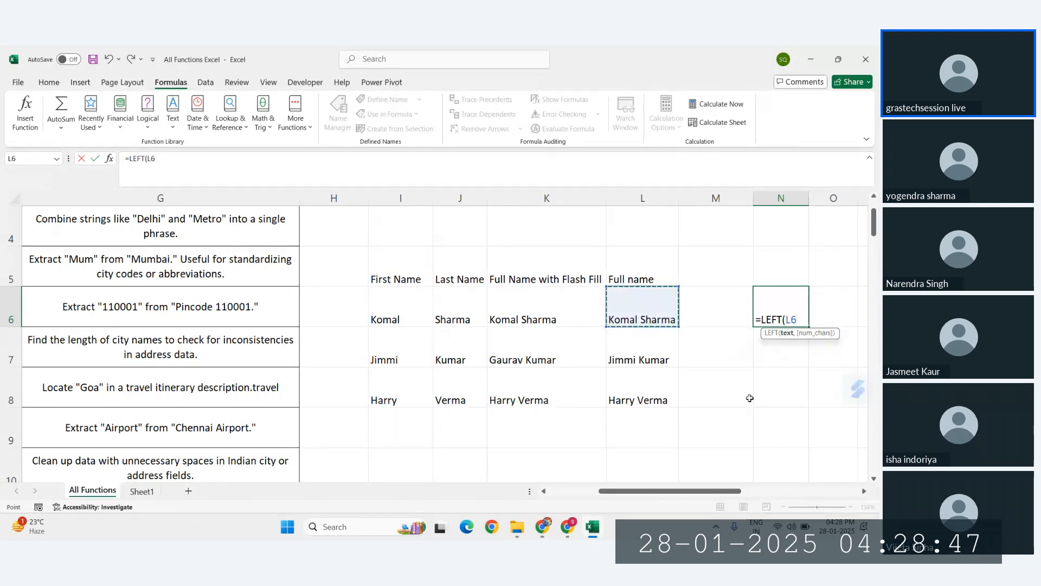
{"action": "type", "text": ","}
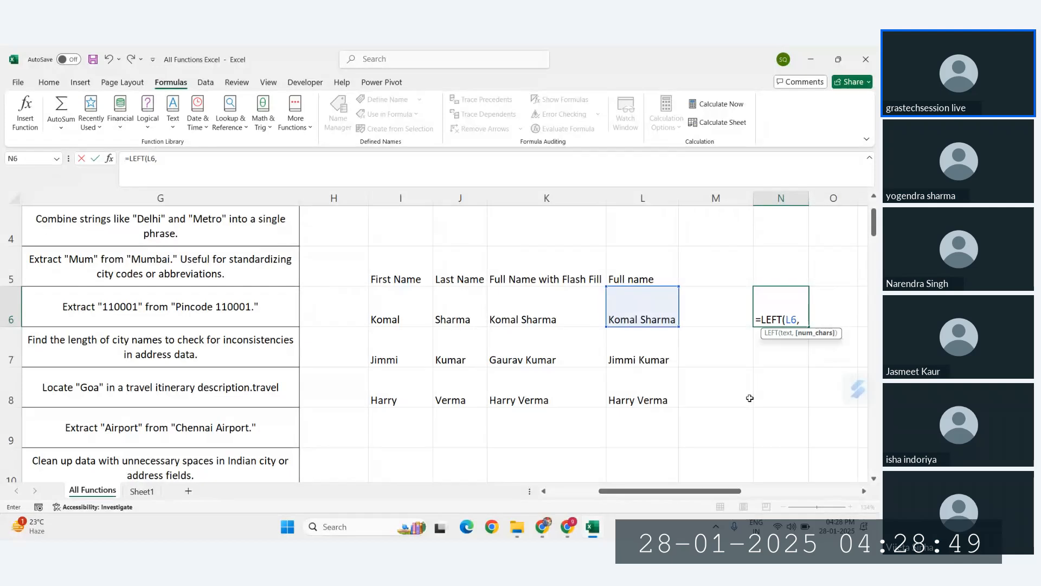
{"action": "type", "text": "5)"}
{"action": "key", "text": "ctrl+Return"}
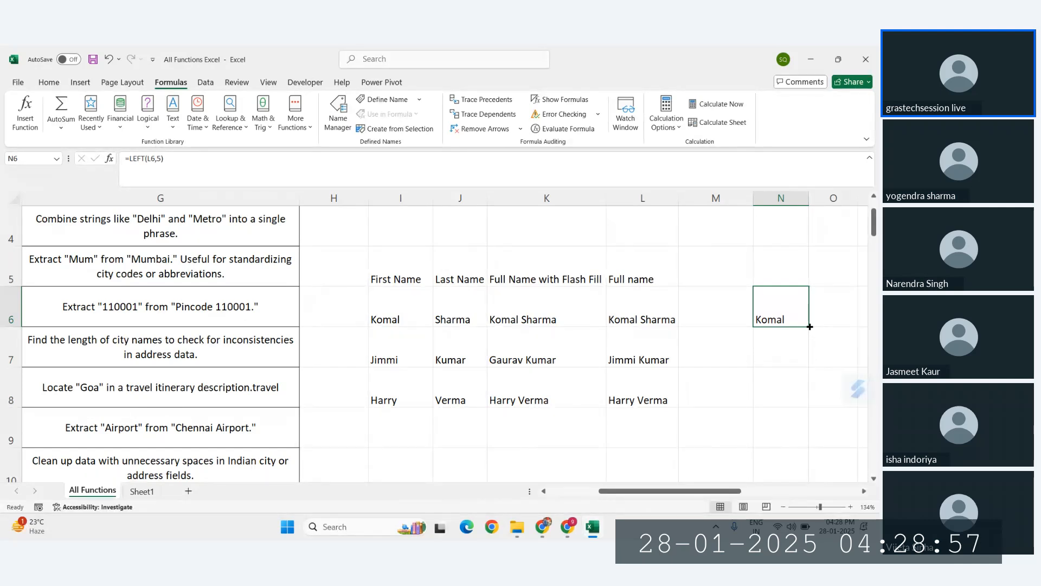
- Fill the LEFT formula from N6 down to N8 and compare the extracted first names with the full names in column L
{"action": "left_click_drag", "start_coordinate": [809, 327], "coordinate": [801, 410]}
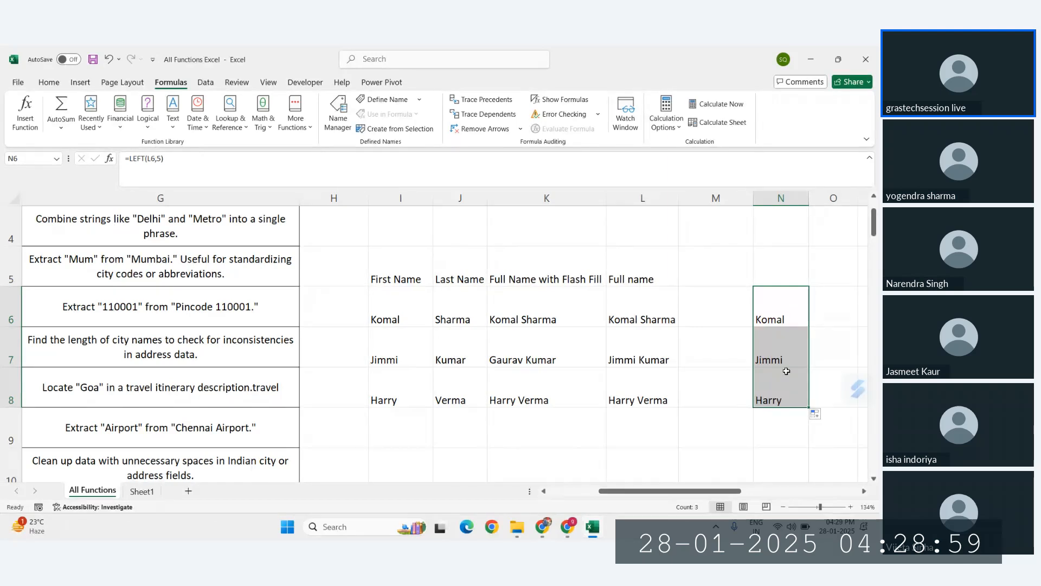
{"action": "left_click", "coordinate": [640, 354]}
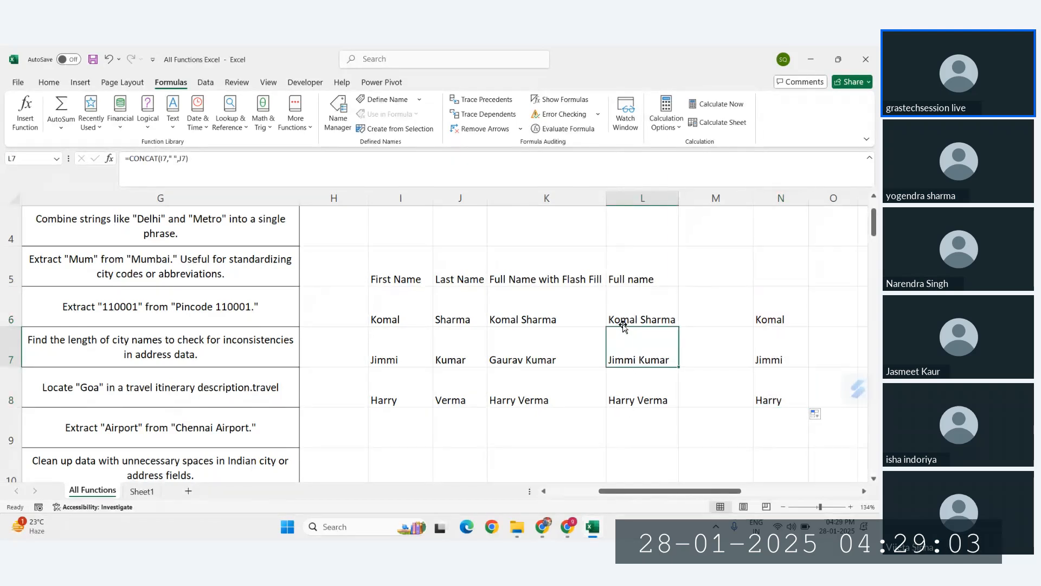
{"action": "left_click", "coordinate": [623, 324]}
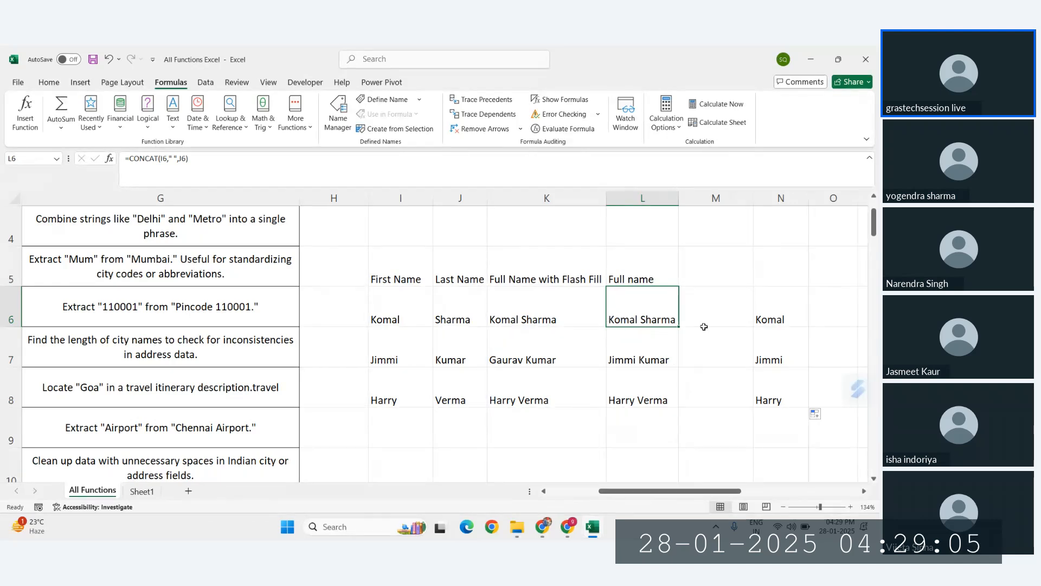
{"action": "left_click_drag", "start_coordinate": [787, 319], "coordinate": [783, 395]}
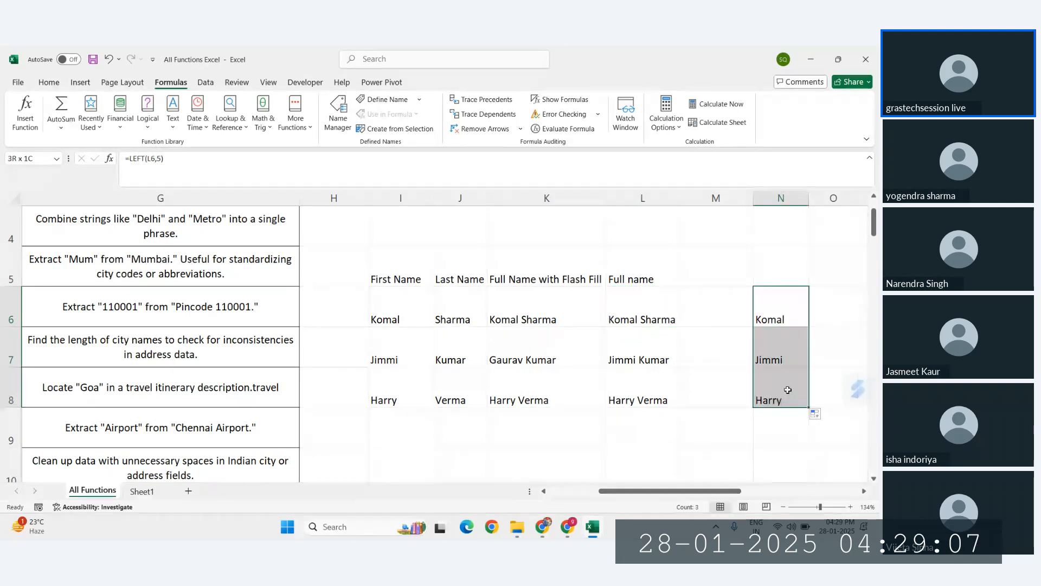
{"action": "left_click", "coordinate": [771, 315]}
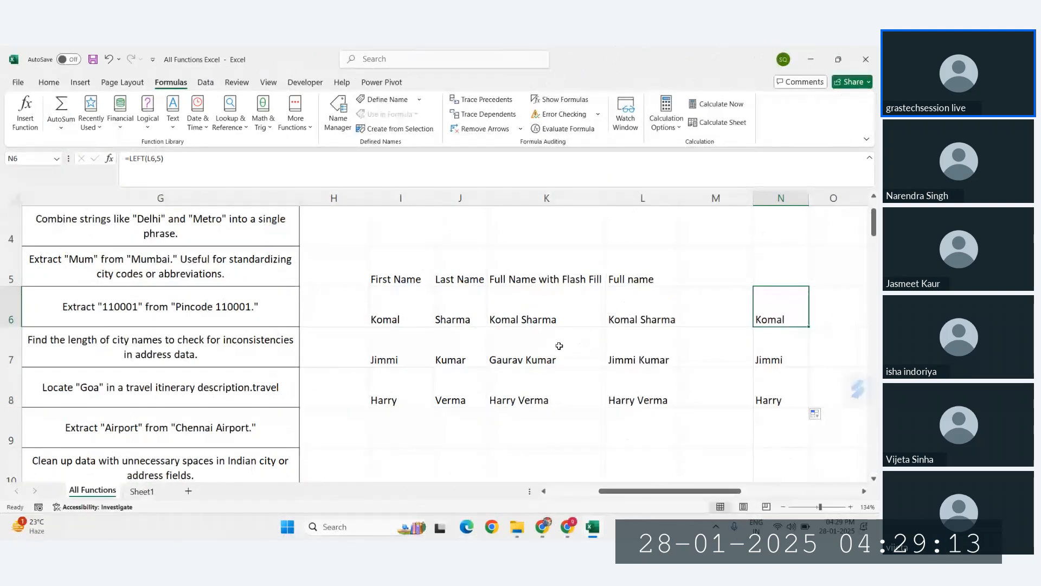
- Review the LEFT example in F5 and the RIGHT example in F6 of the function list
{"action": "scroll", "coordinate": [559, 346], "scroll_direction": "left", "scroll_amount": 3}
{"action": "scroll", "coordinate": [558, 346], "scroll_direction": "left", "scroll_amount": 3}
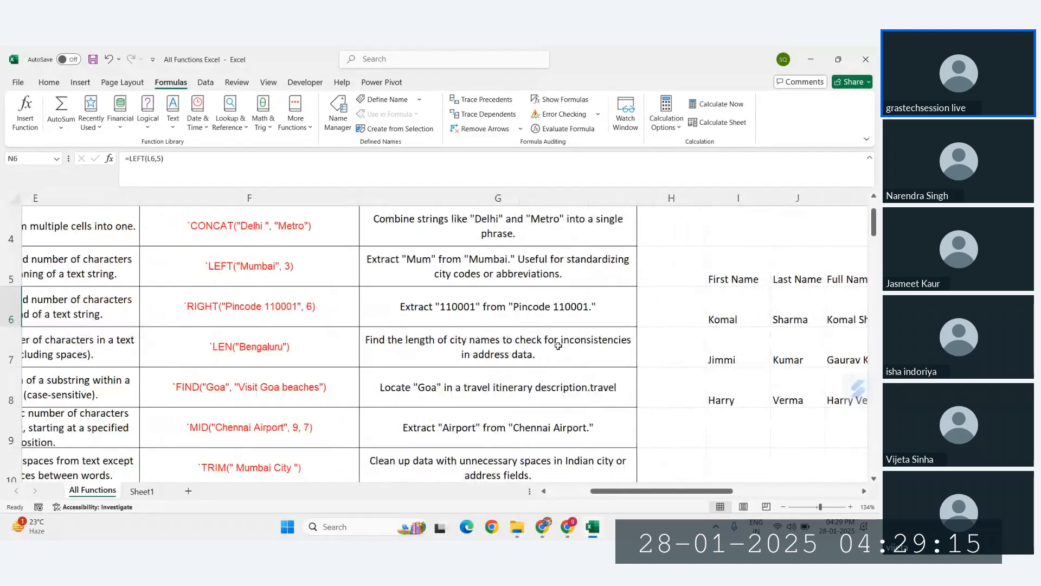
{"action": "left_click", "coordinate": [343, 256]}
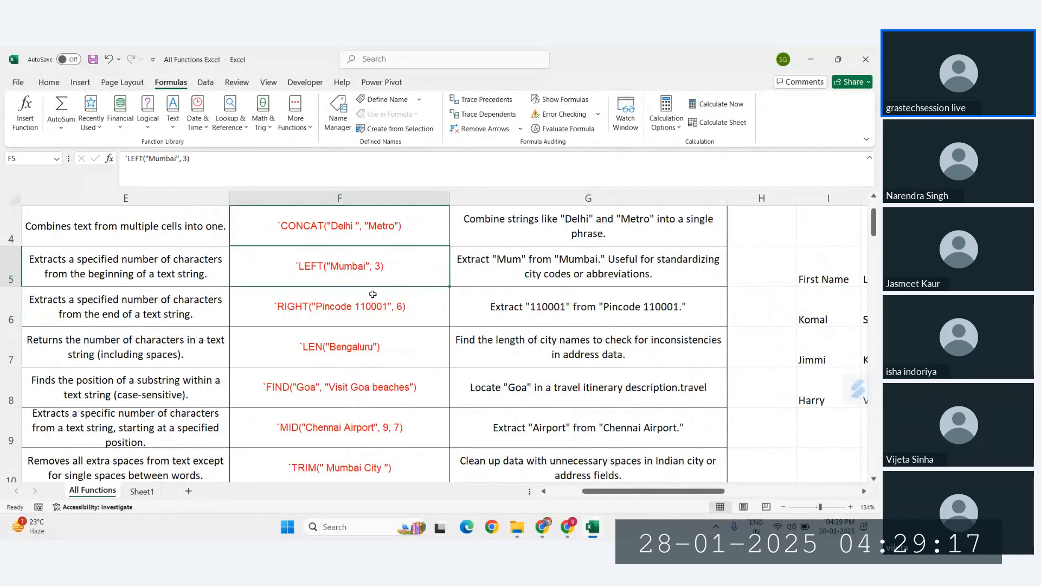
{"action": "left_click", "coordinate": [357, 306]}
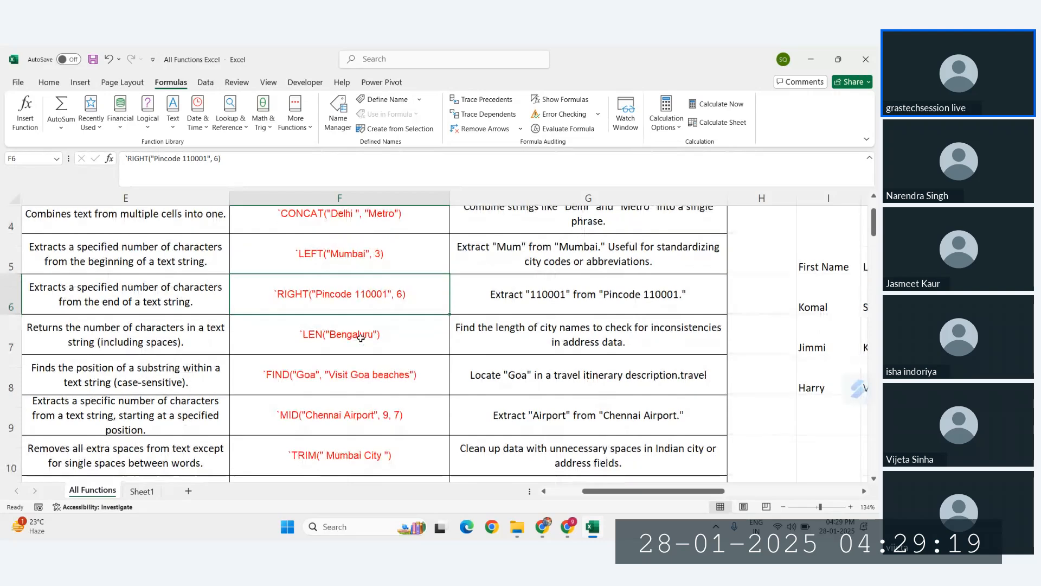
{"action": "scroll", "coordinate": [442, 318], "scroll_direction": "right", "scroll_amount": 2}
{"action": "scroll", "coordinate": [442, 318], "scroll_direction": "left", "scroll_amount": 2}
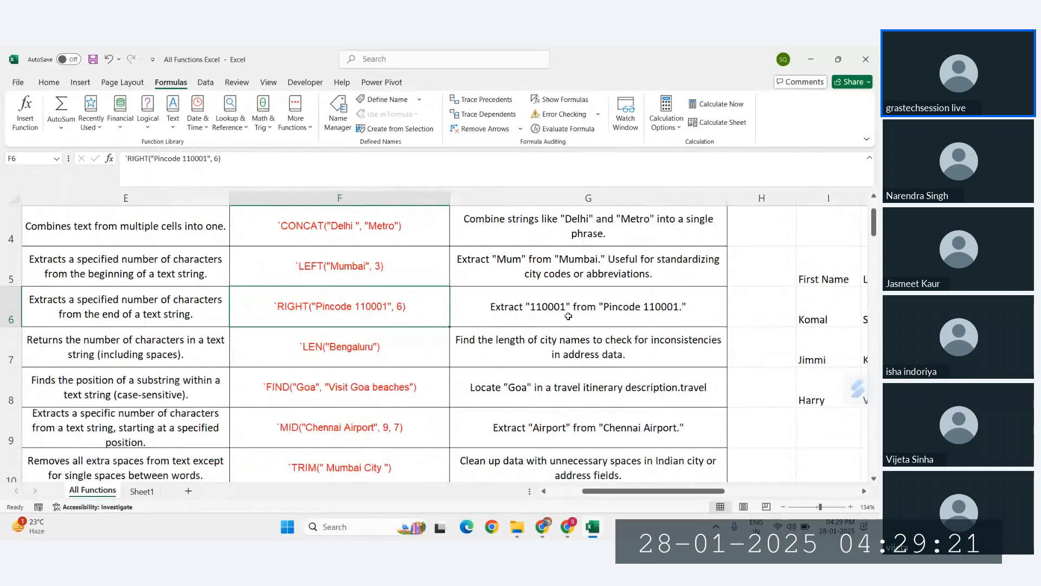
- Switch to the Zoho Meeting window in Chrome to check the participants, and return to the Excel workbook
{"action": "mouse_move", "coordinate": [567, 528]}
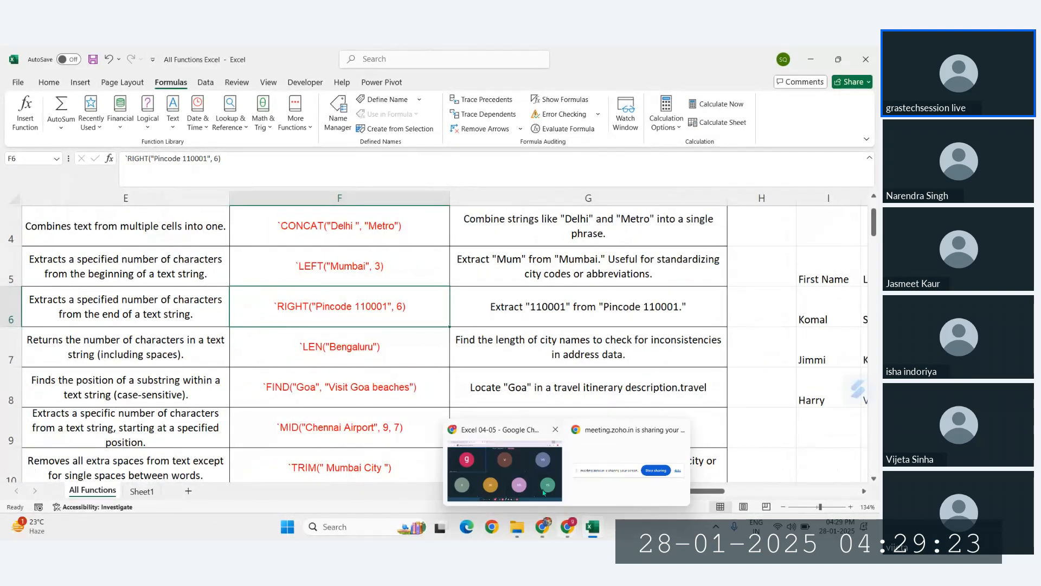
{"action": "left_click", "coordinate": [498, 471]}
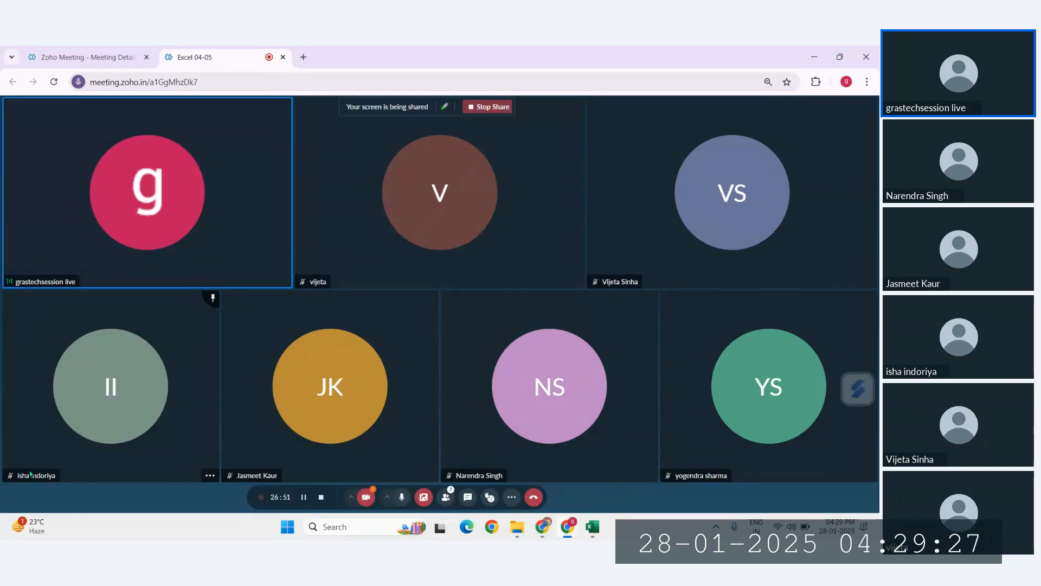
{"action": "mouse_move", "coordinate": [594, 528]}
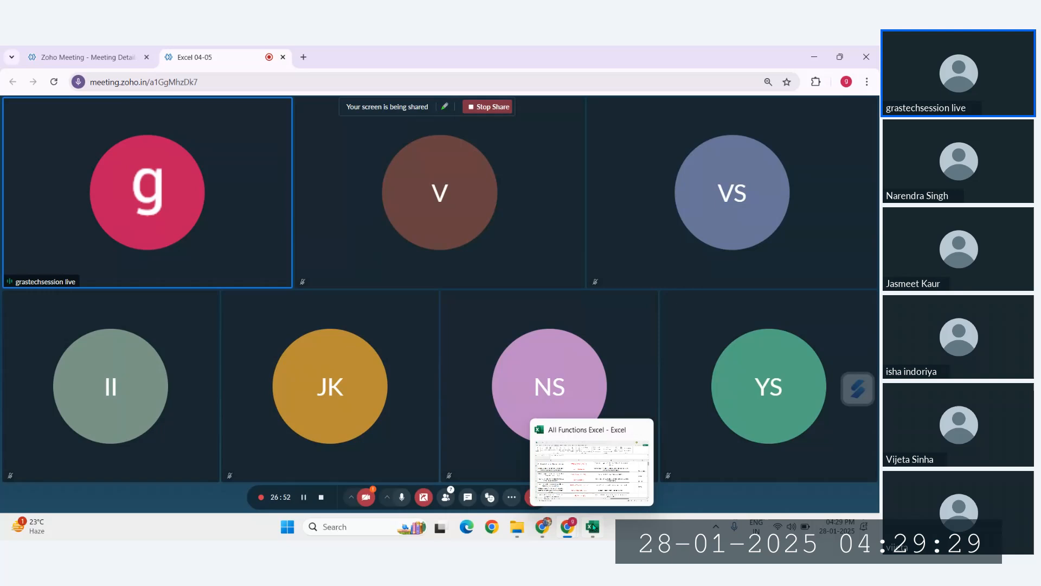
{"action": "left_click", "coordinate": [591, 488]}
- Go over the LEFT and RIGHT examples in F5 and F6 once more, along with the function rows below them
{"action": "left_click", "coordinate": [318, 264]}
{"action": "left_click", "coordinate": [318, 305]}
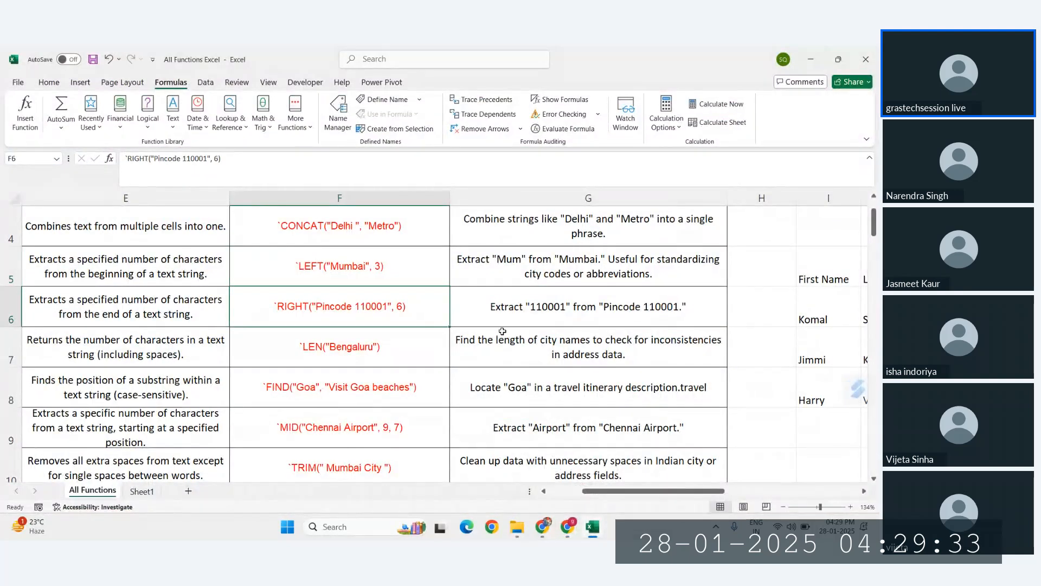
{"action": "scroll", "coordinate": [502, 331], "scroll_direction": "down", "scroll_amount": 1}
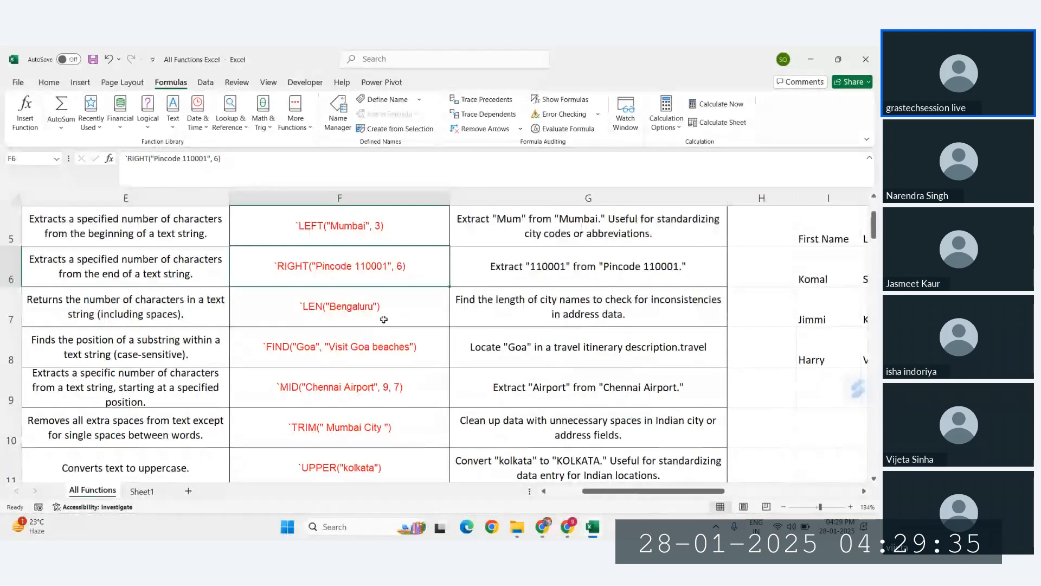
- Switch to the Zoho Meeting window in Chrome to look at the participants, then return to the Excel workbook
{"action": "mouse_move", "coordinate": [568, 526]}
{"action": "left_click", "coordinate": [529, 480]}
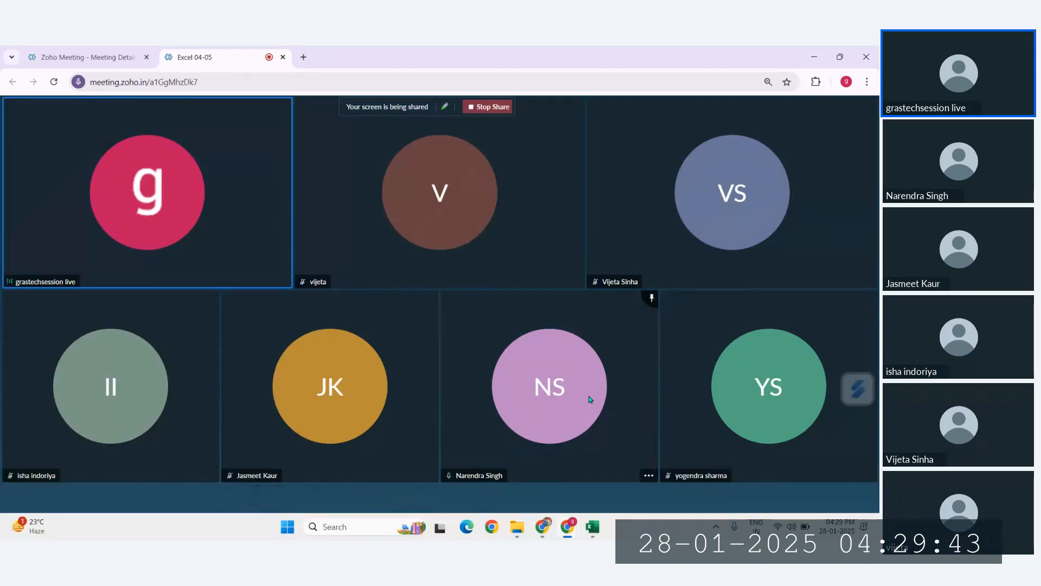
{"action": "mouse_move", "coordinate": [600, 522]}
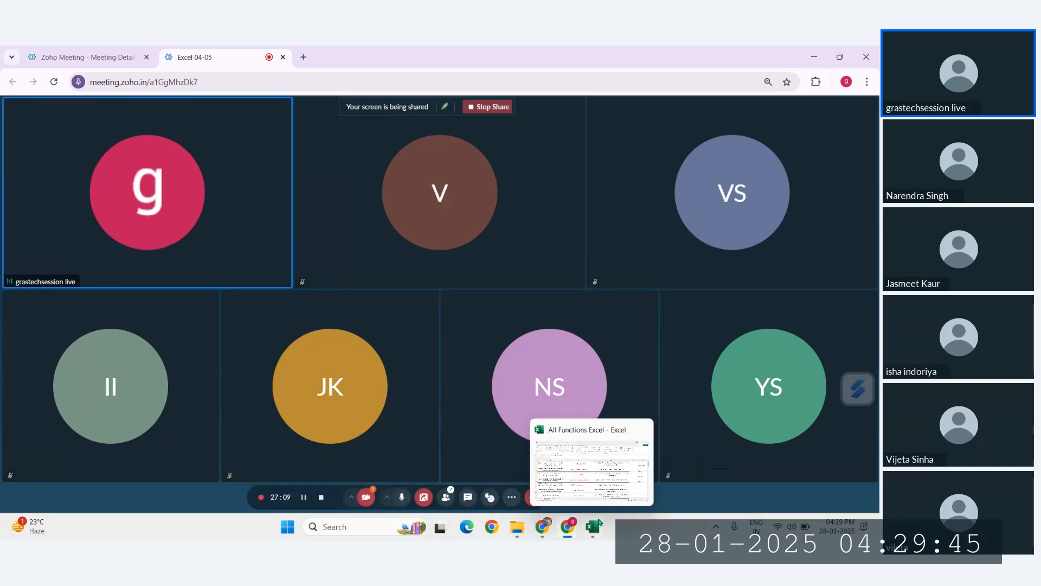
{"action": "left_click", "coordinate": [619, 472]}
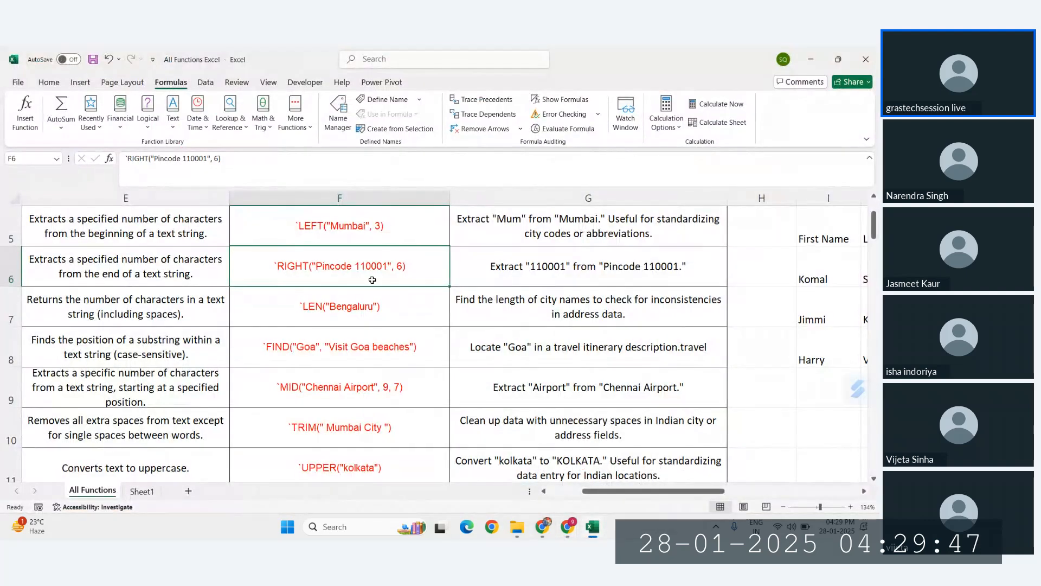
- Review the LEN example in F7 and enter =LEN(L6) in P6 to count the characters of the first full name
{"action": "left_click", "coordinate": [361, 304]}
{"action": "scroll", "coordinate": [420, 316], "scroll_direction": "right", "scroll_amount": 3}
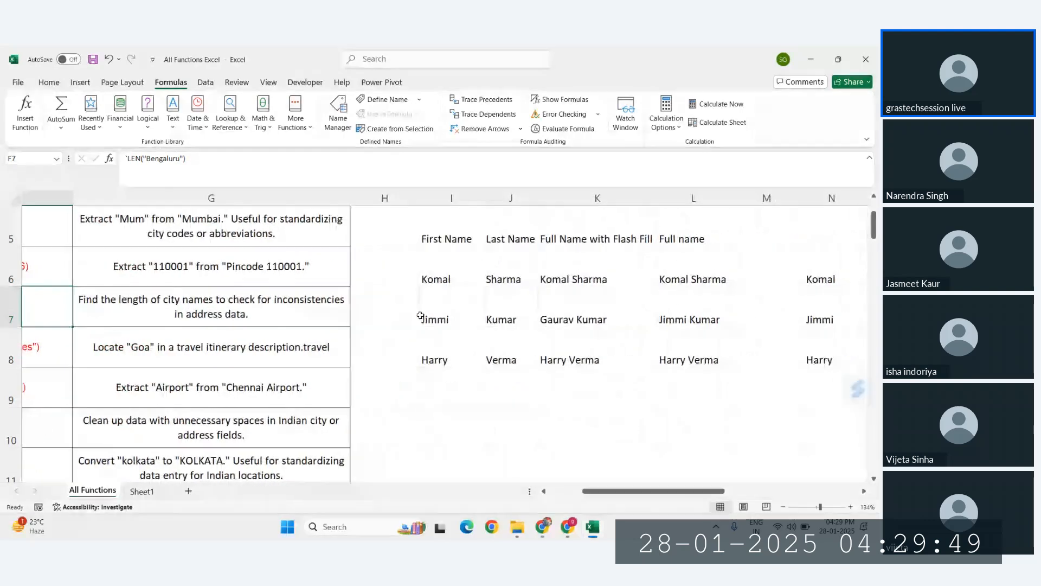
{"action": "scroll", "coordinate": [727, 286], "scroll_direction": "right", "scroll_amount": 4}
{"action": "left_click", "coordinate": [461, 273]}
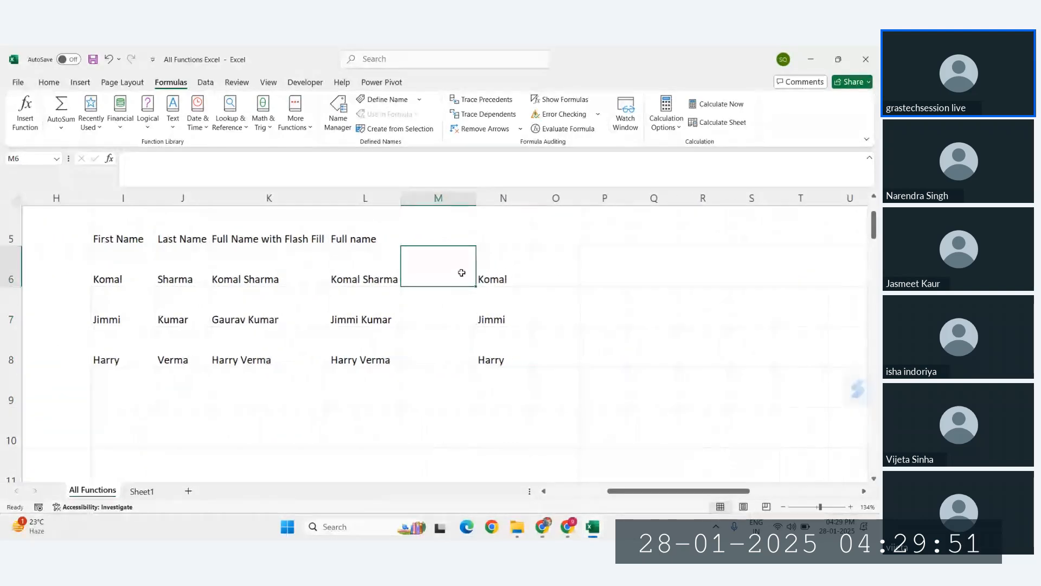
{"action": "left_click", "coordinate": [375, 279]}
{"action": "left_click", "coordinate": [621, 270]}
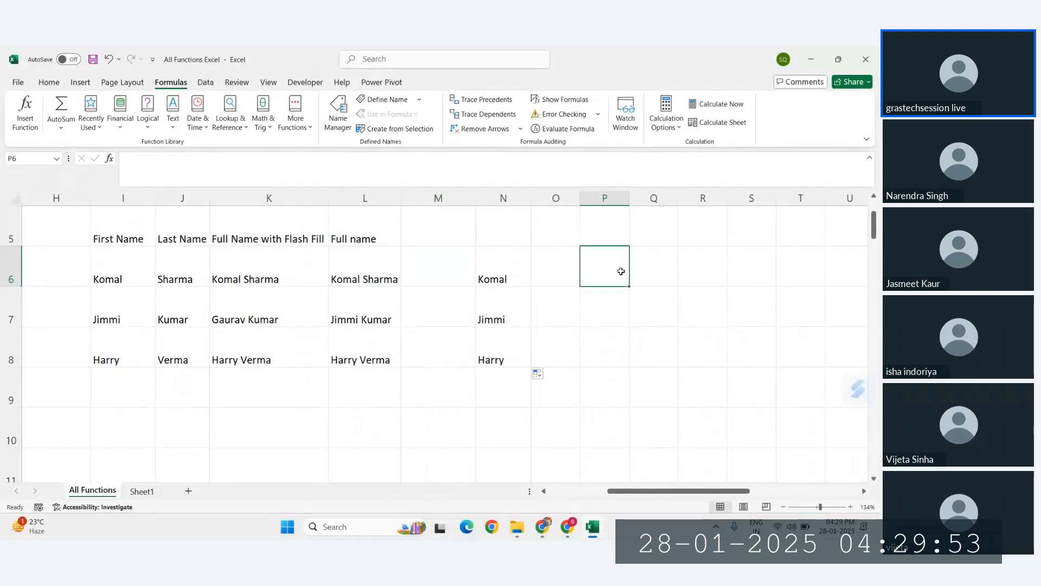
{"action": "type", "text": "=len"}
{"action": "key", "text": "Tab"}
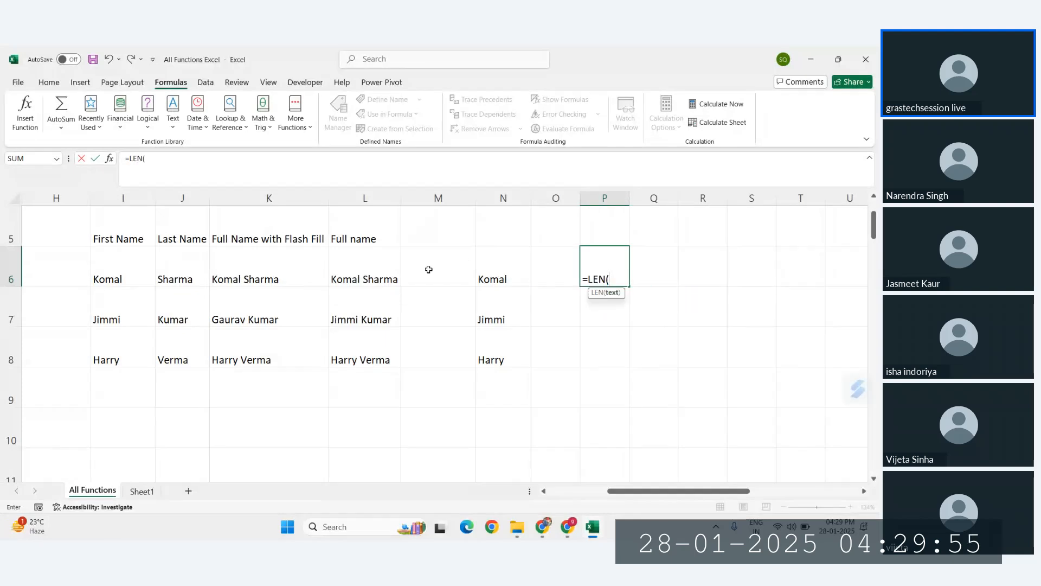
{"action": "left_click", "coordinate": [389, 279]}
{"action": "key", "text": "Return"}
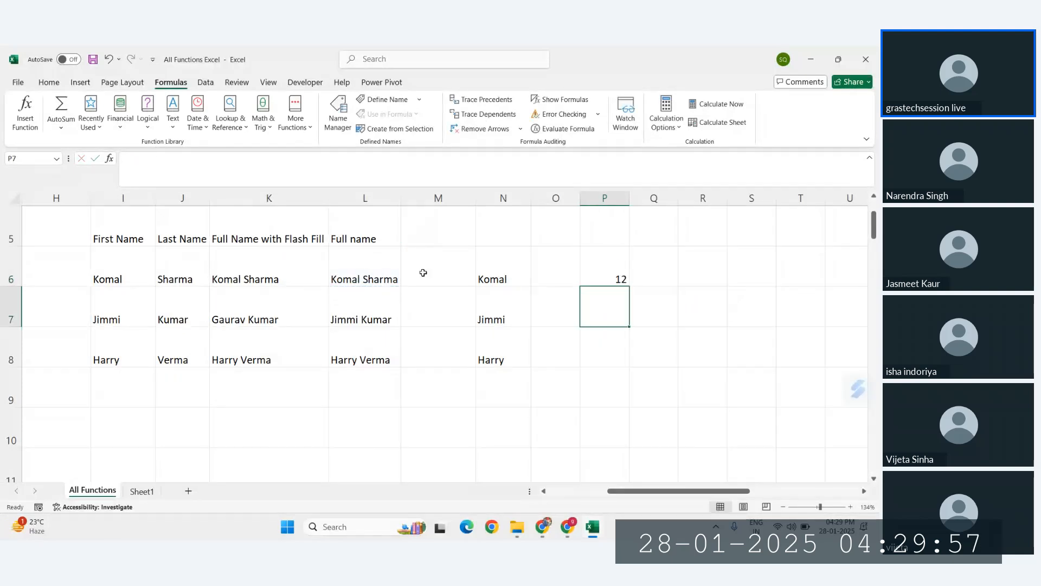
- Fill the LEN formula from P6 down to P8
{"action": "left_click", "coordinate": [621, 276]}
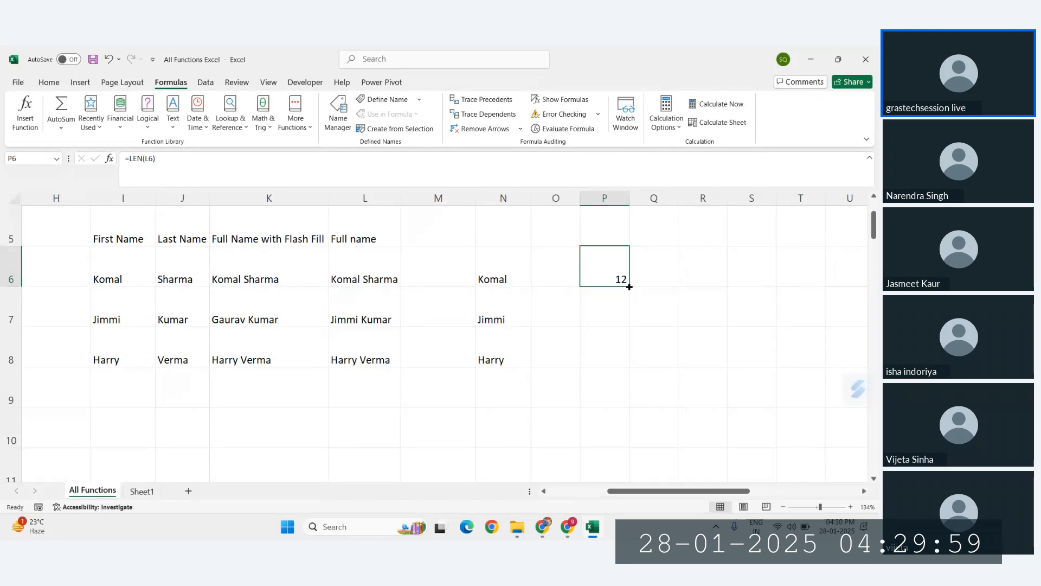
{"action": "left_click_drag", "start_coordinate": [630, 285], "coordinate": [630, 369]}
{"action": "left_click", "coordinate": [706, 353]}
- Lengthen the separator in L6's CONCAT formula to seven spaces, widen column L to fit, and check the LEN formula in P6
{"action": "left_click", "coordinate": [363, 281]}
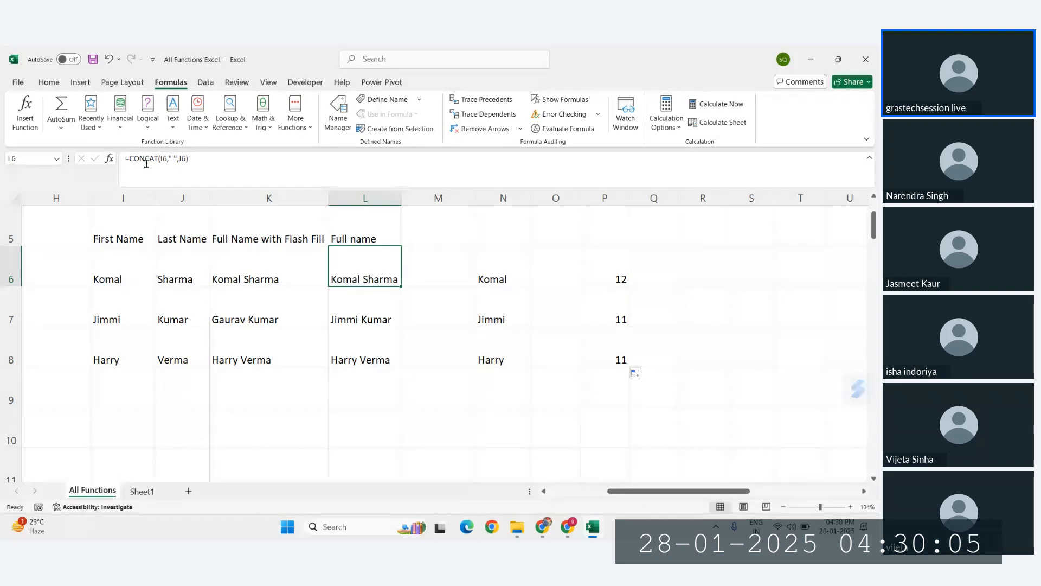
{"action": "left_click", "coordinate": [169, 158]}
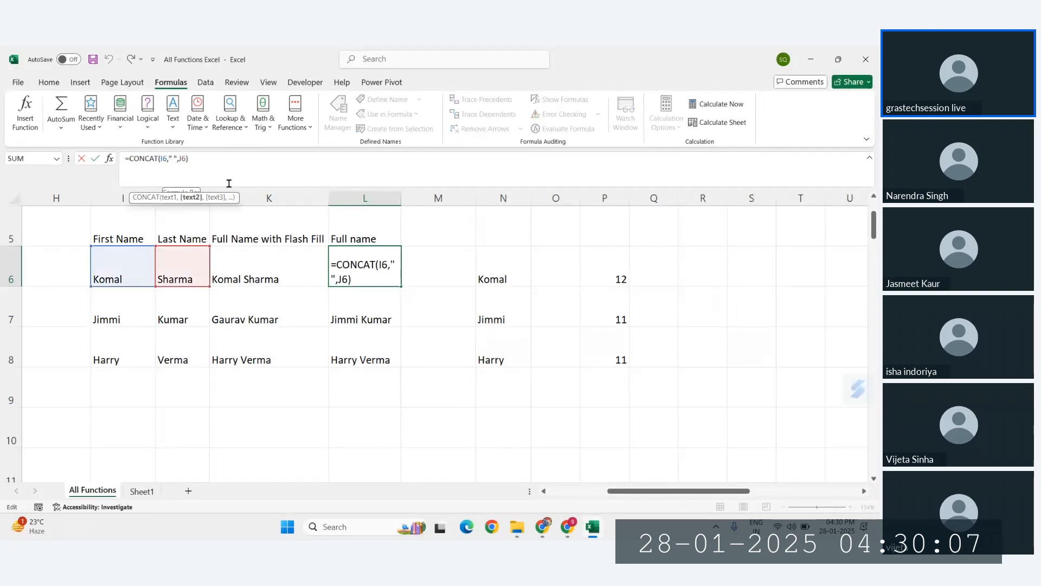
{"action": "key", "text": "Return"}
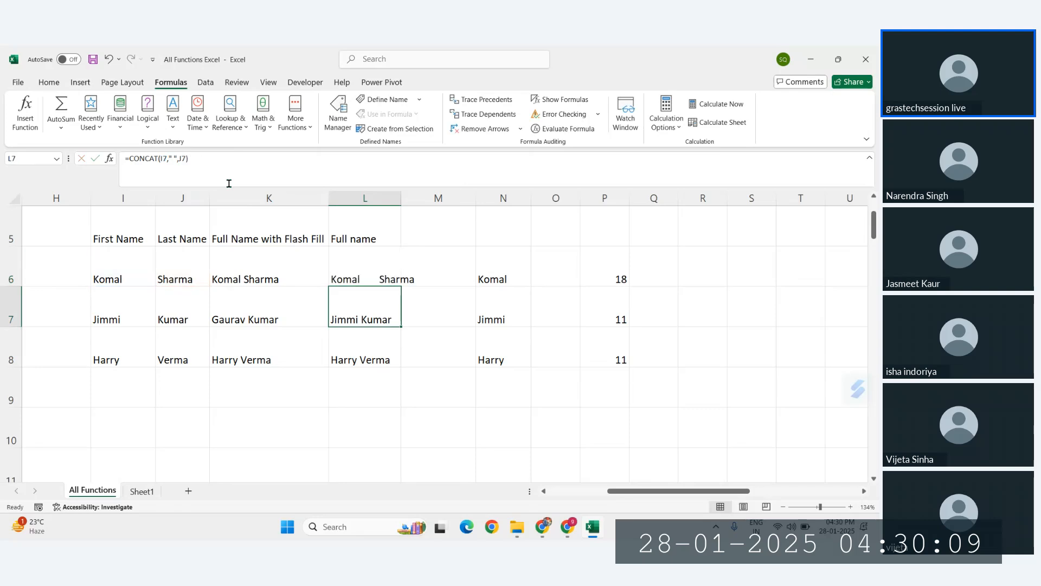
{"action": "left_click_drag", "start_coordinate": [400, 194], "coordinate": [418, 194]}
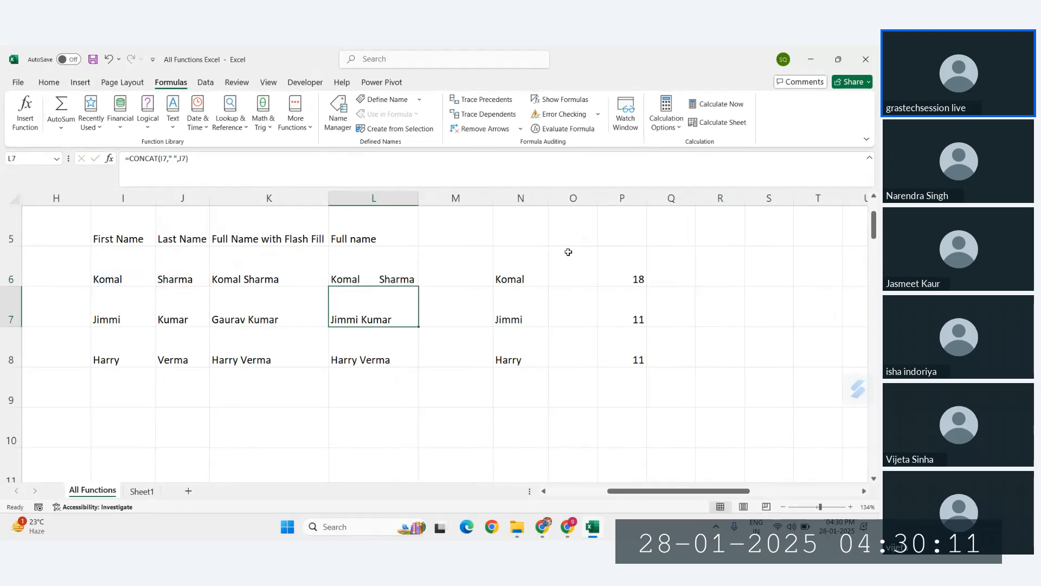
{"action": "left_click", "coordinate": [635, 278]}
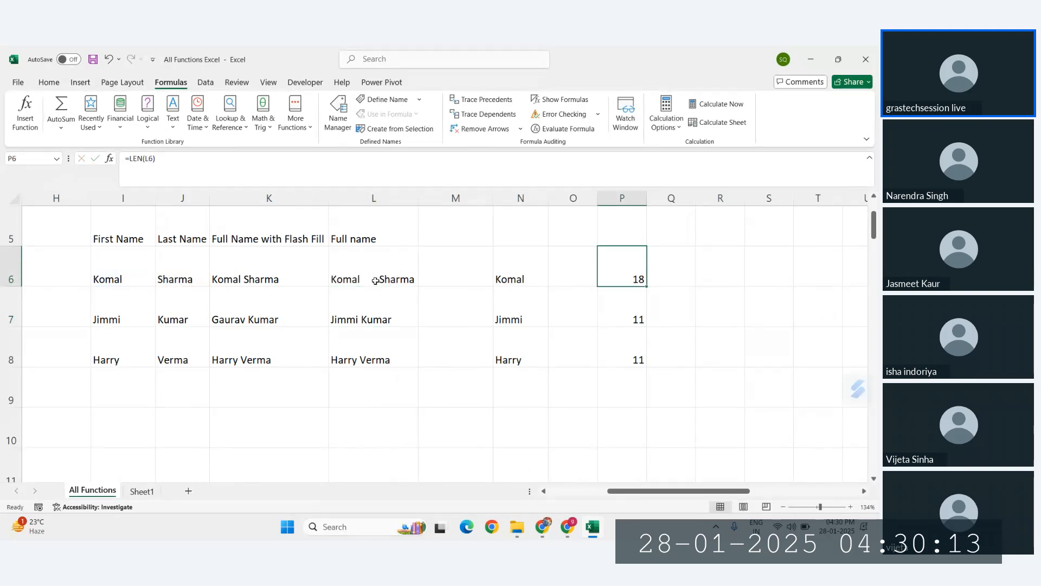
{"action": "left_click", "coordinate": [376, 280]}
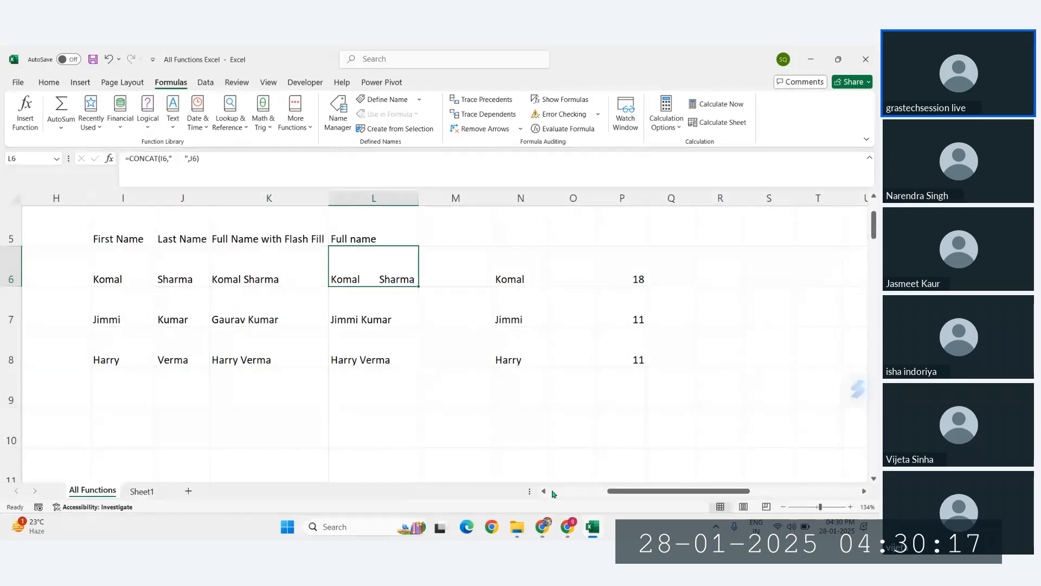
- Bring up the Zoho Meeting window to see who is speaking, and go back to the Excel workbook
{"action": "left_click", "coordinate": [568, 527]}
{"action": "left_click", "coordinate": [526, 455]}
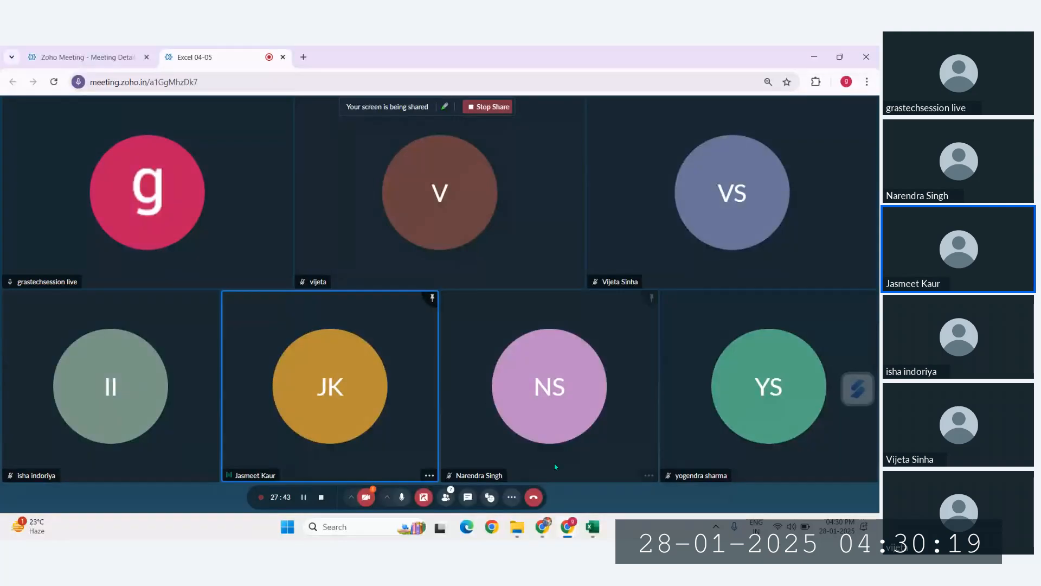
{"action": "left_click", "coordinate": [597, 471]}
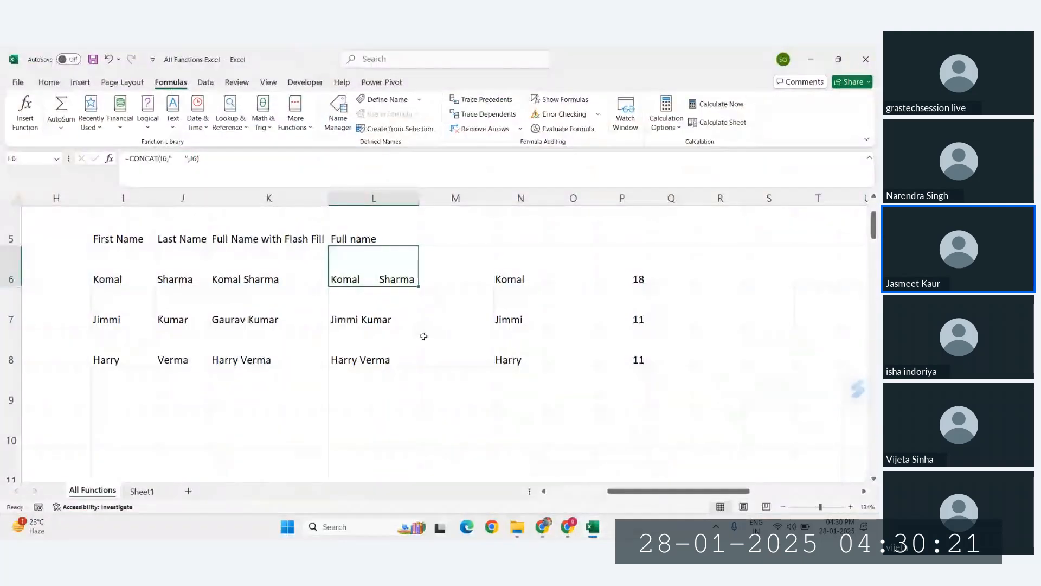
- Go over the name table in I6:L8 and compare the spaced full name in L6 with its LEN formula in P6
{"action": "scroll", "coordinate": [424, 336], "scroll_direction": "left", "scroll_amount": 2}
{"action": "scroll", "coordinate": [423, 336], "scroll_direction": "right", "scroll_amount": 2}
{"action": "left_click", "coordinate": [152, 255]}
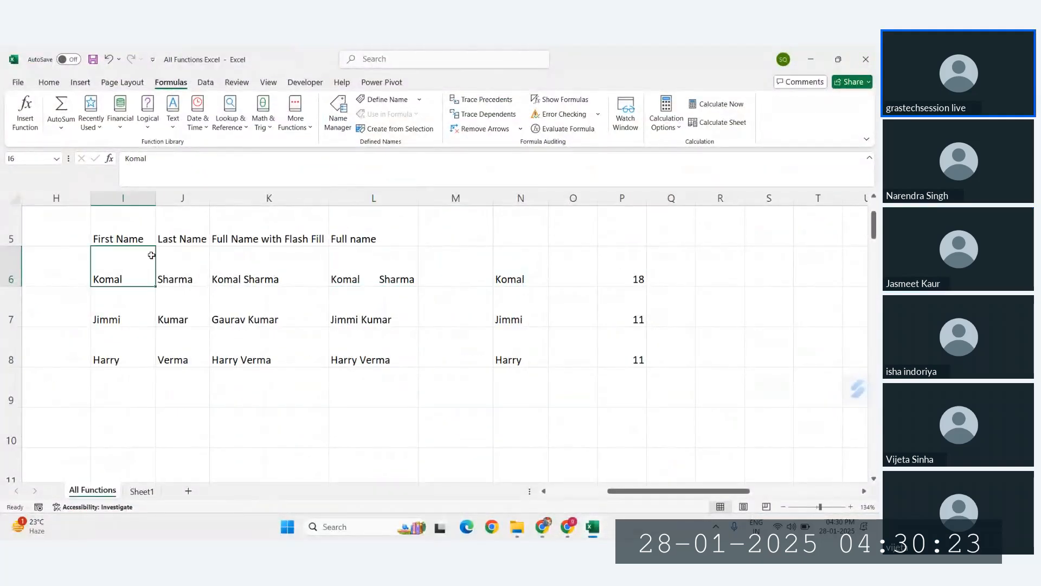
{"action": "left_click_drag", "start_coordinate": [151, 255], "coordinate": [467, 351]}
{"action": "left_click", "coordinate": [553, 351]}
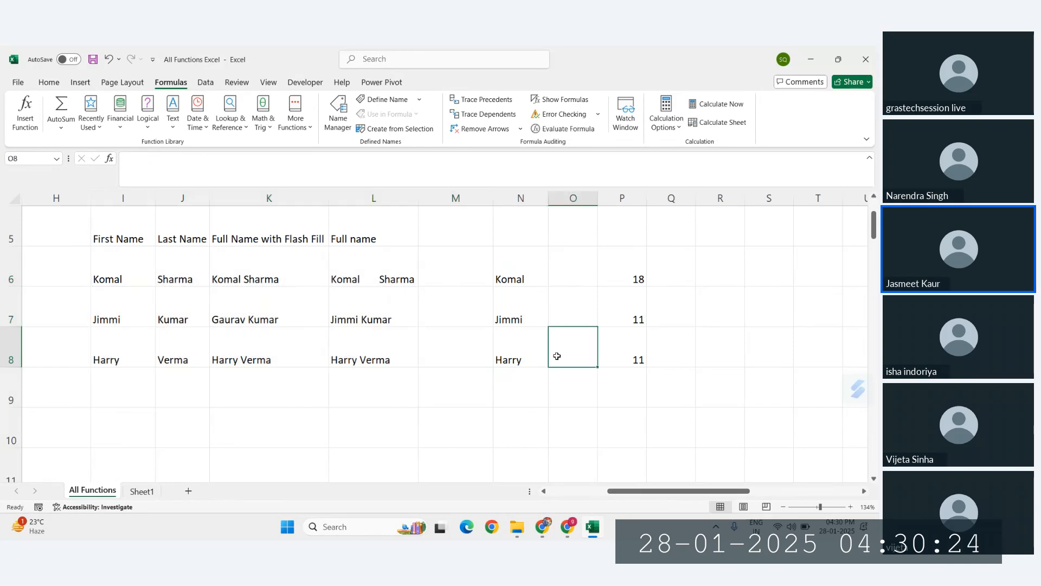
{"action": "left_click", "coordinate": [623, 276]}
{"action": "left_click", "coordinate": [371, 279]}
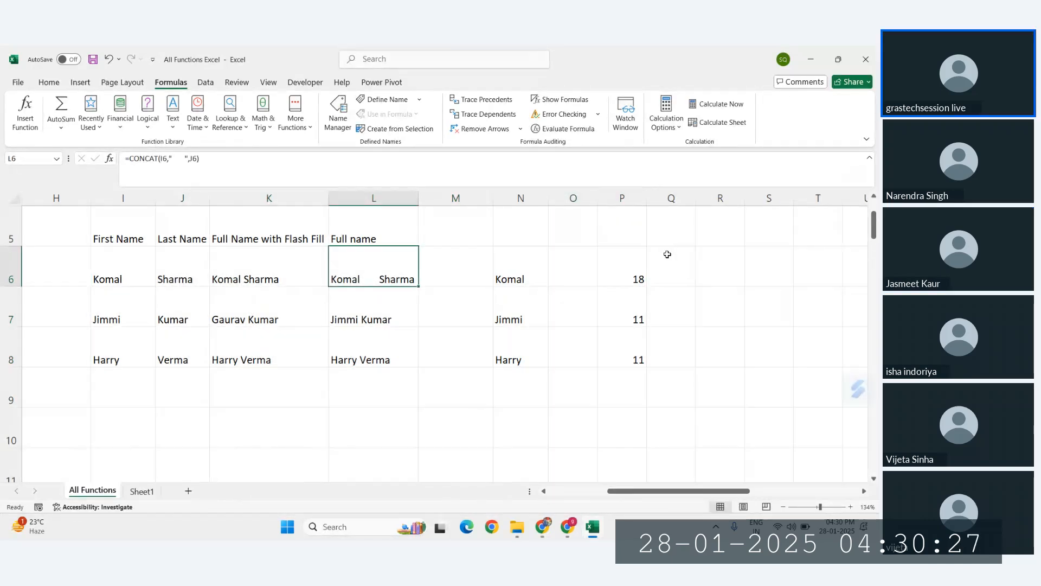
- Clear the LEN formulas from P6:P8
{"action": "left_click", "coordinate": [638, 271]}
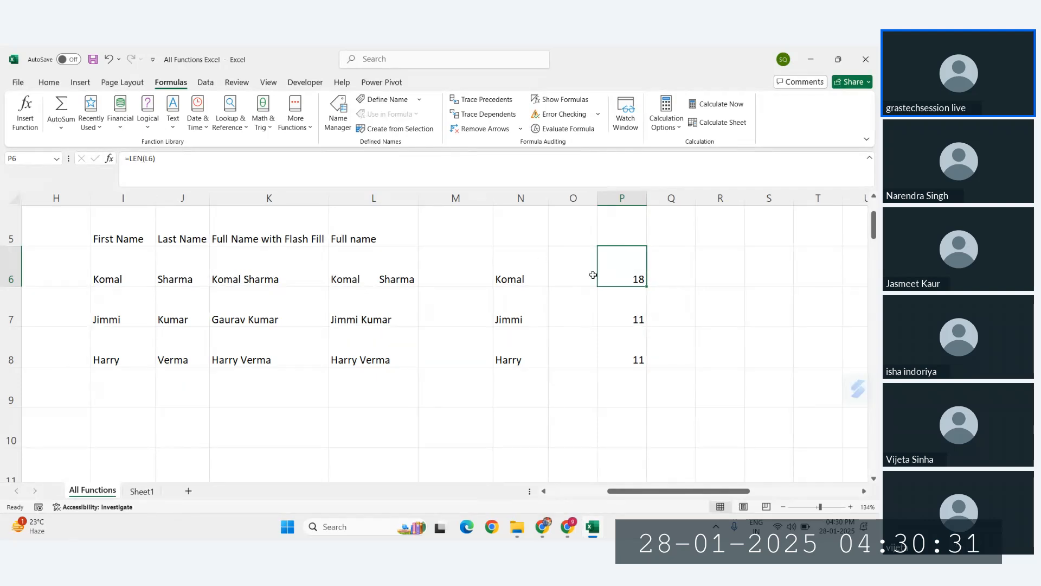
{"action": "left_click_drag", "start_coordinate": [626, 278], "coordinate": [617, 364]}
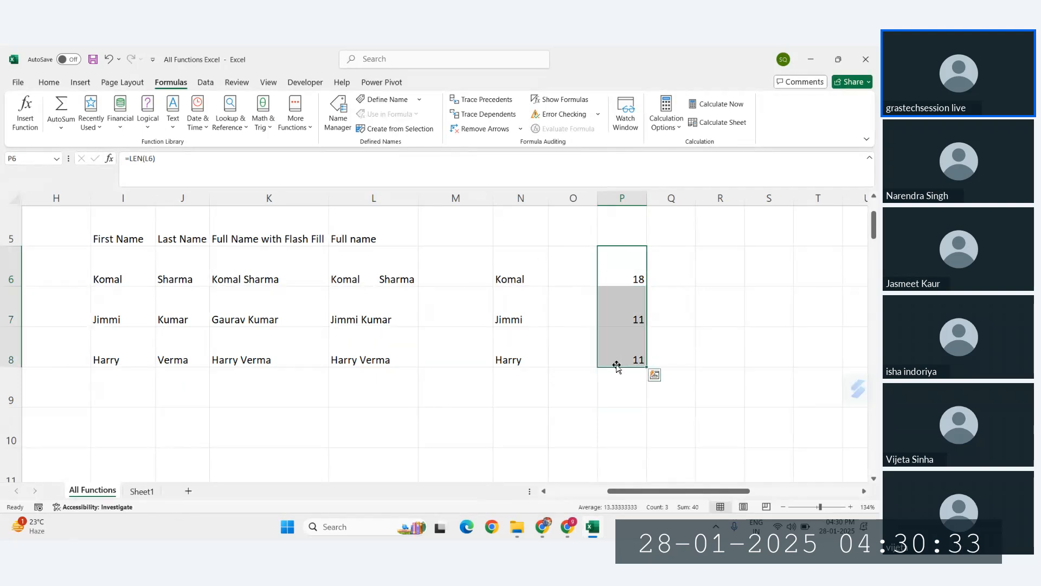
{"action": "key", "text": "Delete"}
{"action": "left_click_drag", "start_coordinate": [374, 280], "coordinate": [371, 346]}
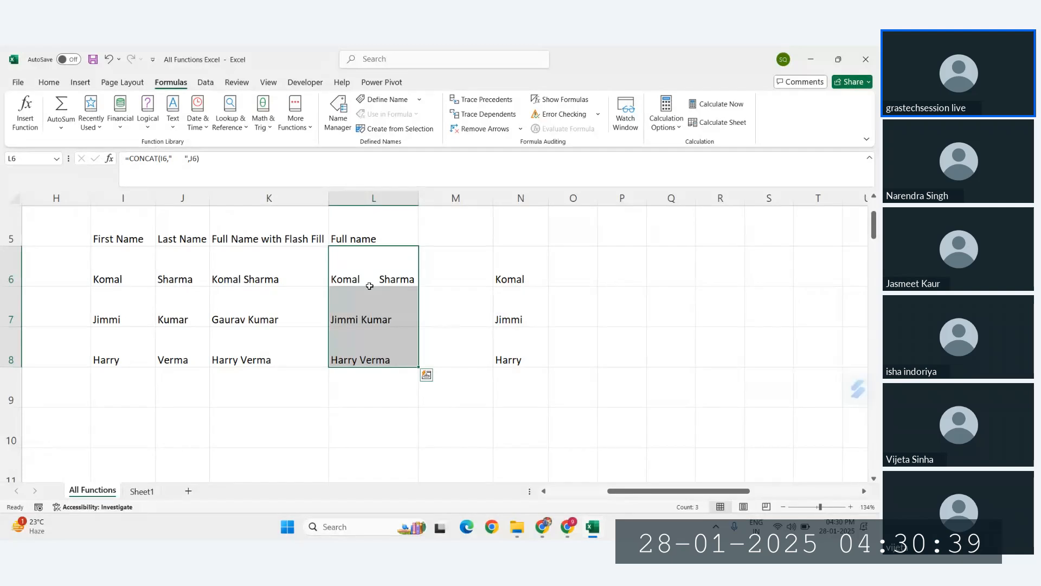
{"action": "scroll", "coordinate": [651, 324], "scroll_direction": "down", "scroll_amount": 1}
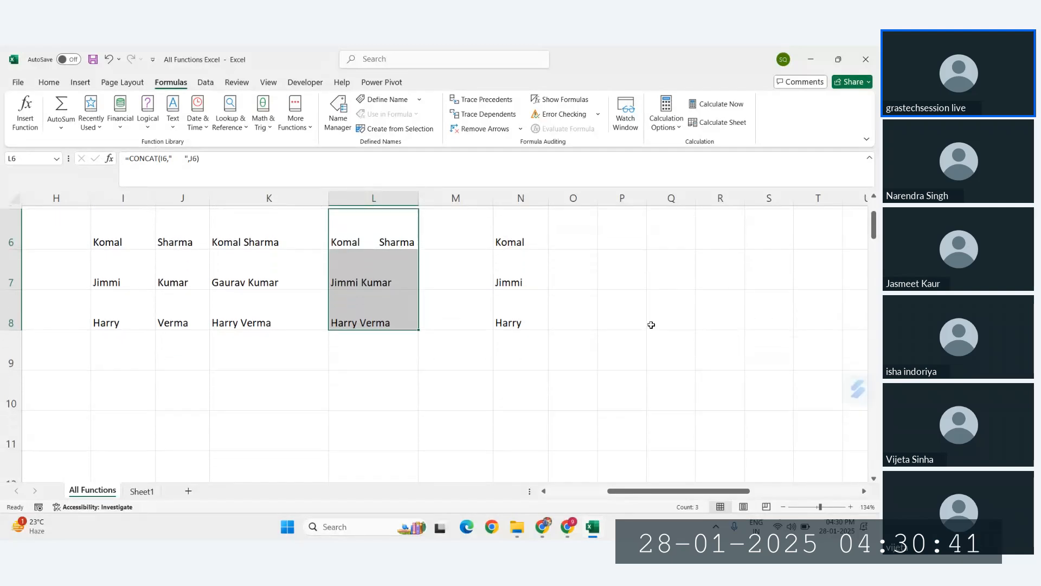
{"action": "scroll", "coordinate": [596, 337], "scroll_direction": "up", "scroll_amount": 1}
{"action": "left_click", "coordinate": [487, 374]}
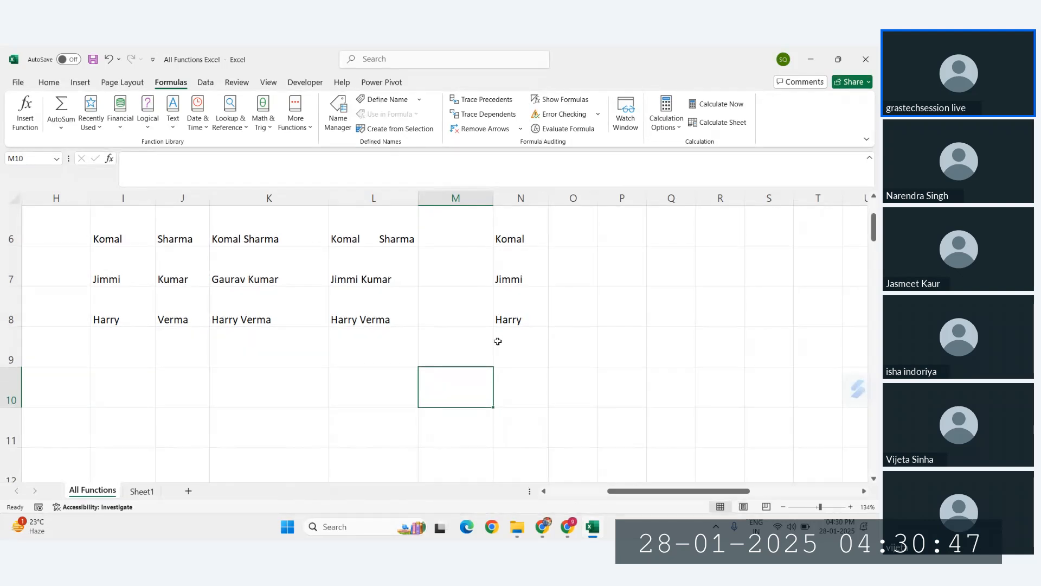
- Enter the numbers 12345, 1234, 123 and 12 in cells L11 to L14 below the name table
{"action": "scroll", "coordinate": [496, 339], "scroll_direction": "down", "scroll_amount": 1}
{"action": "left_click", "coordinate": [373, 342]}
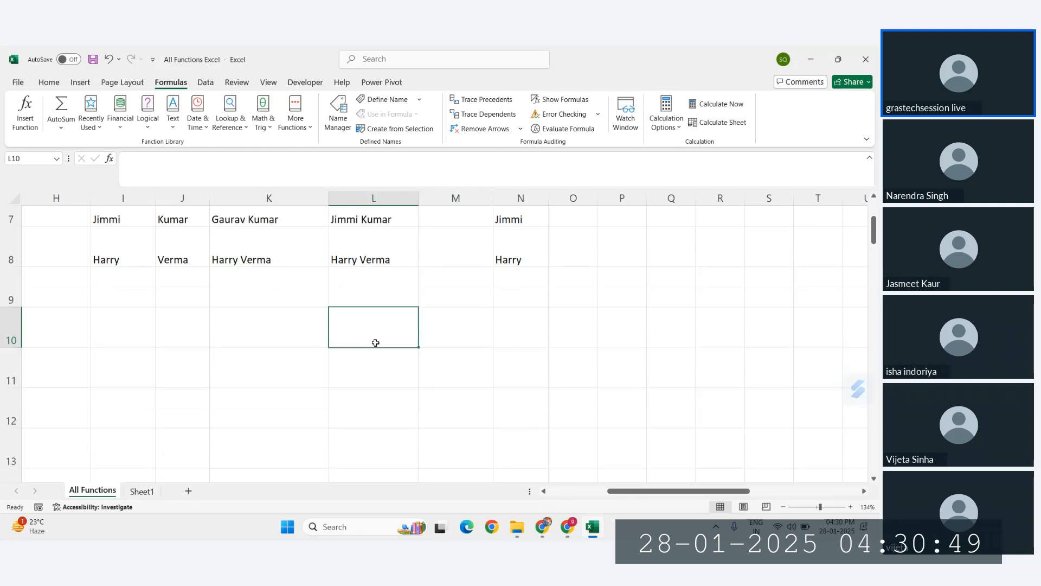
{"action": "scroll", "coordinate": [373, 342], "scroll_direction": "down", "scroll_amount": 2}
{"action": "left_click", "coordinate": [360, 307]}
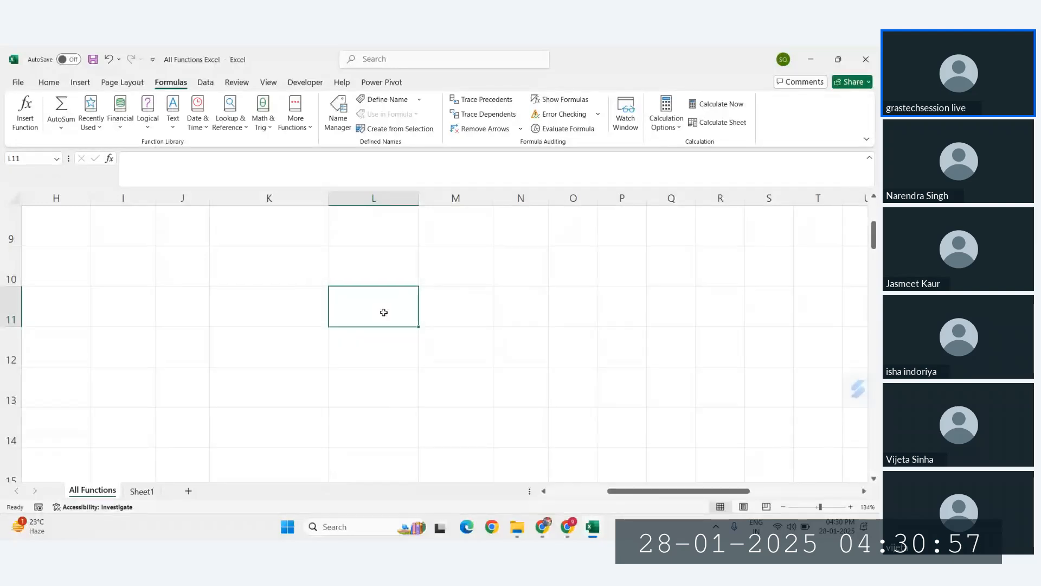
{"action": "type", "text": "12345"}
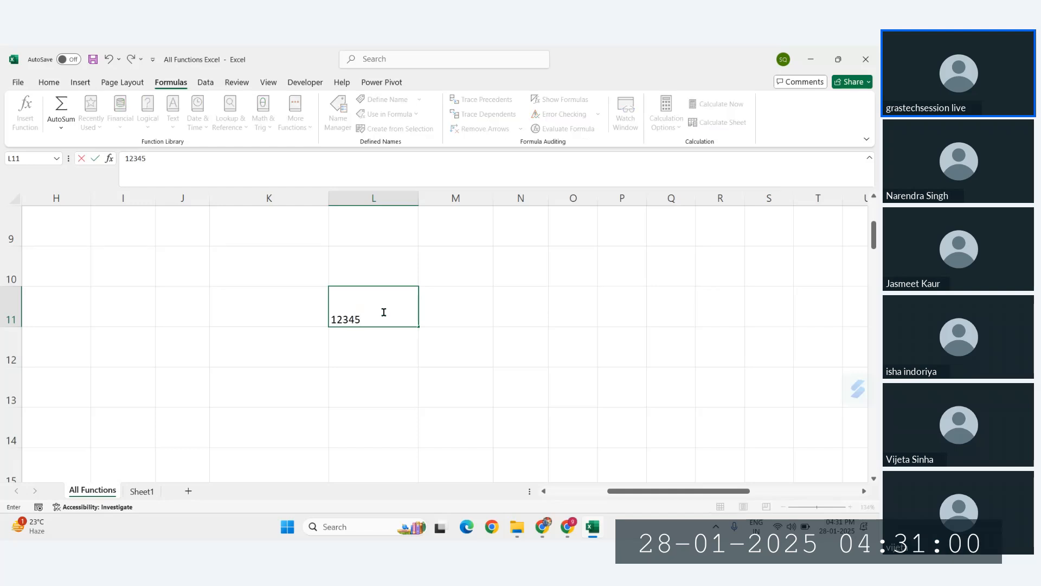
{"action": "key", "text": "Return"}
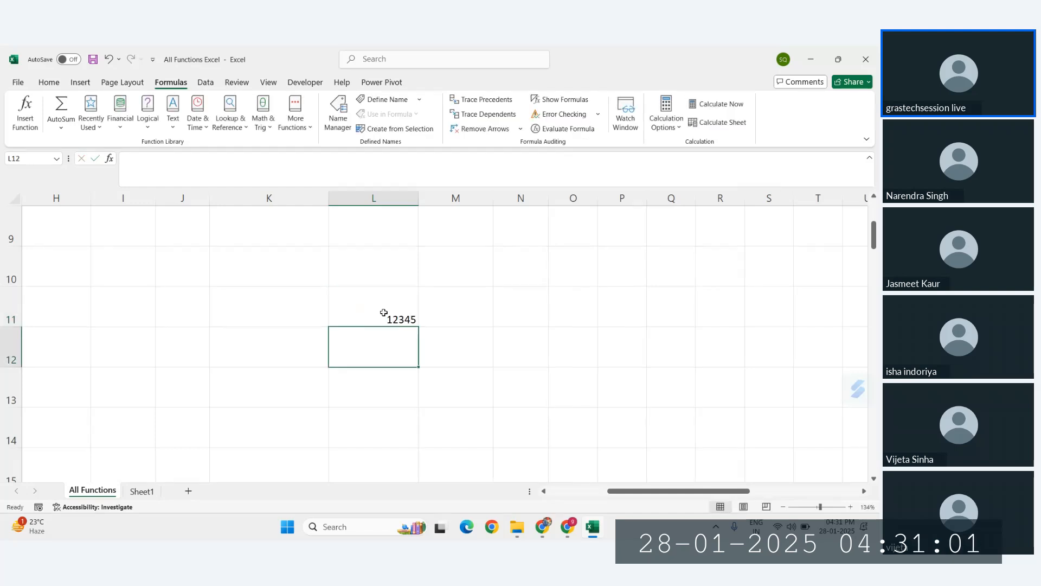
{"action": "type", "text": "12"}
{"action": "key", "text": "Return"}
{"action": "type", "text": "123"}
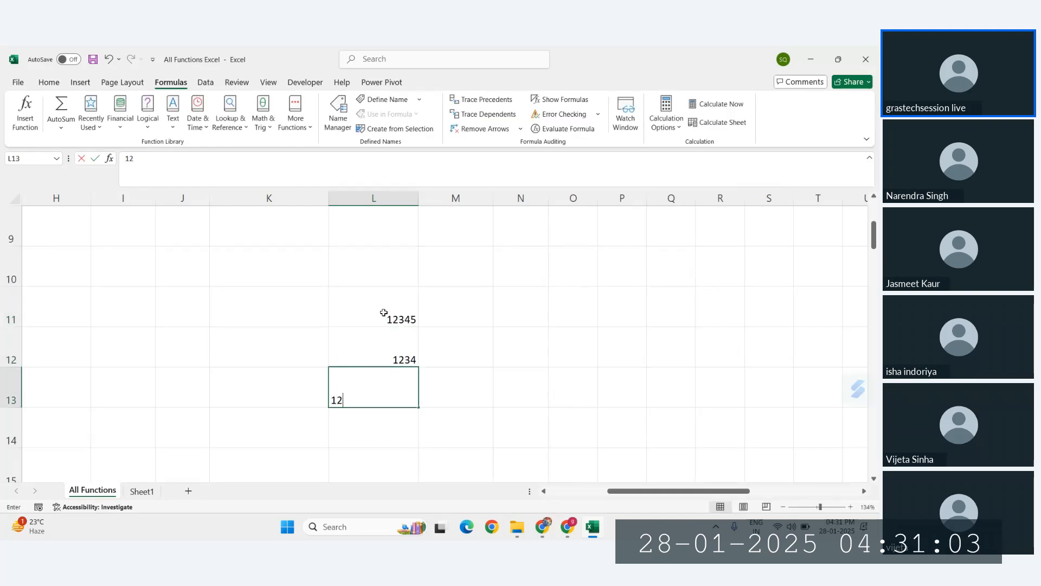
{"action": "key", "text": "Return"}
{"action": "type", "text": "12"}
{"action": "key", "text": "Return"}
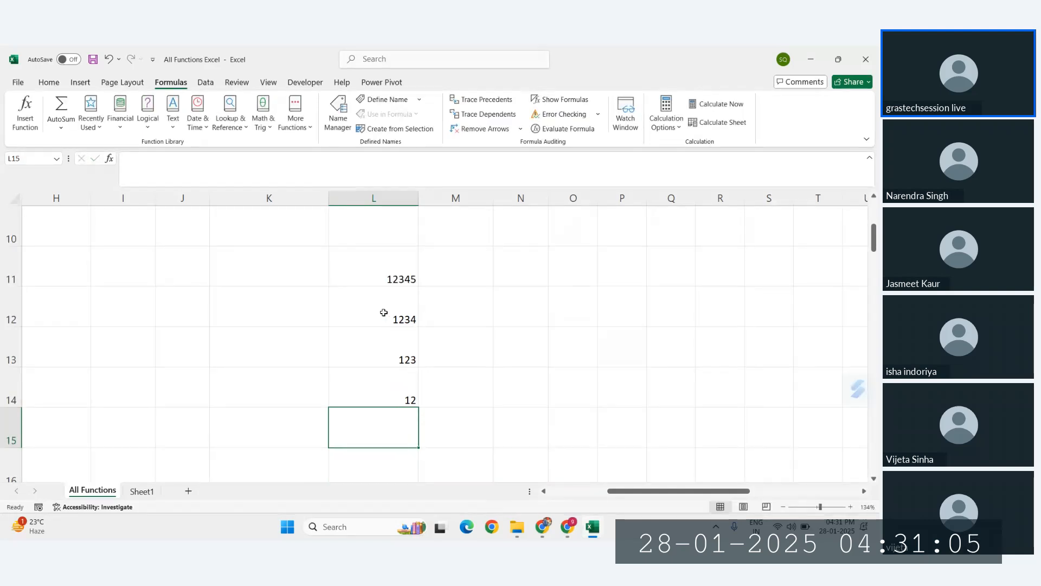
- Enter =LEN(L11) in O11 to count the digits of the first number, and select that formula cell
{"action": "left_click", "coordinate": [576, 262]}
{"action": "type", "text": "=len"}
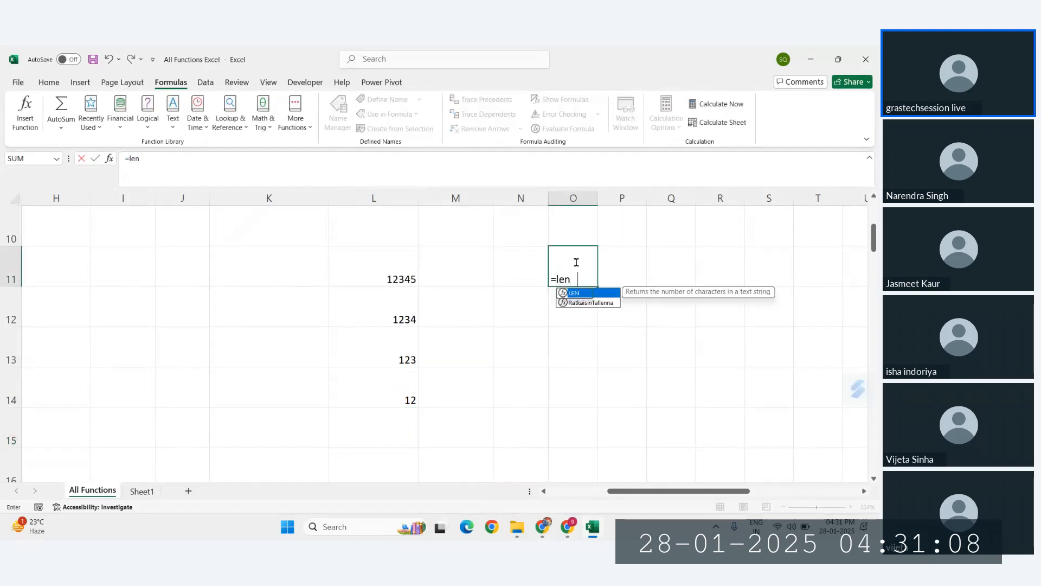
{"action": "key", "text": "Tab"}
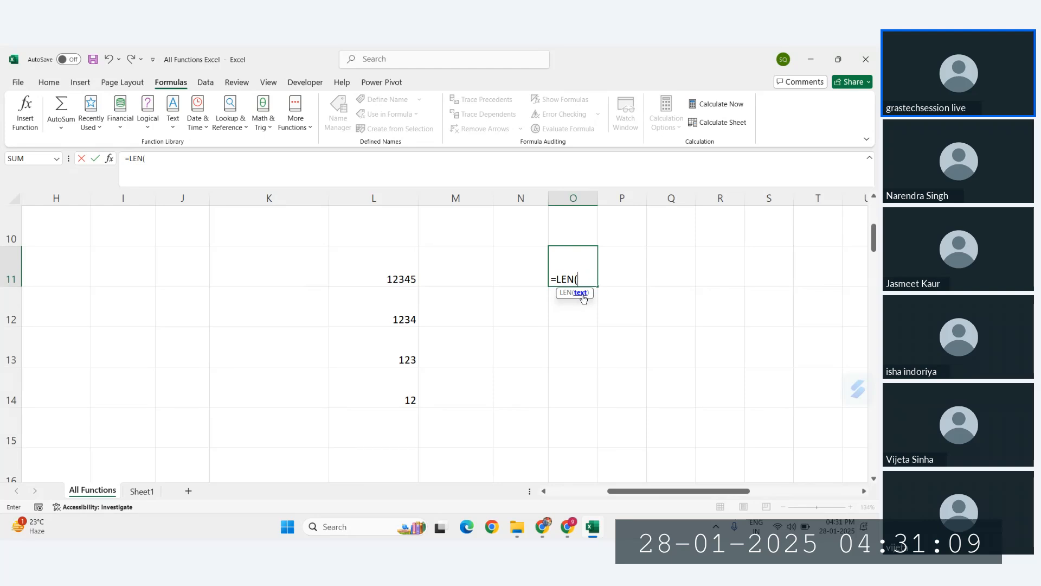
{"action": "left_click", "coordinate": [372, 280]}
{"action": "key", "text": "Return"}
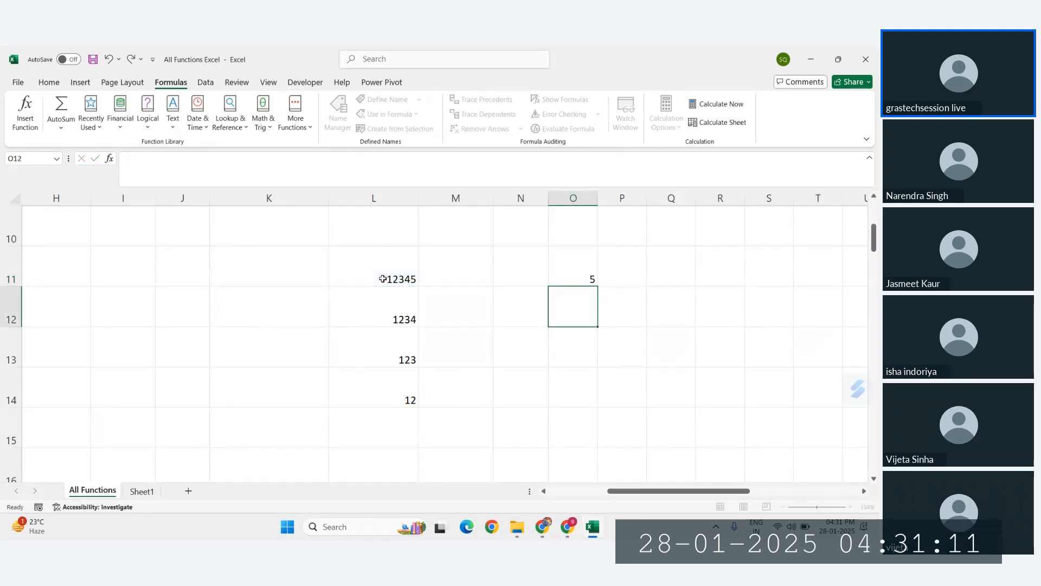
{"action": "left_click", "coordinate": [590, 268]}
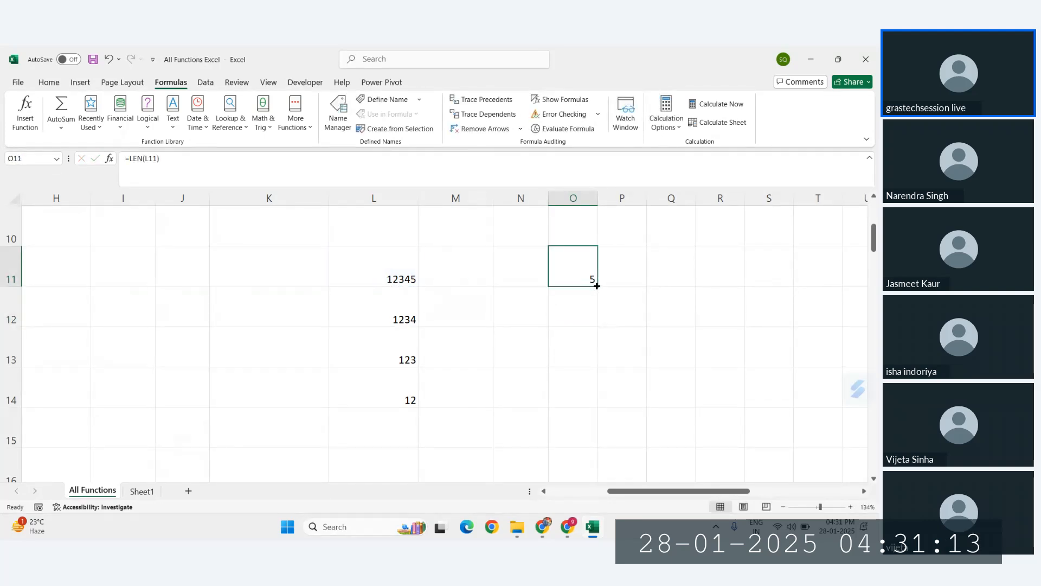
- Fill the LEN formula from O11 down to O14 to count the digits of the remaining numbers
{"action": "right_click", "coordinate": [580, 391]}
{"action": "left_click", "coordinate": [563, 255]}
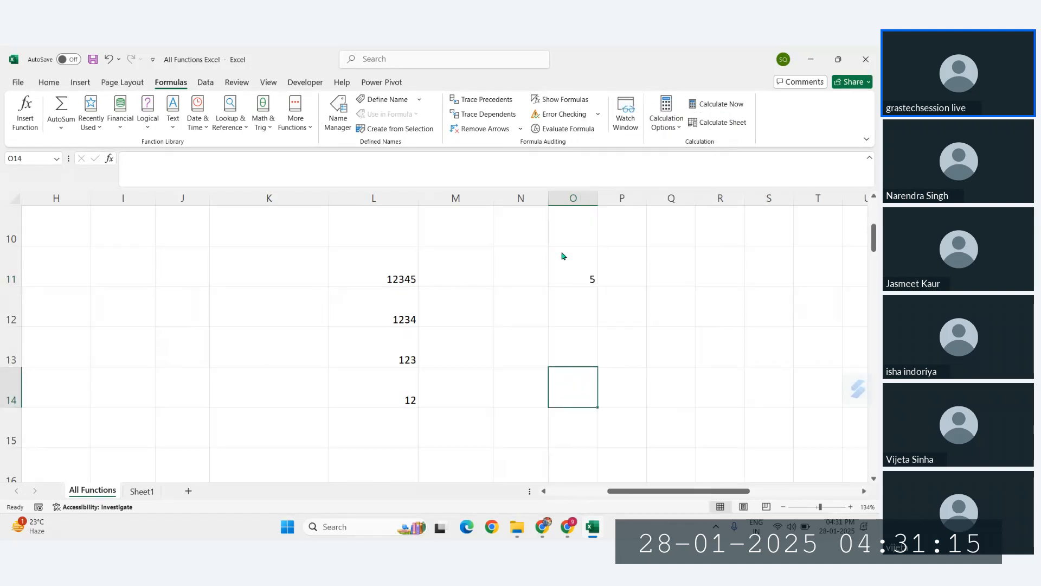
{"action": "left_click", "coordinate": [571, 267]}
{"action": "left_click_drag", "start_coordinate": [594, 288], "coordinate": [593, 401]}
- Compare each number in L11:L14 with its LEN formula in O11:O14
{"action": "left_click", "coordinate": [395, 278]}
{"action": "left_click", "coordinate": [391, 302]}
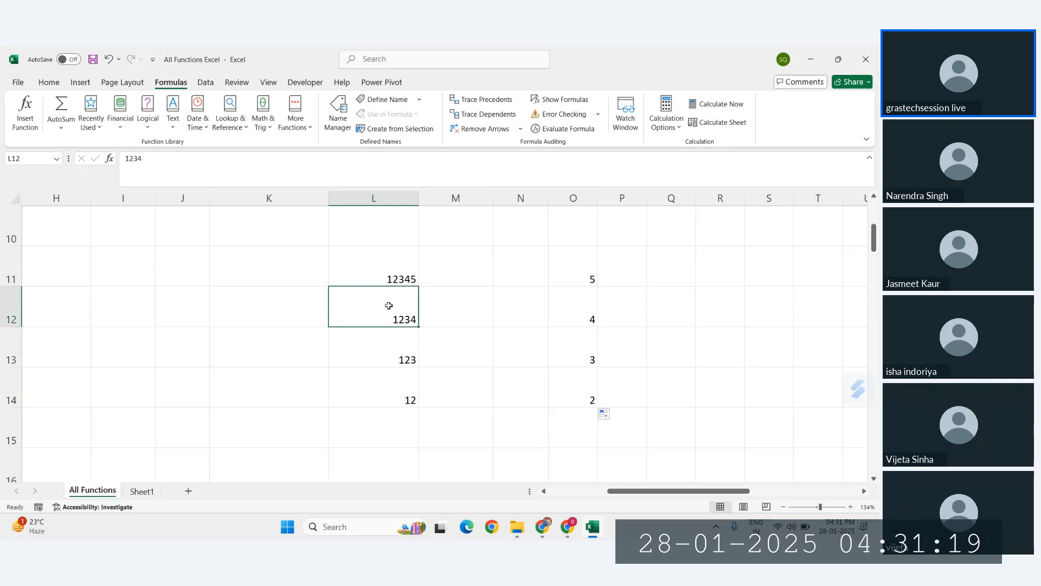
{"action": "left_click", "coordinate": [583, 312]}
{"action": "left_click", "coordinate": [406, 361]}
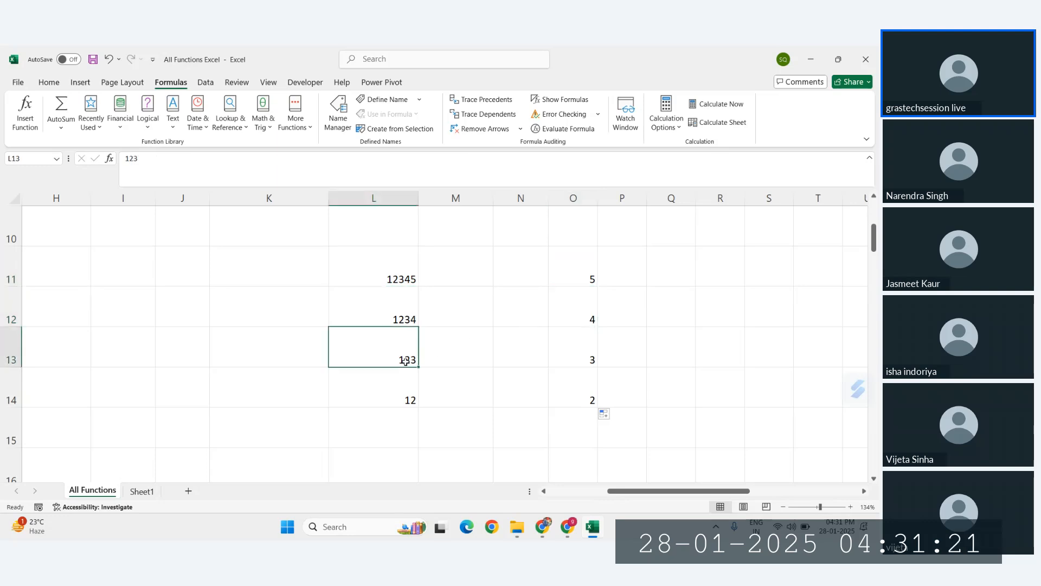
{"action": "left_click", "coordinate": [592, 363]}
{"action": "left_click", "coordinate": [588, 397]}
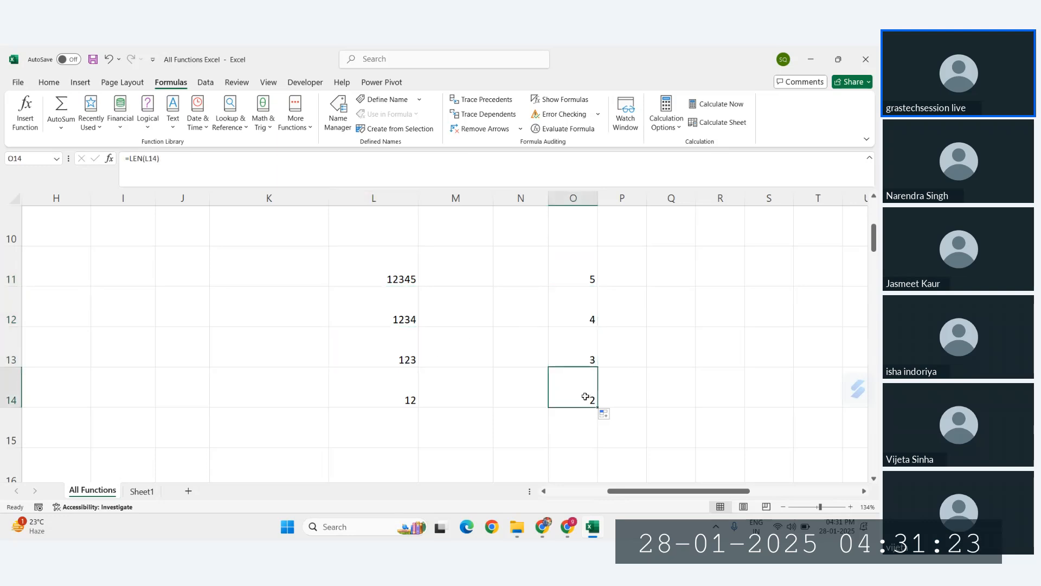
{"action": "left_click", "coordinate": [410, 400]}
{"action": "left_click", "coordinate": [585, 401]}
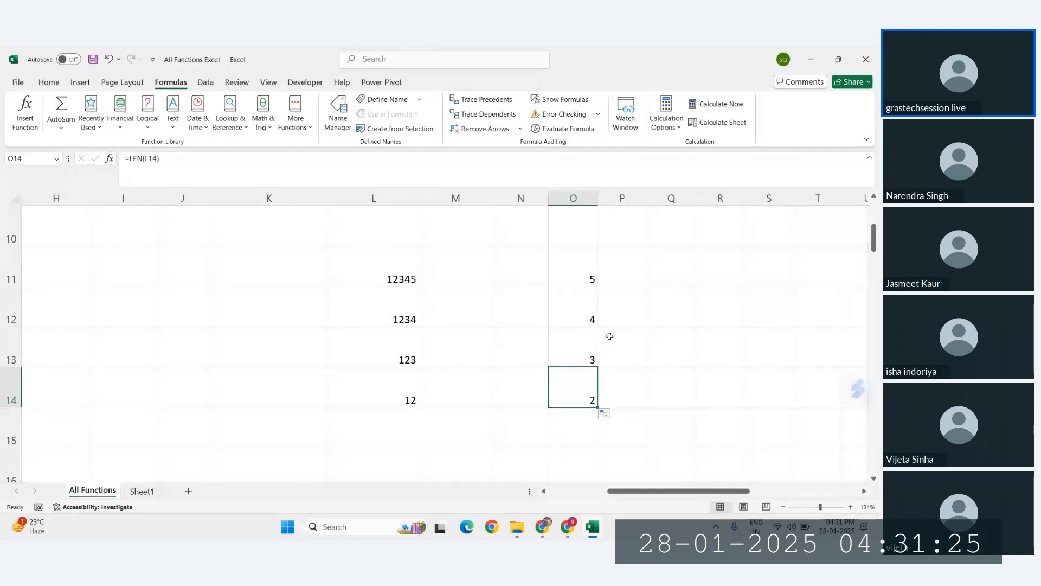
{"action": "left_click", "coordinate": [667, 278]}
{"action": "scroll", "coordinate": [667, 281], "scroll_direction": "right", "scroll_amount": 1}
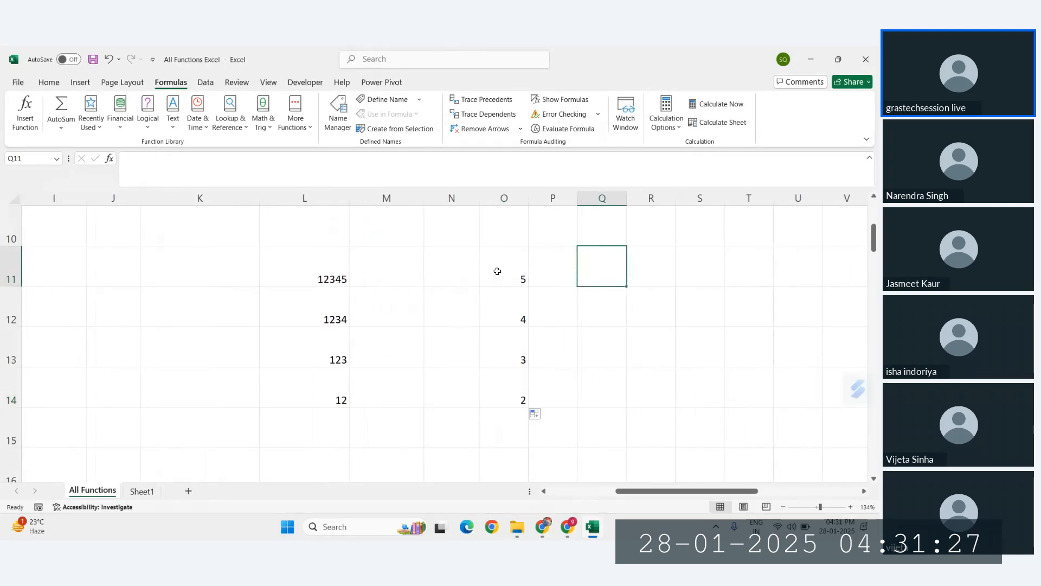
{"action": "left_click_drag", "start_coordinate": [496, 270], "coordinate": [516, 395]}
- Enter =LEN(L6) in O6 and fill it down to O8 to count the characters of the full names
{"action": "scroll", "coordinate": [515, 391], "scroll_direction": "up", "scroll_amount": 2}
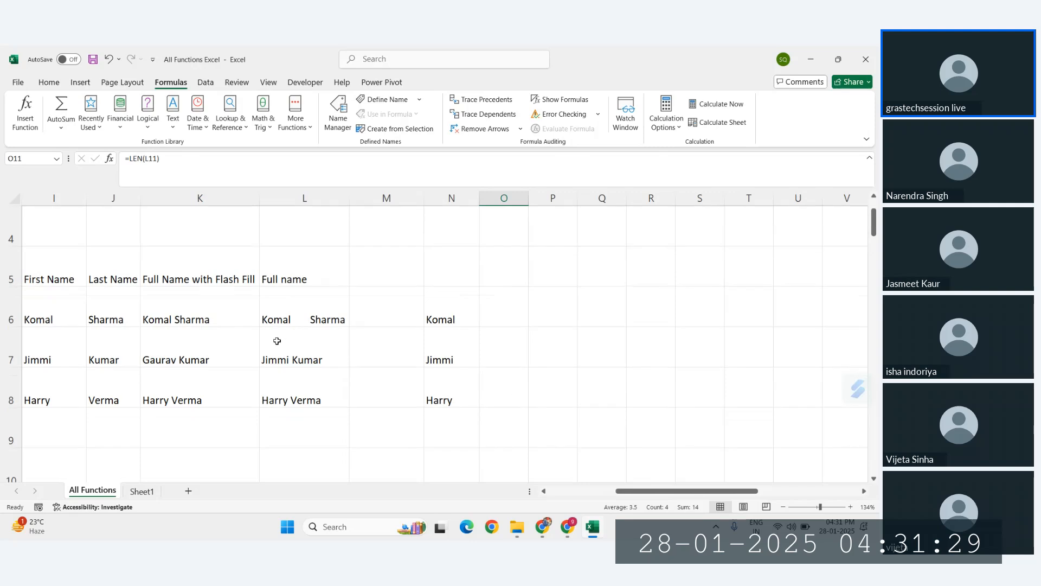
{"action": "left_click", "coordinate": [272, 325]}
{"action": "scroll", "coordinate": [271, 322], "scroll_direction": "down", "scroll_amount": 1}
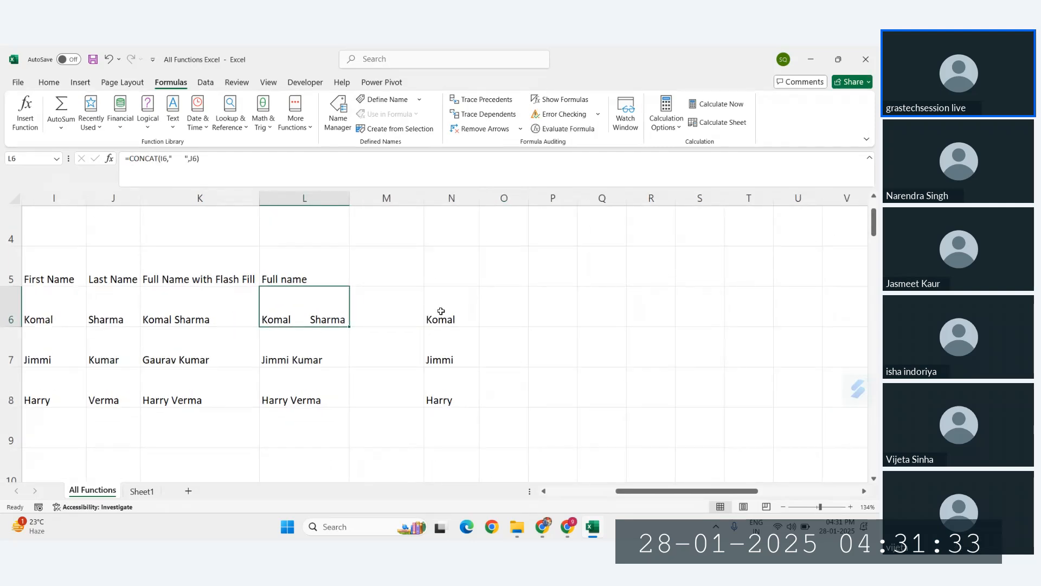
{"action": "left_click", "coordinate": [503, 318]}
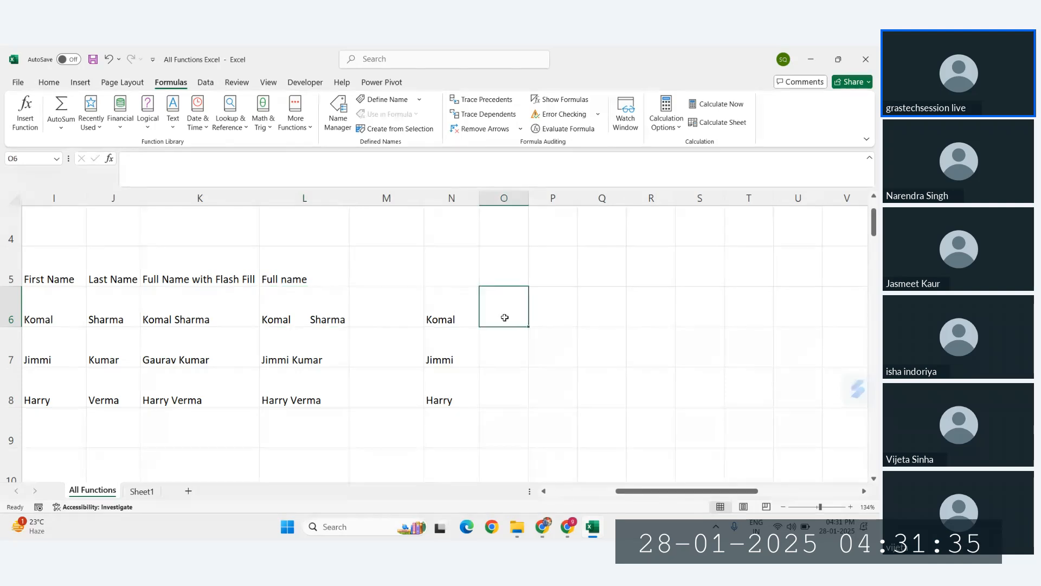
{"action": "type", "text": "=LEN("}
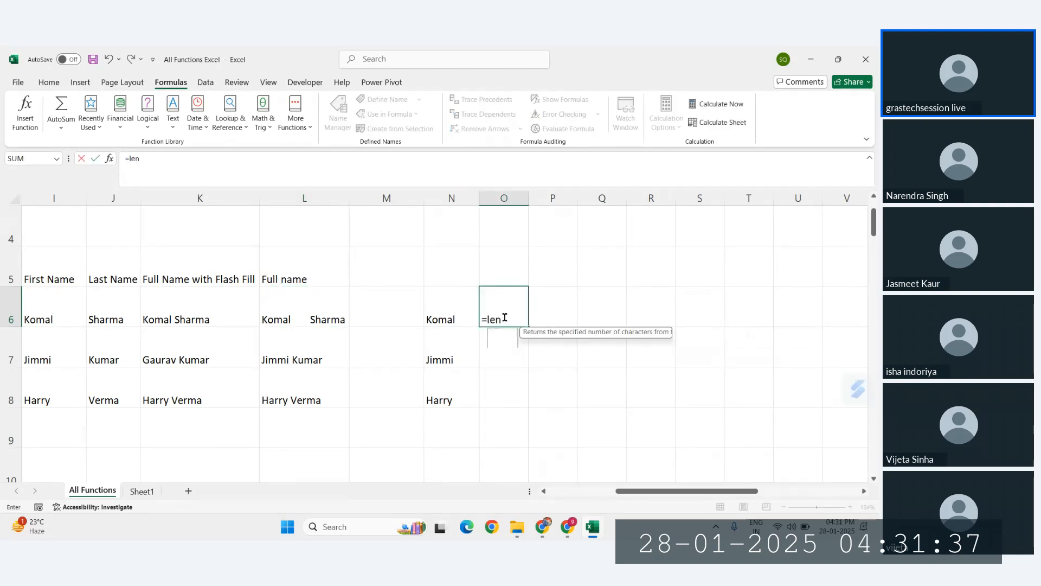
{"action": "left_click", "coordinate": [280, 312]}
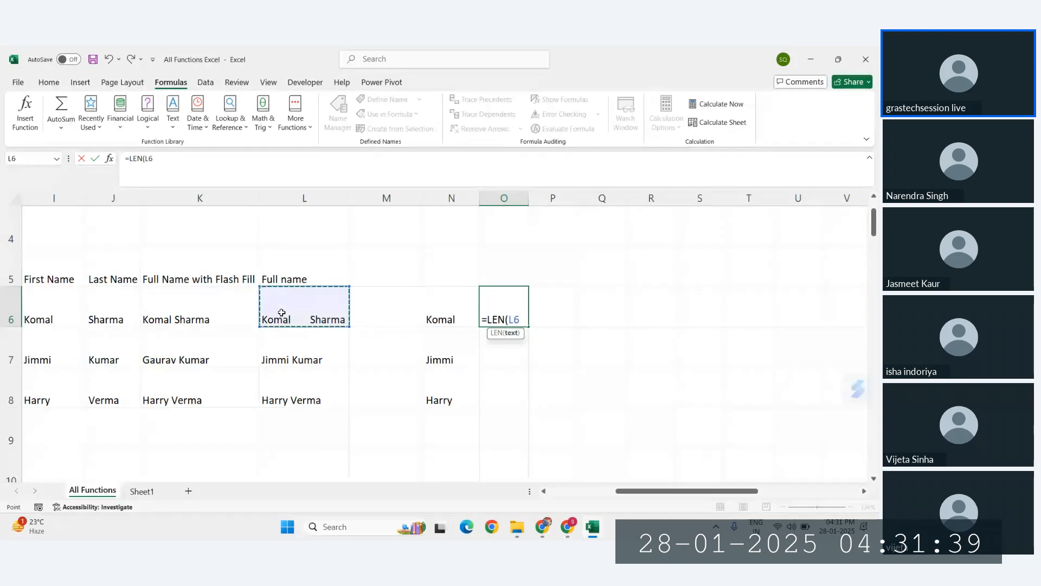
{"action": "type", "text": ")"}
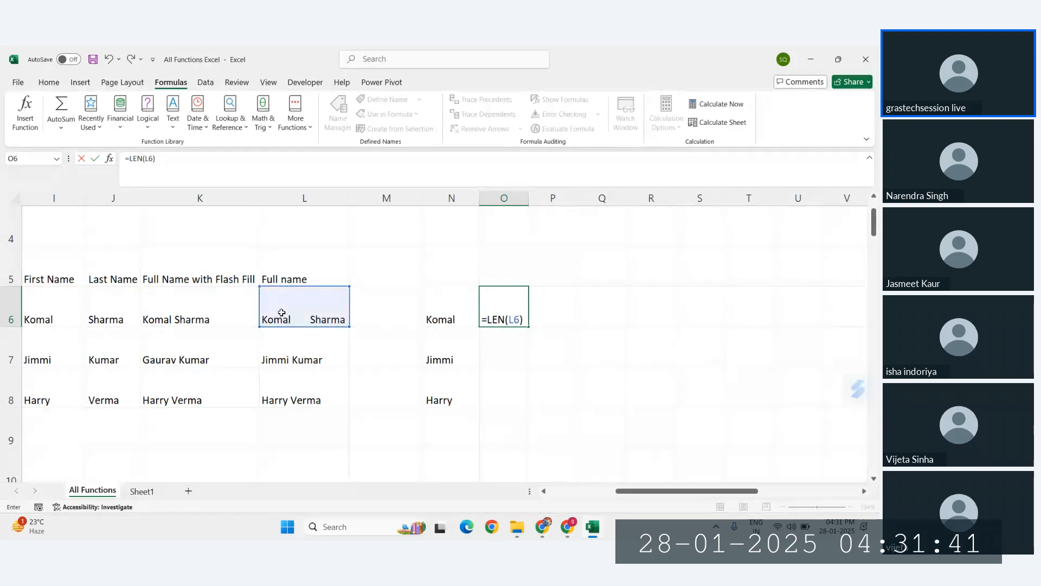
{"action": "key", "text": "Return"}
{"action": "left_click", "coordinate": [495, 322]}
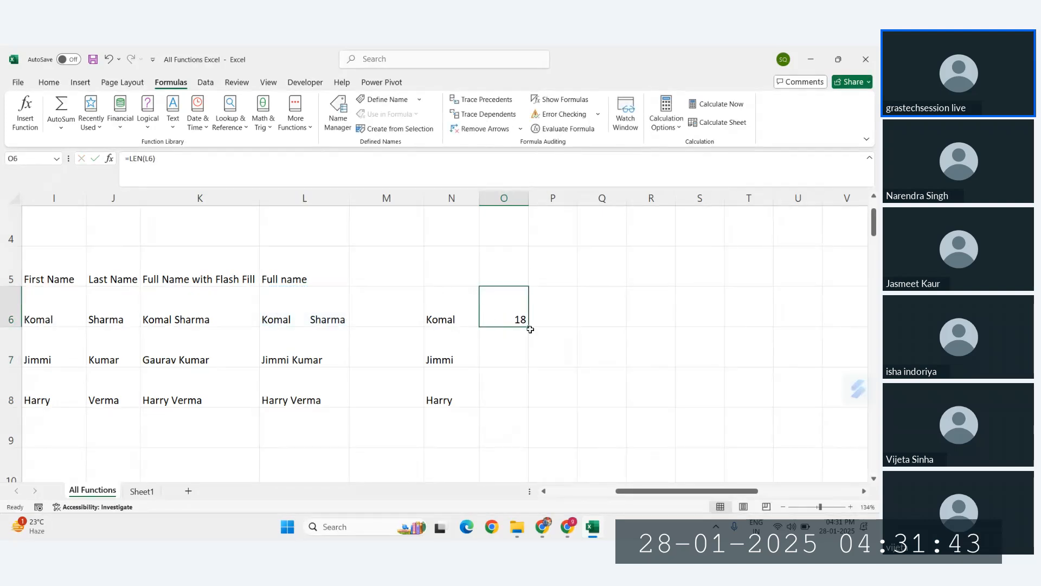
{"action": "left_click_drag", "start_coordinate": [530, 329], "coordinate": [535, 409]}
- Compare the full names in L6:L8 with their LEN formulas in O6:O8, and review the LEN example in F7
{"action": "scroll", "coordinate": [235, 361], "scroll_direction": "left", "scroll_amount": 1}
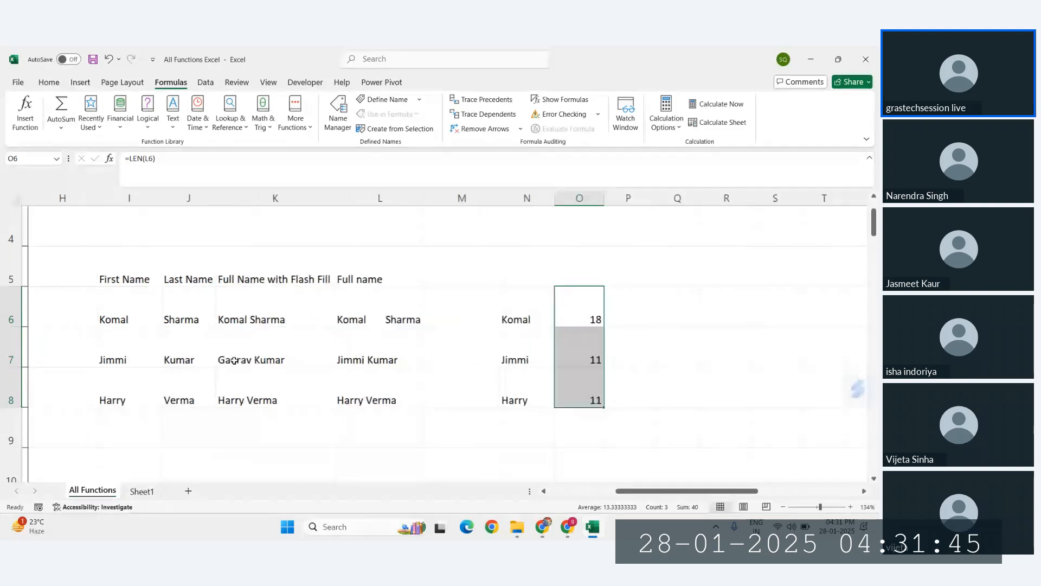
{"action": "scroll", "coordinate": [234, 360], "scroll_direction": "left", "scroll_amount": 1}
{"action": "scroll", "coordinate": [234, 360], "scroll_direction": "right", "scroll_amount": 1}
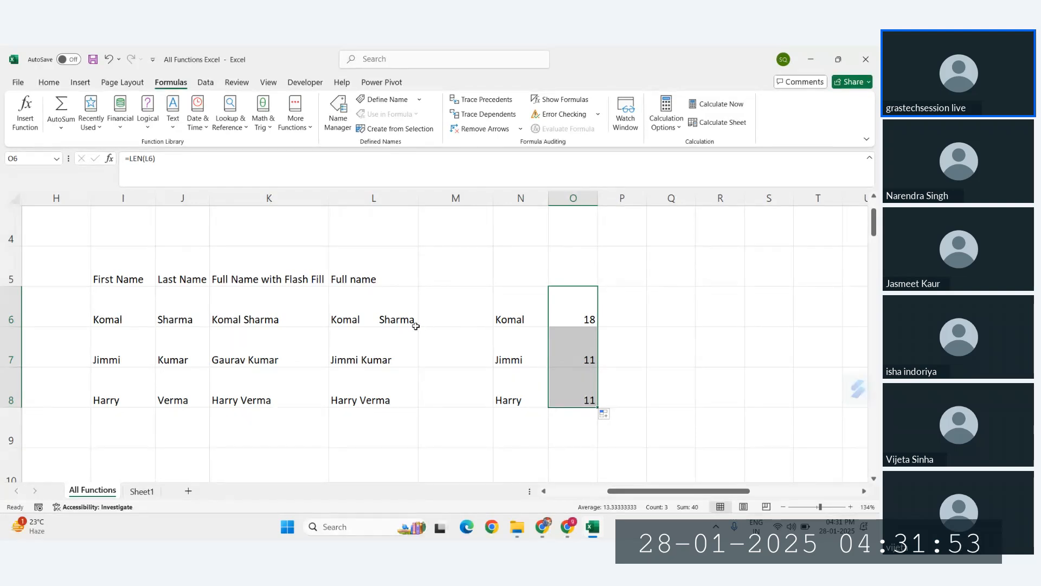
{"action": "left_click_drag", "start_coordinate": [360, 298], "coordinate": [381, 390]}
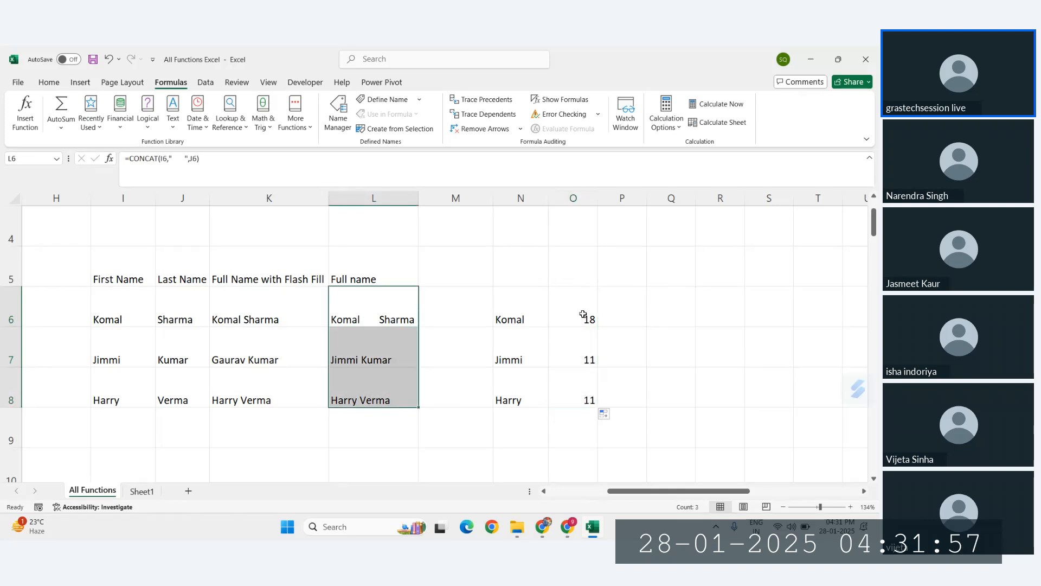
{"action": "left_click_drag", "start_coordinate": [583, 314], "coordinate": [584, 388]}
{"action": "left_click", "coordinate": [395, 320]}
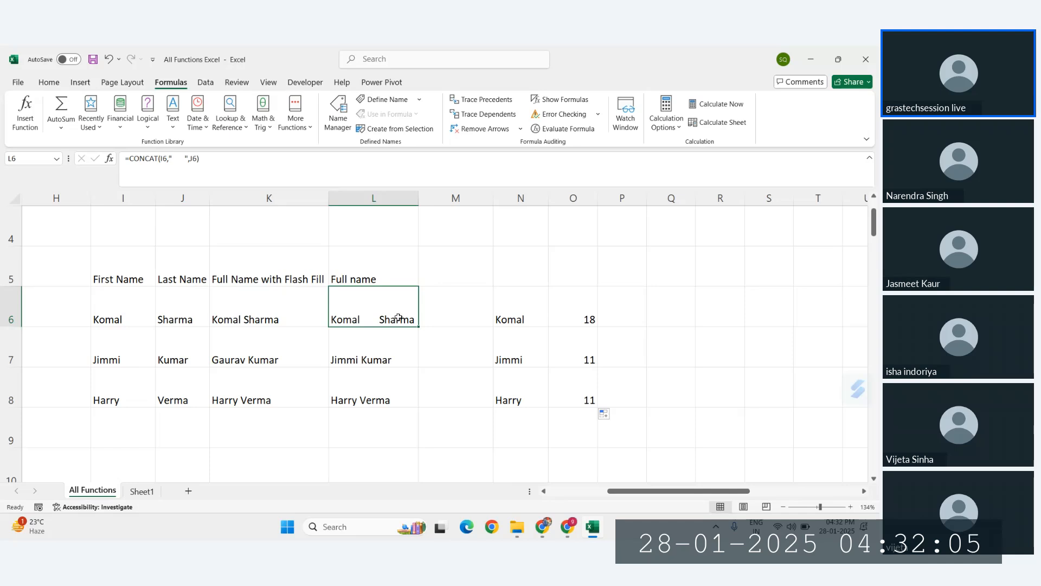
{"action": "scroll", "coordinate": [398, 318], "scroll_direction": "left", "scroll_amount": 5}
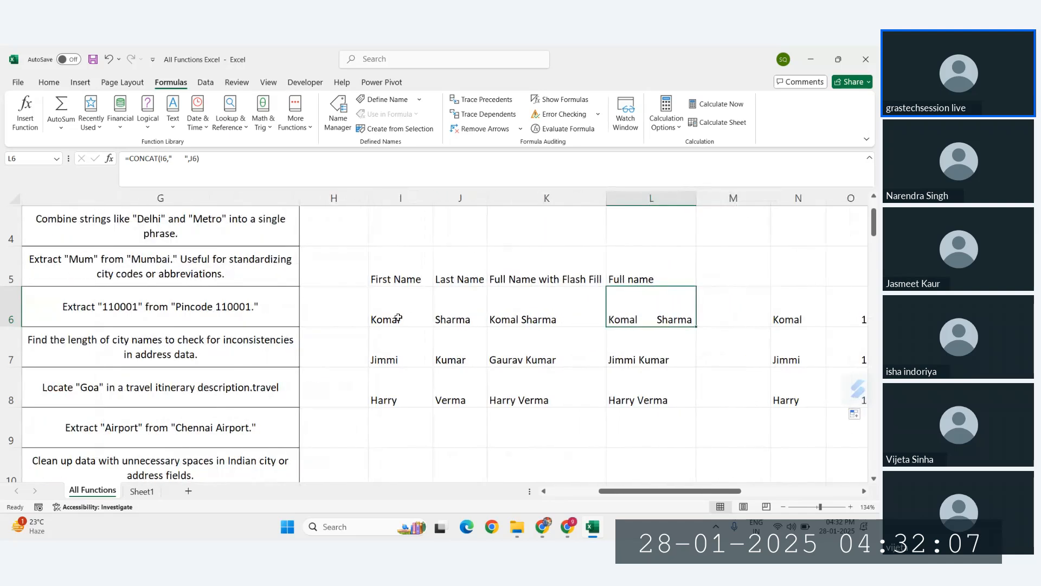
{"action": "scroll", "coordinate": [398, 318], "scroll_direction": "left", "scroll_amount": 4}
{"action": "left_click", "coordinate": [164, 351]}
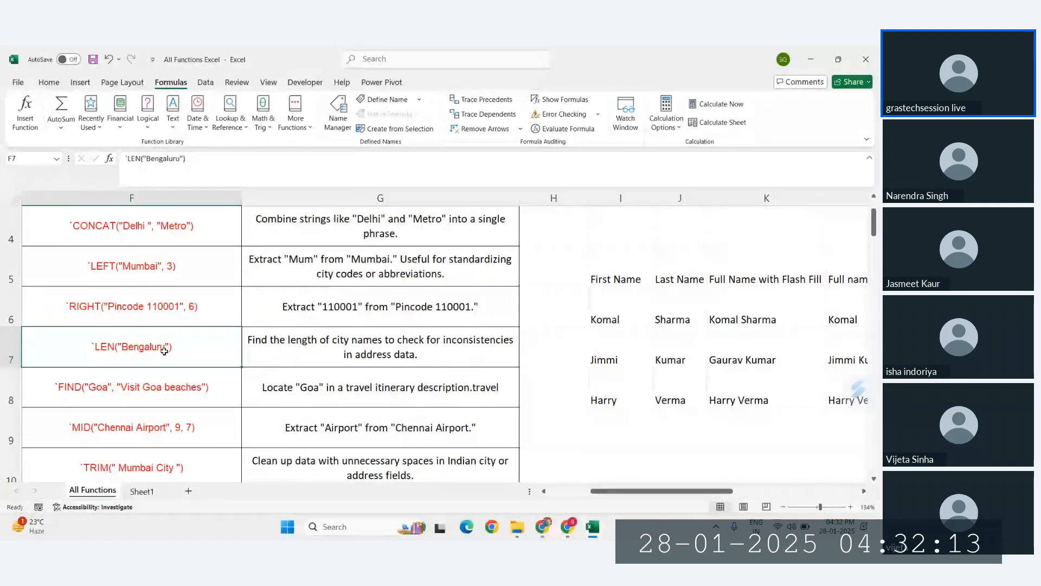
- Switch to the Zoho Meeting window in Chrome to check the participants, and return to the Excel workbook
{"action": "mouse_move", "coordinate": [568, 526]}
{"action": "left_click", "coordinate": [510, 461]}
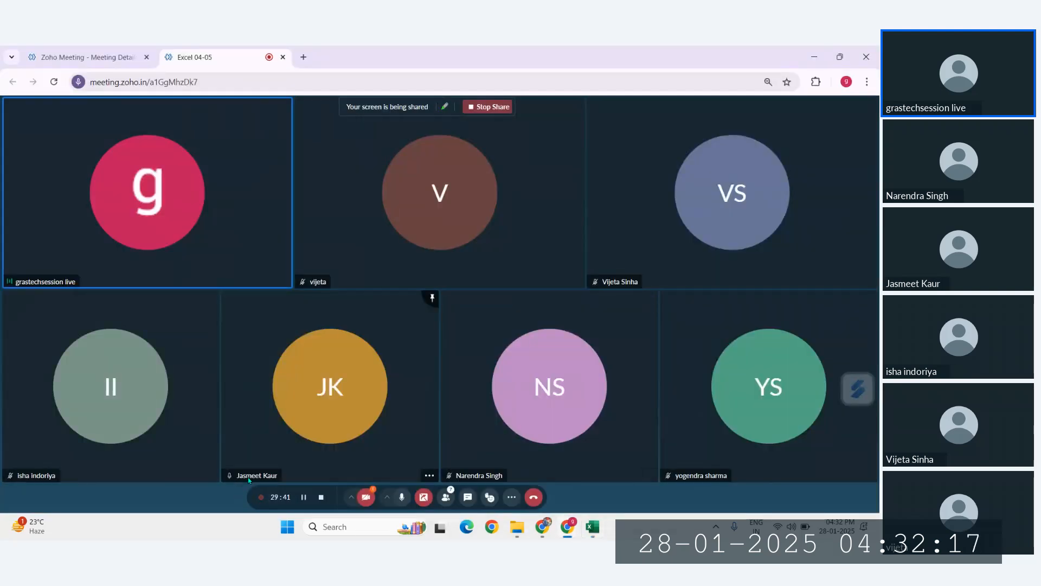
{"action": "mouse_move", "coordinate": [593, 529]}
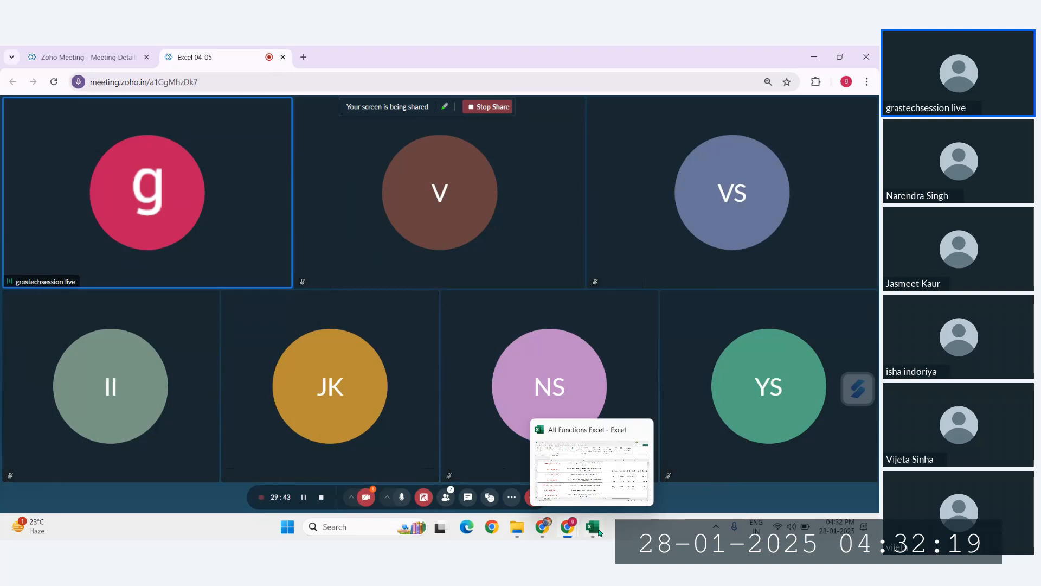
{"action": "left_click", "coordinate": [593, 488]}
- Look over the FIND, MID, TRIM, UPPER and LOWER examples in column F of the function list
{"action": "scroll", "coordinate": [221, 385], "scroll_direction": "down", "scroll_amount": 2}
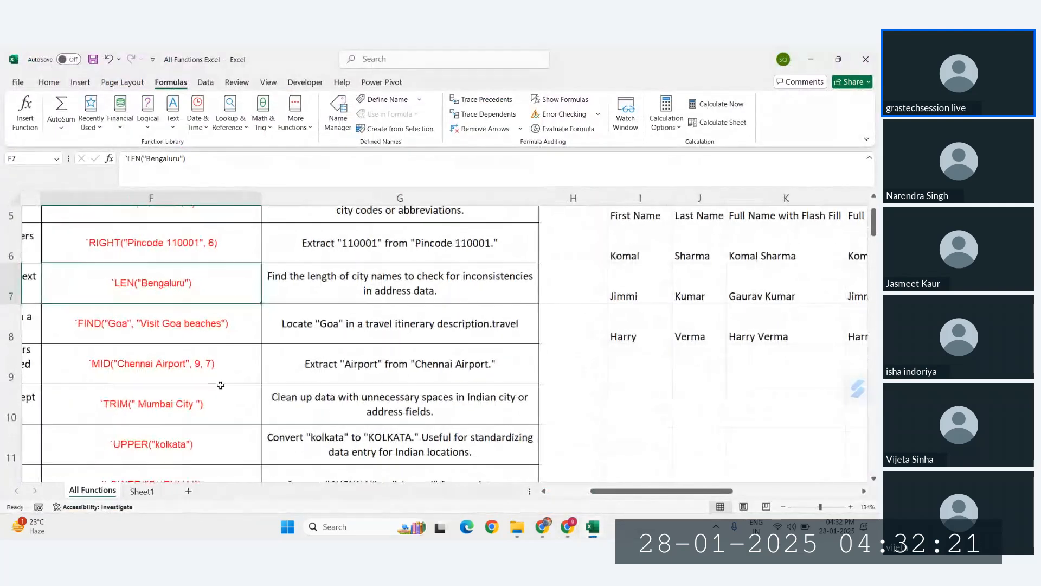
{"action": "left_click", "coordinate": [277, 356]}
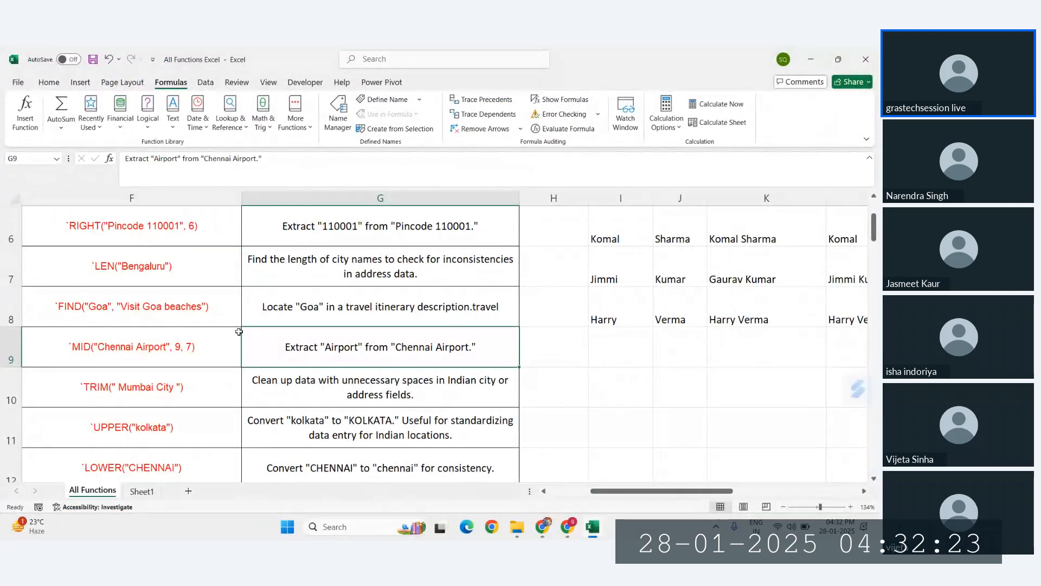
{"action": "left_click", "coordinate": [136, 305]}
{"action": "scroll", "coordinate": [94, 319], "scroll_direction": "down", "scroll_amount": 1}
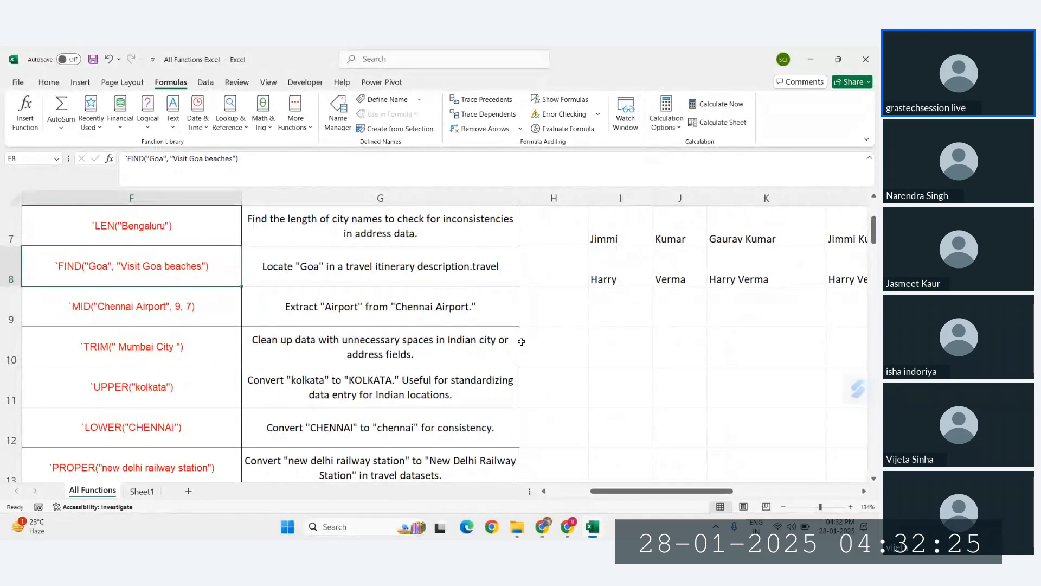
{"action": "scroll", "coordinate": [280, 327], "scroll_direction": "up", "scroll_amount": 1}
{"action": "left_click", "coordinate": [139, 343]}
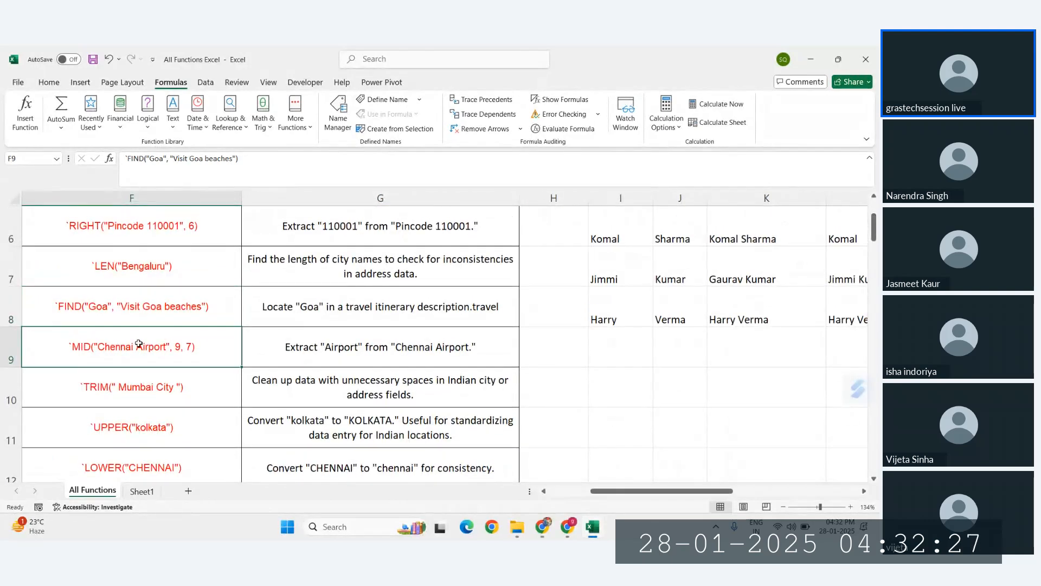
{"action": "left_click_drag", "start_coordinate": [143, 373], "coordinate": [144, 457]}
{"action": "left_click", "coordinate": [127, 316]}
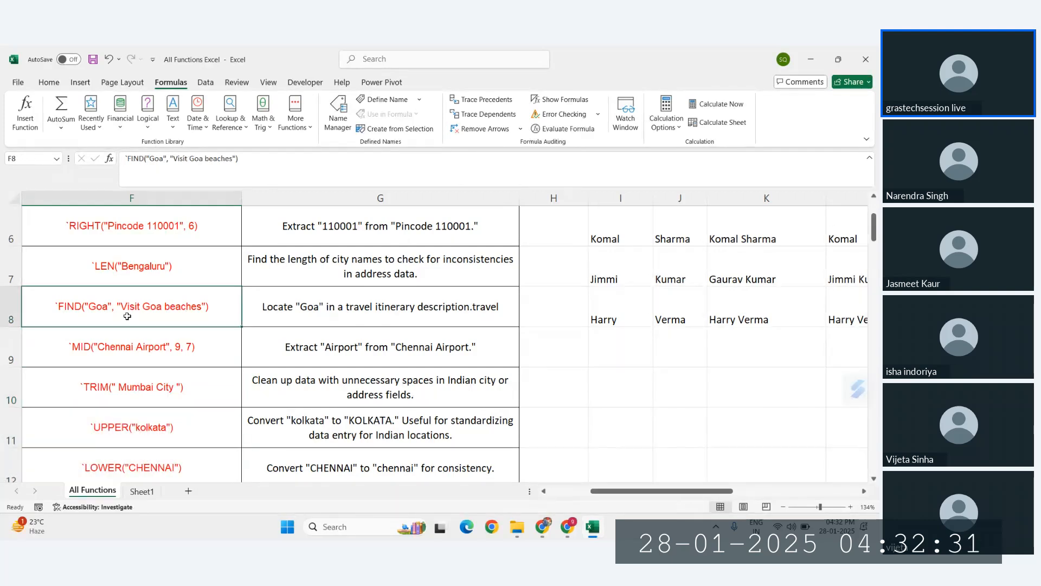
- Copy the FIND example text from F8 without its leading mark and enter it in I10 as =FIND("Goa", "Visit Goa beaches")
{"action": "left_click", "coordinate": [607, 381]}
{"action": "left_click", "coordinate": [166, 315]}
{"action": "left_click_drag", "start_coordinate": [242, 158], "coordinate": [126, 161]}
{"action": "key", "text": "ctrl+c"}
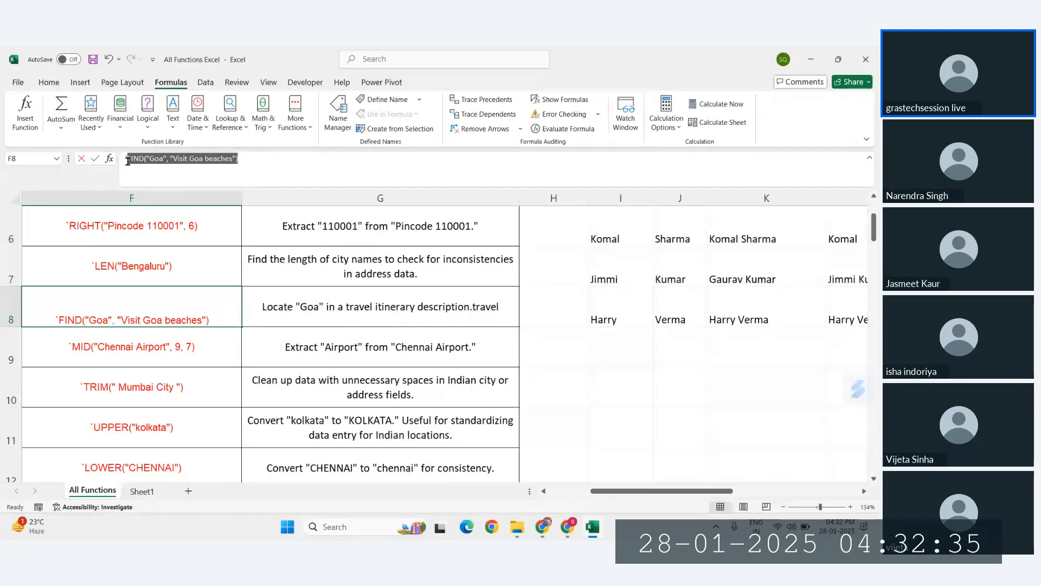
{"action": "left_click", "coordinate": [607, 396]}
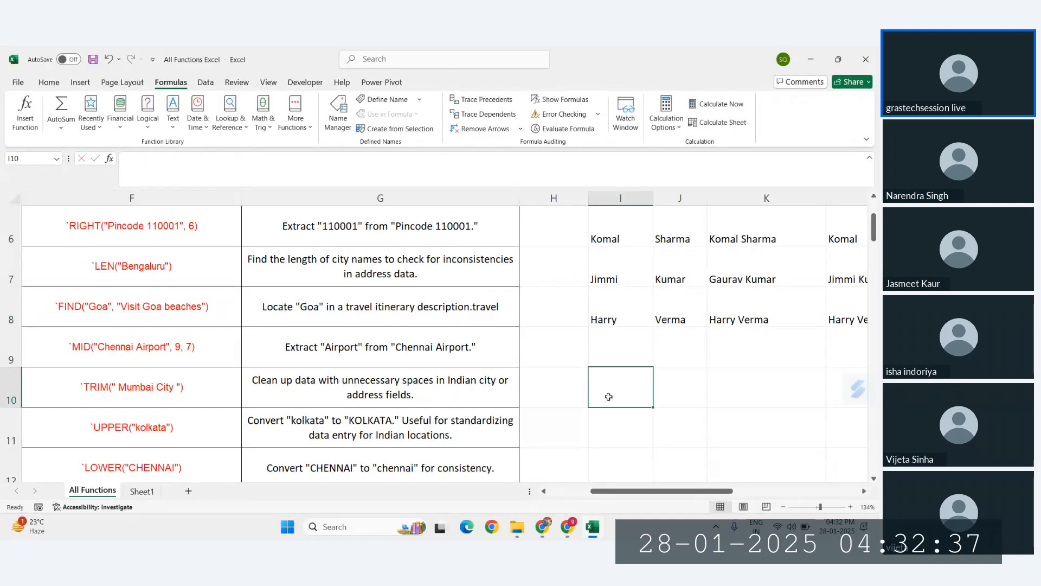
{"action": "type", "text": "="}
{"action": "key", "text": "ctrl+v"}
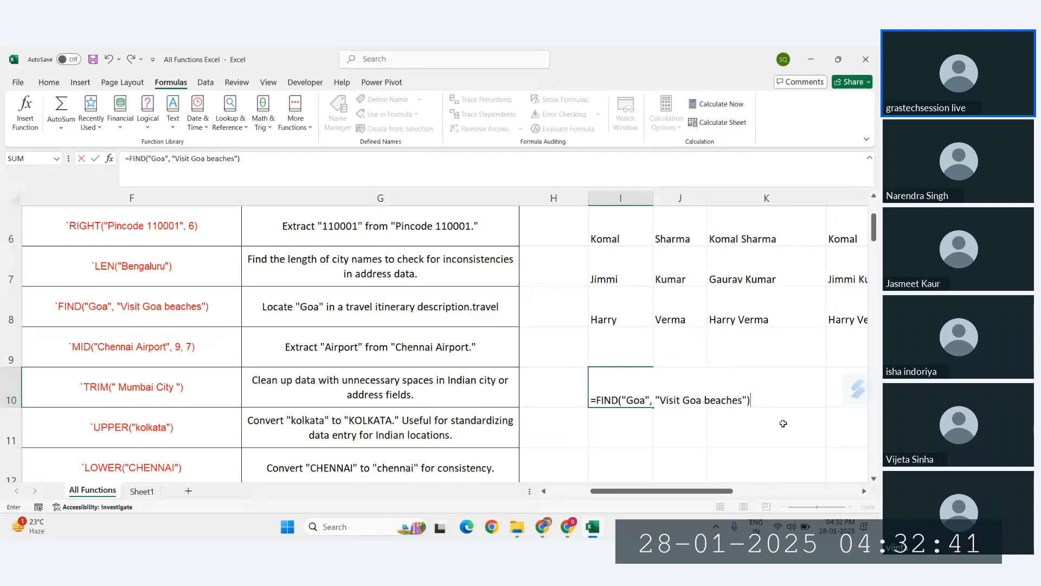
{"action": "key", "text": "Return"}
{"action": "left_click", "coordinate": [620, 401]}
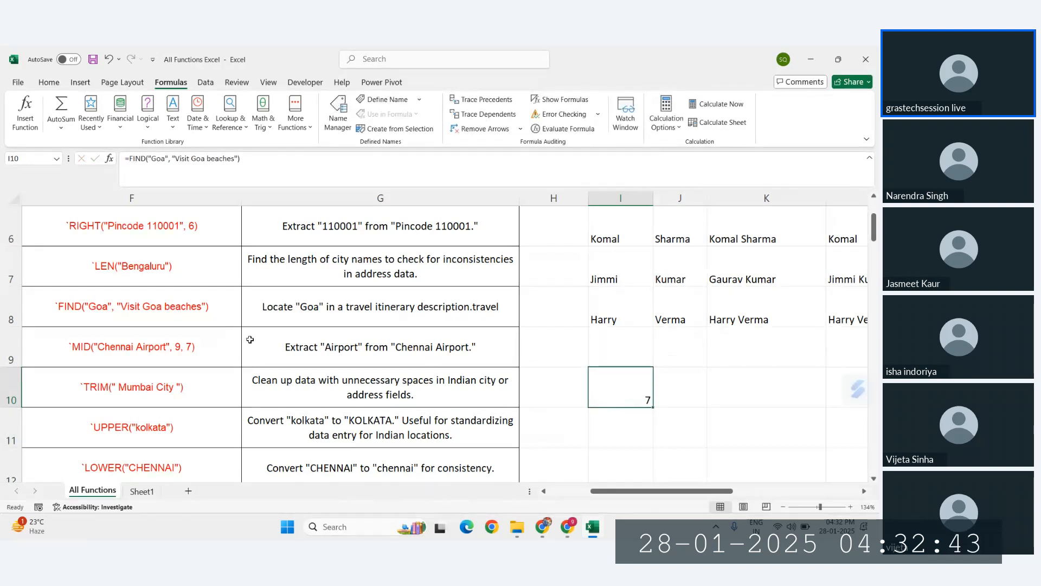
- Examine the arguments of the FIND example in F8 up close and compare it with the formula result in I10
{"action": "scroll", "coordinate": [149, 314], "scroll_direction": "up", "scroll_amount": 9}
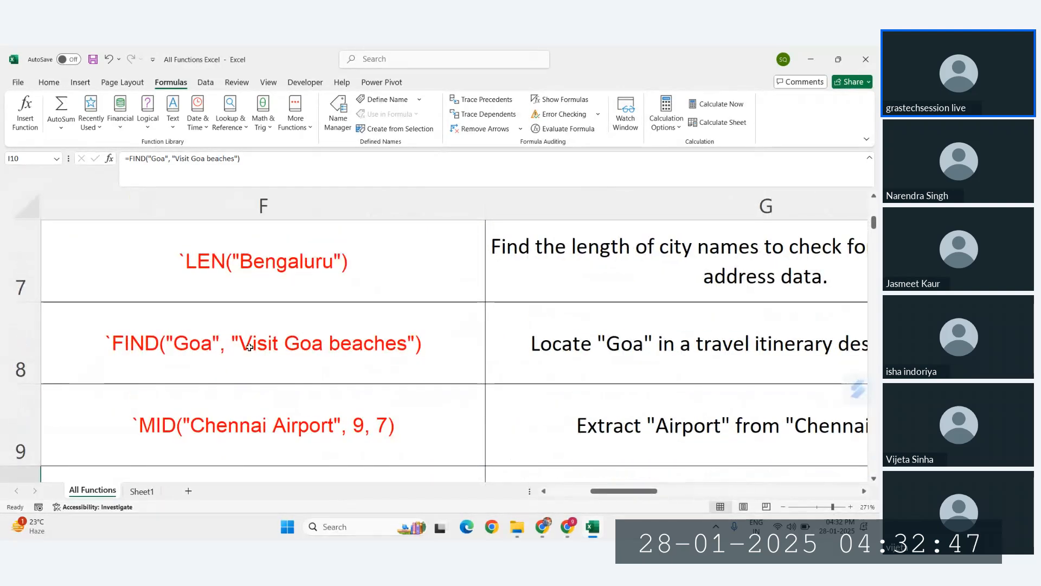
{"action": "left_click", "coordinate": [294, 347]}
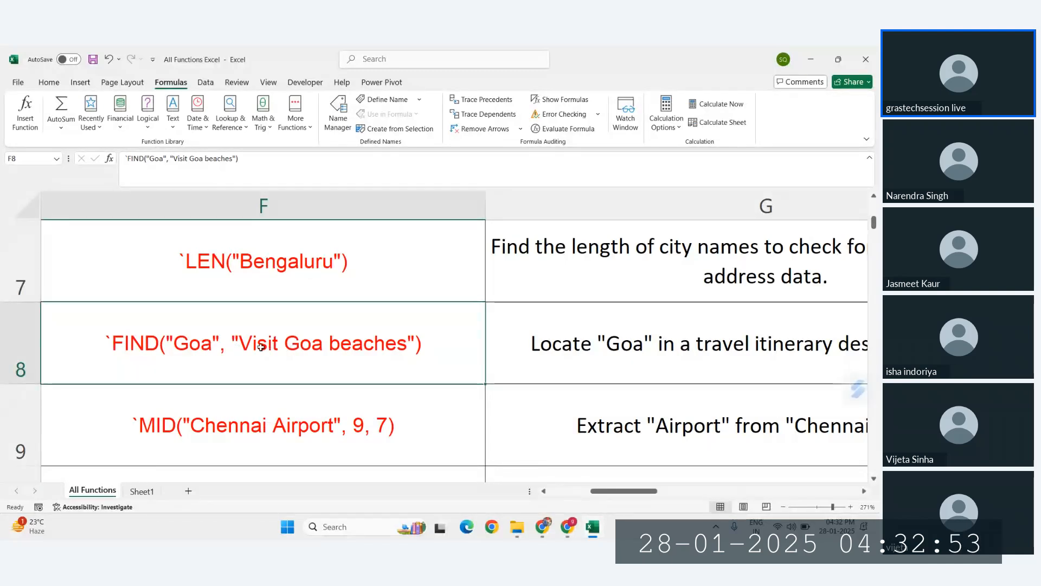
{"action": "scroll", "coordinate": [266, 347], "scroll_direction": "down", "scroll_amount": 6}
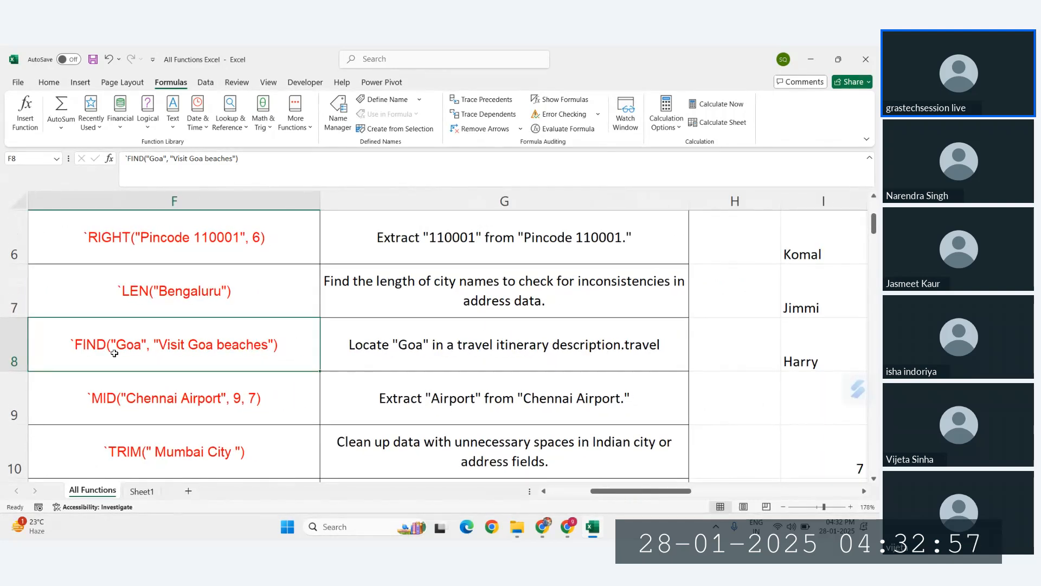
{"action": "scroll", "coordinate": [114, 353], "scroll_direction": "down", "scroll_amount": 4}
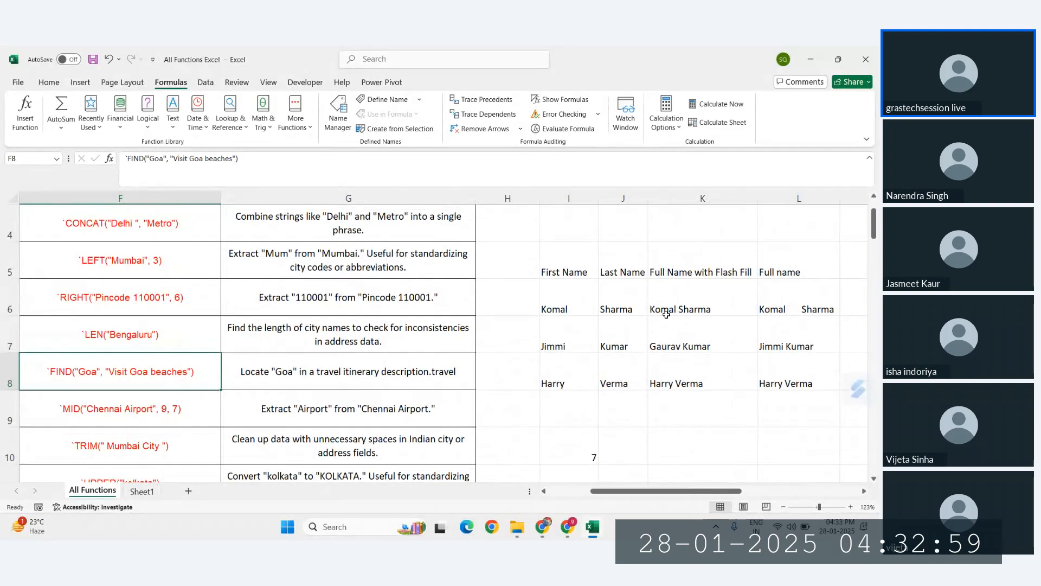
{"action": "scroll", "coordinate": [666, 312], "scroll_direction": "down", "scroll_amount": 1}
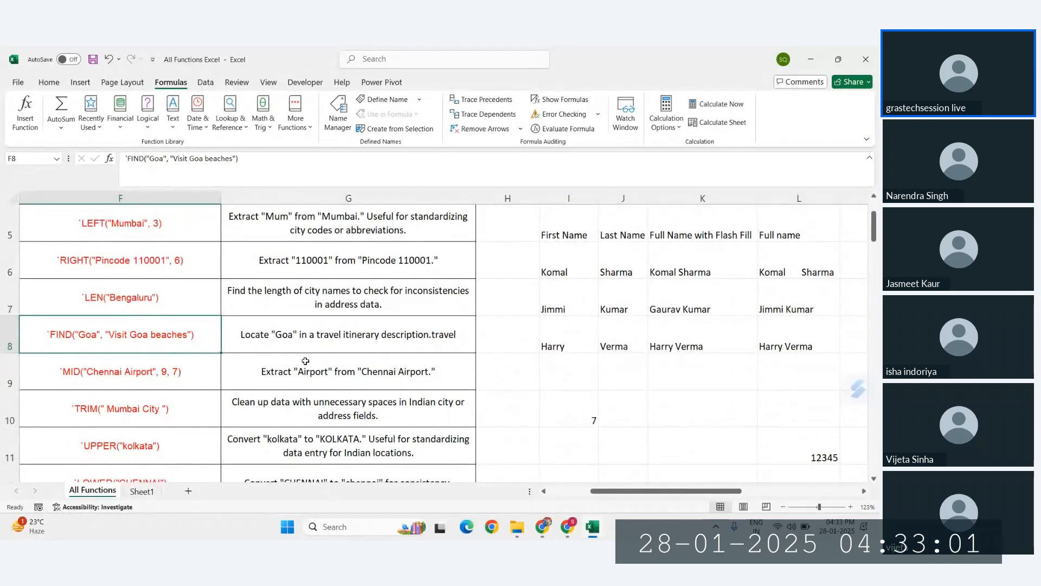
- Edit the FIND formula in I10 so that it searches the text "Visit Goa every month" for "Goa"
{"action": "left_click", "coordinate": [266, 340]}
{"action": "scroll", "coordinate": [723, 381], "scroll_direction": "right", "scroll_amount": 2}
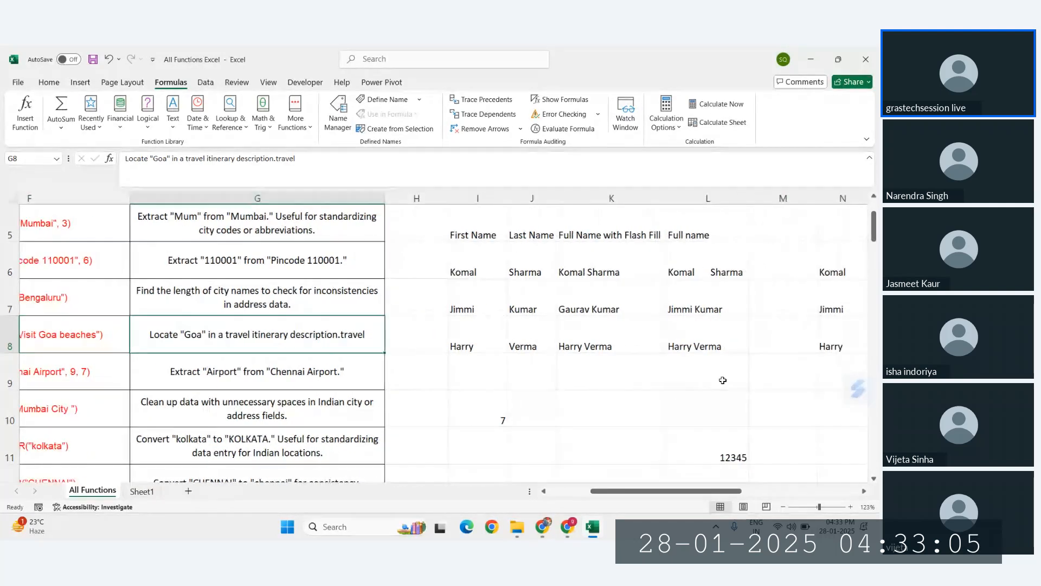
{"action": "scroll", "coordinate": [723, 381], "scroll_direction": "down", "scroll_amount": 2}
{"action": "scroll", "coordinate": [723, 381], "scroll_direction": "left", "scroll_amount": 2}
{"action": "scroll", "coordinate": [650, 353], "scroll_direction": "up", "scroll_amount": 1}
{"action": "left_click", "coordinate": [589, 302]}
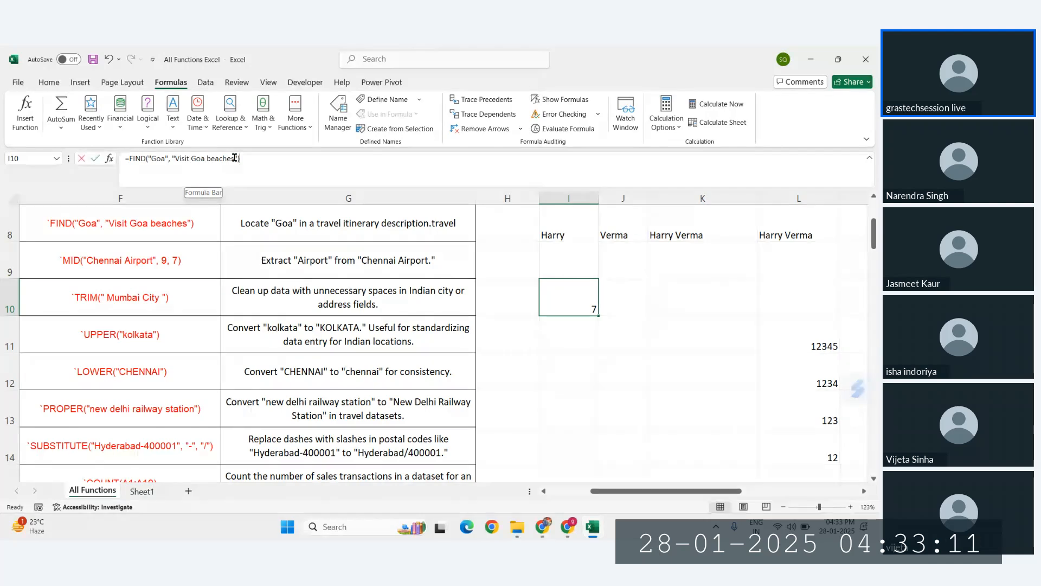
{"action": "left_click", "coordinate": [230, 157]}
{"action": "key", "text": "BackSpace"}
{"action": "key", "text": "BackSpace"}
{"action": "key", "text": "BackSpace"}
{"action": "key", "text": "BackSpace"}
{"action": "key", "text": "BackSpace"}
{"action": "key", "text": "BackSpace"}
{"action": "key", "text": "BackSpace"}
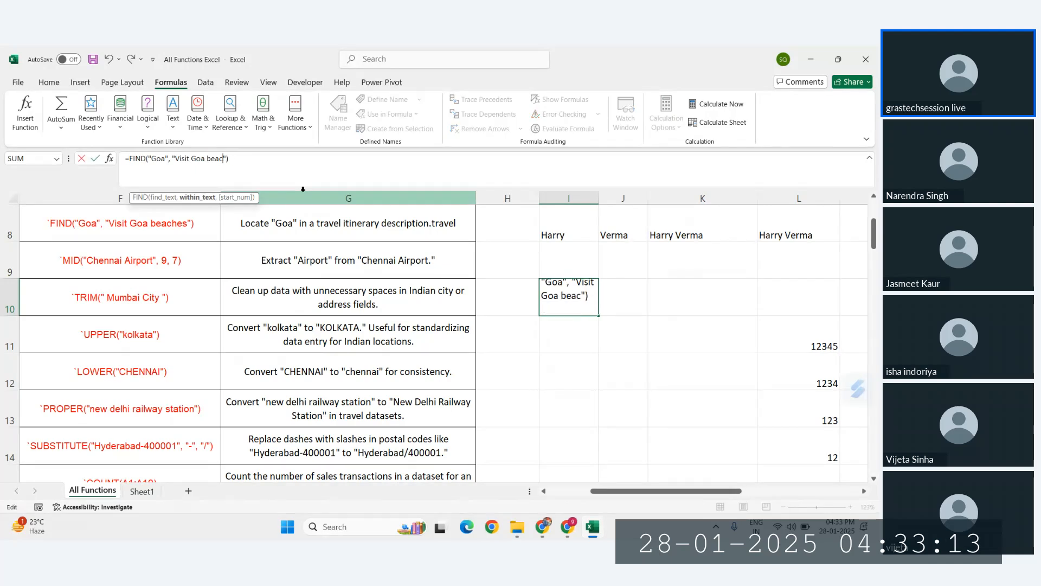
{"action": "type", "text": "eve"}
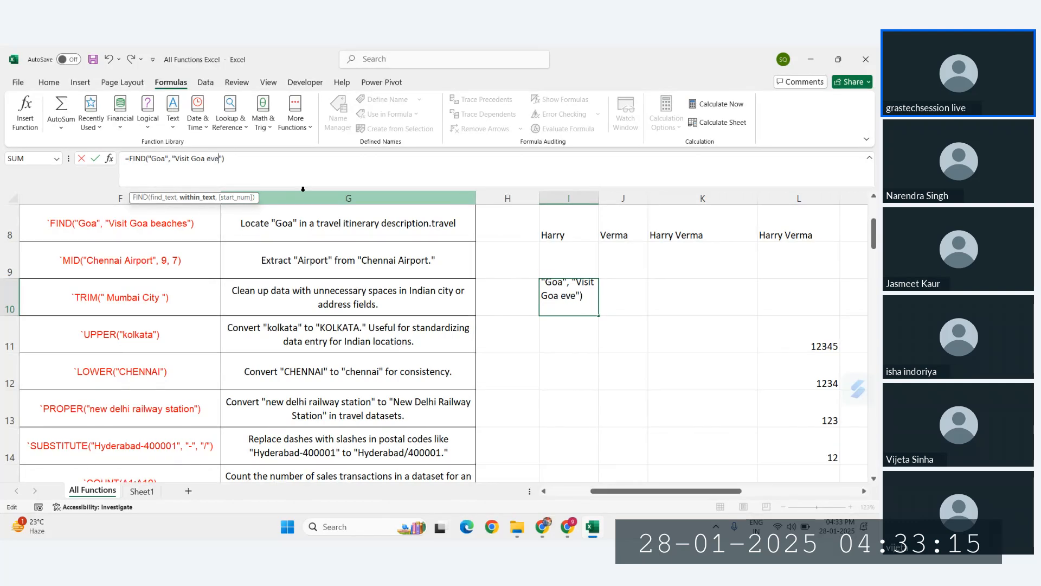
{"action": "type", "text": "ry month"}
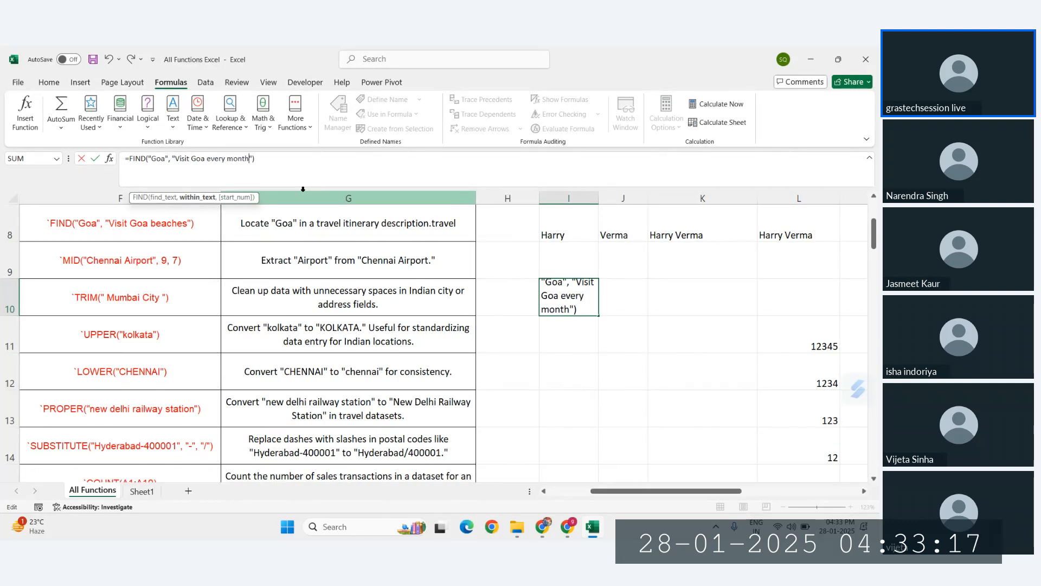
{"action": "key", "text": "Return"}
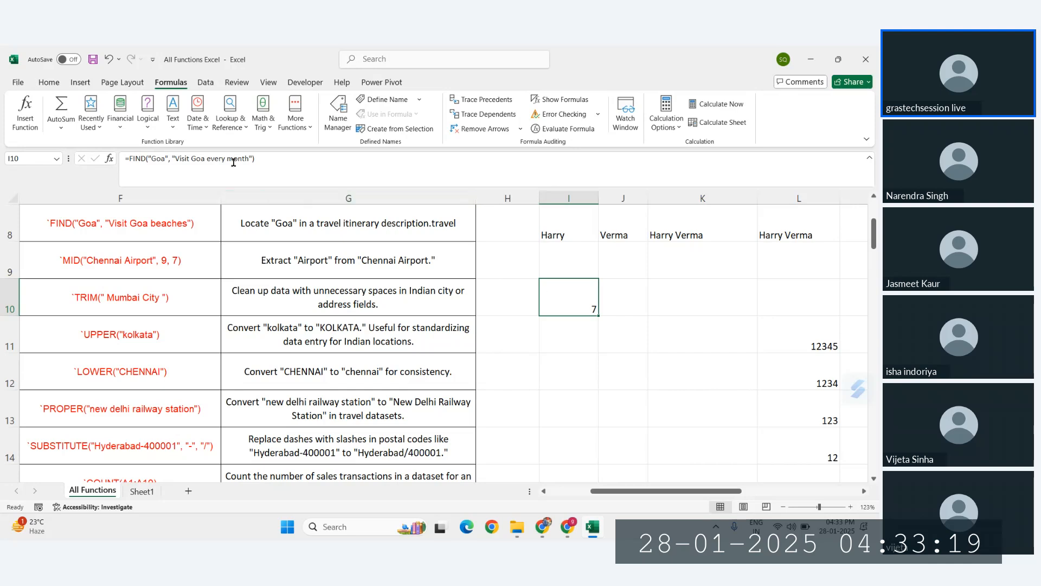
- Misspell the searched text in I10 as "Visit Gooa every month" and inspect the formula's arguments inside the cell
{"action": "left_click", "coordinate": [199, 158]}
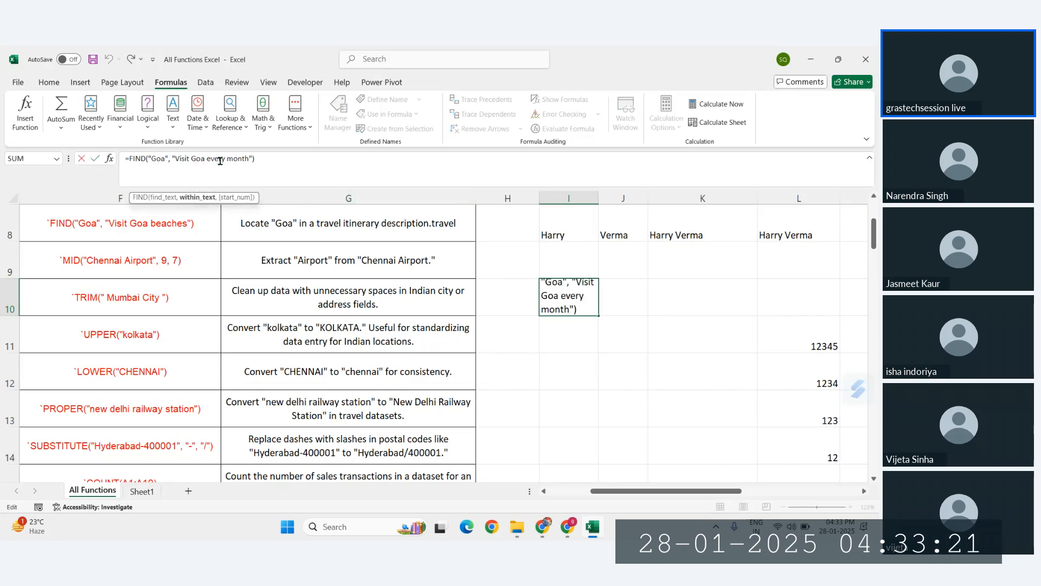
{"action": "type", "text": "o"}
{"action": "key", "text": "ctrl+Return"}
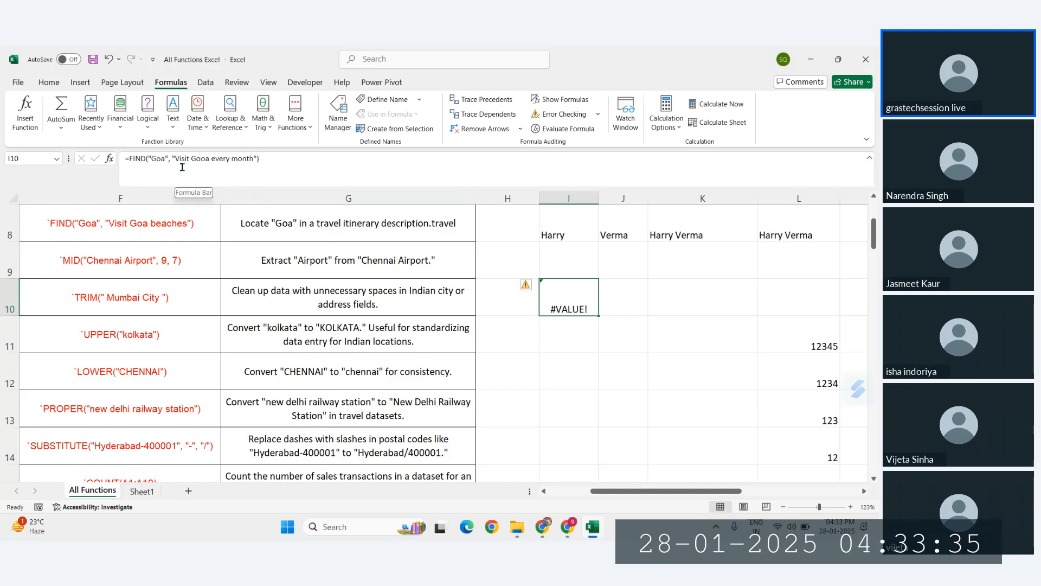
{"action": "left_click", "coordinate": [152, 159]}
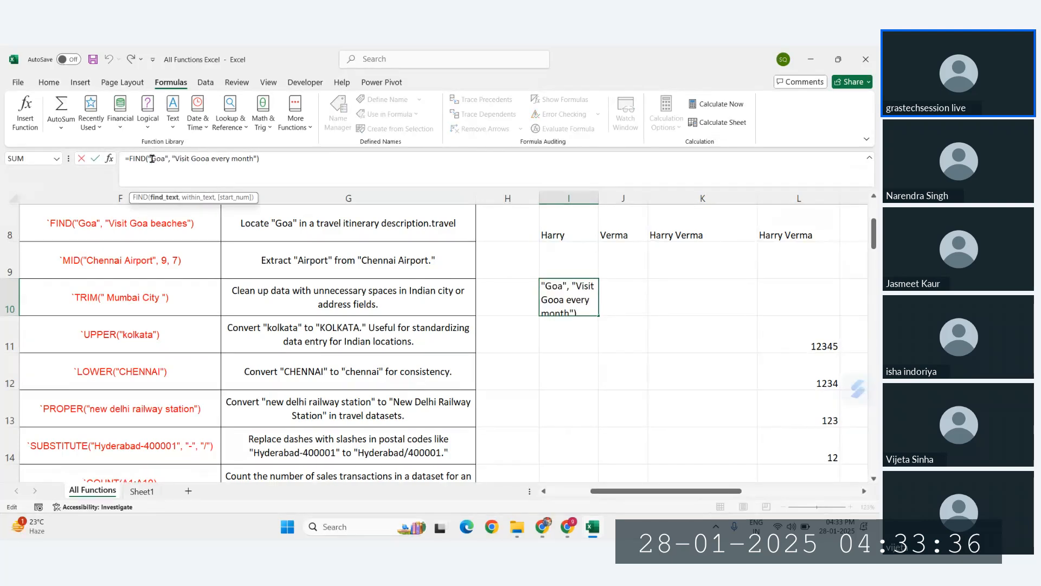
{"action": "left_click", "coordinate": [577, 295]}
{"action": "double_click", "coordinate": [577, 294]}
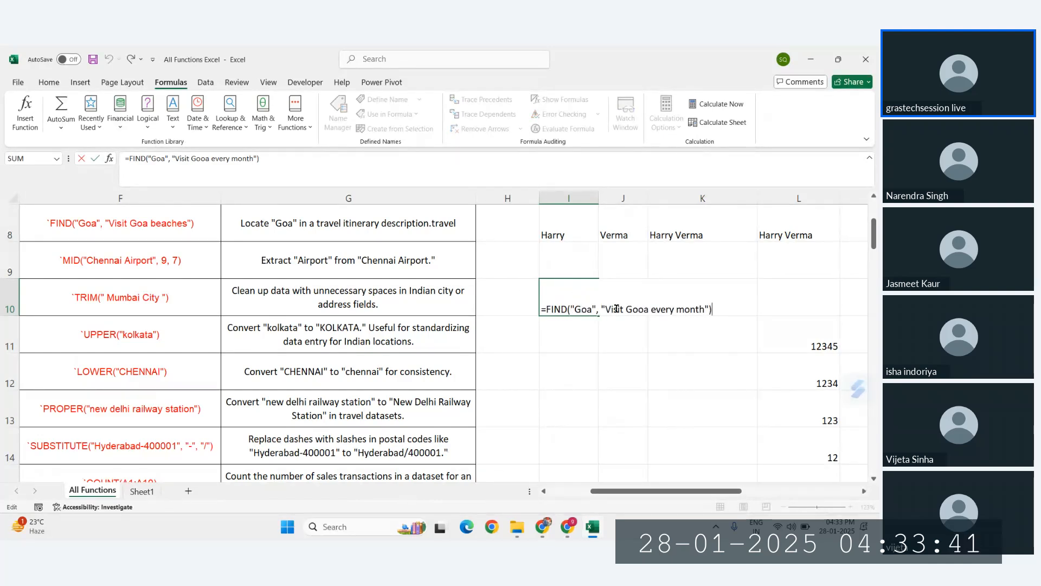
{"action": "left_click_drag", "start_coordinate": [614, 309], "coordinate": [683, 309]}
{"action": "left_click", "coordinate": [651, 313]}
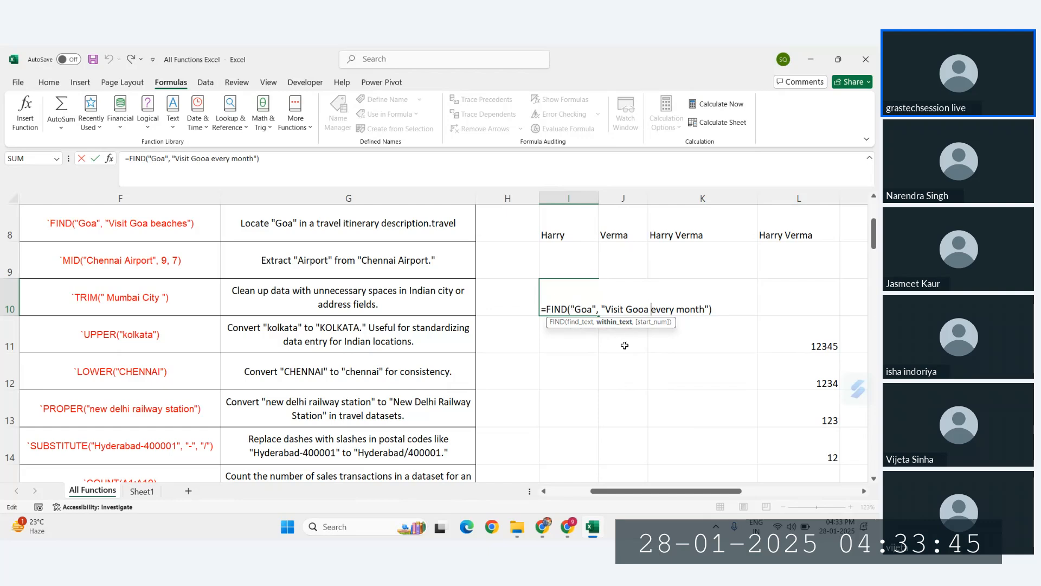
{"action": "key", "text": "Return"}
- Correct the spelling in I10 so the formula reads =FIND("Goa", "Visit Goa every month")
{"action": "left_click", "coordinate": [586, 302]}
{"action": "left_click", "coordinate": [203, 159]}
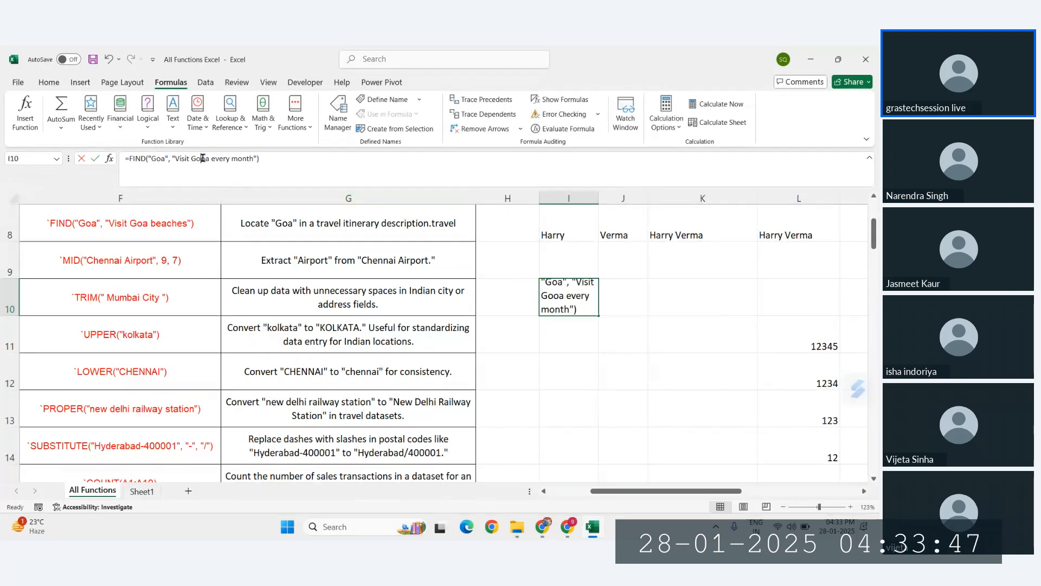
{"action": "key", "text": "BackSpace"}
{"action": "key", "text": "Return"}
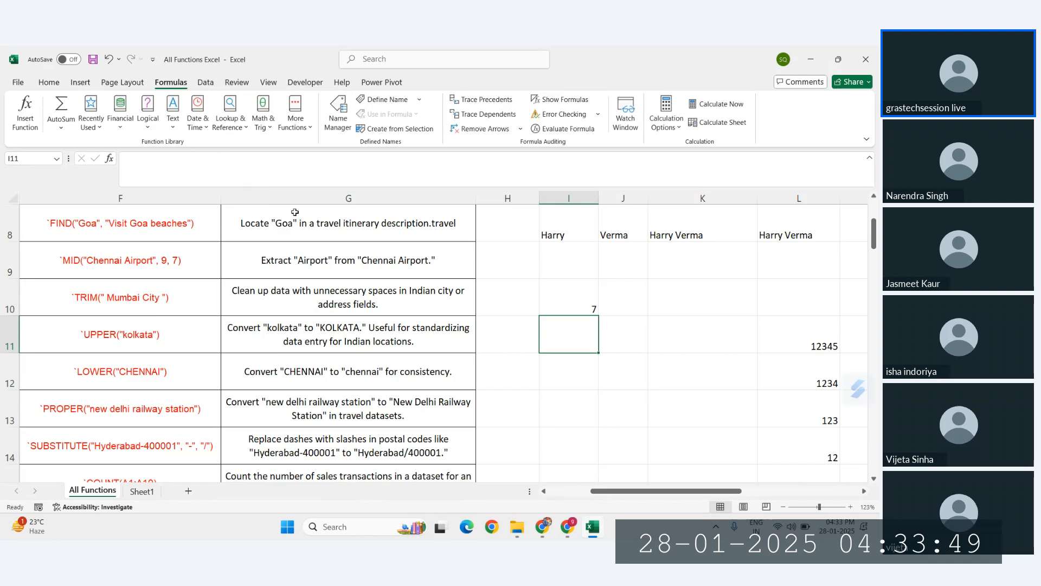
- Look over the remaining text function examples and review the FIND formula in I10 inside its cell
{"action": "scroll", "coordinate": [344, 305], "scroll_direction": "left", "scroll_amount": 1}
{"action": "scroll", "coordinate": [345, 306], "scroll_direction": "left", "scroll_amount": 1}
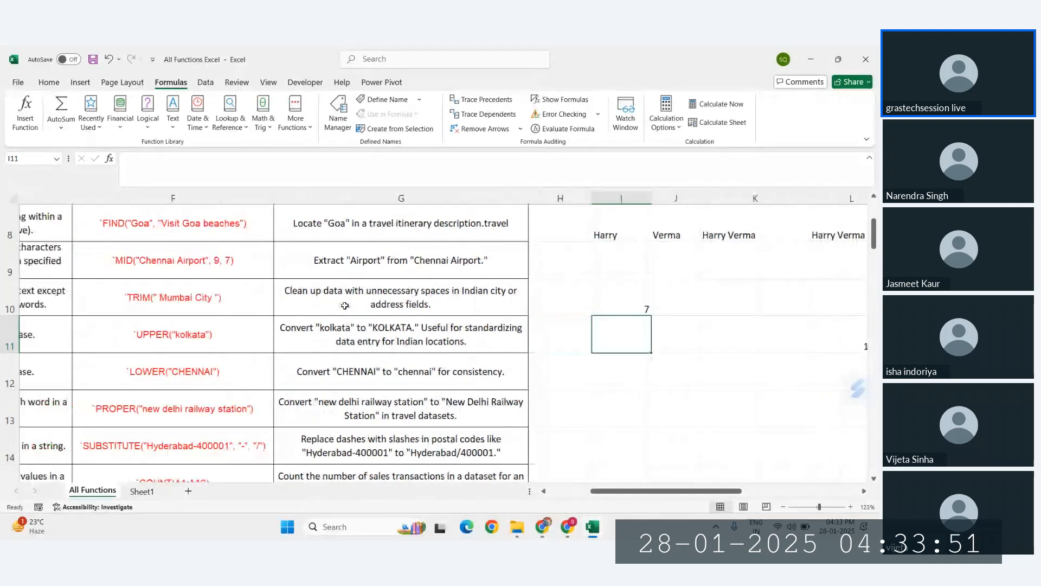
{"action": "scroll", "coordinate": [344, 305], "scroll_direction": "right", "scroll_amount": 1}
{"action": "scroll", "coordinate": [388, 338], "scroll_direction": "down", "scroll_amount": 1}
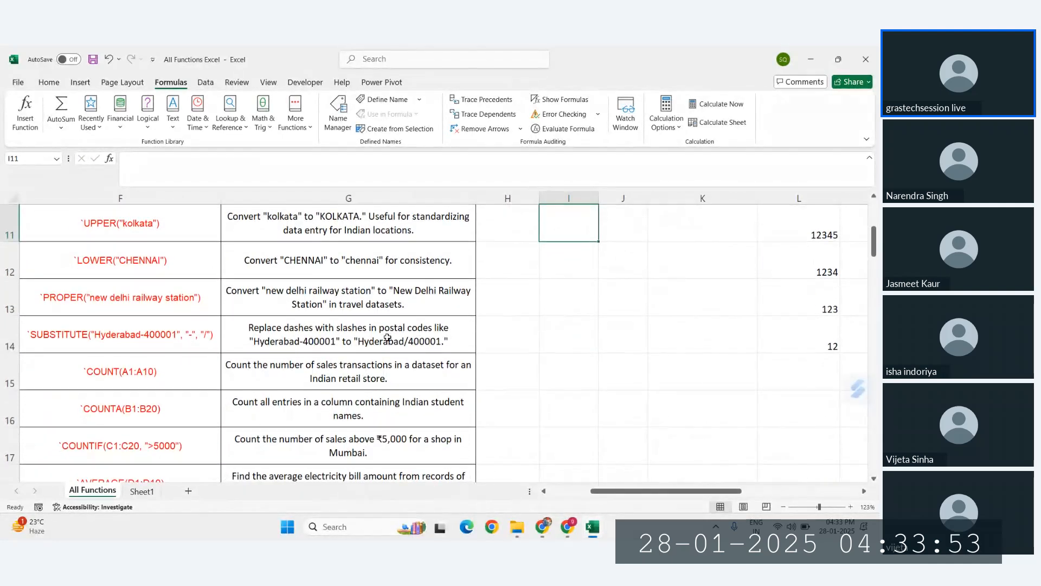
{"action": "scroll", "coordinate": [598, 355], "scroll_direction": "up", "scroll_amount": 1}
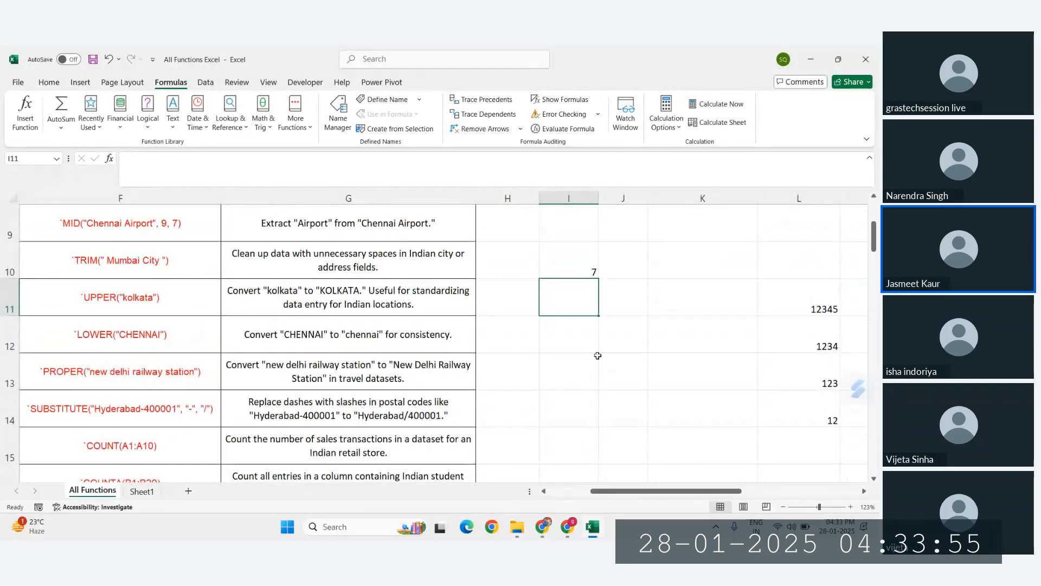
{"action": "left_click", "coordinate": [569, 343]}
{"action": "left_click", "coordinate": [580, 254]}
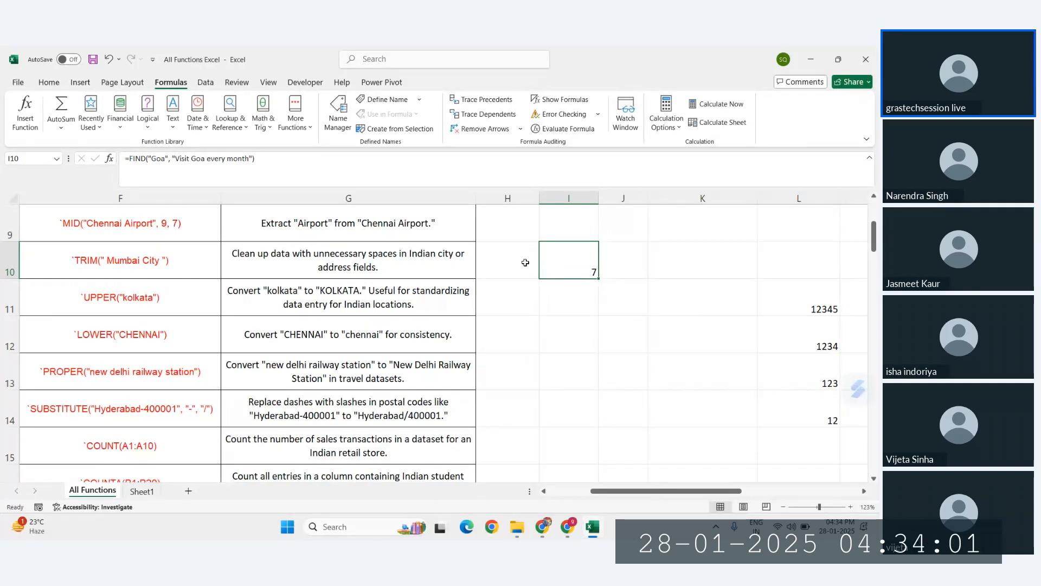
{"action": "double_click", "coordinate": [546, 264]}
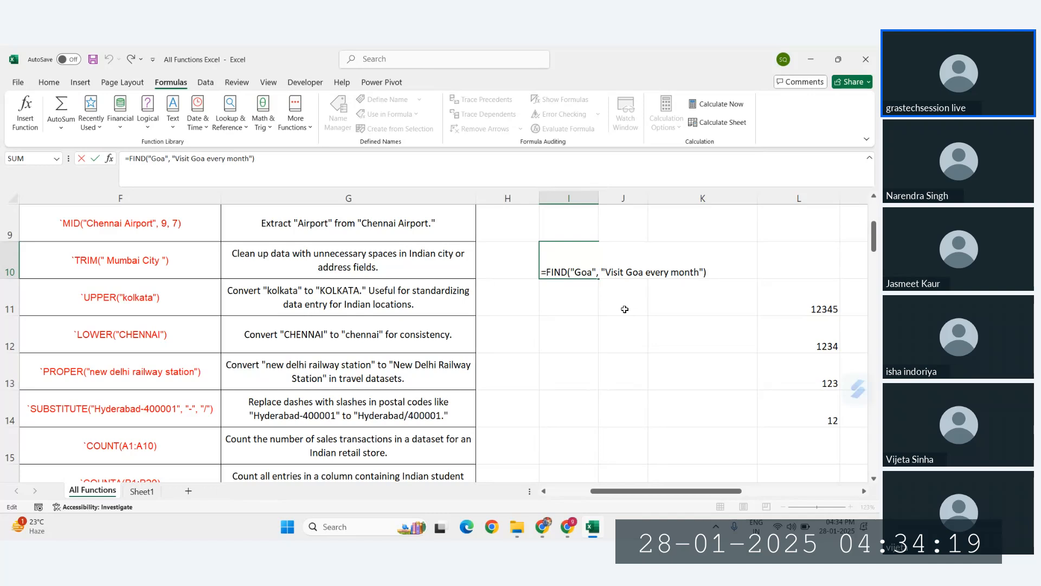
{"action": "key", "text": "ctrl+Return"}
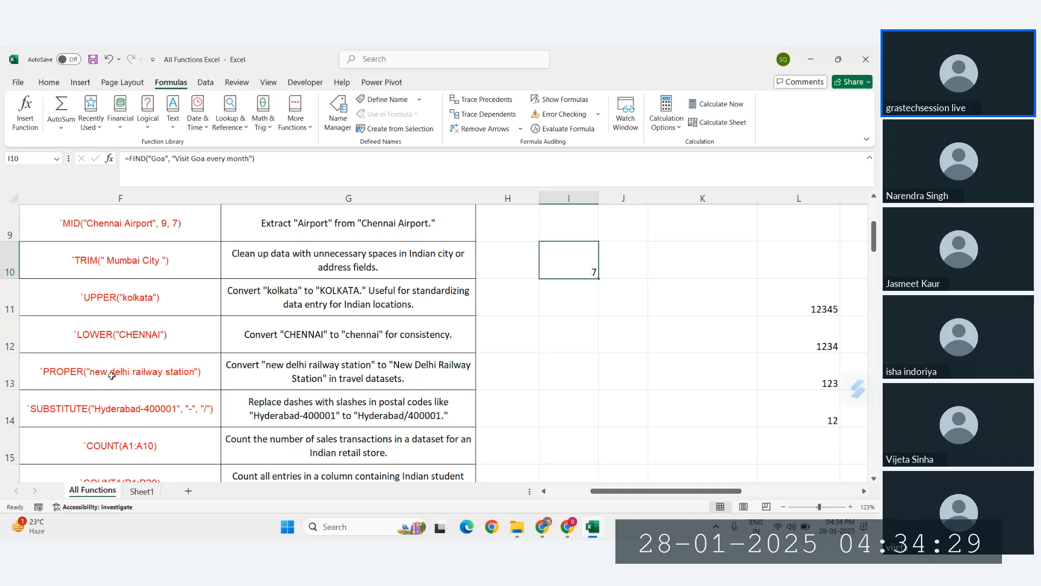
{"action": "scroll", "coordinate": [261, 337], "scroll_direction": "up", "scroll_amount": 1}
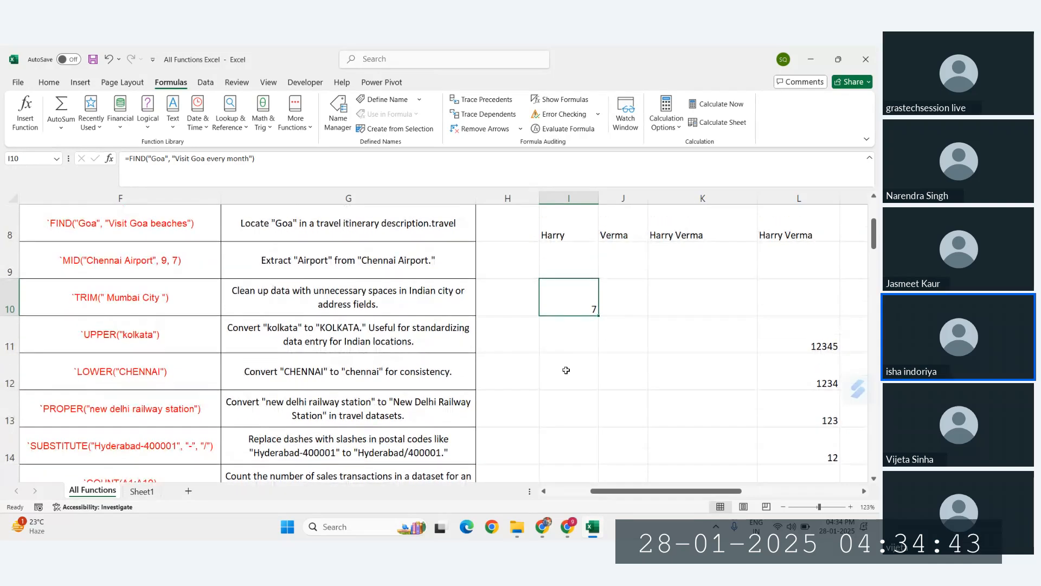
{"action": "scroll", "coordinate": [270, 331], "scroll_direction": "down", "scroll_amount": 1}
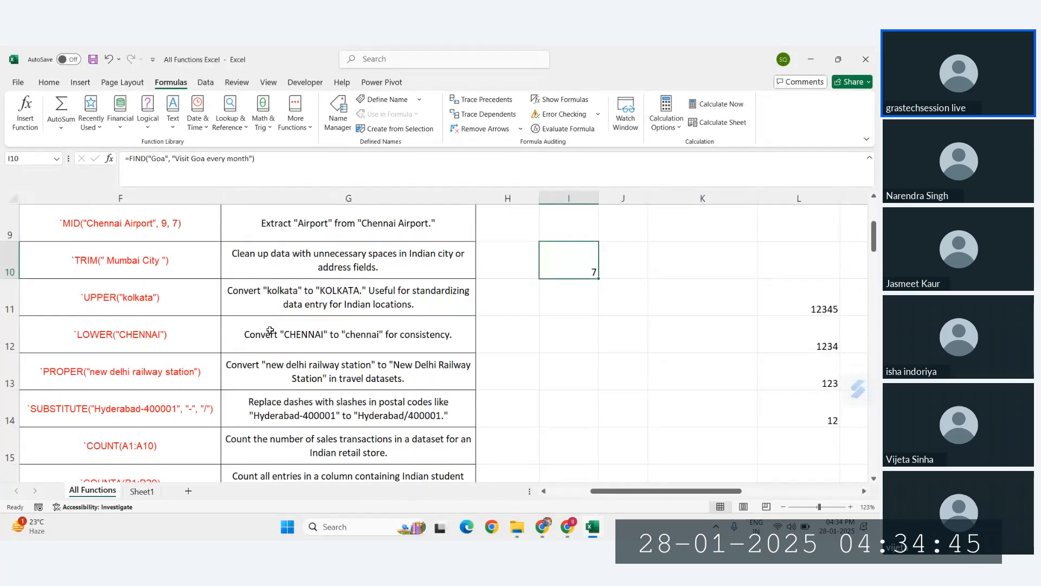
- Zoom out on the function list and highlight the text function names in D2:D42 to survey that section
{"action": "scroll", "coordinate": [270, 330], "scroll_direction": "down", "scroll_amount": 2}
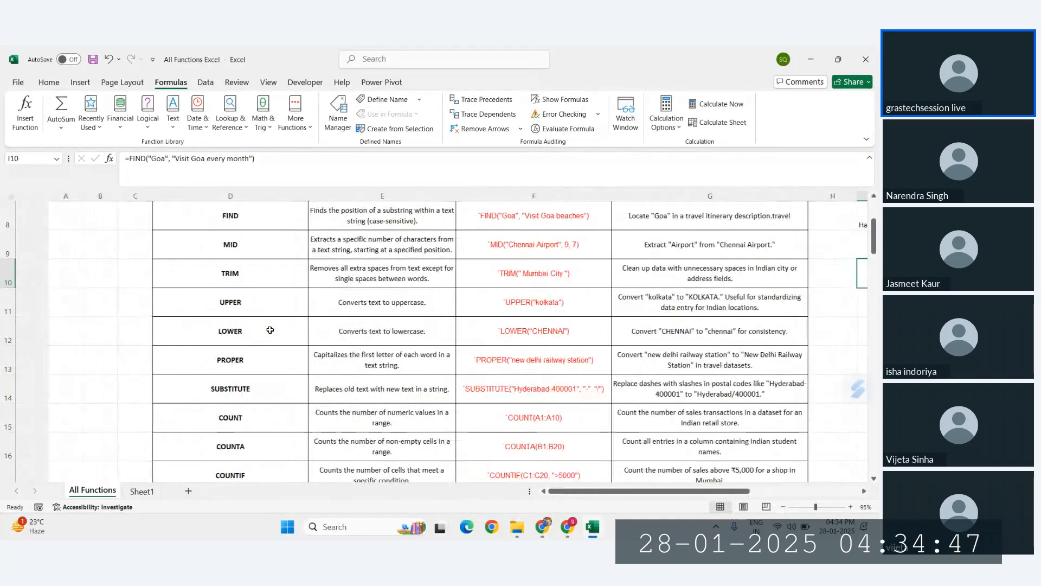
{"action": "scroll", "coordinate": [271, 330], "scroll_direction": "up", "scroll_amount": 3}
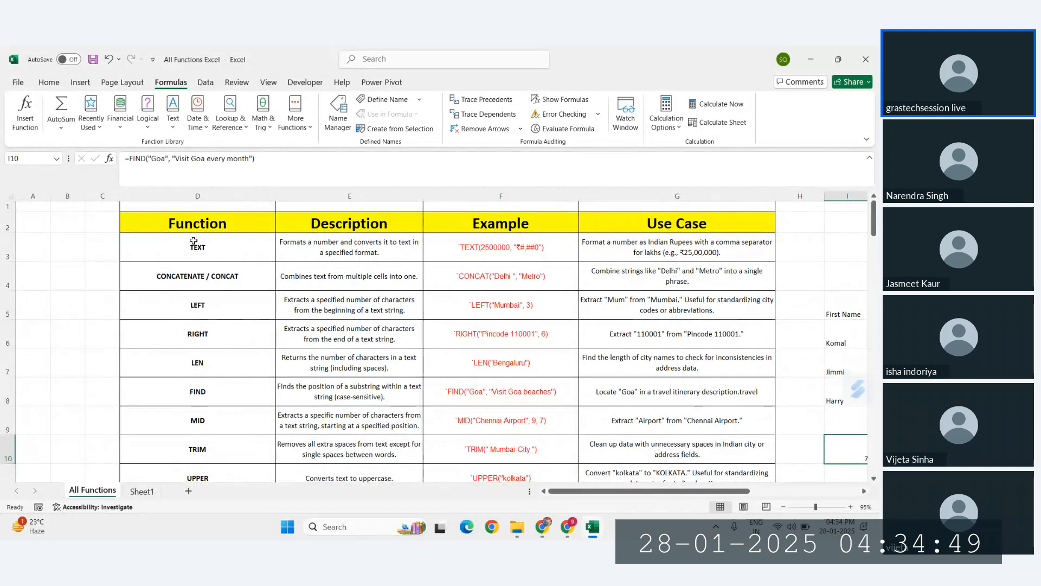
{"action": "left_click", "coordinate": [194, 241]}
{"action": "left_click", "coordinate": [199, 224]}
{"action": "key", "text": "ctrl+shift+Down"}
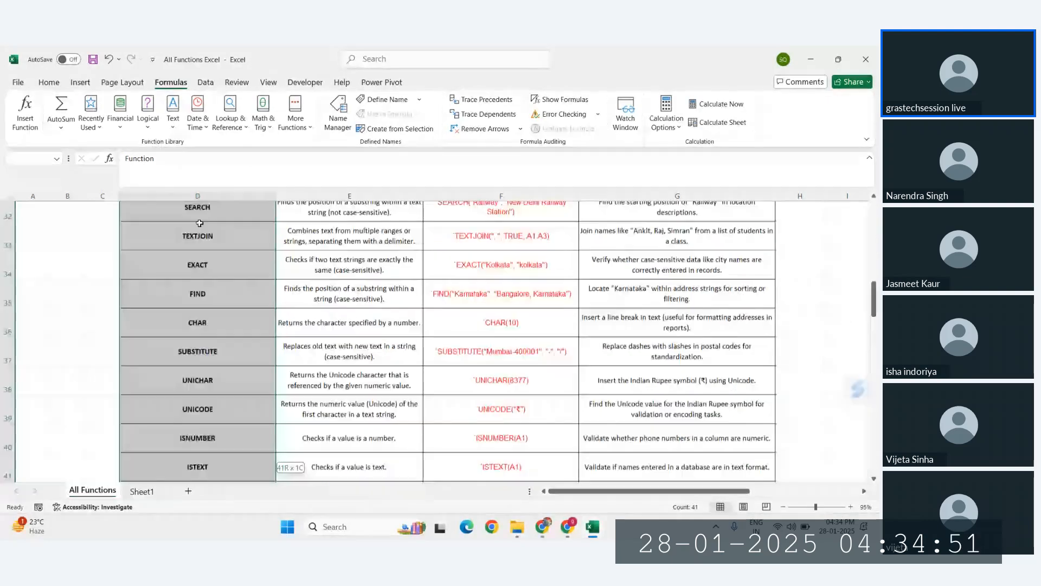
{"action": "scroll", "coordinate": [212, 374], "scroll_direction": "down", "scroll_amount": 2}
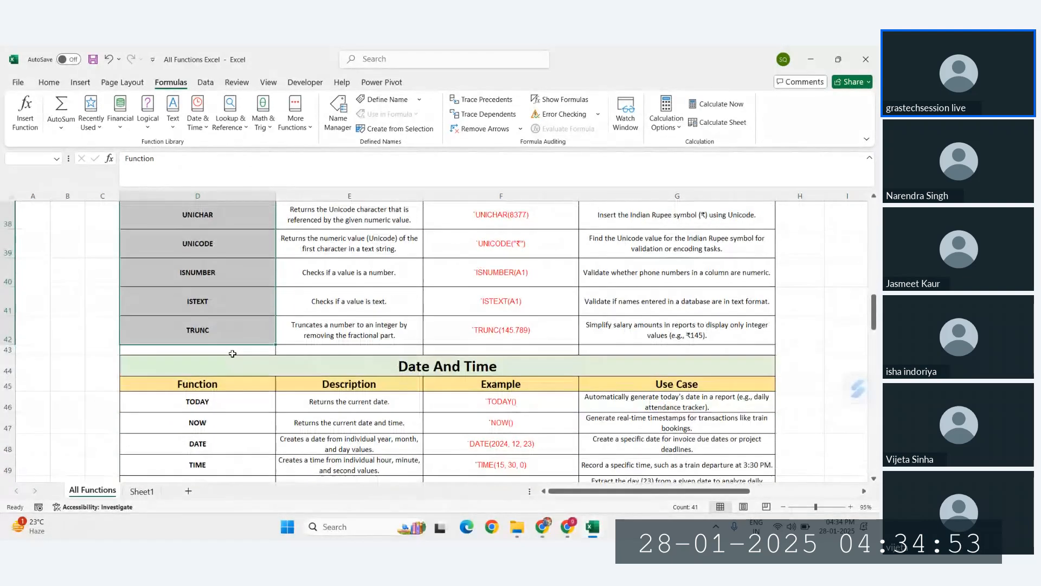
- Highlight the Date And Time function names in D45:D64 to survey that section
{"action": "left_click", "coordinate": [222, 385]}
{"action": "left_click_drag", "start_coordinate": [220, 385], "coordinate": [260, 412]}
{"action": "scroll", "coordinate": [543, 451], "scroll_direction": "down", "scroll_amount": 1}
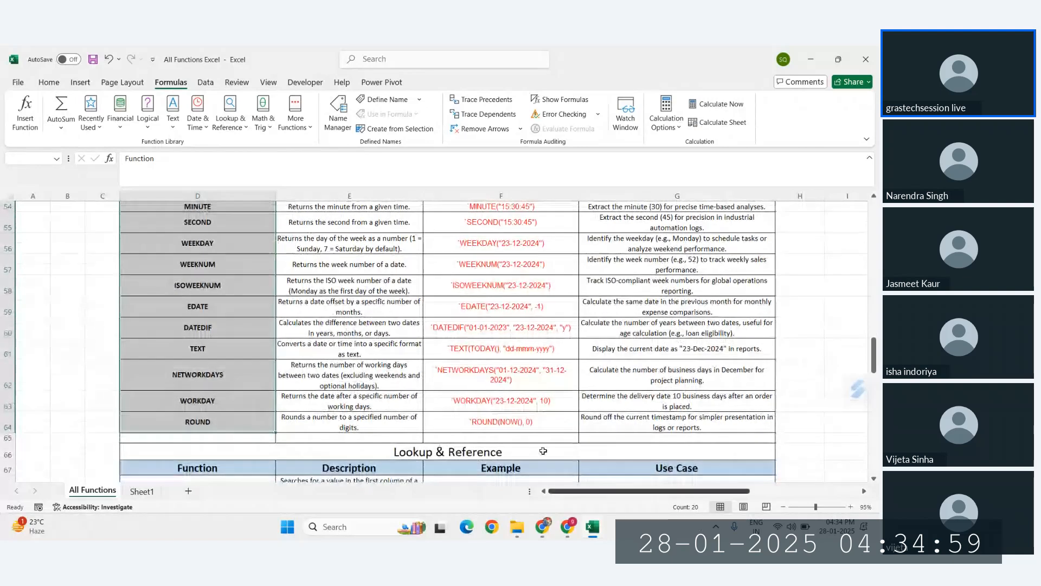
- Highlight the Lookup & Reference function names in D67:D85, from the header through SORT
{"action": "scroll", "coordinate": [544, 451], "scroll_direction": "down", "scroll_amount": 3}
{"action": "left_click", "coordinate": [204, 278]}
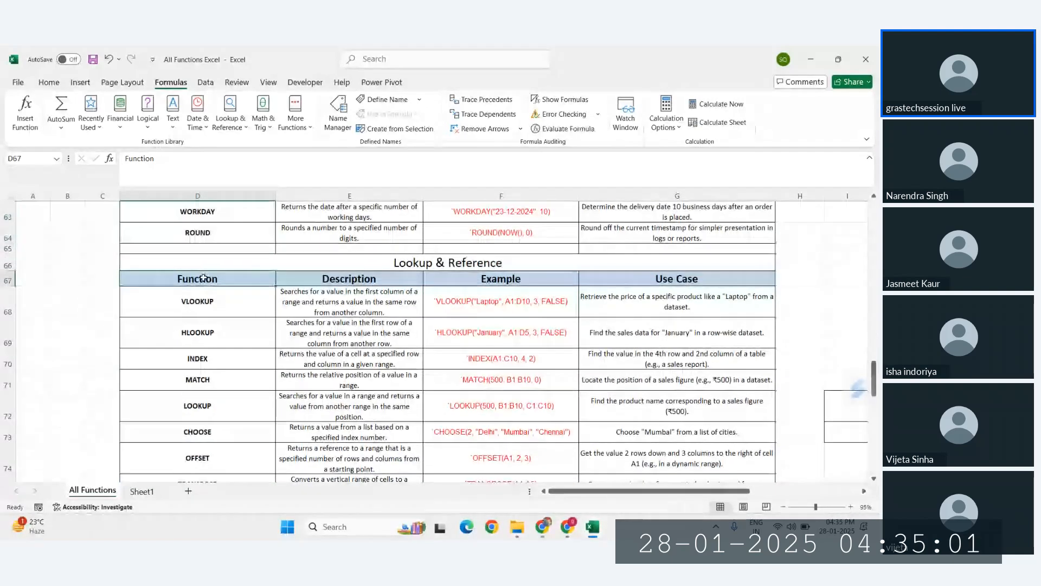
{"action": "key", "text": "ctrl+shift+End"}
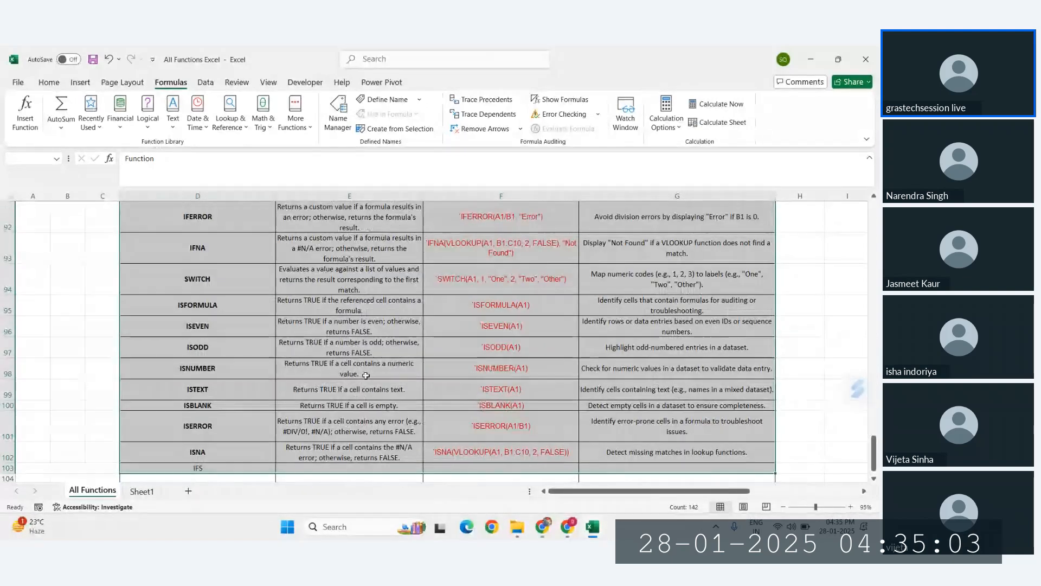
{"action": "scroll", "coordinate": [302, 400], "scroll_direction": "up", "scroll_amount": 7}
{"action": "scroll", "coordinate": [302, 400], "scroll_direction": "down", "scroll_amount": 2}
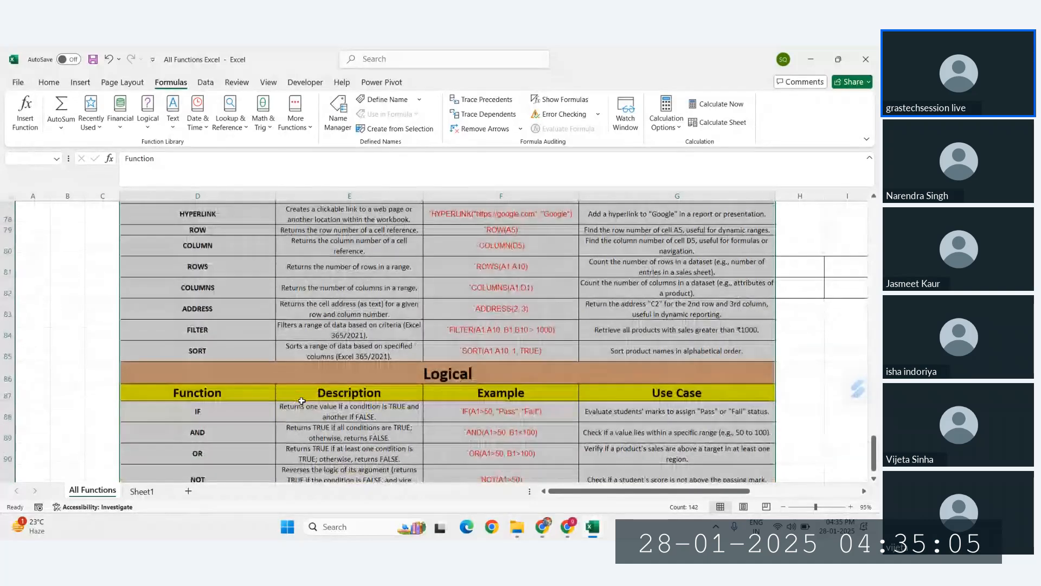
{"action": "scroll", "coordinate": [301, 400], "scroll_direction": "up", "scroll_amount": 9}
{"action": "scroll", "coordinate": [302, 401], "scroll_direction": "down", "scroll_amount": 4}
{"action": "left_click", "coordinate": [188, 310]}
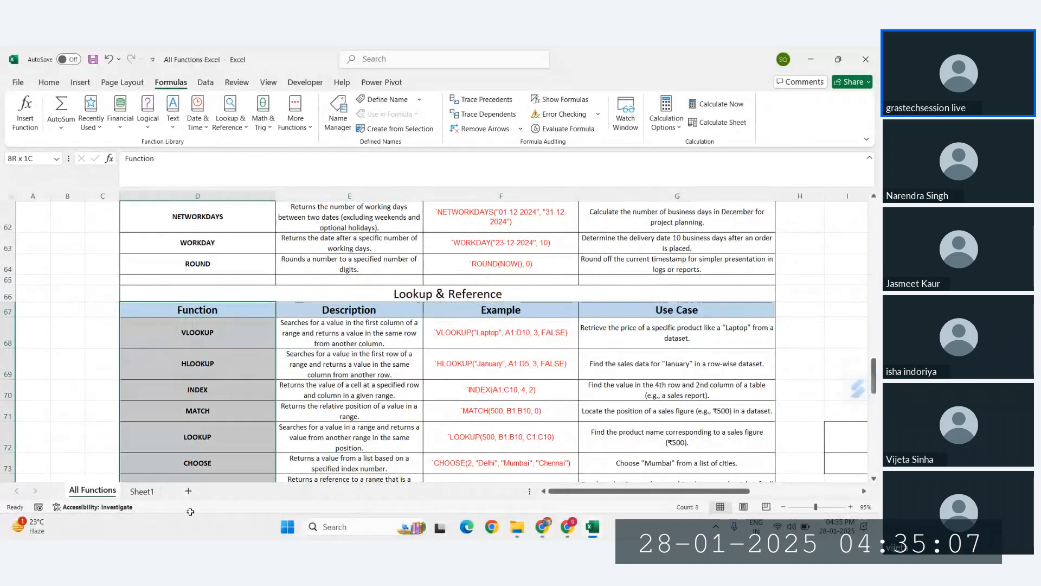
{"action": "left_click_drag", "start_coordinate": [191, 511], "coordinate": [191, 318]}
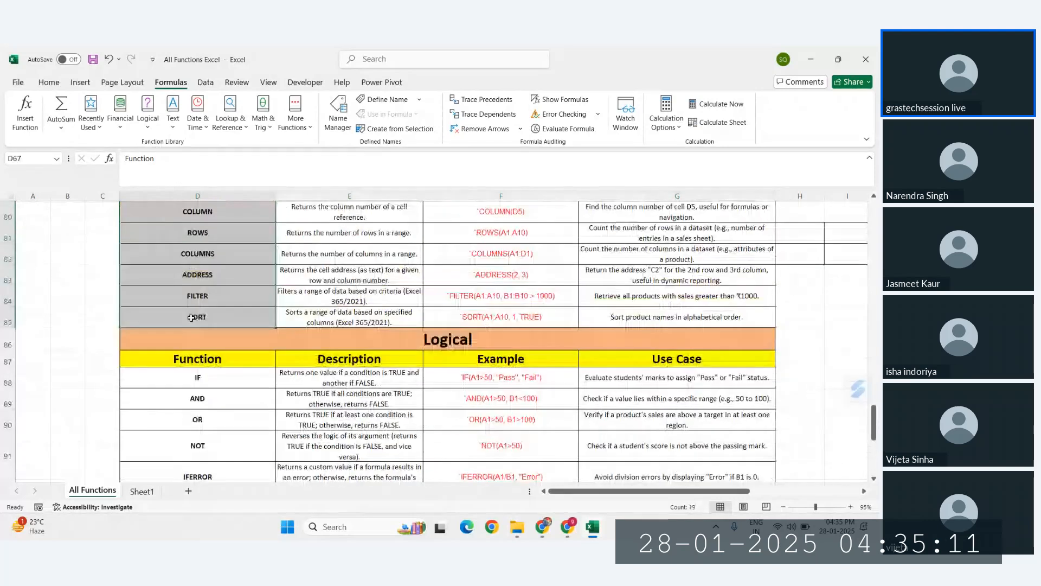
- Highlight the Logical function names in D88:D102, from IF through ISNA, and return to the text functions
{"action": "scroll", "coordinate": [191, 318], "scroll_direction": "down", "scroll_amount": 2}
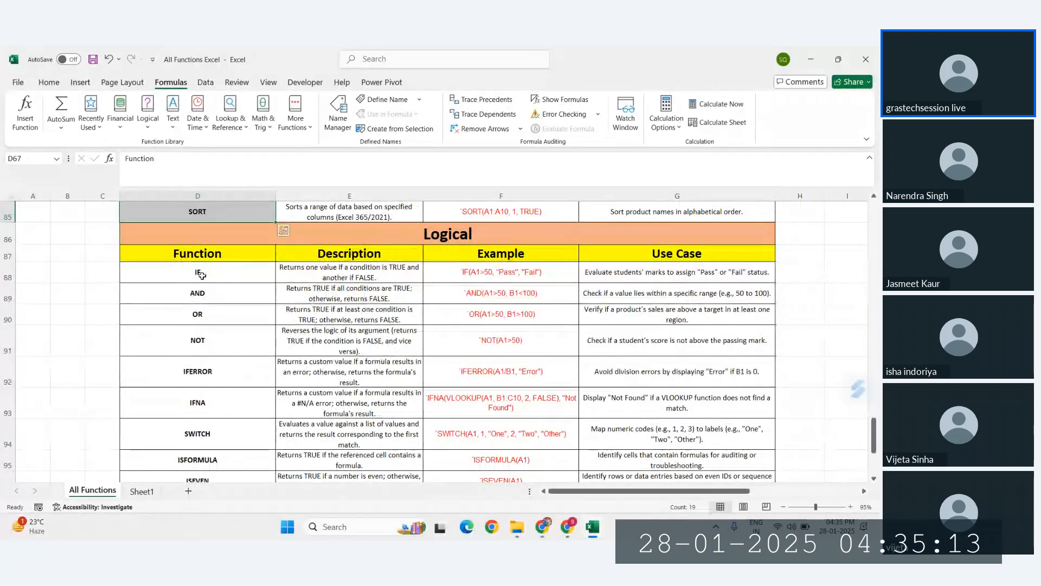
{"action": "left_click_drag", "start_coordinate": [198, 272], "coordinate": [212, 506]}
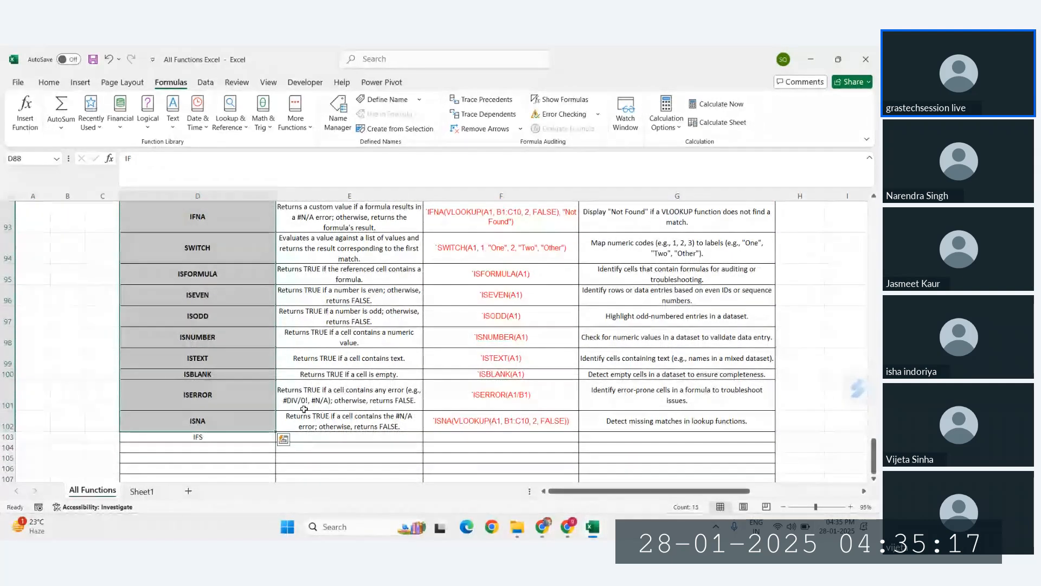
{"action": "scroll", "coordinate": [410, 370], "scroll_direction": "up", "scroll_amount": 4}
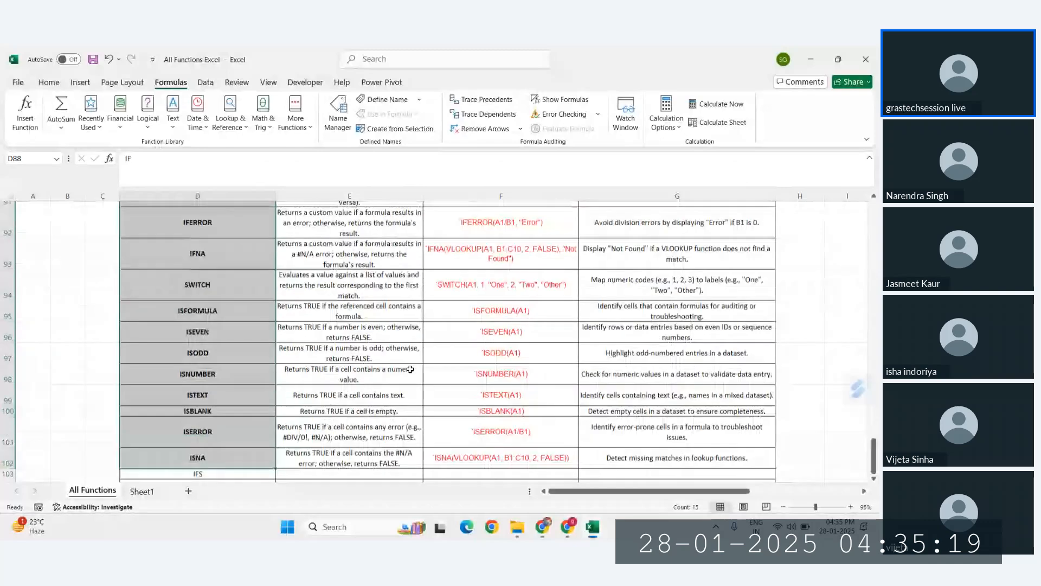
{"action": "scroll", "coordinate": [410, 369], "scroll_direction": "up", "scroll_amount": 20}
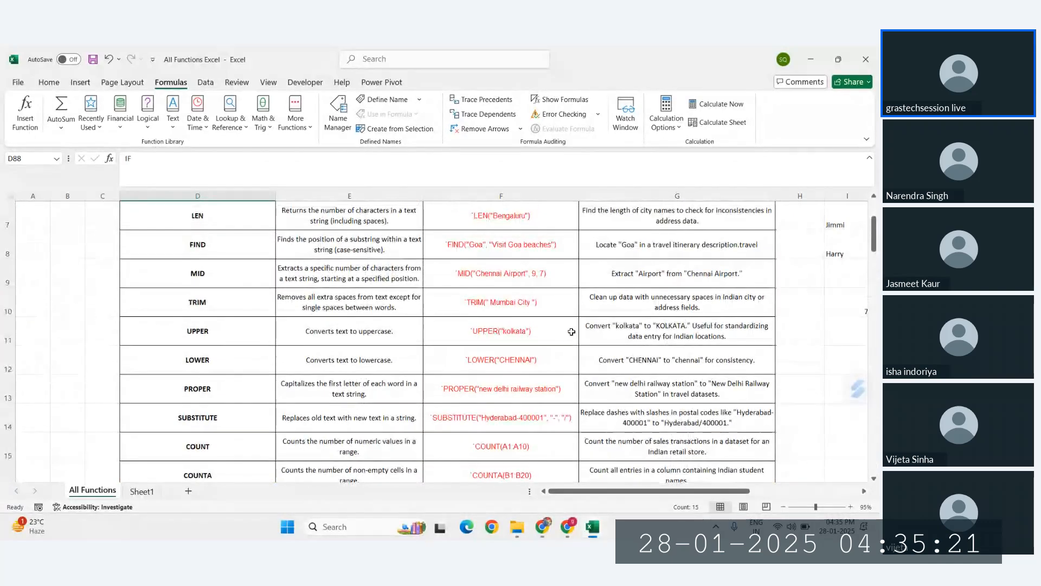
- Review the UPPER, LOWER and PROPER rows in the text function list, including the UPPER example in F11
{"action": "scroll", "coordinate": [571, 332], "scroll_direction": "right", "scroll_amount": 2}
{"action": "scroll", "coordinate": [572, 332], "scroll_direction": "right", "scroll_amount": 1}
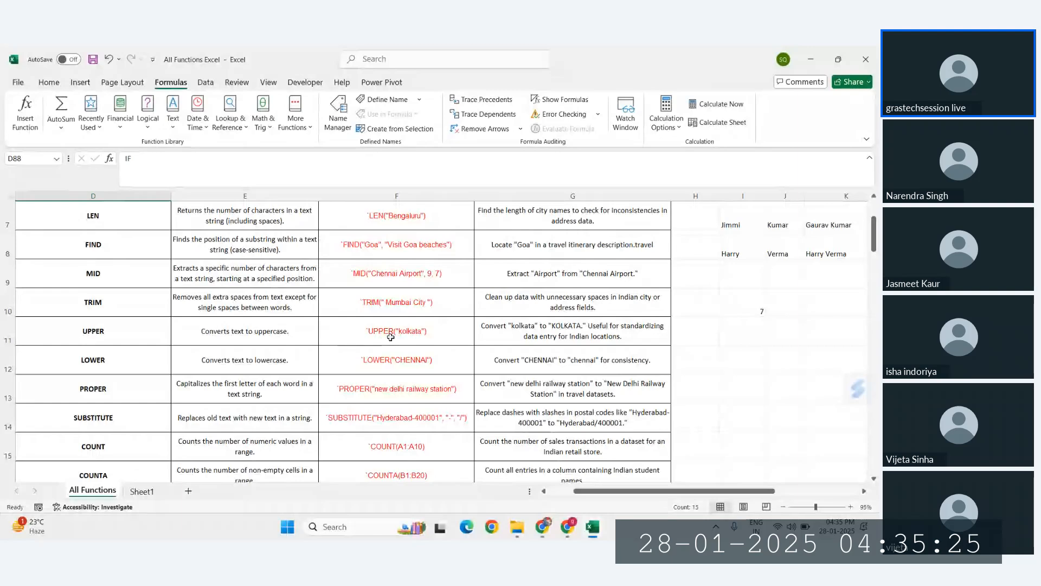
{"action": "left_click", "coordinate": [390, 337]}
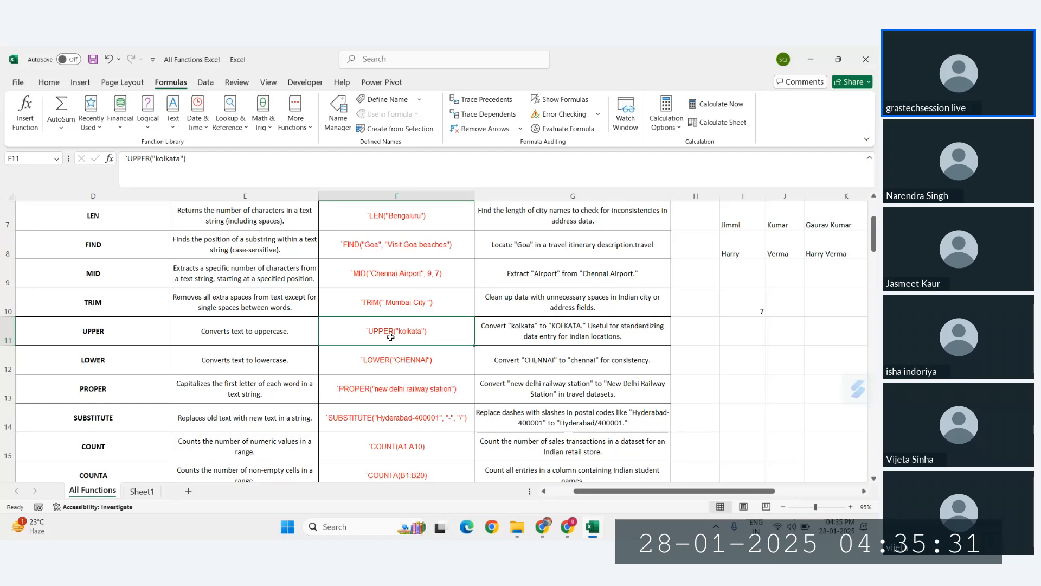
{"action": "scroll", "coordinate": [396, 333], "scroll_direction": "up", "scroll_amount": 2}
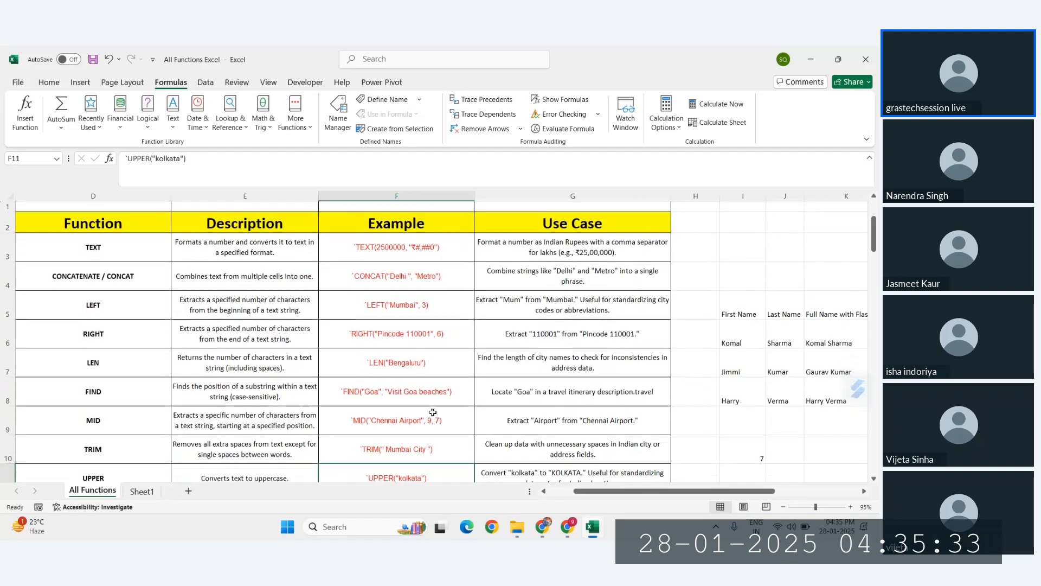
{"action": "scroll", "coordinate": [462, 355], "scroll_direction": "down", "scroll_amount": 2}
{"action": "scroll", "coordinate": [465, 360], "scroll_direction": "down", "scroll_amount": 3}
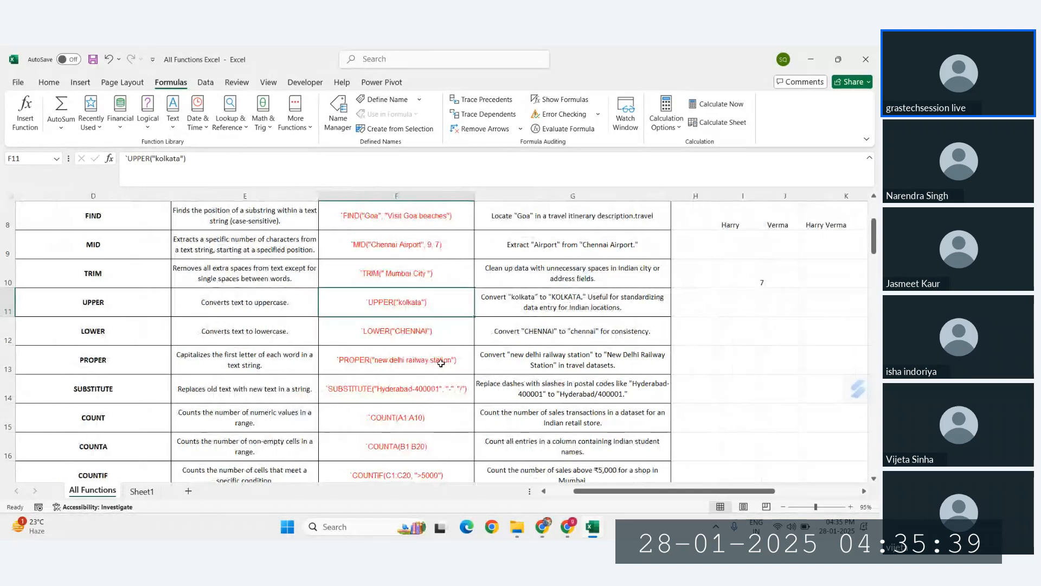
{"action": "scroll", "coordinate": [441, 363], "scroll_direction": "up", "scroll_amount": 2}
{"action": "scroll", "coordinate": [441, 363], "scroll_direction": "right", "scroll_amount": 3}
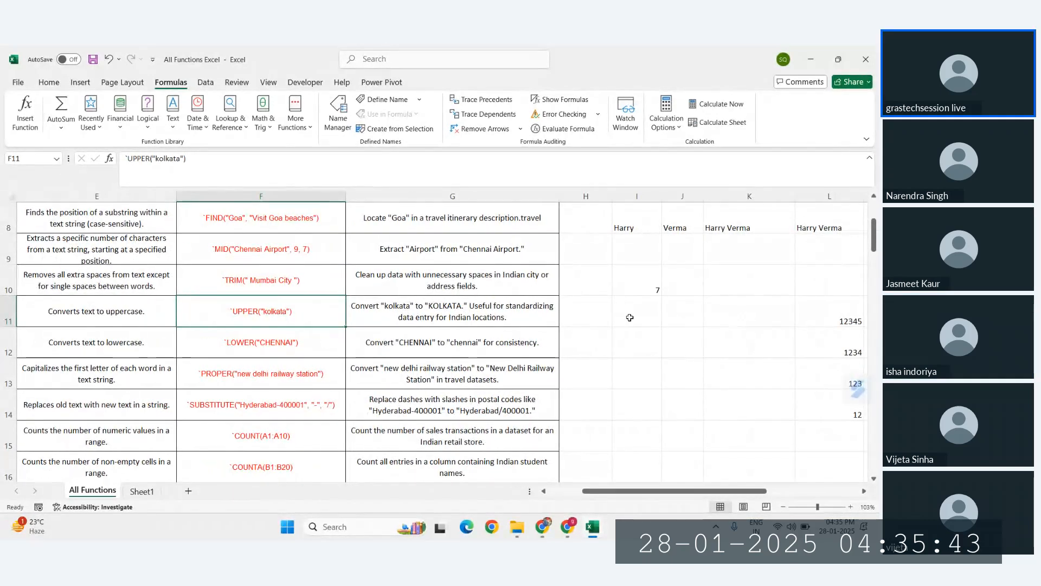
- Look over the sample name table beside the function list, checking the first-name and full-name cells in rows 6 to 8
{"action": "left_click", "coordinate": [649, 343]}
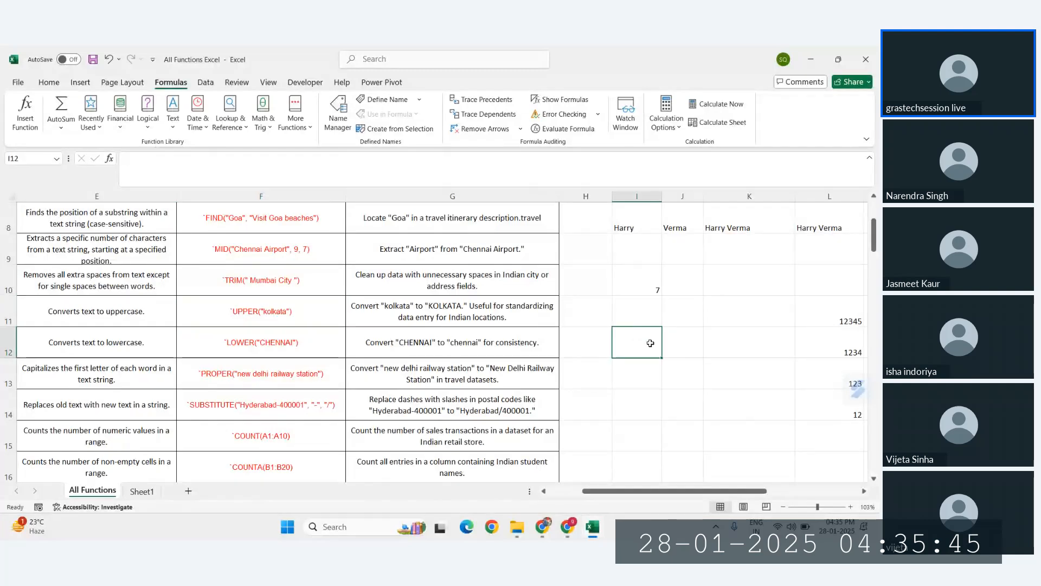
{"action": "scroll", "coordinate": [650, 343], "scroll_direction": "up", "scroll_amount": 1}
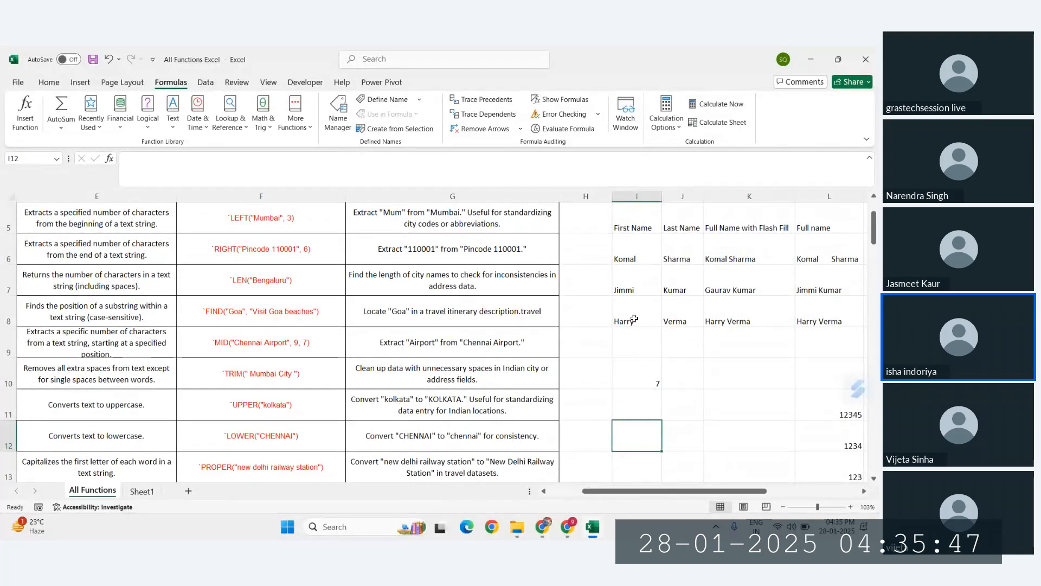
{"action": "left_click", "coordinate": [632, 321]}
{"action": "scroll", "coordinate": [632, 320], "scroll_direction": "down", "scroll_amount": 1}
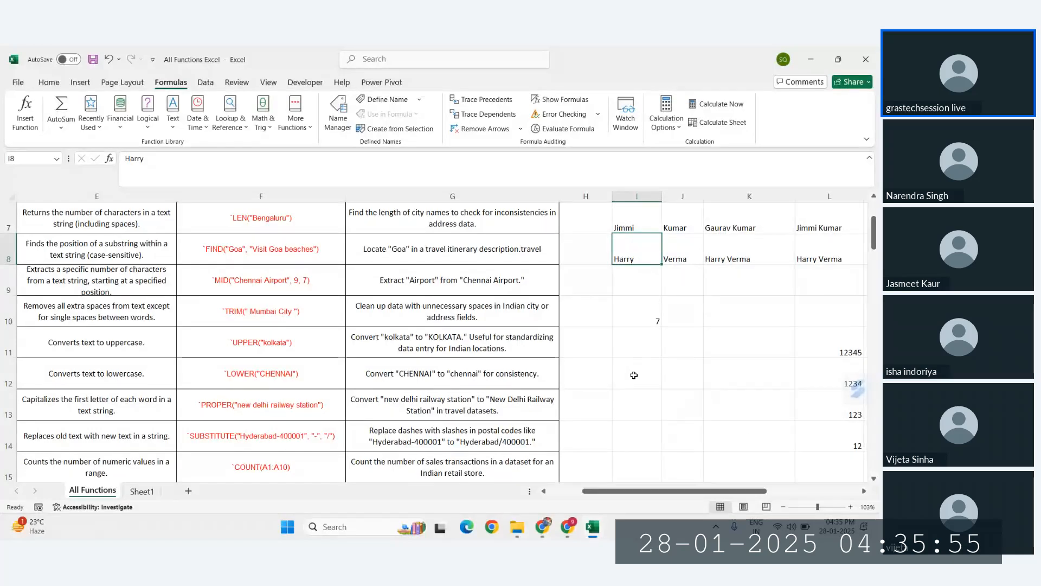
{"action": "left_click", "coordinate": [634, 375]}
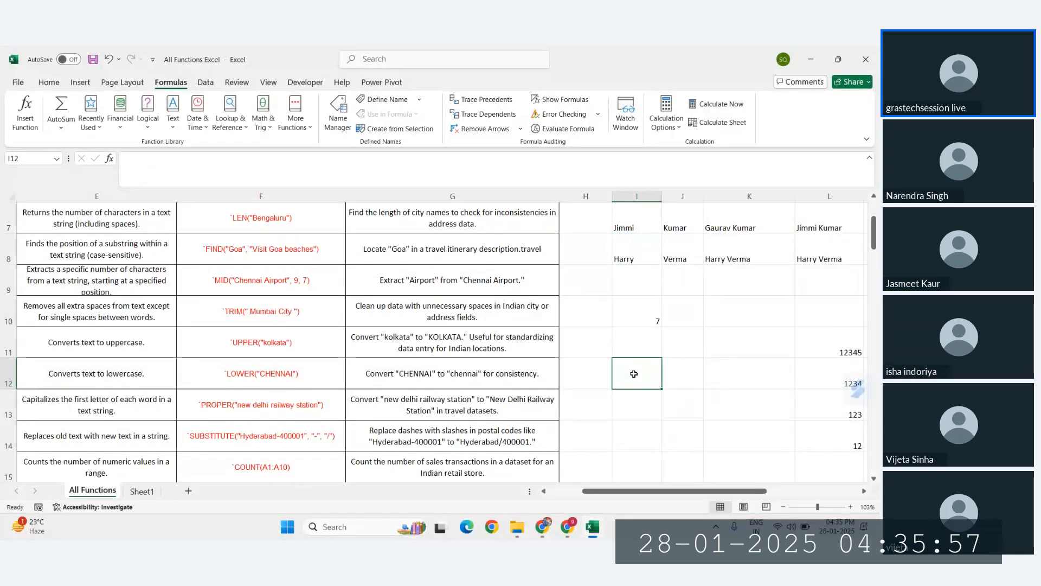
{"action": "scroll", "coordinate": [665, 292], "scroll_direction": "right", "scroll_amount": 2}
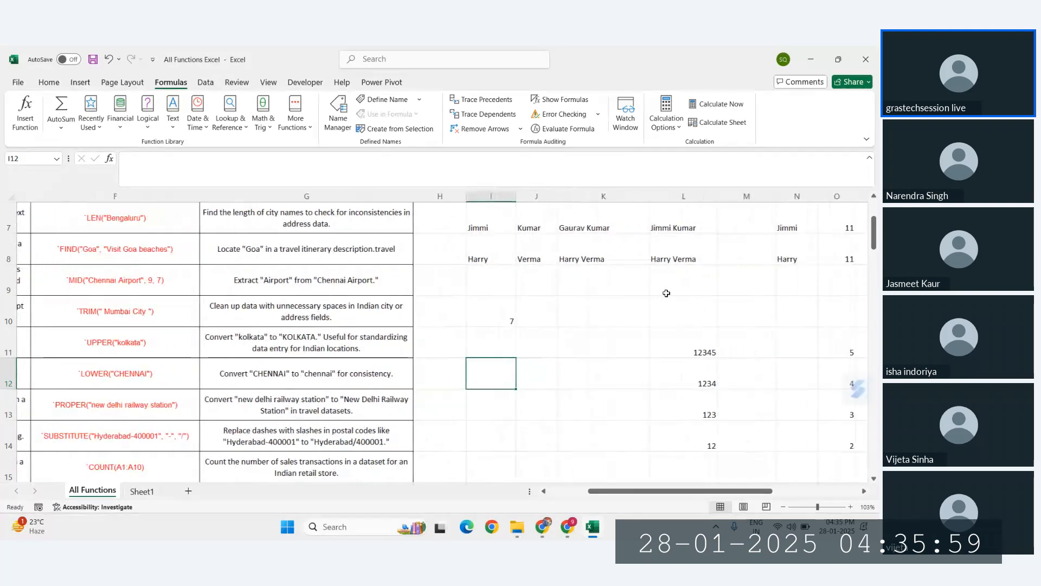
{"action": "left_click", "coordinate": [658, 248]}
{"action": "scroll", "coordinate": [658, 249], "scroll_direction": "up", "scroll_amount": 1}
{"action": "scroll", "coordinate": [656, 250], "scroll_direction": "up", "scroll_amount": 1}
{"action": "left_click", "coordinate": [573, 291]}
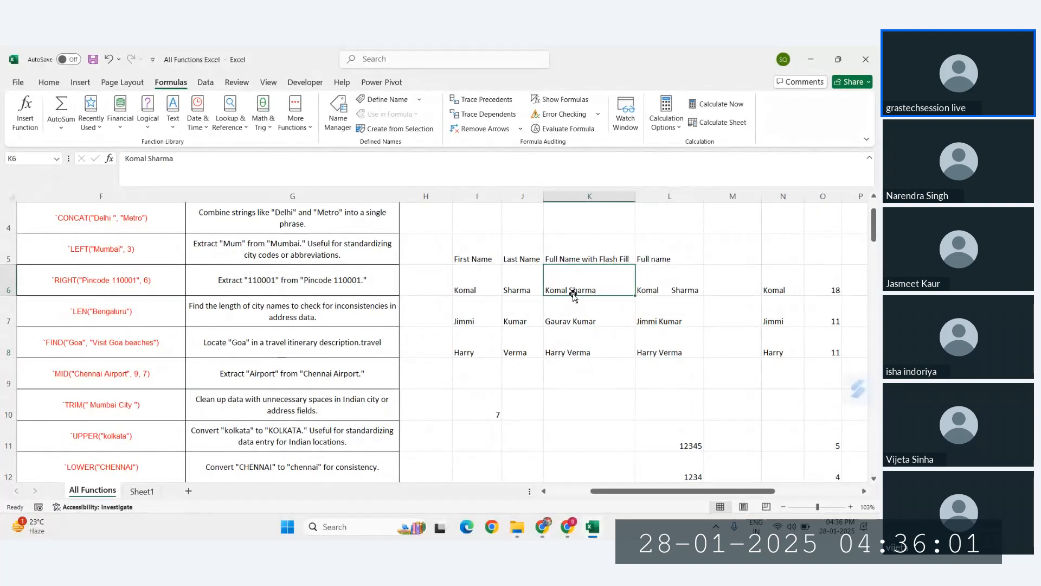
{"action": "scroll", "coordinate": [542, 285], "scroll_direction": "right", "scroll_amount": 1}
{"action": "left_click", "coordinate": [412, 347]}
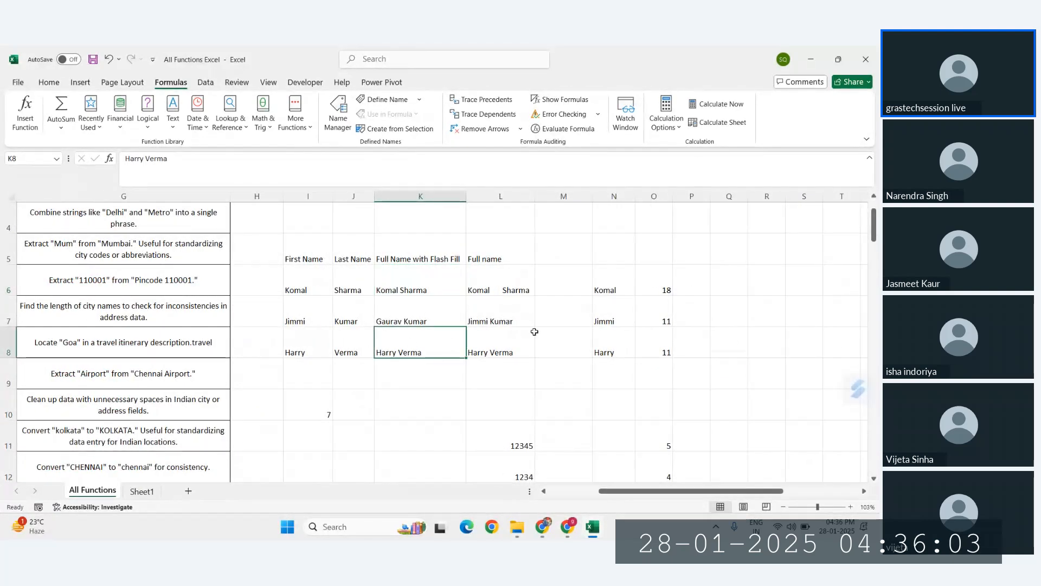
- Enter =UPPER(K6) in Q6 to convert the first Flash Fill full name to uppercase
{"action": "left_click", "coordinate": [727, 286]}
{"action": "type", "text": "=upp"}
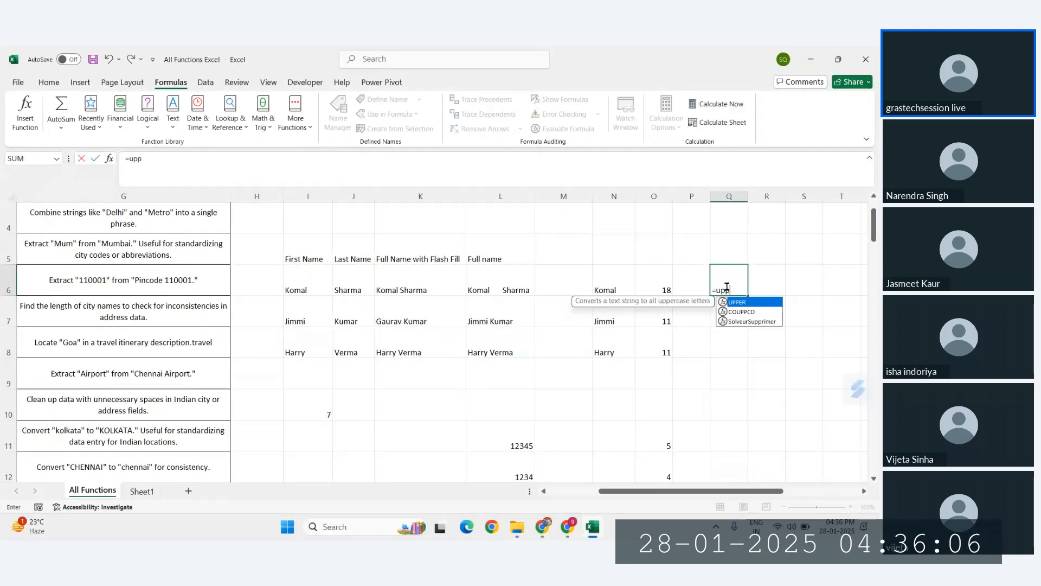
{"action": "key", "text": "Tab"}
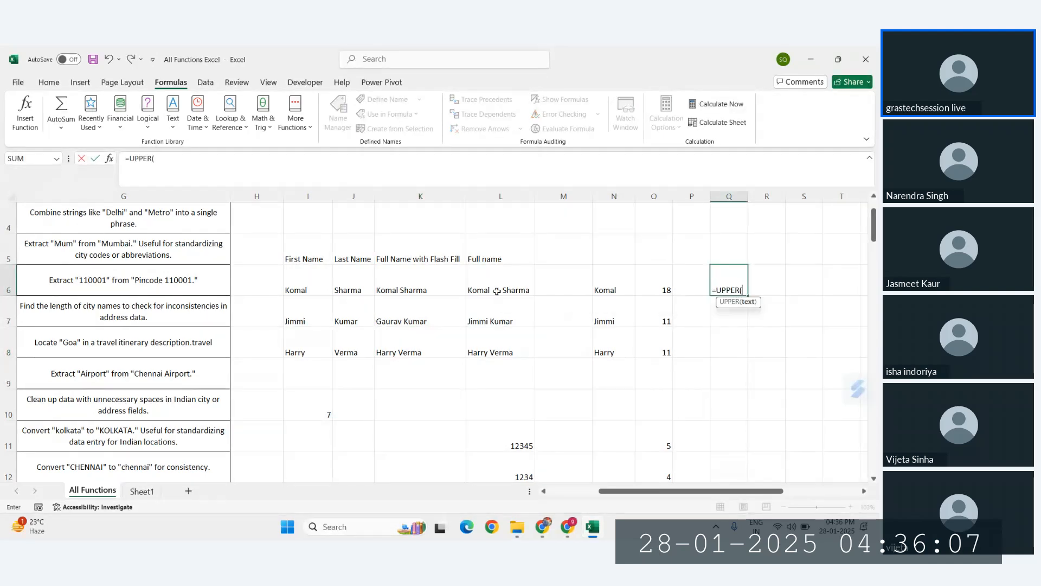
{"action": "left_click", "coordinate": [425, 287]}
{"action": "key", "text": "Return"}
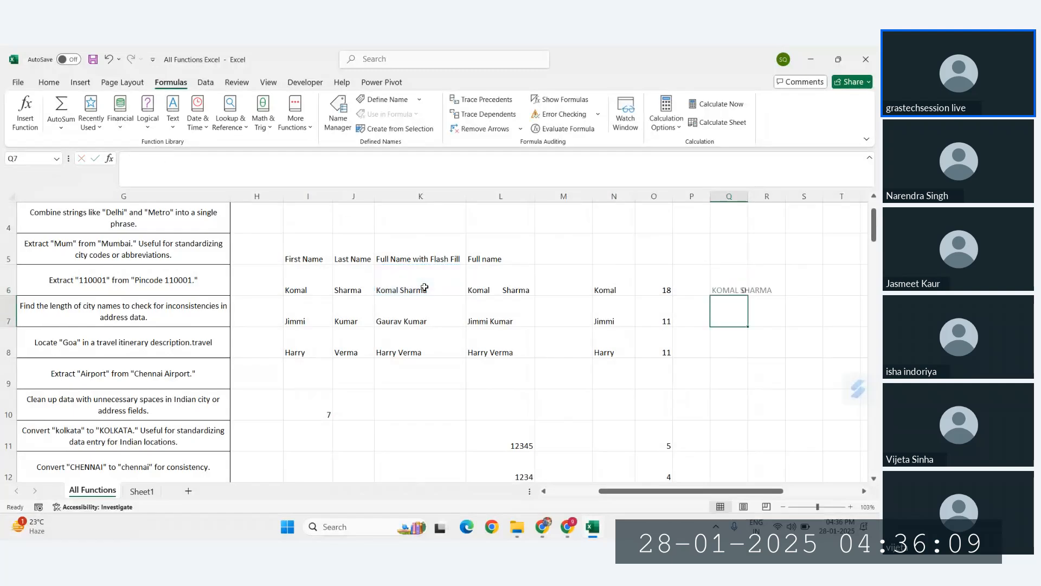
- Fill the UPPER formula from Q6 down to Q8 and auto-fit the width of column Q
{"action": "left_click", "coordinate": [729, 283]}
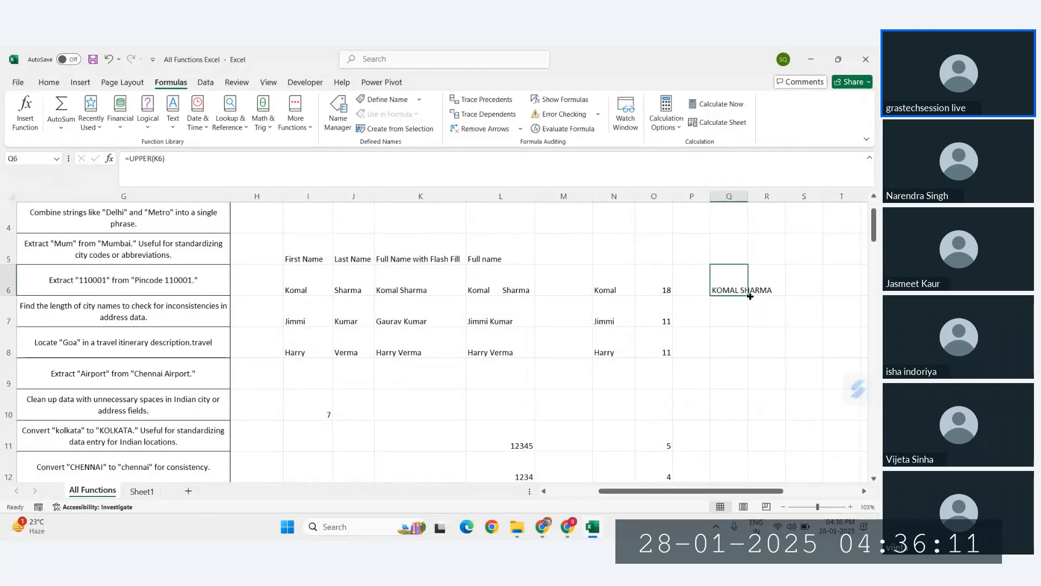
{"action": "left_click_drag", "start_coordinate": [750, 296], "coordinate": [749, 355]}
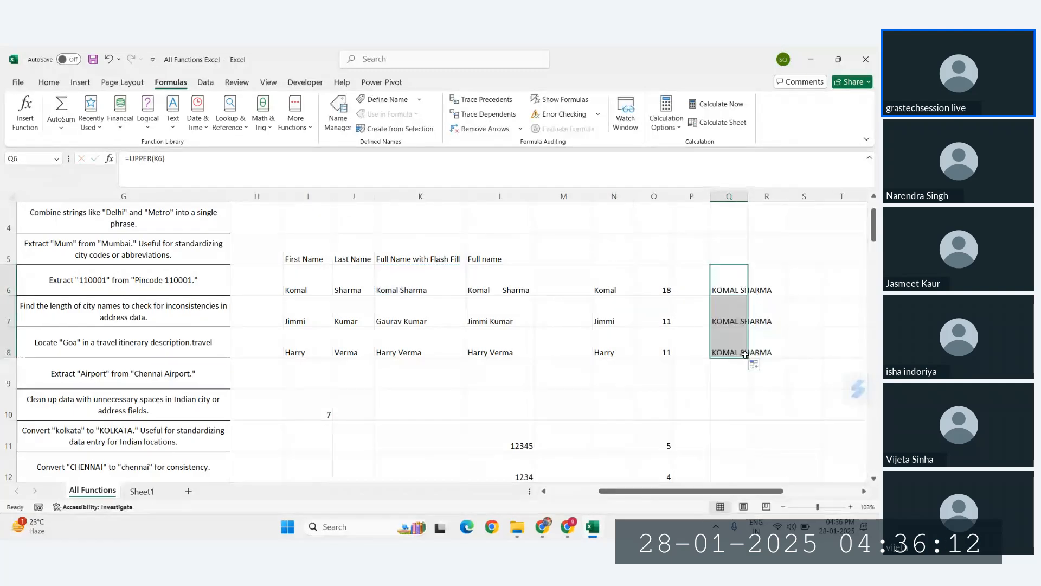
{"action": "double_click", "coordinate": [751, 196]}
- Compare the uppercase name in Q6 with its source in K6, and clear Q6:Q8
{"action": "left_click", "coordinate": [419, 286]}
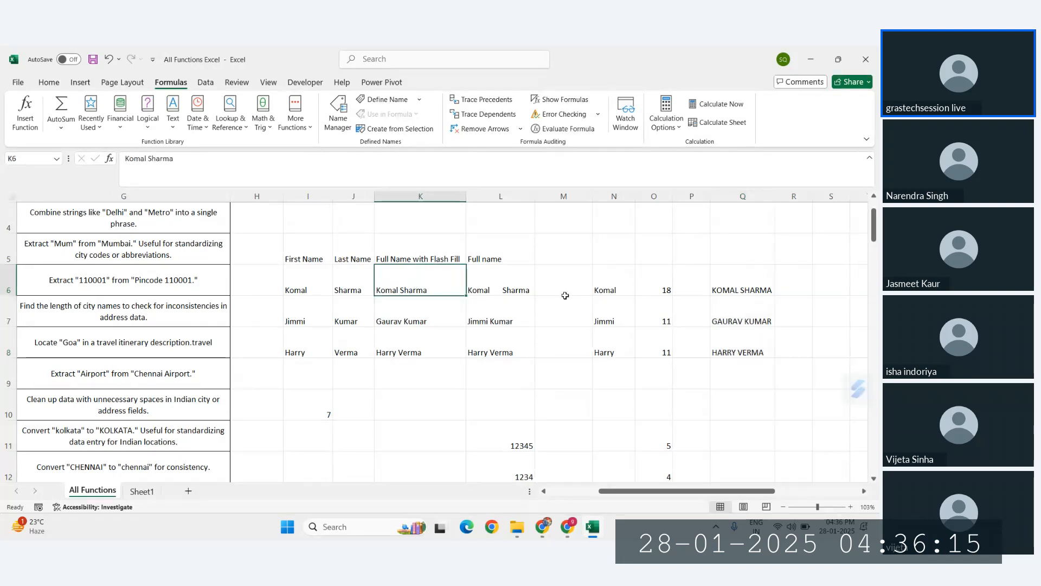
{"action": "left_click", "coordinate": [745, 291]}
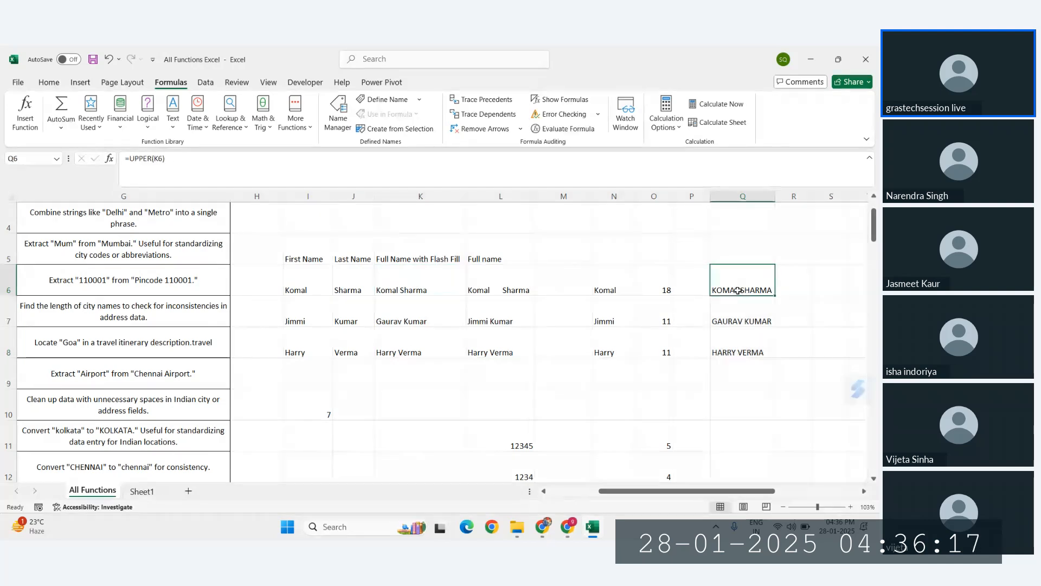
{"action": "scroll", "coordinate": [743, 291], "scroll_direction": "up", "scroll_amount": 5}
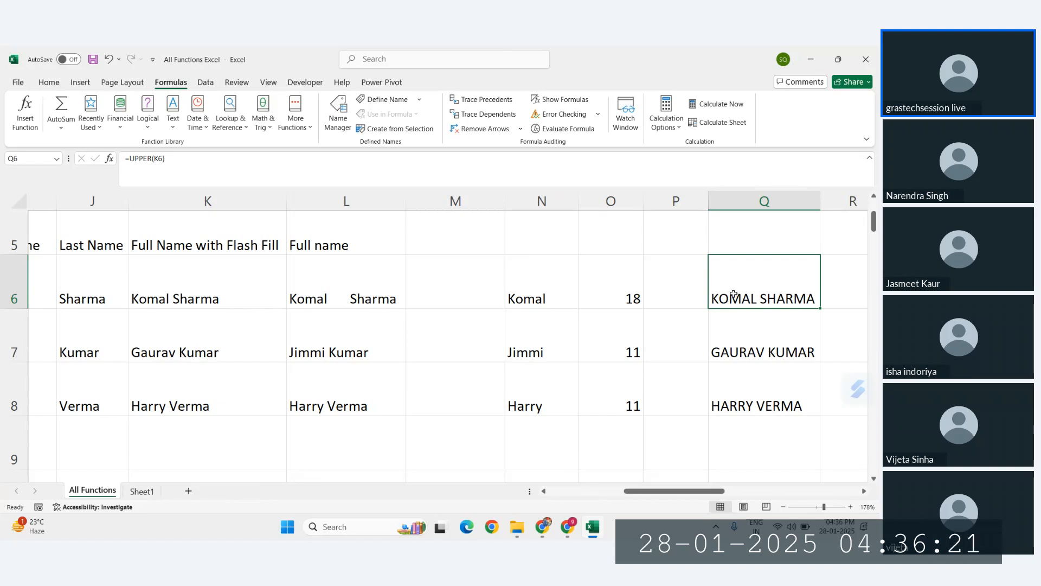
{"action": "scroll", "coordinate": [574, 336], "scroll_direction": "down", "scroll_amount": 3}
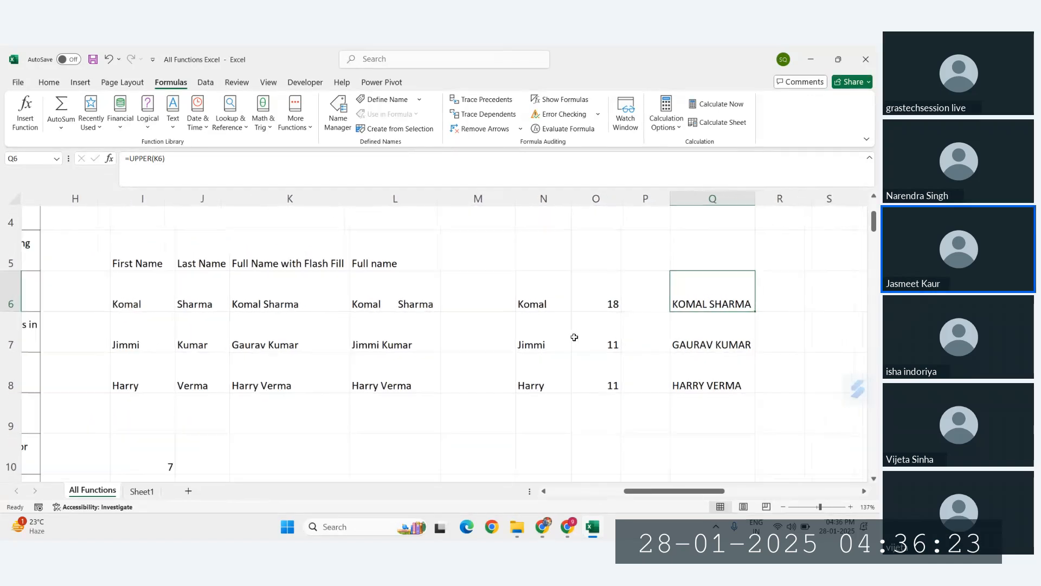
{"action": "scroll", "coordinate": [575, 337], "scroll_direction": "down", "scroll_amount": 1}
{"action": "left_click_drag", "start_coordinate": [657, 304], "coordinate": [669, 386]}
{"action": "key", "text": "Delete"}
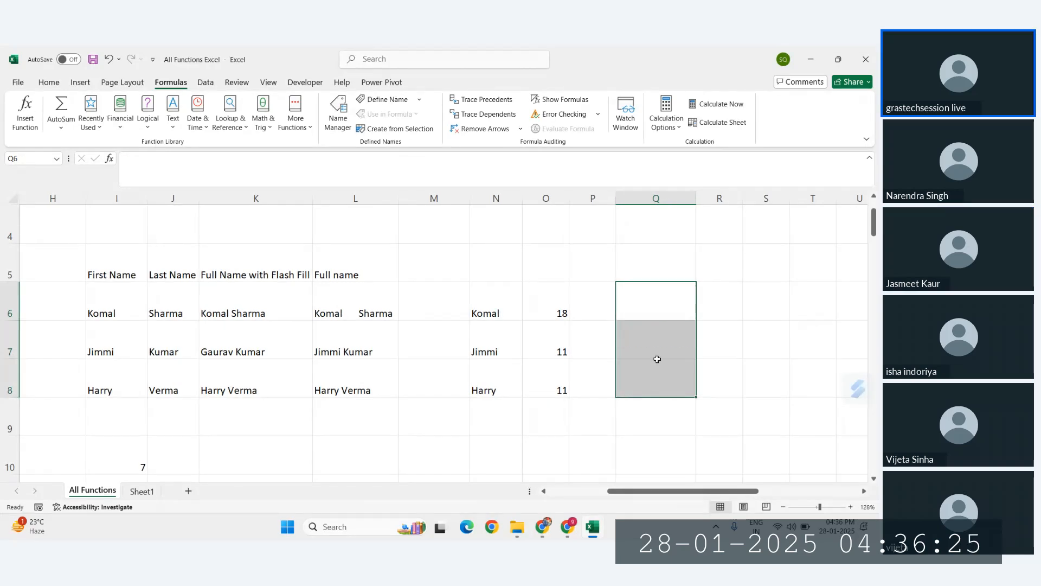
- Rebuild the uppercase conversion by entering =UPPER(K6) in the emptied cell Q6
{"action": "left_click", "coordinate": [634, 308]}
{"action": "type", "text": "=u"}
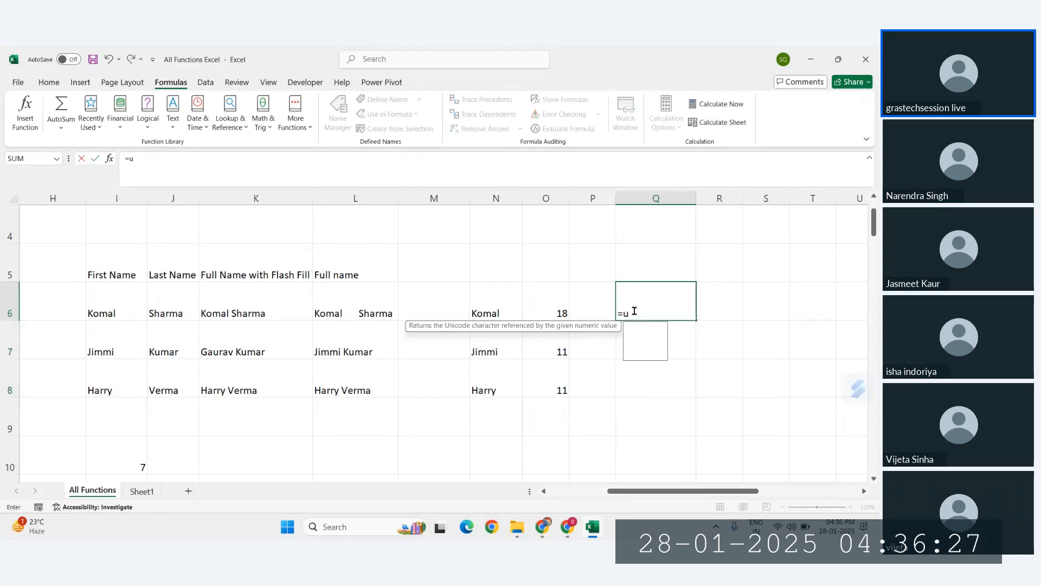
{"action": "type", "text": "pp"}
{"action": "key", "text": "Tab"}
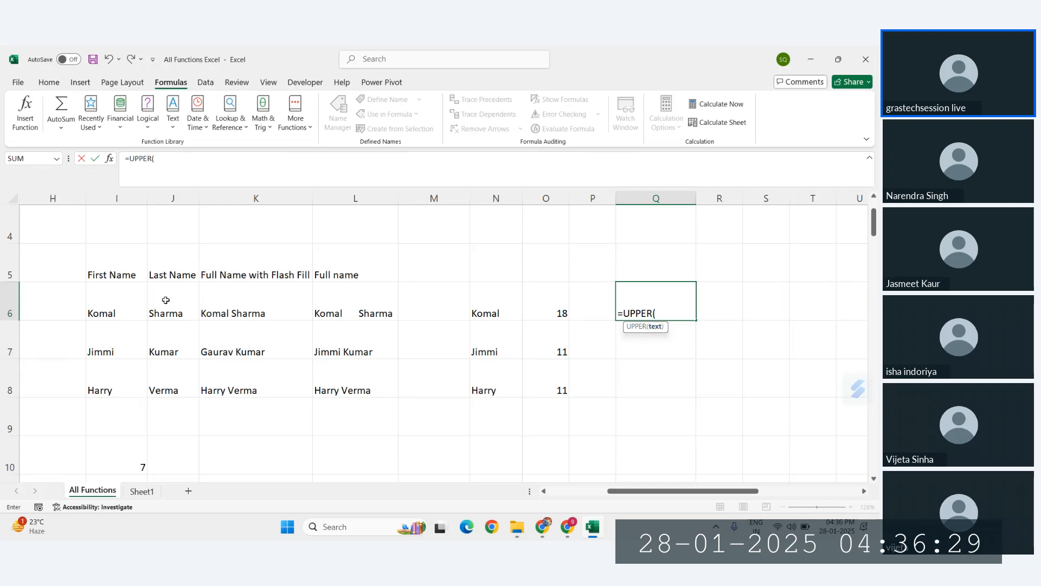
{"action": "left_click", "coordinate": [236, 311]}
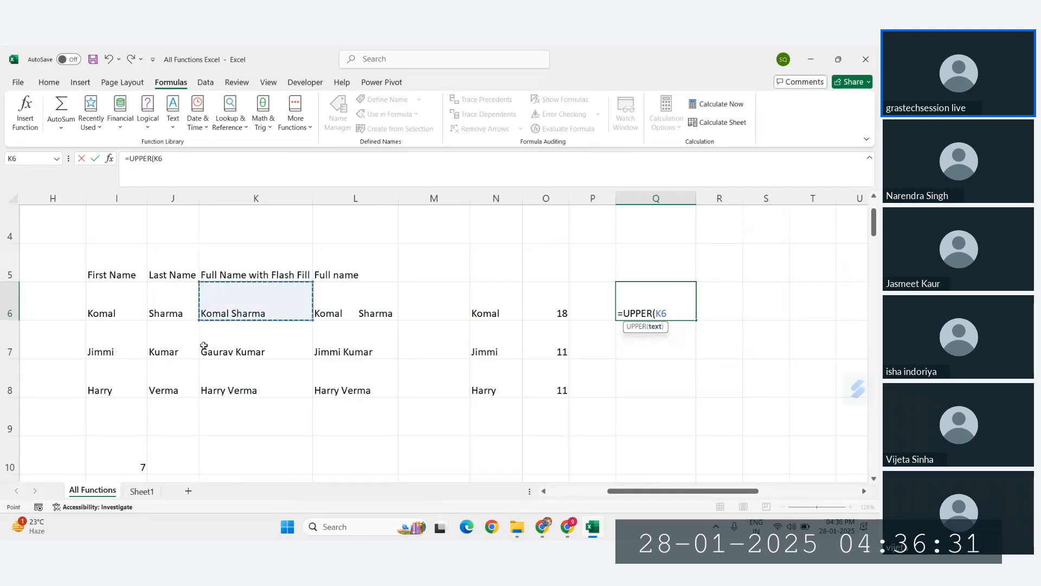
{"action": "type", "text": ")"}
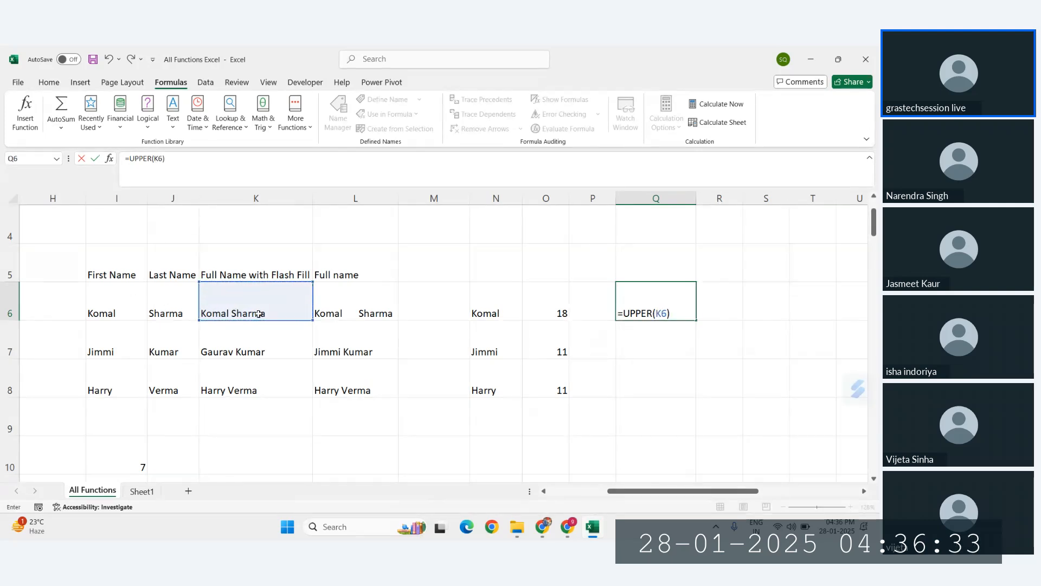
{"action": "key", "text": "Return"}
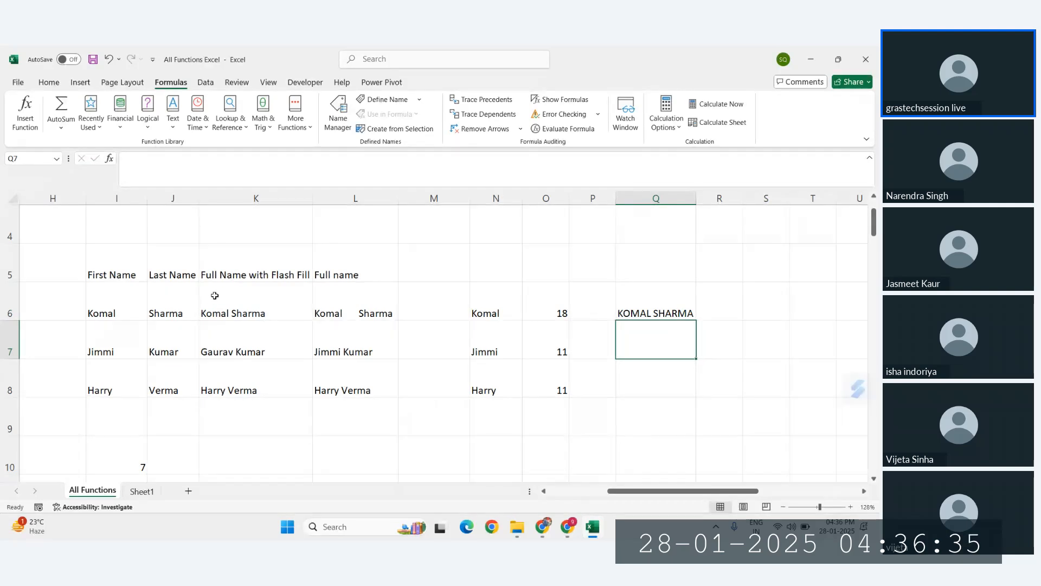
- Copy the UPPER formula in Q6 down through Q8 and highlight the uppercase names
{"action": "left_click", "coordinate": [201, 316]}
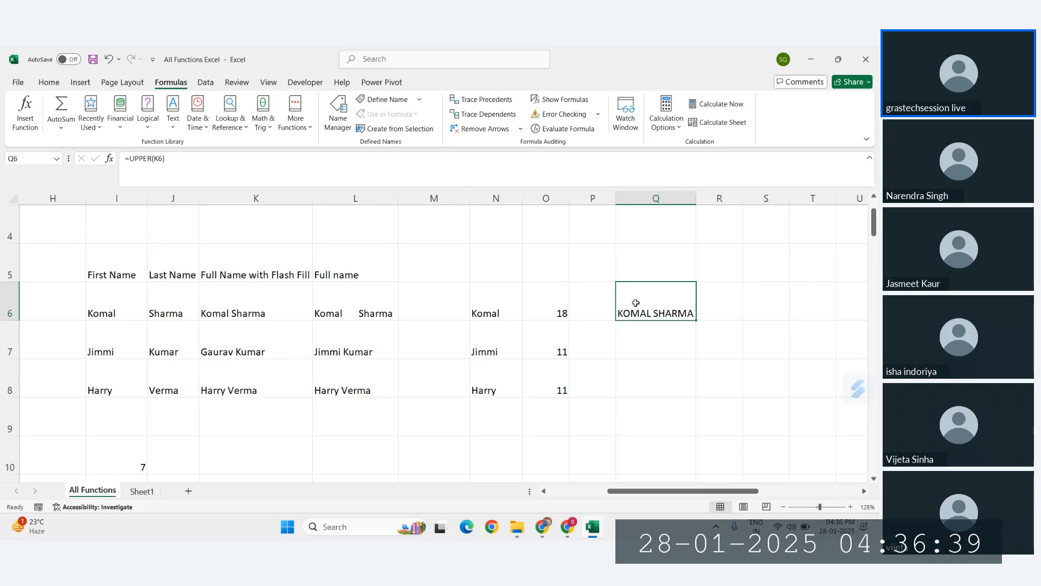
{"action": "left_click_drag", "start_coordinate": [697, 320], "coordinate": [700, 398]}
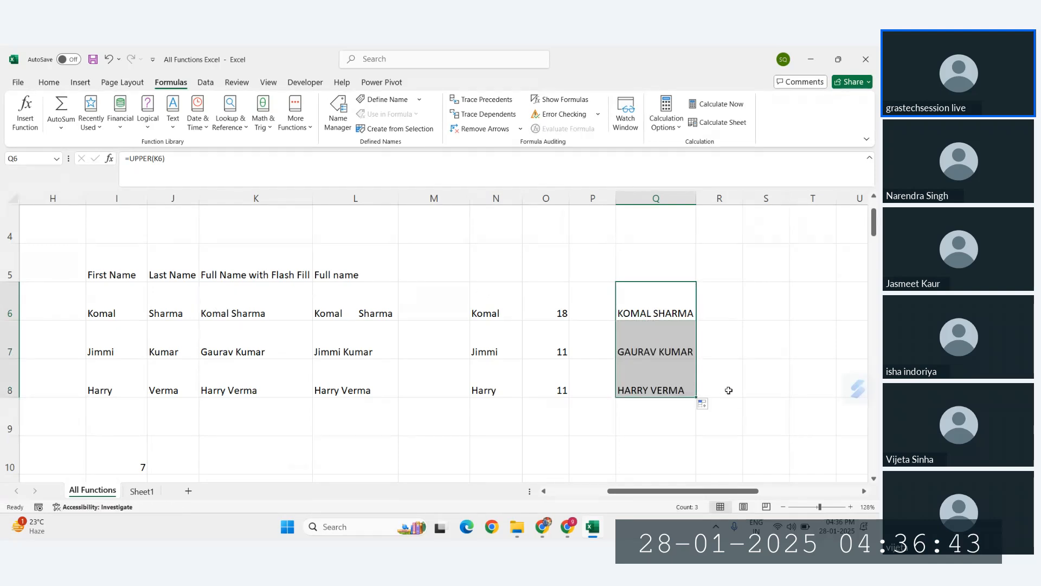
{"action": "left_click", "coordinate": [729, 391]}
{"action": "left_click_drag", "start_coordinate": [682, 316], "coordinate": [685, 390]}
- Enter =LOWER(Q6) in S6 to convert the first uppercase full name to lowercase, and select S6
{"action": "scroll", "coordinate": [674, 383], "scroll_direction": "right", "scroll_amount": 2}
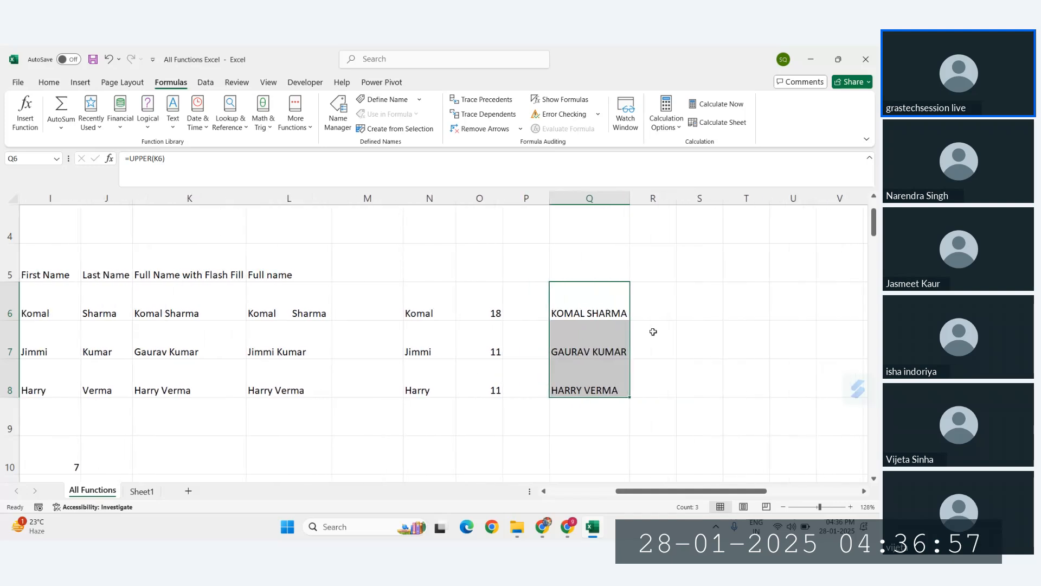
{"action": "left_click", "coordinate": [702, 309]}
{"action": "scroll", "coordinate": [702, 310], "scroll_direction": "right", "scroll_amount": 1}
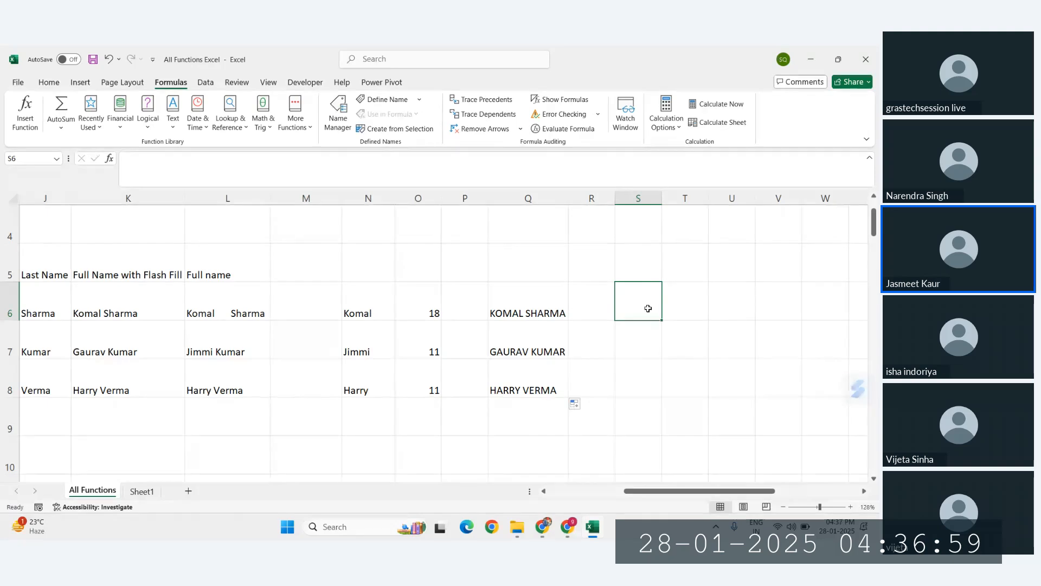
{"action": "type", "text": "=lower"}
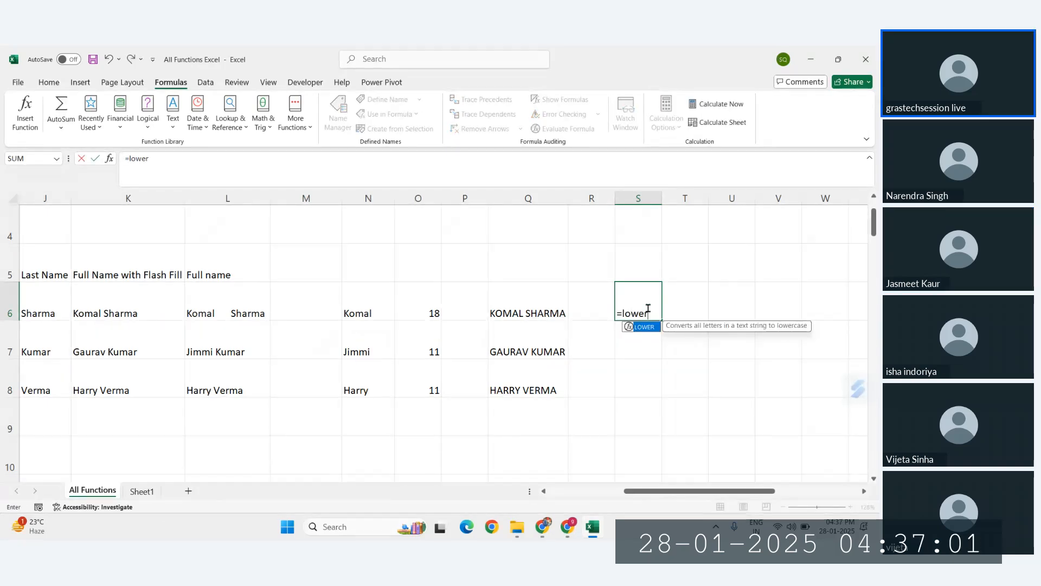
{"action": "key", "text": "Tab"}
{"action": "left_click", "coordinate": [519, 313]}
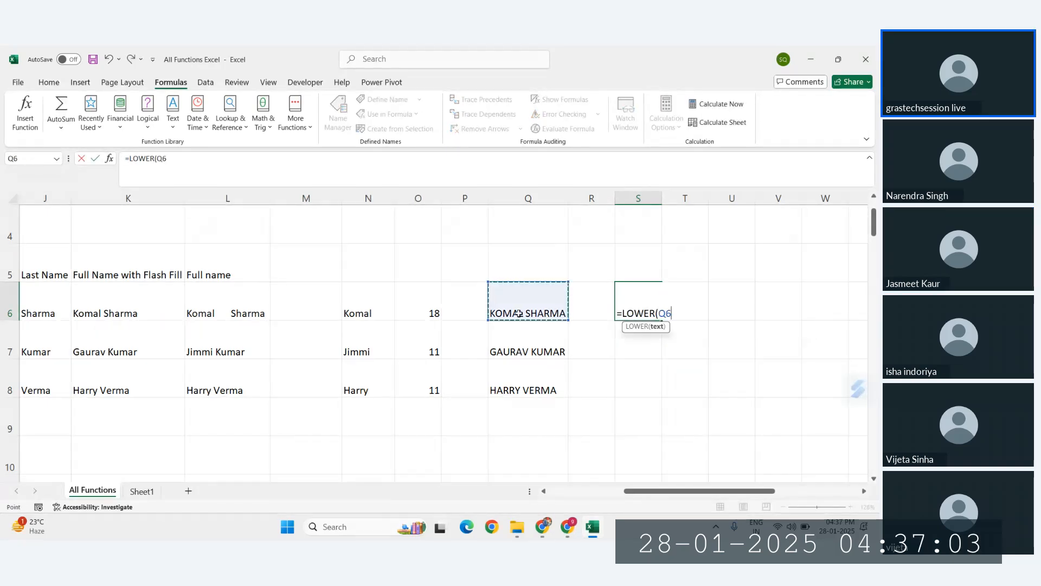
{"action": "type", "text": ")"}
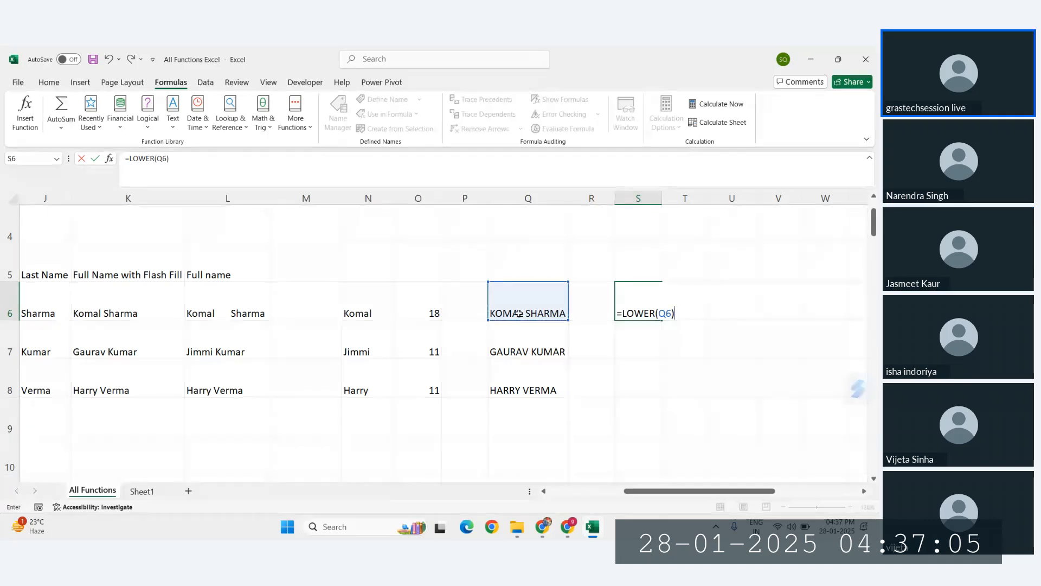
{"action": "key", "text": "Return"}
{"action": "left_click", "coordinate": [670, 305]}
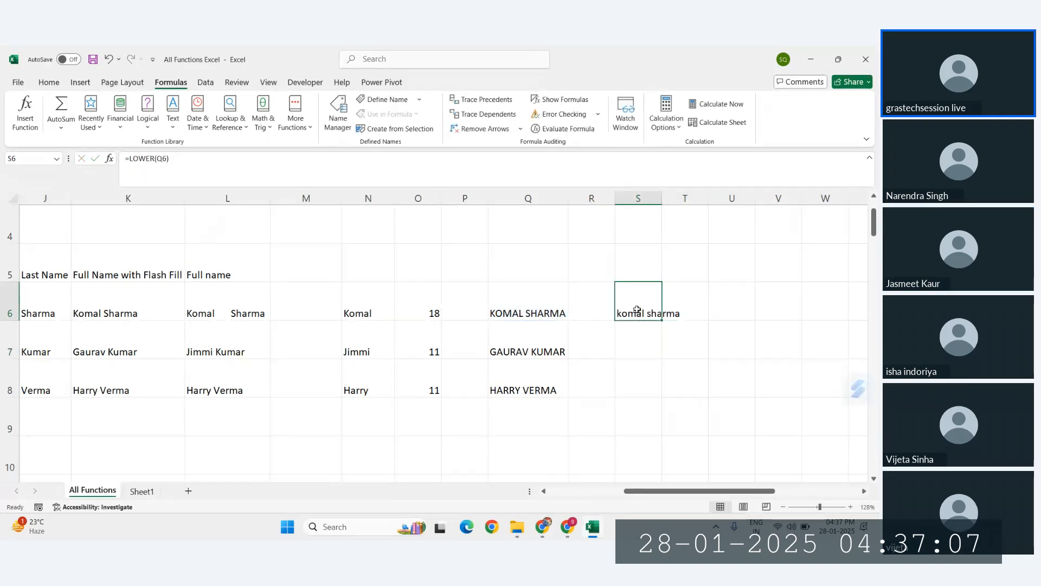
- Copy the LOWER formula in S6 down through S8, autofit column S, and compare the results with the uppercase names in Q6:Q8
{"action": "left_click_drag", "start_coordinate": [662, 320], "coordinate": [663, 396]}
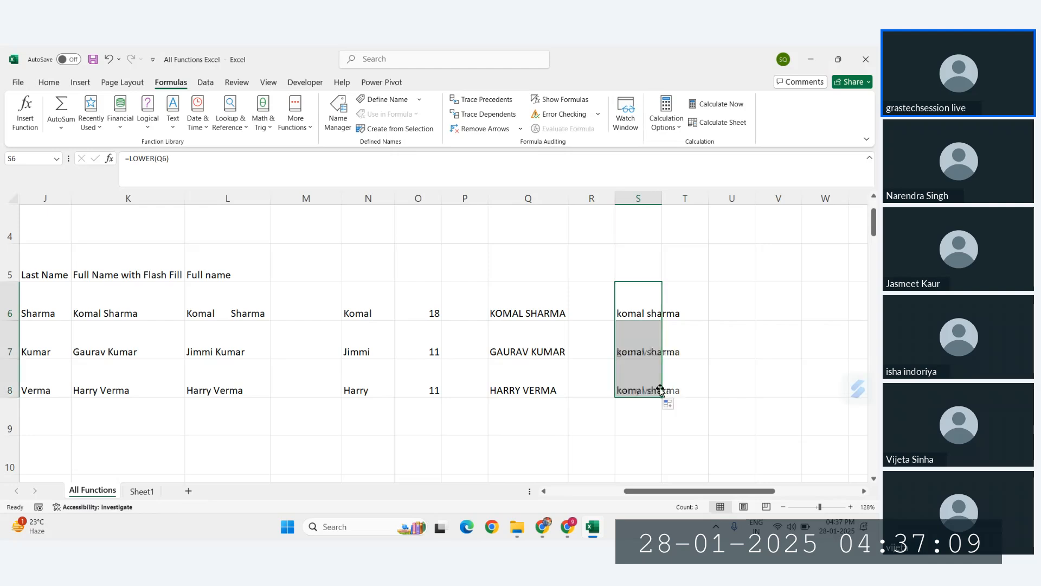
{"action": "double_click", "coordinate": [661, 198]}
{"action": "left_click_drag", "start_coordinate": [646, 304], "coordinate": [669, 372]}
{"action": "left_click_drag", "start_coordinate": [534, 314], "coordinate": [539, 376]}
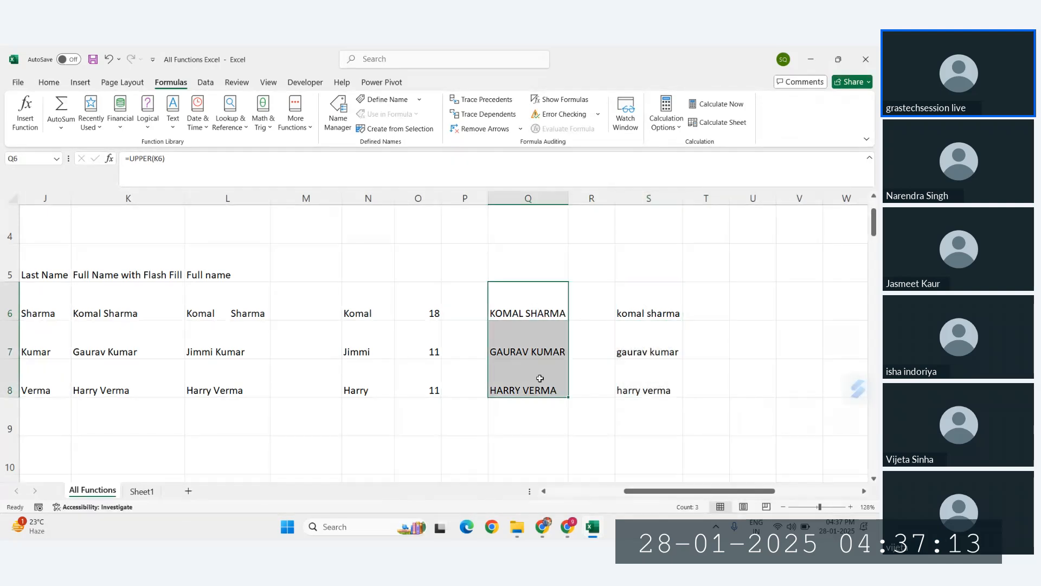
{"action": "left_click", "coordinate": [650, 326]}
- Review the PROPER function's example in F13 and its description in E13 of the function list
{"action": "scroll", "coordinate": [650, 327], "scroll_direction": "left", "scroll_amount": 10}
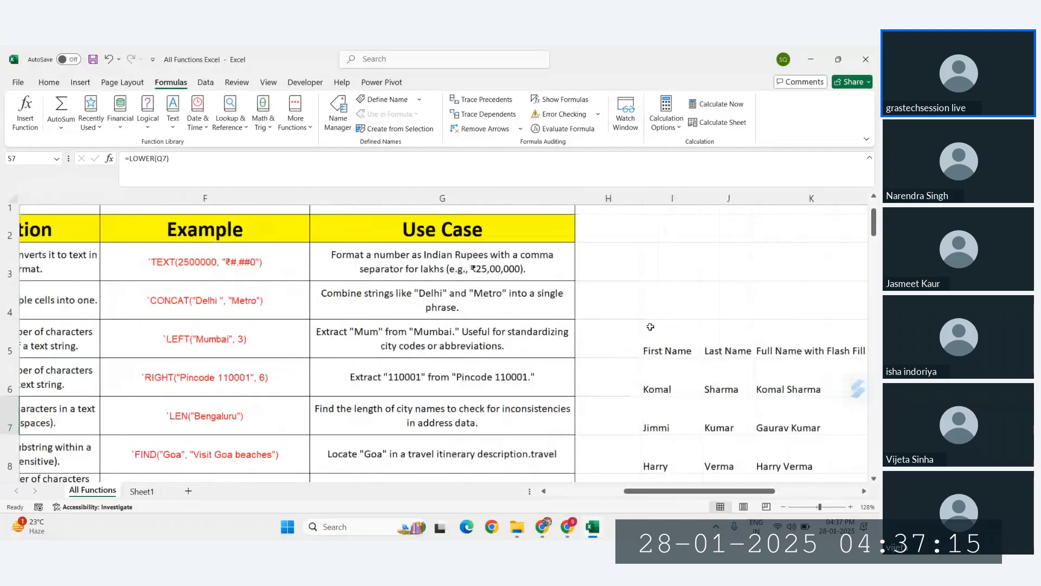
{"action": "scroll", "coordinate": [650, 326], "scroll_direction": "down", "scroll_amount": 3}
{"action": "scroll", "coordinate": [650, 326], "scroll_direction": "down", "scroll_amount": 3}
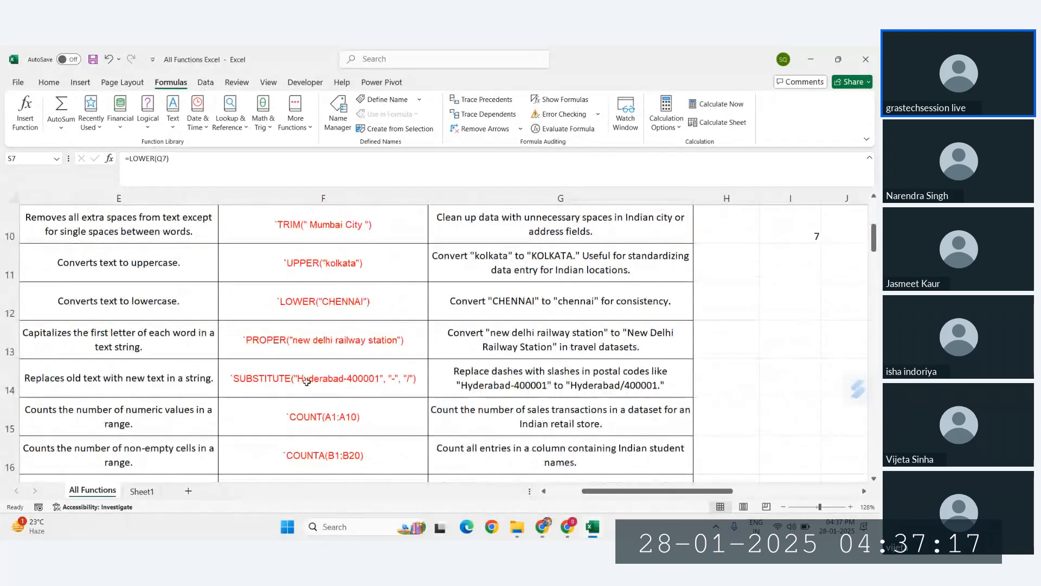
{"action": "left_click", "coordinate": [312, 349]}
{"action": "scroll", "coordinate": [311, 350], "scroll_direction": "right", "scroll_amount": 2}
{"action": "scroll", "coordinate": [311, 349], "scroll_direction": "left", "scroll_amount": 2}
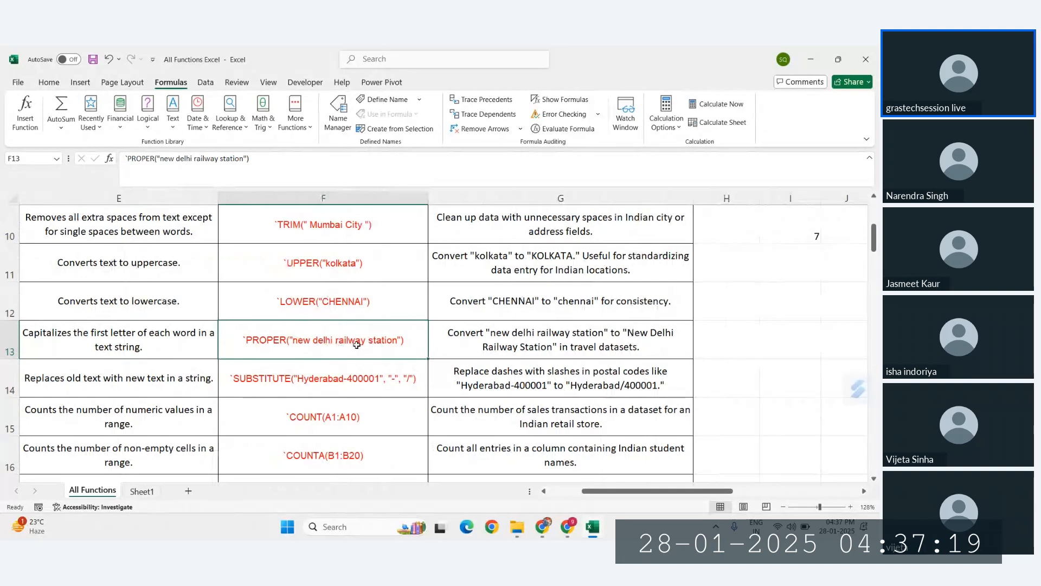
{"action": "scroll", "coordinate": [357, 345], "scroll_direction": "right", "scroll_amount": 2}
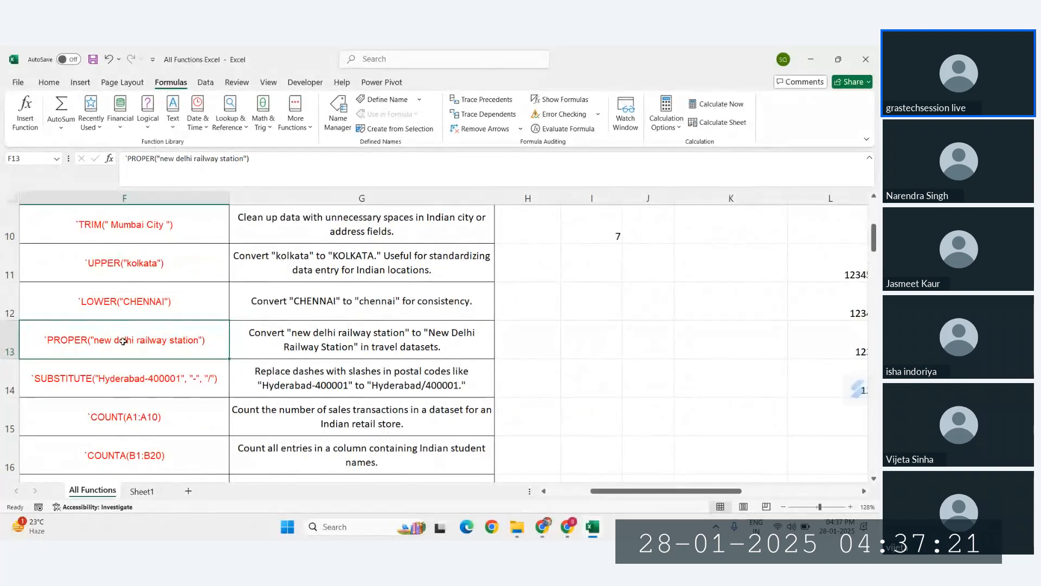
{"action": "scroll", "coordinate": [214, 334], "scroll_direction": "left", "scroll_amount": 2}
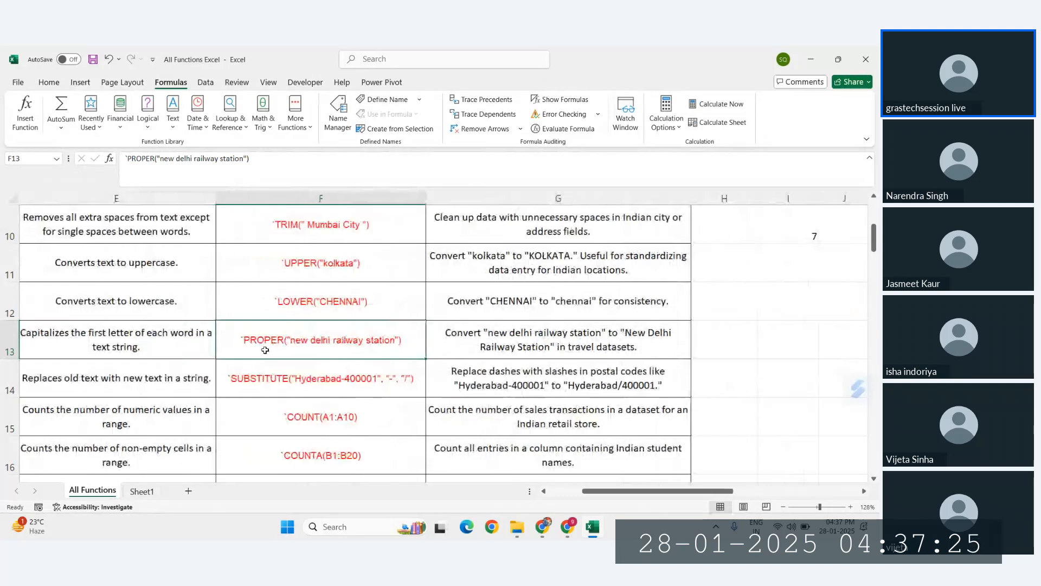
{"action": "scroll", "coordinate": [334, 349], "scroll_direction": "left", "scroll_amount": 1}
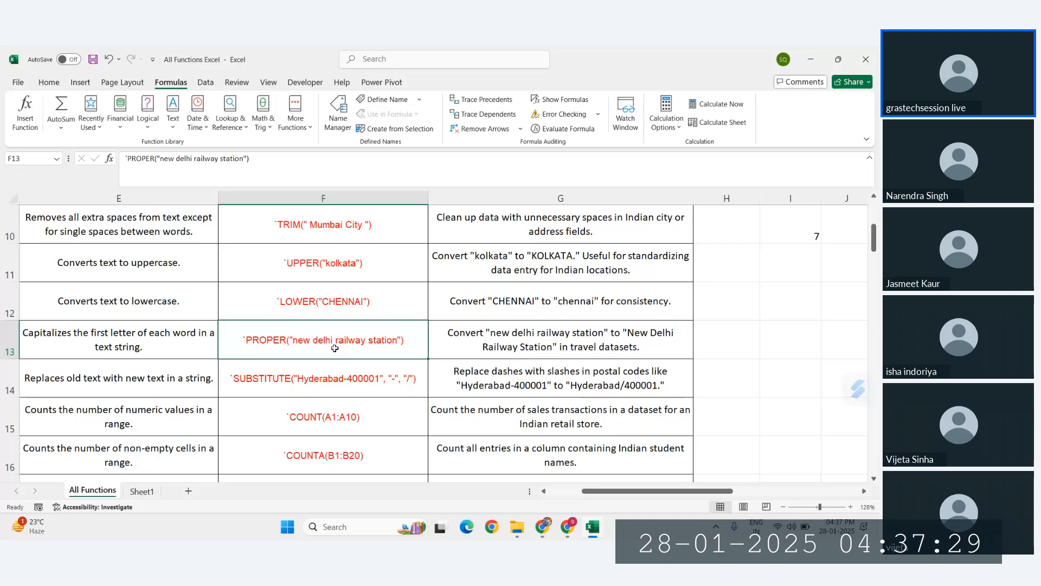
{"action": "scroll", "coordinate": [335, 348], "scroll_direction": "up", "scroll_amount": 1}
{"action": "scroll", "coordinate": [334, 348], "scroll_direction": "left", "scroll_amount": 3}
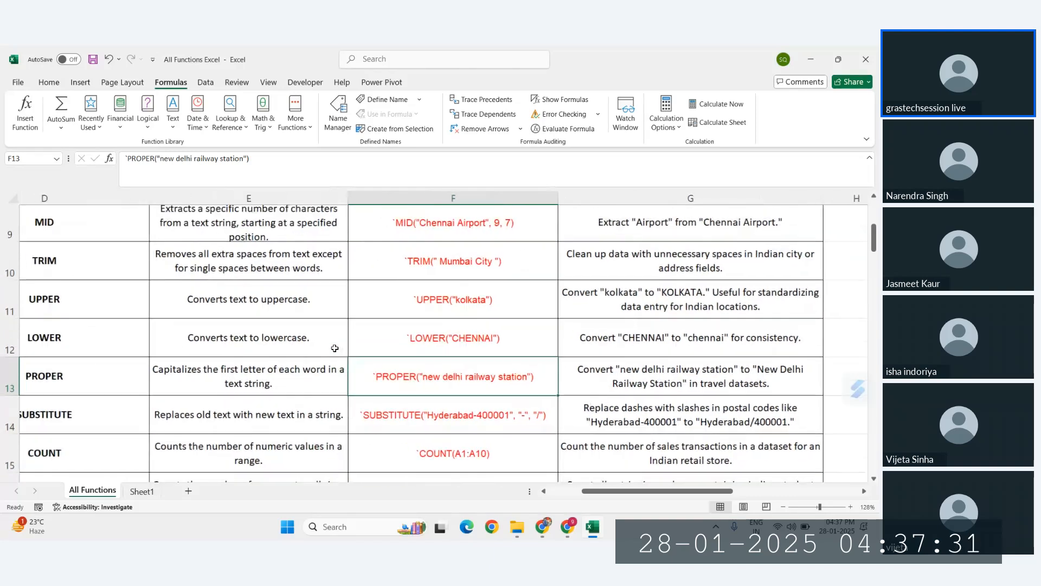
{"action": "scroll", "coordinate": [334, 348], "scroll_direction": "up", "scroll_amount": 1}
{"action": "left_click", "coordinate": [252, 421]}
{"action": "left_click", "coordinate": [337, 426]}
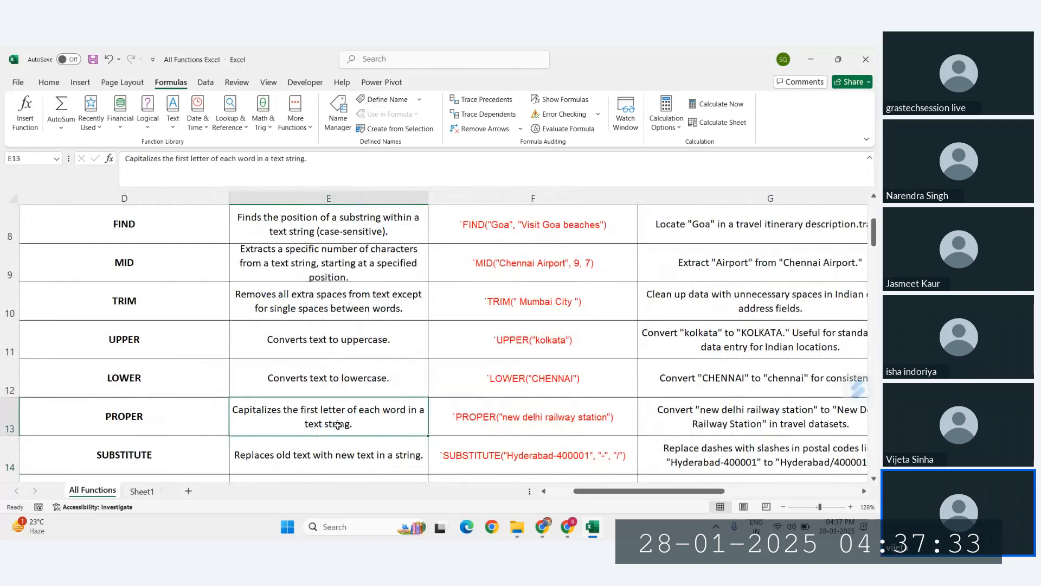
- Examine the PROPER example with "new delhi railway station" alongside its use case in G13, highlighting F13:G13
{"action": "scroll", "coordinate": [338, 426], "scroll_direction": "down", "scroll_amount": 1}
{"action": "scroll", "coordinate": [338, 426], "scroll_direction": "right", "scroll_amount": 2}
{"action": "scroll", "coordinate": [337, 426], "scroll_direction": "down", "scroll_amount": 1}
{"action": "scroll", "coordinate": [337, 425], "scroll_direction": "left", "scroll_amount": 1}
{"action": "scroll", "coordinate": [499, 353], "scroll_direction": "right", "scroll_amount": 2}
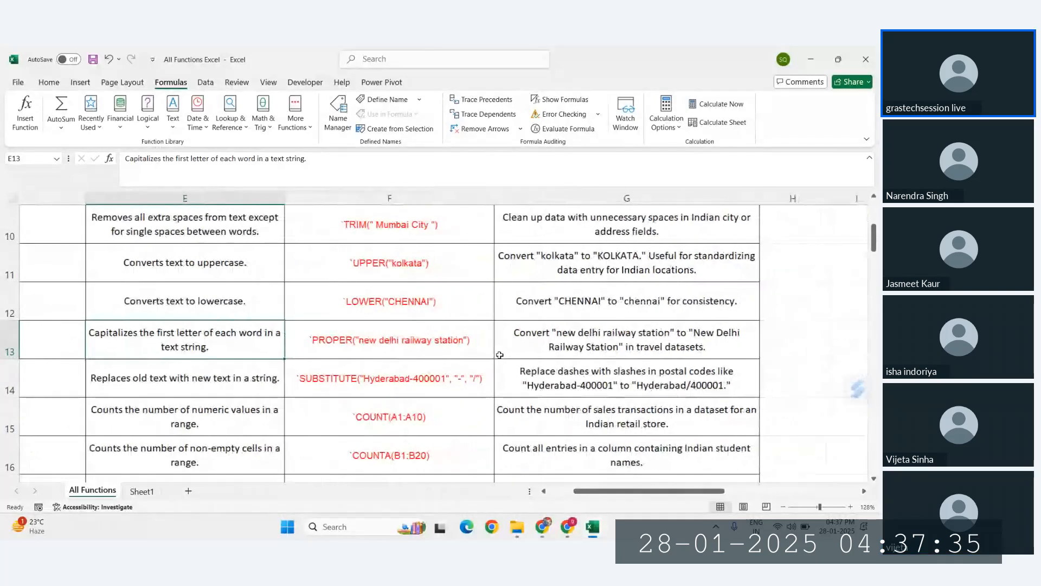
{"action": "left_click", "coordinate": [480, 341]}
{"action": "scroll", "coordinate": [480, 341], "scroll_direction": "right", "scroll_amount": 2}
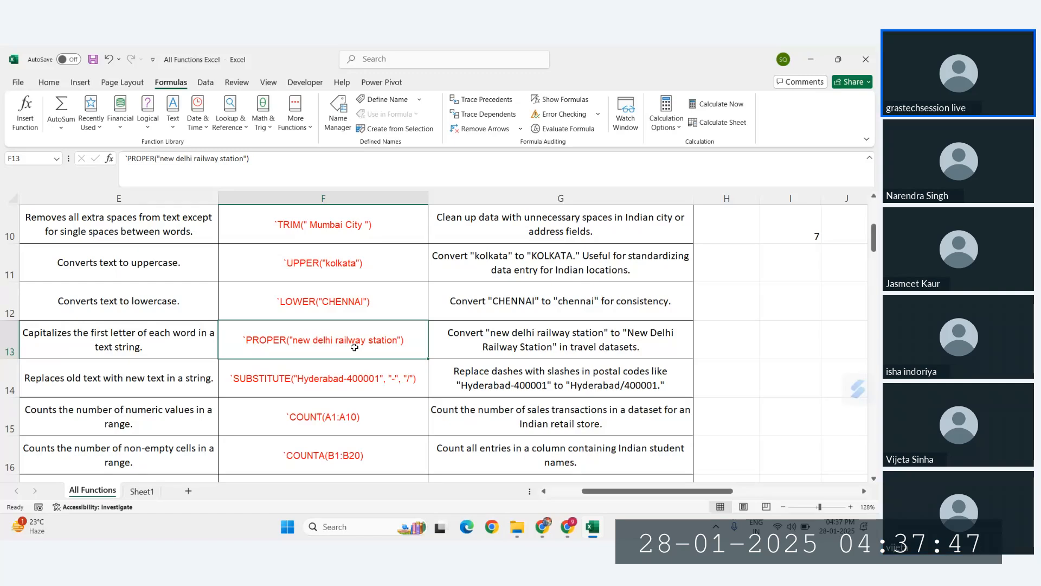
{"action": "scroll", "coordinate": [493, 339], "scroll_direction": "up", "scroll_amount": 5, "text": "ctrl"}
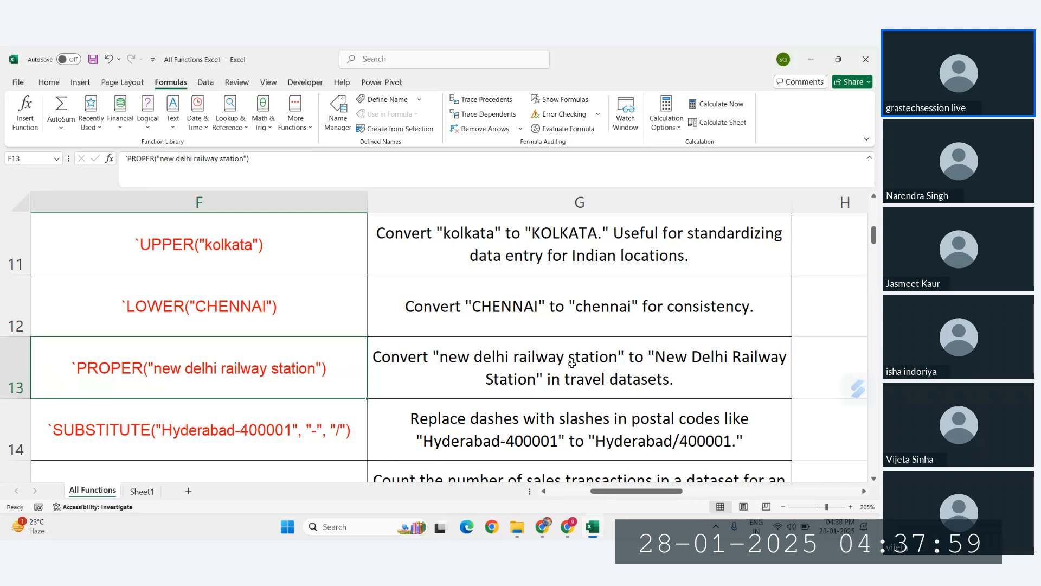
{"action": "scroll", "coordinate": [506, 378], "scroll_direction": "down", "scroll_amount": 3, "text": "ctrl"}
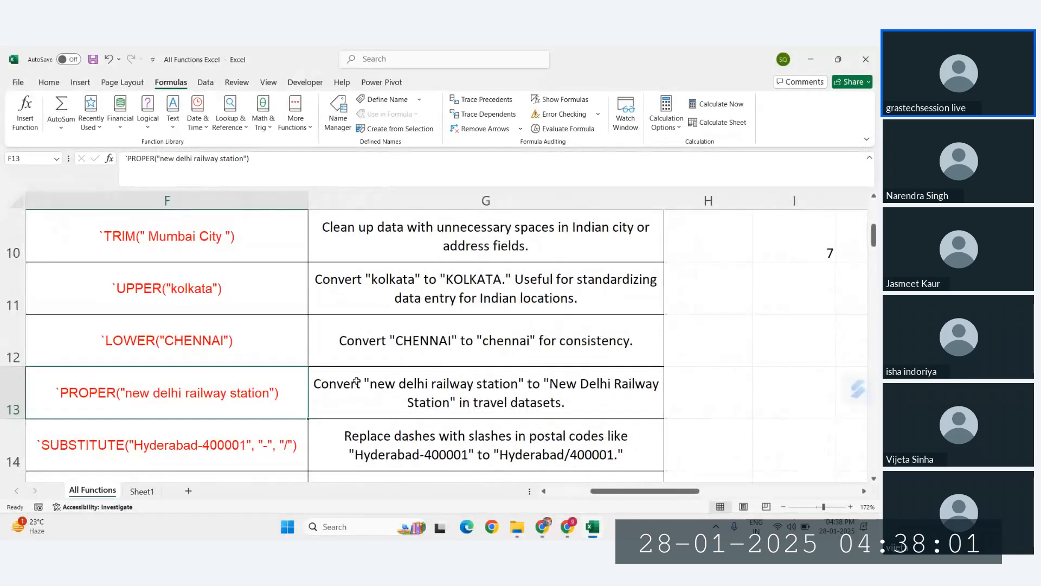
{"action": "left_click_drag", "start_coordinate": [253, 405], "coordinate": [353, 393]}
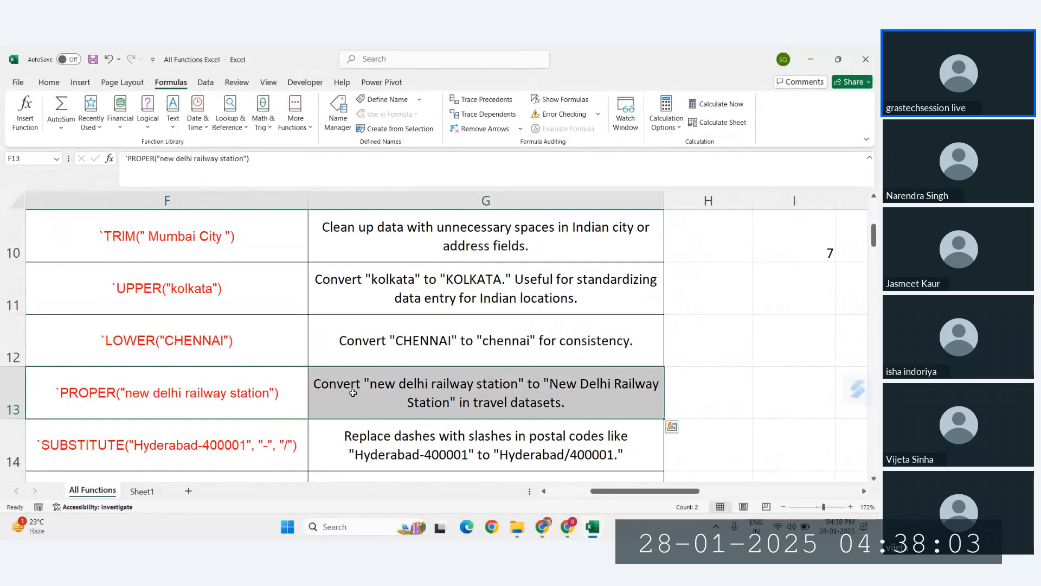
- Examine the SUBSTITUTE function's use case in G14 and its example syntax in F14
{"action": "scroll", "coordinate": [353, 392], "scroll_direction": "down", "scroll_amount": 1}
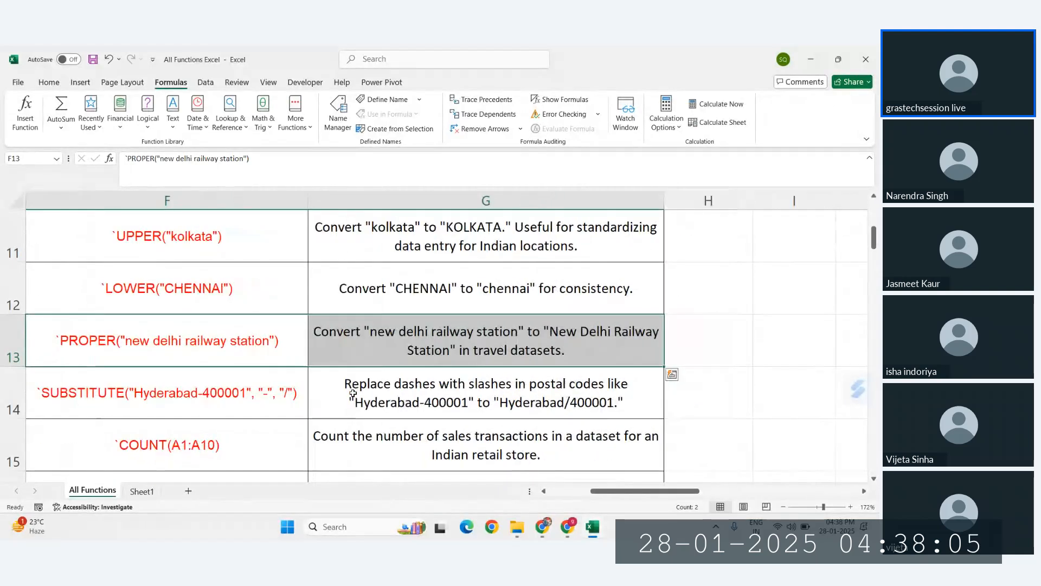
{"action": "scroll", "coordinate": [353, 393], "scroll_direction": "down", "scroll_amount": 1}
{"action": "scroll", "coordinate": [353, 380], "scroll_direction": "left", "scroll_amount": 1}
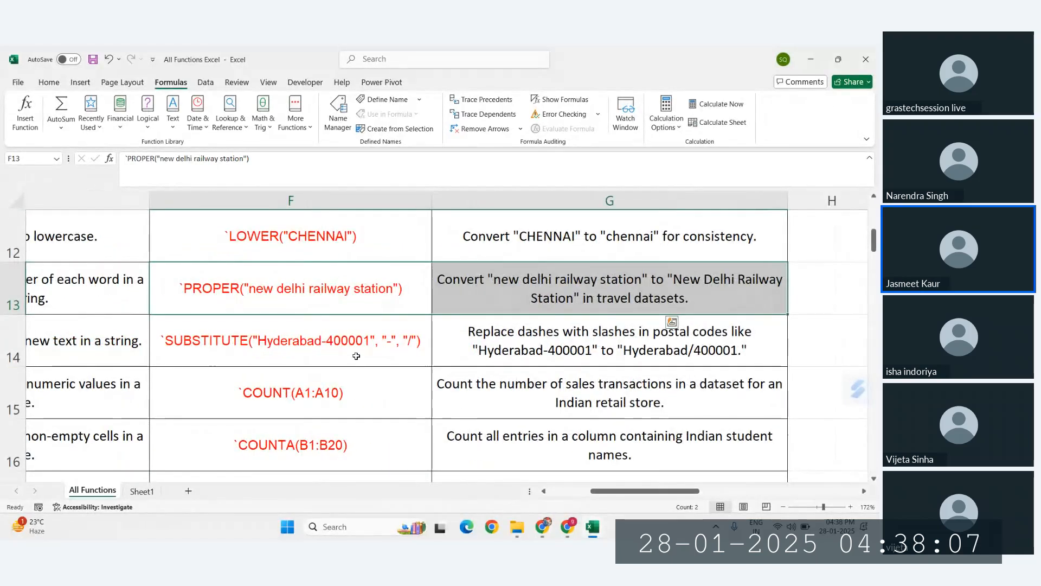
{"action": "key", "text": "Right"}
{"action": "key", "text": "Down"}
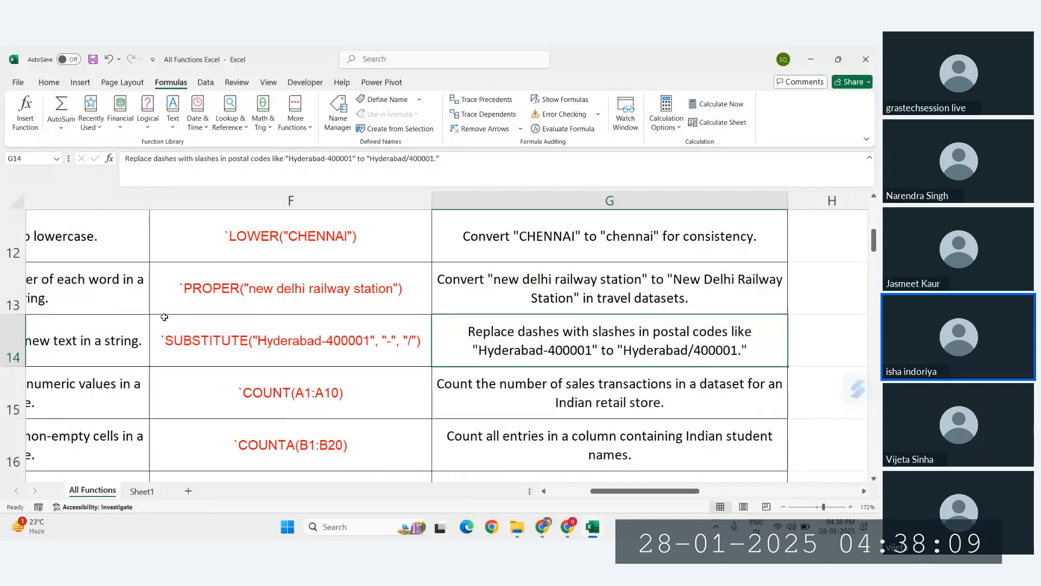
{"action": "left_click", "coordinate": [187, 334]}
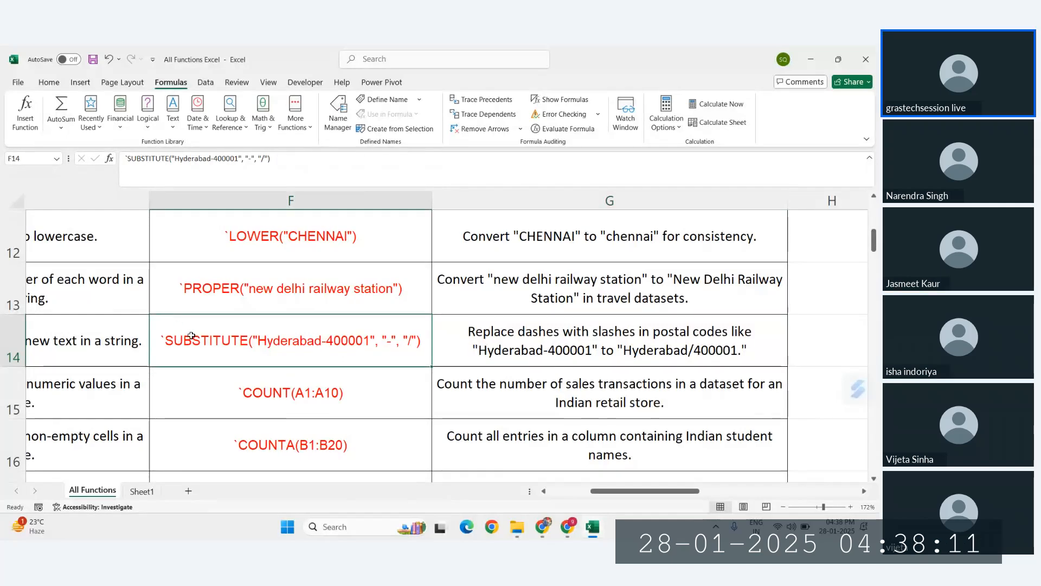
{"action": "scroll", "coordinate": [336, 348], "scroll_direction": "right", "scroll_amount": 2}
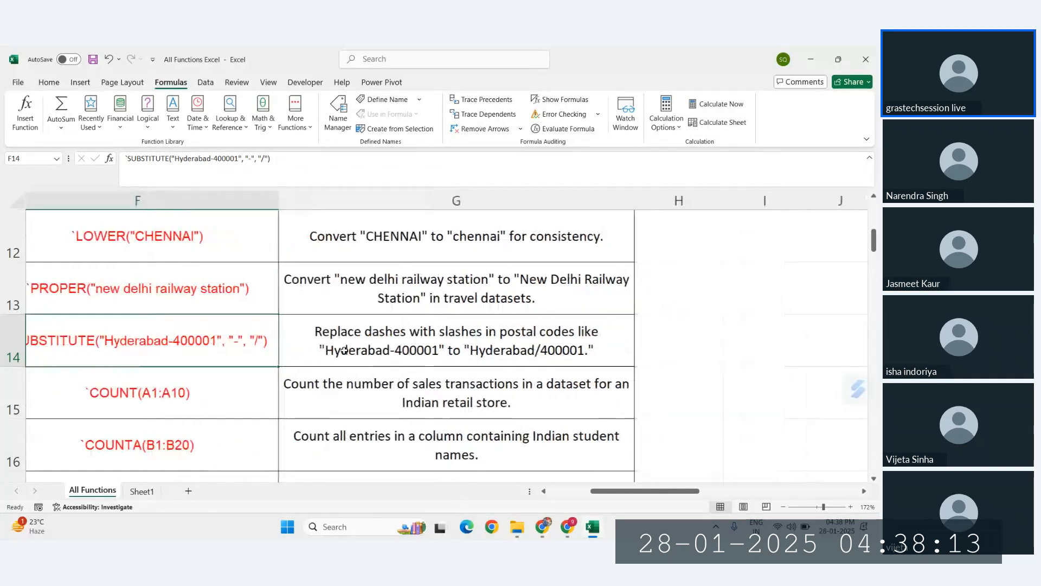
- Enter the current date, 28-01-2025, in I14 as sample data for SUBSTITUTE, and select that cell
{"action": "left_click", "coordinate": [698, 356]}
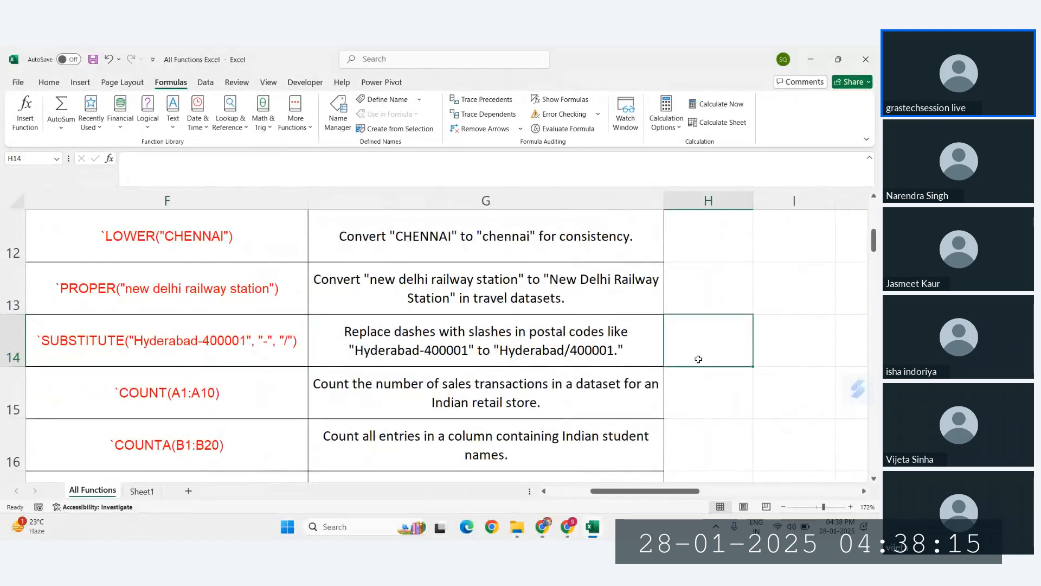
{"action": "scroll", "coordinate": [505, 386], "scroll_direction": "right", "scroll_amount": 2}
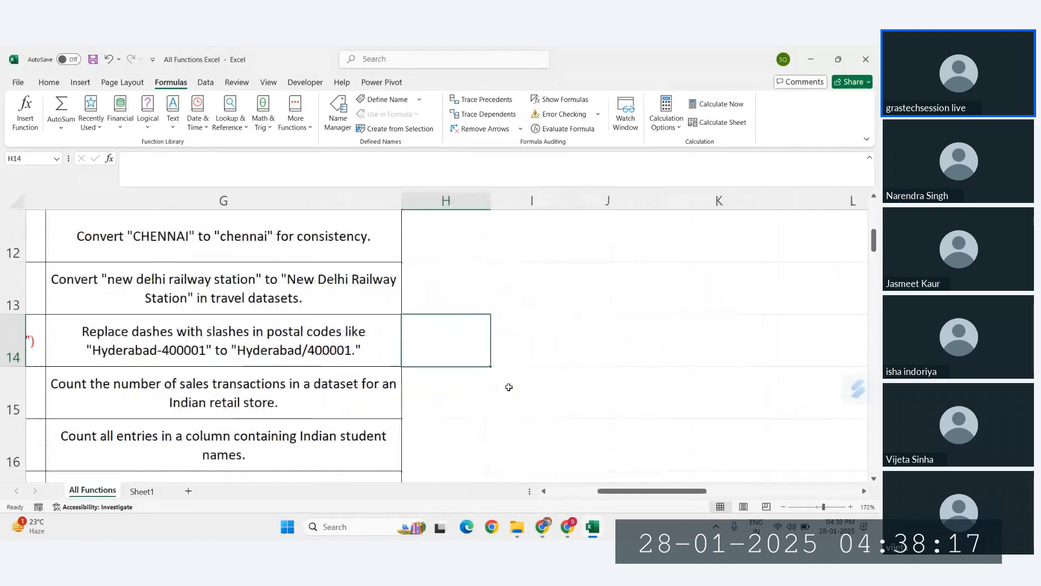
{"action": "left_click", "coordinate": [495, 353]}
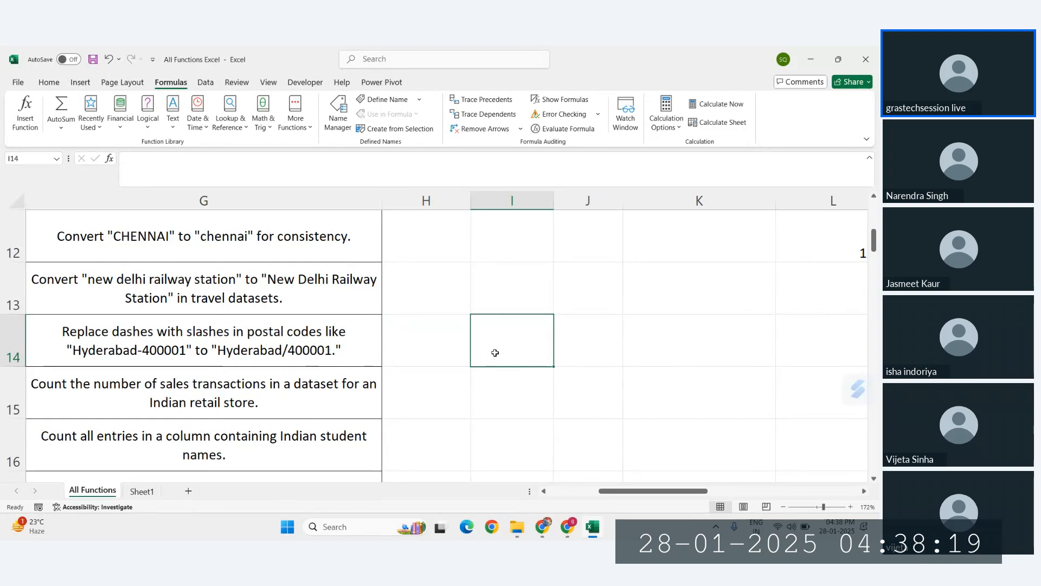
{"action": "key", "text": "ctrl+semicolon"}
{"action": "key", "text": "Return"}
{"action": "left_click", "coordinate": [495, 353]}
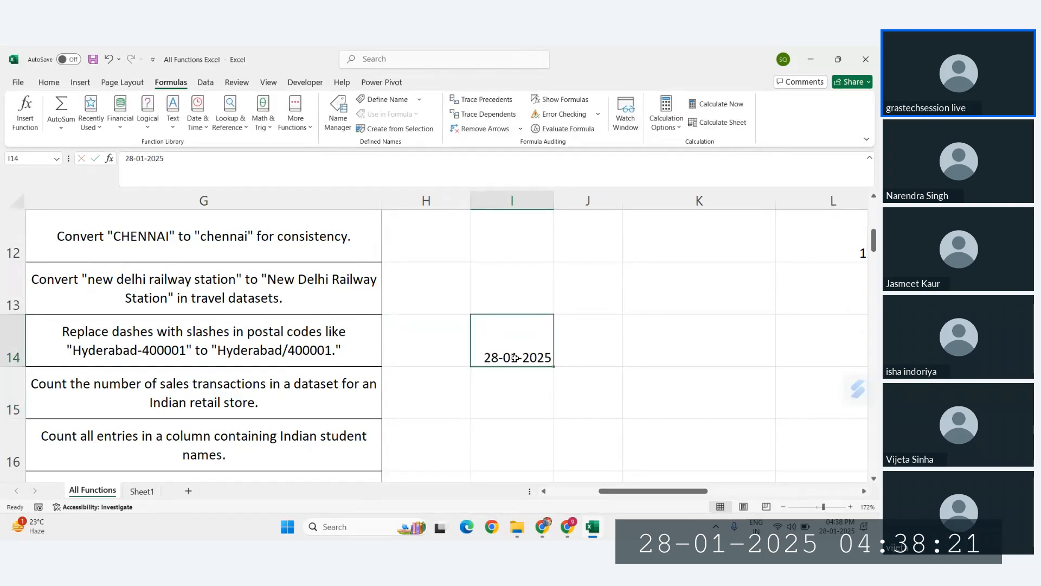
{"action": "left_click", "coordinate": [611, 357]}
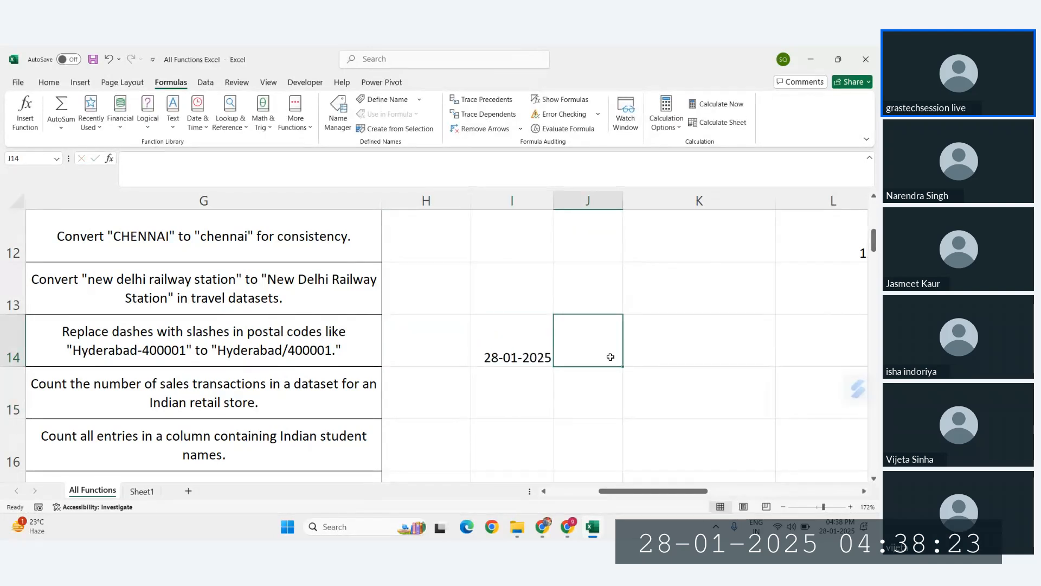
{"action": "scroll", "coordinate": [542, 369], "scroll_direction": "left", "scroll_amount": 1}
{"action": "scroll", "coordinate": [543, 369], "scroll_direction": "right", "scroll_amount": 1}
{"action": "left_click", "coordinate": [513, 366]}
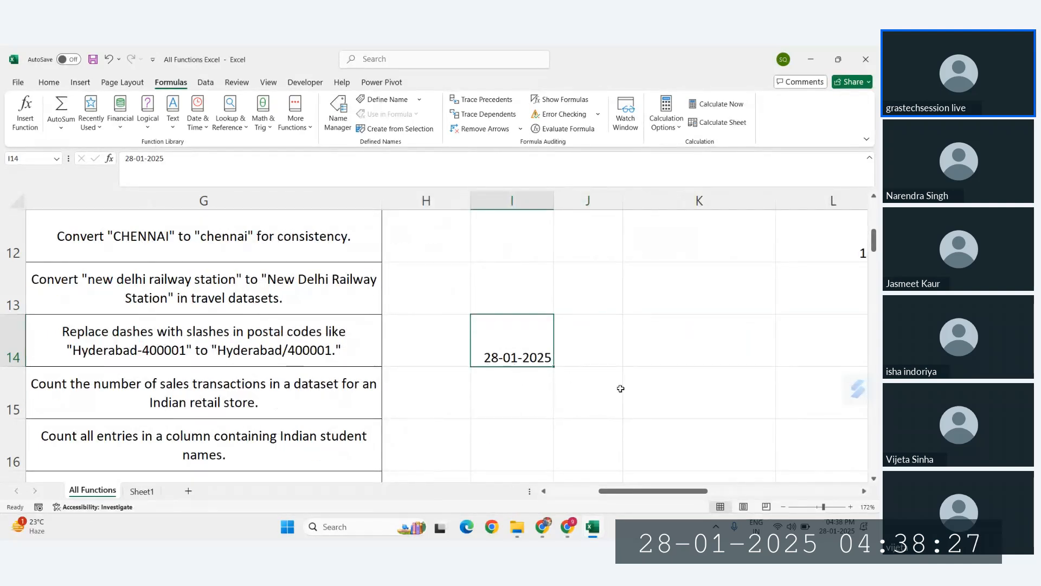
- Check the SUBSTITUTE function's description and its example syntax in F14
{"action": "scroll", "coordinate": [642, 363], "scroll_direction": "left", "scroll_amount": 3}
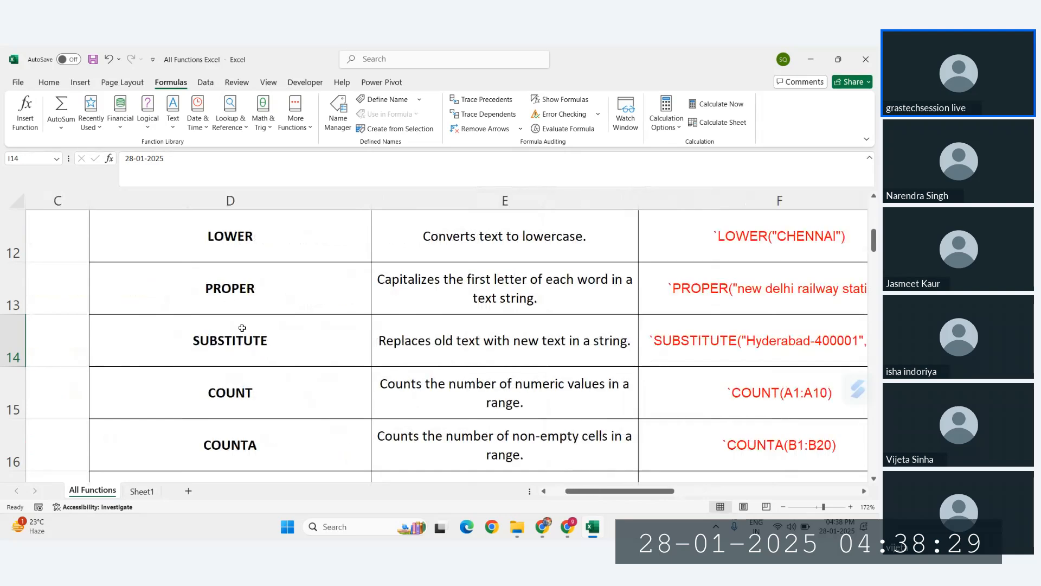
{"action": "left_click", "coordinate": [648, 341]}
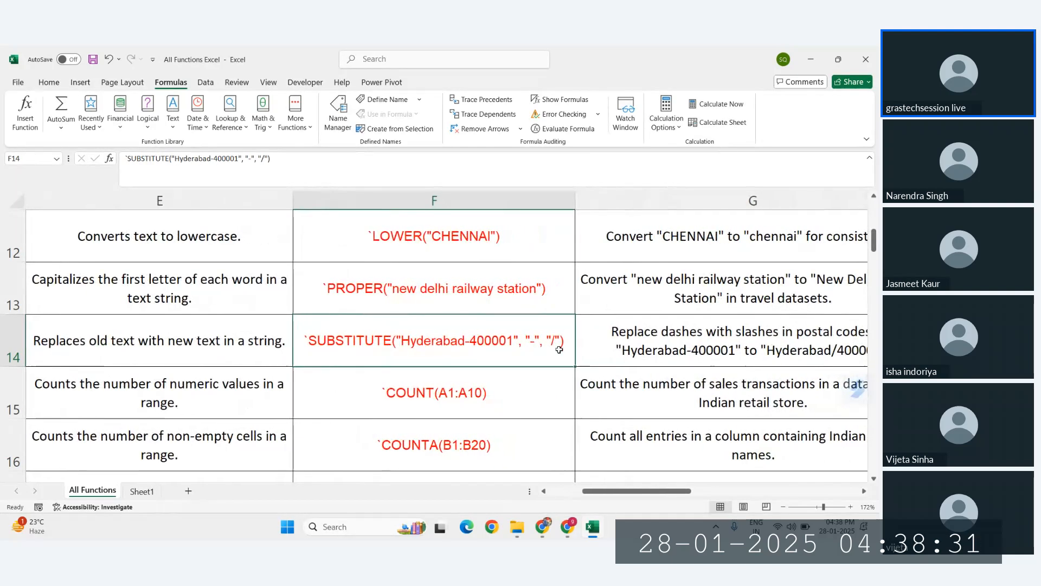
{"action": "scroll", "coordinate": [607, 351], "scroll_direction": "right", "scroll_amount": 2}
{"action": "scroll", "coordinate": [673, 374], "scroll_direction": "right", "scroll_amount": 3}
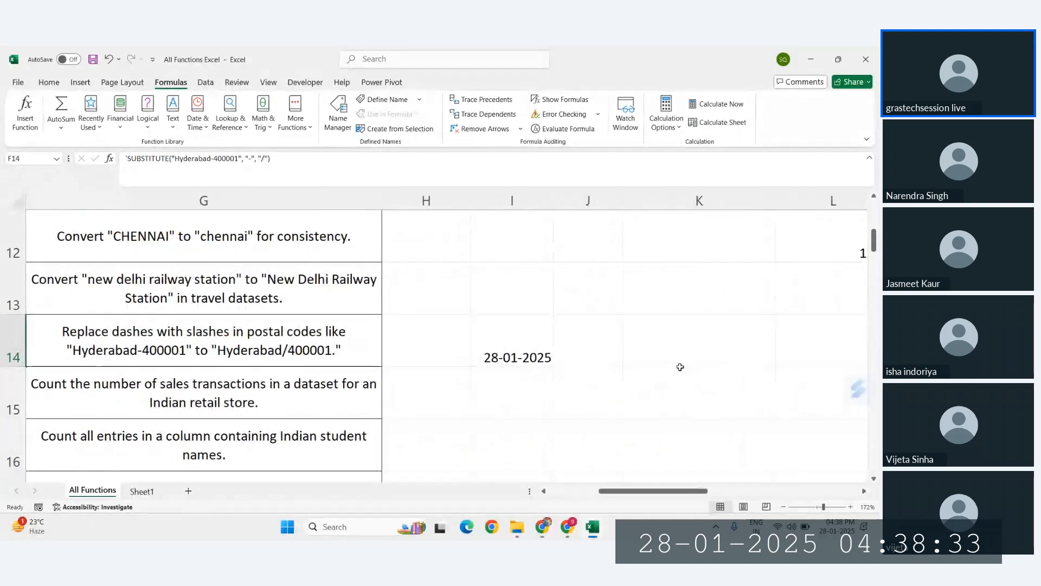
- Enter =SUBSTITUTE(I14,"-","/") in K14 to replace the dashes in the sample date with slashes, and select the result
{"action": "left_click", "coordinate": [657, 355]}
{"action": "type", "text": "=sub"}
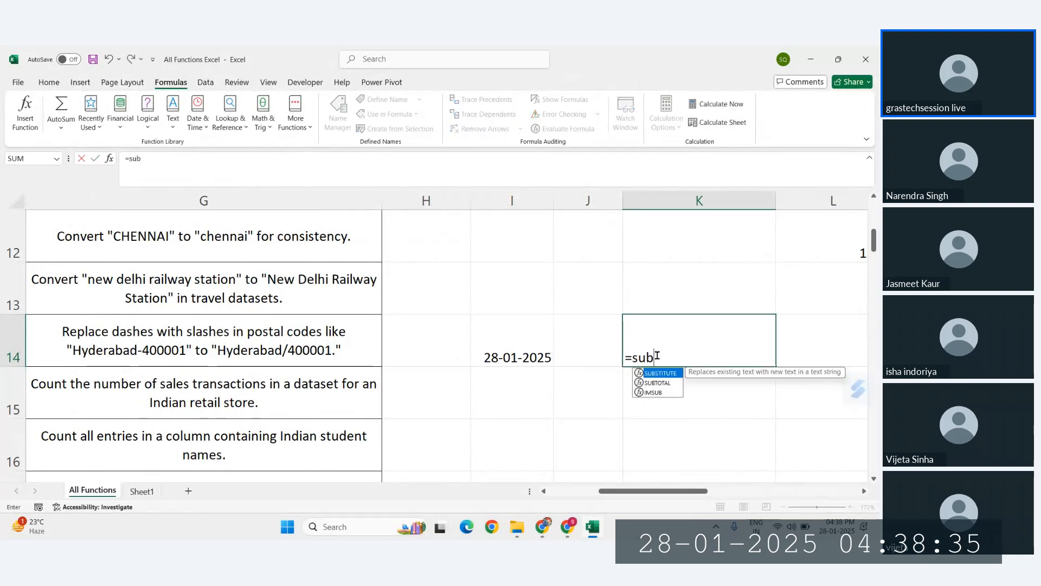
{"action": "key", "text": "Tab"}
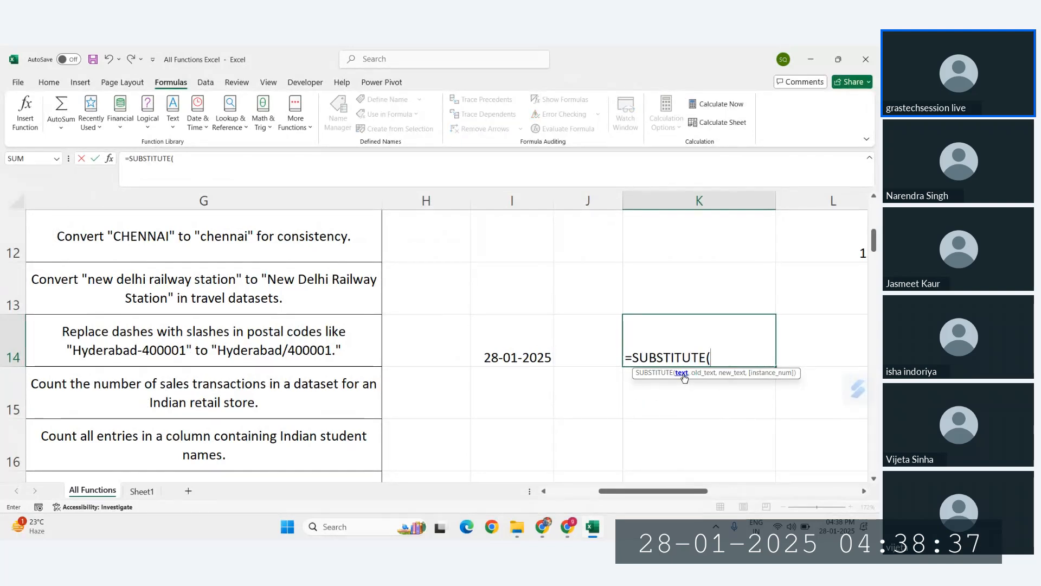
{"action": "left_click", "coordinate": [489, 356]}
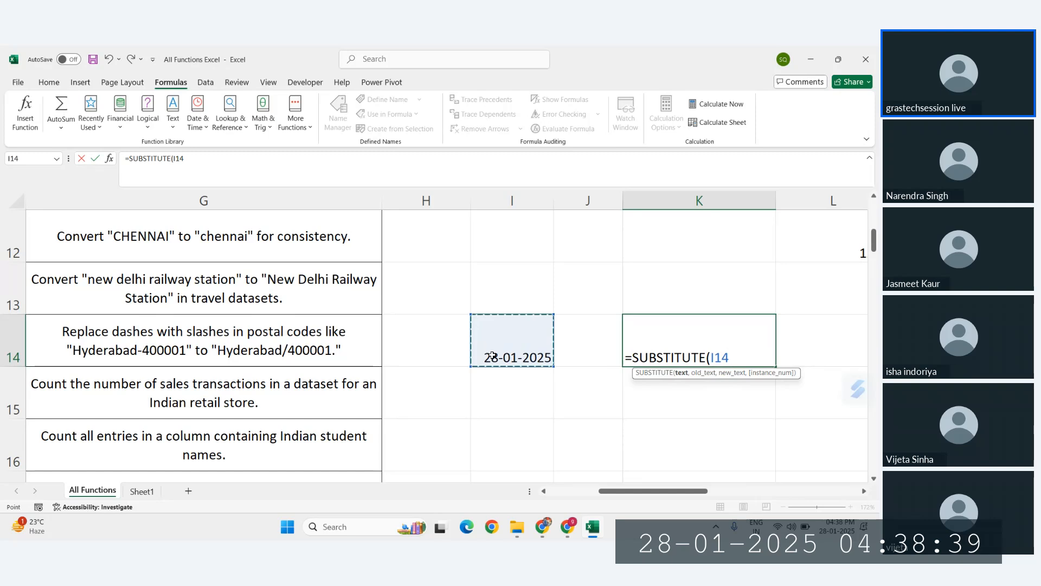
{"action": "type", "text": ","}
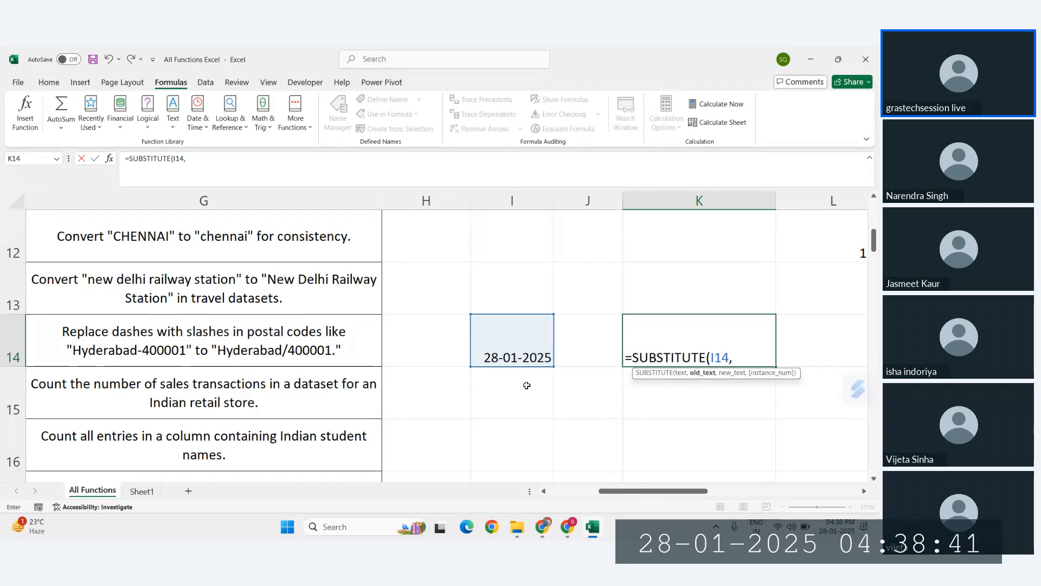
{"action": "type", "text": "\""}
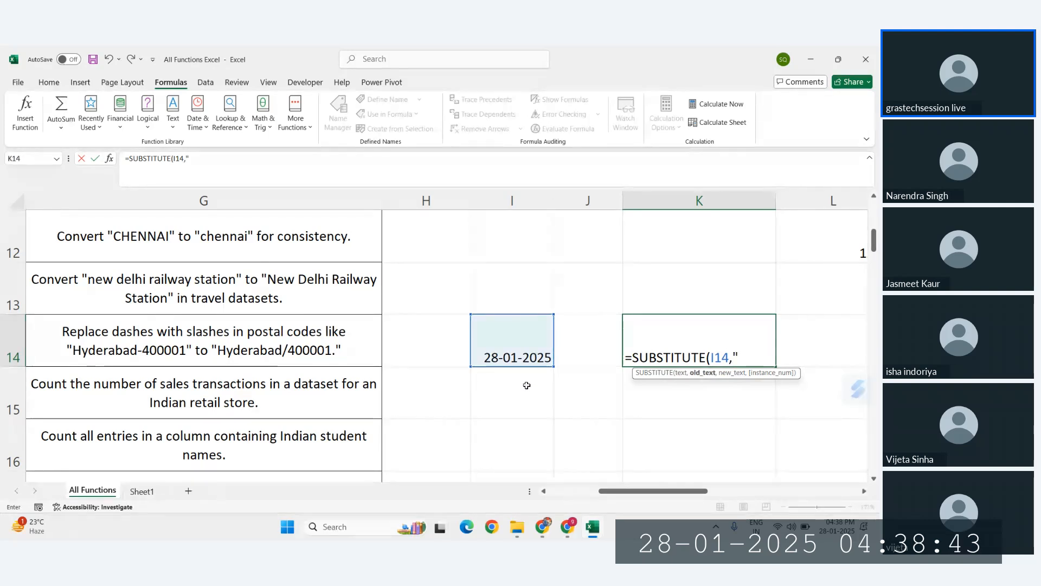
{"action": "type", "text": "-\""}
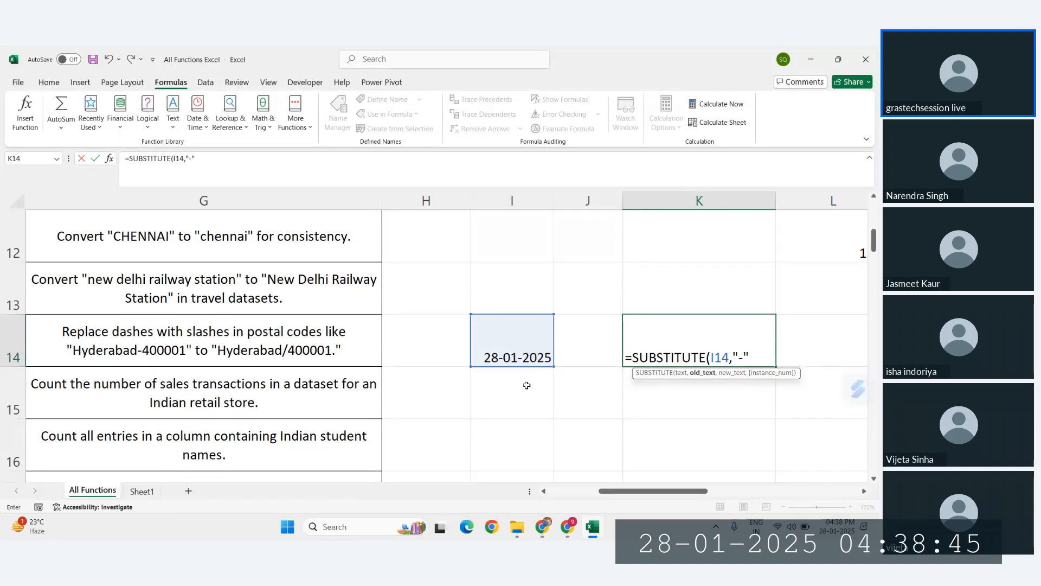
{"action": "type", "text": ","}
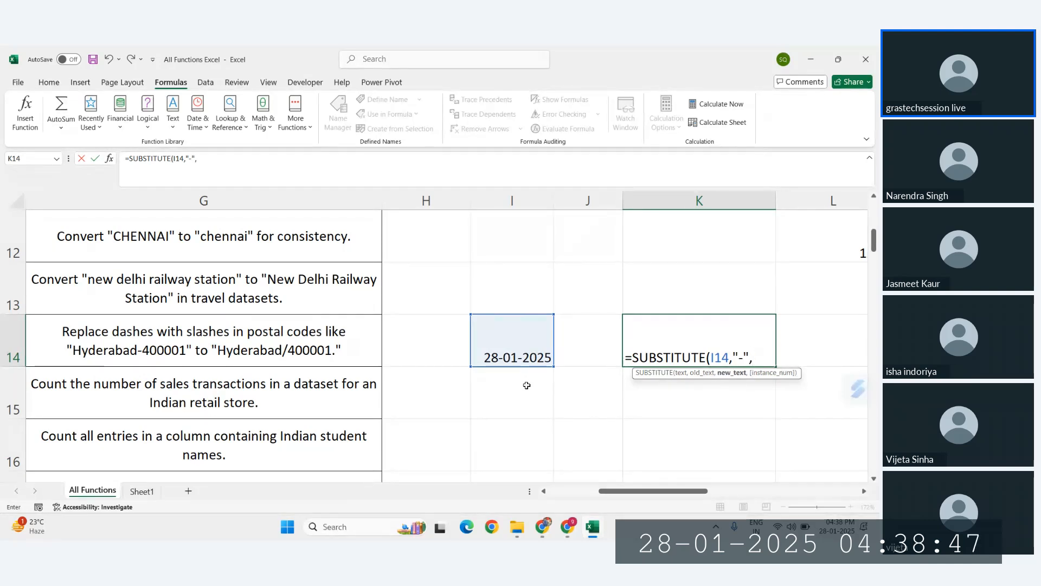
{"action": "type", "text": "\"/"}
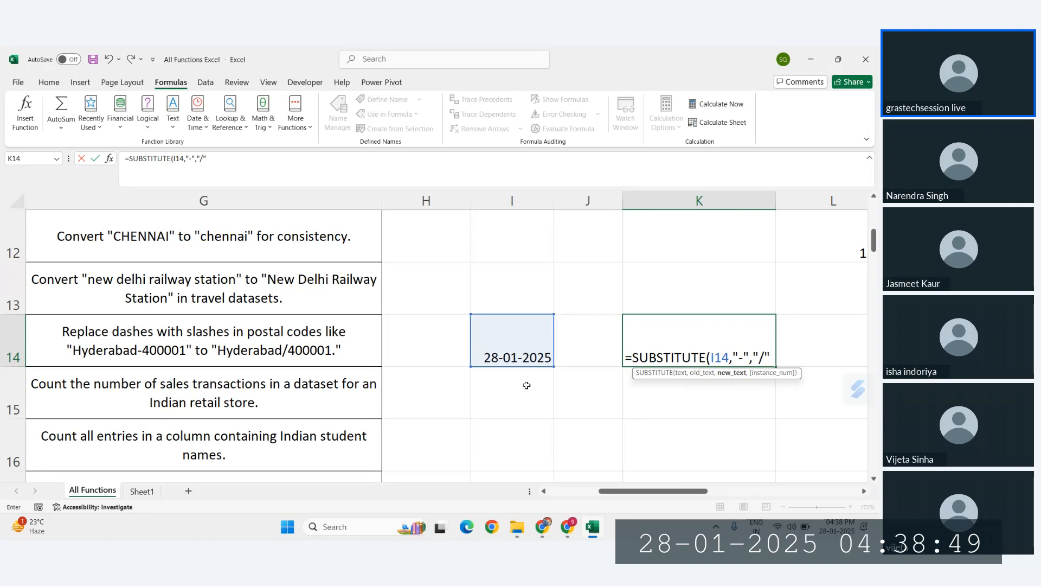
{"action": "type", "text": "\")"}
{"action": "key", "text": "Return"}
{"action": "left_click", "coordinate": [659, 347]}
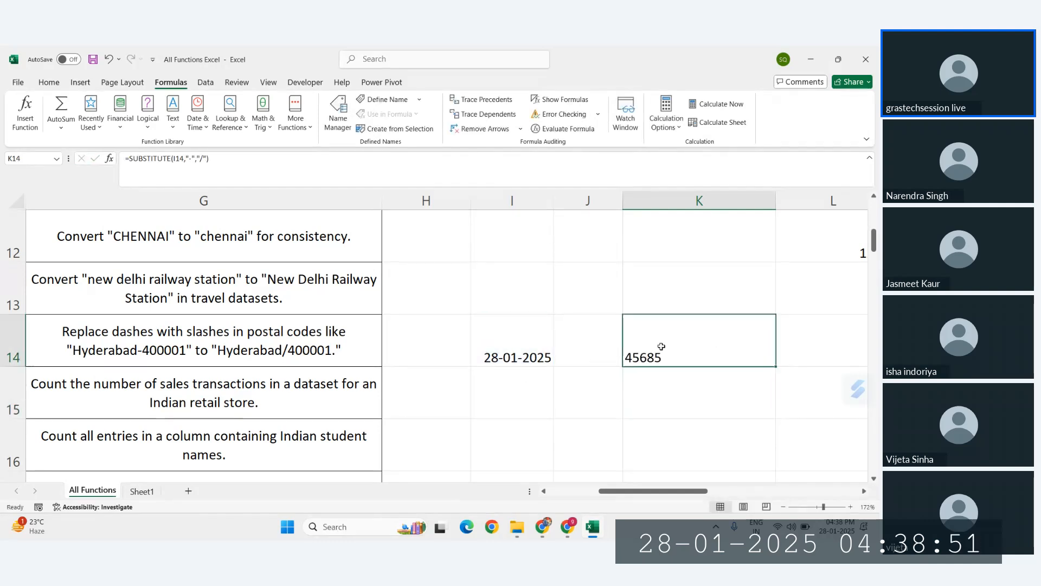
- Try to show the SUBSTITUTE result in K14 as a date with the Long Date number format
{"action": "left_click", "coordinate": [48, 82]}
{"action": "left_click", "coordinate": [457, 104]}
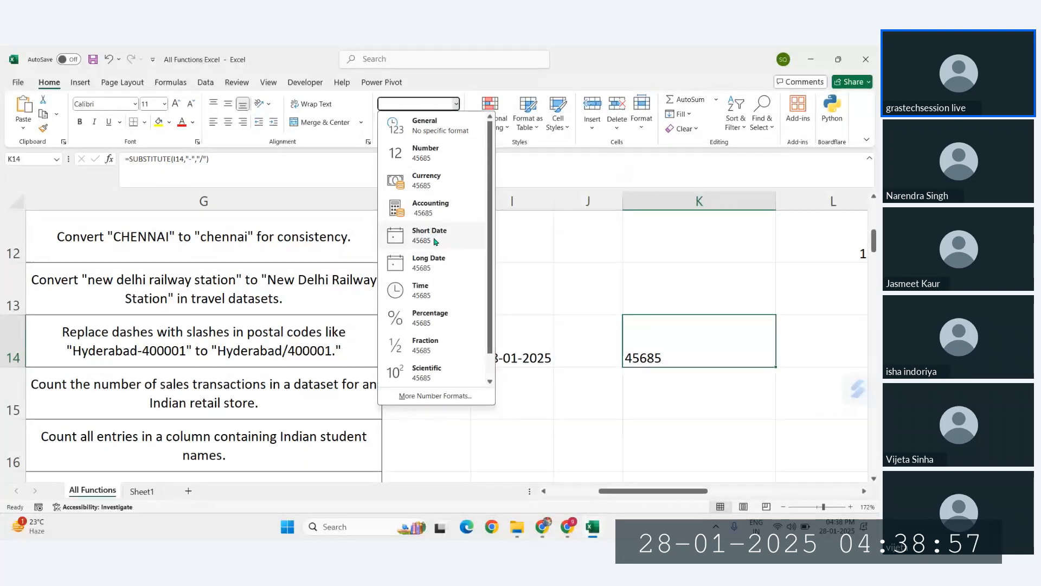
{"action": "left_click", "coordinate": [424, 266]}
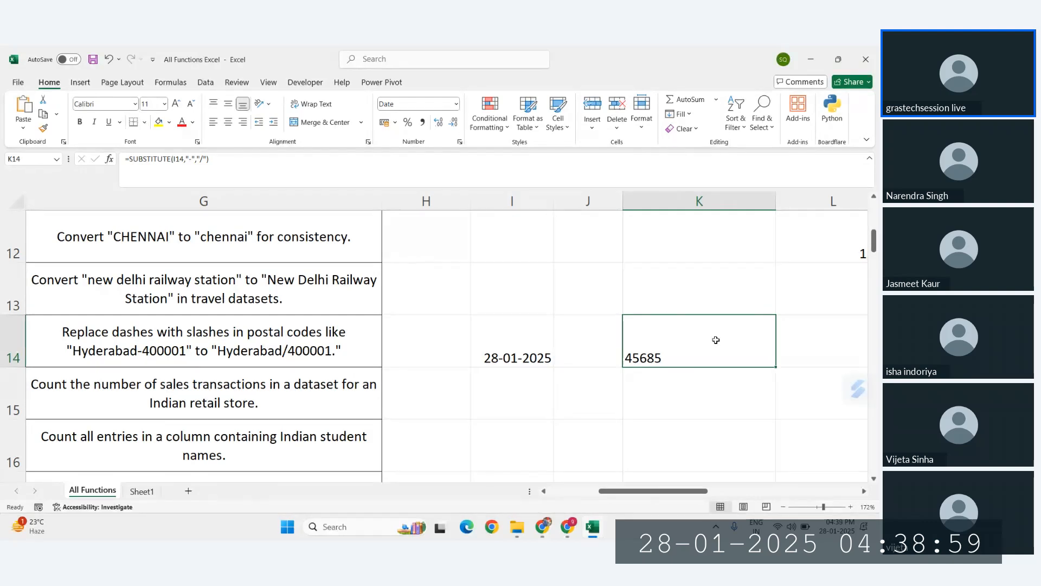
- Delete the formula in K14 and clear all remaining formatting from J13:K15
{"action": "key", "text": "Delete"}
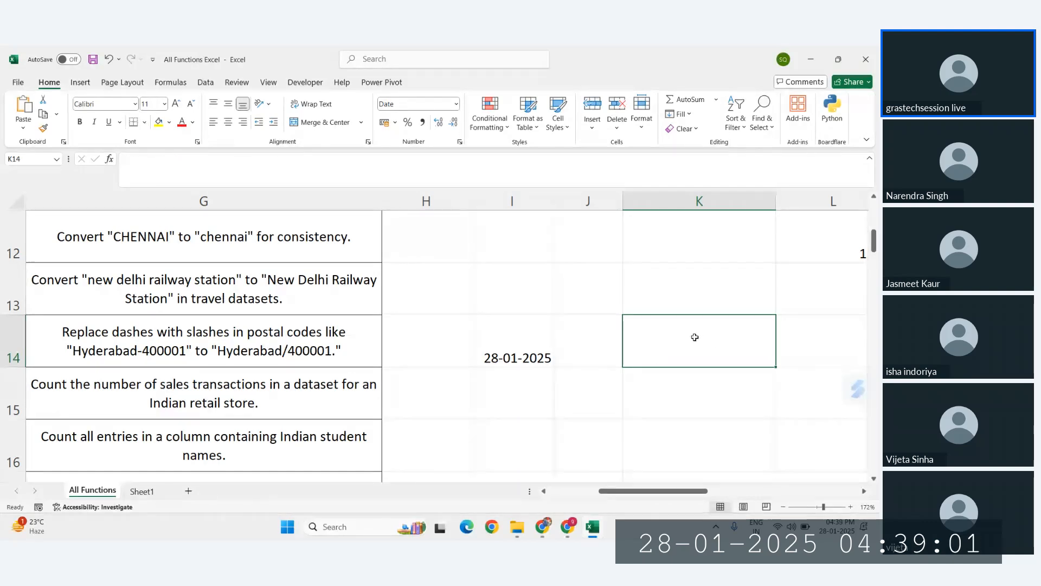
{"action": "left_click_drag", "start_coordinate": [588, 287], "coordinate": [699, 400]}
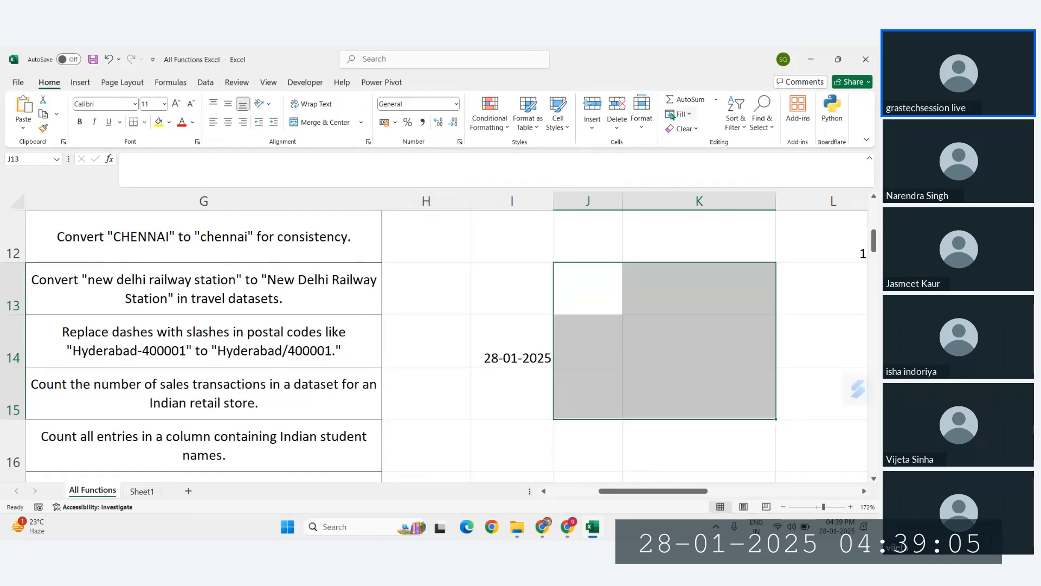
{"action": "left_click", "coordinate": [679, 129]}
{"action": "left_click", "coordinate": [691, 145]}
- Re-enter the formula =SUBSTITUTE(I14,"-","/") in the cleared cell K14
{"action": "left_click", "coordinate": [663, 352]}
{"action": "type", "text": "="}
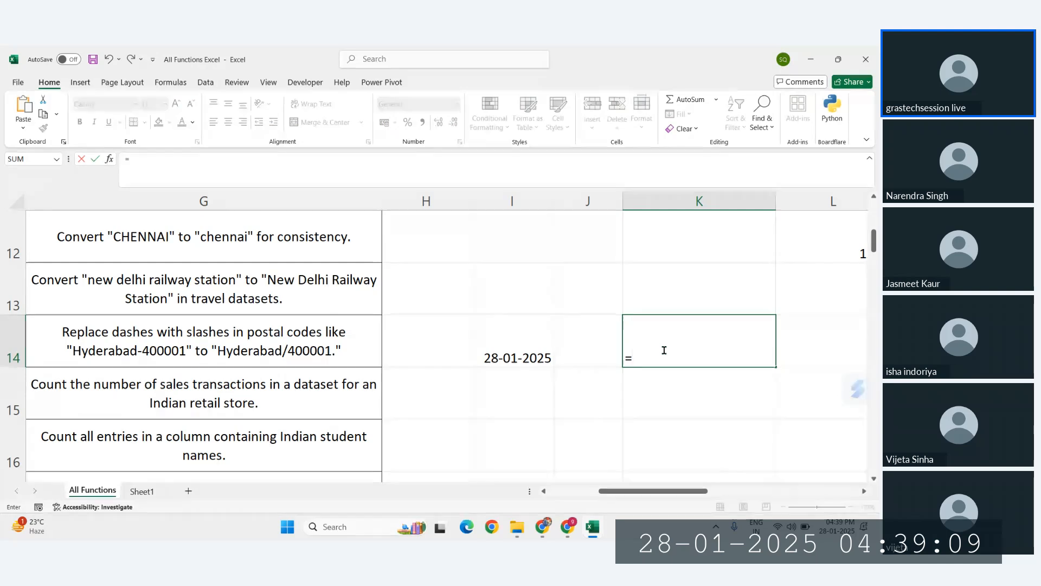
{"action": "type", "text": "sub"}
{"action": "key", "text": "Tab"}
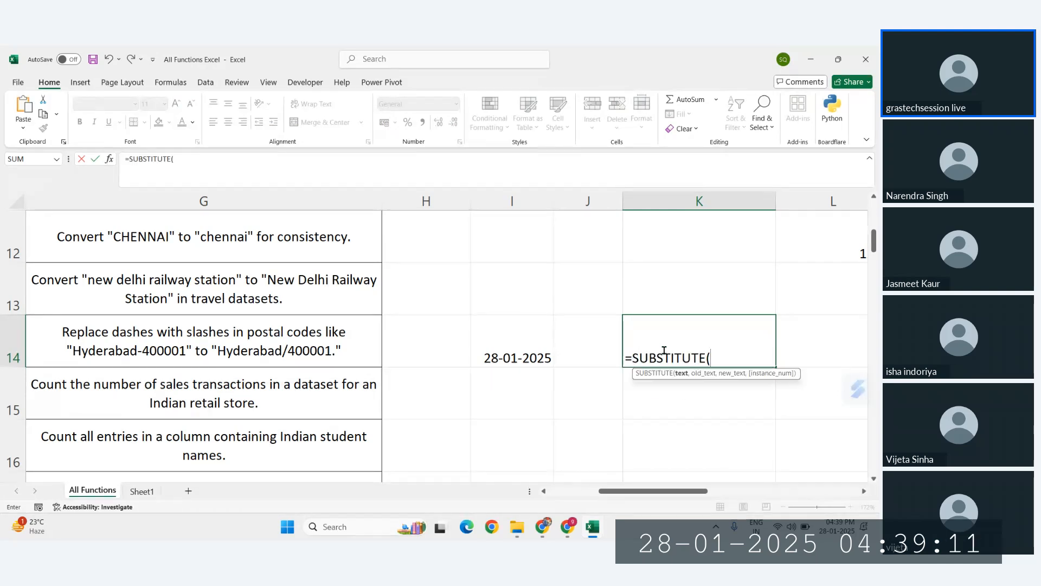
{"action": "left_click", "coordinate": [527, 356]}
{"action": "type", "text": ","}
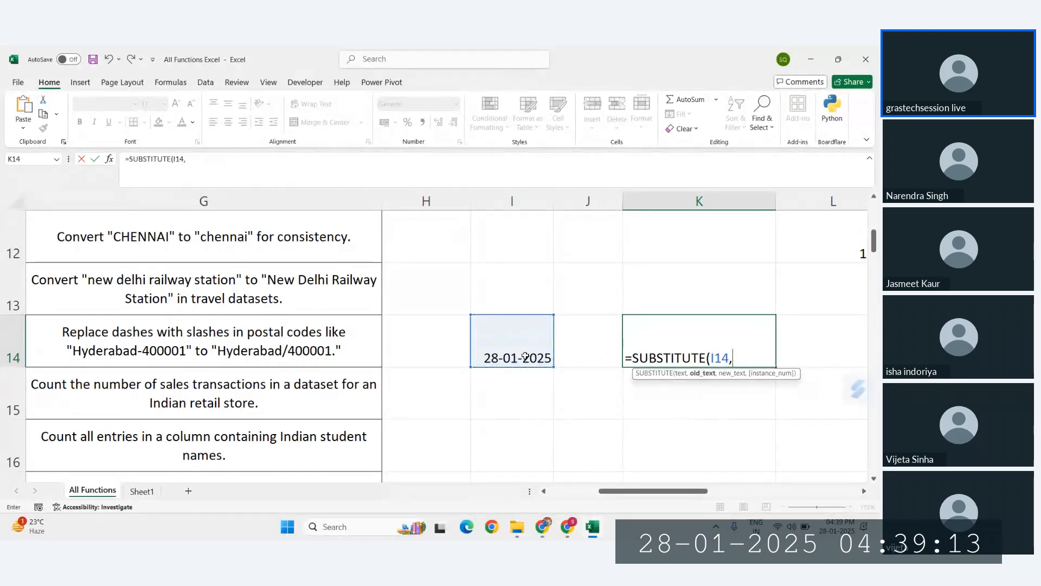
{"action": "type", "text": "\"-\",'"}
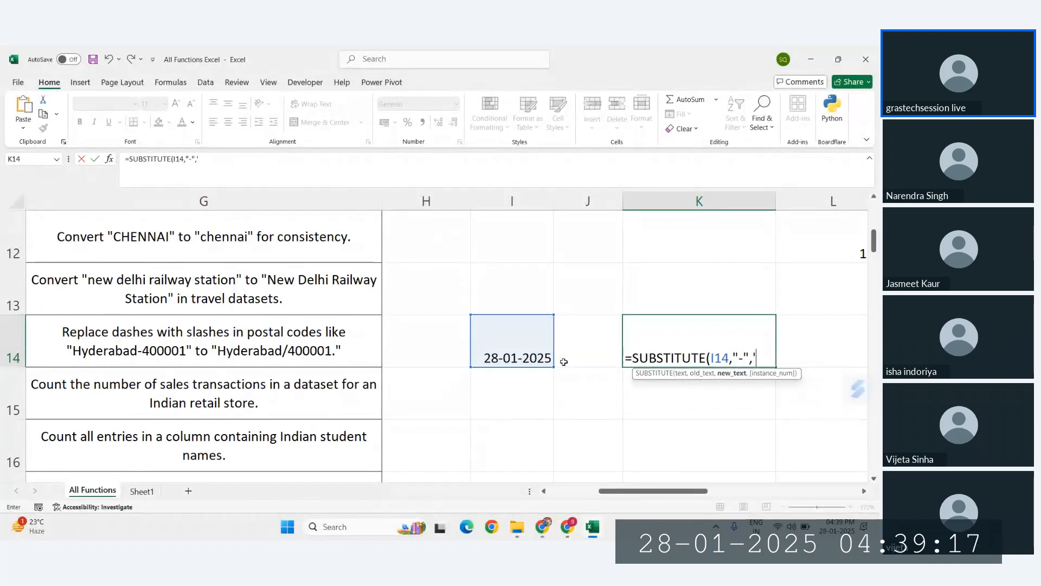
{"action": "type", "text": "\"/\""}
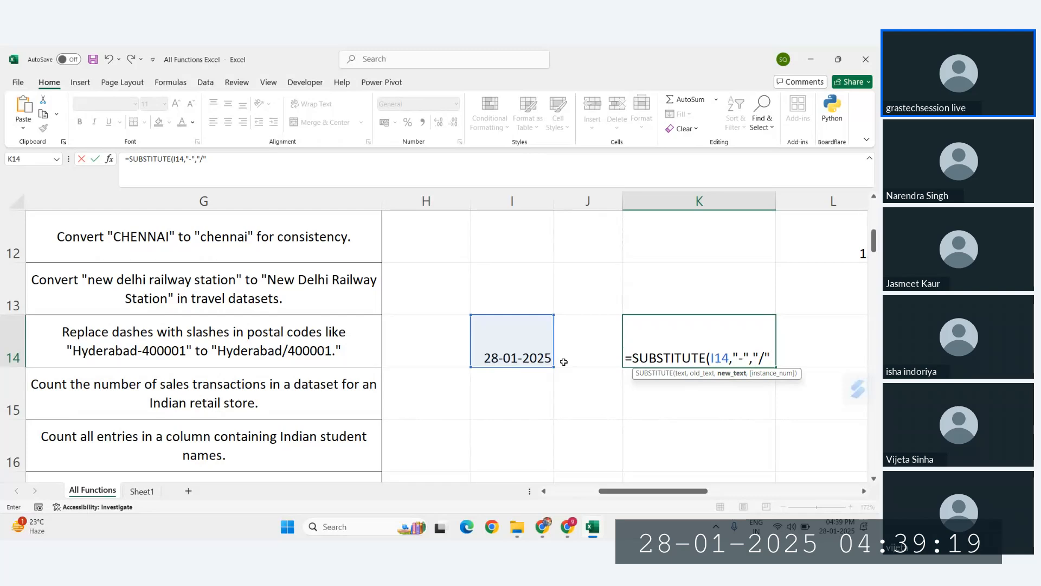
{"action": "type", "text": ")"}
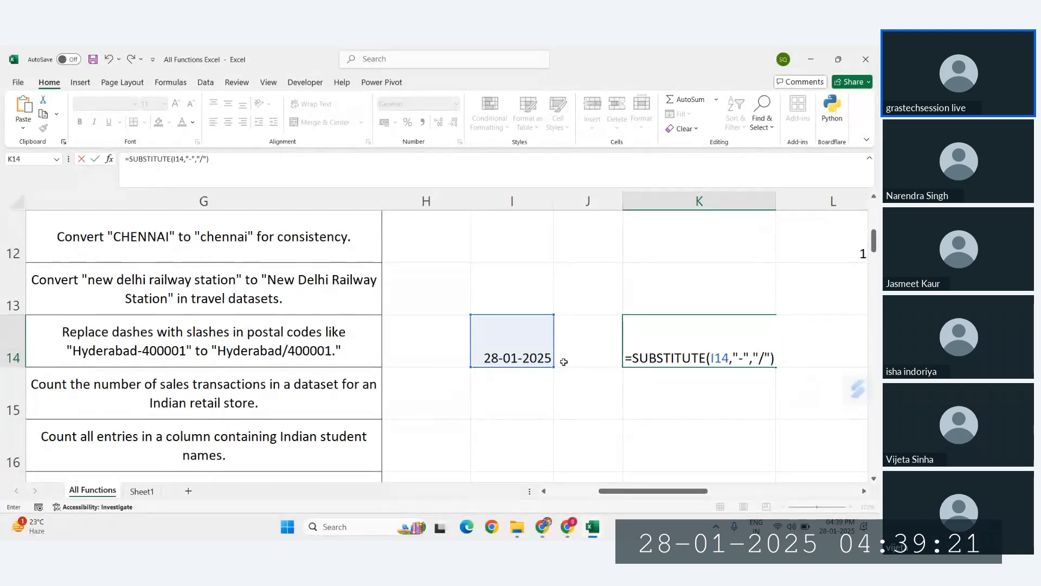
{"action": "key", "text": "Return"}
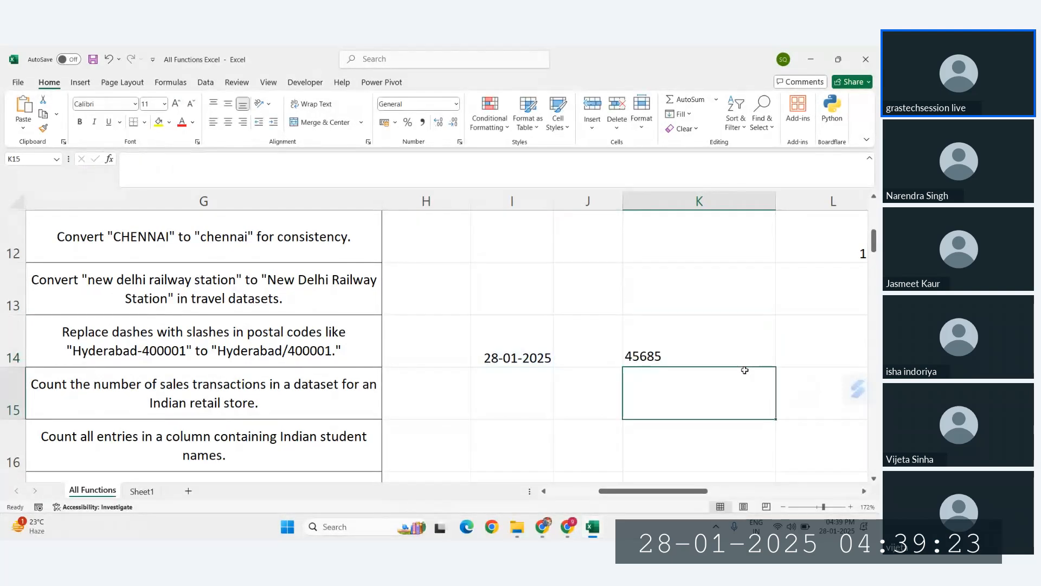
- Try the 2012-03-14 date type from the detailed number formats on K14, and delete the cell's formula
{"action": "left_click", "coordinate": [682, 332]}
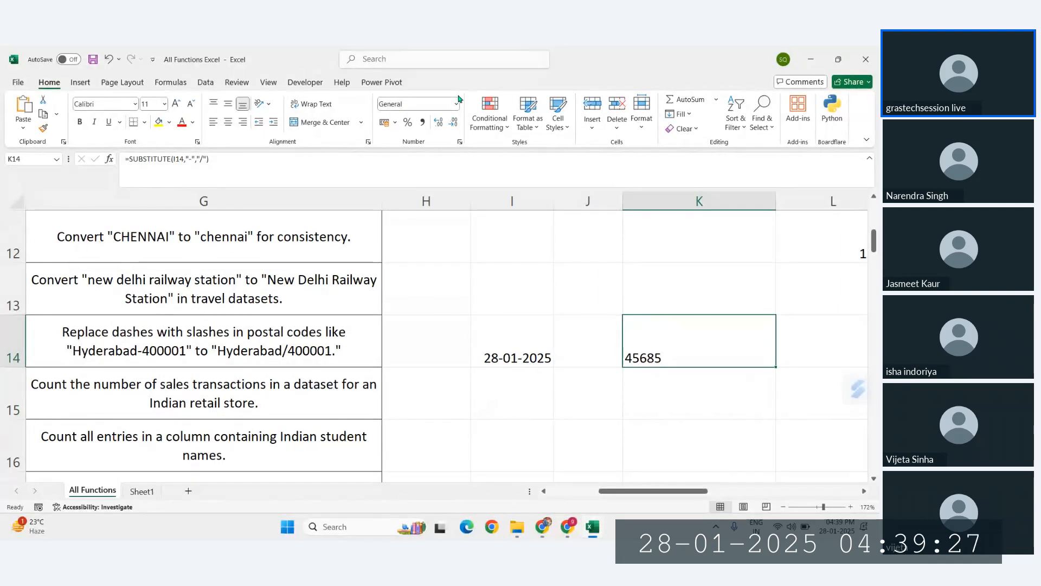
{"action": "left_click", "coordinate": [457, 104]}
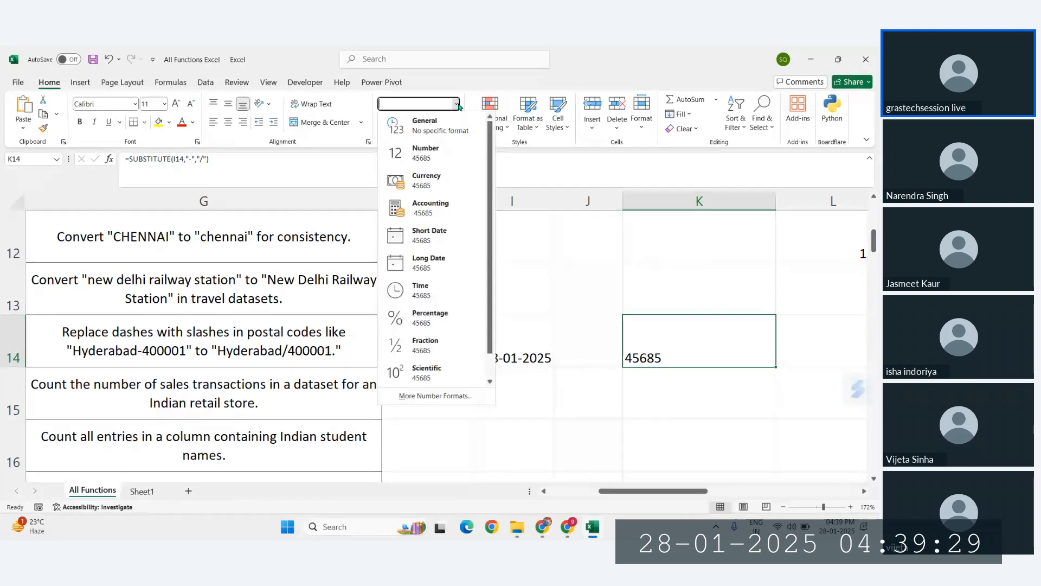
{"action": "scroll", "coordinate": [436, 335], "scroll_direction": "down", "scroll_amount": 1}
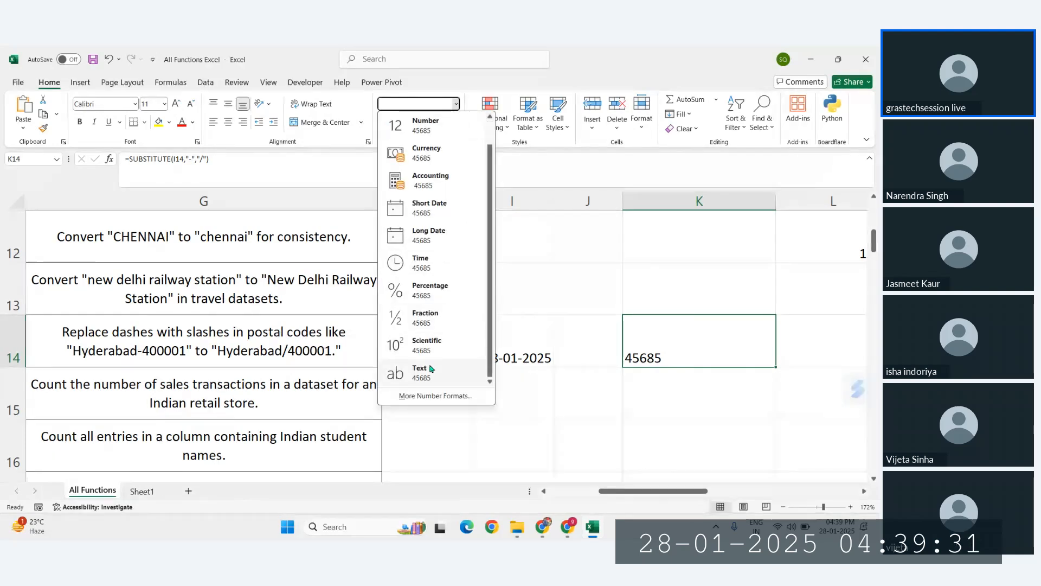
{"action": "left_click", "coordinate": [418, 400]}
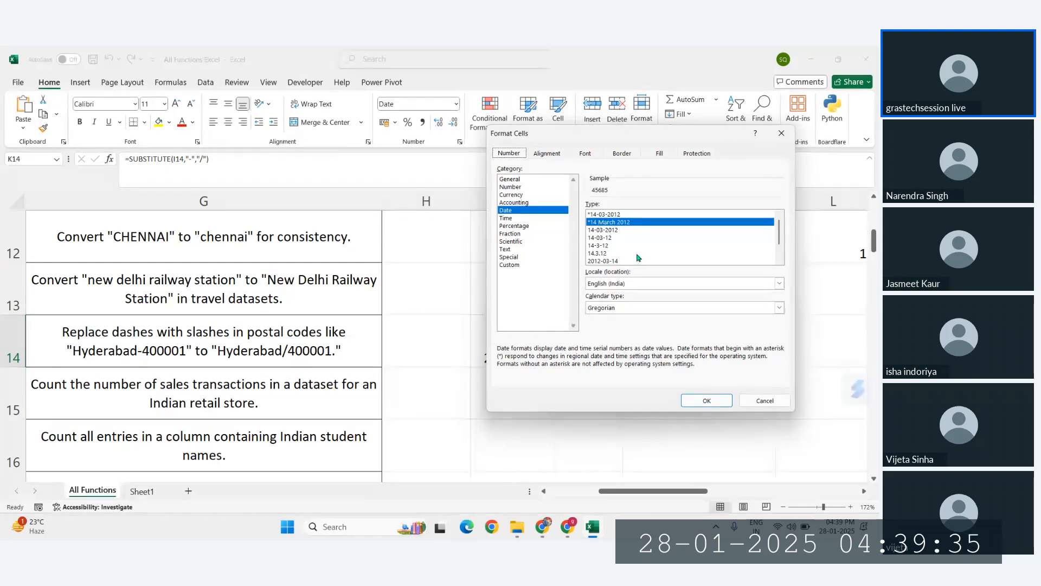
{"action": "scroll", "coordinate": [640, 259], "scroll_direction": "down", "scroll_amount": 1}
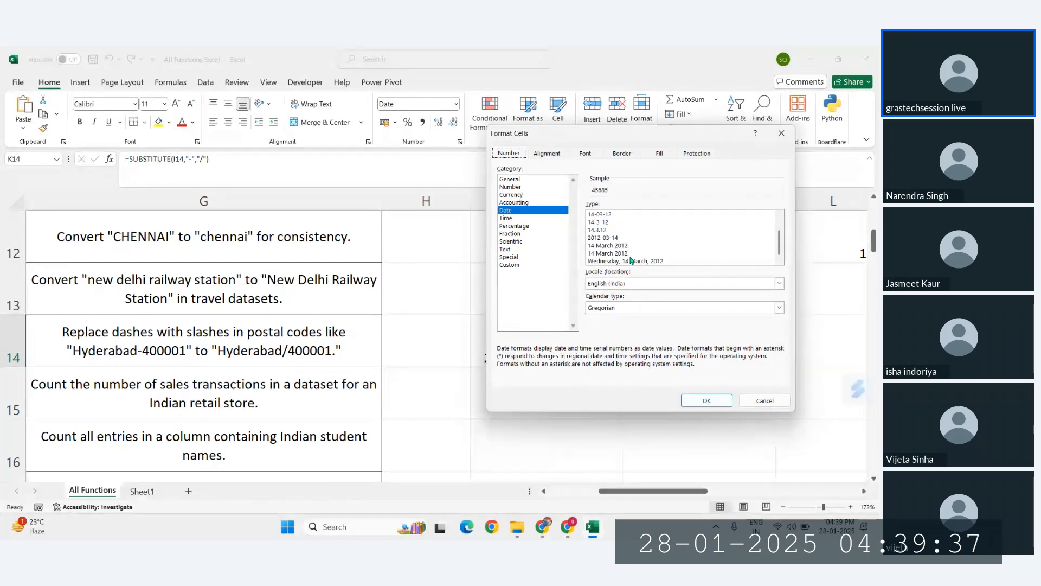
{"action": "left_click", "coordinate": [607, 254]}
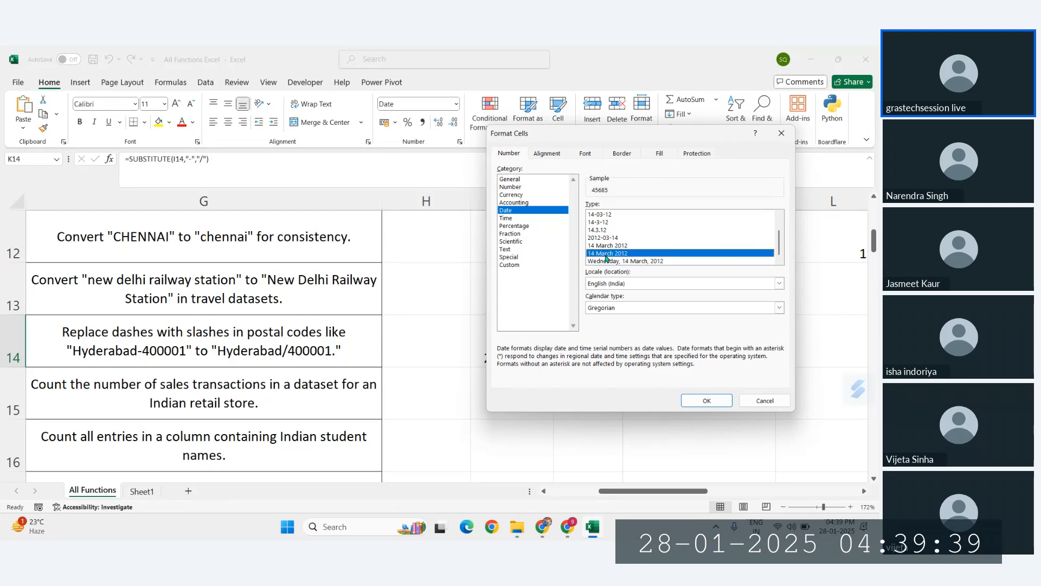
{"action": "left_click", "coordinate": [603, 239]}
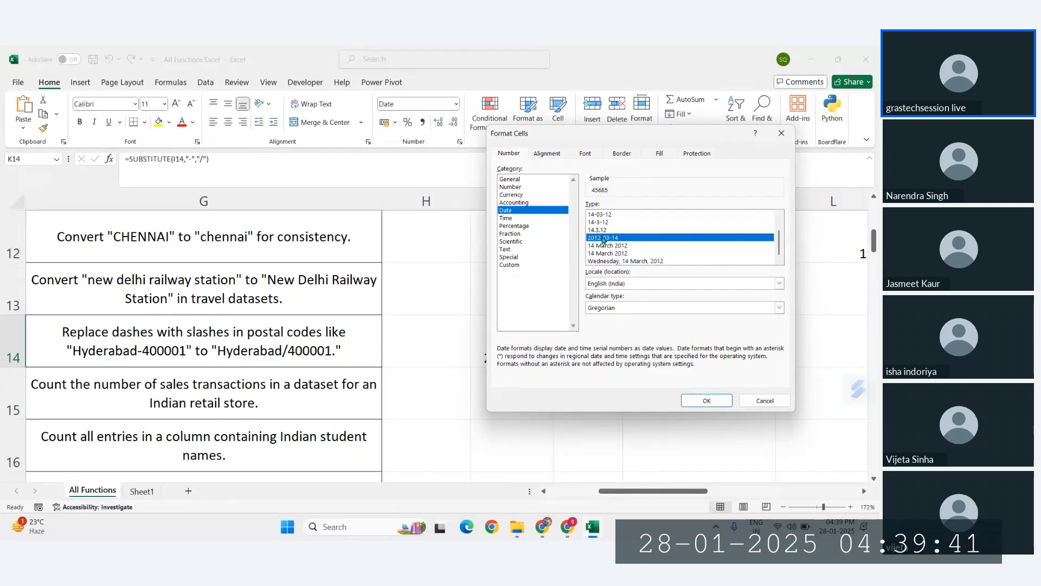
{"action": "left_click", "coordinate": [706, 400]}
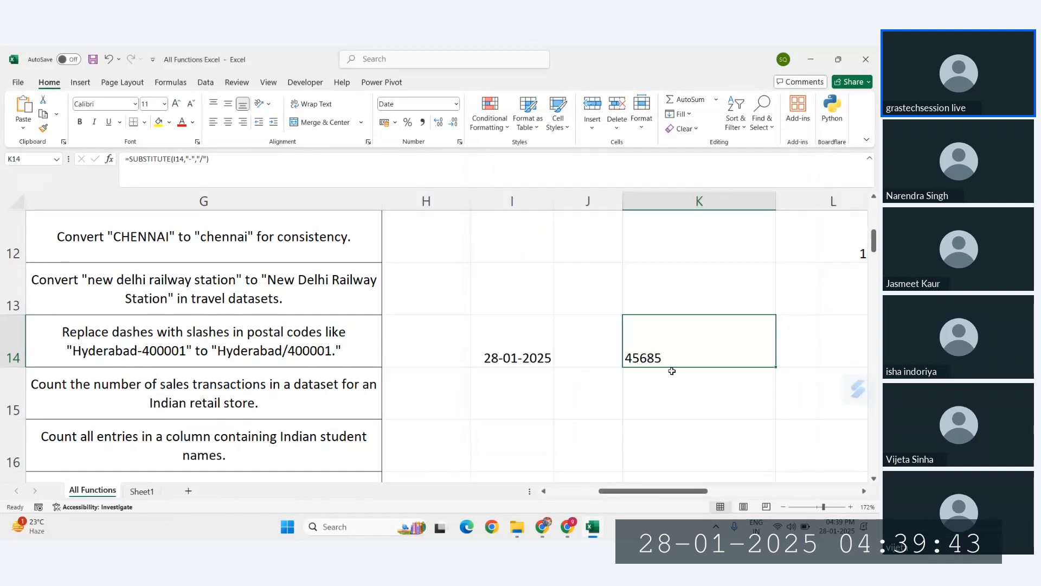
{"action": "key", "text": "Delete"}
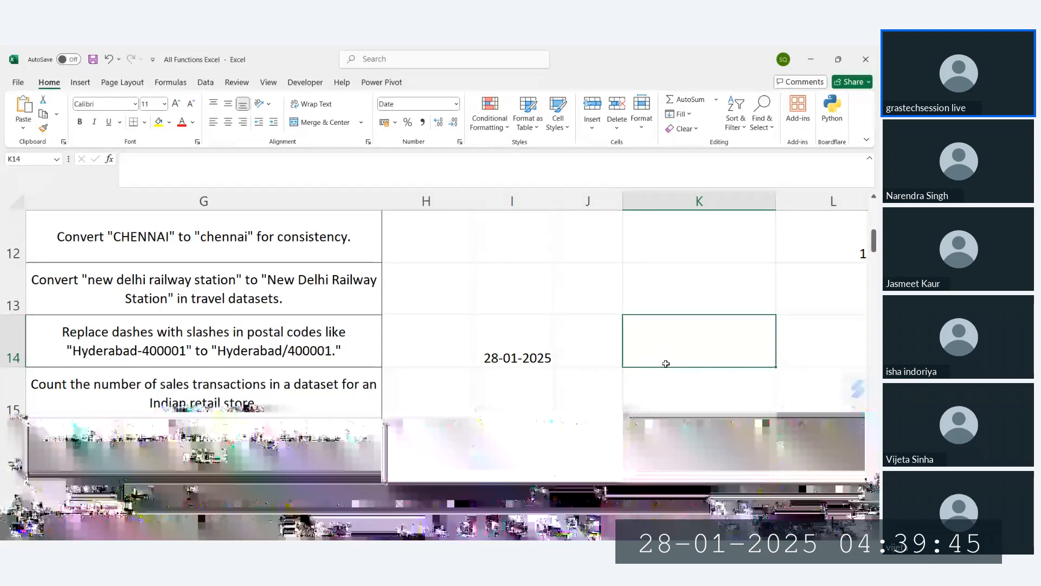
- Re-examine the SUBSTITUTE use case in G14 and its "Hyderabad-400001" example in F14, and select the example cell
{"action": "scroll", "coordinate": [512, 343], "scroll_direction": "left", "scroll_amount": 4}
{"action": "scroll", "coordinate": [463, 358], "scroll_direction": "right", "scroll_amount": 3}
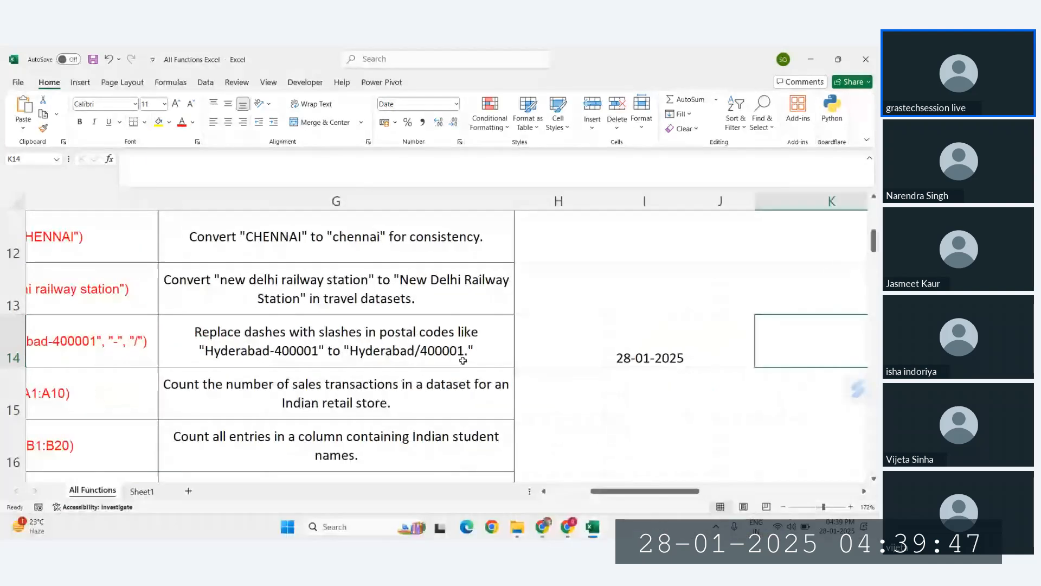
{"action": "scroll", "coordinate": [681, 379], "scroll_direction": "right", "scroll_amount": 1}
{"action": "left_click", "coordinate": [542, 379]}
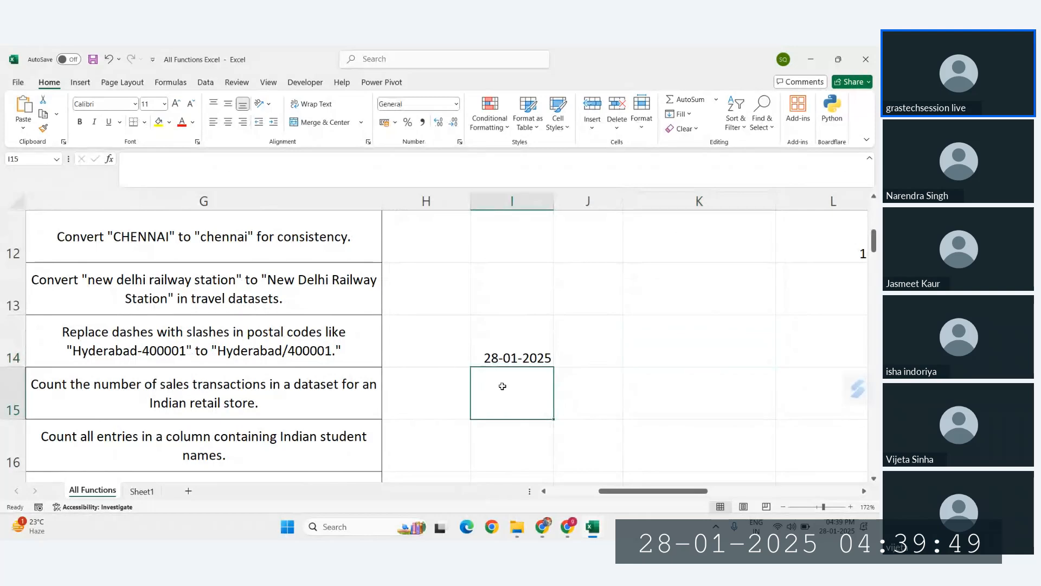
{"action": "scroll", "coordinate": [502, 386], "scroll_direction": "left", "scroll_amount": 4}
{"action": "scroll", "coordinate": [157, 347], "scroll_direction": "left", "scroll_amount": 1}
{"action": "left_click", "coordinate": [156, 346]}
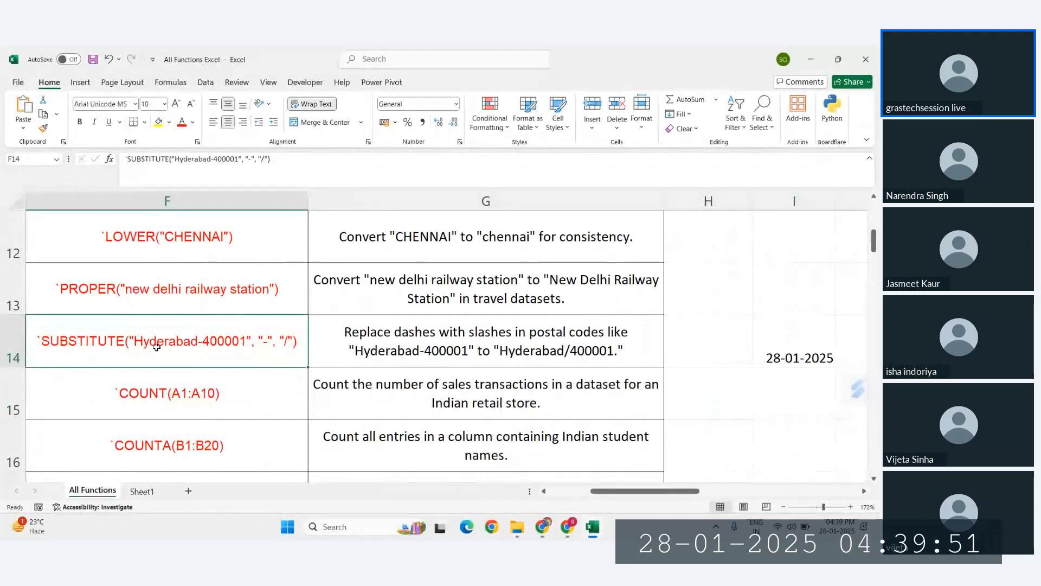
- Enter "New Delhi - 110062" in I15 and autofit column I to its contents
{"action": "scroll", "coordinate": [502, 368], "scroll_direction": "right", "scroll_amount": 2}
{"action": "scroll", "coordinate": [502, 368], "scroll_direction": "right", "scroll_amount": 2}
{"action": "left_click", "coordinate": [521, 396]}
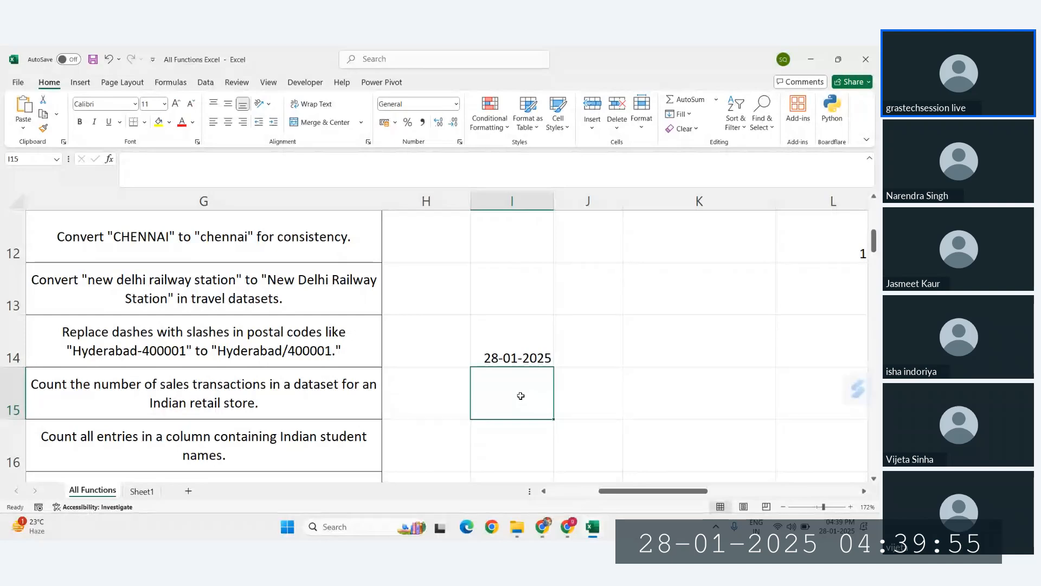
{"action": "left_click", "coordinate": [497, 357]}
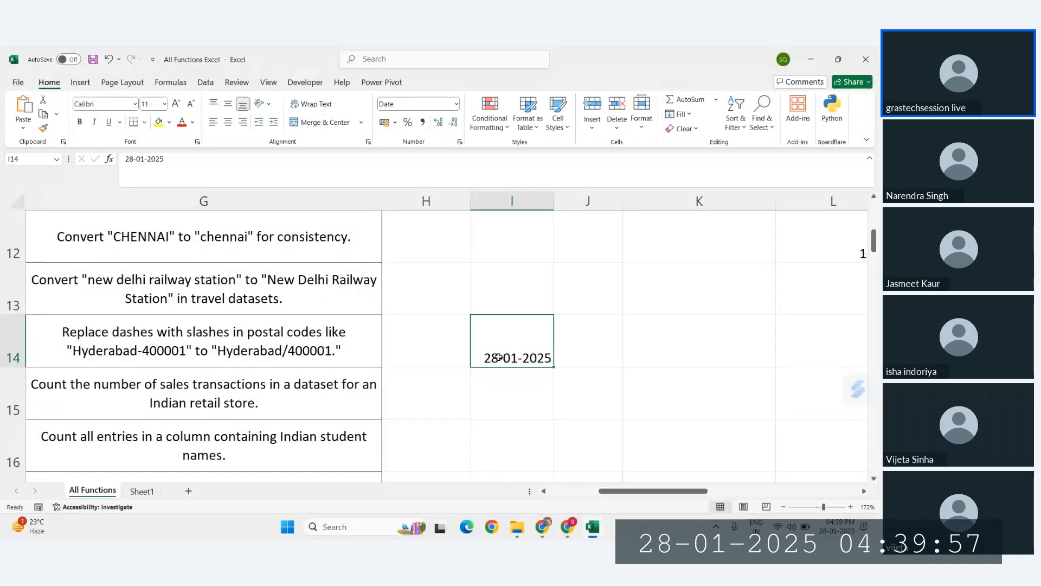
{"action": "left_click", "coordinate": [502, 403]}
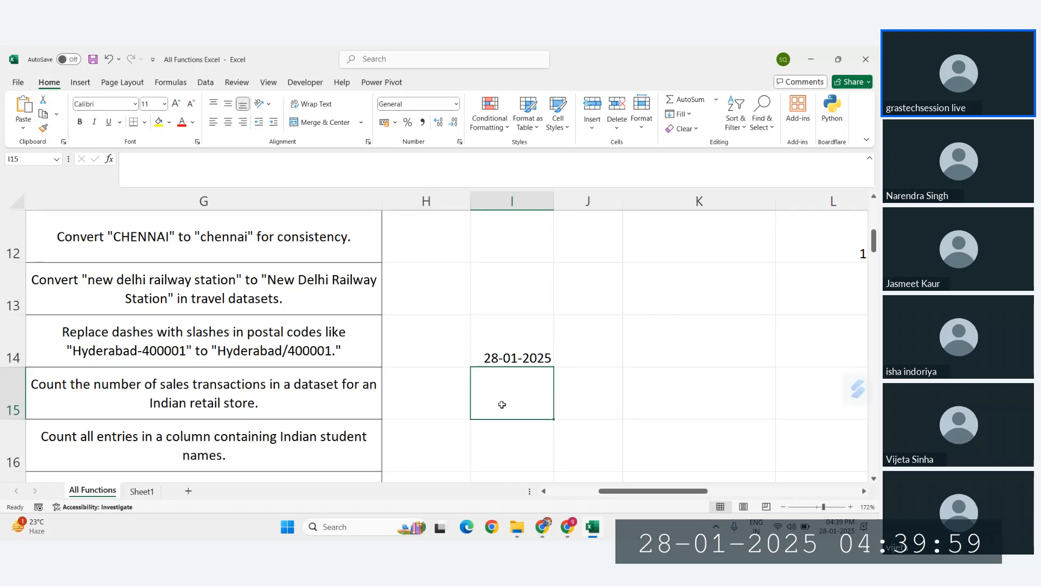
{"action": "type", "text": "New D"}
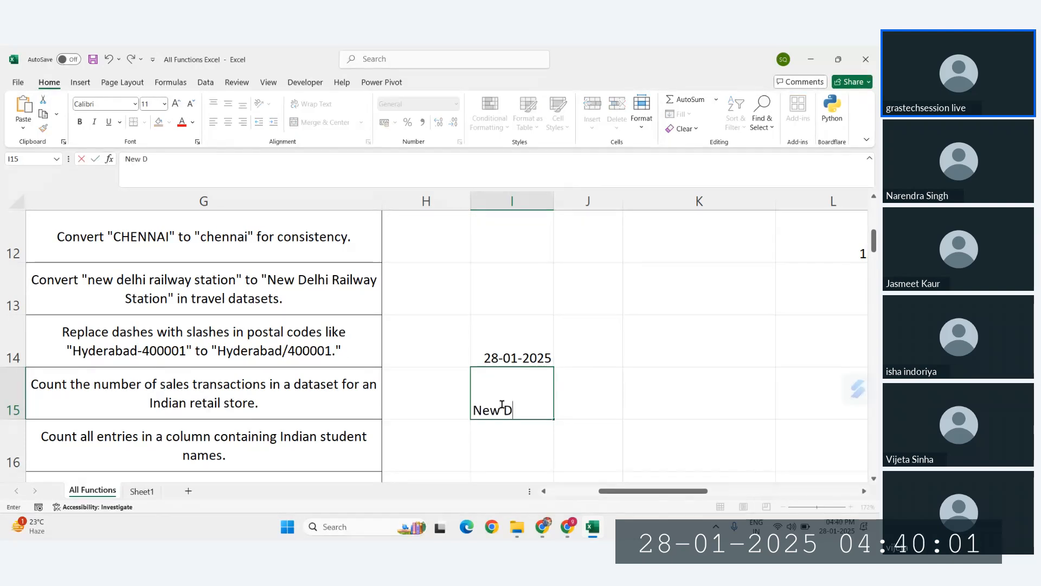
{"action": "type", "text": "elhi - 11"}
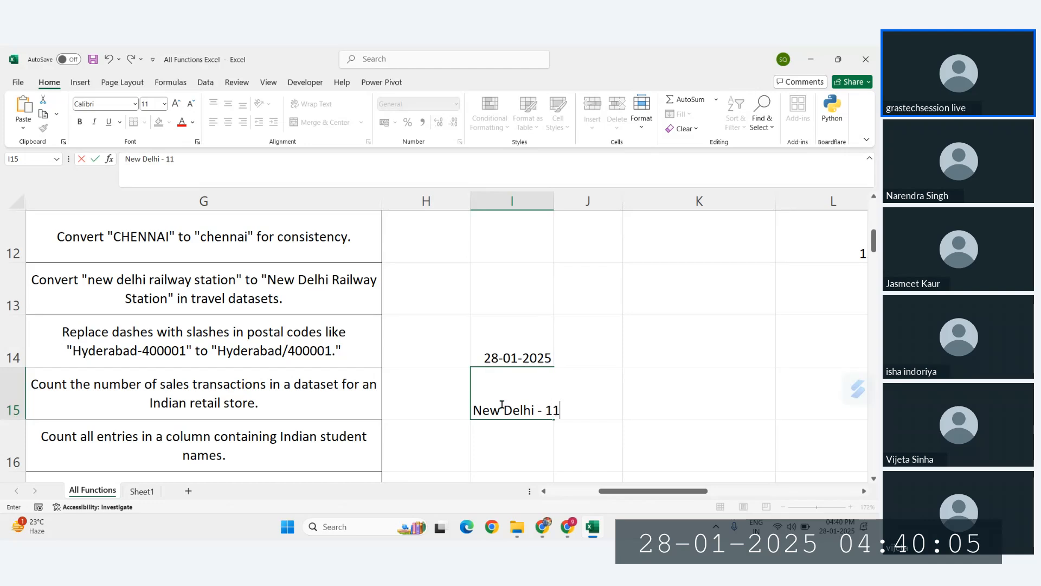
{"action": "type", "text": "0062"}
{"action": "key", "text": "Return"}
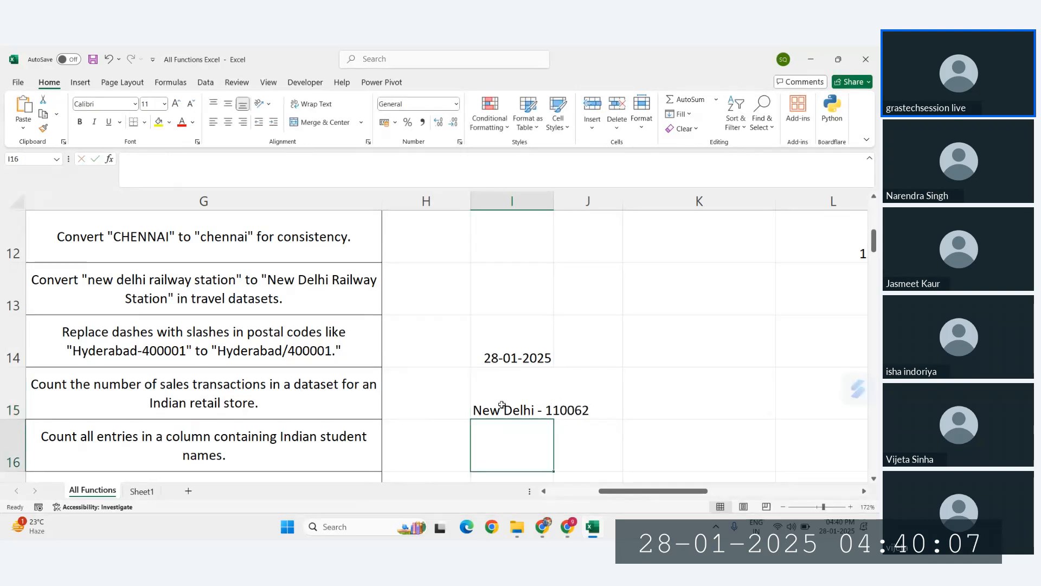
{"action": "double_click", "coordinate": [554, 201]}
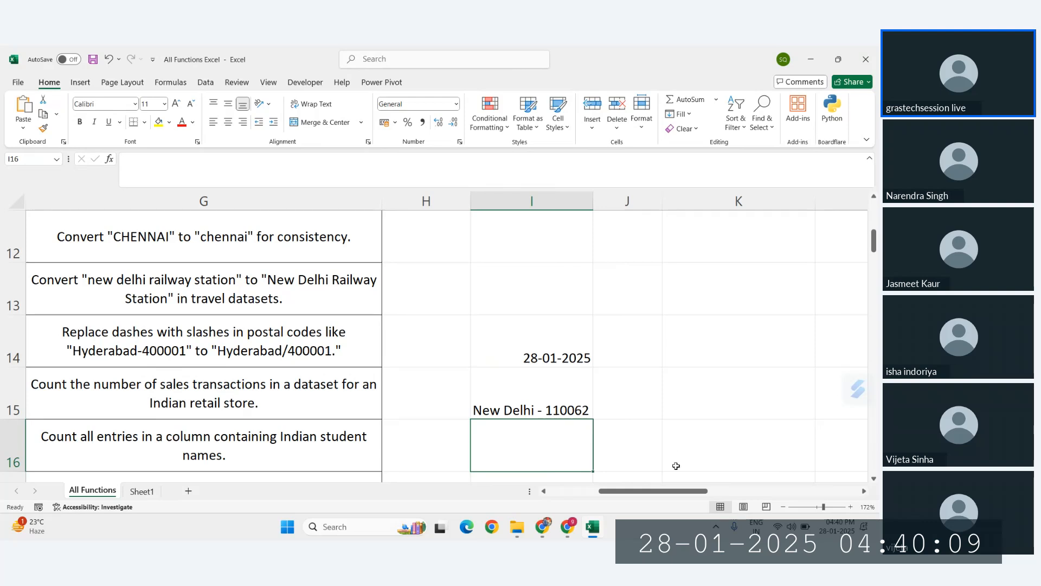
- Enter =SUBSTITUTE(I15,"-","/") in K15 to replace the dash in the New Delhi postal code with a slash
{"action": "left_click", "coordinate": [690, 426]}
{"action": "left_click", "coordinate": [532, 391]}
{"action": "left_click", "coordinate": [719, 413]}
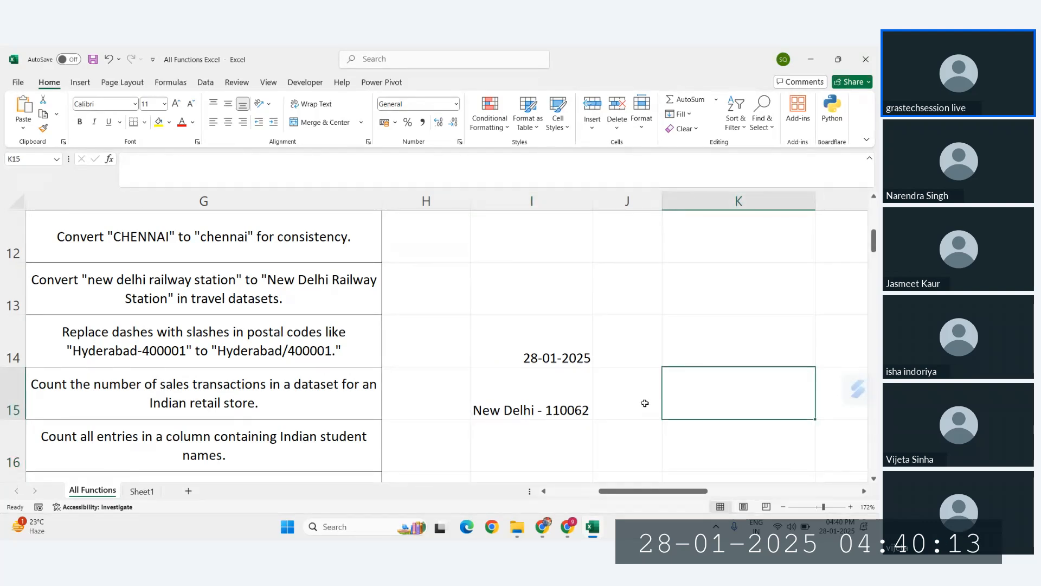
{"action": "type", "text": "=sub"}
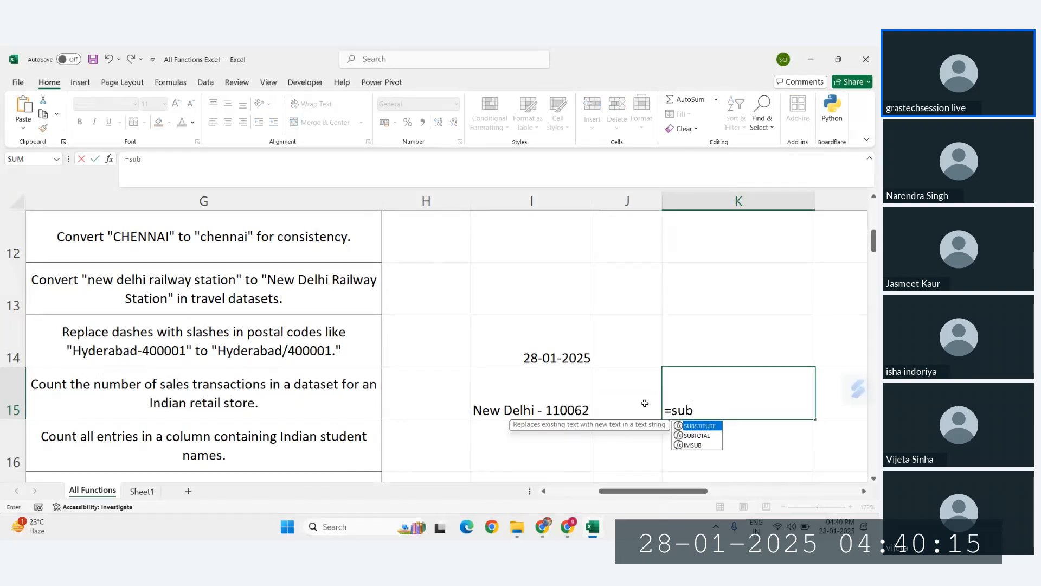
{"action": "key", "text": "Tab"}
{"action": "left_click", "coordinate": [538, 396]}
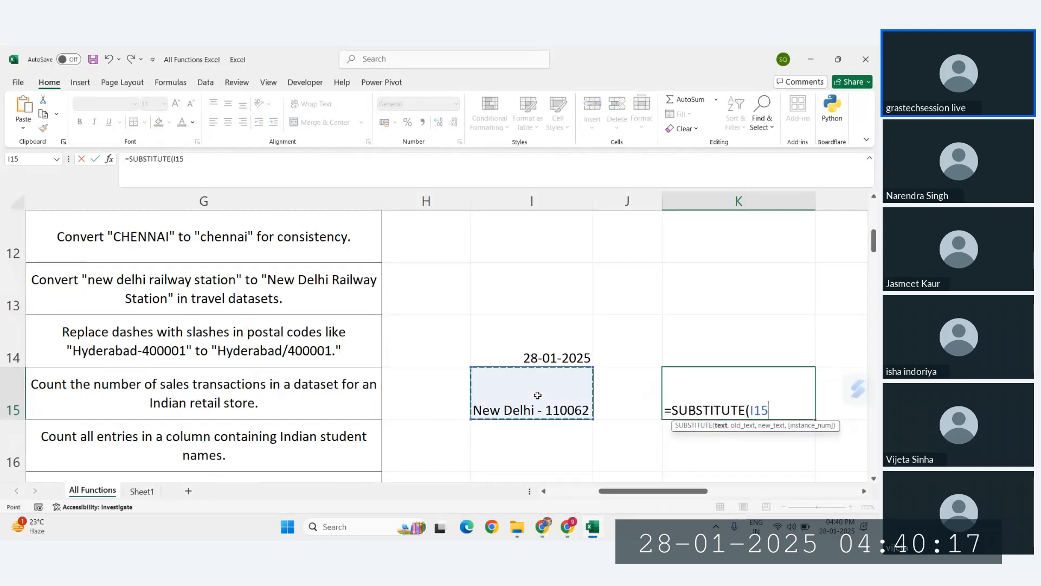
{"action": "type", "text": ",\""}
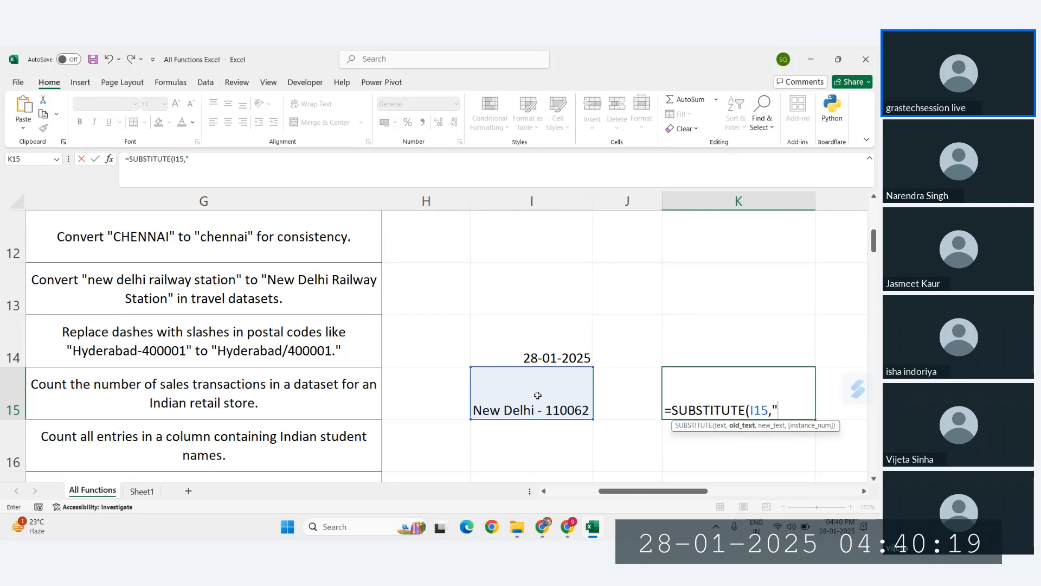
{"action": "type", "text": "-\","}
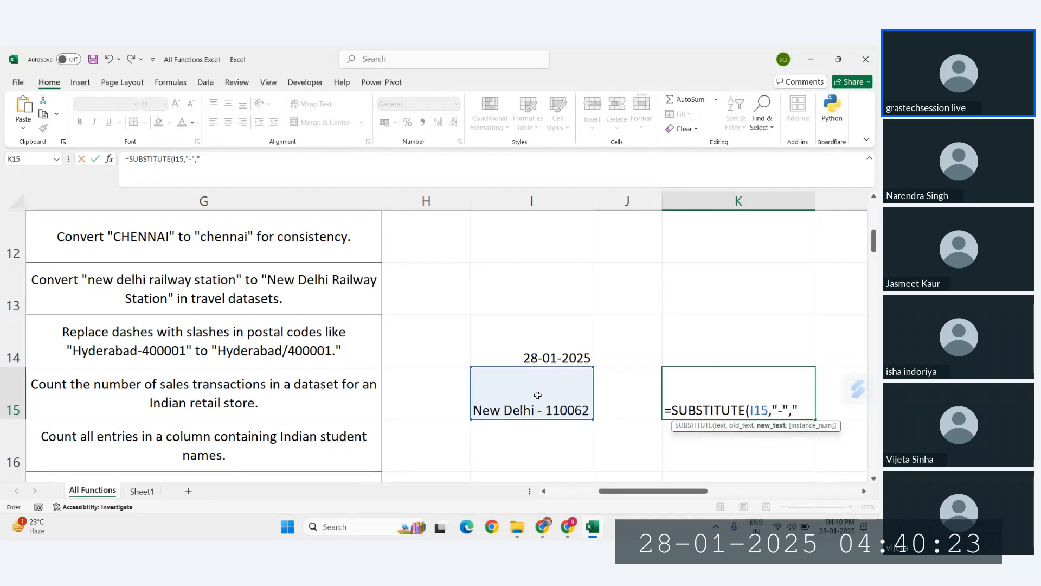
{"action": "type", "text": "\""}
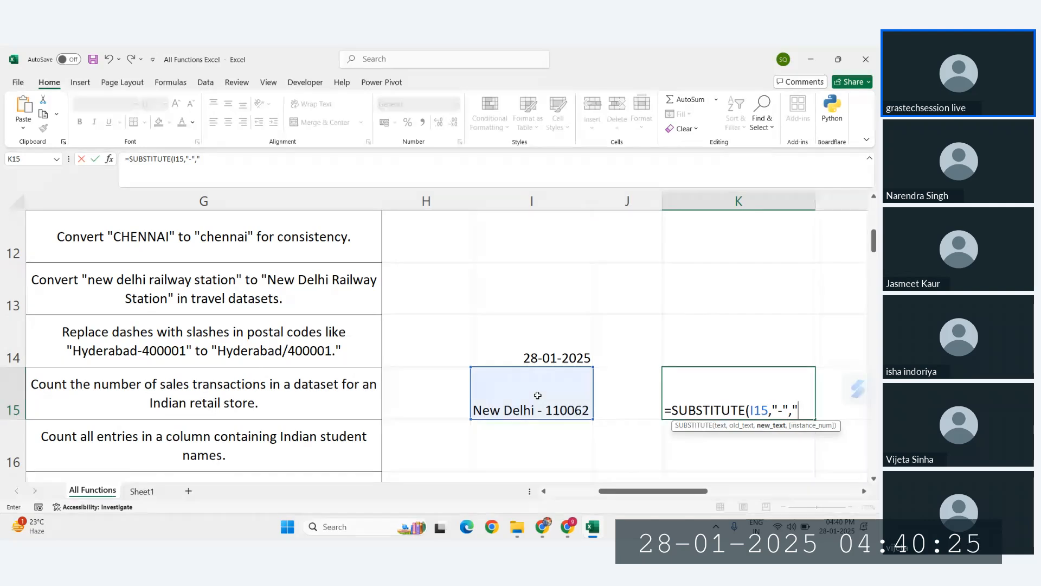
{"action": "type", "text": "/"}
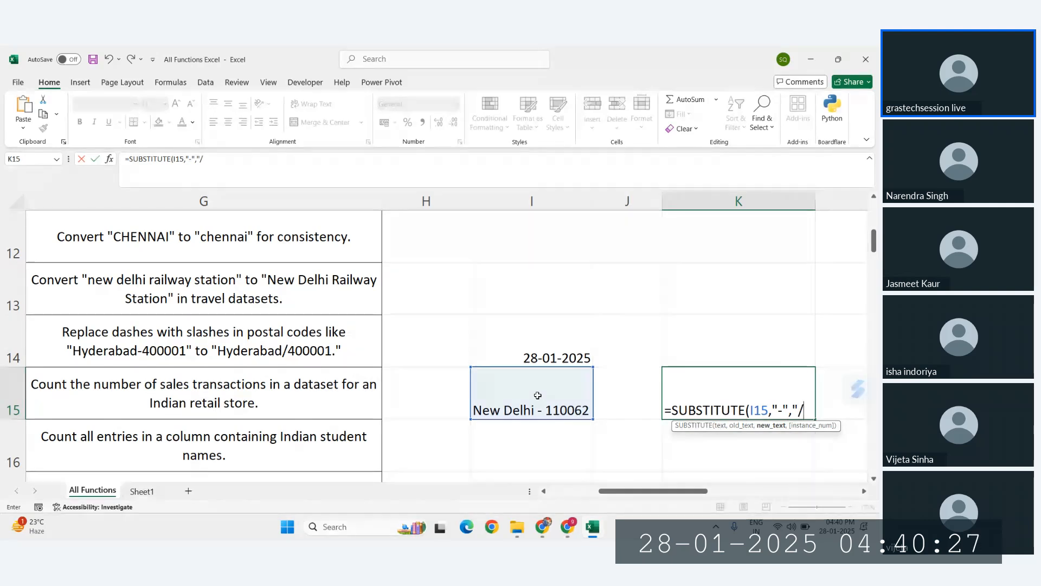
{"action": "type", "text": "\")"}
{"action": "key", "text": "Return"}
{"action": "left_click", "coordinate": [732, 399]}
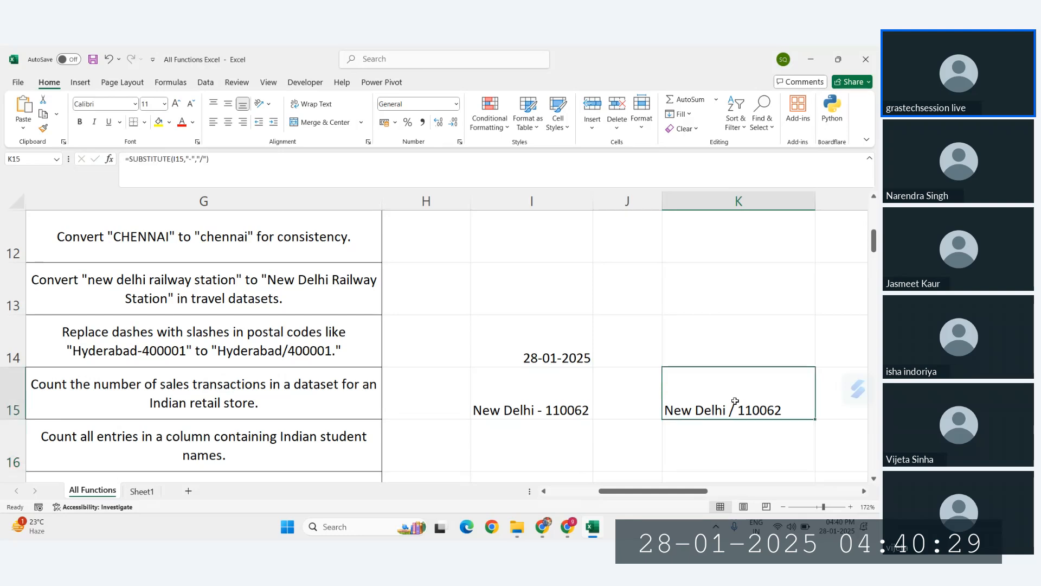
- Change the font color of the date in I14 to red
{"action": "scroll", "coordinate": [740, 428], "scroll_direction": "down", "scroll_amount": 1}
{"action": "scroll", "coordinate": [651, 423], "scroll_direction": "up", "scroll_amount": 1}
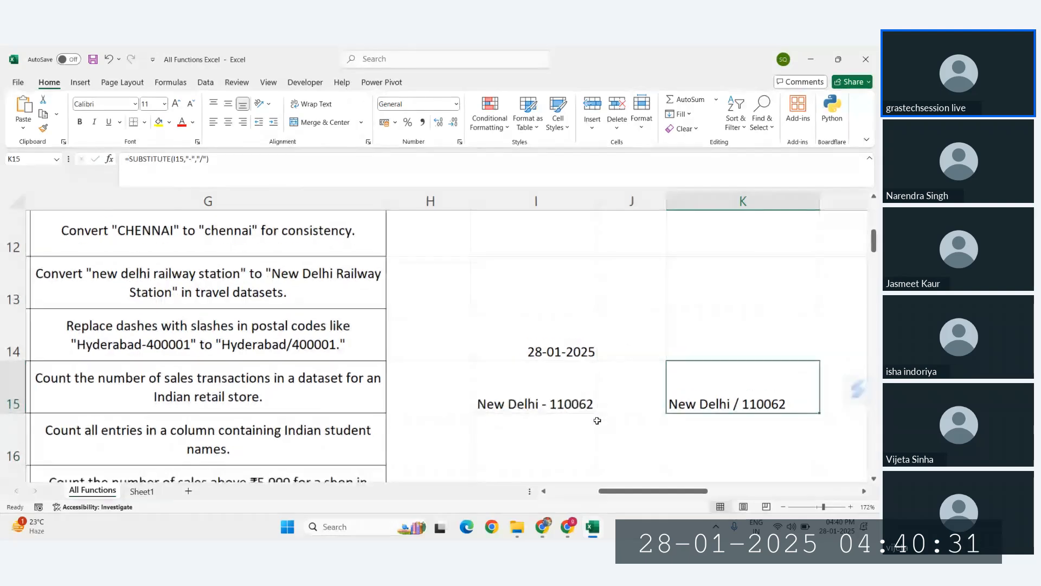
{"action": "left_click", "coordinate": [547, 354]}
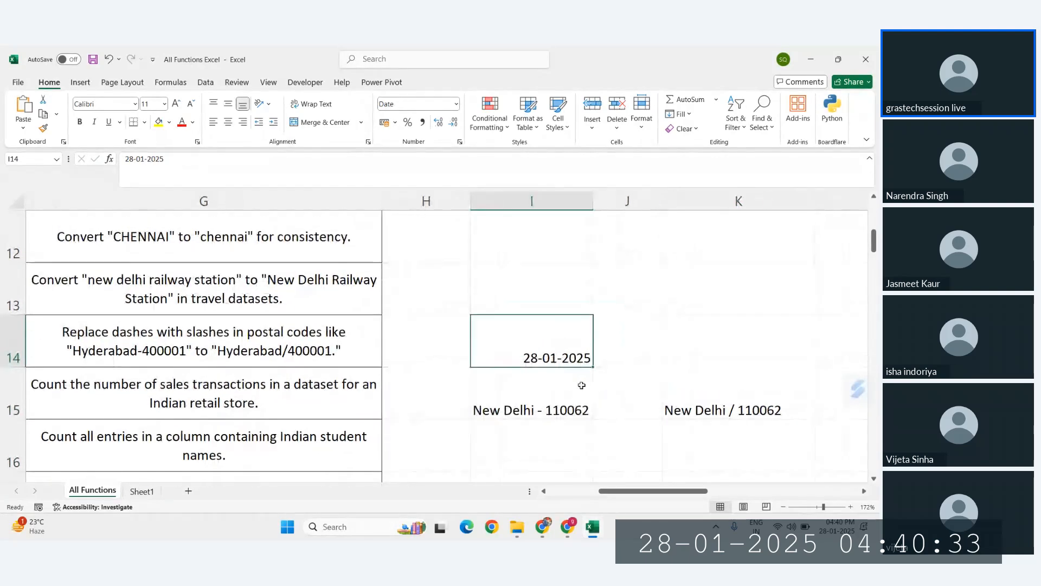
{"action": "scroll", "coordinate": [613, 386], "scroll_direction": "down", "scroll_amount": 1}
{"action": "left_click", "coordinate": [689, 363]}
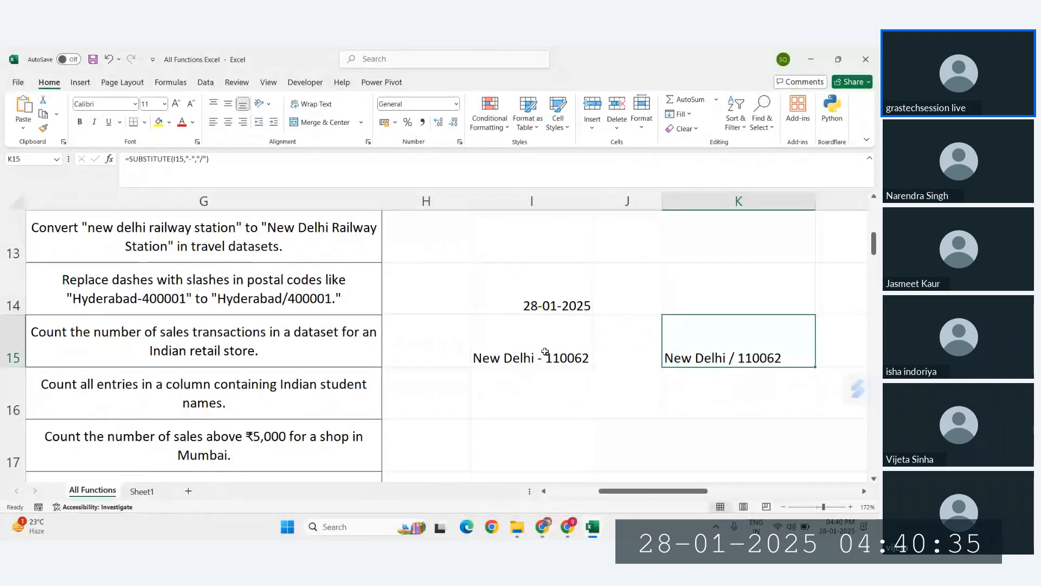
{"action": "left_click", "coordinate": [546, 307]}
{"action": "left_click", "coordinate": [182, 122]}
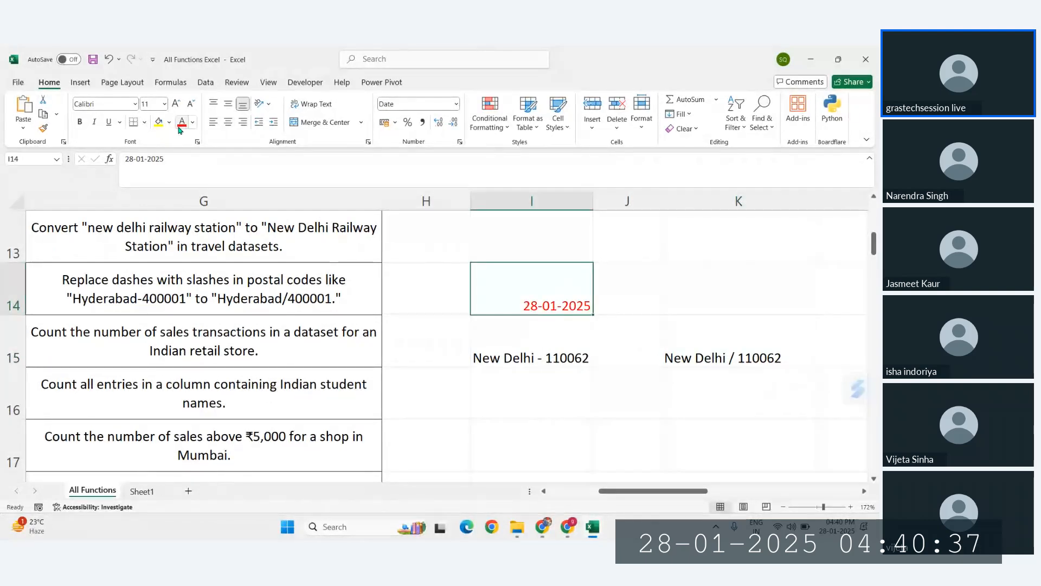
- Examine the COUNT, COUNTA and COUNTIF examples in F15:F17 and their use cases
{"action": "left_click_drag", "start_coordinate": [491, 344], "coordinate": [704, 346]}
{"action": "scroll", "coordinate": [217, 347], "scroll_direction": "left", "scroll_amount": 3}
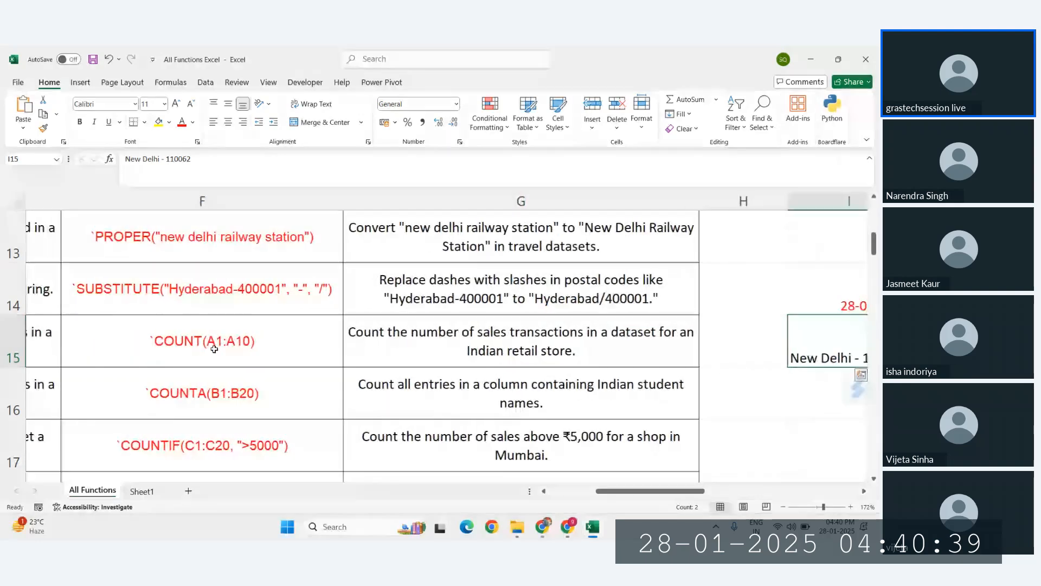
{"action": "left_click", "coordinate": [217, 347]}
{"action": "scroll", "coordinate": [217, 347], "scroll_direction": "down", "scroll_amount": 1}
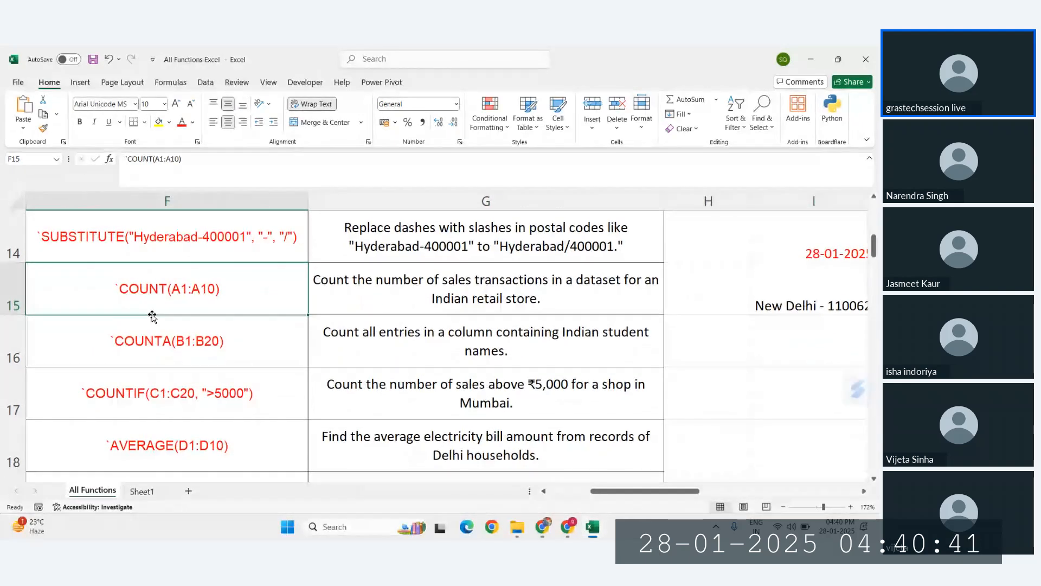
{"action": "left_click", "coordinate": [150, 354]}
{"action": "scroll", "coordinate": [173, 386], "scroll_direction": "down", "scroll_amount": 1}
{"action": "left_click", "coordinate": [165, 331]}
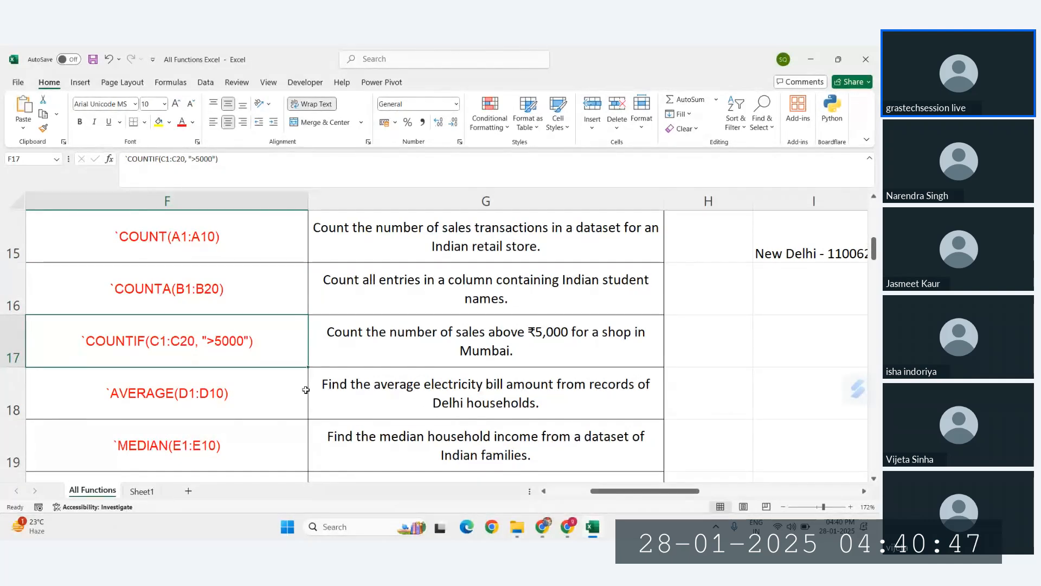
- Enter the heading "sales" in the empty cell I17
{"action": "scroll", "coordinate": [306, 390], "scroll_direction": "down", "scroll_amount": 3}
{"action": "scroll", "coordinate": [306, 390], "scroll_direction": "right", "scroll_amount": 4}
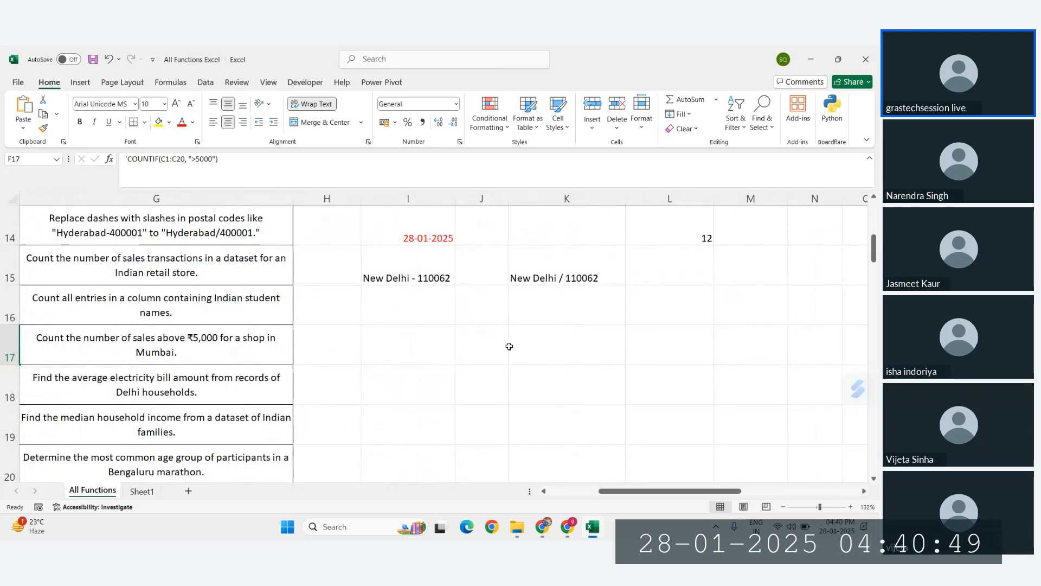
{"action": "left_click", "coordinate": [490, 349]}
{"action": "left_click", "coordinate": [428, 353]}
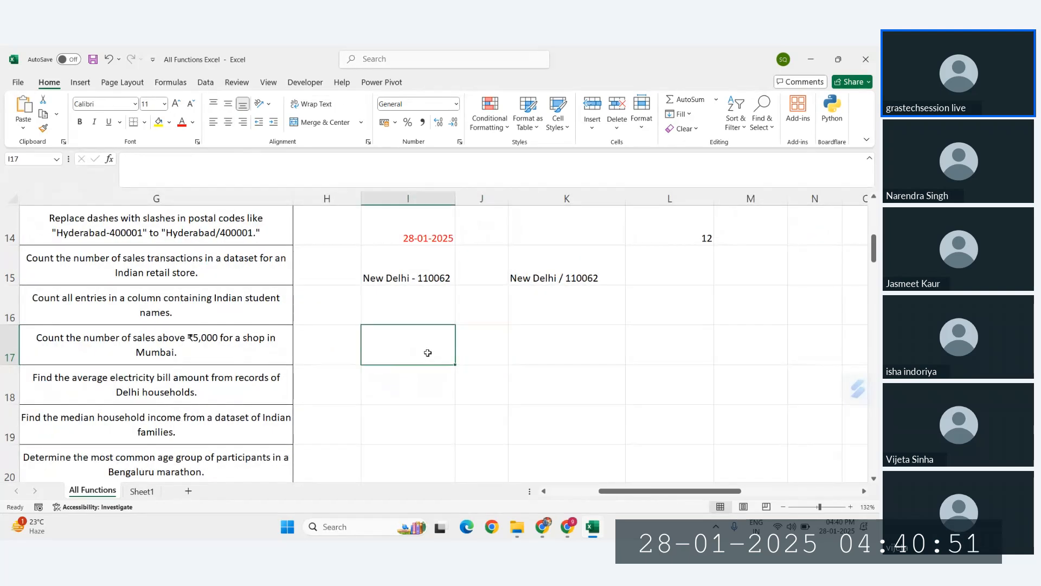
{"action": "type", "text": "sales"}
{"action": "key", "text": "Return"}
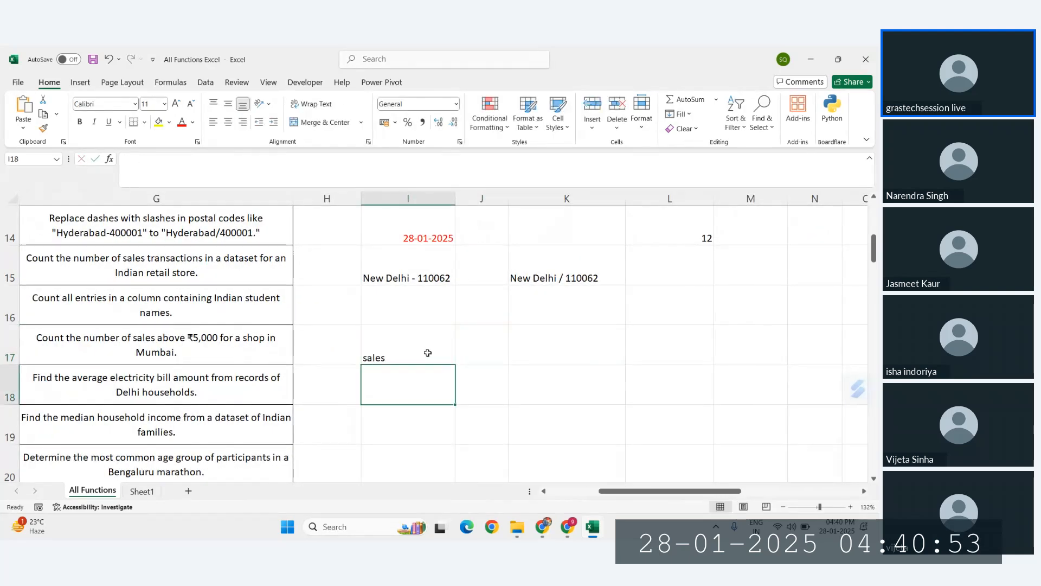
- Generate random sales figures with =RANDBETWEEN(10000,30000) in I18 and fill the formula down to I21
{"action": "type", "text": "=rand"}
{"action": "key", "text": "Down"}
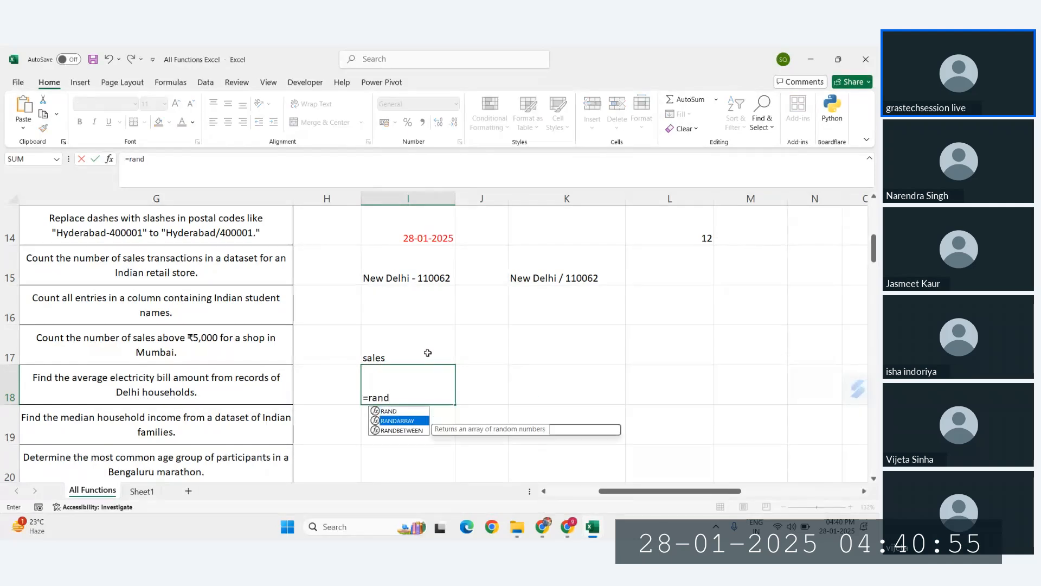
{"action": "key", "text": "Down"}
{"action": "key", "text": "Tab"}
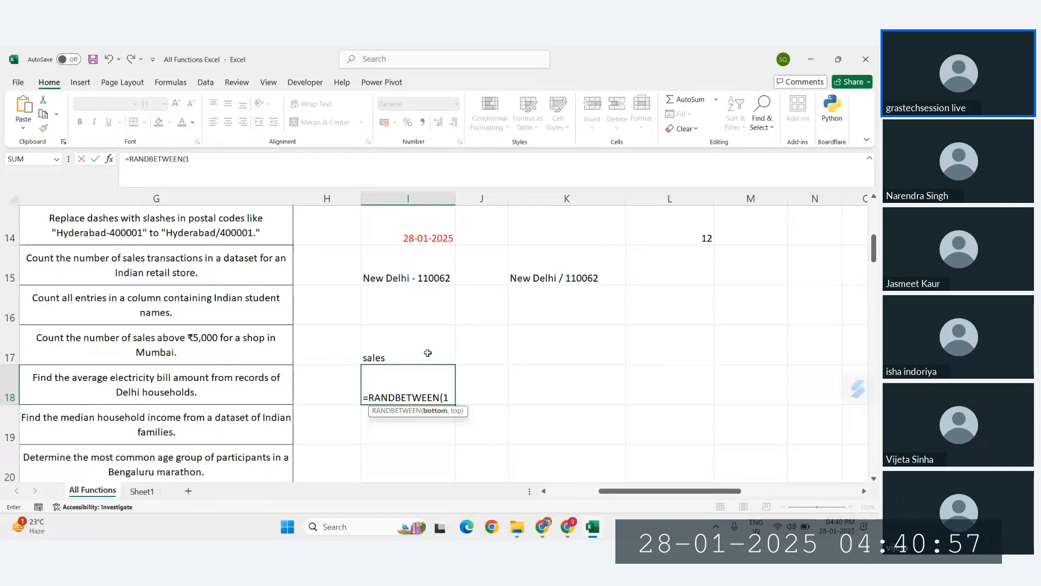
{"action": "type", "text": "10000,"}
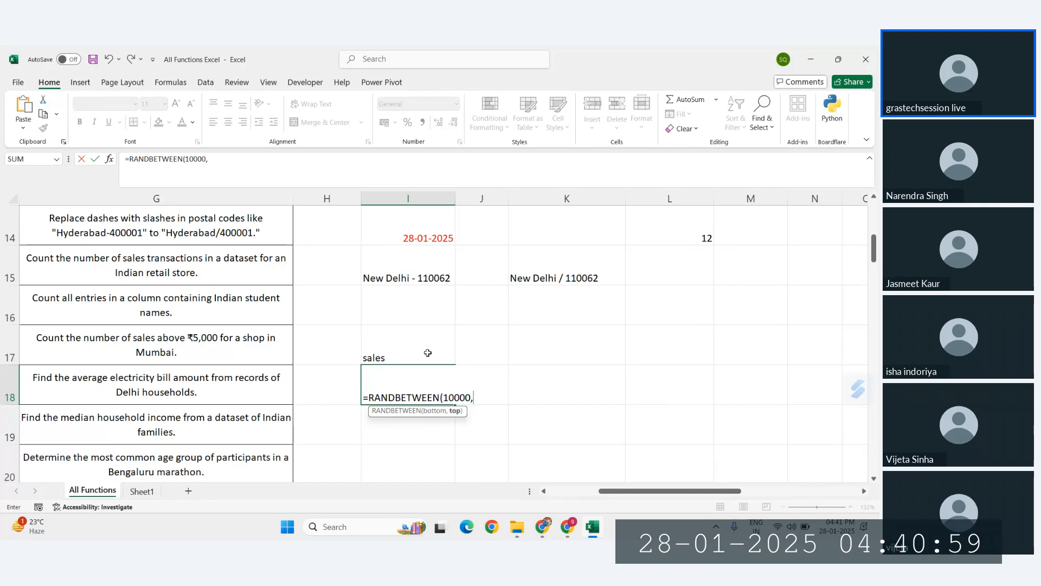
{"action": "type", "text": "30000"}
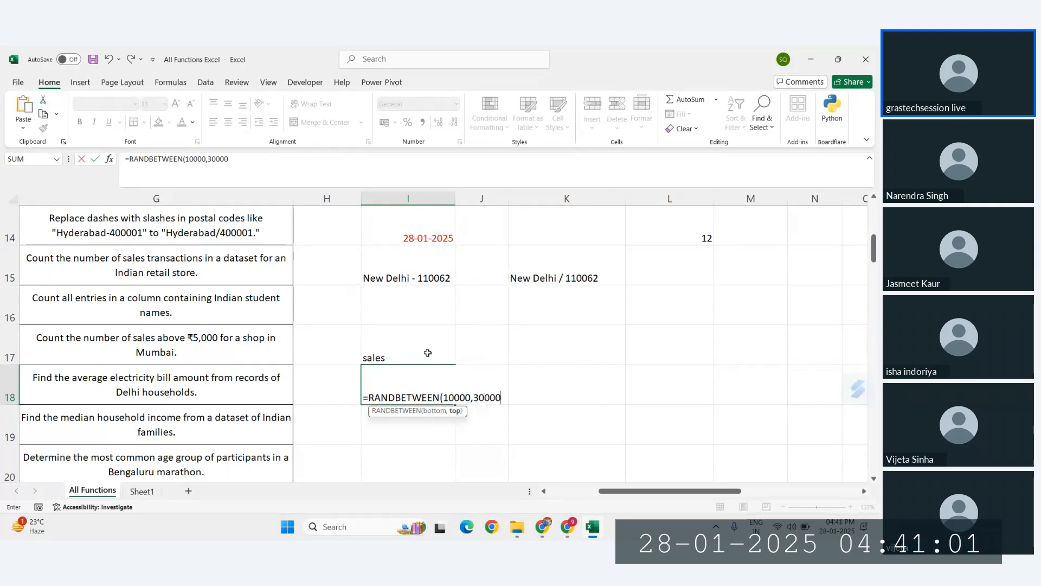
{"action": "type", "text": ")"}
{"action": "key", "text": "Return"}
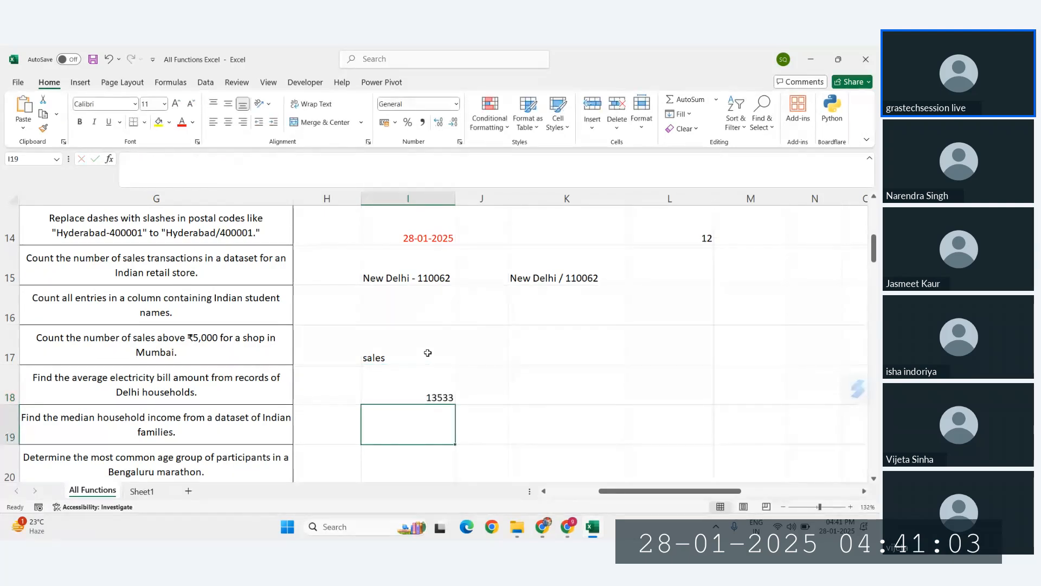
{"action": "left_click", "coordinate": [430, 394]}
{"action": "left_click_drag", "start_coordinate": [453, 406], "coordinate": [455, 448]}
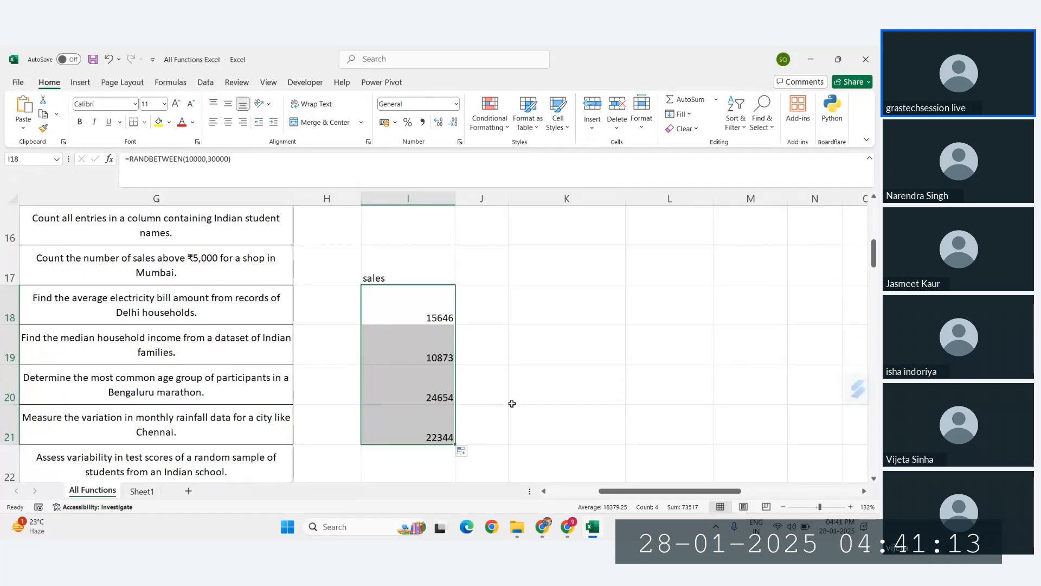
{"action": "left_click", "coordinate": [537, 303]}
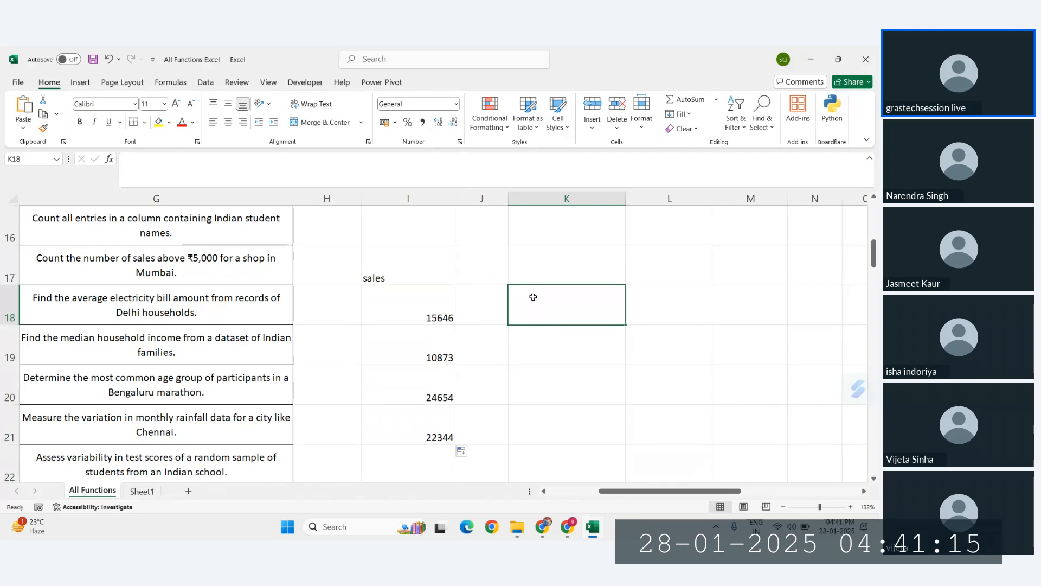
{"action": "type", "text": "sale"}
{"action": "key", "text": "BackSpace"}
{"action": "key", "text": "BackSpace"}
{"action": "key", "text": "BackSpace"}
{"action": "key", "text": "BackSpace"}
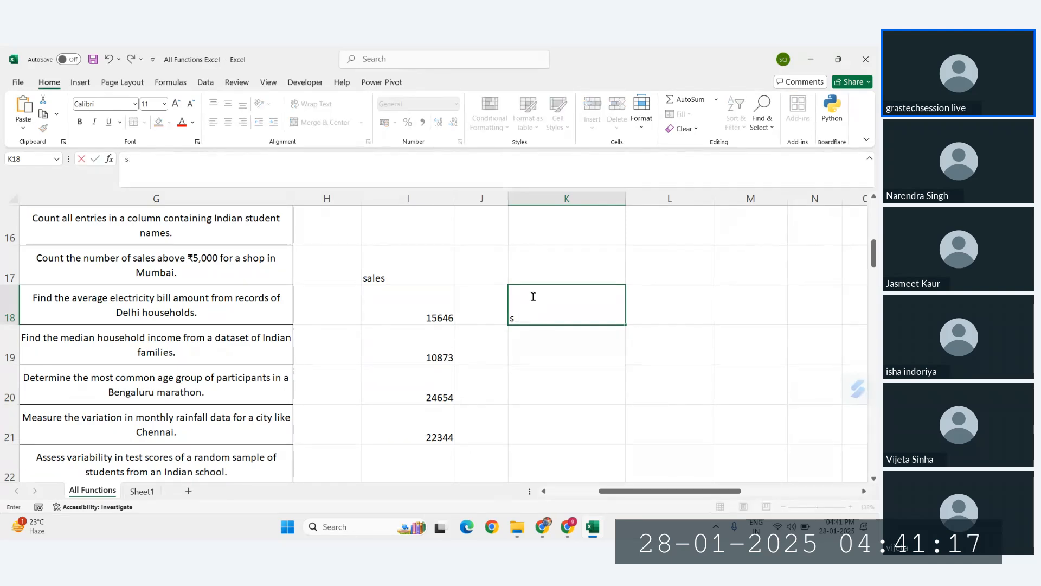
{"action": "type", "text": "number o"}
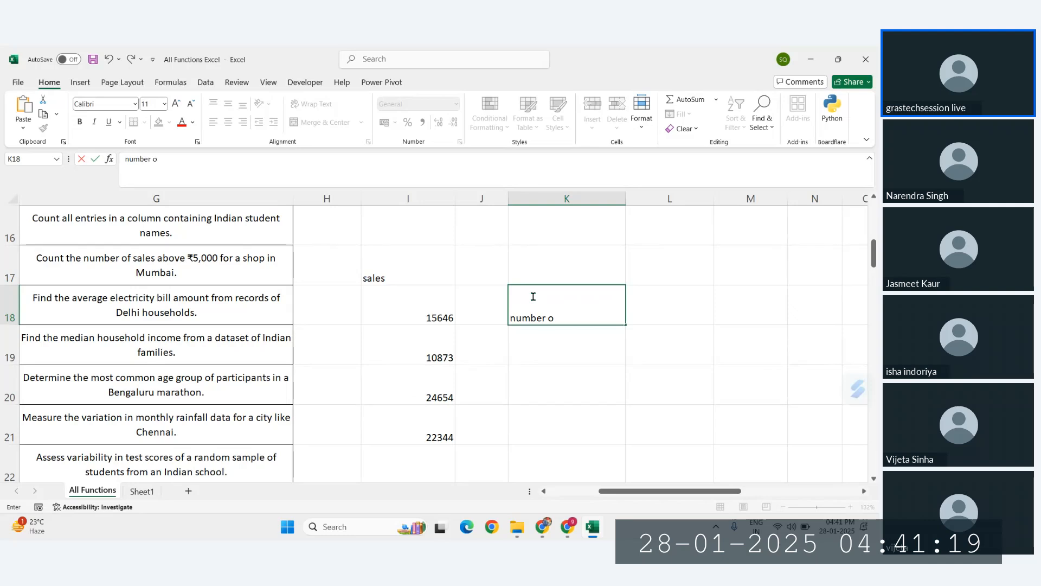
{"action": "type", "text": "f"}
{"action": "key", "text": "BackSpace"}
{"action": "key", "text": "BackSpace"}
{"action": "key", "text": "BackSpace"}
{"action": "key", "text": "BackSpace"}
{"action": "key", "text": "BackSpace"}
{"action": "key", "text": "BackSpace"}
{"action": "key", "text": "BackSpace"}
{"action": "key", "text": "BackSpace"}
{"action": "key", "text": "BackSpace"}
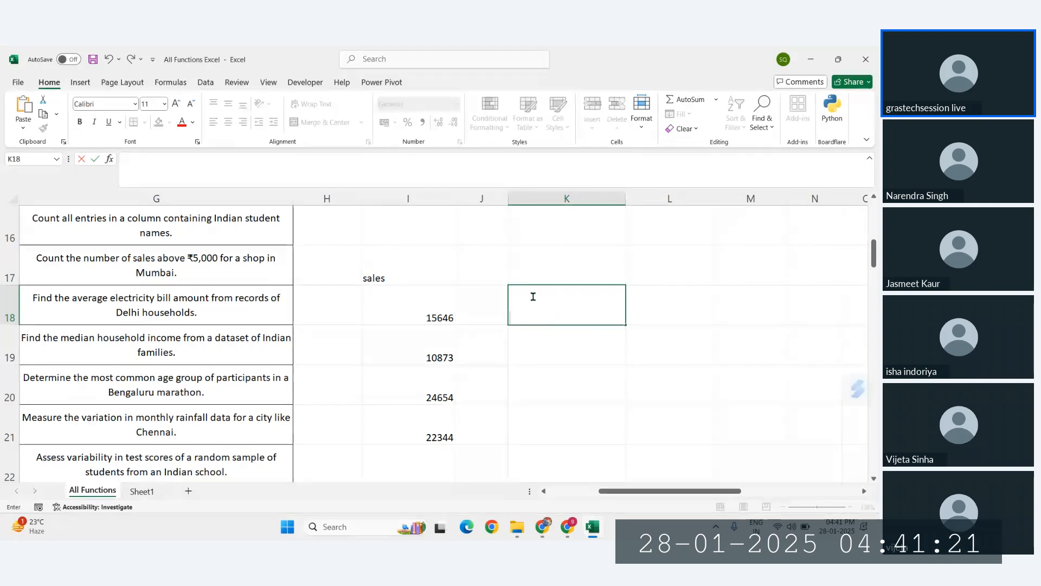
- Enter the label "Number of Sales Greater than 15K" in K18
{"action": "type", "text": "Number of Sa"}
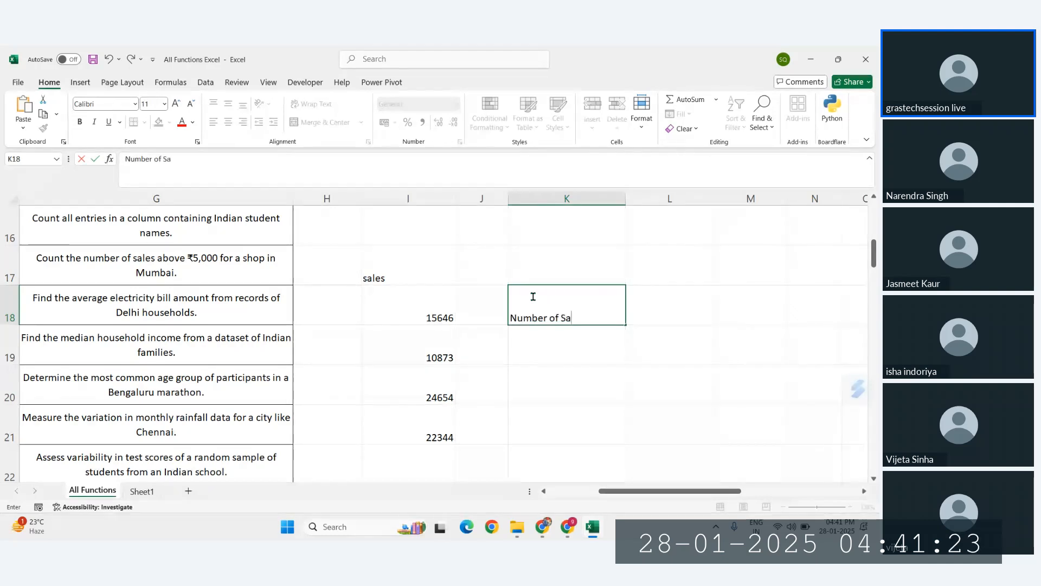
{"action": "type", "text": "les Greater "}
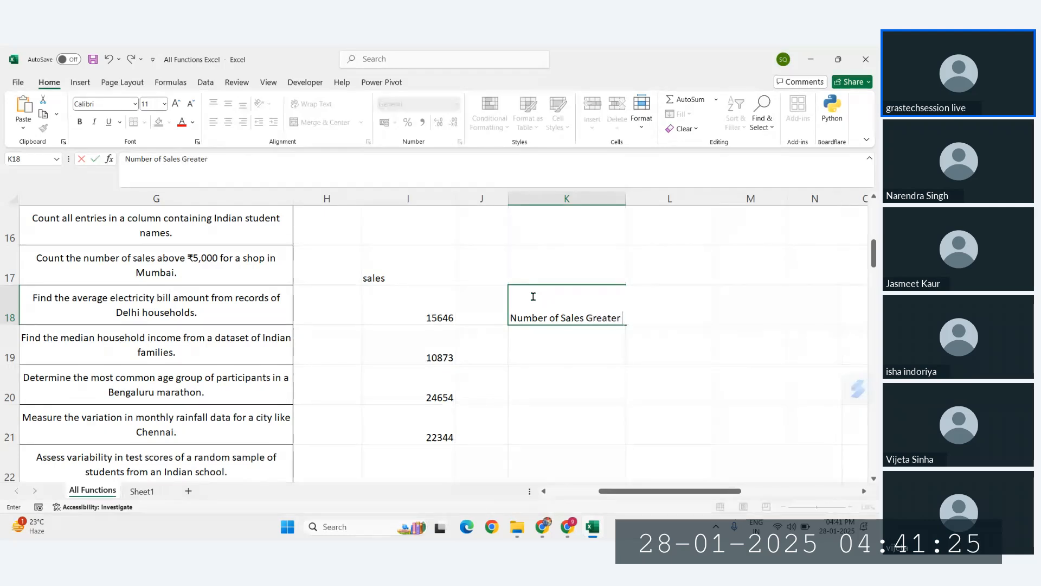
{"action": "type", "text": "than 15K"}
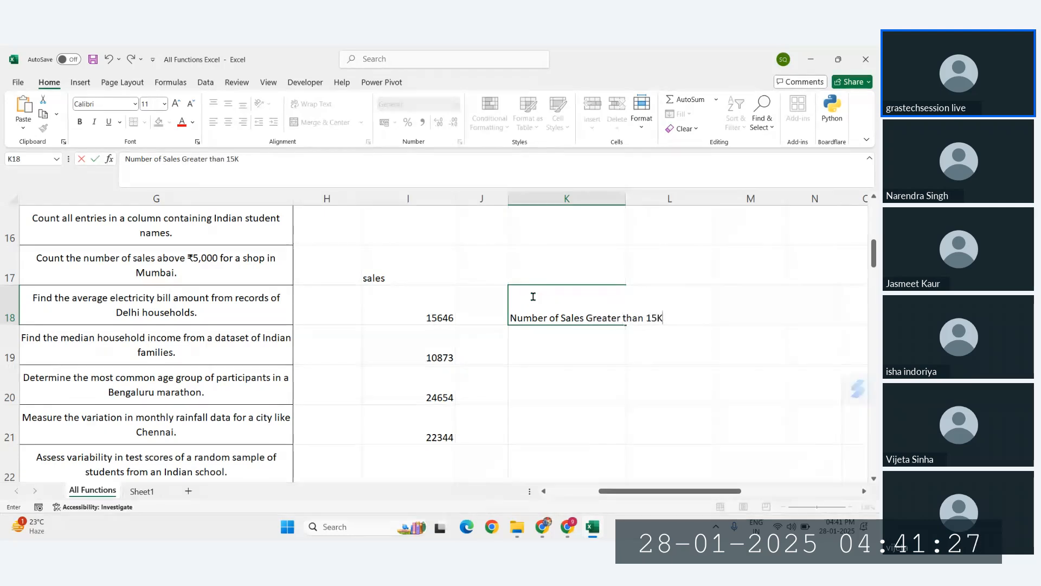
{"action": "key", "text": "Return"}
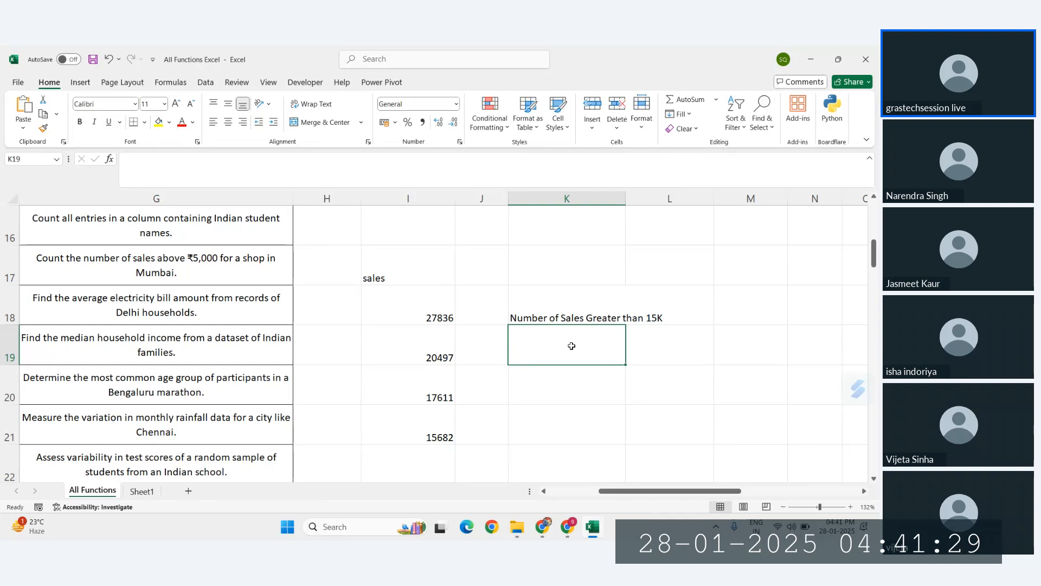
- Count the sales above 15000 in K19 with the formula =COUNTIF(I18:I21,">15000")
{"action": "type", "text": "=cou"}
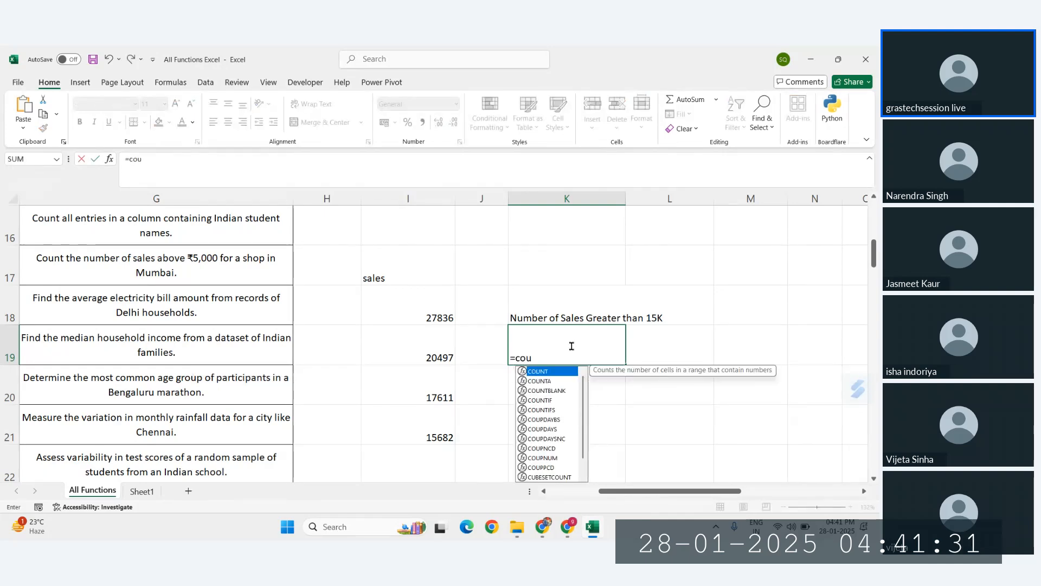
{"action": "key", "text": "Down"}
{"action": "key", "text": "Down"}
{"action": "key", "text": "Down"}
{"action": "key", "text": "Tab"}
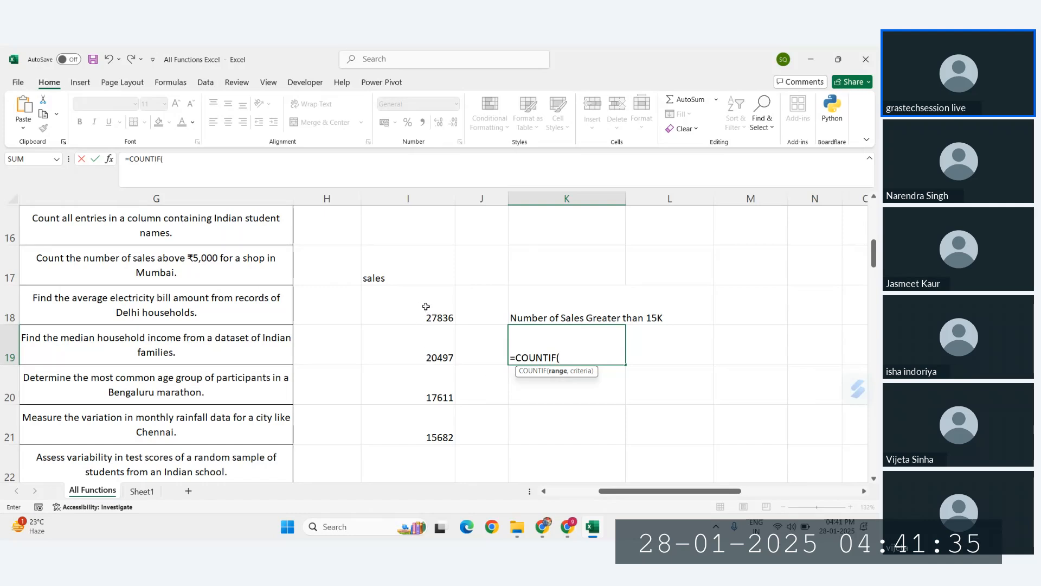
{"action": "left_click_drag", "start_coordinate": [426, 311], "coordinate": [450, 436]}
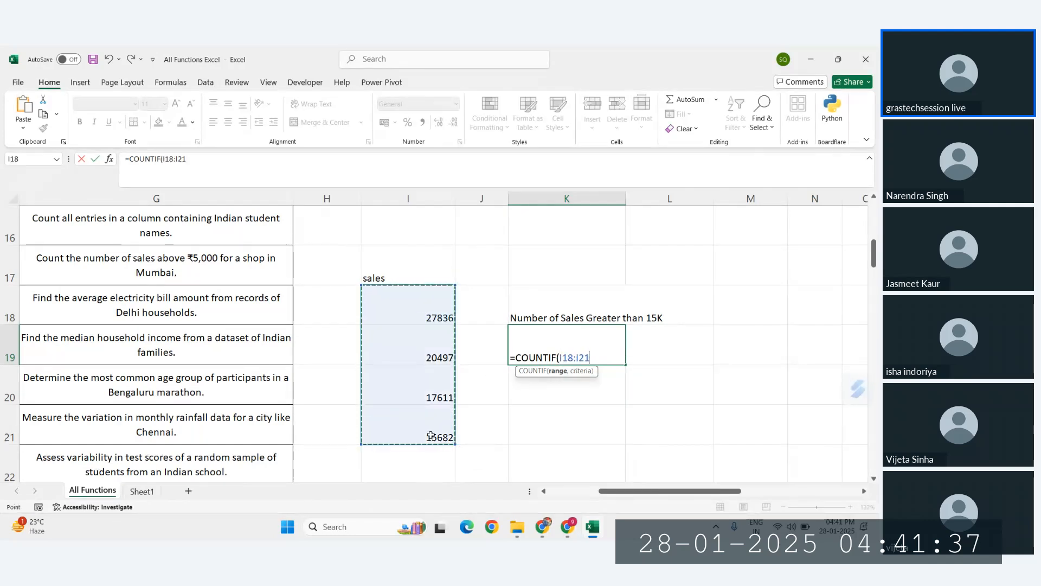
{"action": "type", "text": ","}
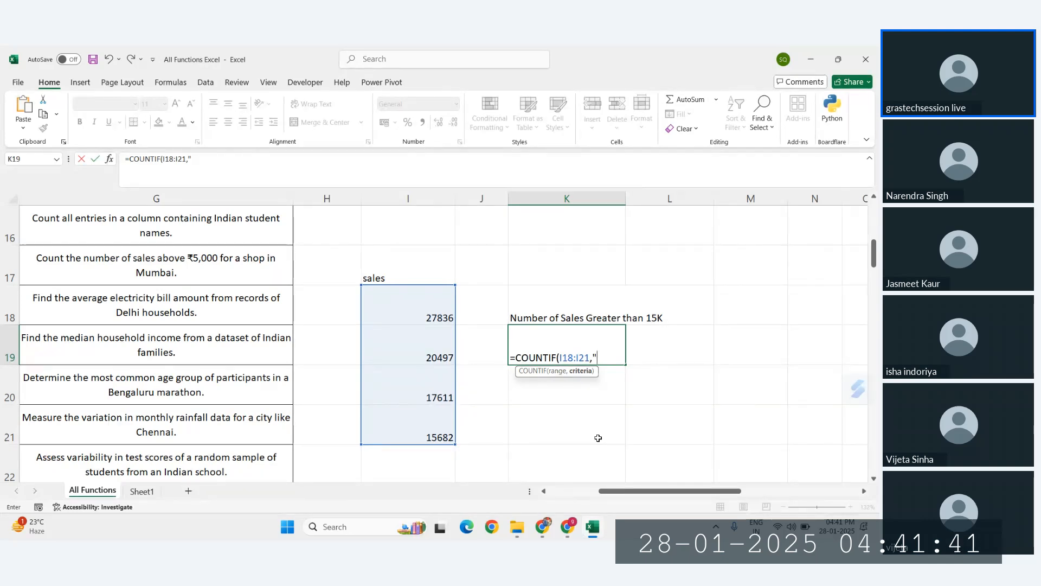
{"action": "type", "text": "\">15000\""}
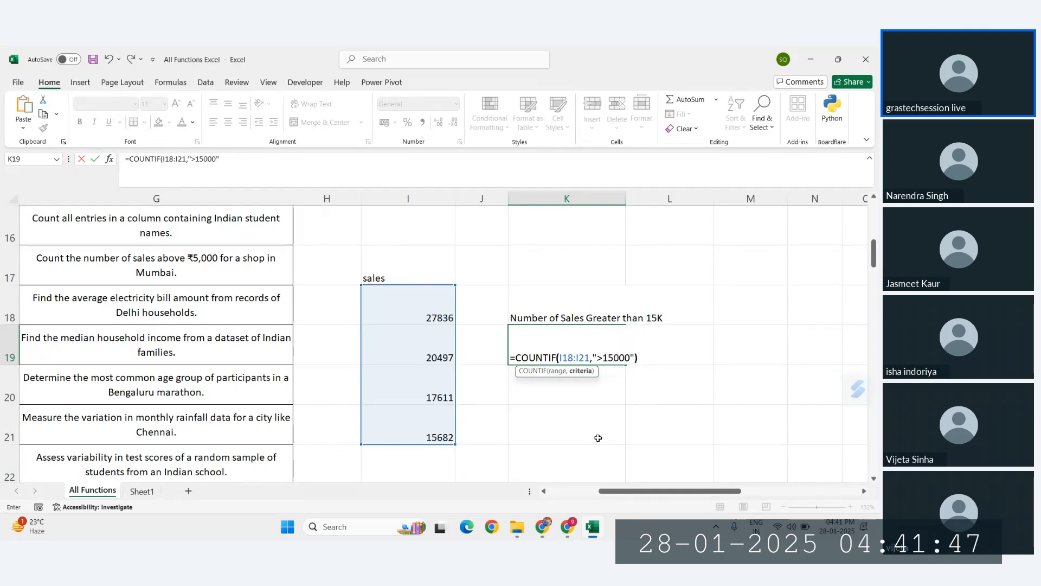
- Enter a COUNTIF formula in K19 that counts the sales in I18:I21 greater than 15000
{"action": "key", "text": "Return"}
{"action": "left_click", "coordinate": [593, 354]}
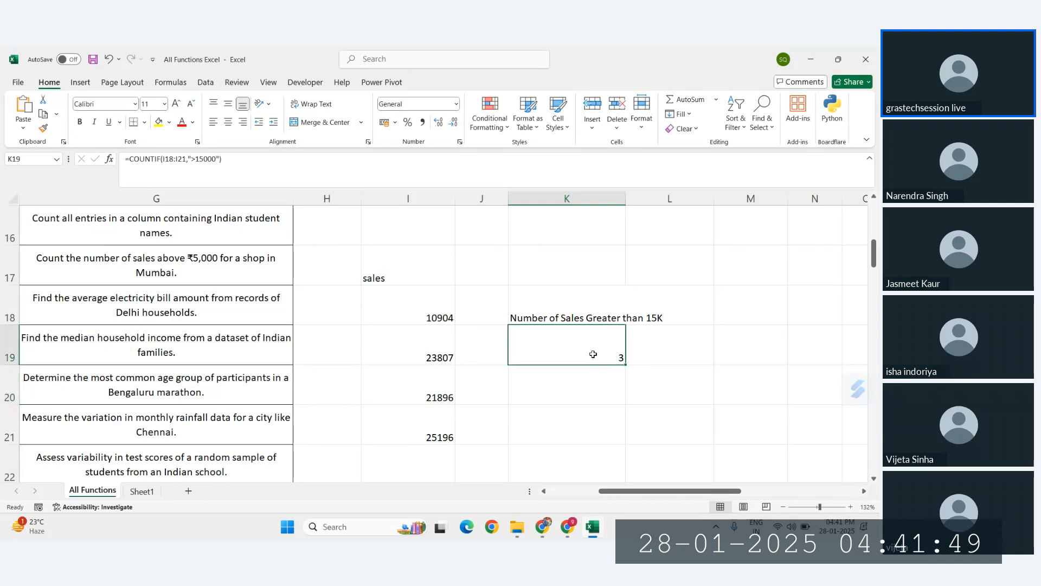
- Replace the random-number formulas in the sales cells I18:I21 with fixed values using Paste Special Values
{"action": "left_click_drag", "start_coordinate": [441, 307], "coordinate": [449, 430]}
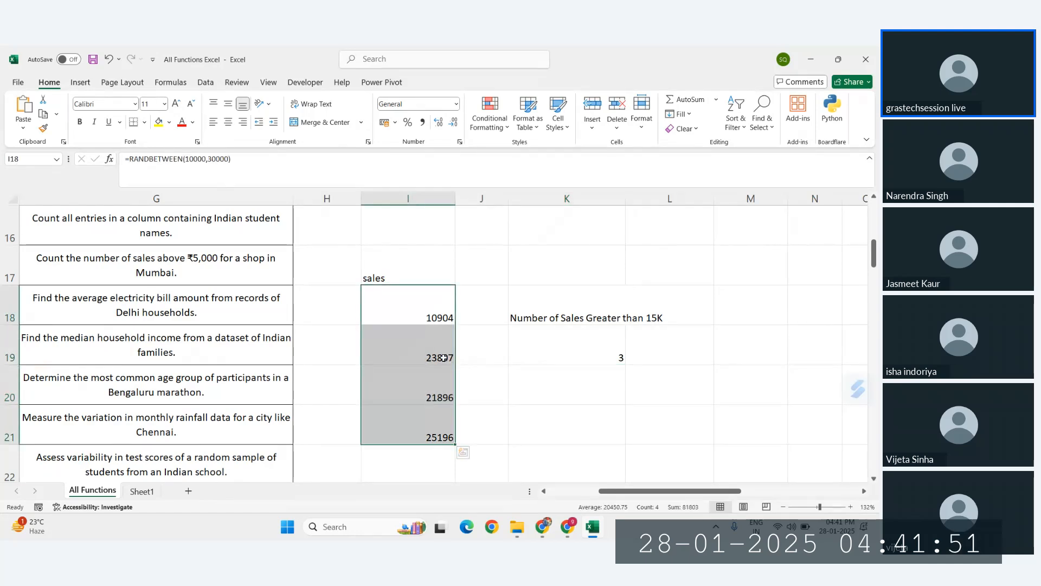
{"action": "key", "text": "ctrl+c"}
{"action": "key", "text": "ctrl+alt+v"}
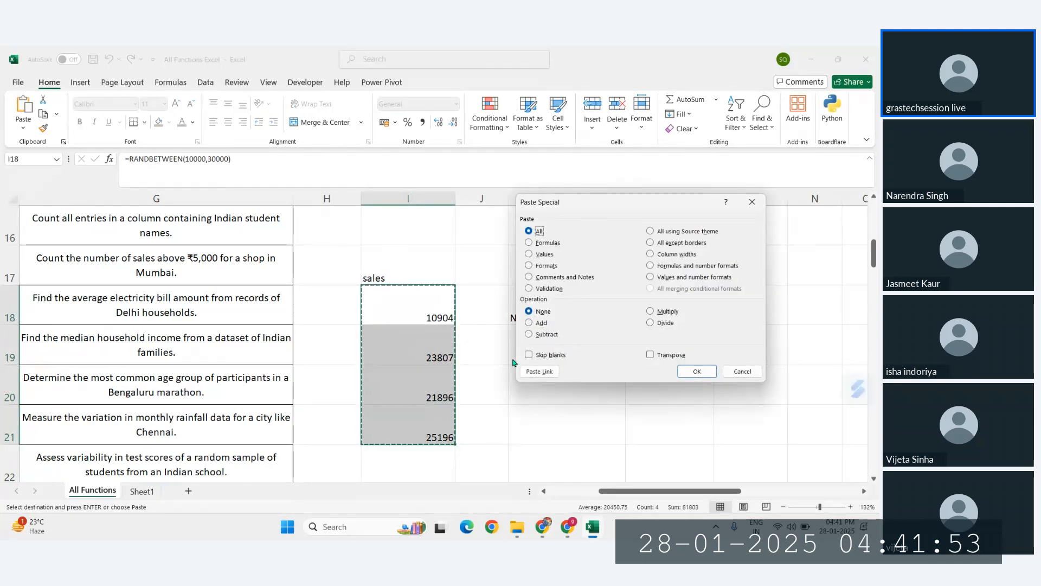
{"action": "left_click", "coordinate": [543, 254]}
{"action": "left_click", "coordinate": [697, 371]}
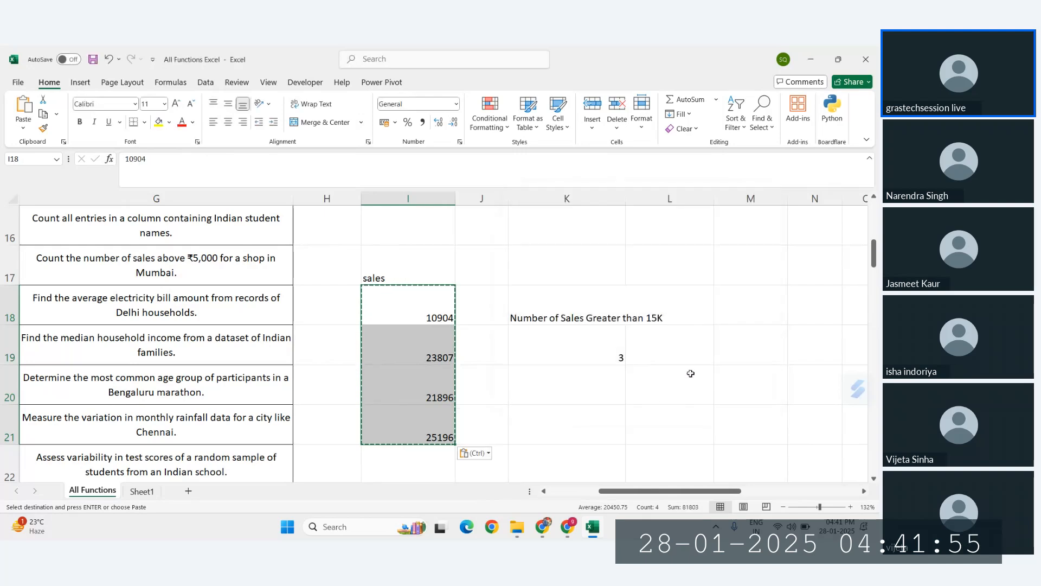
{"action": "left_click", "coordinate": [654, 396]}
- Change the COUNTIF criterion in K19 to ">10000"
{"action": "left_click", "coordinate": [597, 358]}
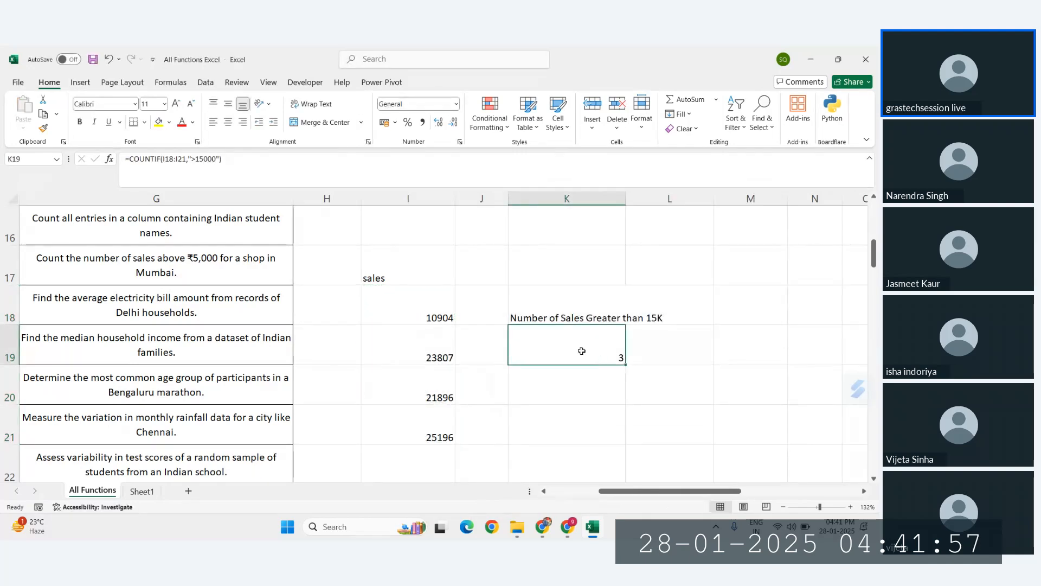
{"action": "left_click", "coordinate": [202, 158]}
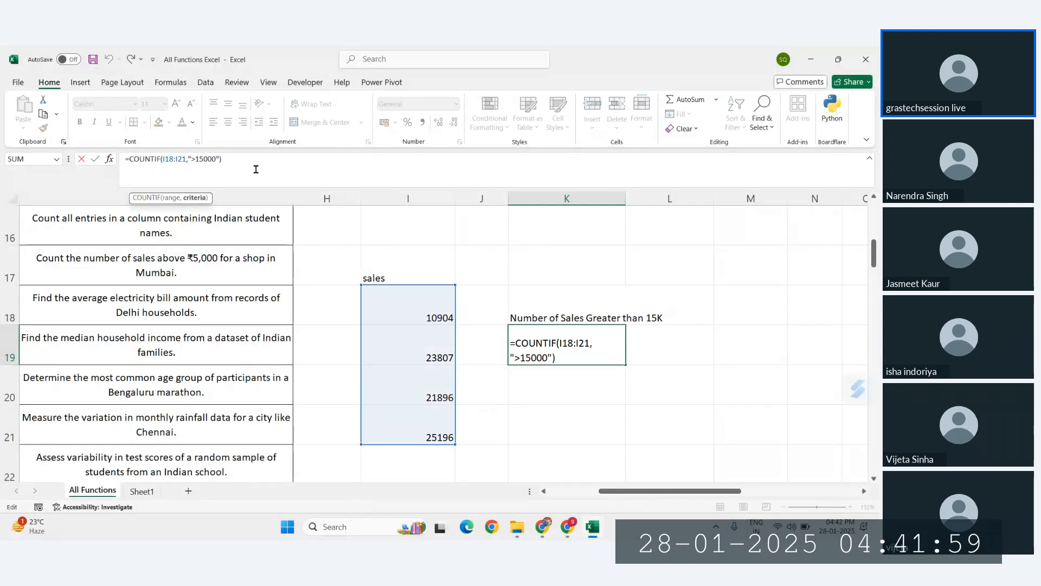
{"action": "key", "text": "BackSpace"}
{"action": "key", "text": "Return"}
{"action": "type", "text": "4"}
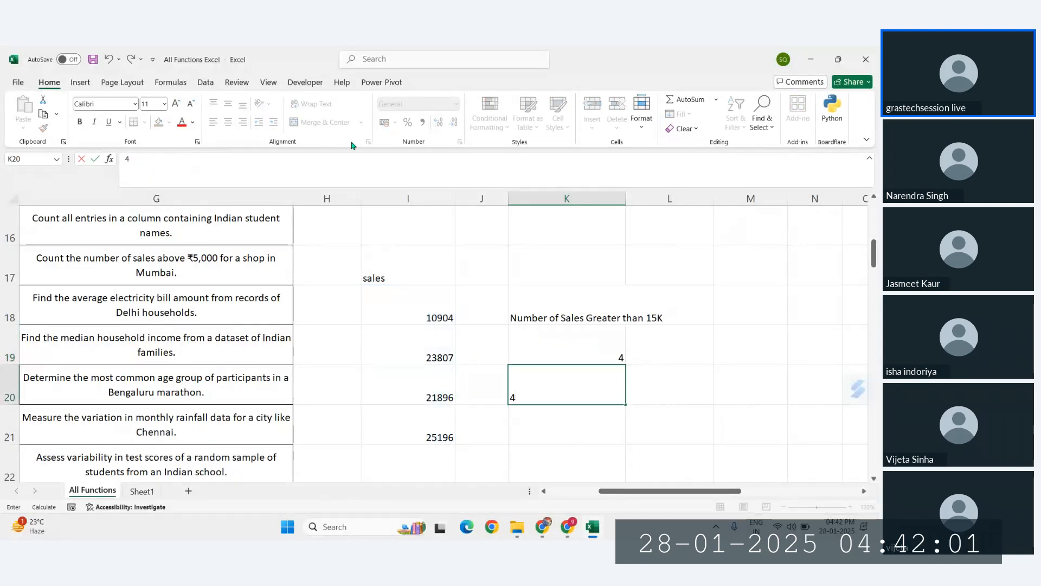
{"action": "left_click", "coordinate": [542, 350]}
{"action": "left_click", "coordinate": [594, 397]}
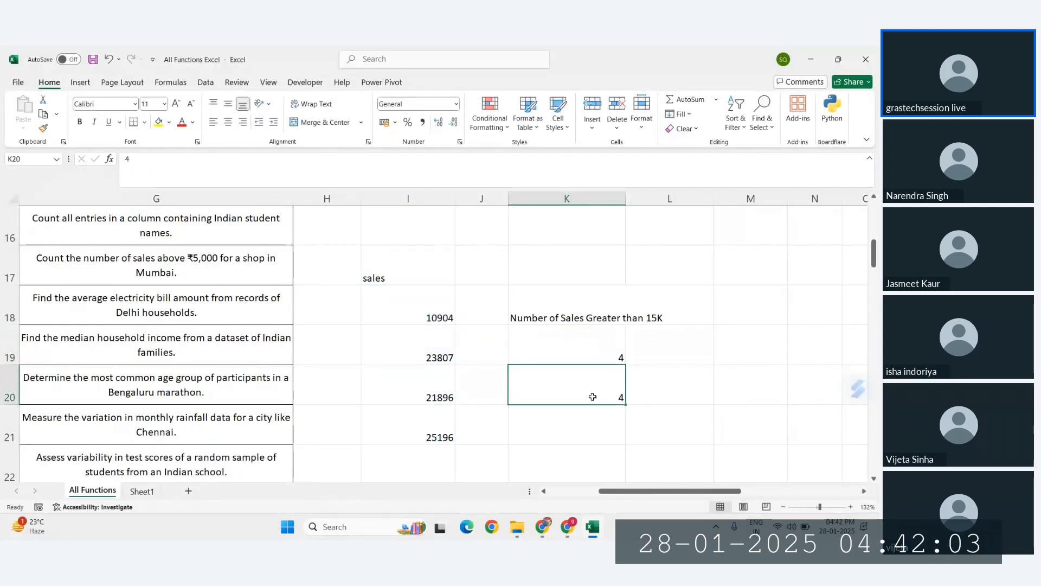
{"action": "key", "text": "Delete"}
- Check the sales in I18:I21 against the COUNTIF formula in K19 and the COUNTIF syntax example in F17
{"action": "left_click_drag", "start_coordinate": [428, 307], "coordinate": [428, 434]}
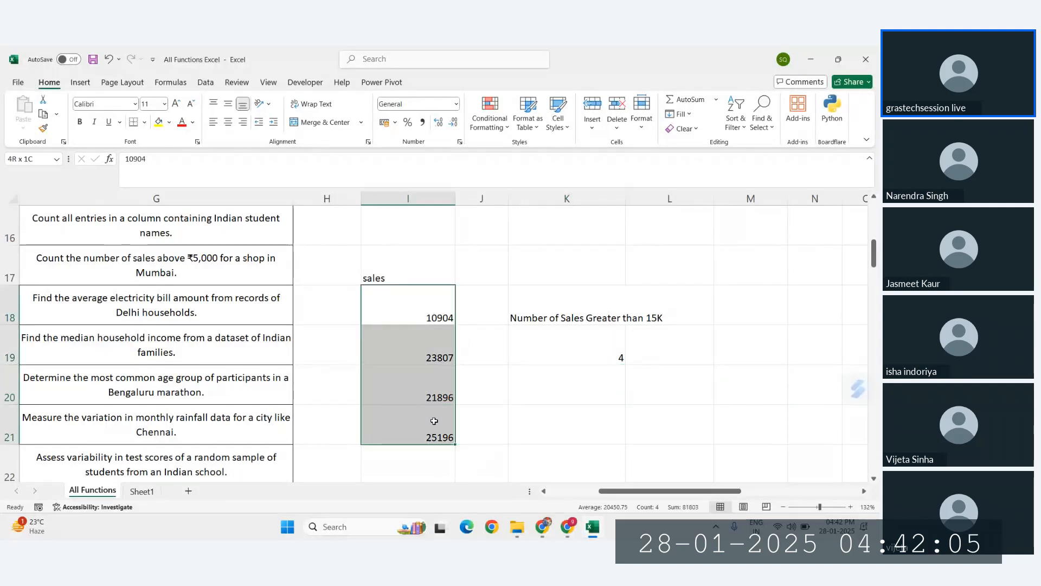
{"action": "left_click", "coordinate": [591, 358]}
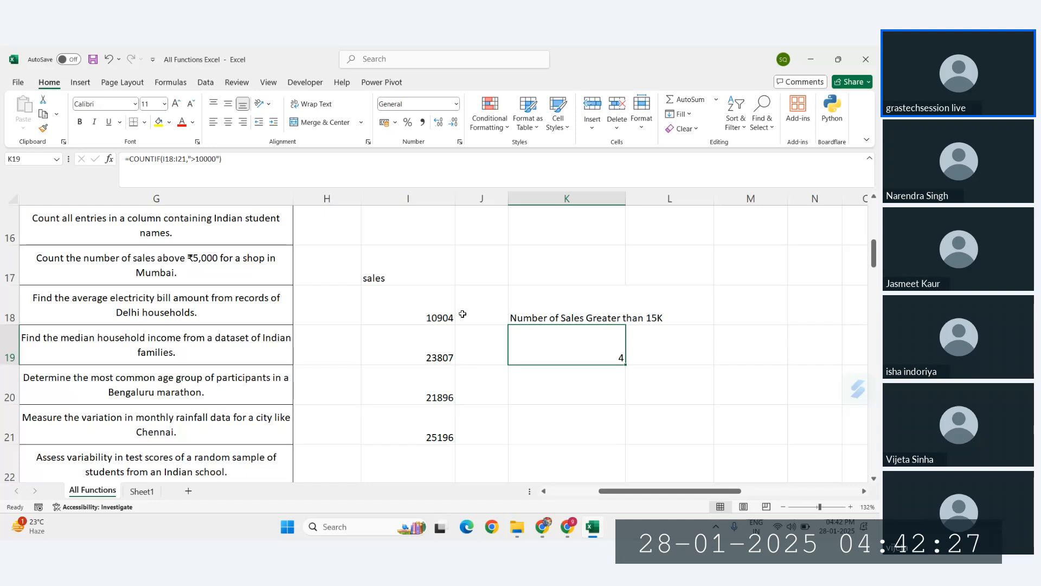
{"action": "scroll", "coordinate": [463, 314], "scroll_direction": "down", "scroll_amount": 1}
{"action": "left_click_drag", "start_coordinate": [449, 263], "coordinate": [440, 373]}
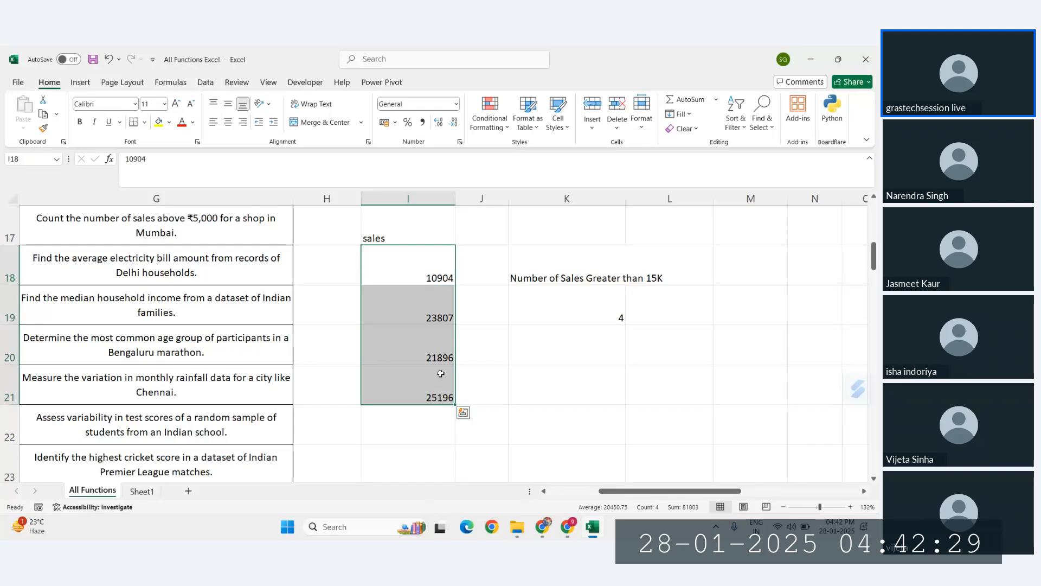
{"action": "scroll", "coordinate": [440, 373], "scroll_direction": "left", "scroll_amount": 6}
{"action": "scroll", "coordinate": [440, 373], "scroll_direction": "up", "scroll_amount": 3}
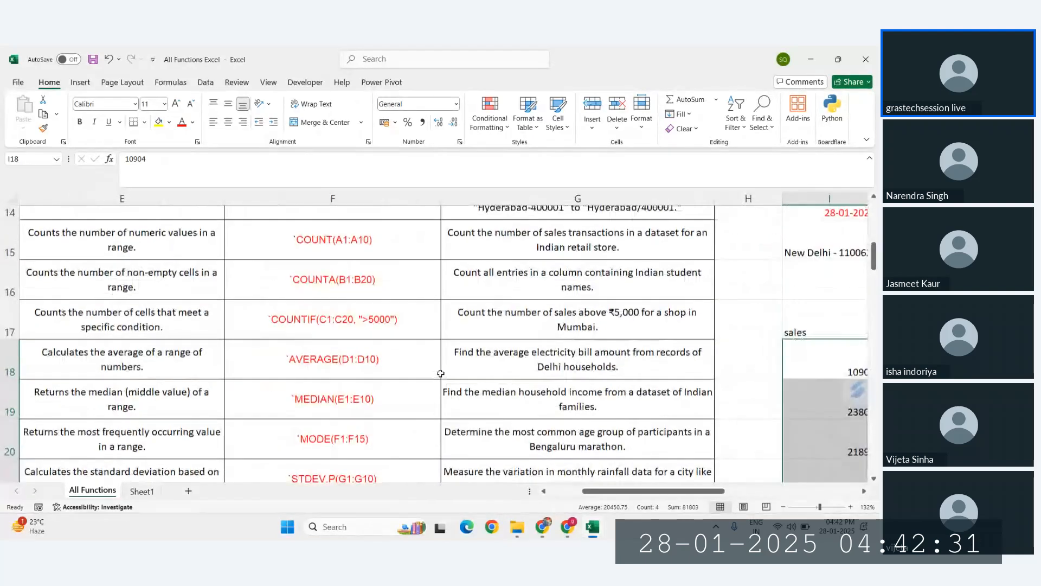
{"action": "scroll", "coordinate": [440, 373], "scroll_direction": "down", "scroll_amount": 1}
{"action": "left_click", "coordinate": [350, 312]}
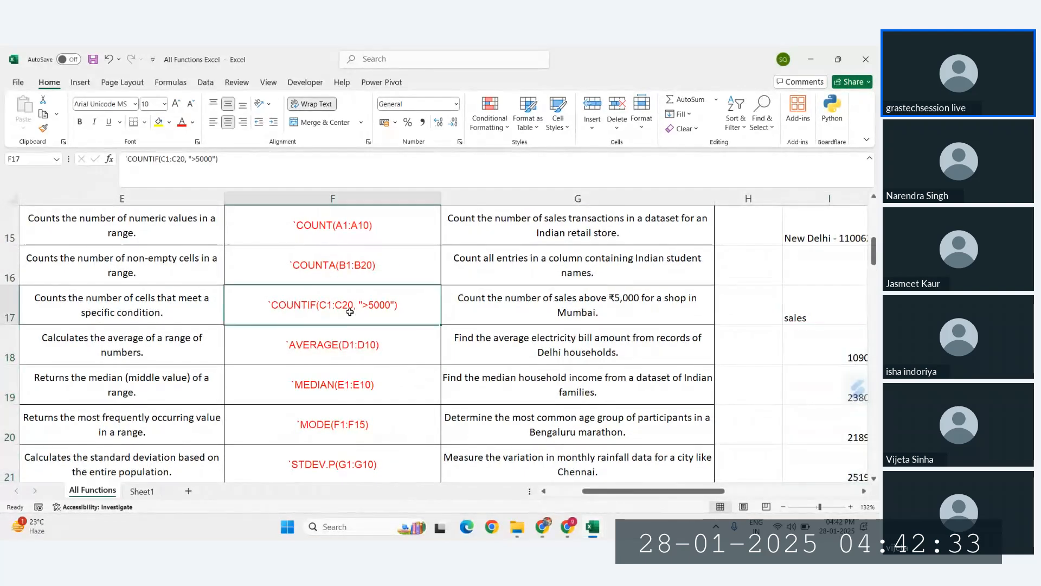
- Fill I23:I26 with the attendance mark "p" and I27:I29 with "a"
{"action": "scroll", "coordinate": [350, 312], "scroll_direction": "right", "scroll_amount": 3}
{"action": "scroll", "coordinate": [507, 346], "scroll_direction": "down", "scroll_amount": 4}
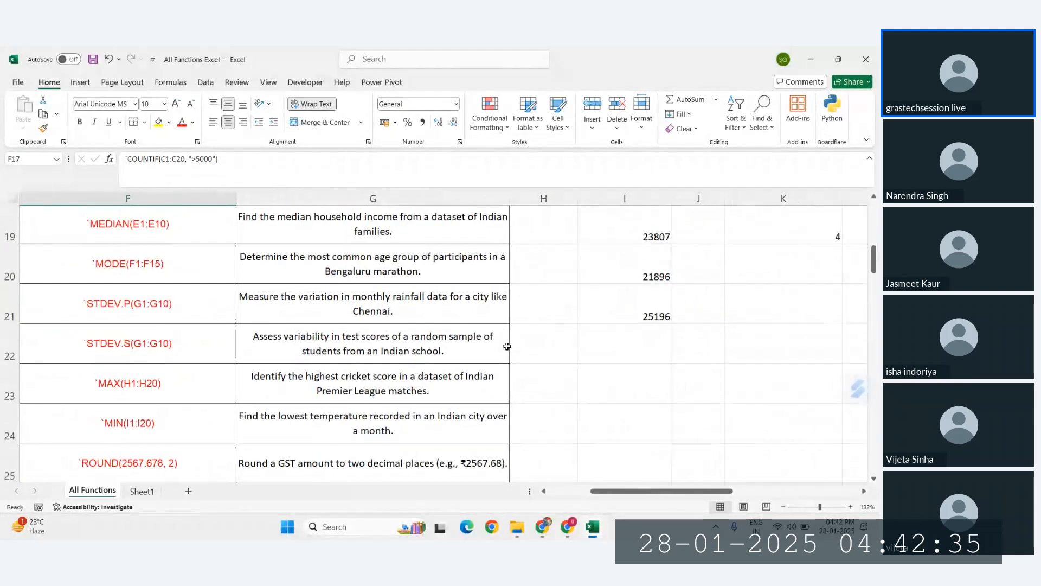
{"action": "left_click", "coordinate": [608, 372]}
{"action": "scroll", "coordinate": [609, 373], "scroll_direction": "up", "scroll_amount": 1}
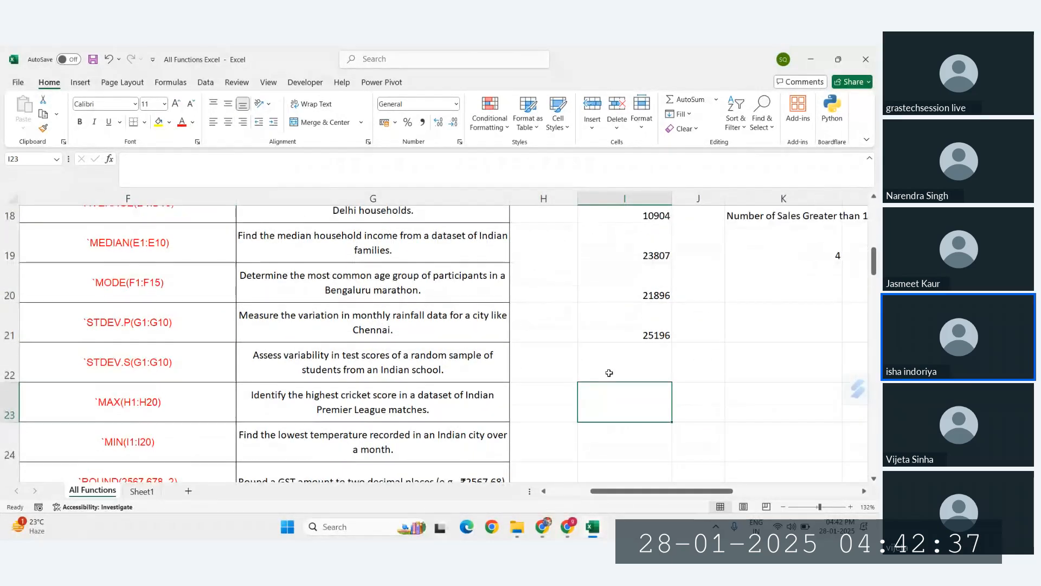
{"action": "scroll", "coordinate": [610, 373], "scroll_direction": "up", "scroll_amount": 1}
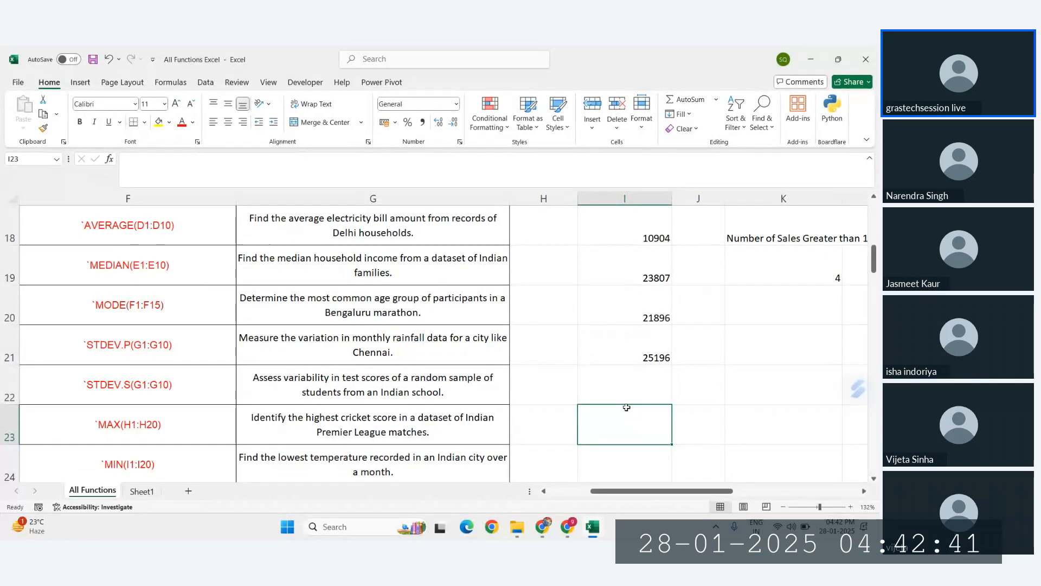
{"action": "type", "text": "p"}
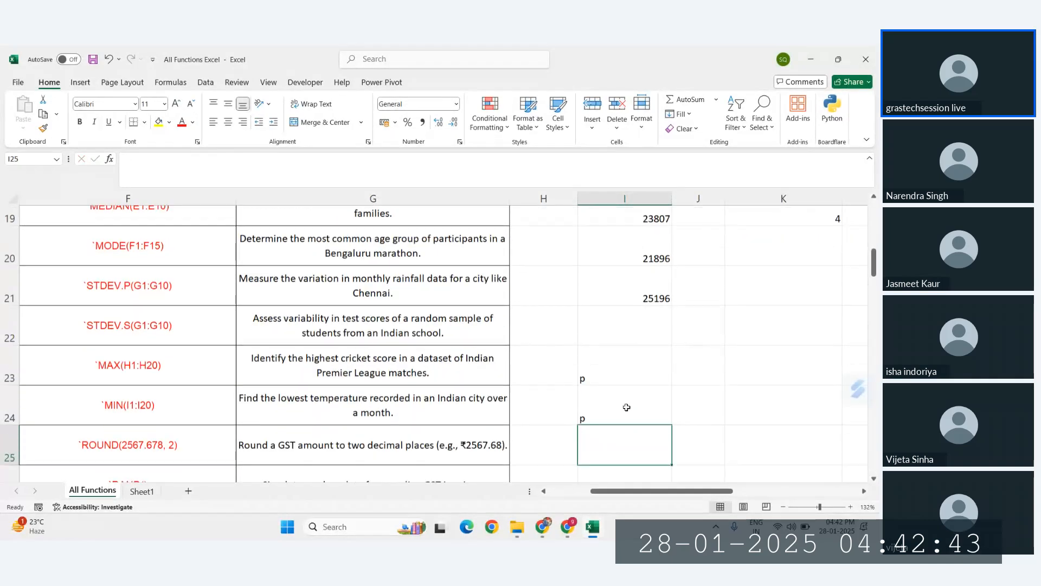
{"action": "type", "text": " p p p p p"}
{"action": "key", "text": "Return"}
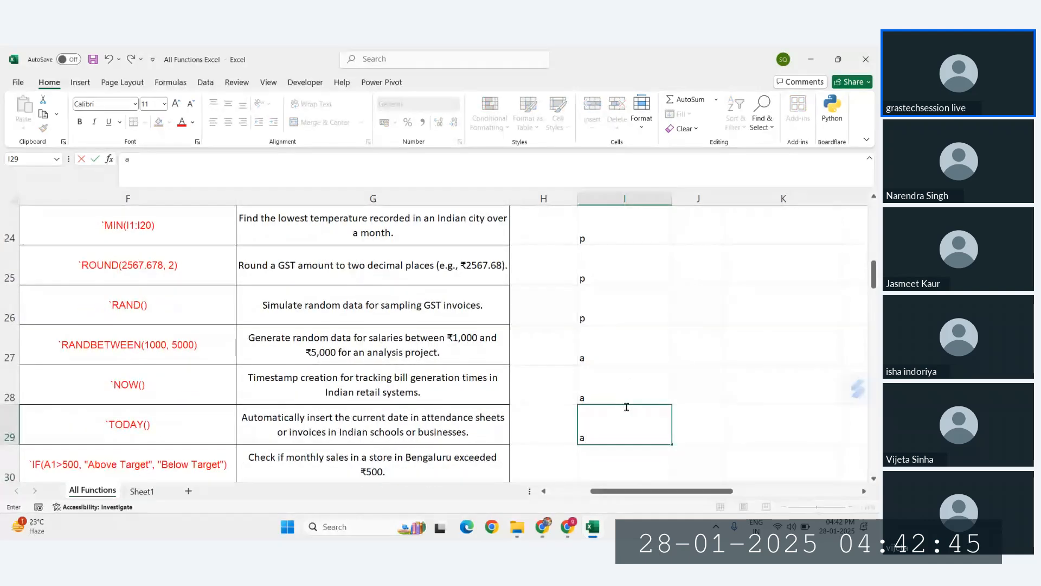
{"action": "scroll", "coordinate": [627, 407], "scroll_direction": "up", "scroll_amount": 3}
{"action": "type", "text": "a"}
{"action": "scroll", "coordinate": [627, 406], "scroll_direction": "down", "scroll_amount": 2}
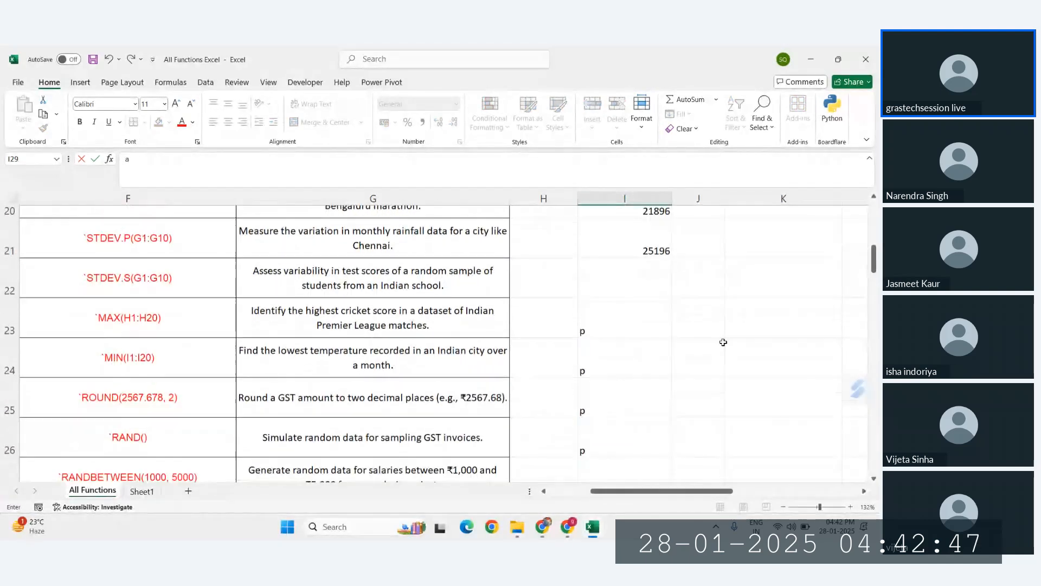
{"action": "left_click", "coordinate": [743, 321]}
- Enter =COUNTIF(I23:I29,"p") in K24 to count the "p" marks
{"action": "scroll", "coordinate": [743, 320], "scroll_direction": "down", "scroll_amount": 1}
{"action": "scroll", "coordinate": [744, 320], "scroll_direction": "down", "scroll_amount": 1, "text": "ctrl"}
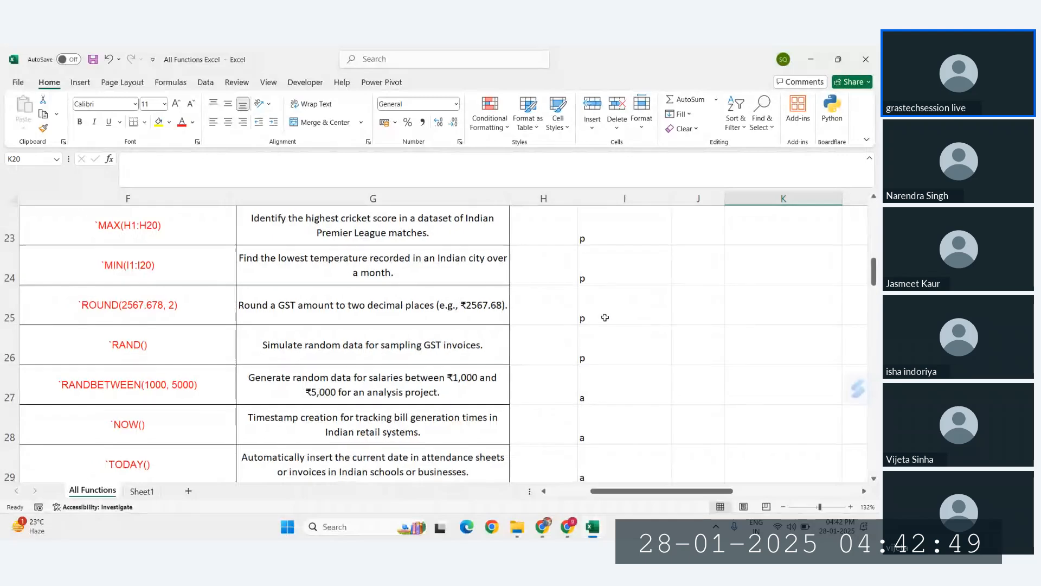
{"action": "left_click_drag", "start_coordinate": [529, 231], "coordinate": [540, 364]}
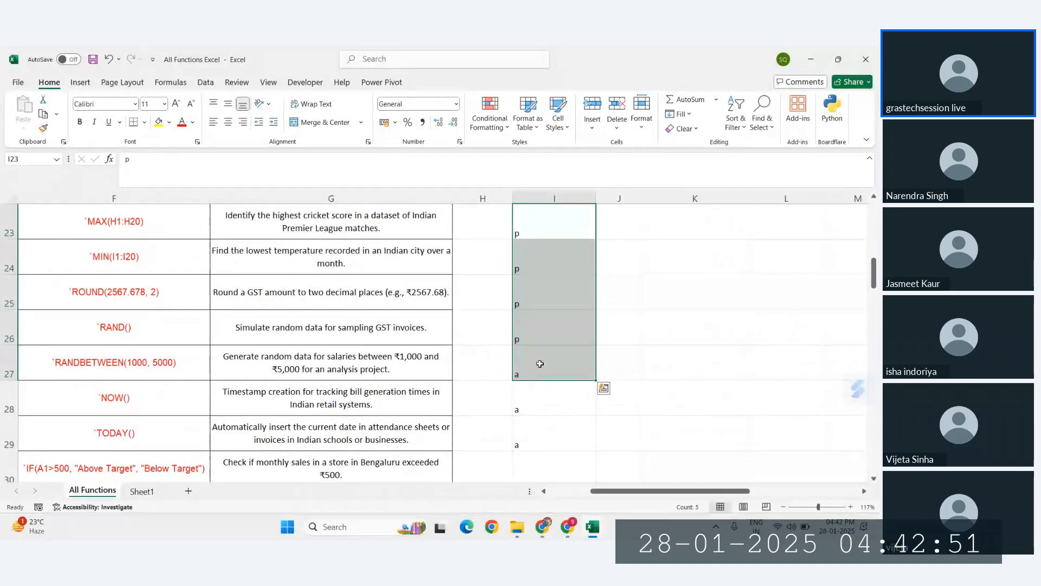
{"action": "left_click", "coordinate": [701, 228]}
{"action": "left_click", "coordinate": [695, 252]}
{"action": "type", "text": "=coun"}
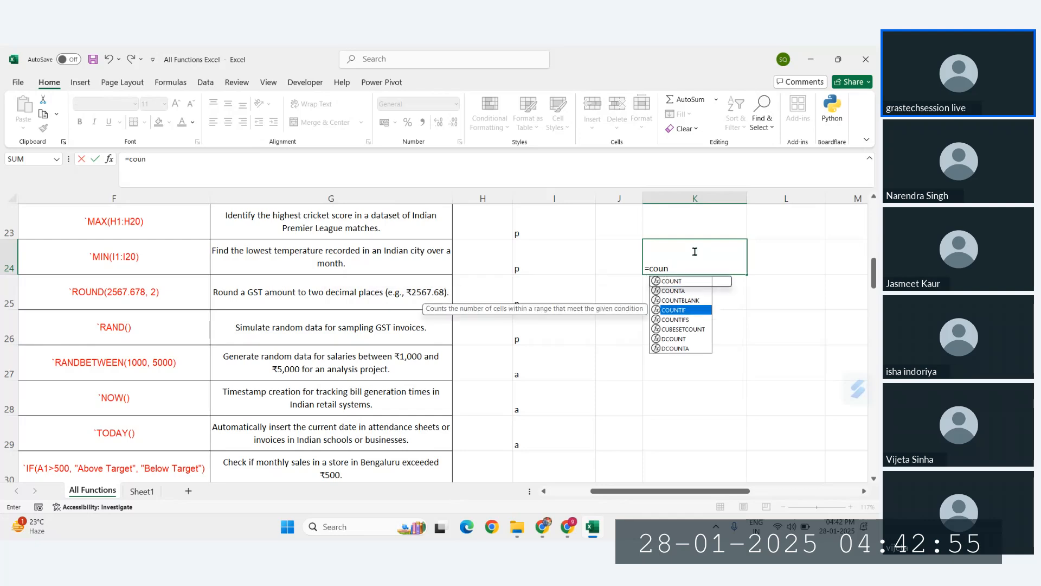
{"action": "key", "text": "Tab"}
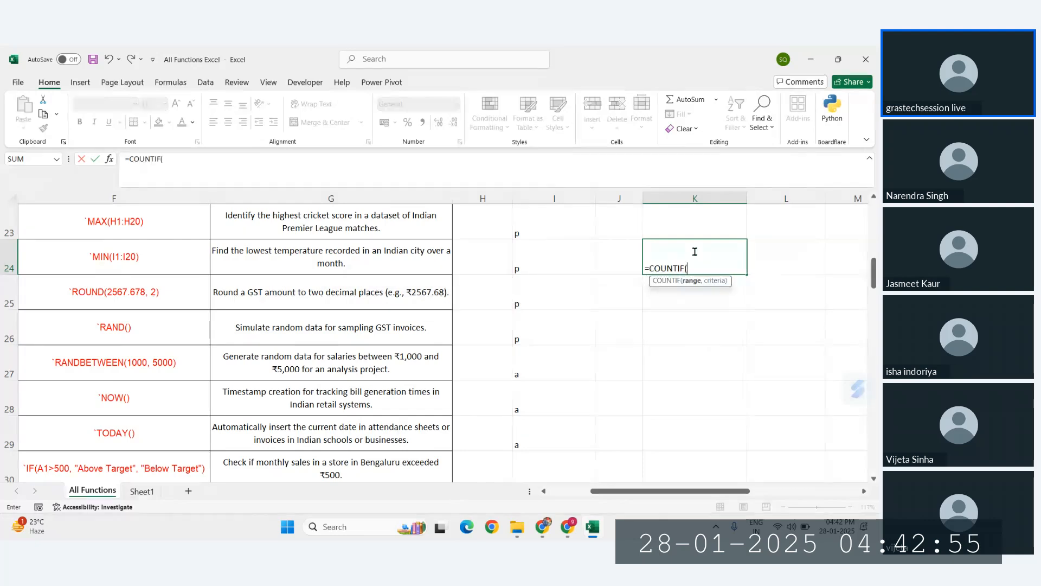
{"action": "left_click_drag", "start_coordinate": [524, 228], "coordinate": [540, 442]}
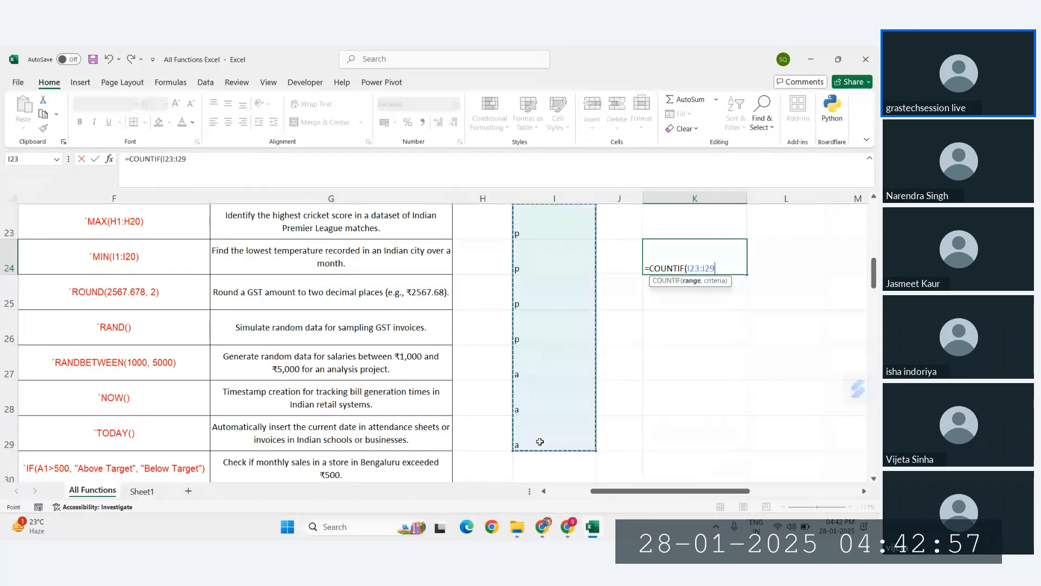
{"action": "type", "text": ",\"p)"}
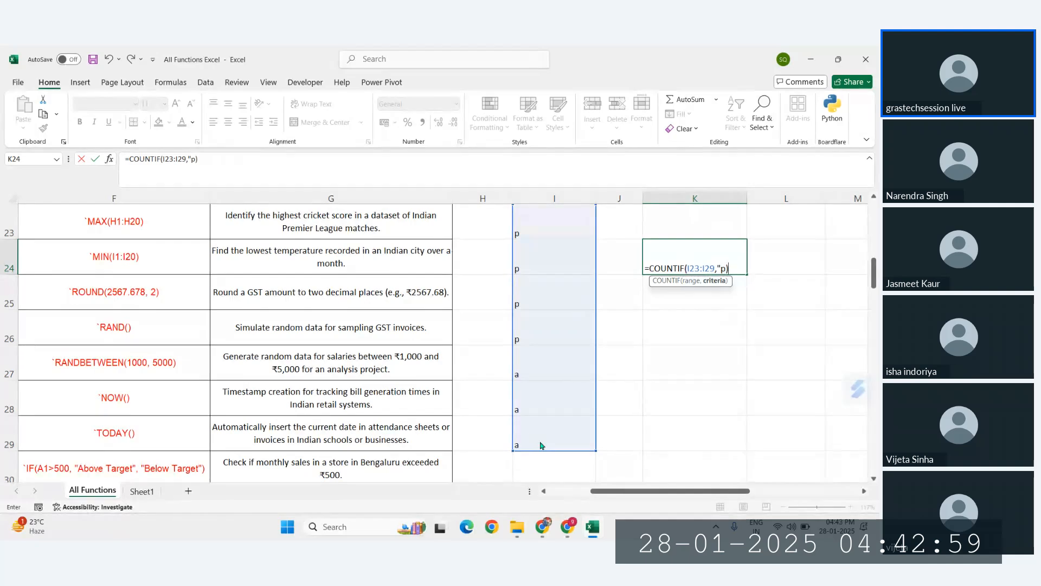
{"action": "key", "text": "Return"}
{"action": "left_click", "coordinate": [422, 328]}
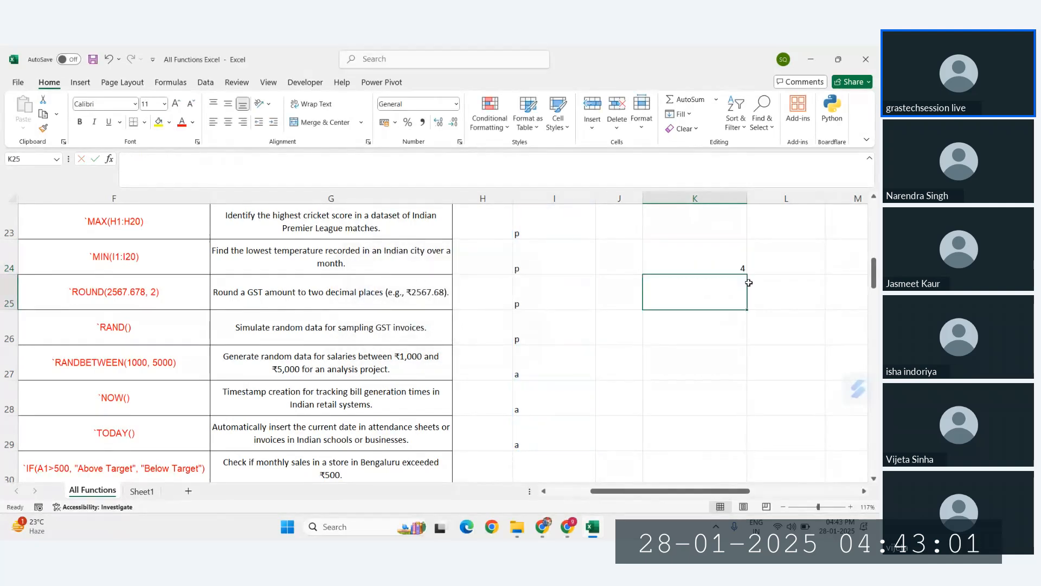
- Review the COUNTIF formula in K24 and compare its result with the "p" entries in I23:I26
{"action": "left_click", "coordinate": [219, 166]}
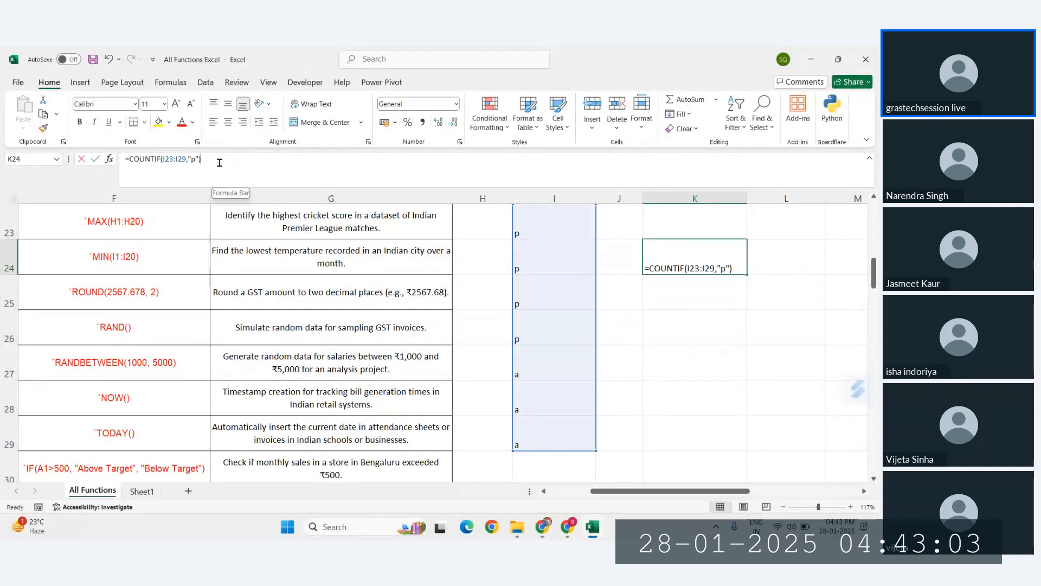
{"action": "key", "text": "Escape"}
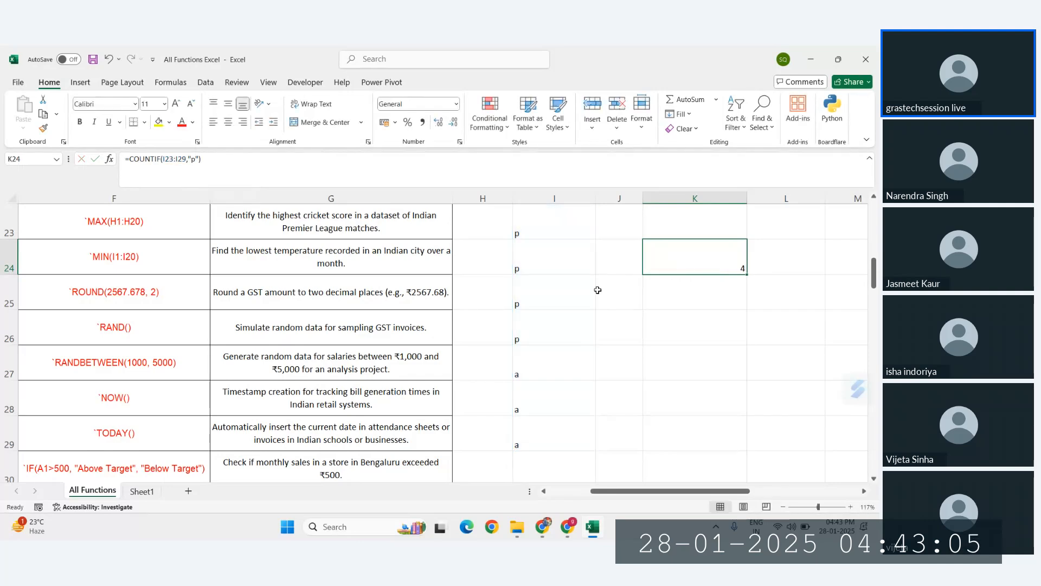
{"action": "left_click_drag", "start_coordinate": [526, 339], "coordinate": [524, 235]}
{"action": "left_click", "coordinate": [740, 265]}
- Change the mark in I25 to "a" and check the recalculated count in K24
{"action": "left_click", "coordinate": [521, 302]}
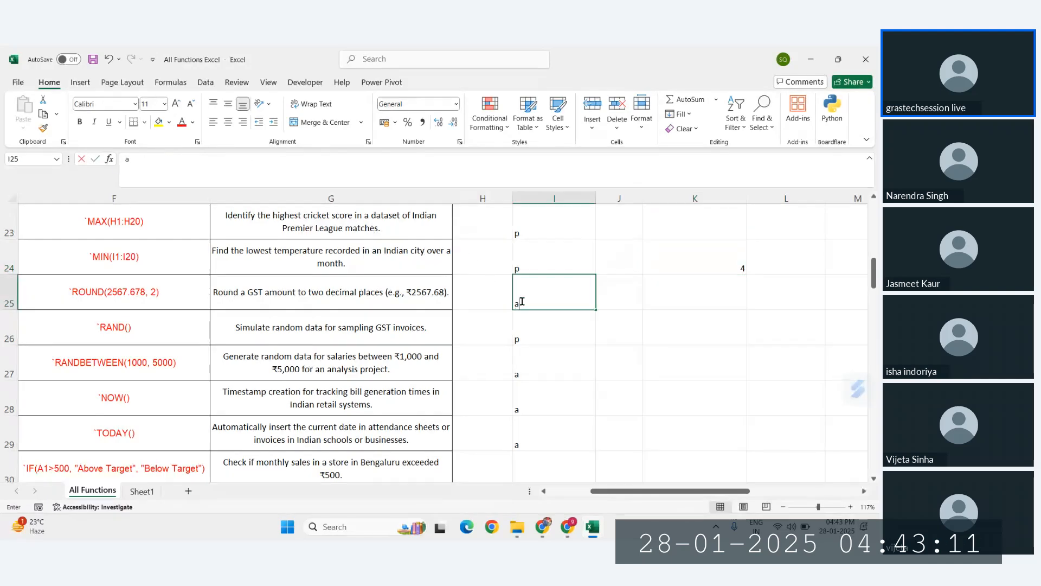
{"action": "type", "text": "a"}
{"action": "left_click_drag", "start_coordinate": [536, 239], "coordinate": [532, 409]}
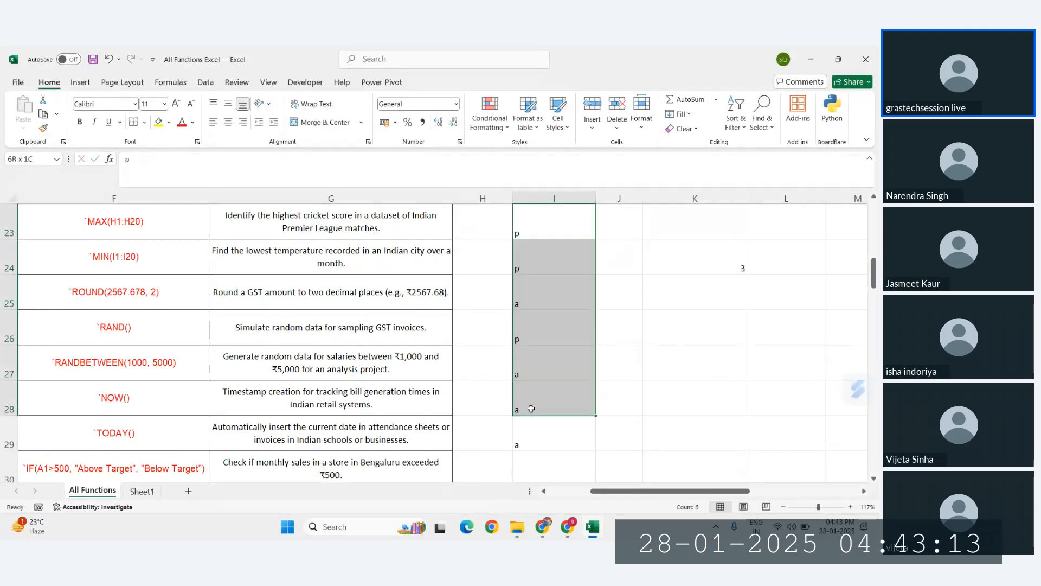
{"action": "left_click", "coordinate": [716, 268]}
- Look through the text function examples in the function list, focusing on the TRIM example in F10
{"action": "scroll", "coordinate": [716, 268], "scroll_direction": "left", "scroll_amount": 2}
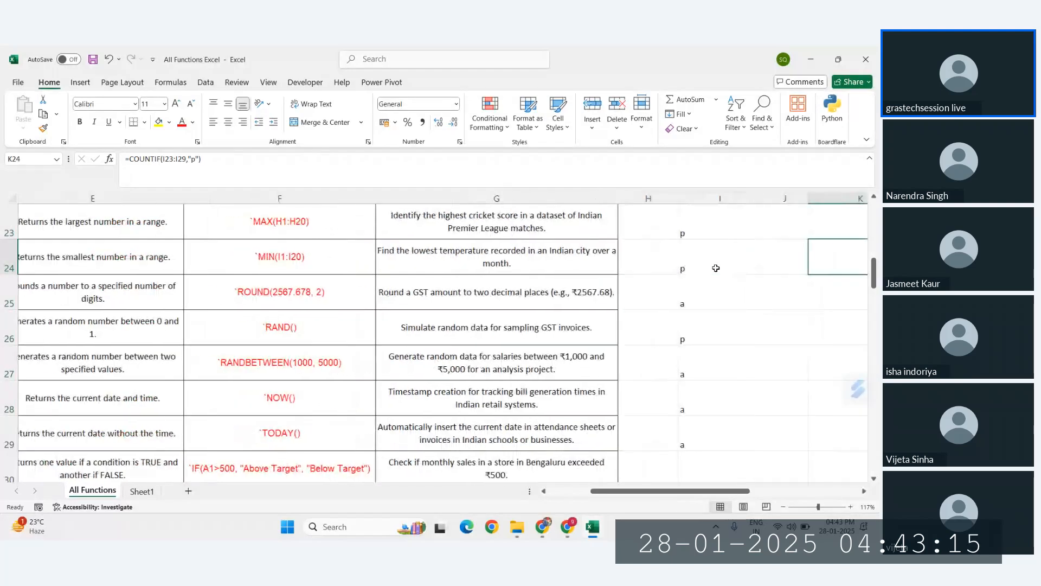
{"action": "scroll", "coordinate": [716, 268], "scroll_direction": "up", "scroll_amount": 5}
{"action": "scroll", "coordinate": [716, 268], "scroll_direction": "up", "scroll_amount": 2}
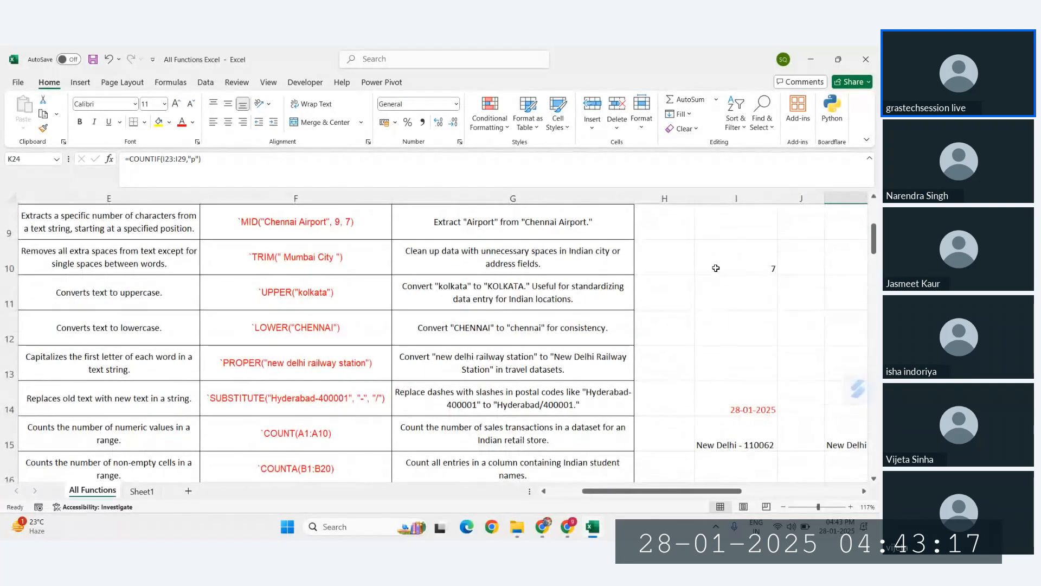
{"action": "scroll", "coordinate": [716, 268], "scroll_direction": "down", "scroll_amount": 1}
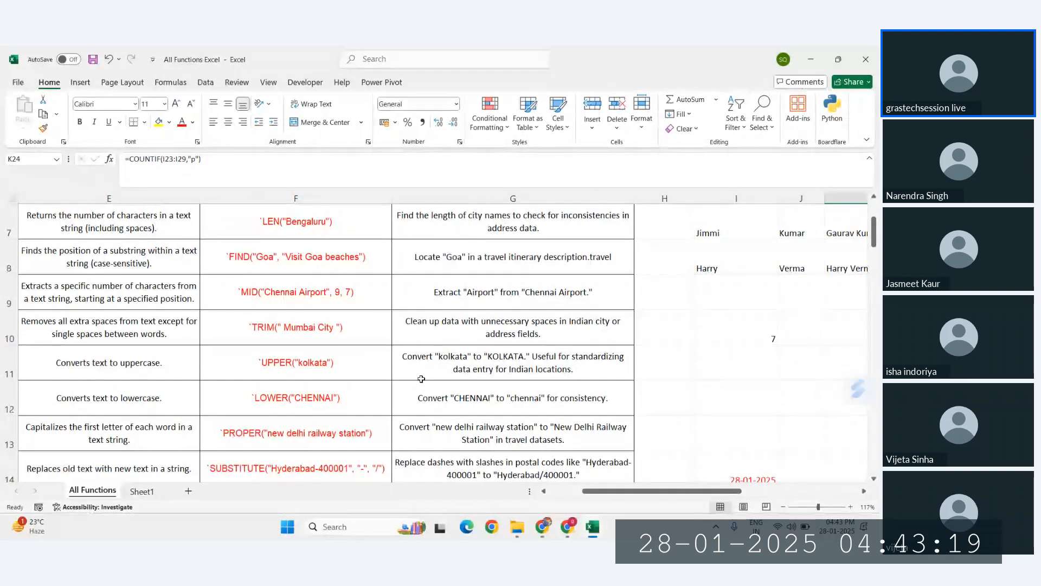
{"action": "left_click", "coordinate": [277, 333]}
{"action": "scroll", "coordinate": [461, 353], "scroll_direction": "right", "scroll_amount": 2}
{"action": "scroll", "coordinate": [459, 351], "scroll_direction": "down", "scroll_amount": 1}
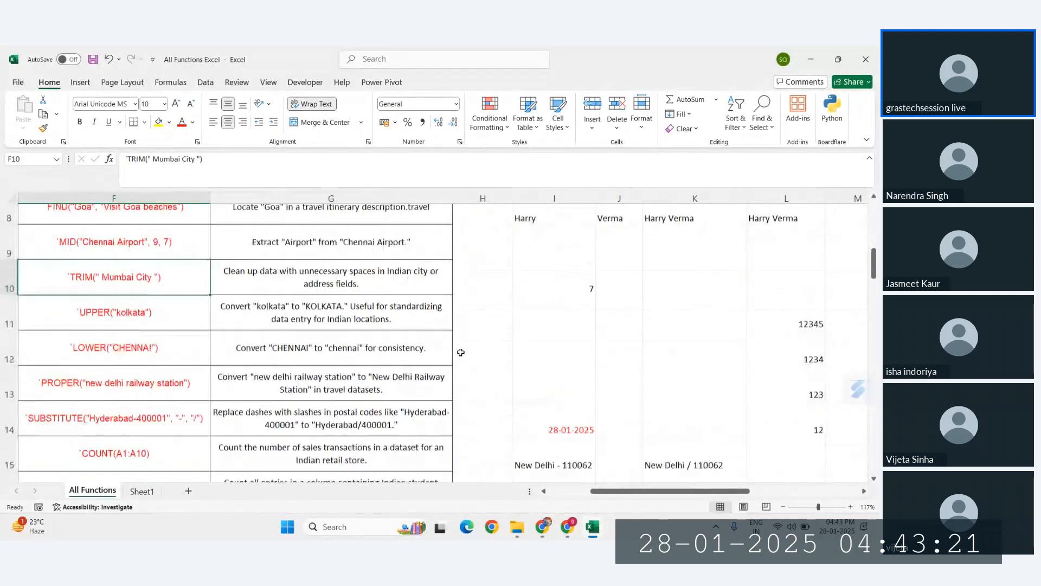
{"action": "left_click", "coordinate": [550, 360]}
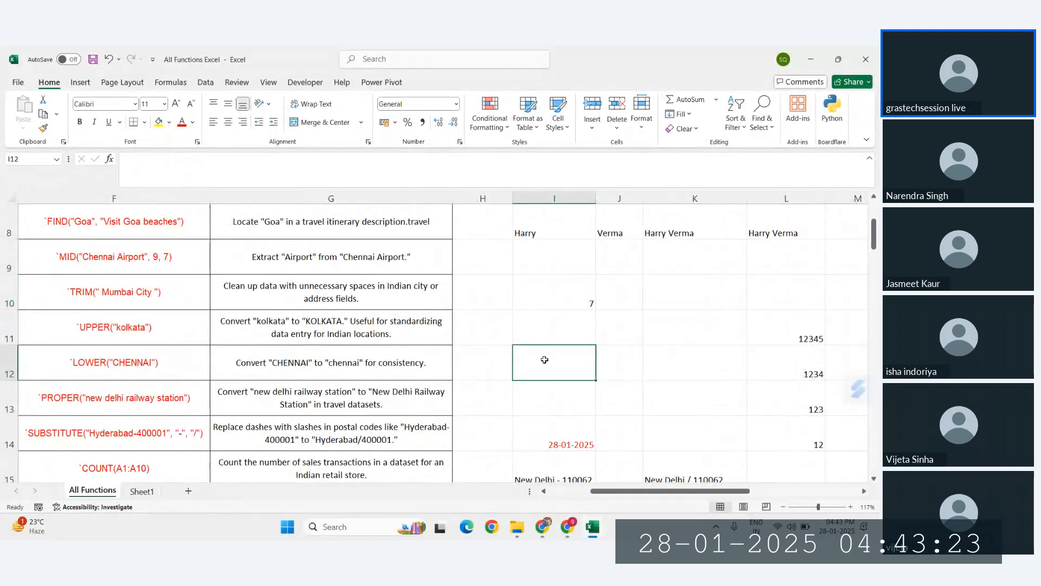
- Enter a first name with extra spaces before and after it in I12, and check those spaces in the cell's contents
{"action": "left_click", "coordinate": [399, 293]}
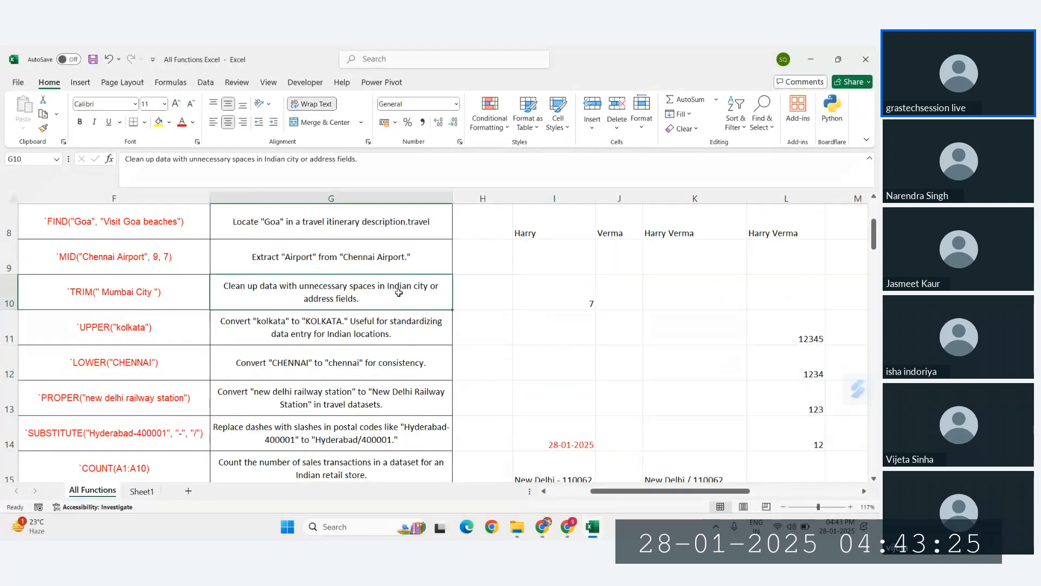
{"action": "left_click", "coordinate": [564, 367]}
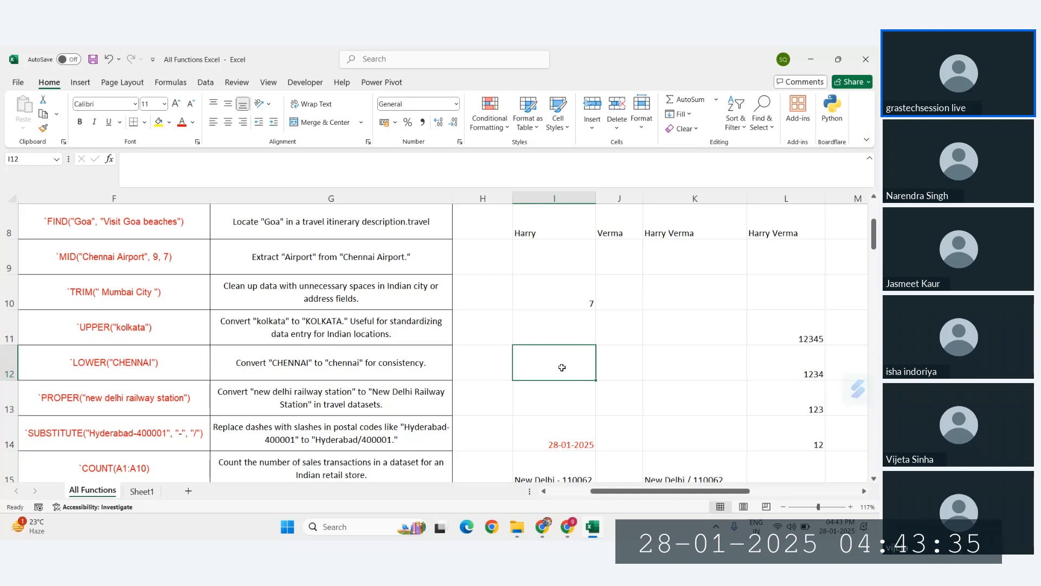
{"action": "double_click", "coordinate": [562, 368]}
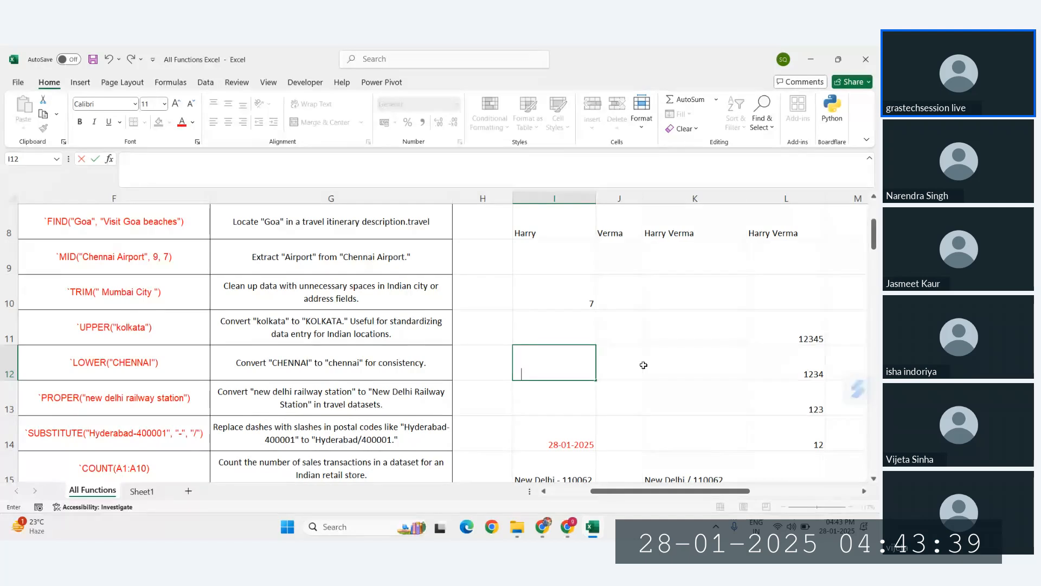
{"action": "type", "text": "Jasm"}
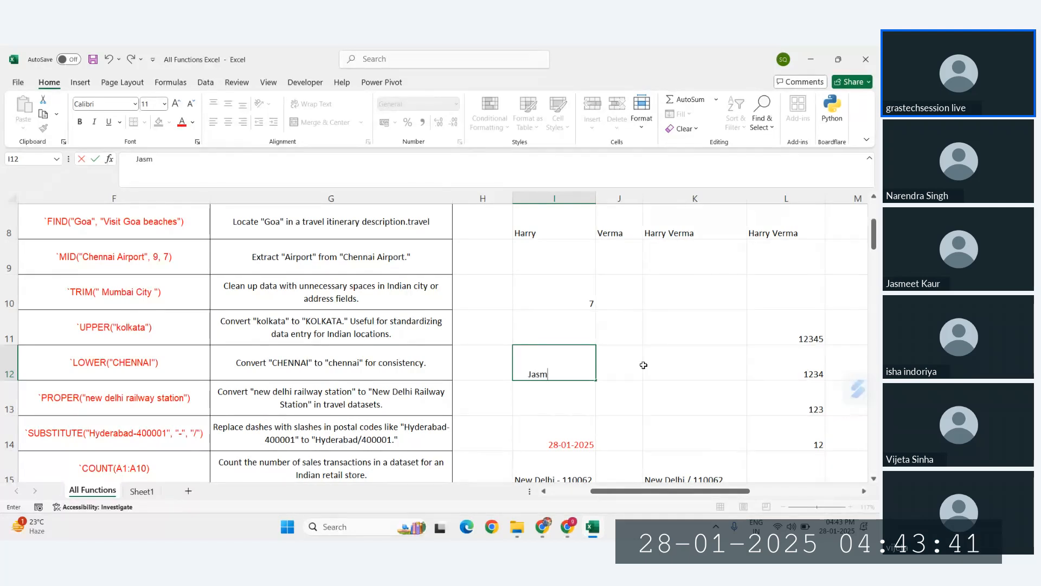
{"action": "type", "text": "eet"}
{"action": "key", "text": "Return"}
{"action": "left_click", "coordinate": [581, 366]}
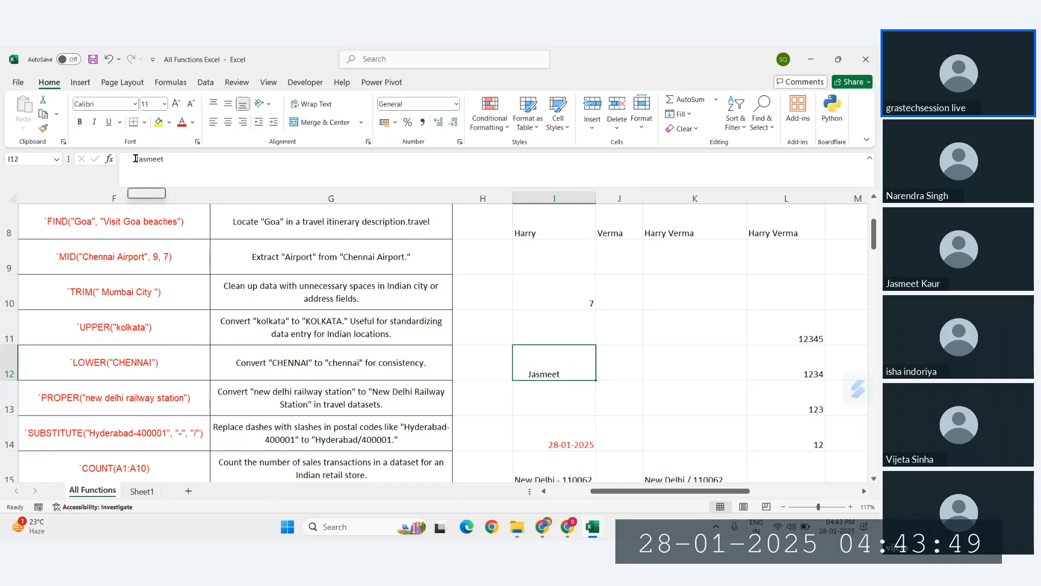
{"action": "left_click_drag", "start_coordinate": [165, 162], "coordinate": [226, 165]}
- Enter =LEN(I12) in J12 to count the characters of the untrimmed name, and compare the count with I12
{"action": "left_click", "coordinate": [628, 373]}
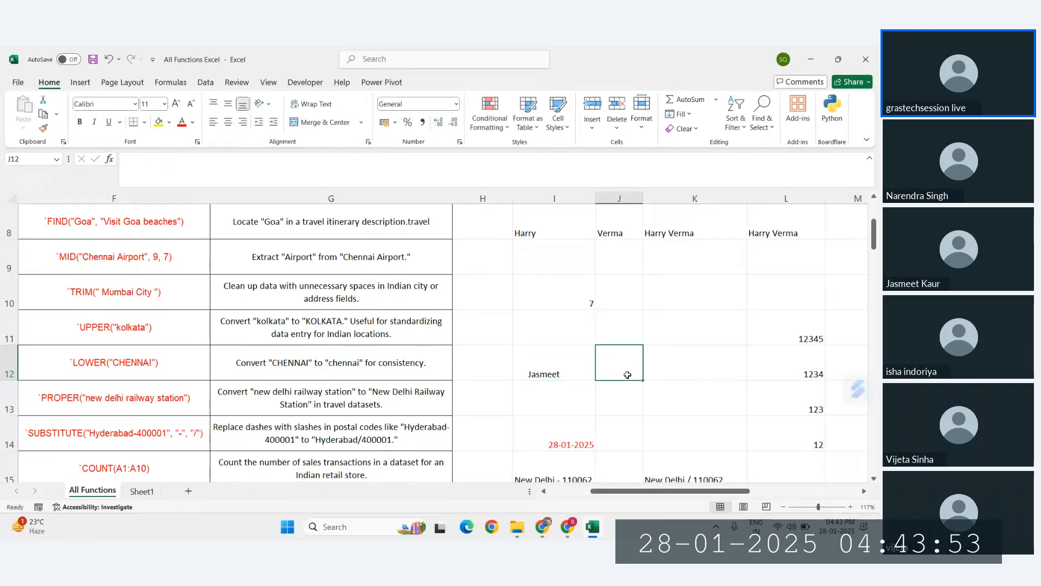
{"action": "type", "text": "=len"}
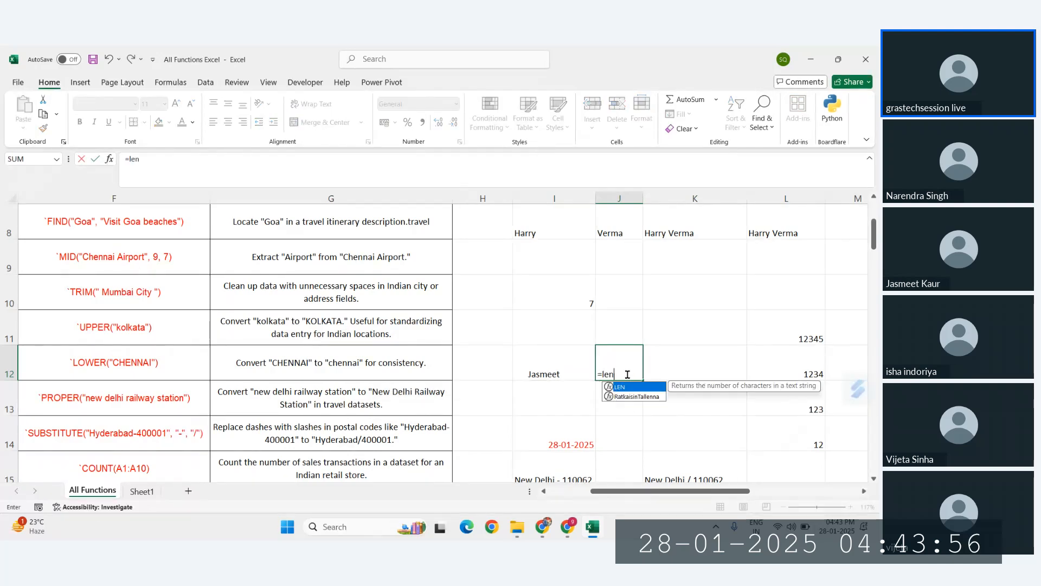
{"action": "key", "text": "Tab"}
{"action": "left_click", "coordinate": [564, 372]}
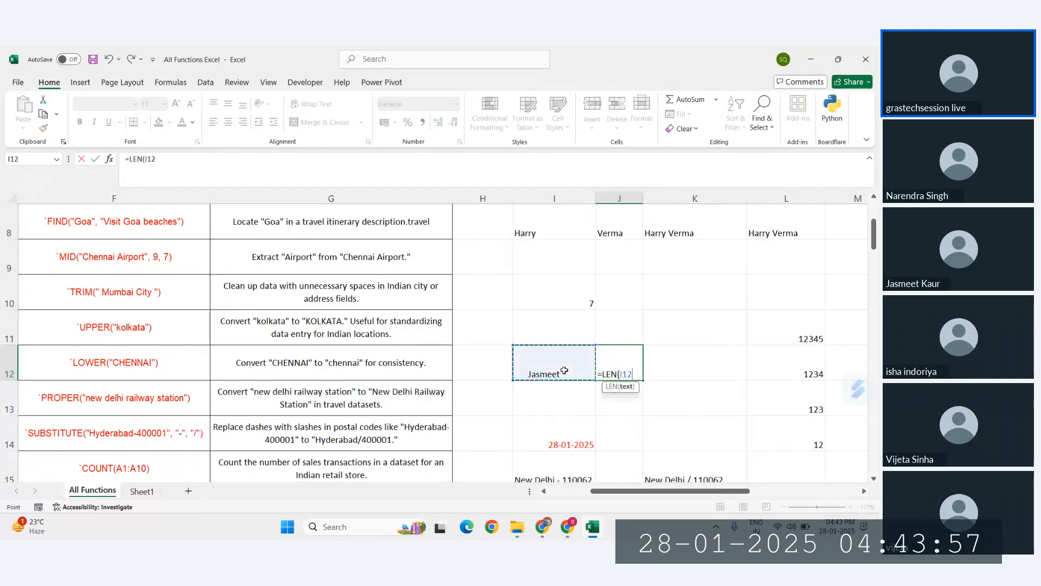
{"action": "key", "text": "Return"}
{"action": "left_click", "coordinate": [542, 374]}
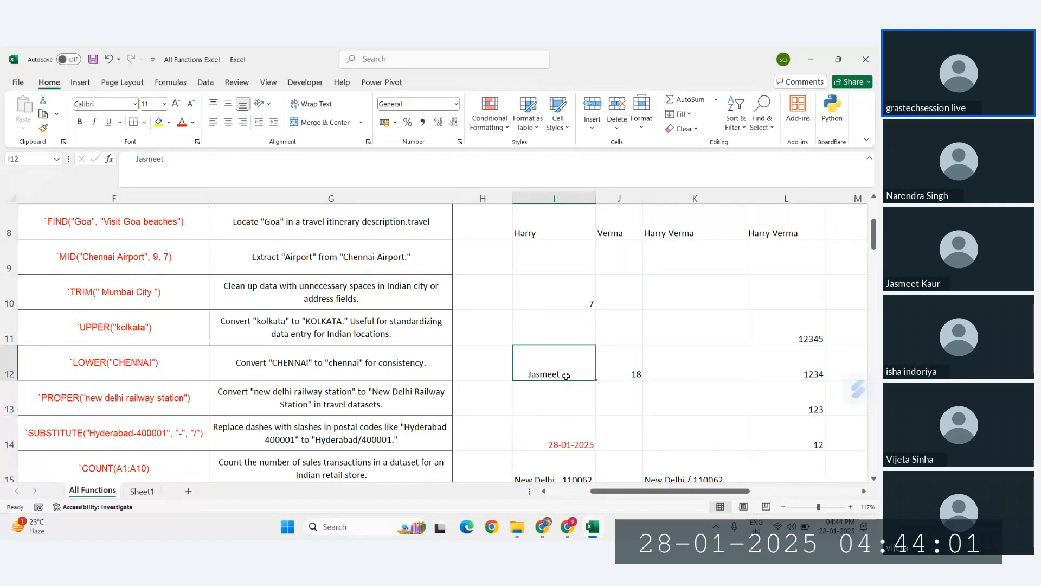
{"action": "left_click", "coordinate": [616, 371]}
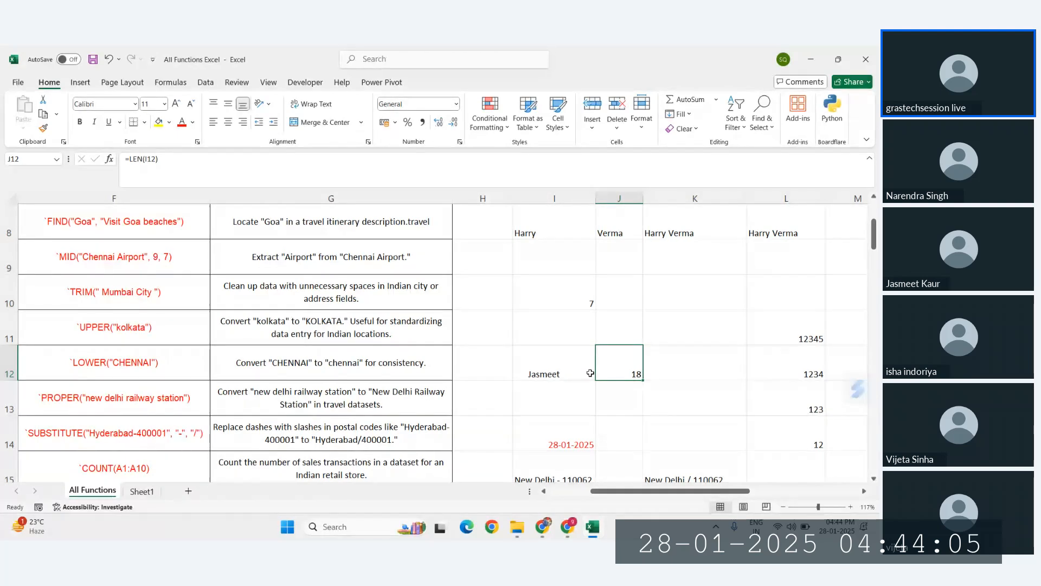
{"action": "left_click", "coordinate": [589, 373]}
{"action": "left_click", "coordinate": [613, 374]}
- Enter =TRIM(I12) in I13 to remove the extra spaces from the name
{"action": "left_click", "coordinate": [564, 400]}
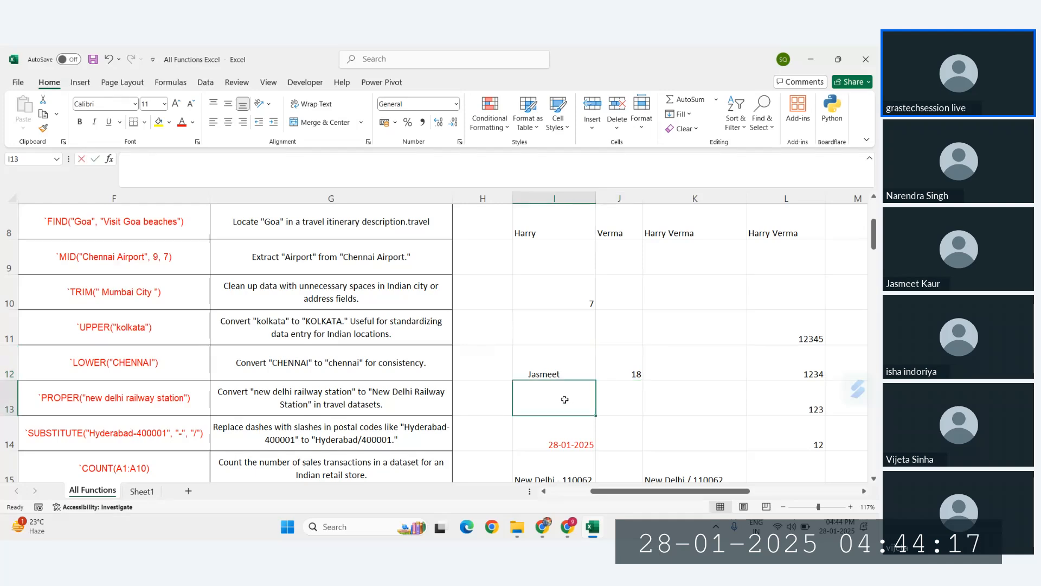
{"action": "type", "text": "=trim"}
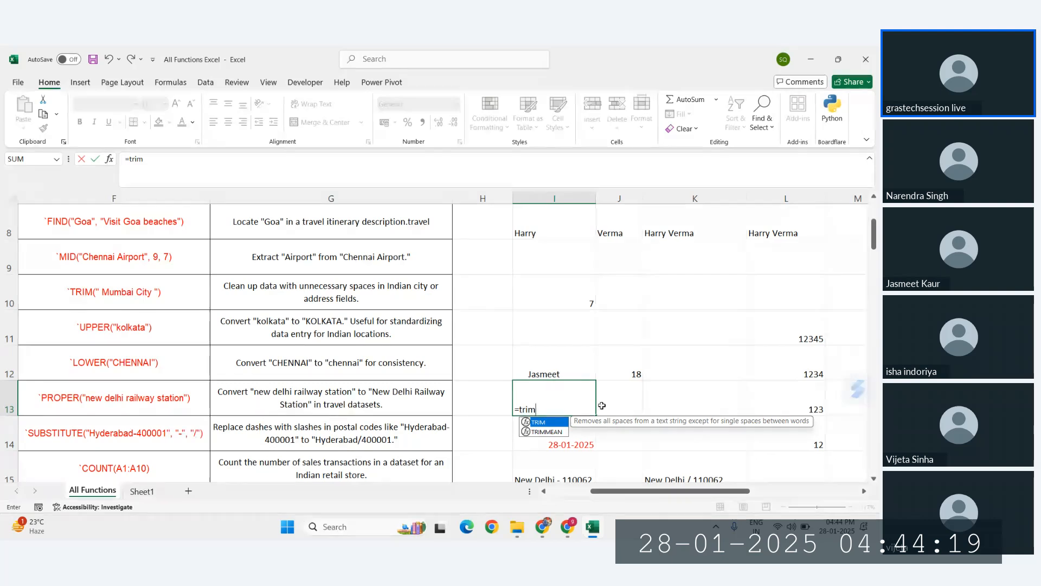
{"action": "key", "text": "Tab"}
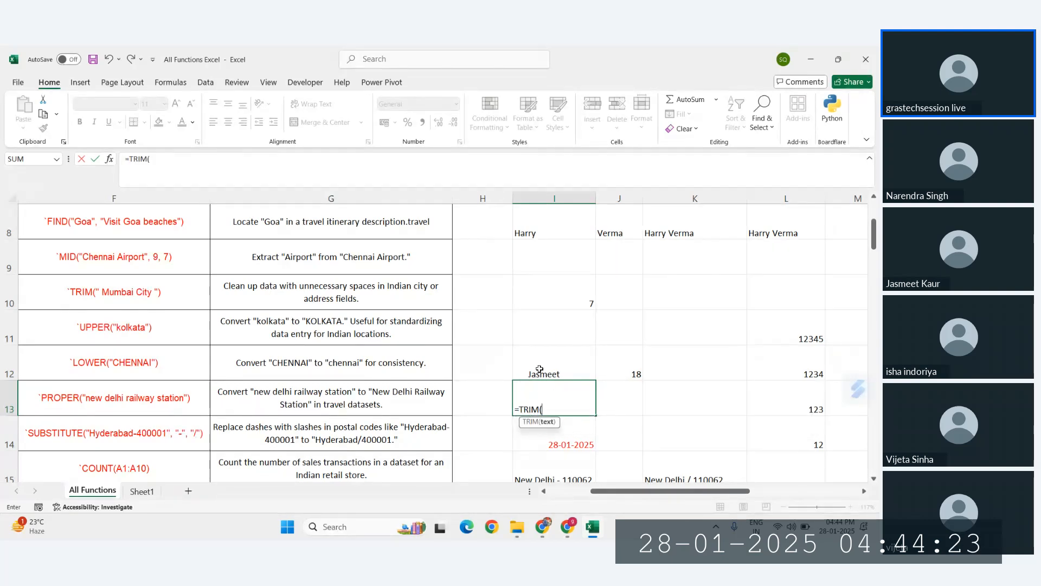
{"action": "left_click", "coordinate": [540, 367]}
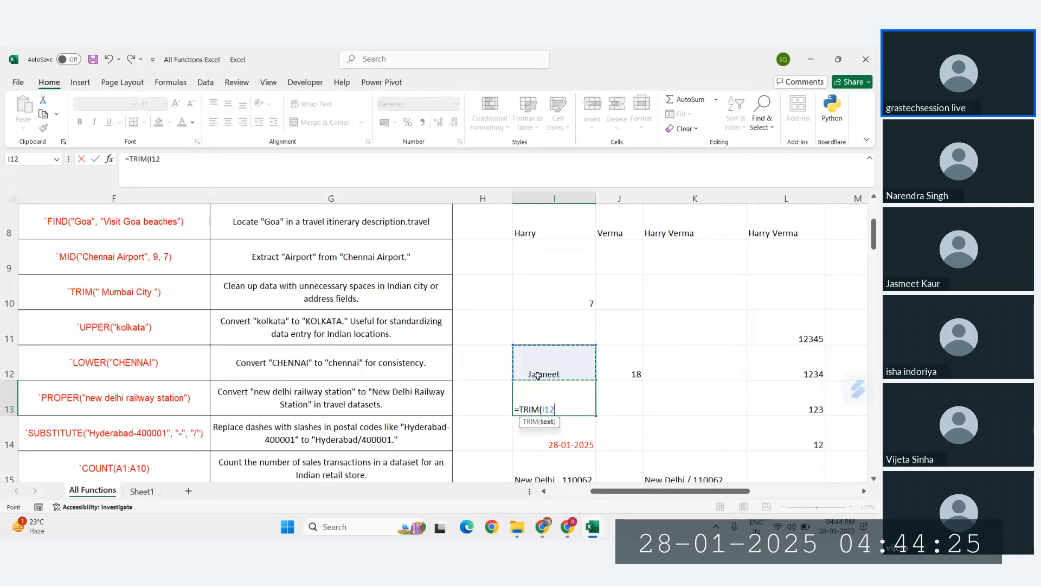
{"action": "type", "text": ")"}
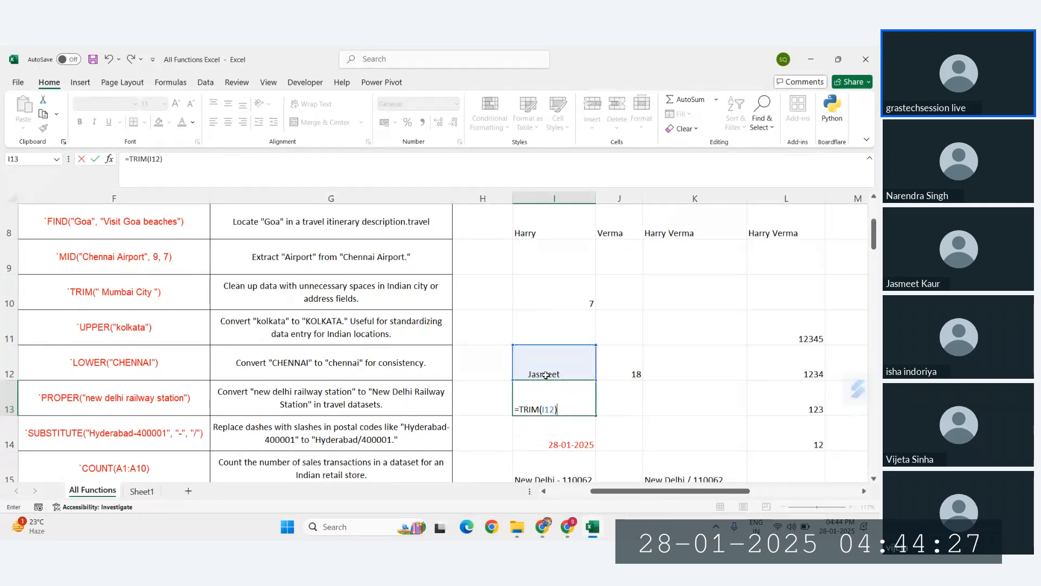
{"action": "key", "text": "Return"}
{"action": "key", "text": "Up"}
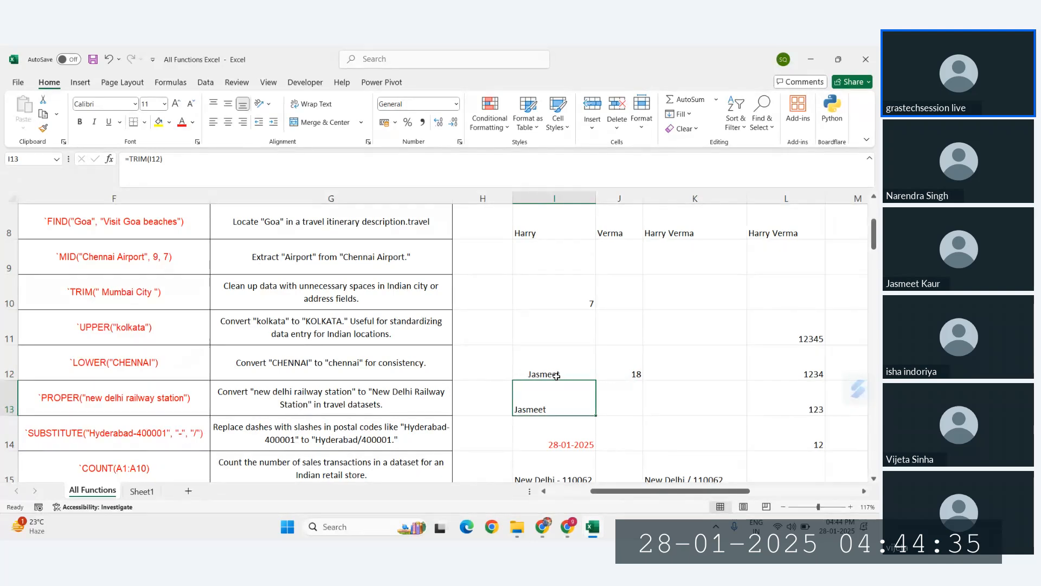
- Enter =LEN(I13) in J13 to count the characters of the trimmed name
{"action": "left_click", "coordinate": [619, 403]}
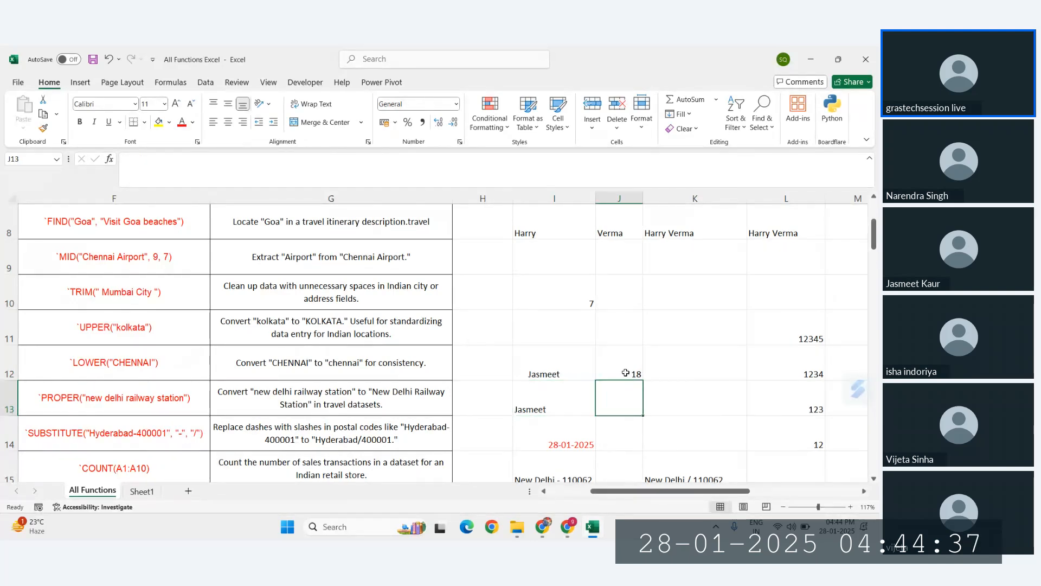
{"action": "type", "text": "=ln"}
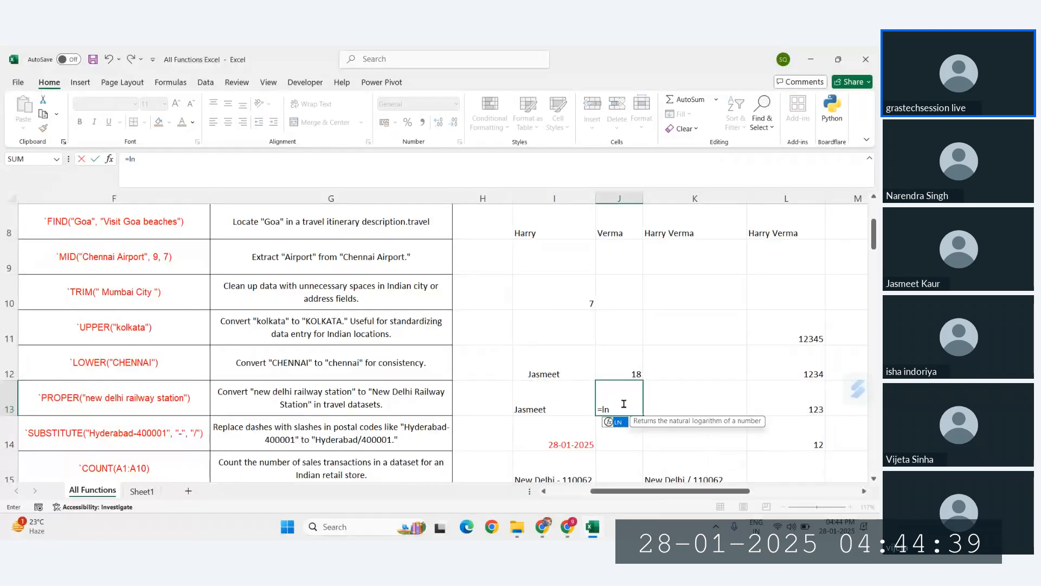
{"action": "key", "text": "BackSpace"}
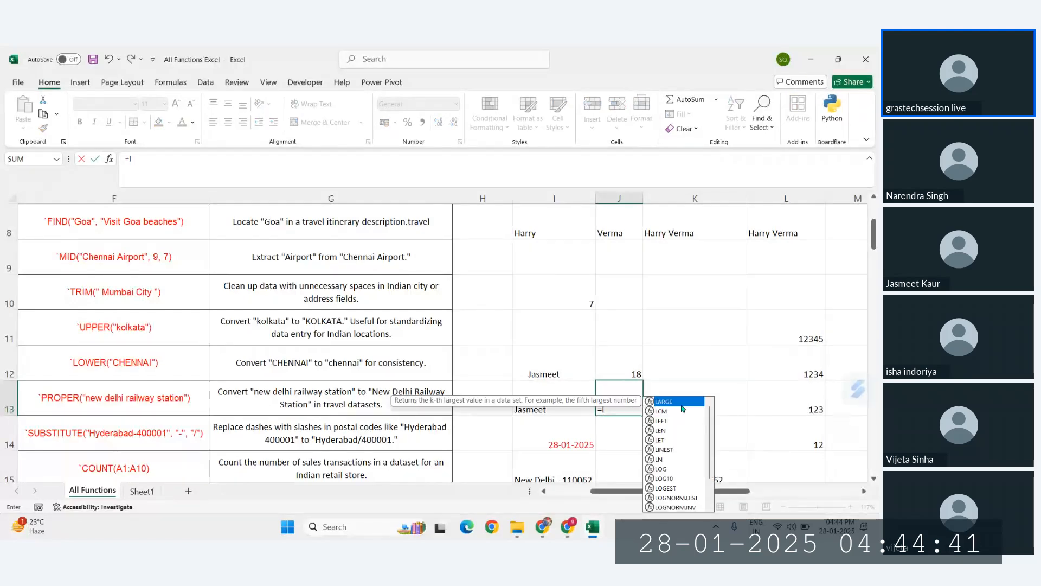
{"action": "type", "text": "en"}
{"action": "key", "text": "Tab"}
{"action": "left_click", "coordinate": [553, 404]}
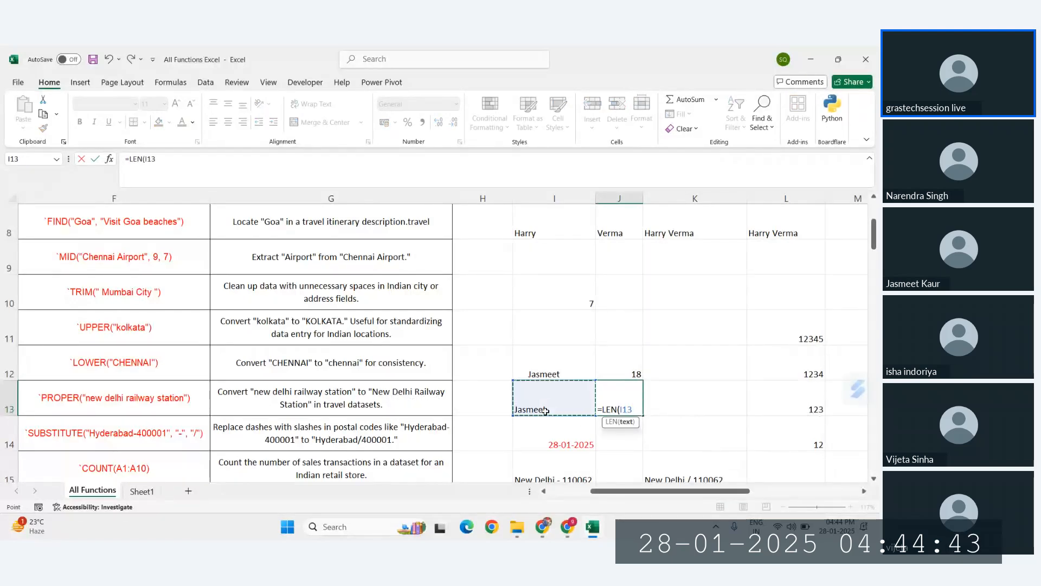
{"action": "type", "text": ")"}
{"action": "key", "text": "Return"}
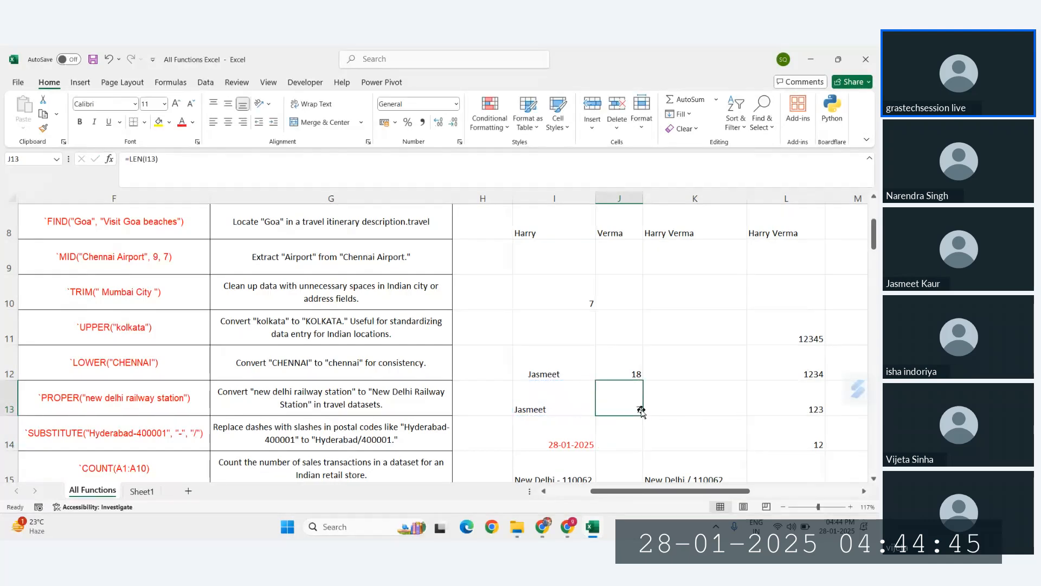
- Compare the untrimmed and trimmed names and their lengths in I12:J13, and inspect the TRIM formula in I13
{"action": "left_click_drag", "start_coordinate": [542, 369], "coordinate": [615, 409]}
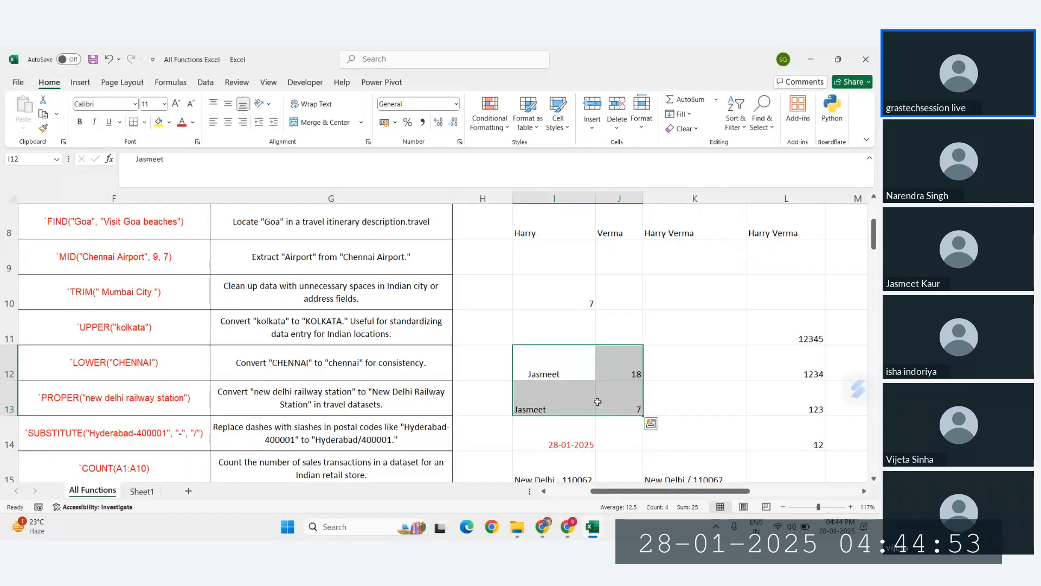
{"action": "left_click", "coordinate": [363, 285]}
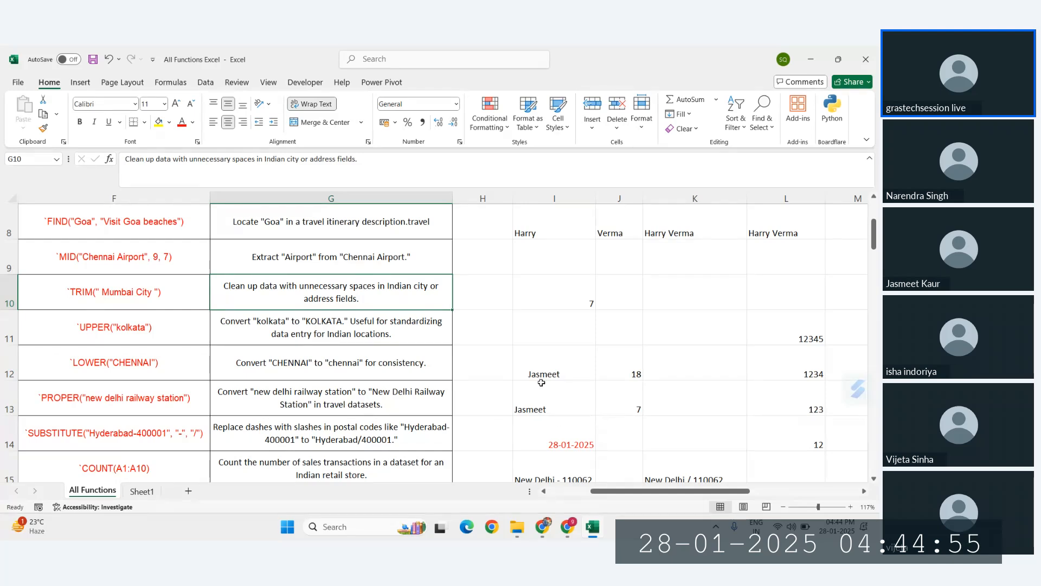
{"action": "double_click", "coordinate": [534, 408]}
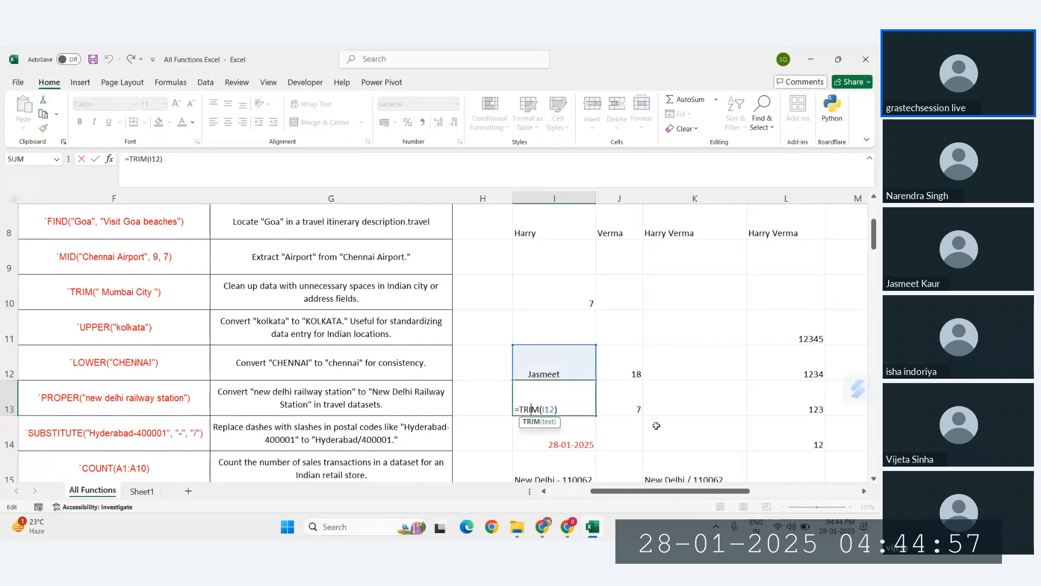
{"action": "key", "text": "Escape"}
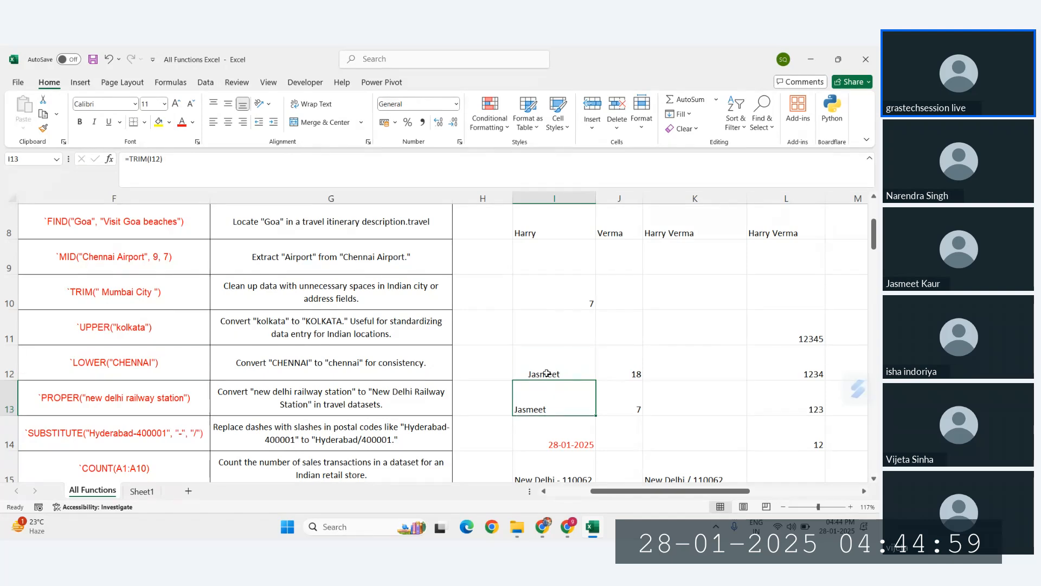
- Try a space in the middle of the name in I12 to test TRIM, and undo that edit
{"action": "double_click", "coordinate": [547, 374]}
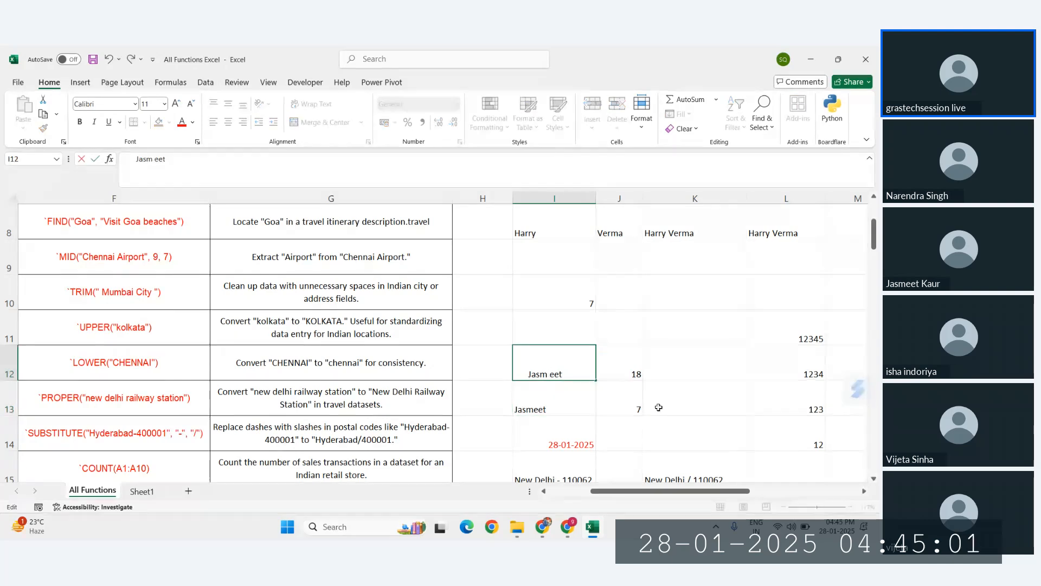
{"action": "key", "text": "Return"}
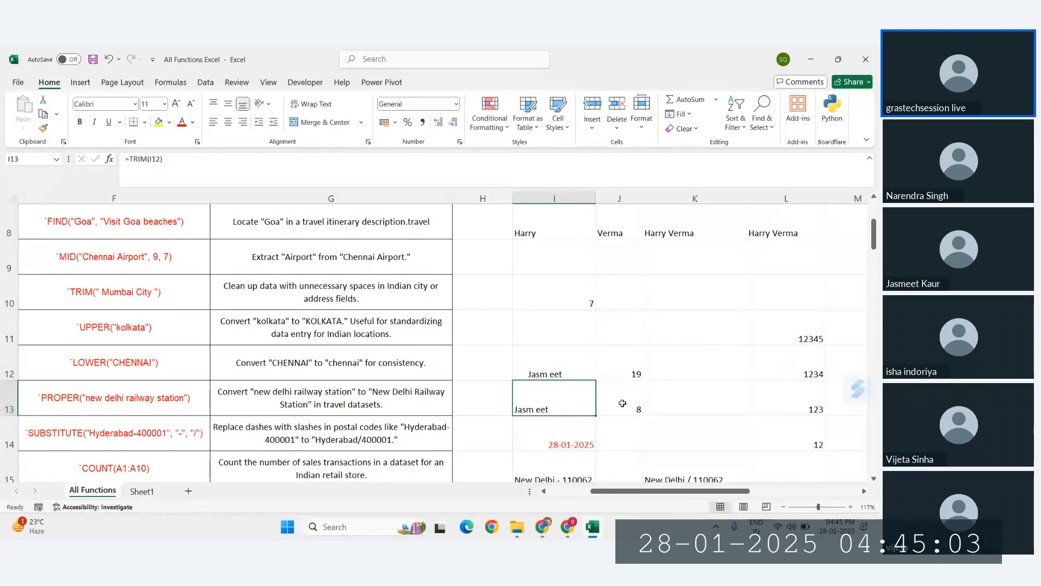
{"action": "key", "text": "ctrl+z"}
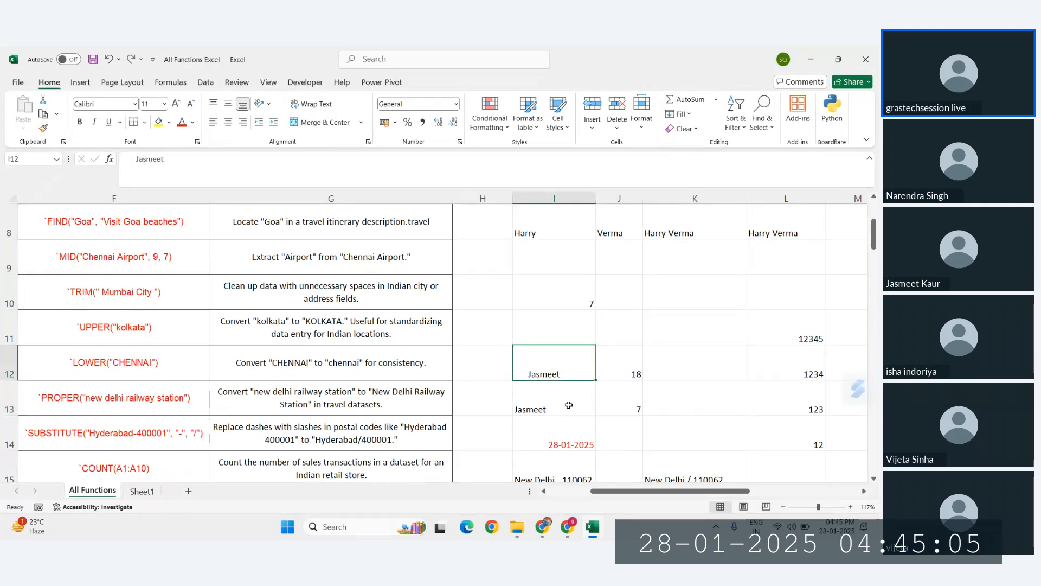
- Examine the statistical function examples in F18:F22, covering AVERAGE, MEDIAN, MODE, STDEV.P and STDEV.S
{"action": "left_click", "coordinate": [697, 407]}
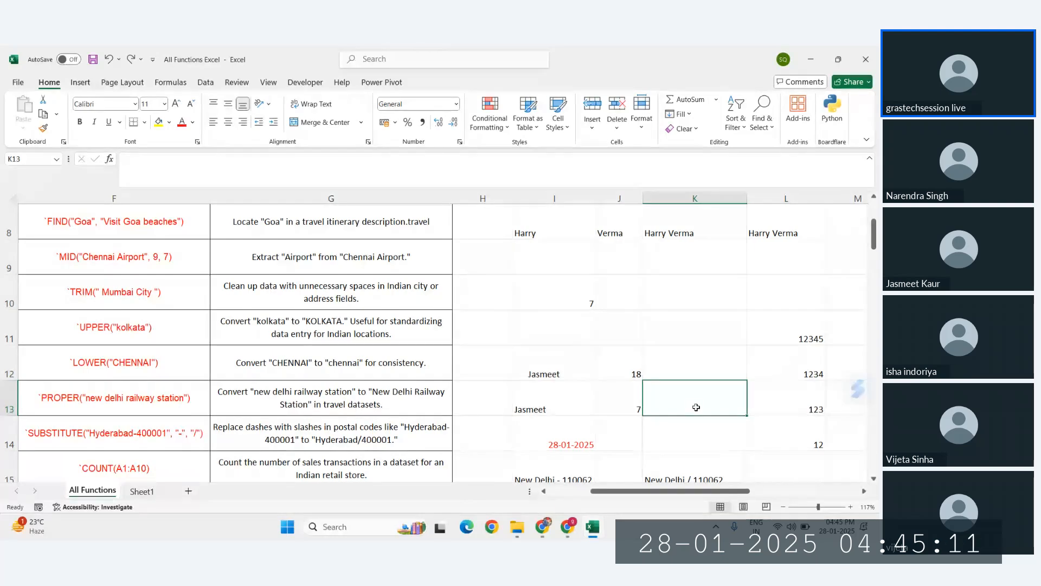
{"action": "scroll", "coordinate": [462, 391], "scroll_direction": "down", "scroll_amount": 3}
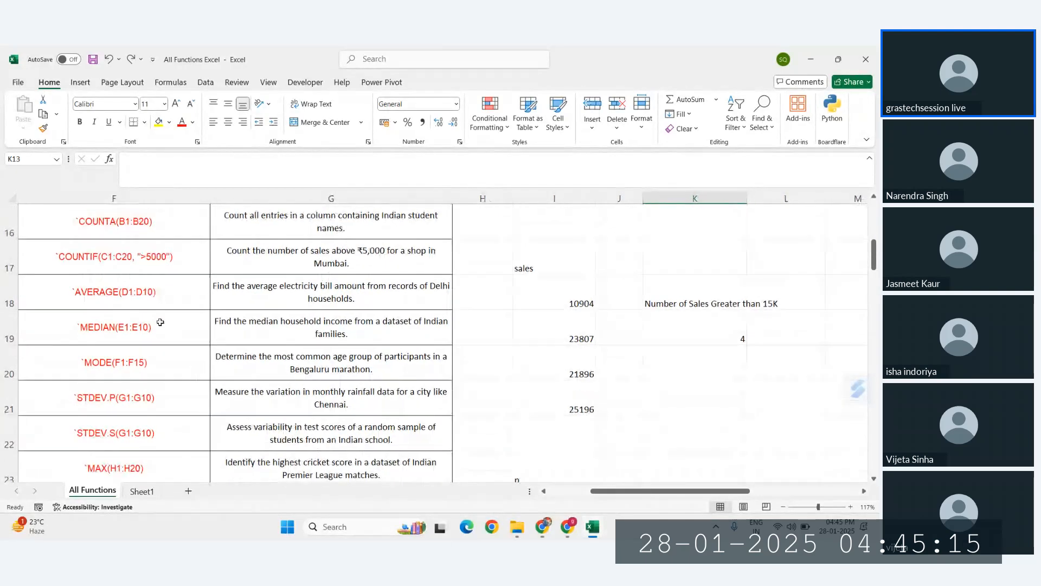
{"action": "left_click_drag", "start_coordinate": [90, 285], "coordinate": [139, 353]}
{"action": "scroll", "coordinate": [110, 339], "scroll_direction": "down", "scroll_amount": 2}
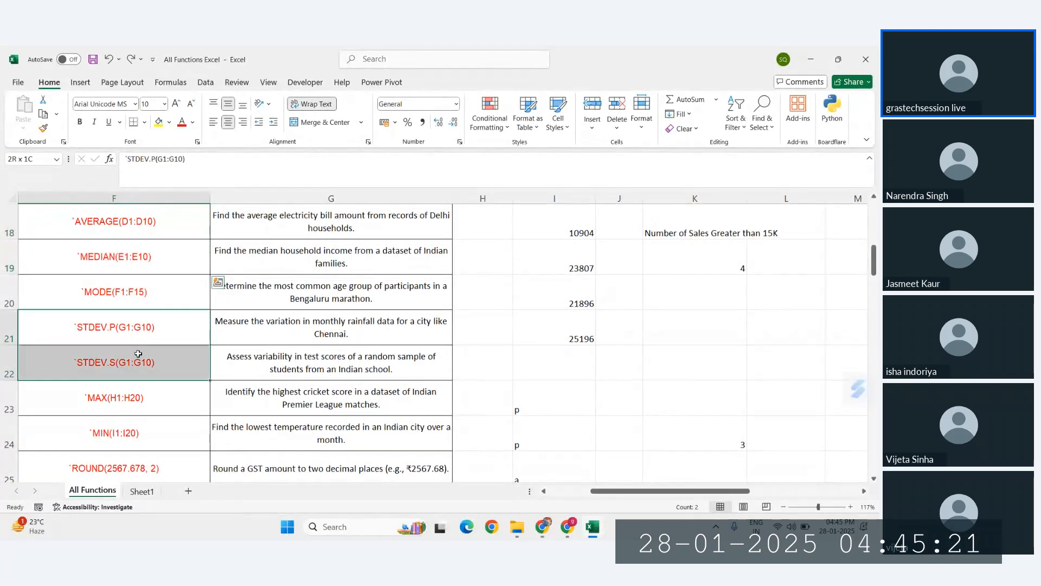
{"action": "left_click", "coordinate": [271, 365]}
{"action": "left_click", "coordinate": [89, 367]}
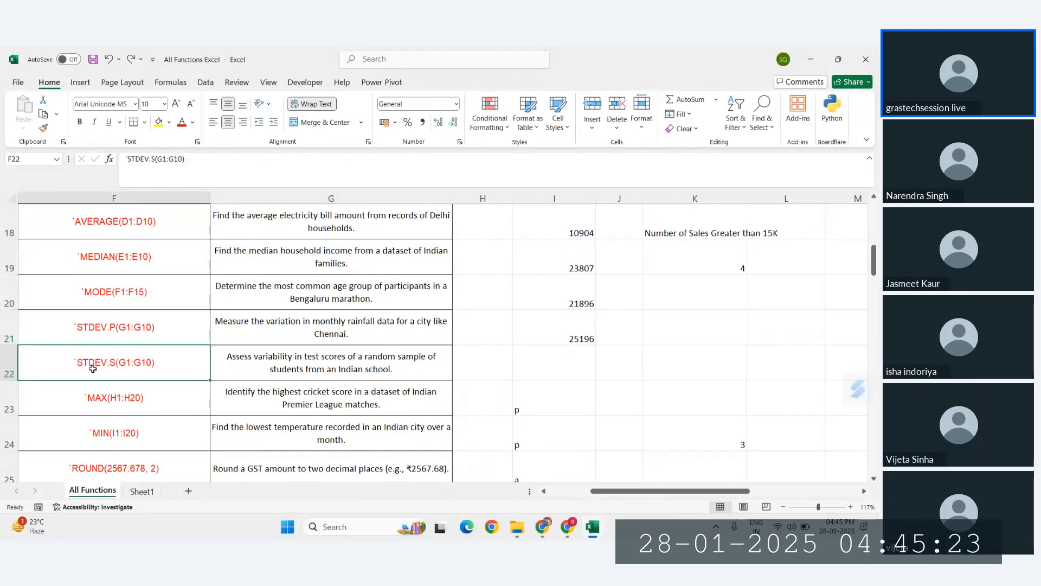
{"action": "left_click", "coordinate": [116, 323]}
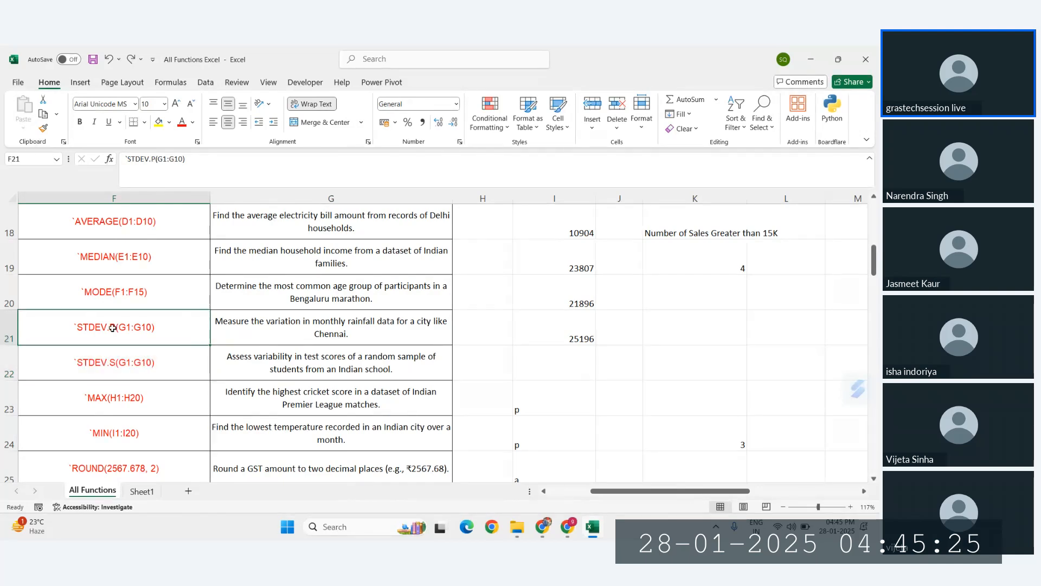
{"action": "scroll", "coordinate": [124, 242], "scroll_direction": "left", "scroll_amount": 2}
{"action": "scroll", "coordinate": [143, 242], "scroll_direction": "right", "scroll_amount": 2}
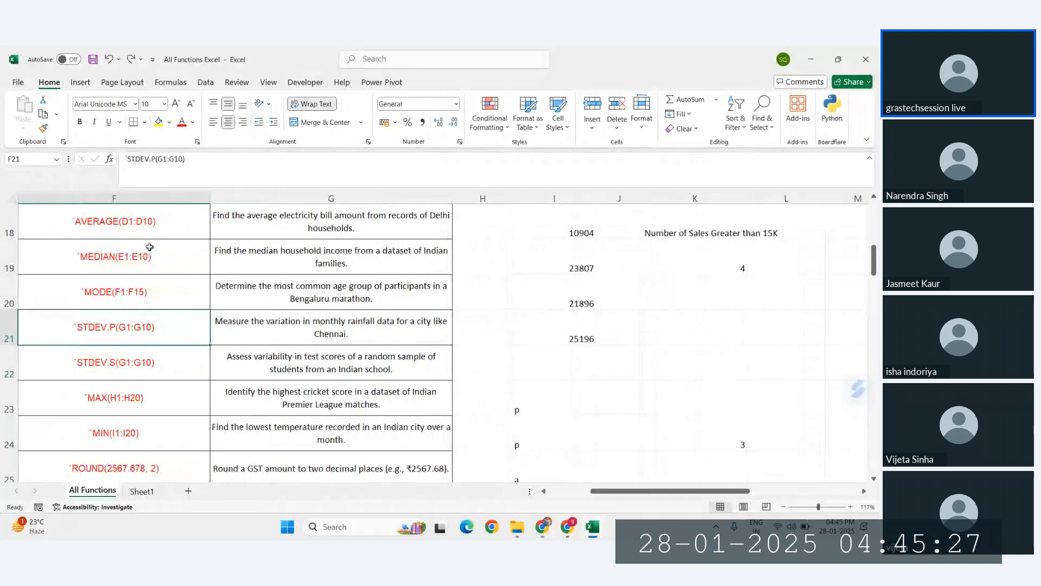
{"action": "scroll", "coordinate": [150, 247], "scroll_direction": "up", "scroll_amount": 2}
{"action": "scroll", "coordinate": [150, 247], "scroll_direction": "down", "scroll_amount": 1}
{"action": "left_click_drag", "start_coordinate": [116, 255], "coordinate": [118, 325]}
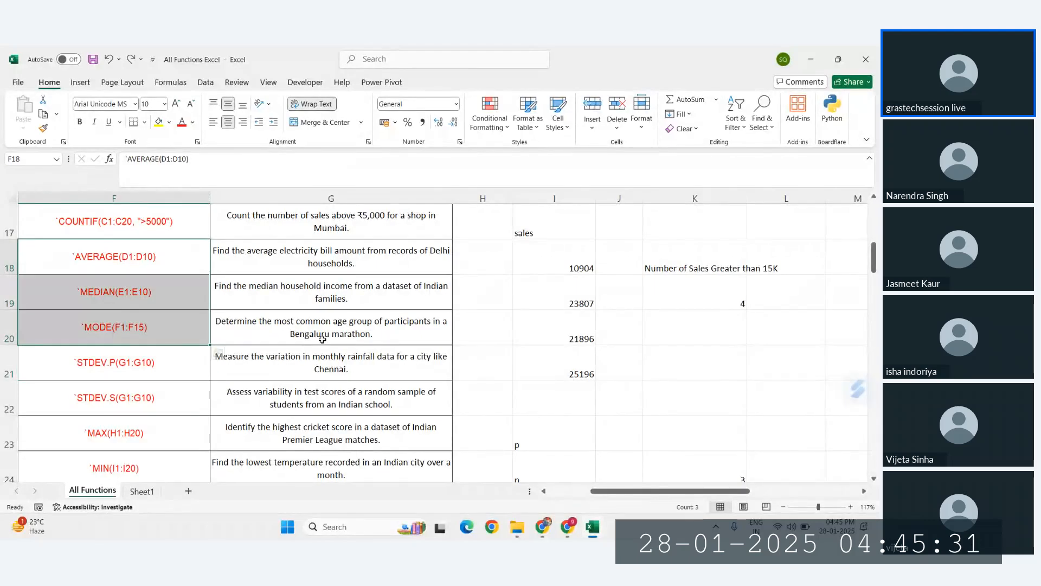
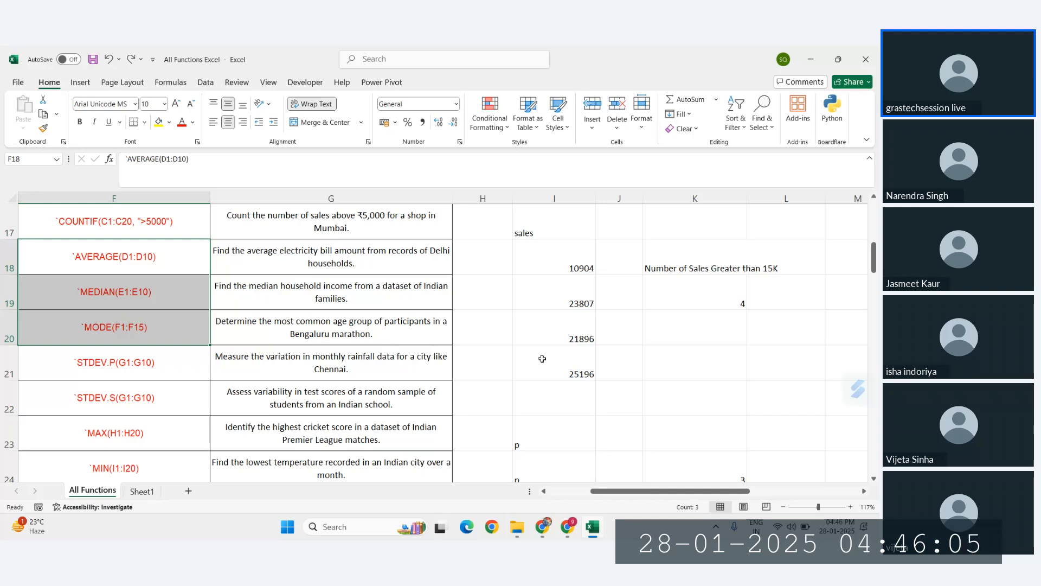
- Examine the Turnover figures in P19:W19 and P20:W20 as sample data for the average
{"action": "scroll", "coordinate": [542, 359], "scroll_direction": "right", "scroll_amount": 10}
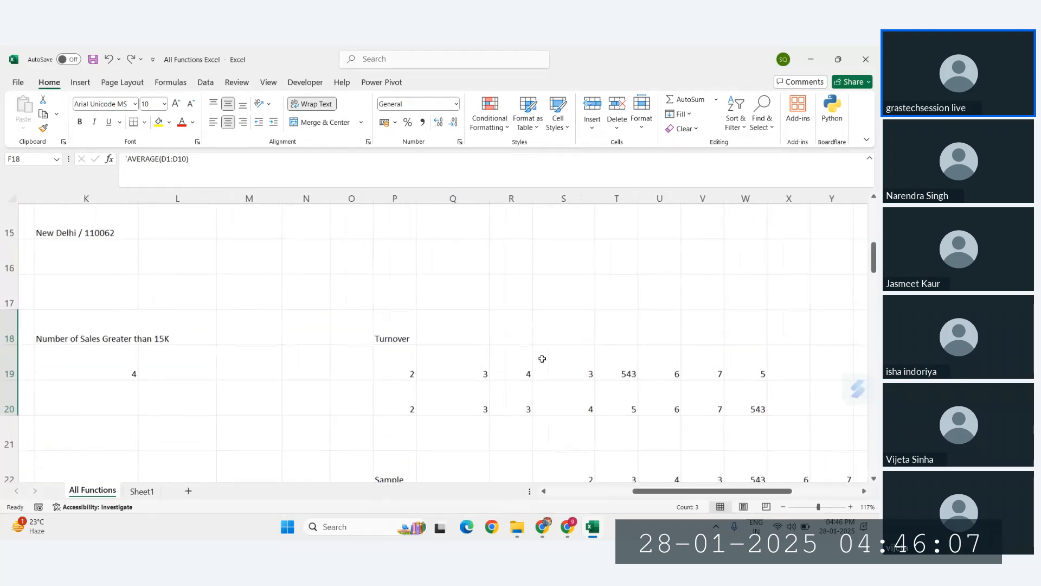
{"action": "scroll", "coordinate": [543, 359], "scroll_direction": "up", "scroll_amount": 2}
{"action": "scroll", "coordinate": [542, 359], "scroll_direction": "down", "scroll_amount": 3}
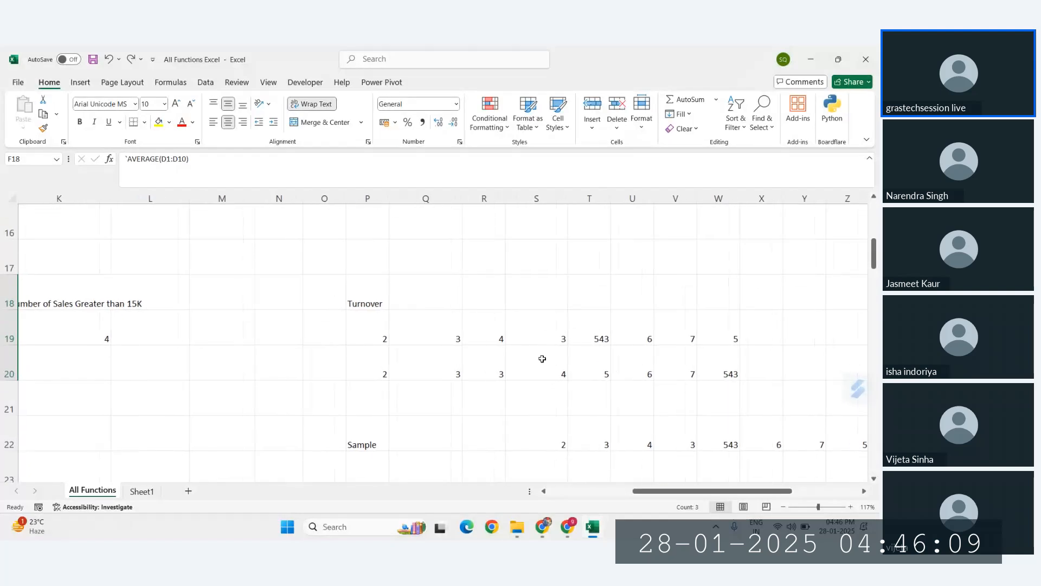
{"action": "scroll", "coordinate": [543, 358], "scroll_direction": "right", "scroll_amount": 2}
{"action": "scroll", "coordinate": [543, 359], "scroll_direction": "down", "scroll_amount": 2}
{"action": "scroll", "coordinate": [543, 359], "scroll_direction": "up", "scroll_amount": 2}
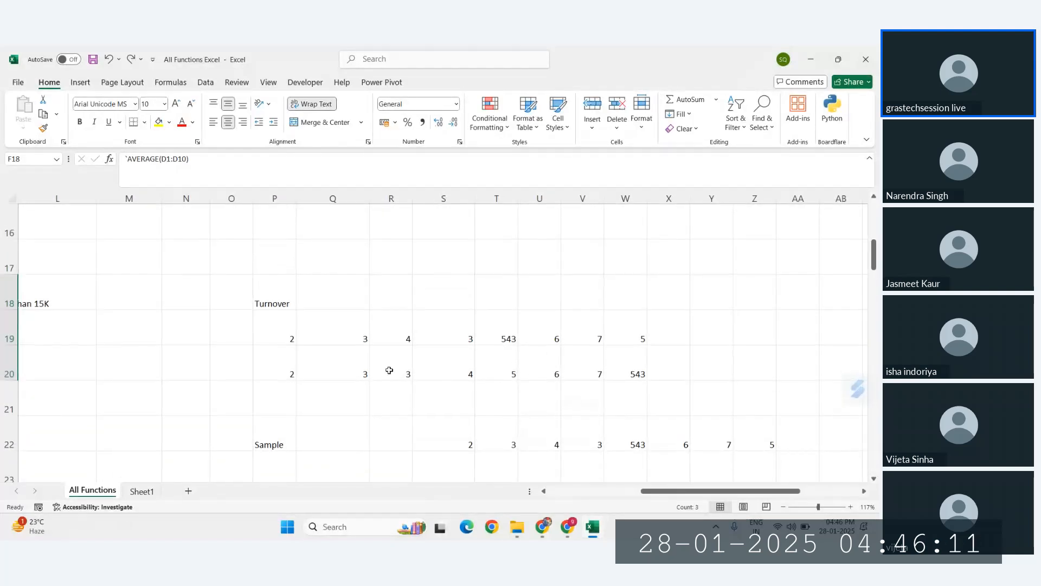
{"action": "left_click_drag", "start_coordinate": [295, 323], "coordinate": [639, 337]}
{"action": "left_click_drag", "start_coordinate": [284, 363], "coordinate": [496, 358]}
- Label the two Turnover rows "Target 1" in O19 and "Target2" in O20
{"action": "double_click", "coordinate": [226, 335]}
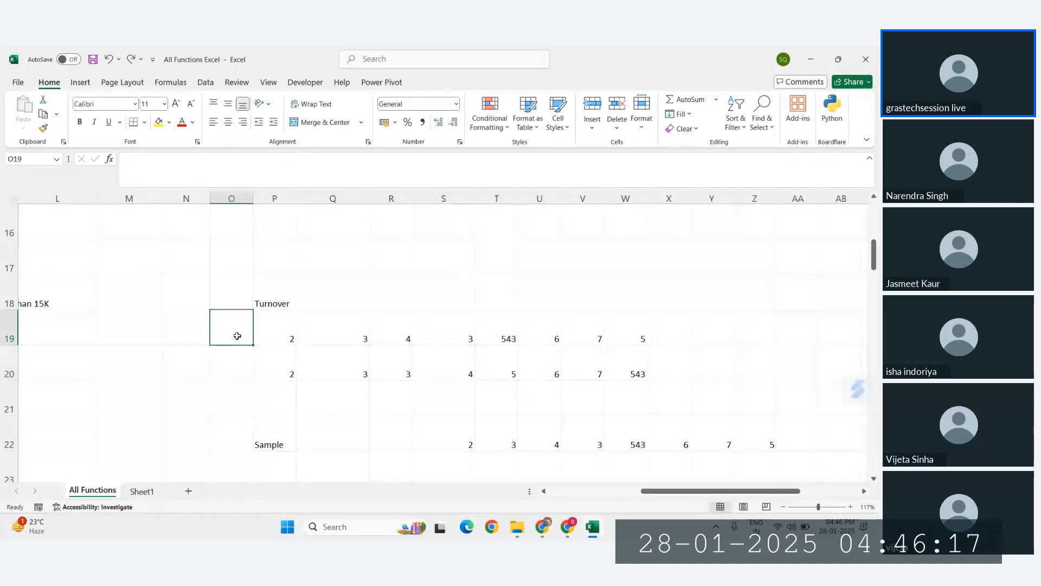
{"action": "type", "text": "Pro"}
{"action": "key", "text": "BackSpace"}
{"action": "key", "text": "BackSpace"}
{"action": "key", "text": "BackSpace"}
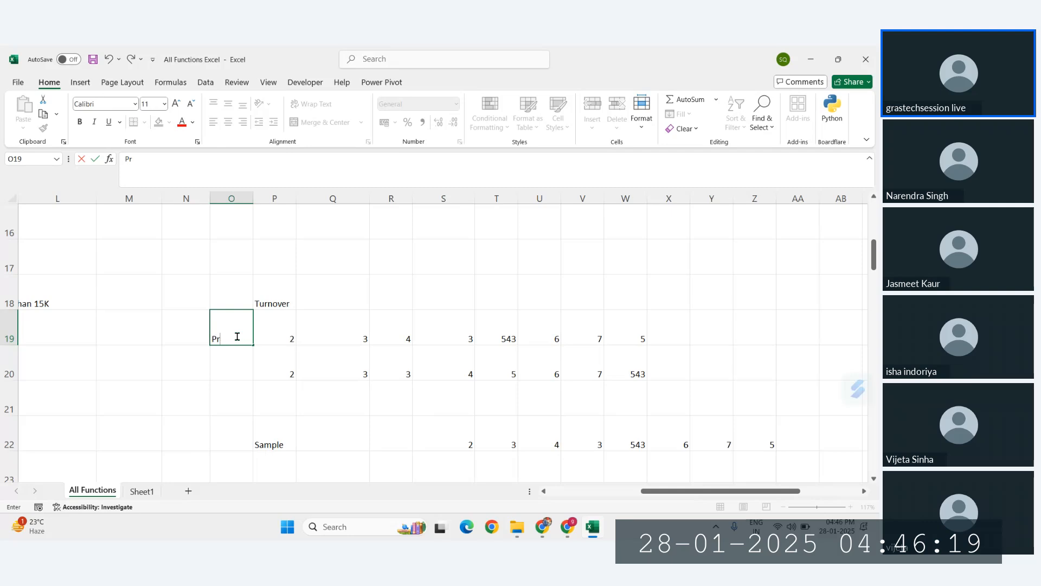
{"action": "type", "text": "Target 1"}
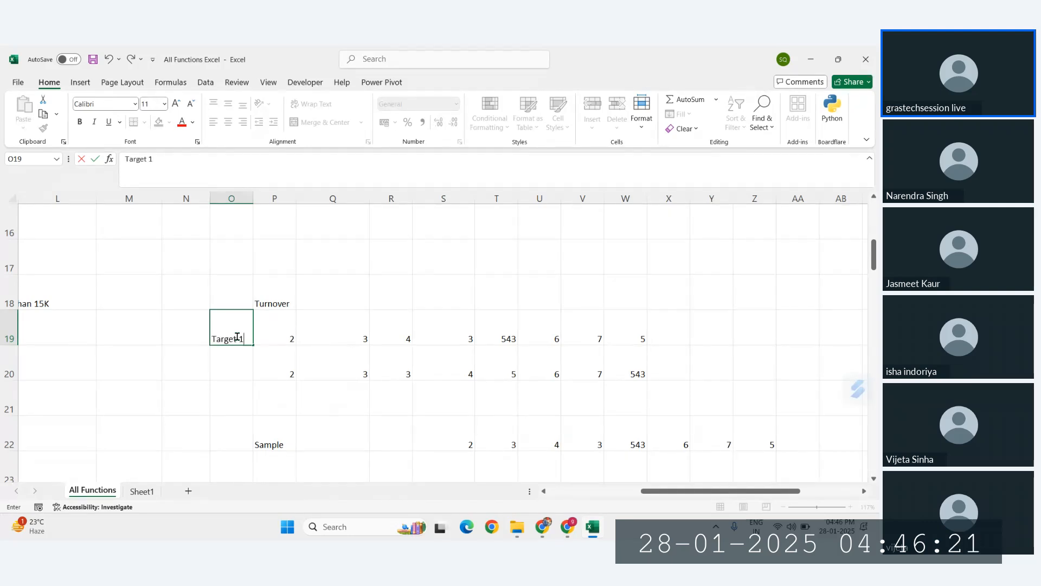
{"action": "key", "text": "Return"}
{"action": "type", "text": "Target "}
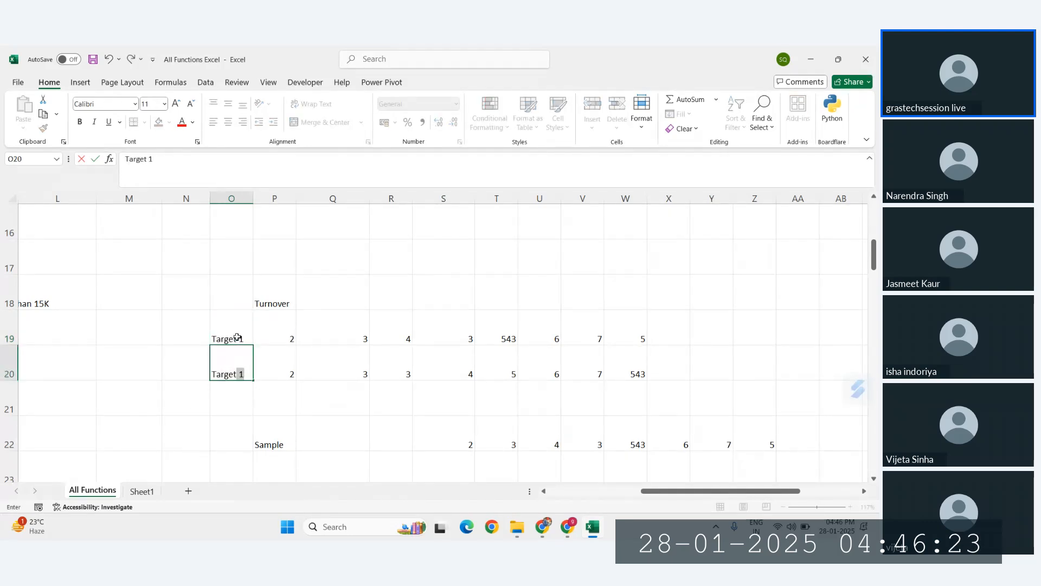
{"action": "type", "text": "2"}
{"action": "key", "text": "Return"}
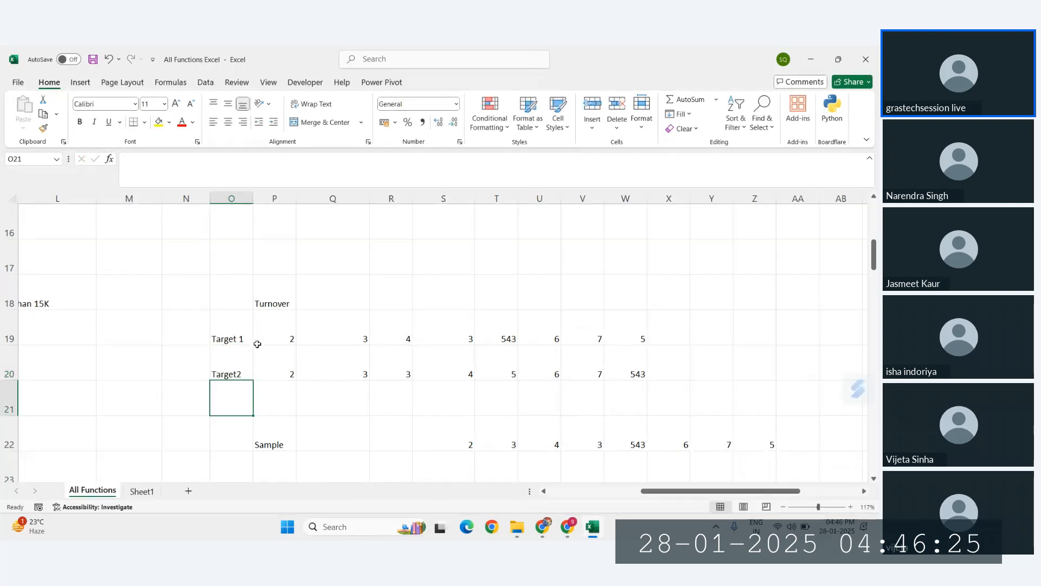
- Compare the averages of the Target 1 and Target2 rows, over P to W and over P to V
{"action": "left_click_drag", "start_coordinate": [277, 334], "coordinate": [632, 332]}
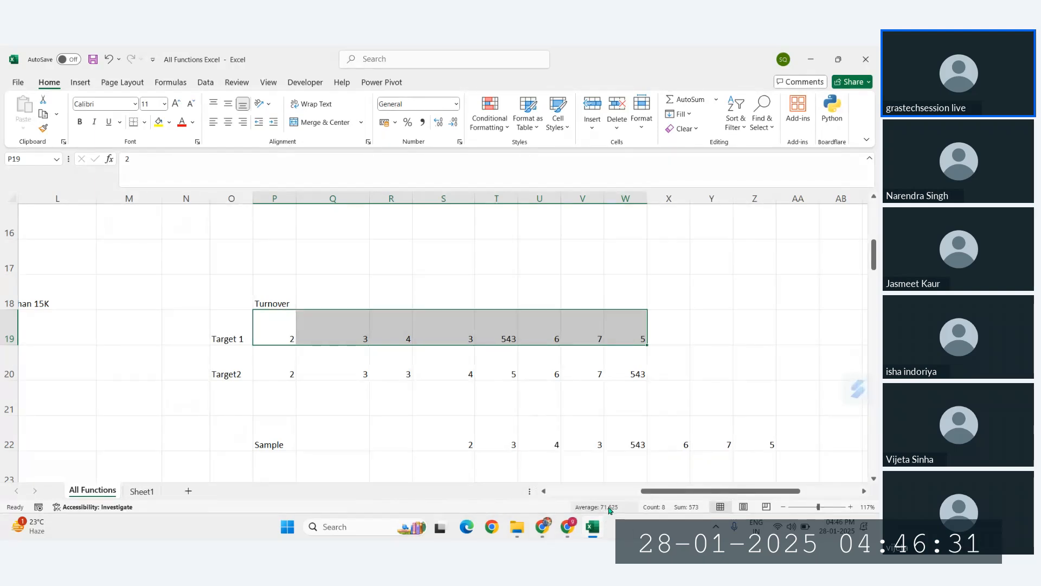
{"action": "left_click_drag", "start_coordinate": [290, 373], "coordinate": [622, 374]}
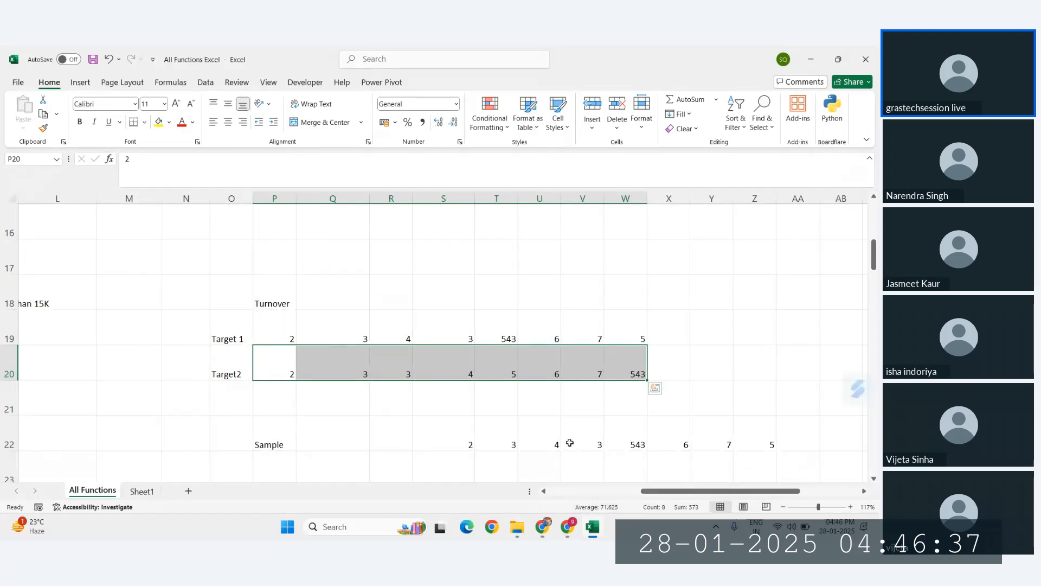
{"action": "left_click_drag", "start_coordinate": [279, 337], "coordinate": [581, 339]}
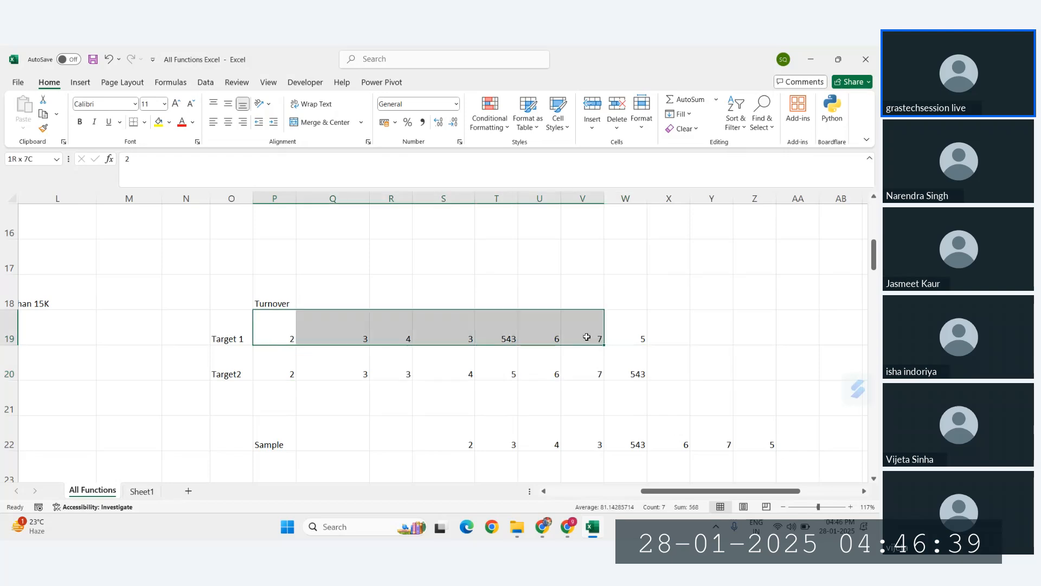
{"action": "left_click_drag", "start_coordinate": [277, 363], "coordinate": [581, 350]}
{"action": "scroll", "coordinate": [580, 350], "scroll_direction": "down", "scroll_amount": 1}
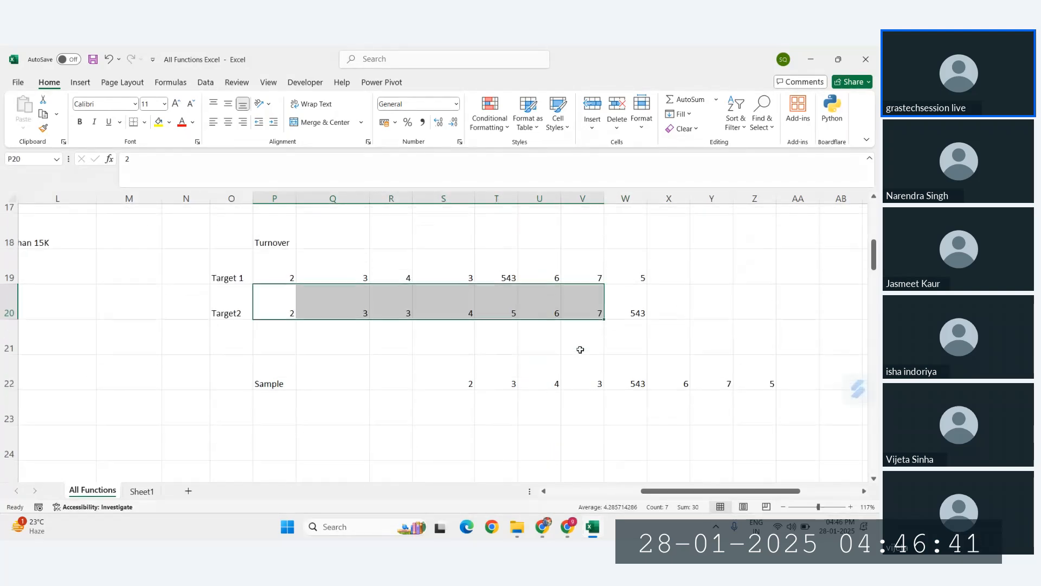
- Clear the Sample row and the cells below it, from P22 across to column Y
{"action": "left_click_drag", "start_coordinate": [276, 369], "coordinate": [699, 419]}
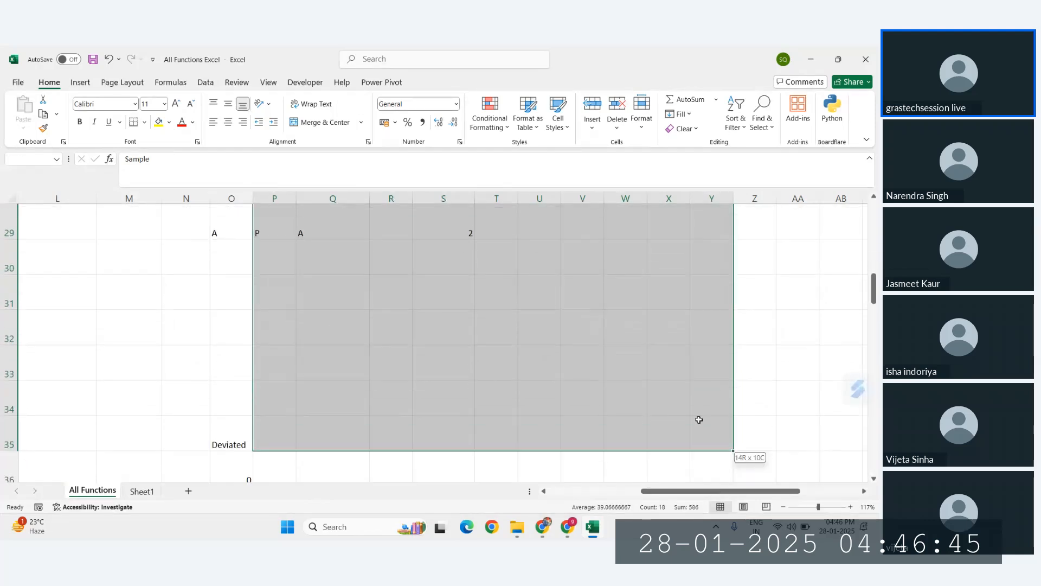
{"action": "scroll", "coordinate": [700, 417], "scroll_direction": "up", "scroll_amount": 4}
{"action": "scroll", "coordinate": [699, 417], "scroll_direction": "up", "scroll_amount": 2}
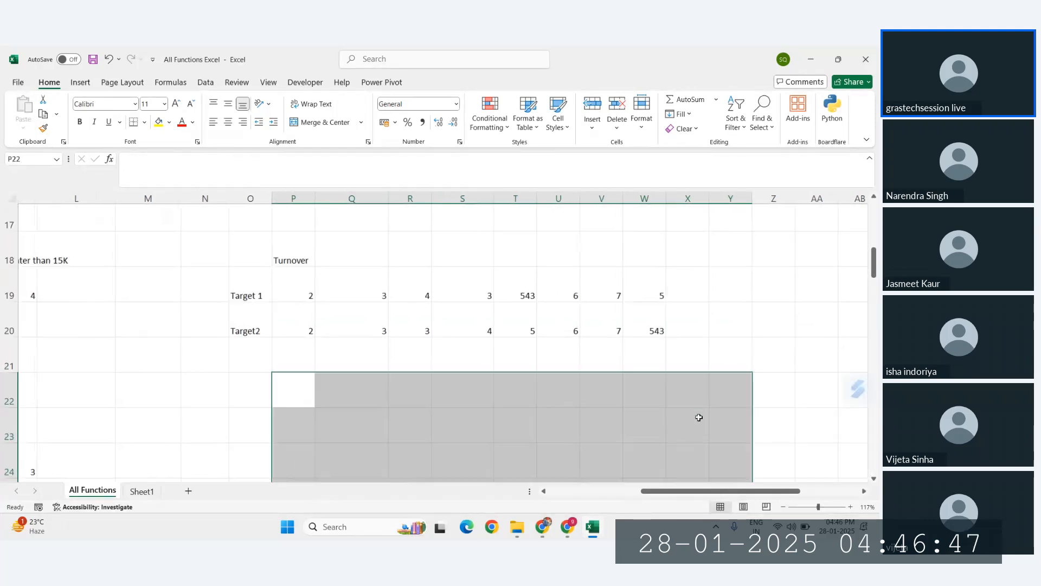
{"action": "left_click", "coordinate": [350, 332]}
{"action": "left_click", "coordinate": [290, 305]}
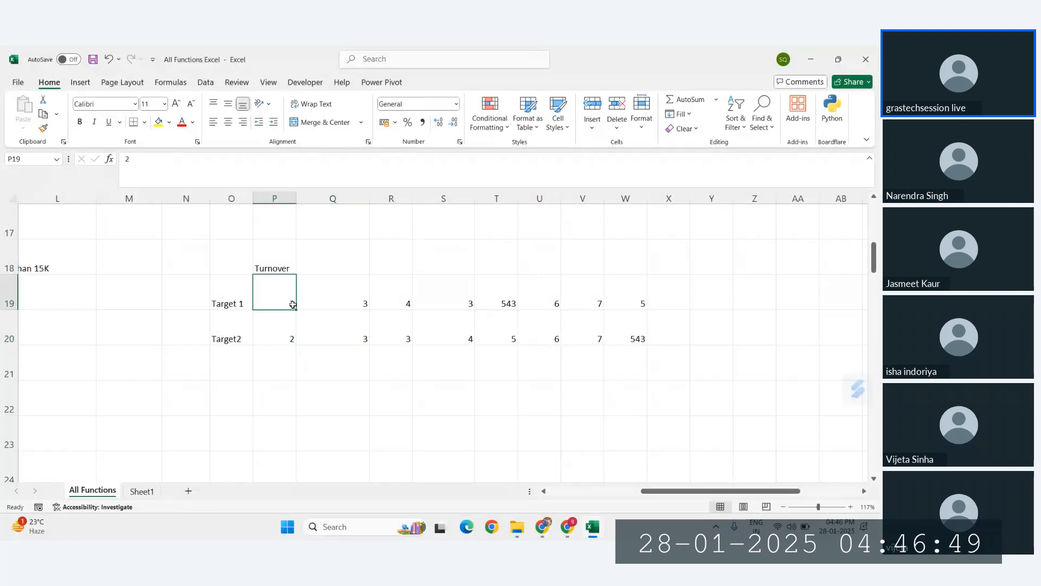
- Check that P19:W19 and P20:W20 share the same average, and look at the 543 value in W20
{"action": "scroll", "coordinate": [454, 306], "scroll_direction": "up", "scroll_amount": 1}
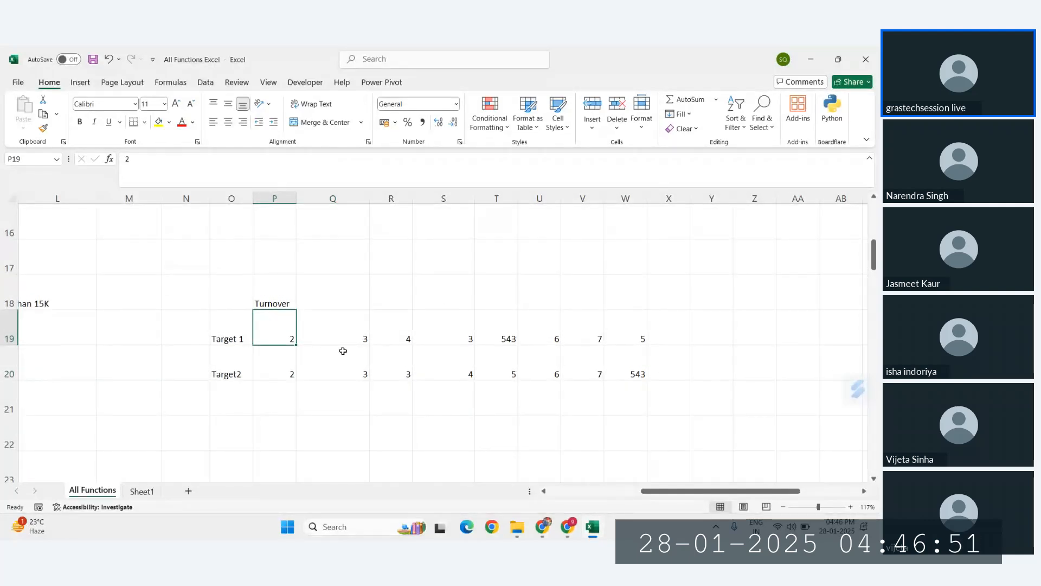
{"action": "left_click_drag", "start_coordinate": [269, 327], "coordinate": [620, 327]}
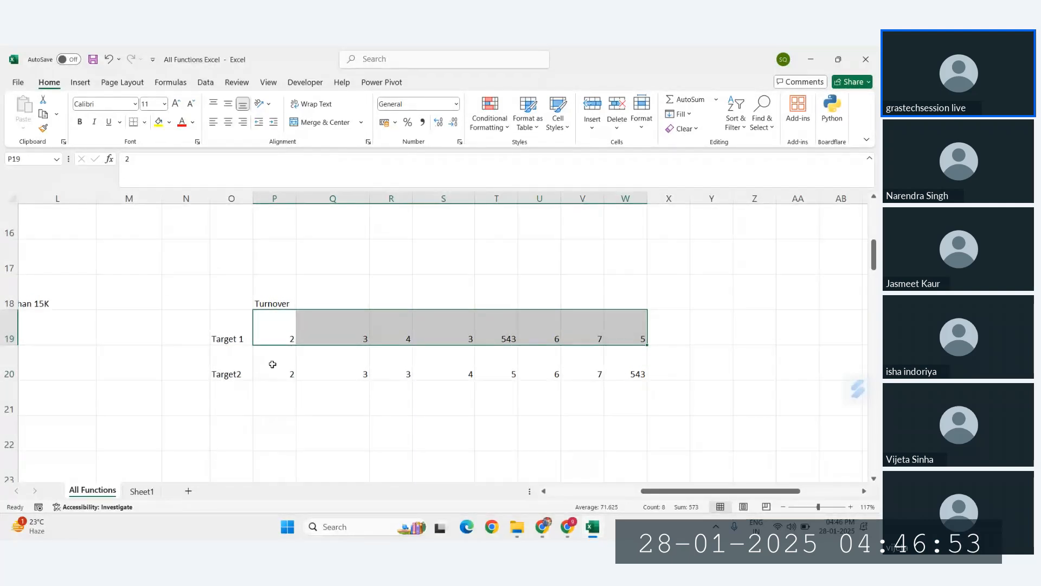
{"action": "left_click_drag", "start_coordinate": [272, 365], "coordinate": [629, 351]}
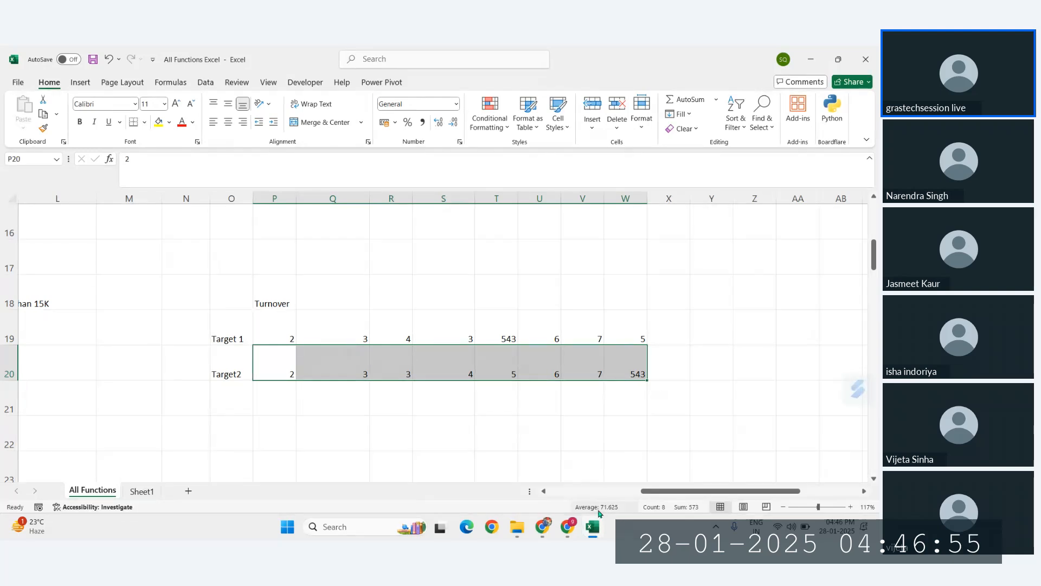
{"action": "left_click", "coordinate": [549, 399]}
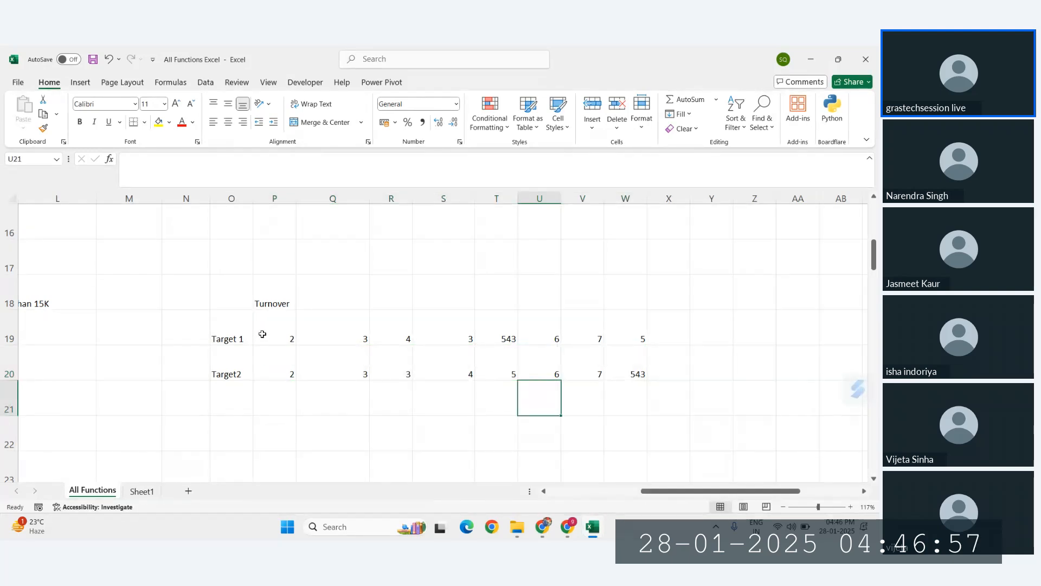
{"action": "left_click_drag", "start_coordinate": [261, 332], "coordinate": [633, 332]}
{"action": "left_click_drag", "start_coordinate": [265, 375], "coordinate": [627, 373]}
{"action": "left_click", "coordinate": [605, 404]}
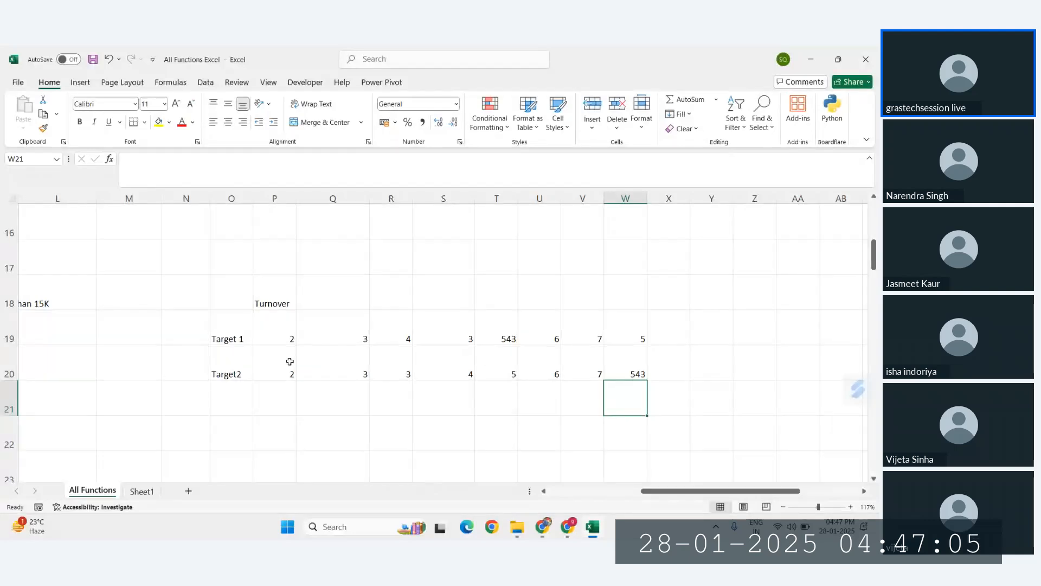
{"action": "left_click", "coordinate": [247, 359]}
{"action": "left_click", "coordinate": [631, 363]}
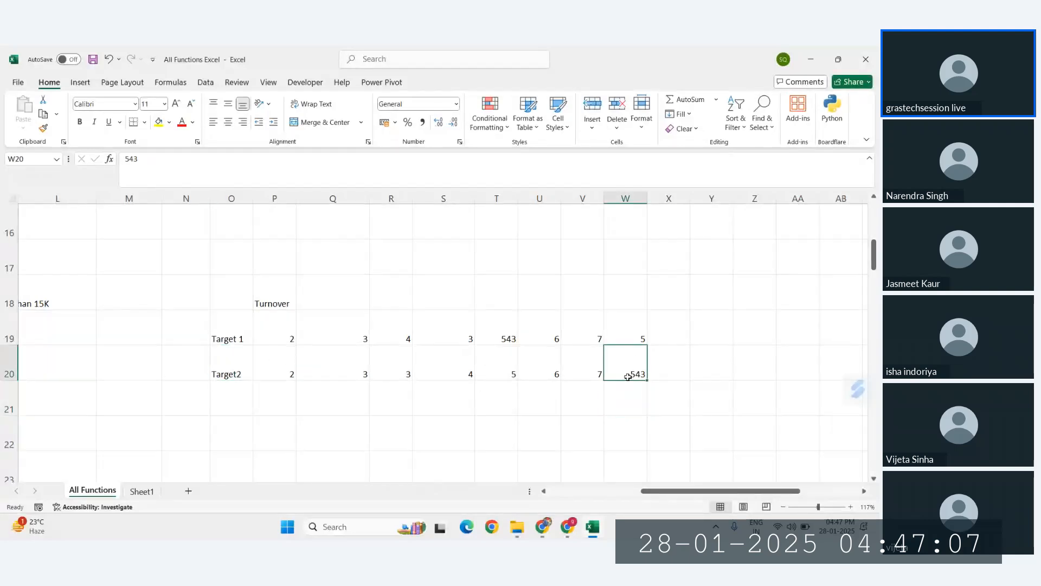
{"action": "left_click_drag", "start_coordinate": [278, 367], "coordinate": [340, 365]}
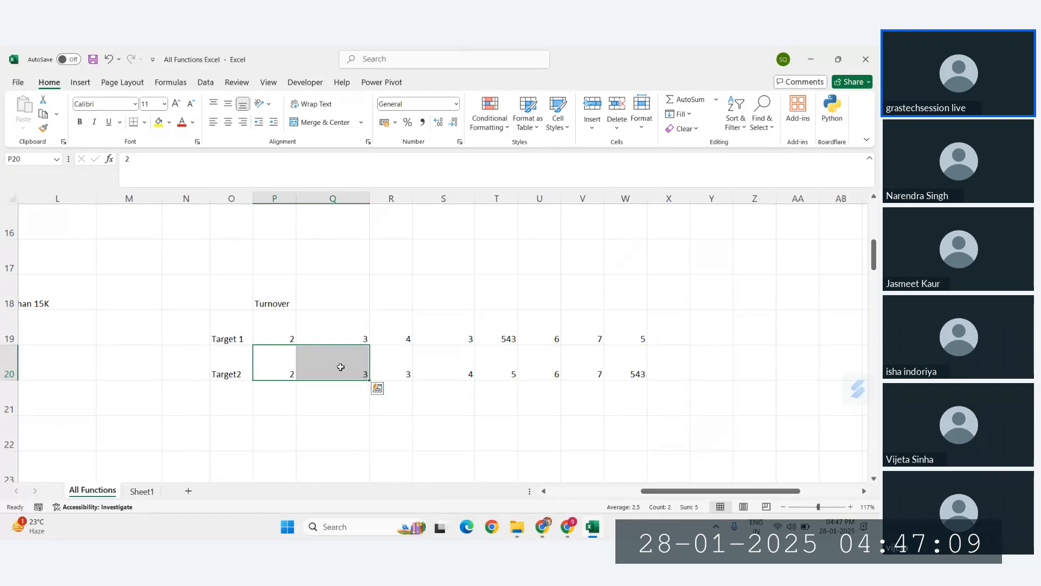
- Enter "Sales" in N20 and fill it up into N19
{"action": "left_click", "coordinate": [181, 368]}
{"action": "type", "text": "Sales"}
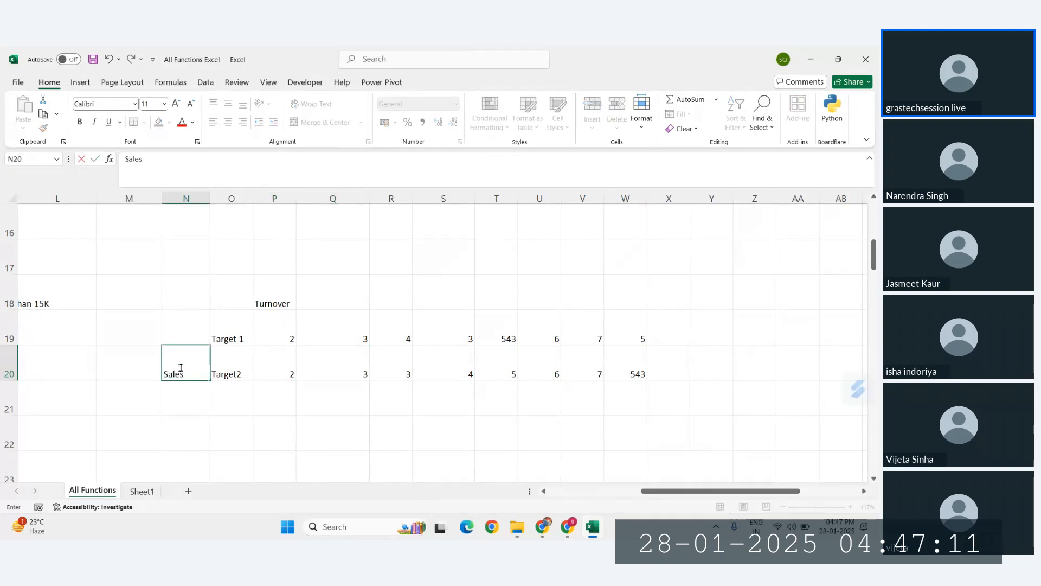
{"action": "key", "text": "Return"}
{"action": "left_click", "coordinate": [181, 331]}
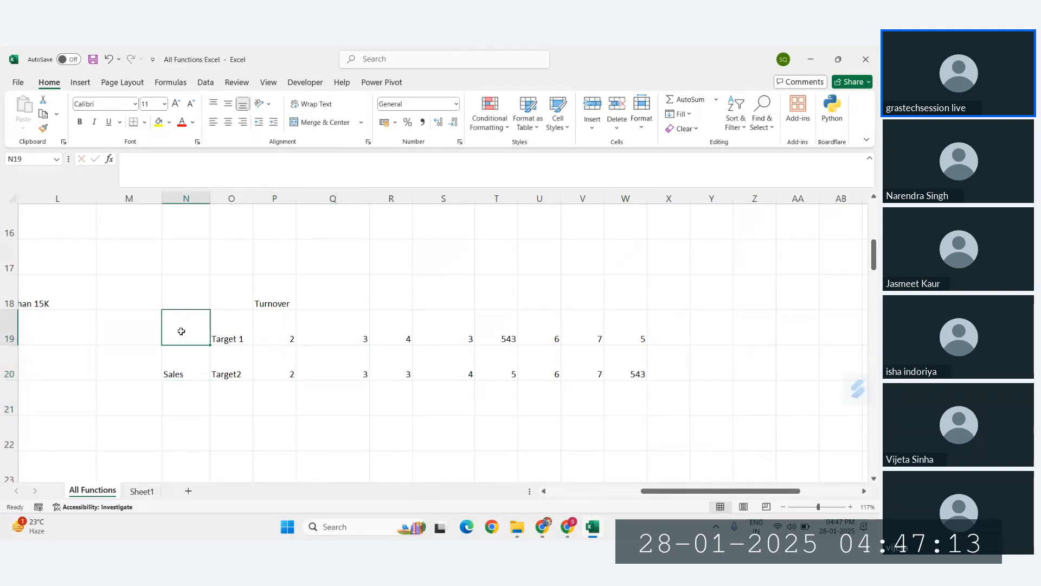
{"action": "left_click", "coordinate": [179, 376]}
{"action": "left_click_drag", "start_coordinate": [200, 379], "coordinate": [204, 322]}
- Review the Target 1 values in P19:W19 individually and compare P19:S19 with the outlier 543 in T19
{"action": "left_click", "coordinate": [345, 367]}
{"action": "left_click", "coordinate": [285, 339]}
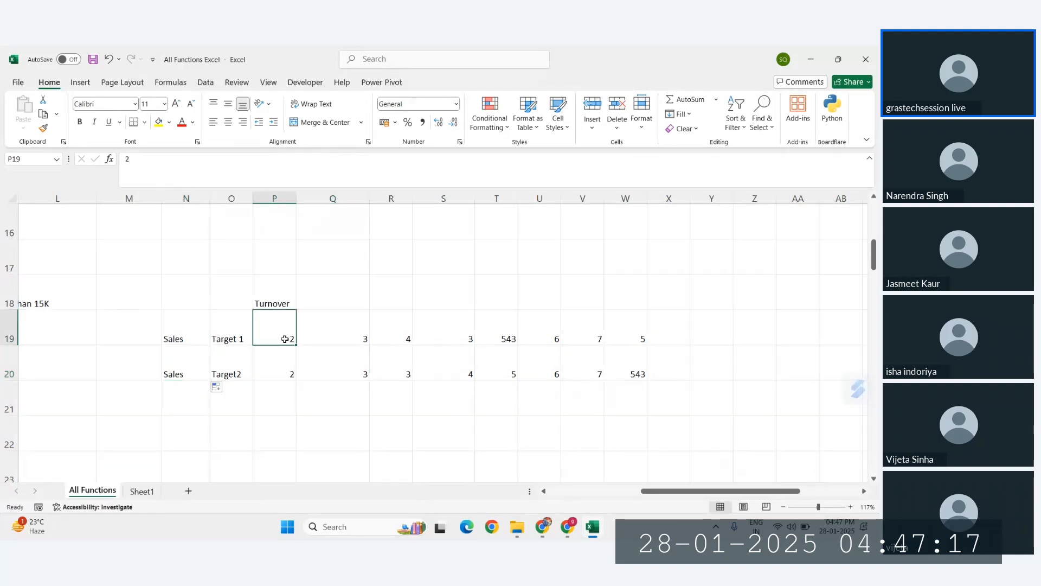
{"action": "left_click", "coordinate": [355, 336]}
{"action": "left_click", "coordinate": [390, 339]}
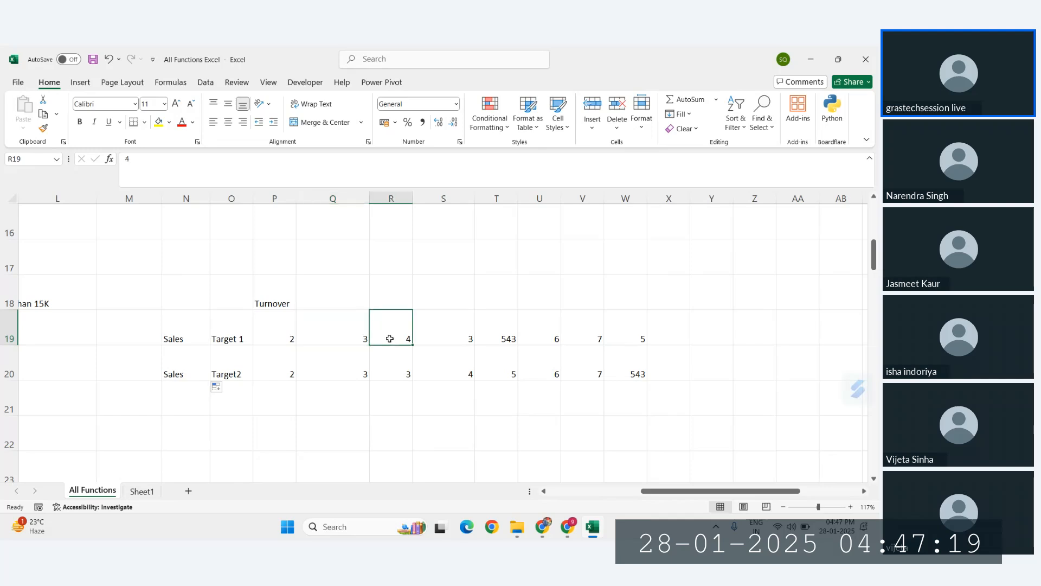
{"action": "left_click", "coordinate": [450, 336]}
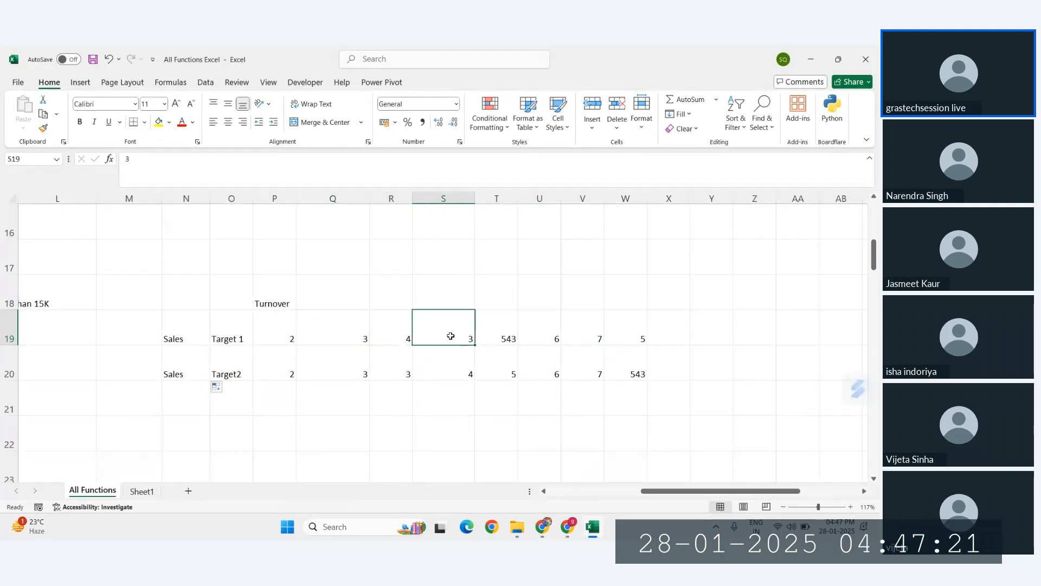
{"action": "left_click", "coordinate": [562, 340]}
{"action": "left_click", "coordinate": [623, 337]}
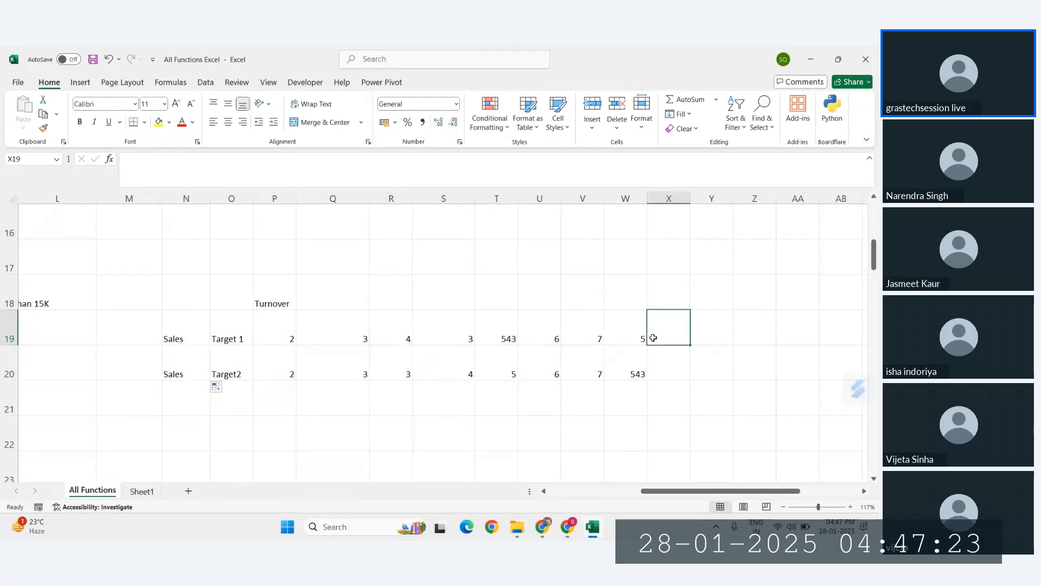
{"action": "left_click", "coordinate": [495, 333]}
{"action": "left_click_drag", "start_coordinate": [276, 331], "coordinate": [472, 333]}
{"action": "left_click", "coordinate": [508, 329]}
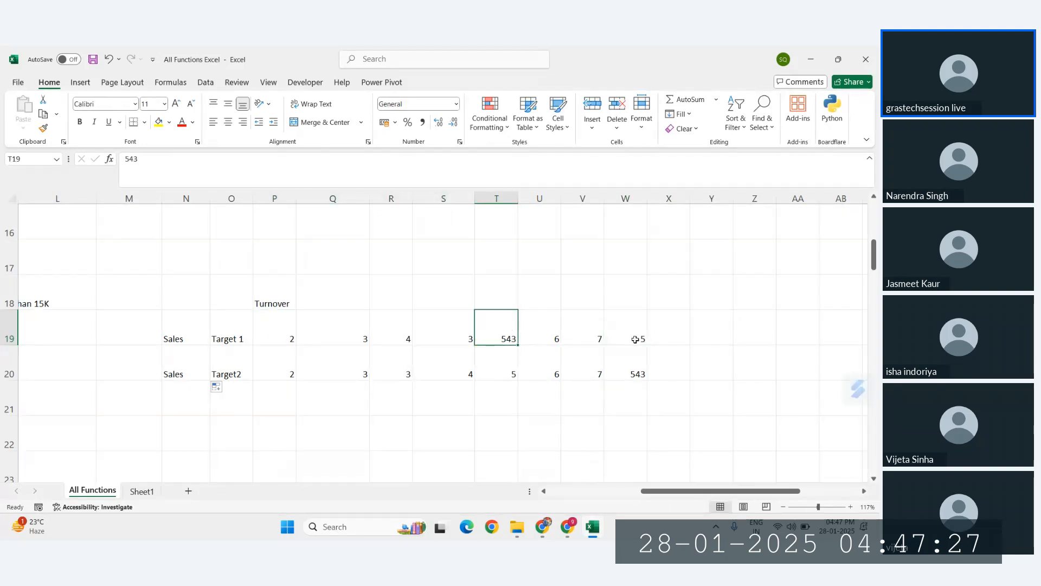
- Examine how the 543 in T19 affects the average of the whole Target 1 row P19:W19
{"action": "left_click_drag", "start_coordinate": [624, 332], "coordinate": [275, 353]}
{"action": "left_click", "coordinate": [496, 332]}
{"action": "left_click_drag", "start_coordinate": [296, 337], "coordinate": [503, 340]}
{"action": "left_click", "coordinate": [505, 338]}
{"action": "left_click_drag", "start_coordinate": [265, 343], "coordinate": [614, 331]}
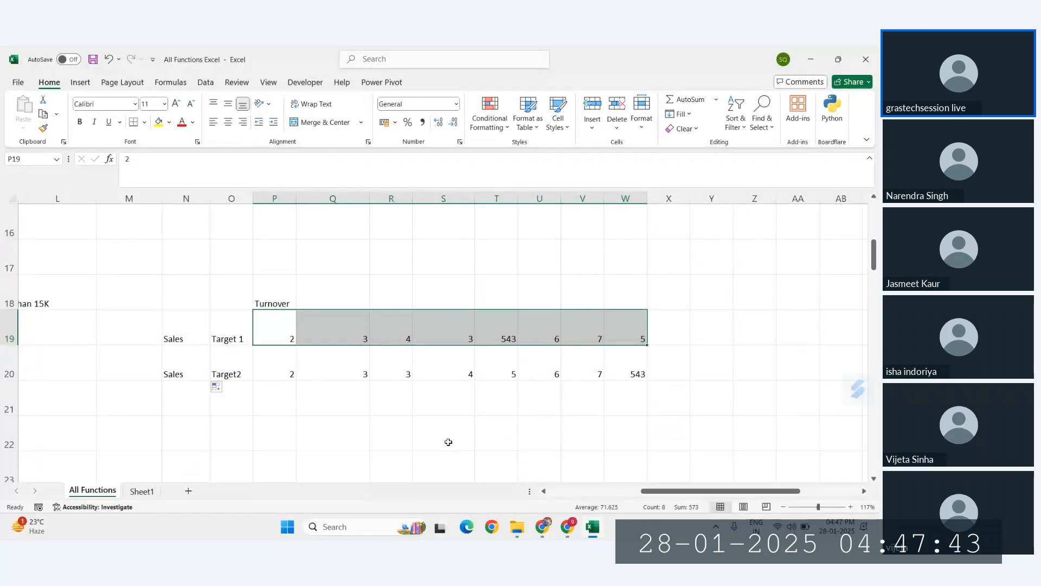
{"action": "left_click_drag", "start_coordinate": [274, 327], "coordinate": [586, 328]}
{"action": "left_click", "coordinate": [669, 328]}
- Go through the Target 1 values other than 543 one by one, from P19 to W19
{"action": "left_click", "coordinate": [271, 338]}
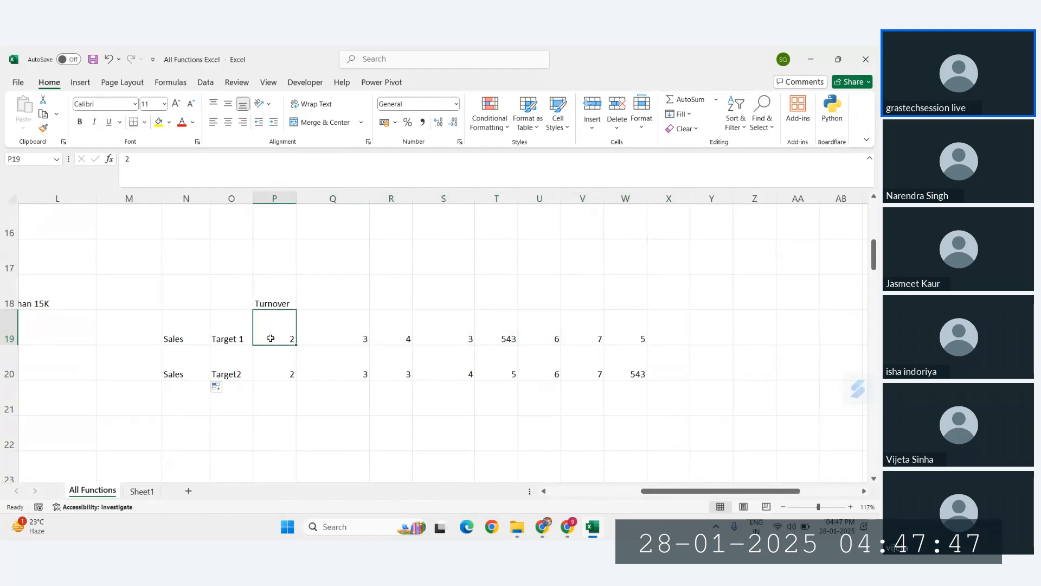
{"action": "left_click", "coordinate": [344, 337]}
{"action": "left_click", "coordinate": [406, 334]}
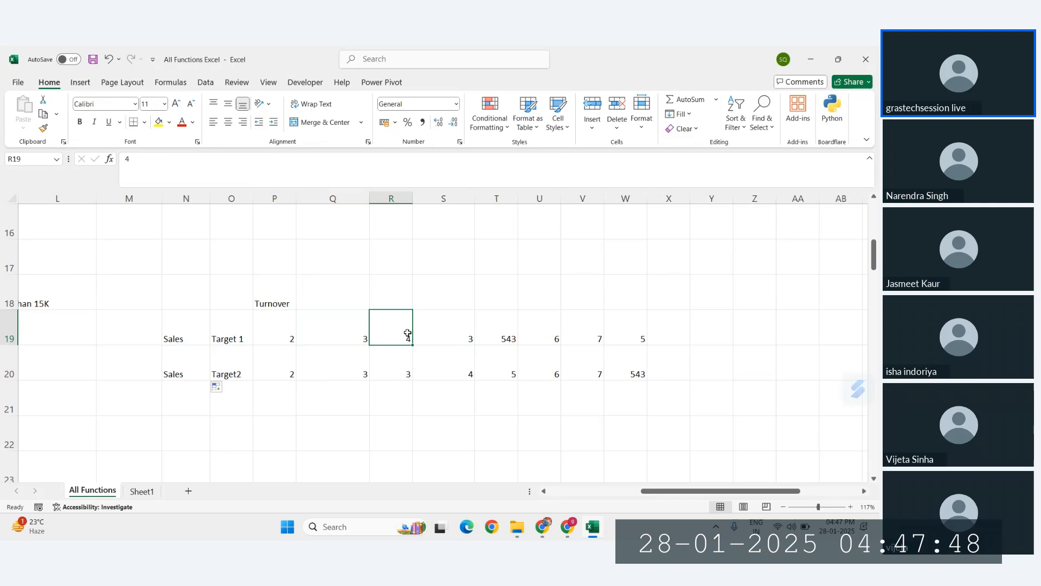
{"action": "left_click", "coordinate": [460, 335]}
{"action": "left_click", "coordinate": [552, 333]}
{"action": "left_click", "coordinate": [595, 335]}
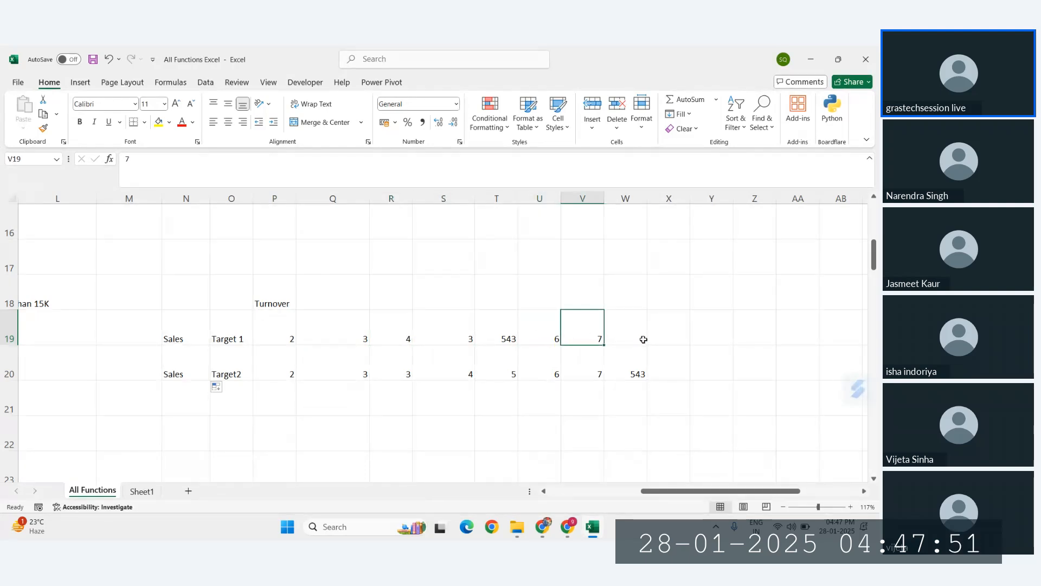
{"action": "left_click", "coordinate": [644, 339]}
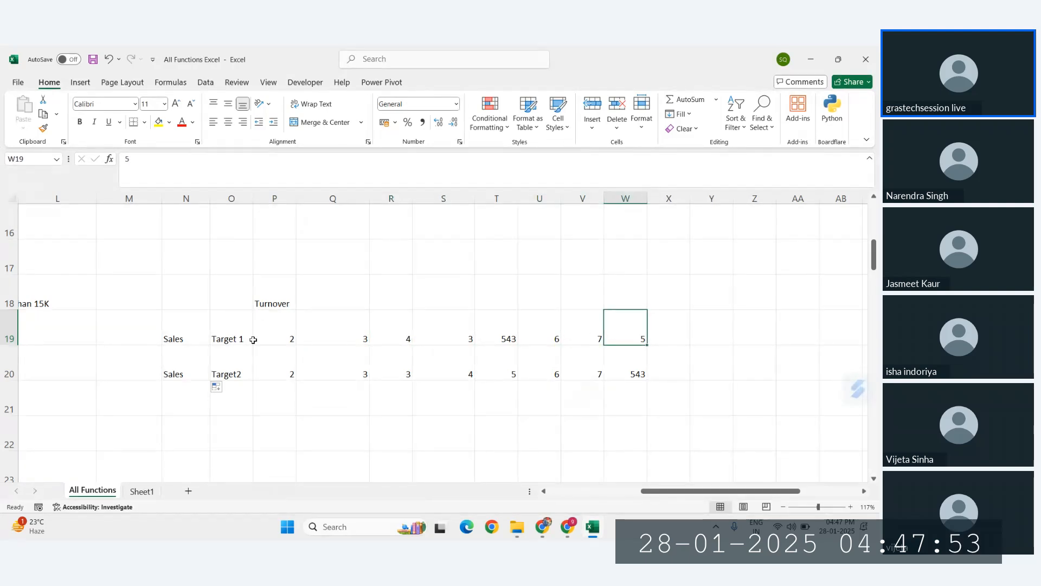
- Compare the 543 in T19 with the neighbouring value in S19 and the whole Target 1 row P19:W19
{"action": "left_click", "coordinate": [495, 342]}
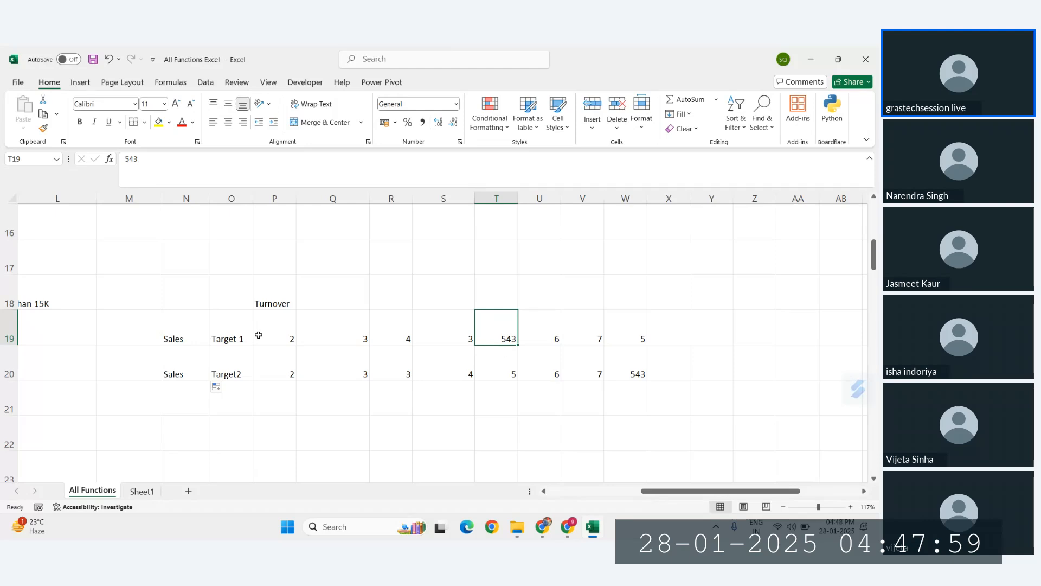
{"action": "left_click_drag", "start_coordinate": [258, 333], "coordinate": [609, 330]}
{"action": "left_click_drag", "start_coordinate": [273, 325], "coordinate": [609, 332]}
{"action": "left_click", "coordinate": [510, 328]}
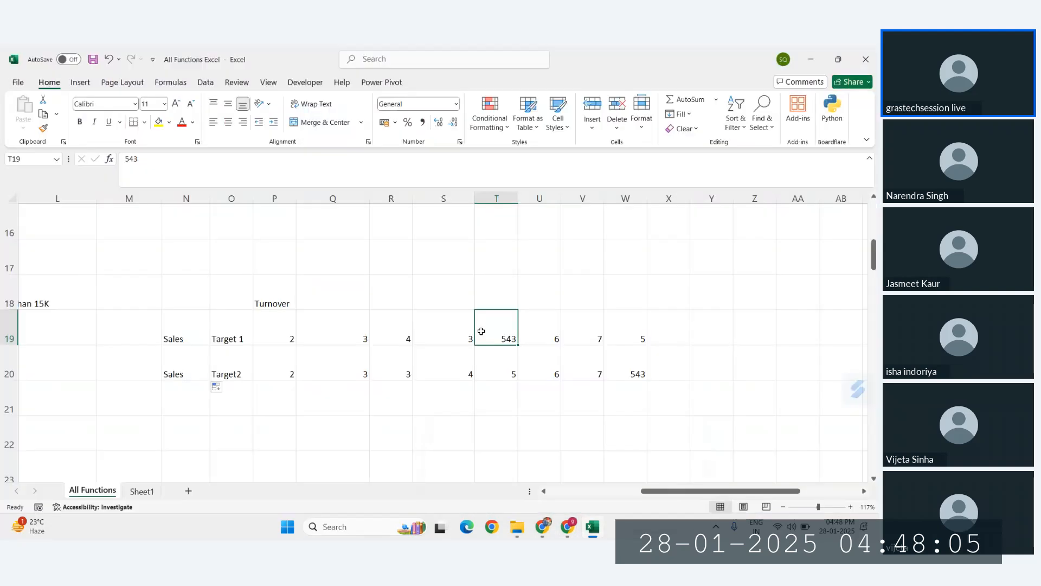
{"action": "left_click", "coordinate": [469, 334]}
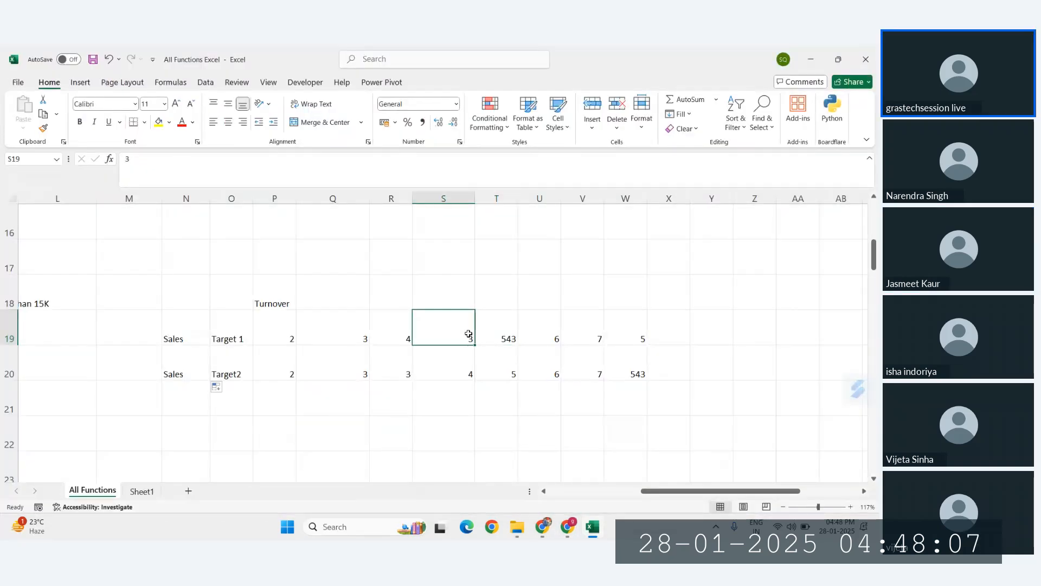
{"action": "left_click", "coordinate": [498, 339]}
{"action": "left_click_drag", "start_coordinate": [283, 338], "coordinate": [616, 335]}
- Color the 543 in T19 red and enter the labels "False data" in U18 and "Outliers" in V18
{"action": "left_click", "coordinate": [482, 341]}
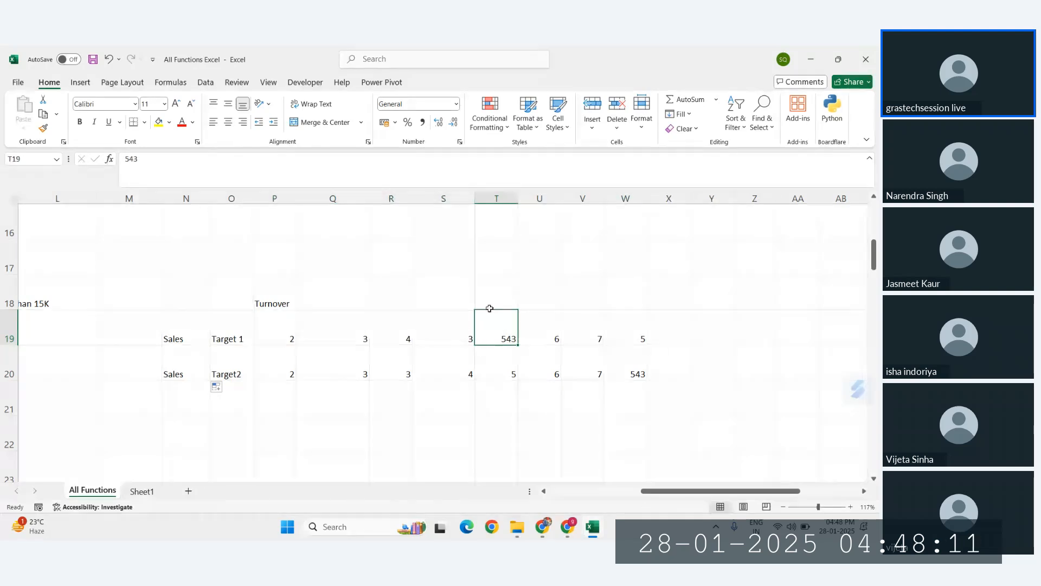
{"action": "left_click", "coordinate": [181, 122]}
{"action": "left_click", "coordinate": [535, 298]}
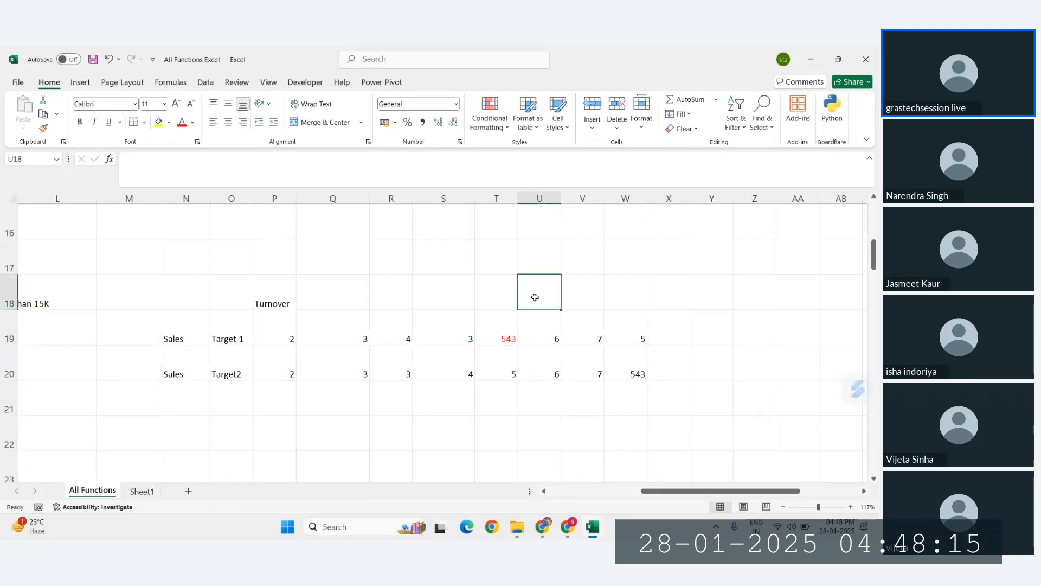
{"action": "type", "text": "False data"}
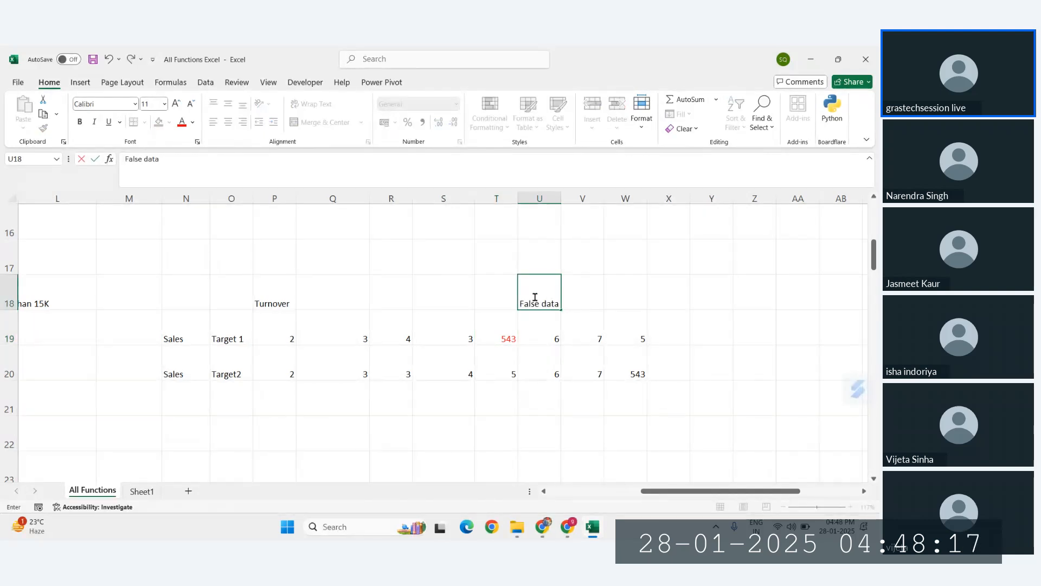
{"action": "key", "text": "Tab"}
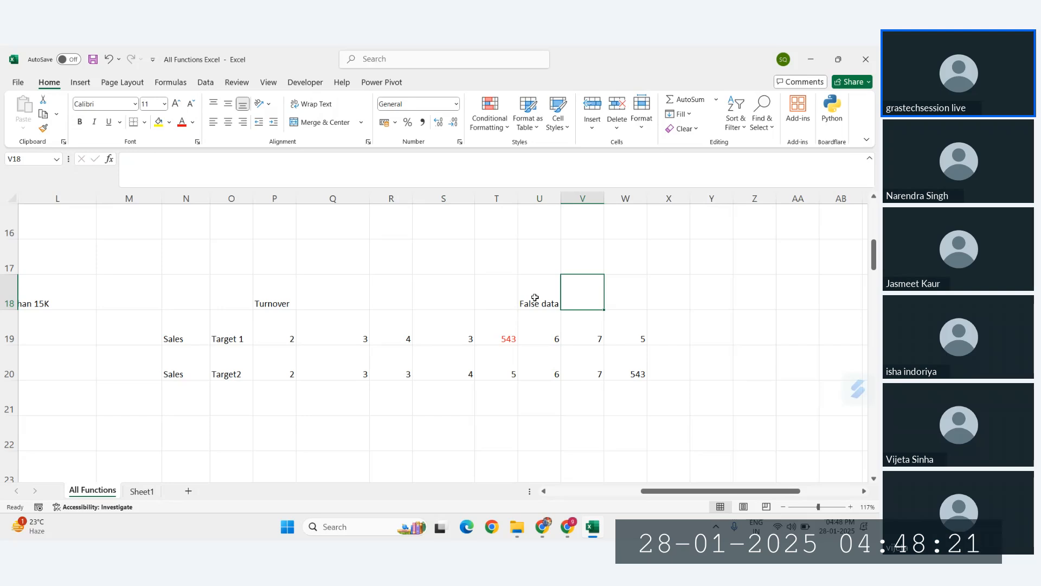
{"action": "type", "text": "Outliers"}
{"action": "left_click", "coordinate": [505, 332]}
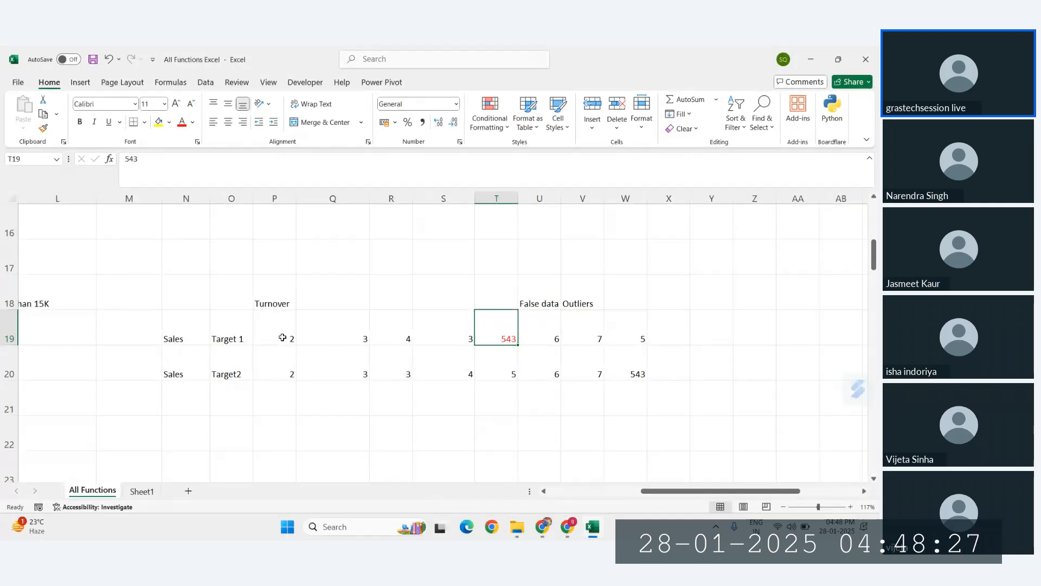
- Review the Target 1 row P19:W19 value by value and contrast it with the red outlier in T19
{"action": "left_click_drag", "start_coordinate": [283, 338], "coordinate": [610, 341]}
{"action": "left_click", "coordinate": [539, 362]}
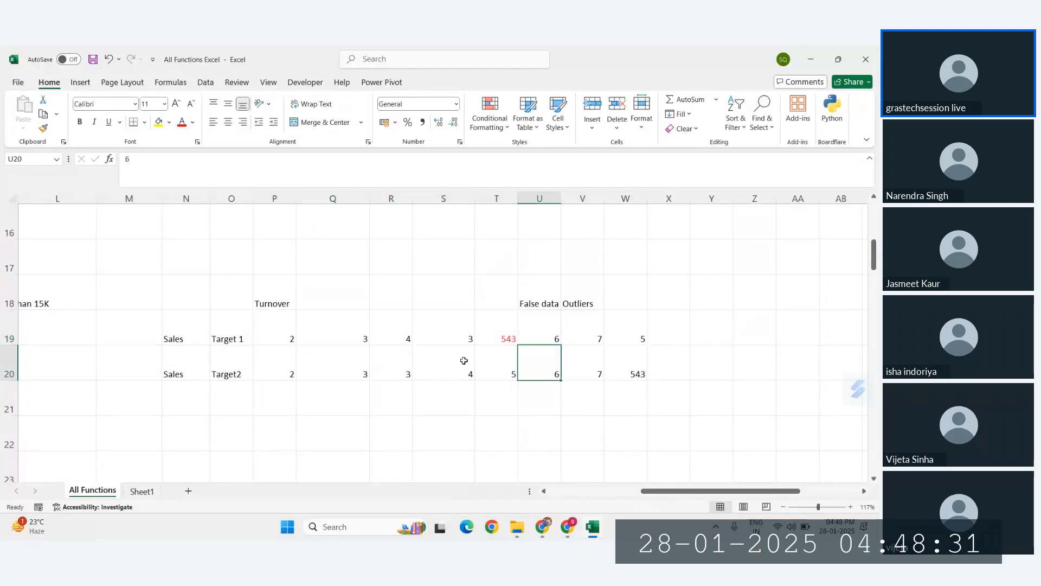
{"action": "left_click", "coordinate": [284, 343]}
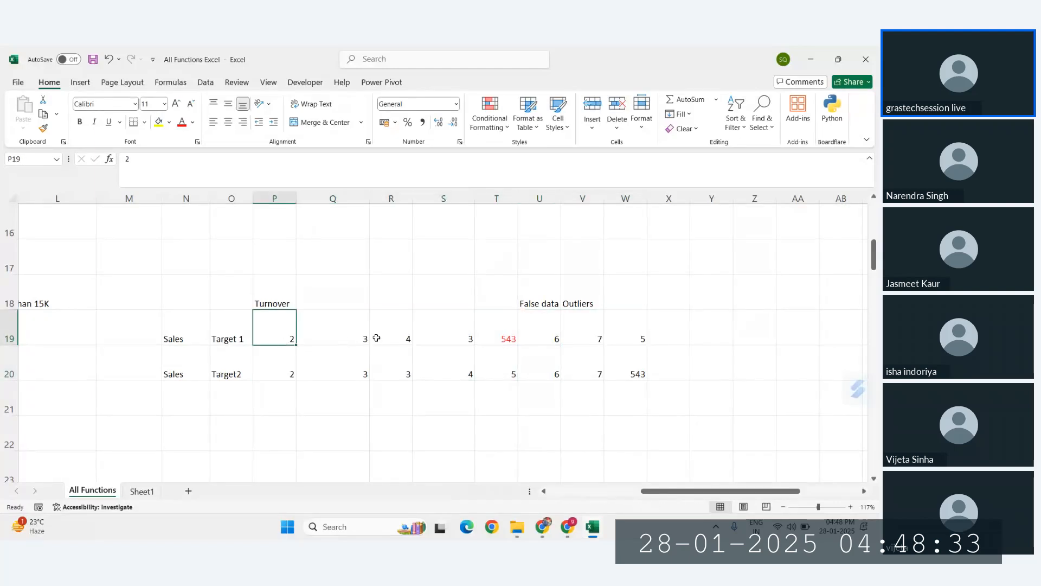
{"action": "left_click", "coordinate": [367, 338]}
{"action": "left_click", "coordinate": [395, 337]}
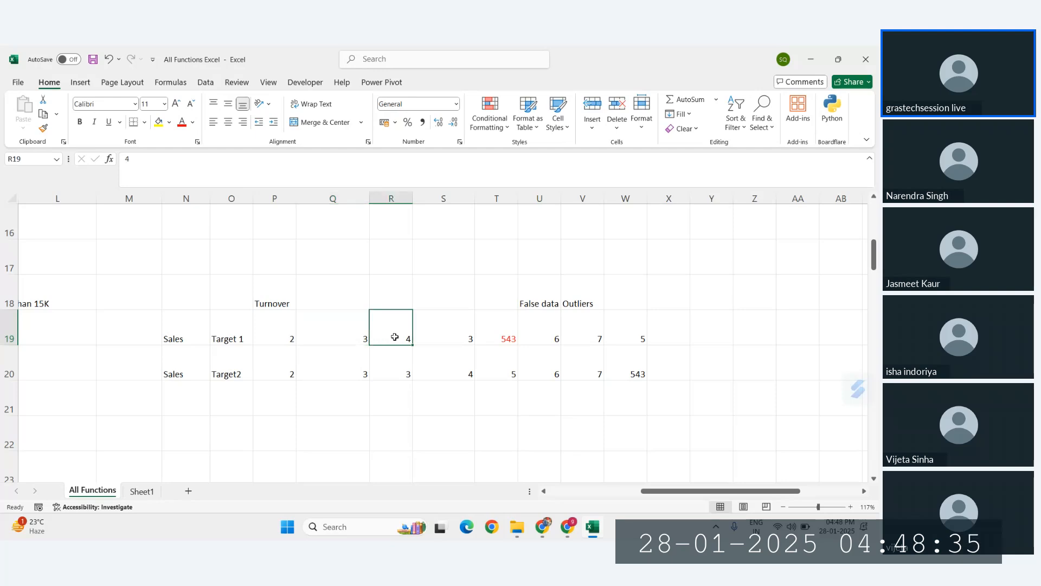
{"action": "left_click", "coordinate": [454, 335]}
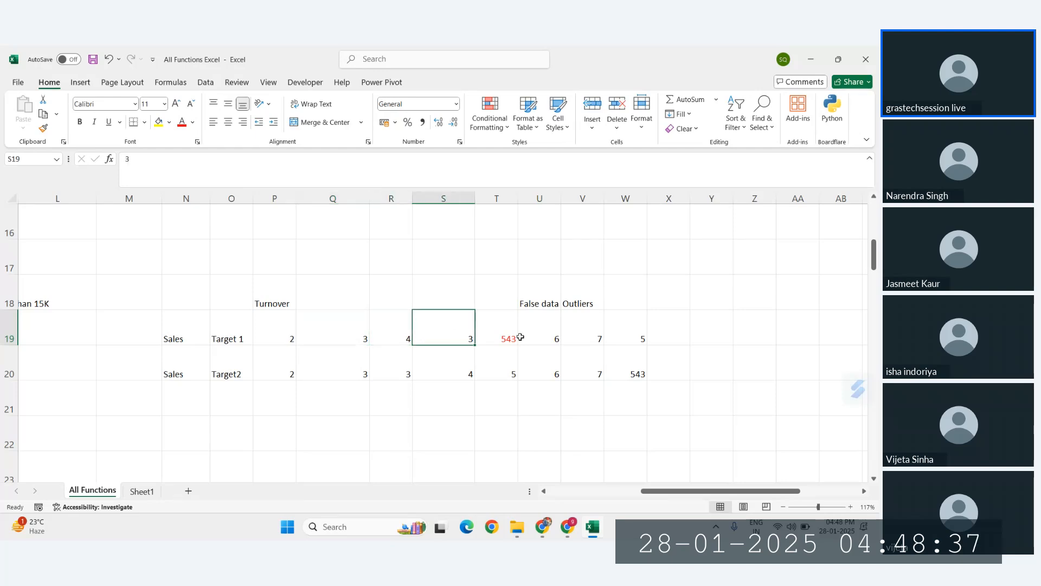
{"action": "left_click", "coordinate": [543, 340]}
{"action": "left_click", "coordinate": [591, 339]}
{"action": "left_click", "coordinate": [636, 339]}
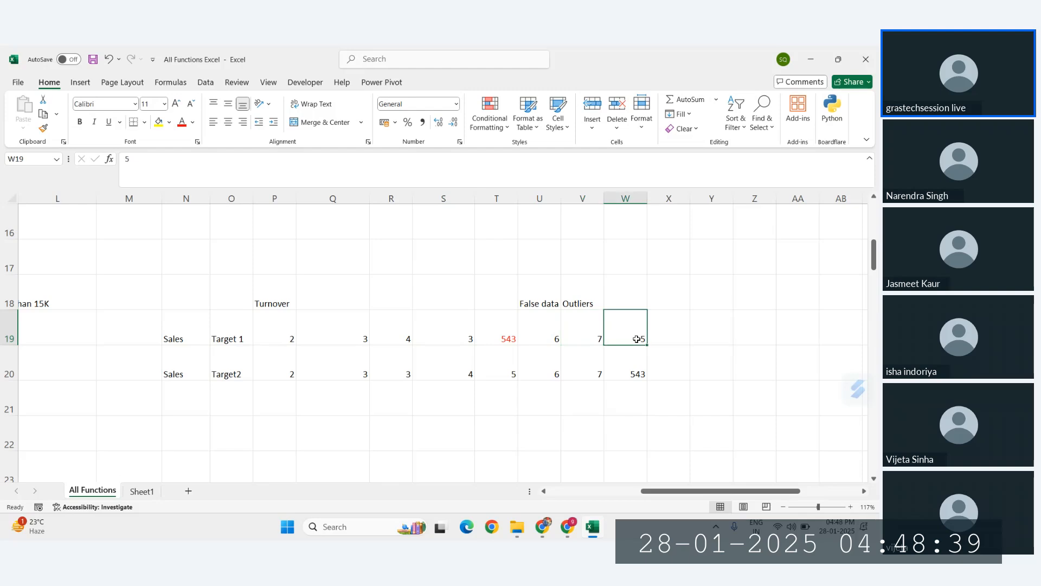
{"action": "left_click", "coordinate": [501, 337]}
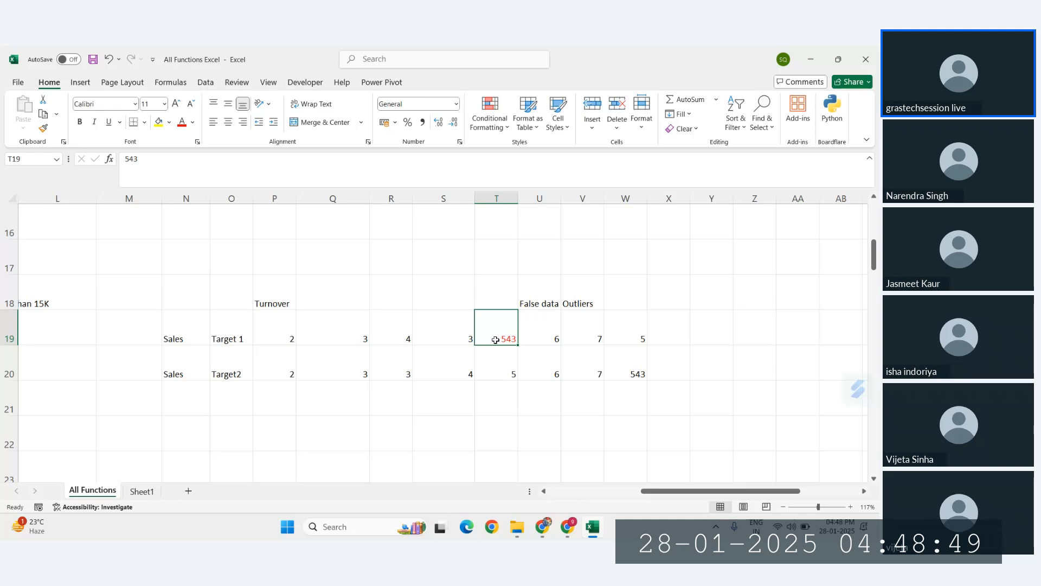
- Enter "Noida" in Y19 and "Avg Salary" in Z19 as an example beside the turnover data
{"action": "left_click", "coordinate": [718, 338]}
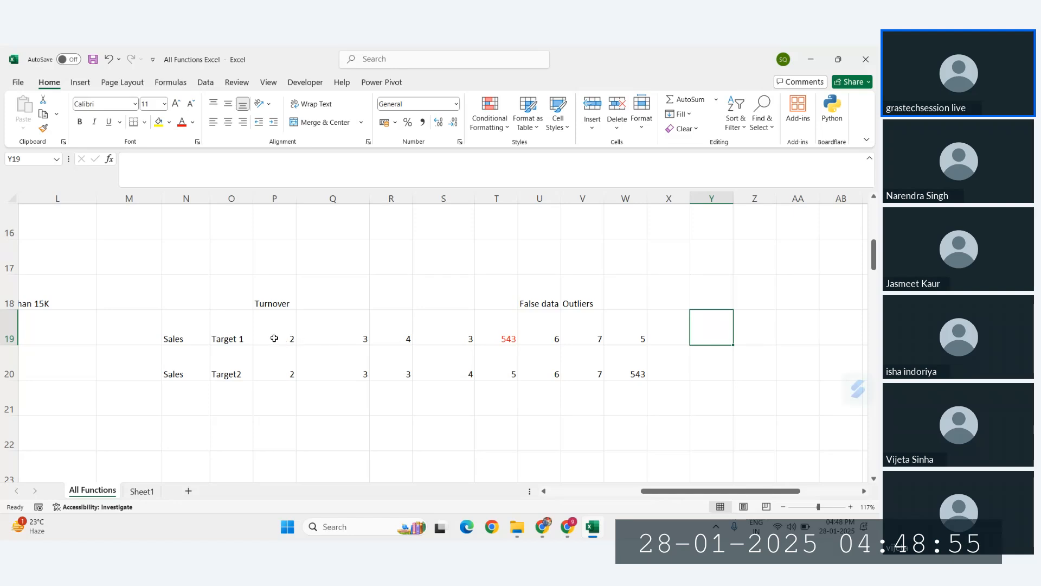
{"action": "type", "text": "Noida"}
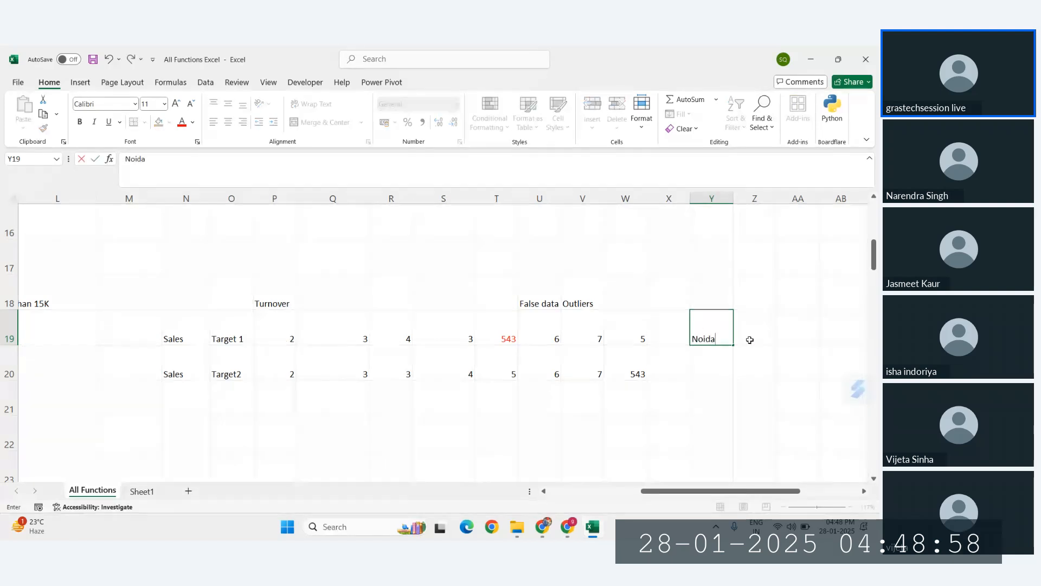
{"action": "left_click", "coordinate": [749, 340]}
{"action": "type", "text": "Avg"}
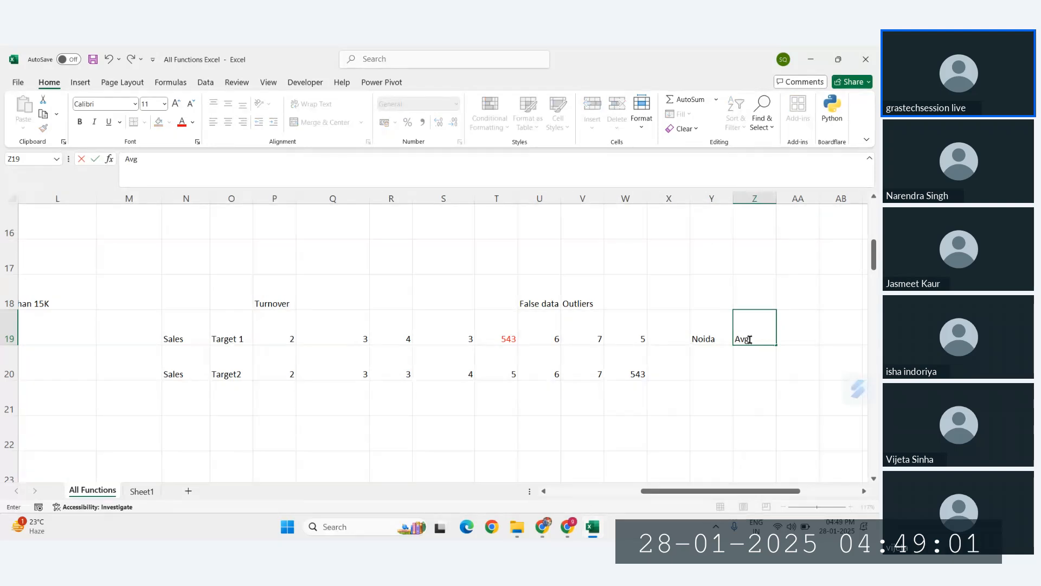
{"action": "type", "text": " Salary"}
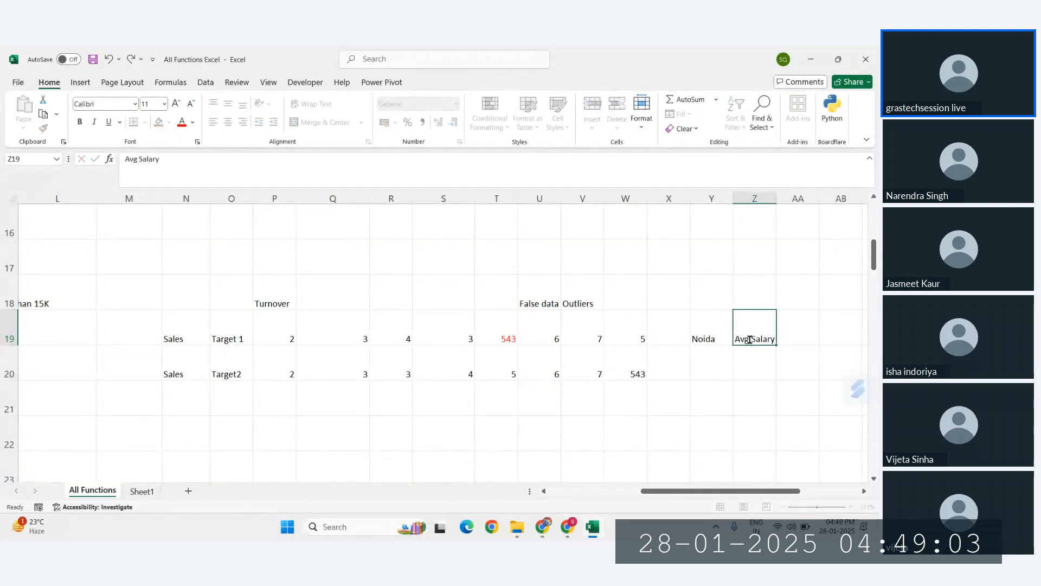
{"action": "key", "text": "Return"}
{"action": "left_click", "coordinate": [706, 333]}
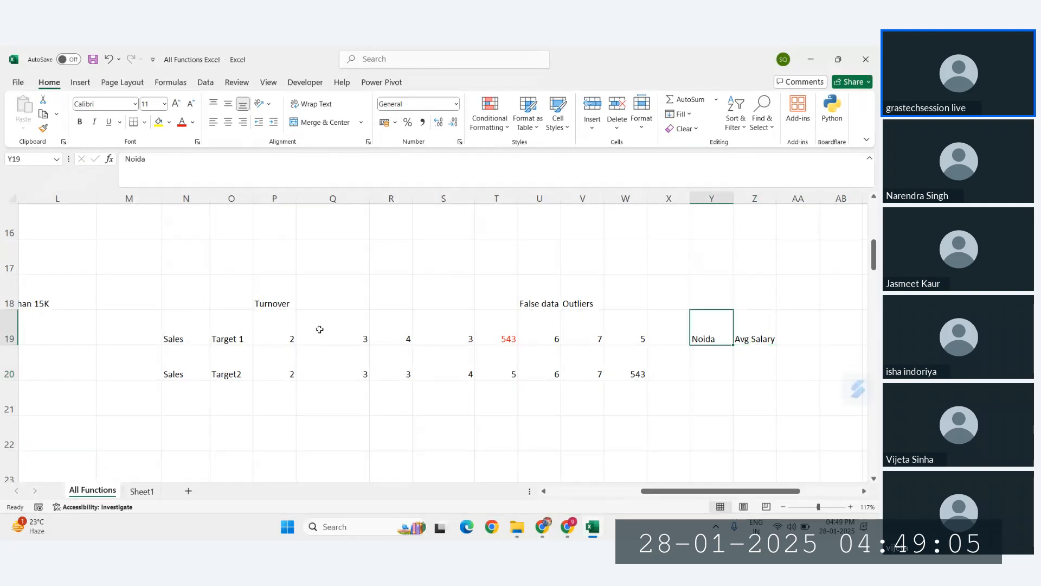
- Examine the average of P19:W19 in relation to the Noida average salary example
{"action": "left_click_drag", "start_coordinate": [281, 334], "coordinate": [644, 332]}
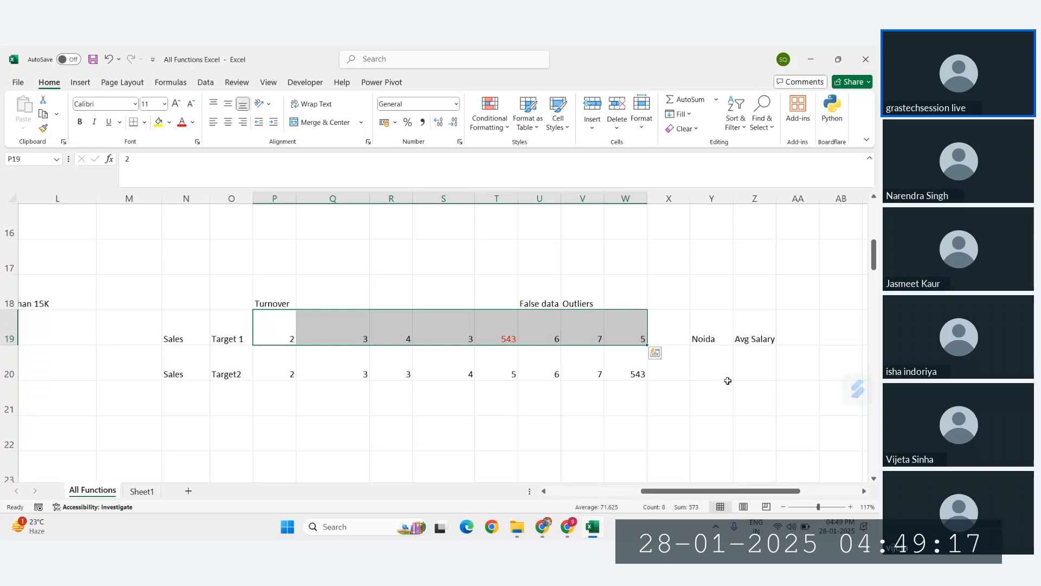
{"action": "left_click", "coordinate": [745, 365]}
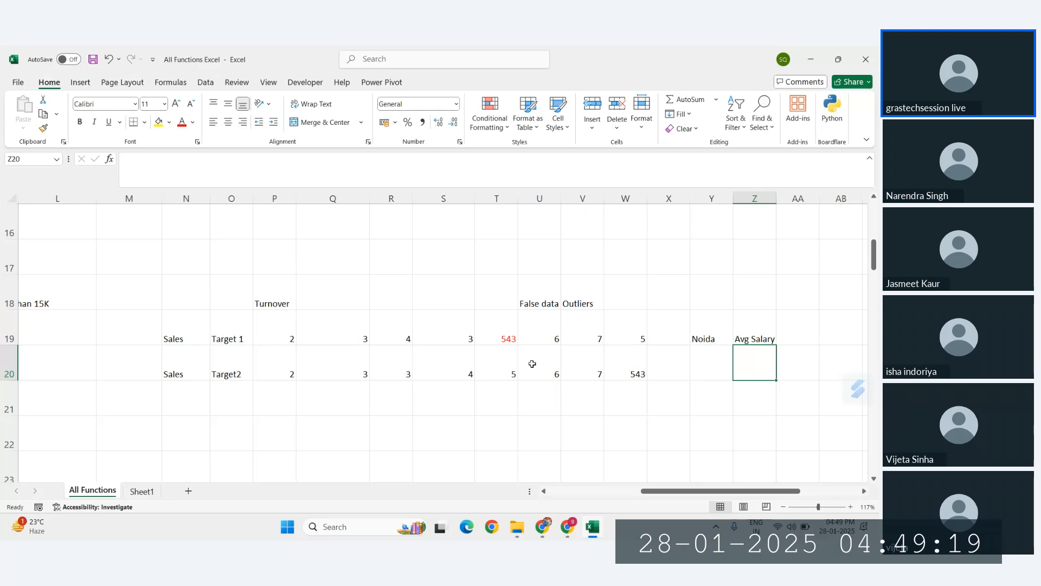
{"action": "left_click_drag", "start_coordinate": [274, 336], "coordinate": [347, 336]}
{"action": "left_click_drag", "start_coordinate": [431, 333], "coordinate": [621, 334]}
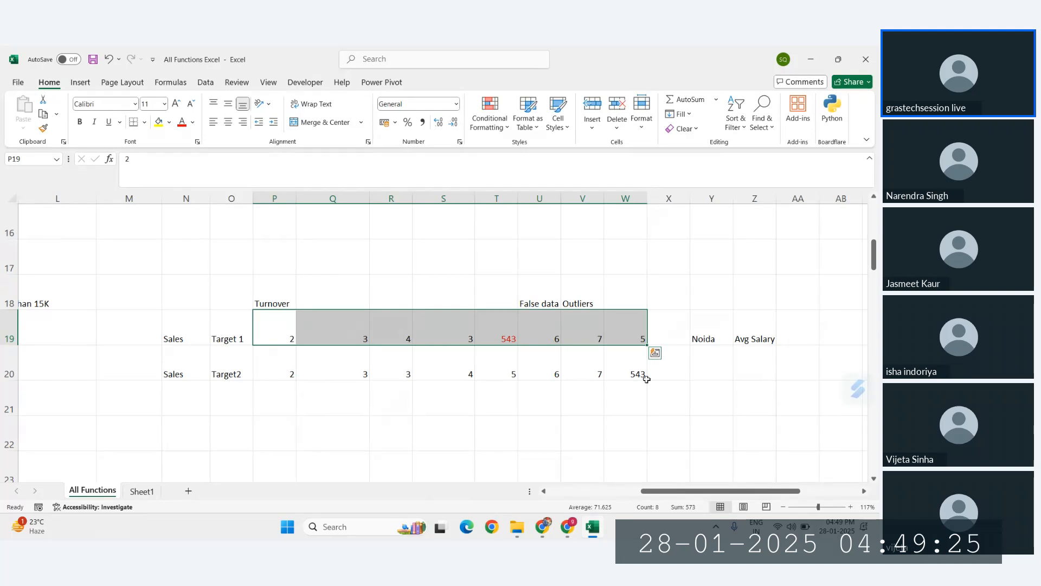
{"action": "scroll", "coordinate": [647, 379], "scroll_direction": "right", "scroll_amount": 2}
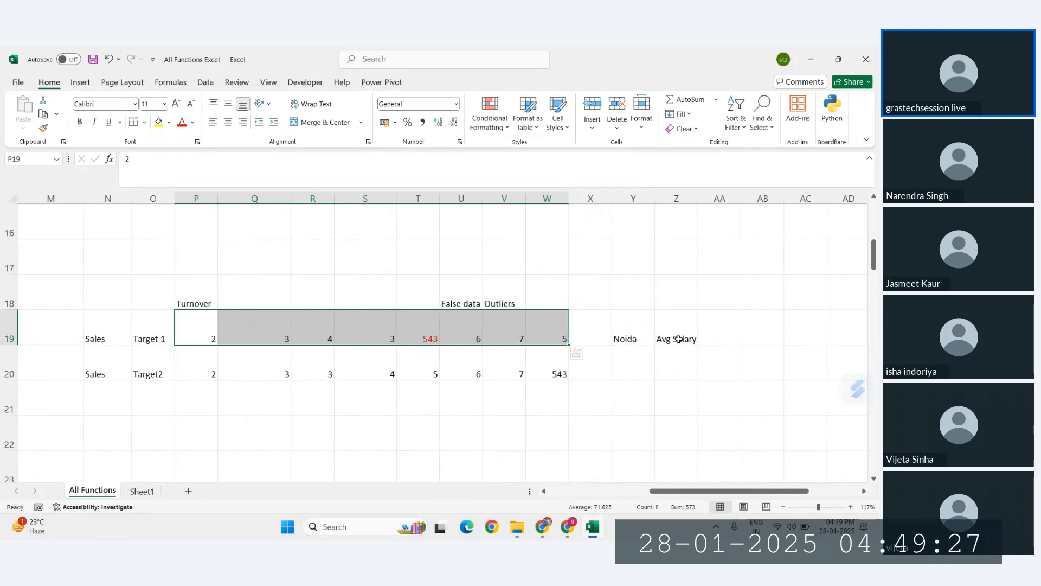
{"action": "left_click", "coordinate": [717, 337]}
{"action": "left_click_drag", "start_coordinate": [208, 333], "coordinate": [546, 333]}
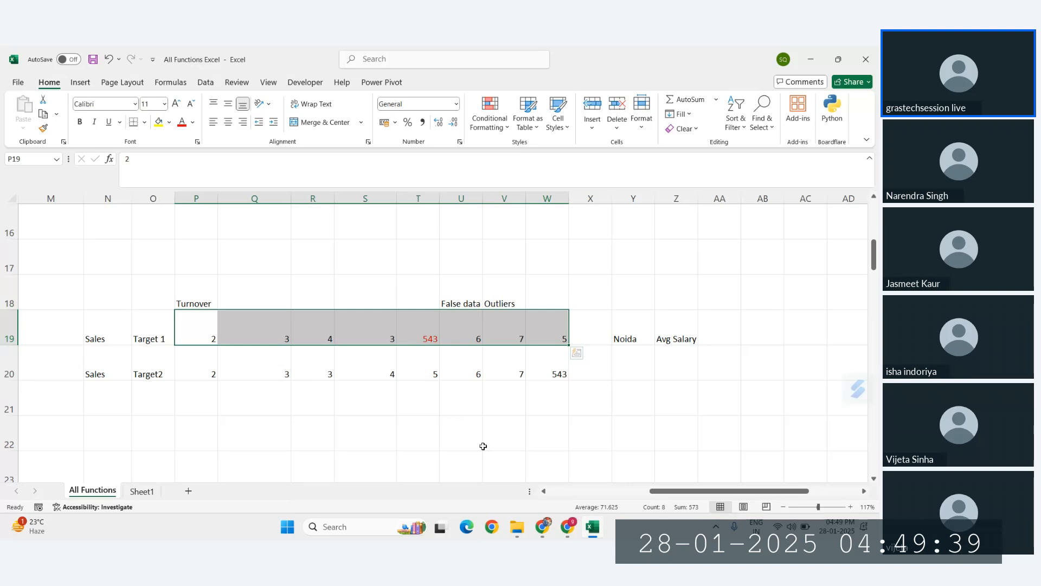
- Step through the ordinary Target 1 values between P19 and W19, ending on the outlier in T19
{"action": "left_click", "coordinate": [202, 320]}
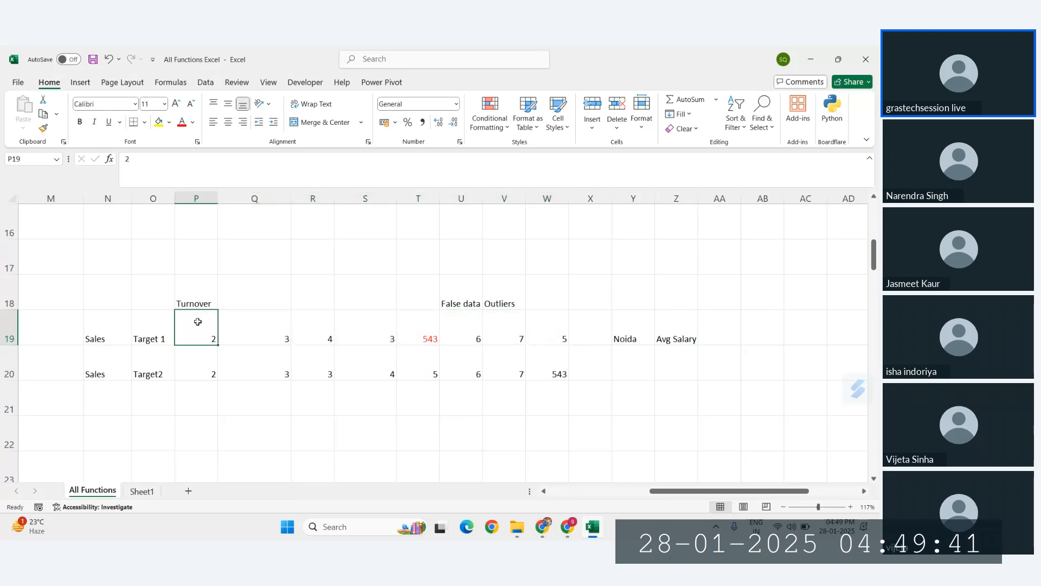
{"action": "left_click", "coordinate": [246, 328]}
{"action": "left_click", "coordinate": [323, 332]}
{"action": "left_click", "coordinate": [367, 336]}
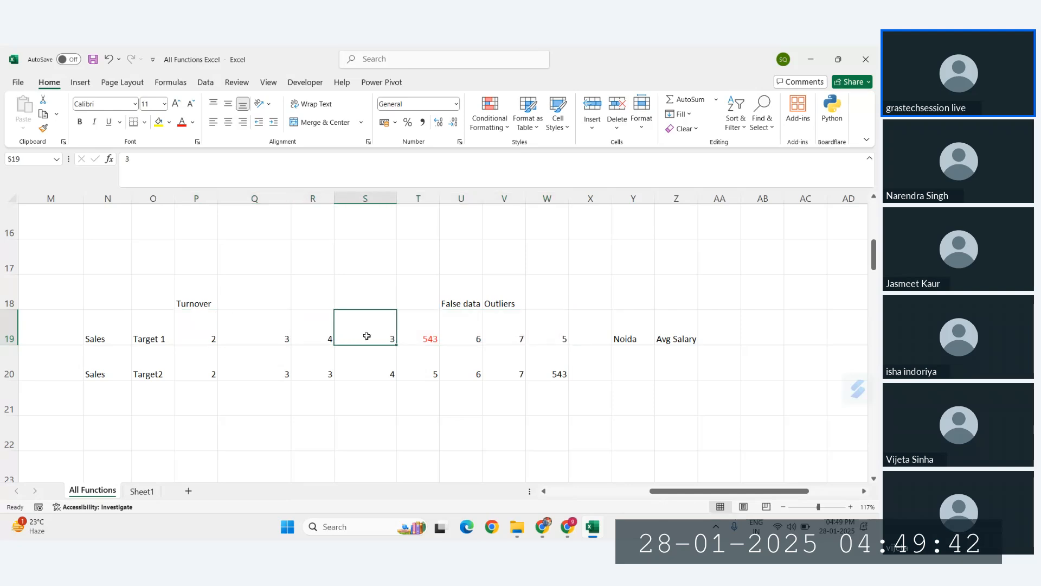
{"action": "left_click", "coordinate": [499, 336]}
{"action": "left_click", "coordinate": [562, 335]}
{"action": "left_click", "coordinate": [428, 339]}
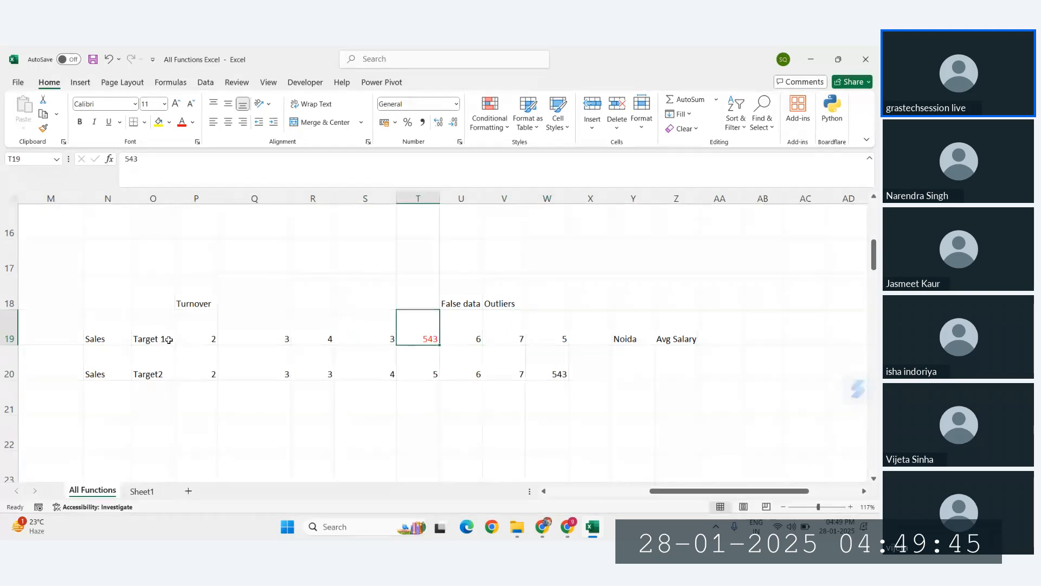
- Examine the average of the Target 1 row P19:W19 against the single outlier in T19
{"action": "left_click_drag", "start_coordinate": [179, 338], "coordinate": [561, 332]}
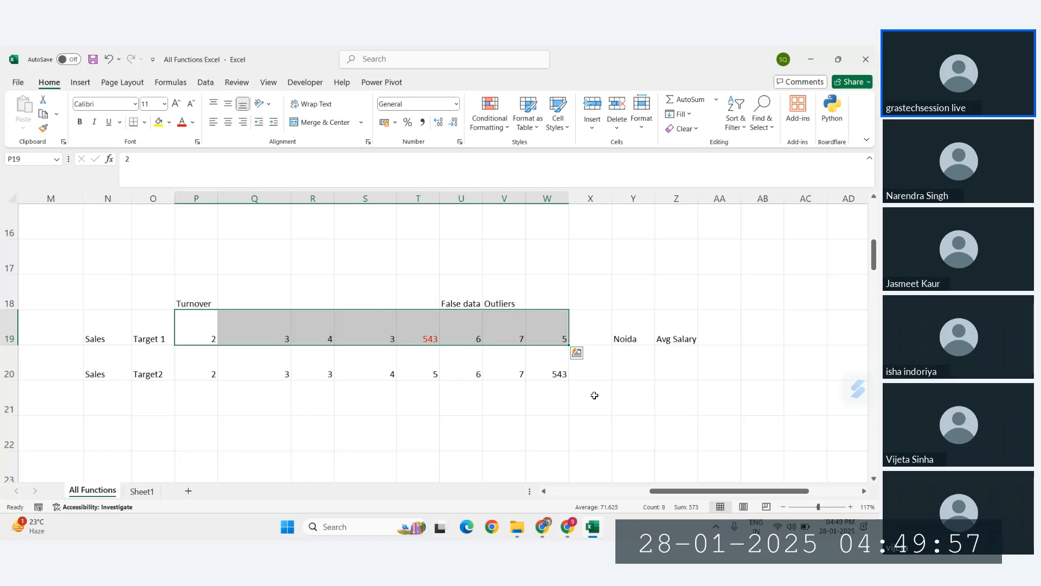
{"action": "left_click", "coordinate": [520, 340]}
{"action": "left_click", "coordinate": [371, 272]}
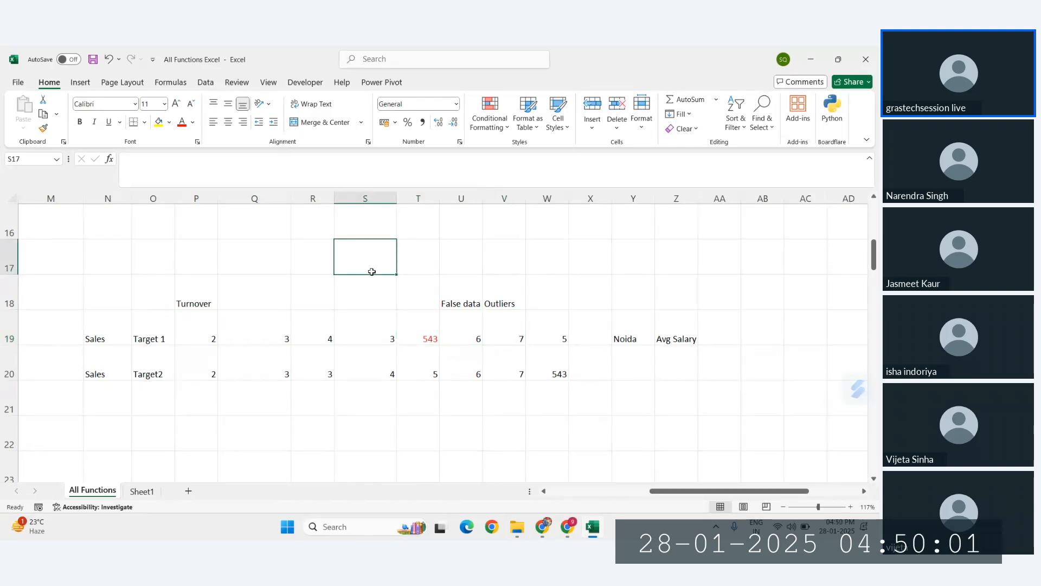
{"action": "left_click", "coordinate": [421, 335]}
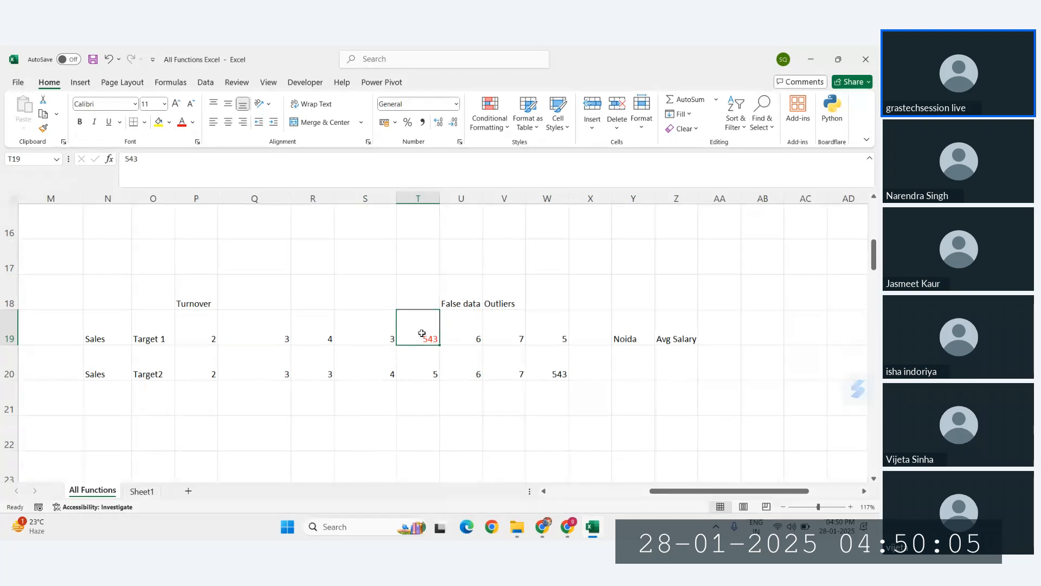
{"action": "left_click_drag", "start_coordinate": [209, 332], "coordinate": [419, 325]}
{"action": "left_click", "coordinate": [431, 328]}
{"action": "left_click_drag", "start_coordinate": [210, 332], "coordinate": [535, 338]}
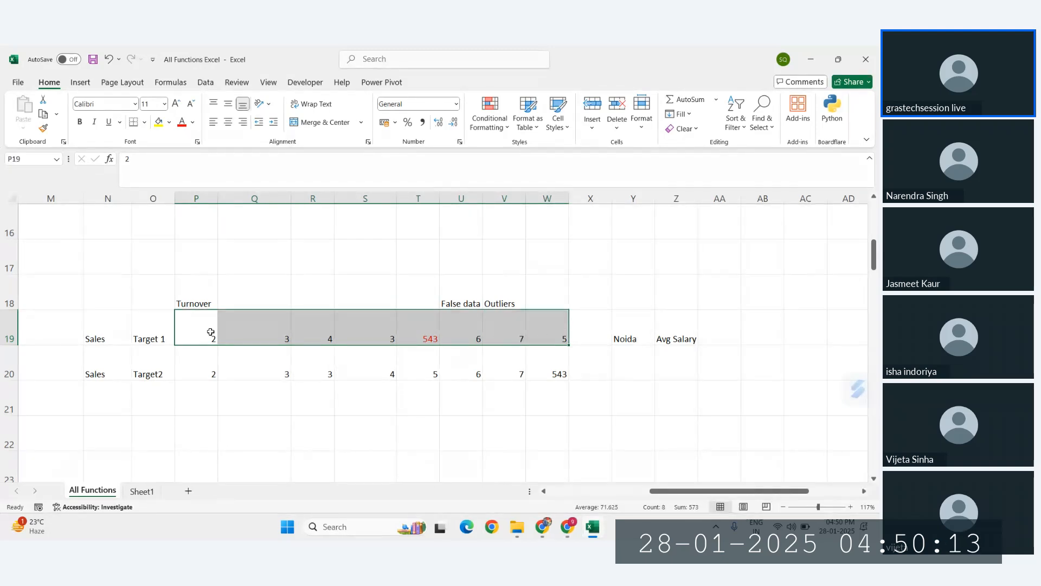
{"action": "left_click_drag", "start_coordinate": [209, 330], "coordinate": [441, 330]}
{"action": "left_click", "coordinate": [417, 329]}
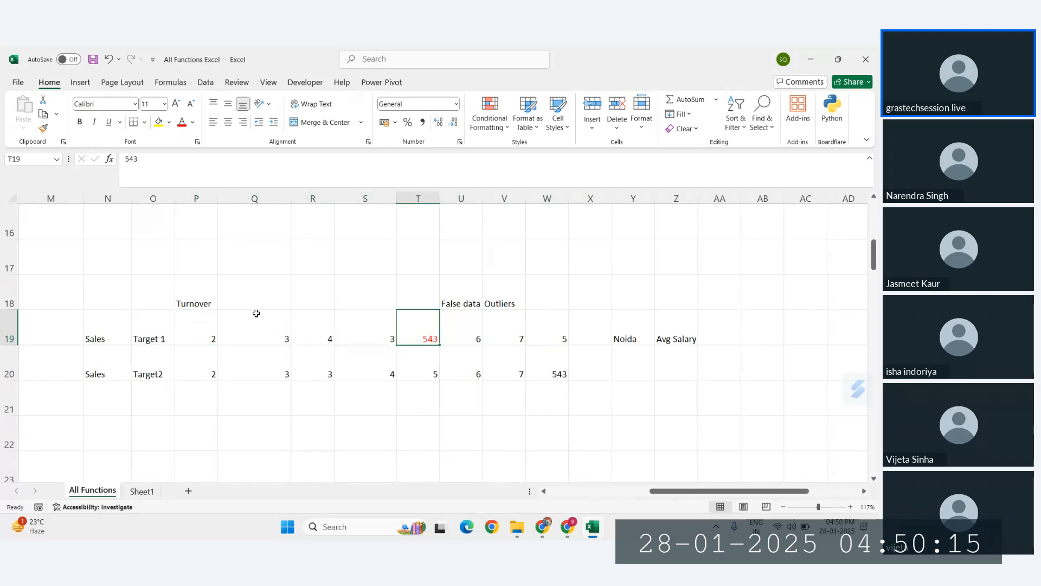
- Compare the Target 1 values in P19:W19 with the Target2 values in P20:W20
{"action": "left_click_drag", "start_coordinate": [200, 330], "coordinate": [542, 330]}
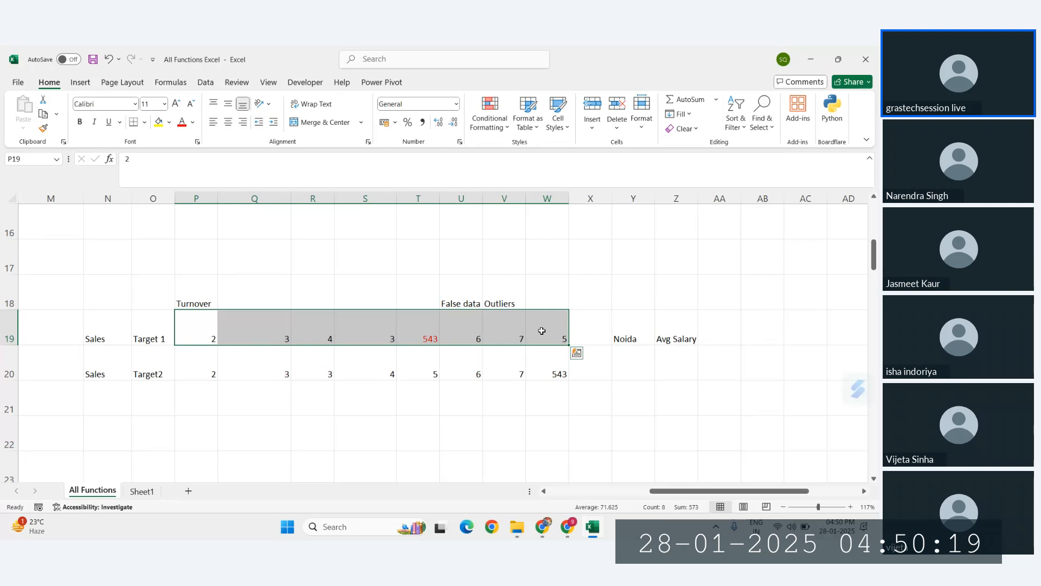
{"action": "left_click", "coordinate": [378, 336]}
{"action": "left_click_drag", "start_coordinate": [217, 365], "coordinate": [538, 361]}
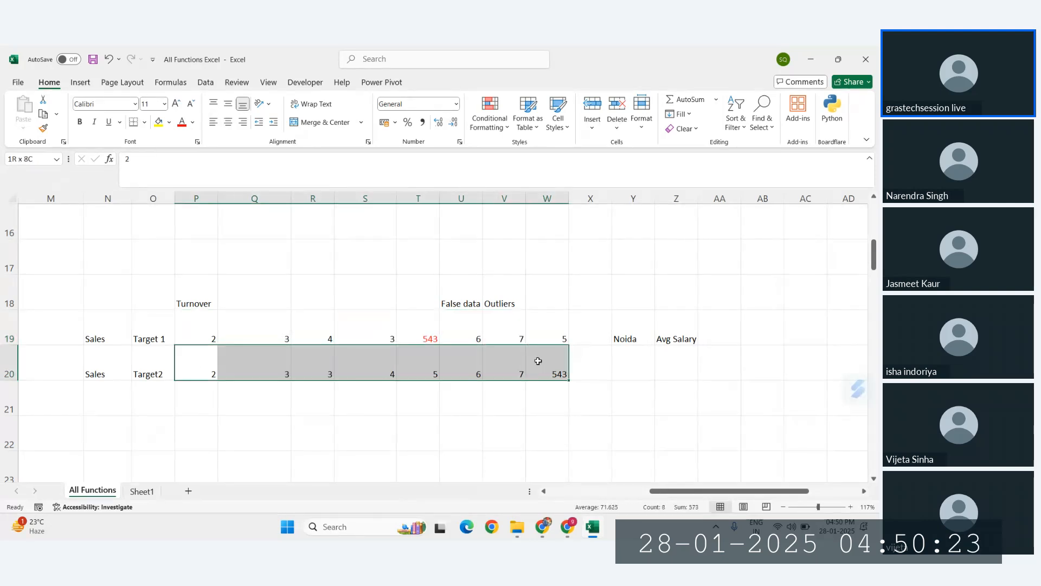
{"action": "scroll", "coordinate": [538, 360], "scroll_direction": "left", "scroll_amount": 6}
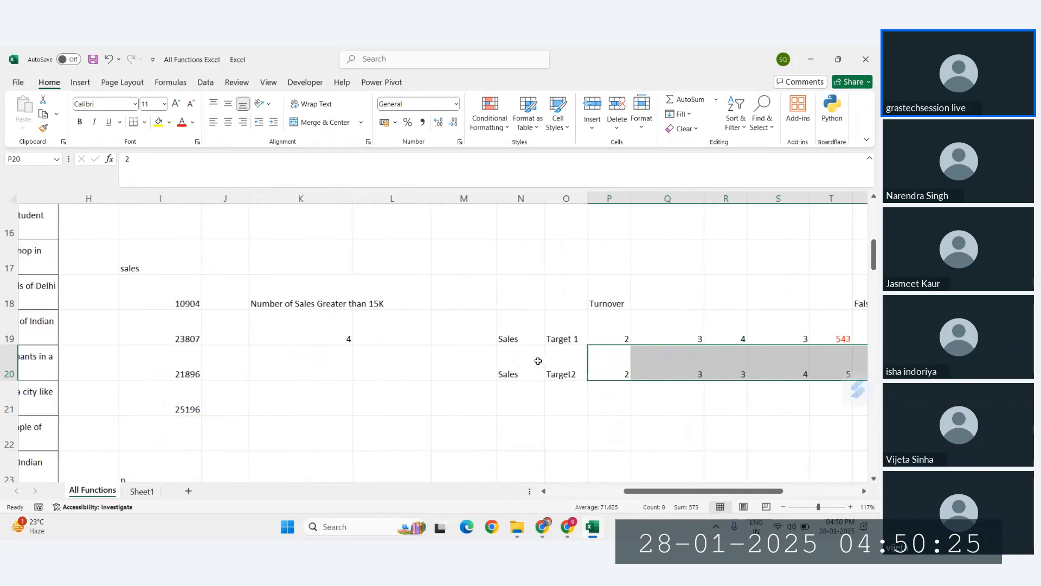
- Review the MEDIAN entry in the function reference list and enter the heading "Median" in Q17 above the turnover data
{"action": "scroll", "coordinate": [538, 361], "scroll_direction": "left", "scroll_amount": 5}
{"action": "left_click", "coordinate": [551, 335]}
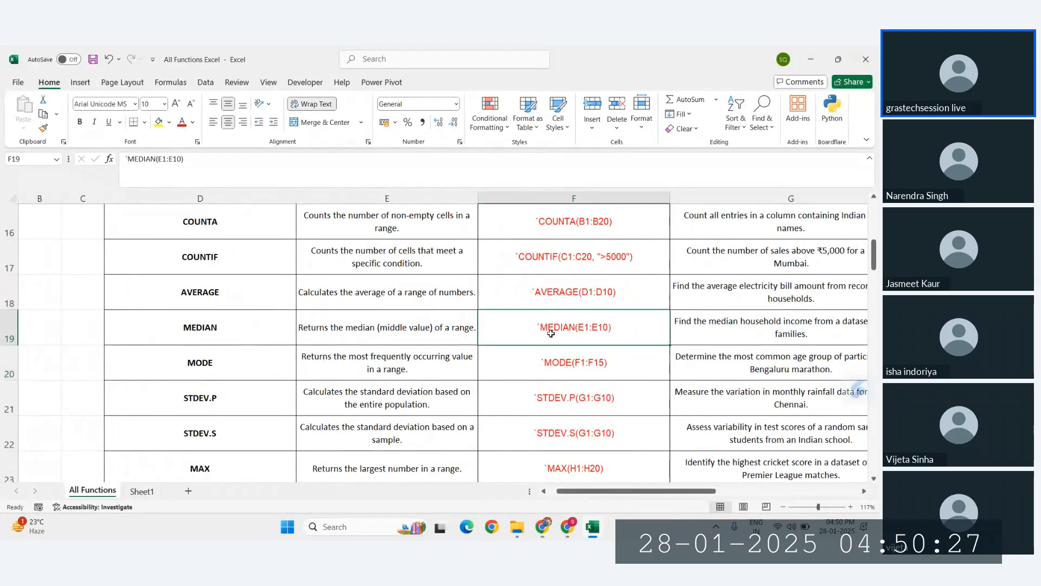
{"action": "scroll", "coordinate": [551, 336], "scroll_direction": "right", "scroll_amount": 8}
{"action": "scroll", "coordinate": [637, 338], "scroll_direction": "right", "scroll_amount": 1}
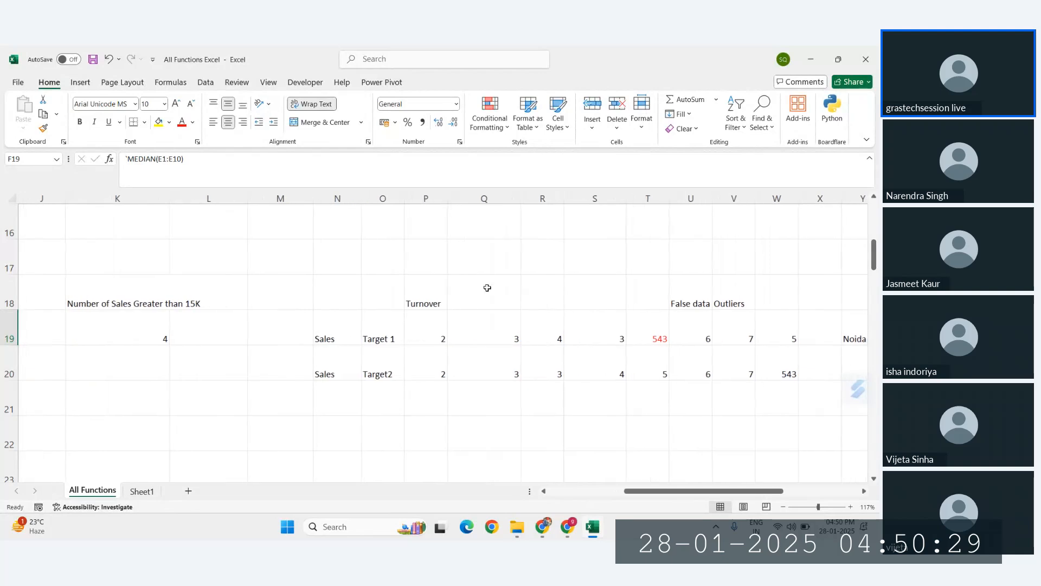
{"action": "left_click", "coordinate": [483, 267]}
{"action": "type", "text": "Median"}
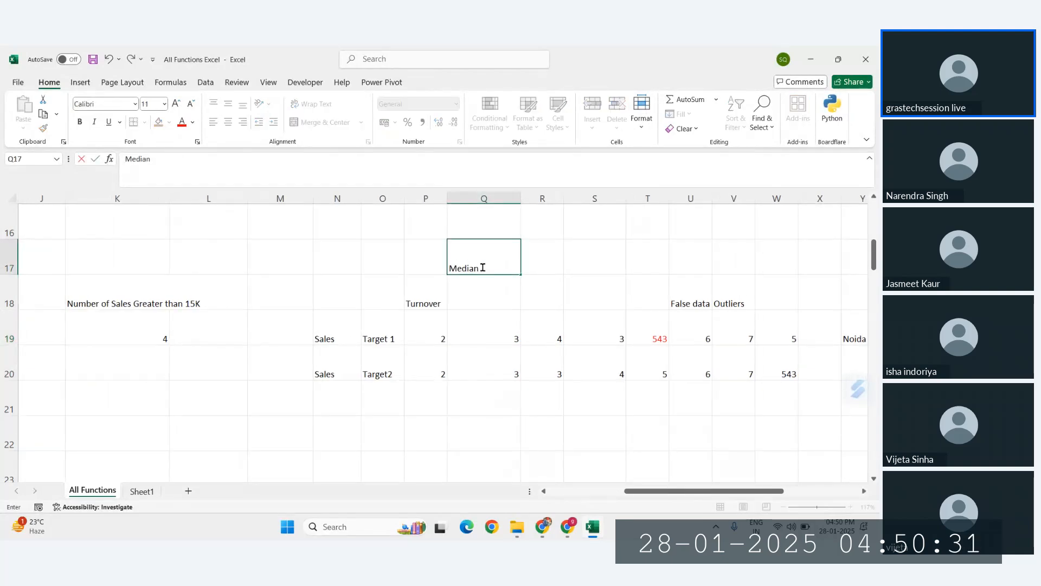
{"action": "key", "text": "Return"}
- Compare the unsorted Target 1 row P19:W19 with the ascending Target2 row P20:W20
{"action": "scroll", "coordinate": [525, 298], "scroll_direction": "right", "scroll_amount": 1}
{"action": "scroll", "coordinate": [539, 309], "scroll_direction": "right", "scroll_amount": 2}
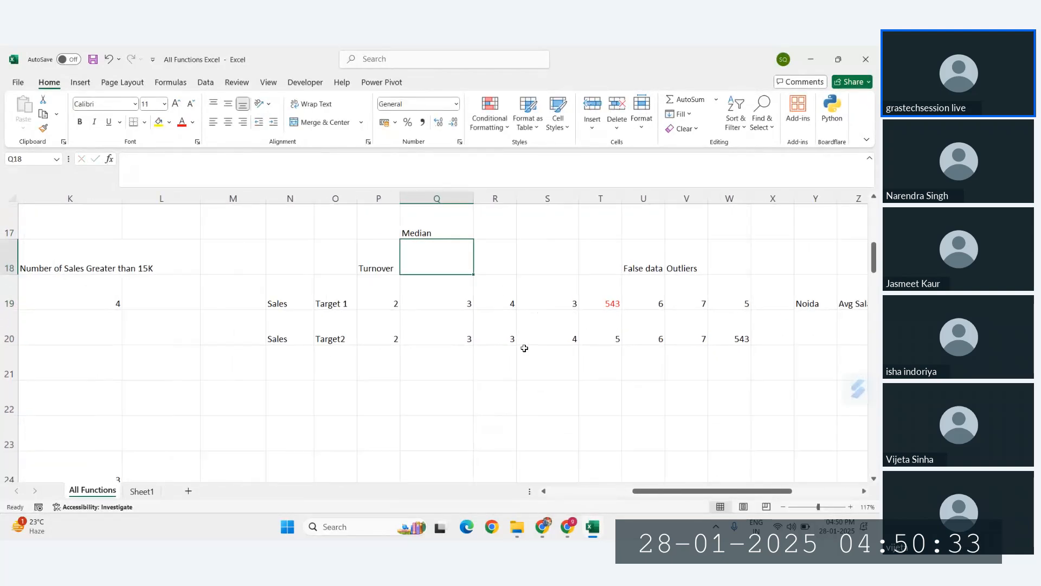
{"action": "left_click_drag", "start_coordinate": [281, 339], "coordinate": [611, 339]}
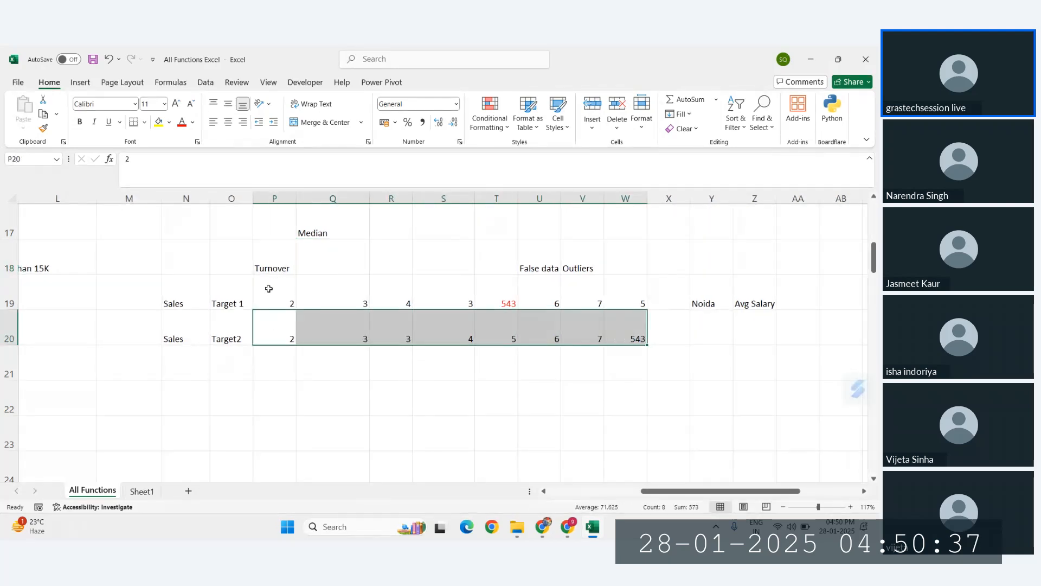
{"action": "left_click_drag", "start_coordinate": [265, 301], "coordinate": [672, 304]}
{"action": "left_click", "coordinate": [360, 365]}
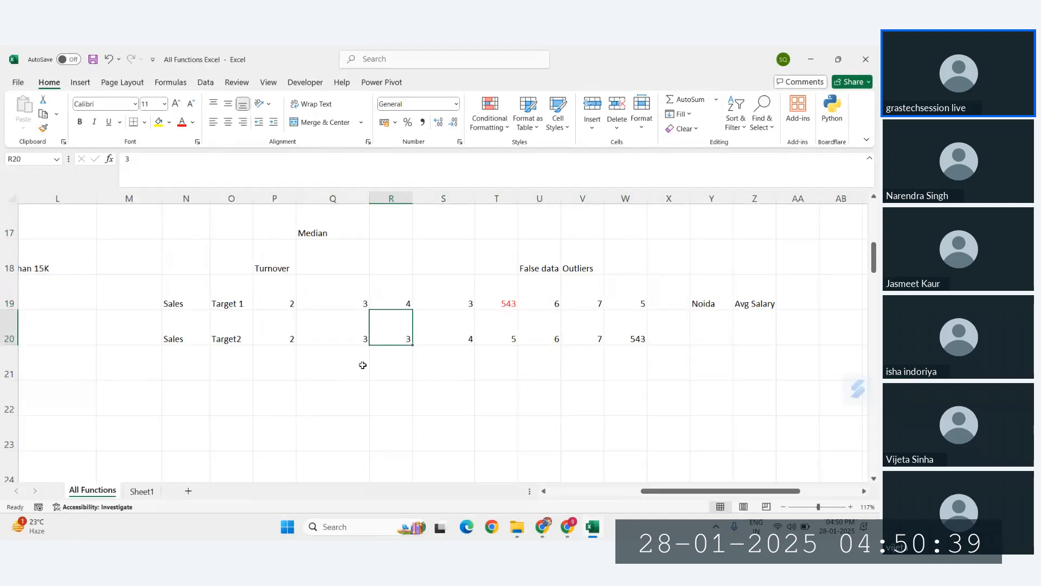
{"action": "left_click_drag", "start_coordinate": [284, 298], "coordinate": [672, 293]}
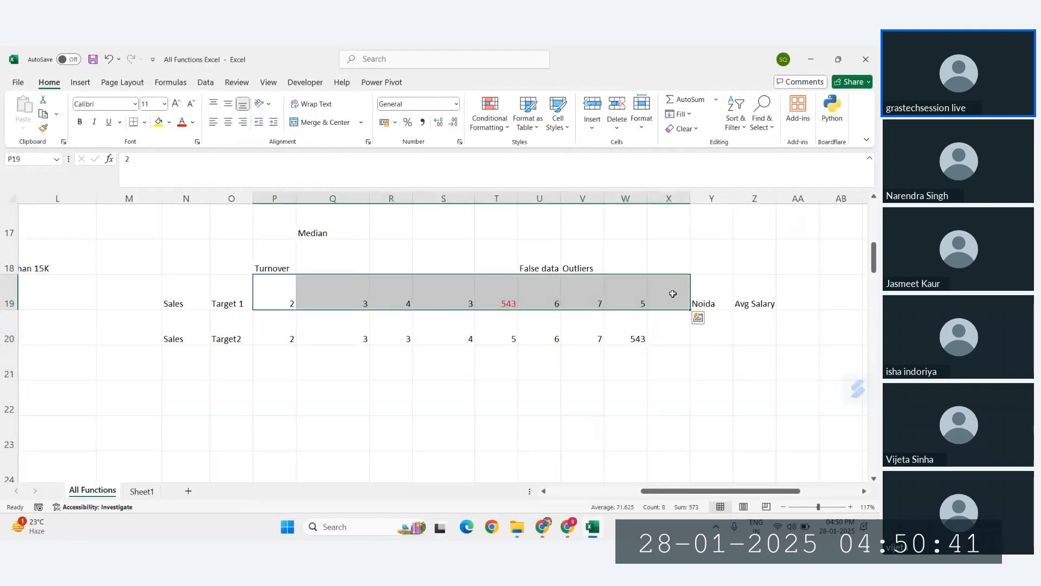
{"action": "left_click_drag", "start_coordinate": [272, 334], "coordinate": [668, 341]}
{"action": "left_click", "coordinate": [453, 384]}
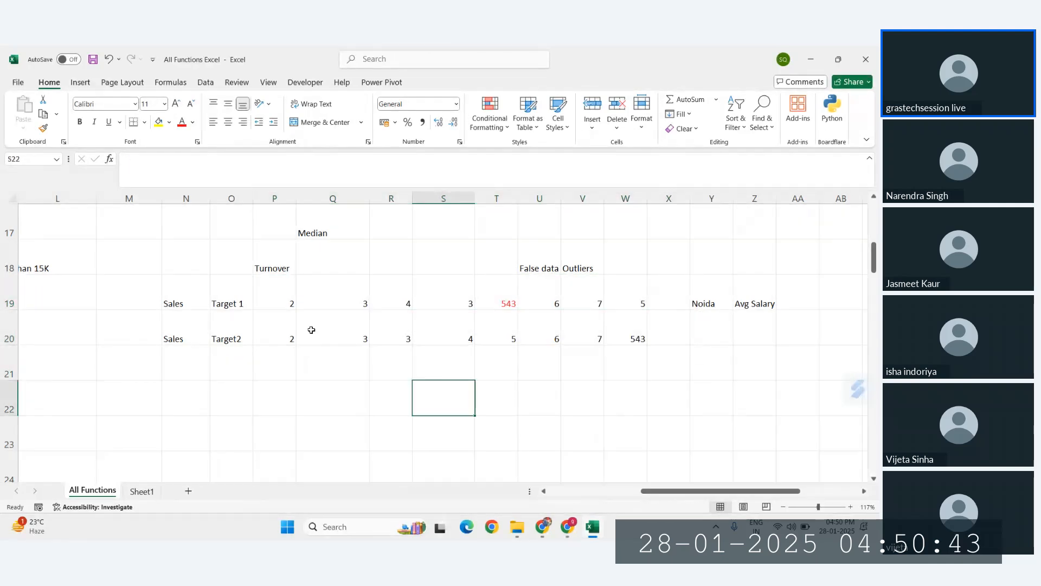
- Match each Target 1 value in row 19 to its sorted counterpart in the Target2 row, ending on the outlier
{"action": "left_click", "coordinate": [285, 331]}
{"action": "left_click", "coordinate": [342, 332]}
{"action": "left_click", "coordinate": [465, 297]}
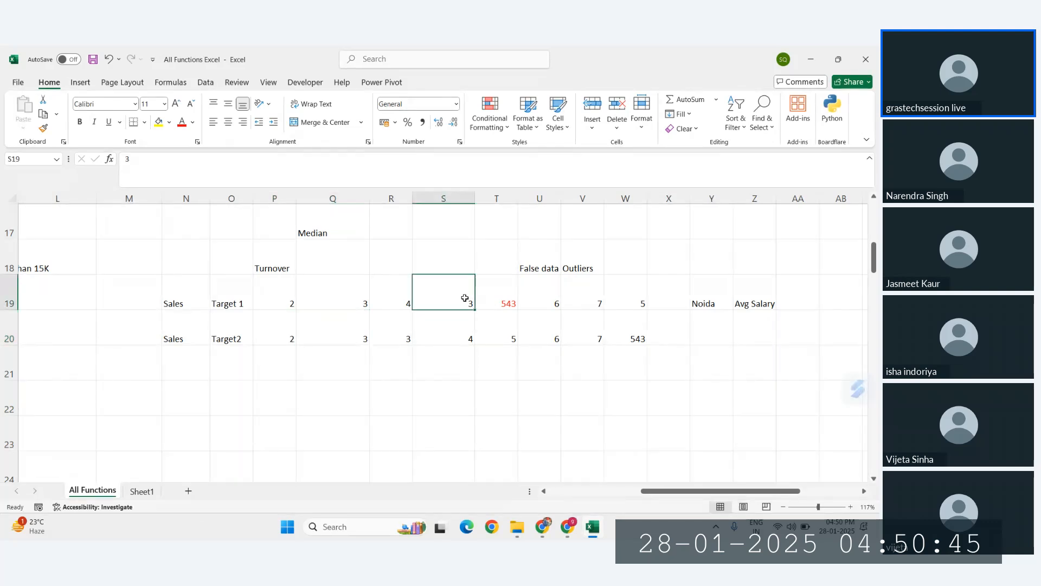
{"action": "left_click", "coordinate": [402, 334]}
{"action": "left_click", "coordinate": [400, 303]}
{"action": "left_click", "coordinate": [437, 325]}
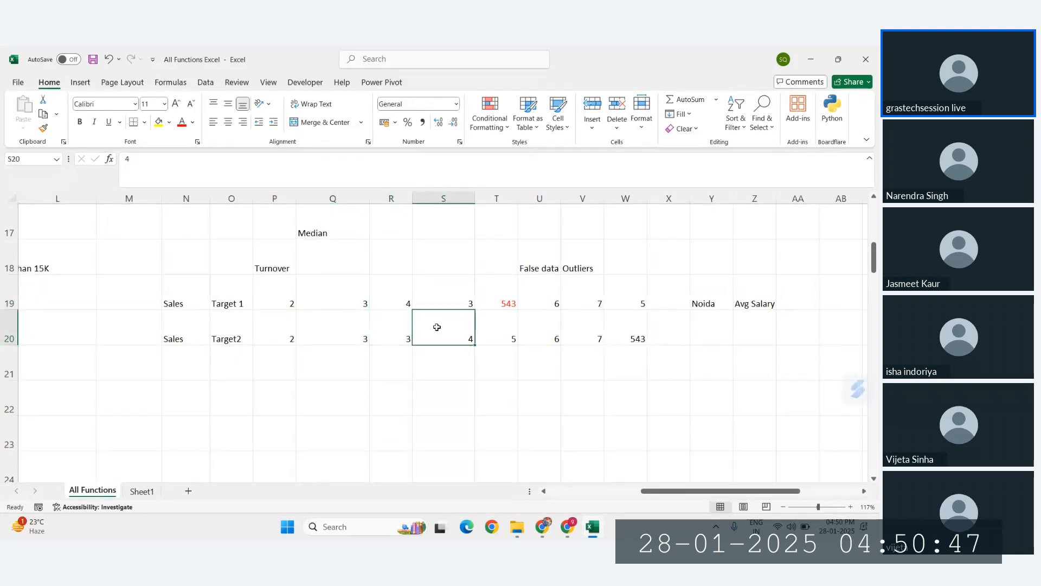
{"action": "left_click", "coordinate": [618, 298]}
{"action": "left_click", "coordinate": [512, 338]}
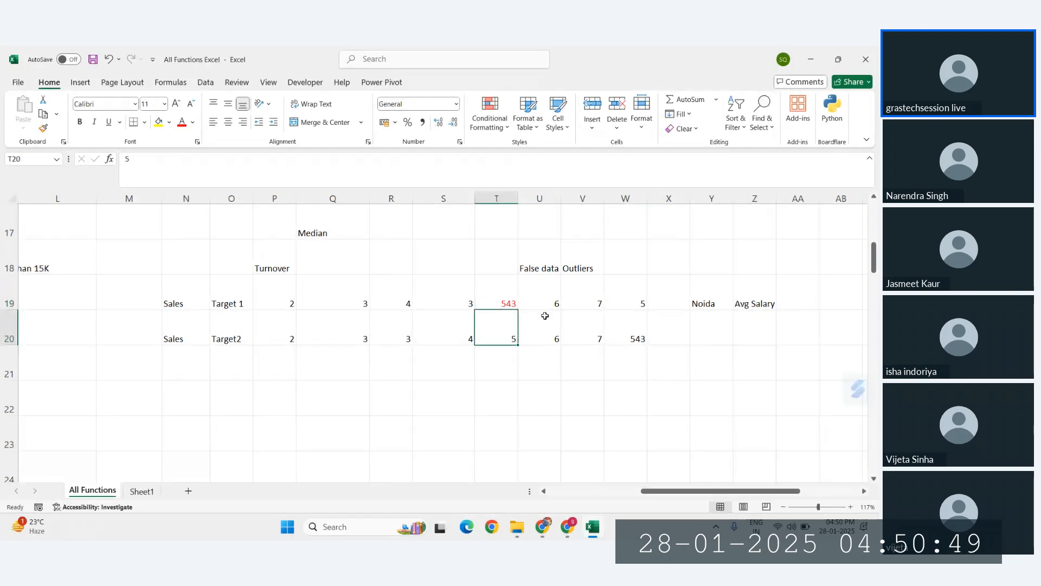
{"action": "left_click", "coordinate": [559, 307]}
{"action": "left_click", "coordinate": [559, 333]}
{"action": "left_click", "coordinate": [587, 308]}
{"action": "left_click", "coordinate": [593, 337]}
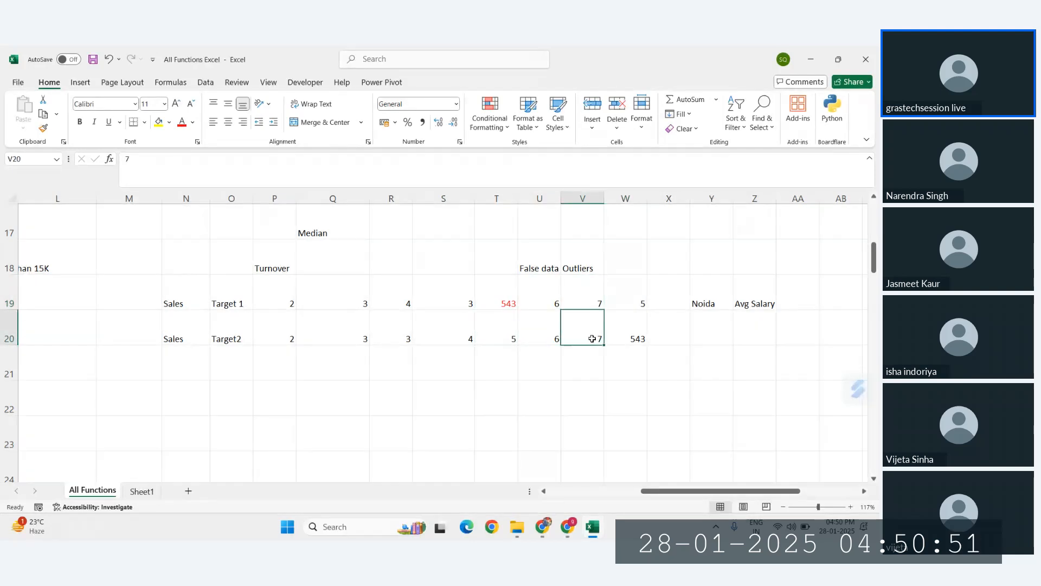
{"action": "left_click", "coordinate": [502, 304]}
{"action": "left_click", "coordinate": [628, 339]}
- Examine the full range of sorted Target2 values in P20:W20
{"action": "left_click", "coordinate": [276, 334]}
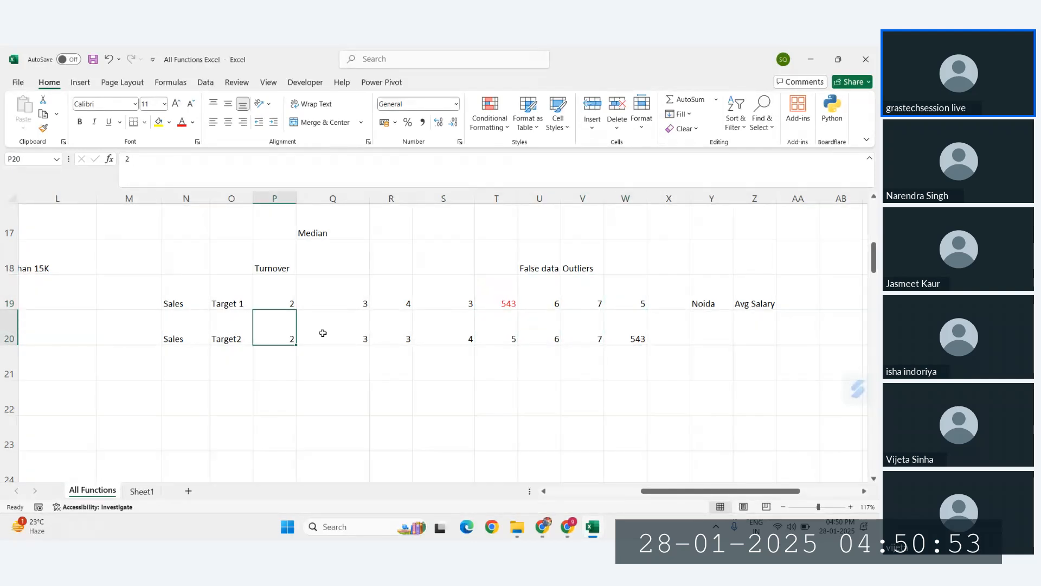
{"action": "left_click", "coordinate": [625, 337], "text": "shift"}
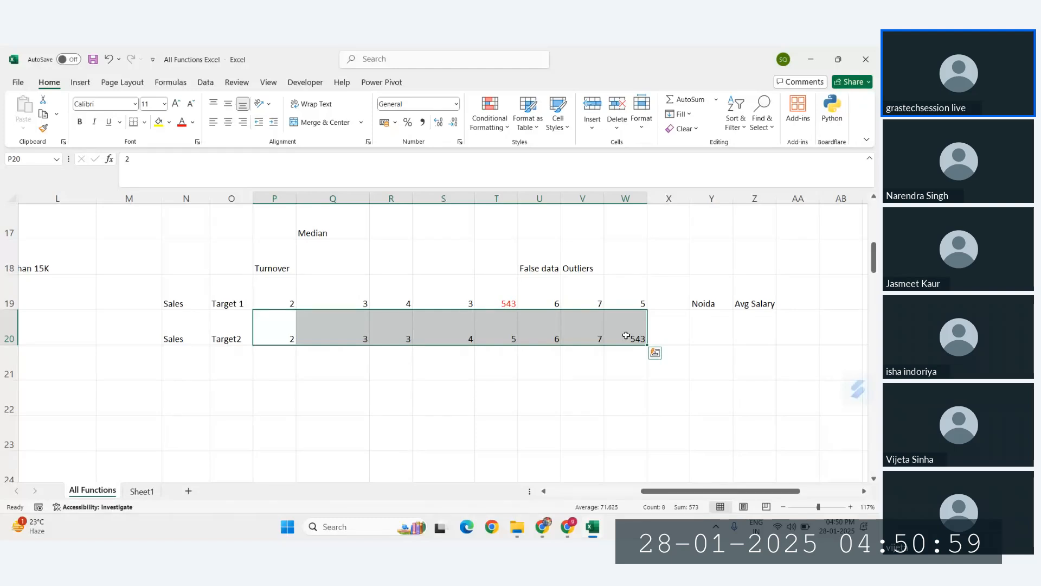
{"action": "left_click", "coordinate": [515, 383]}
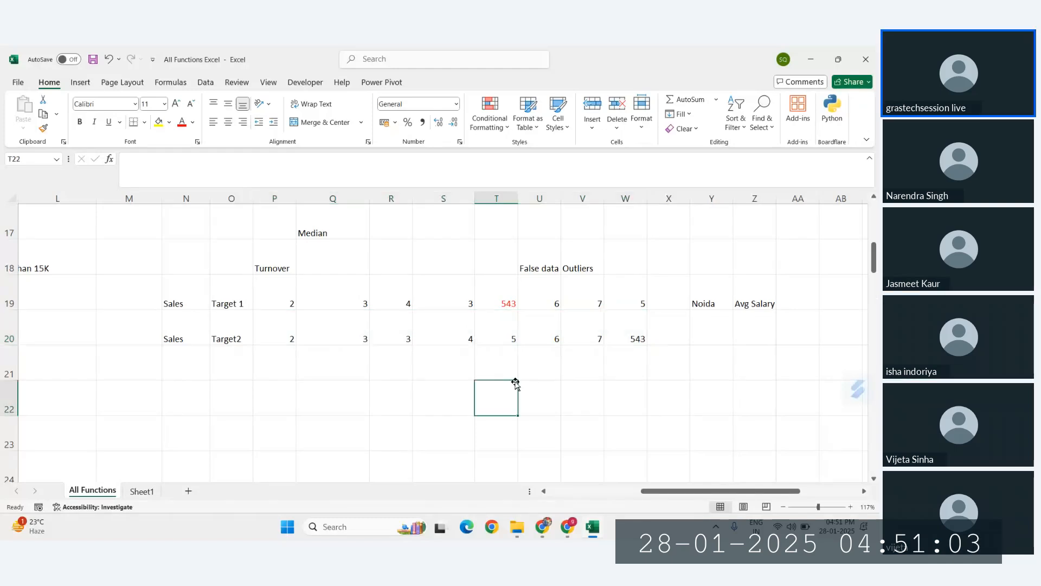
{"action": "left_click_drag", "start_coordinate": [288, 337], "coordinate": [610, 340]}
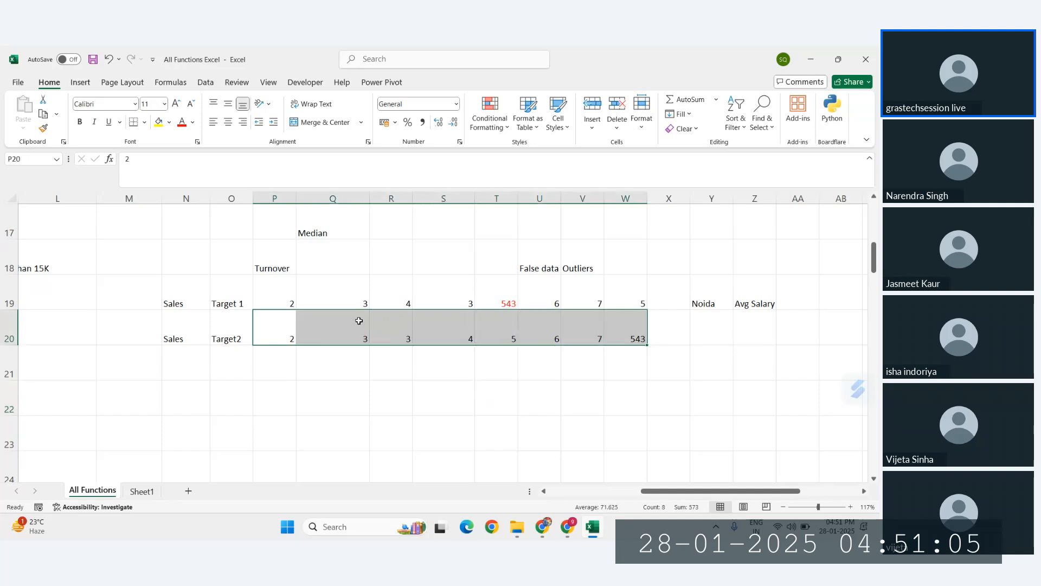
{"action": "left_click", "coordinate": [530, 401]}
- Center the Target2 values in P20:W20 horizontally and vertically, and put borders around every cell
{"action": "left_click_drag", "start_coordinate": [288, 332], "coordinate": [615, 332]}
{"action": "left_click", "coordinate": [229, 122]}
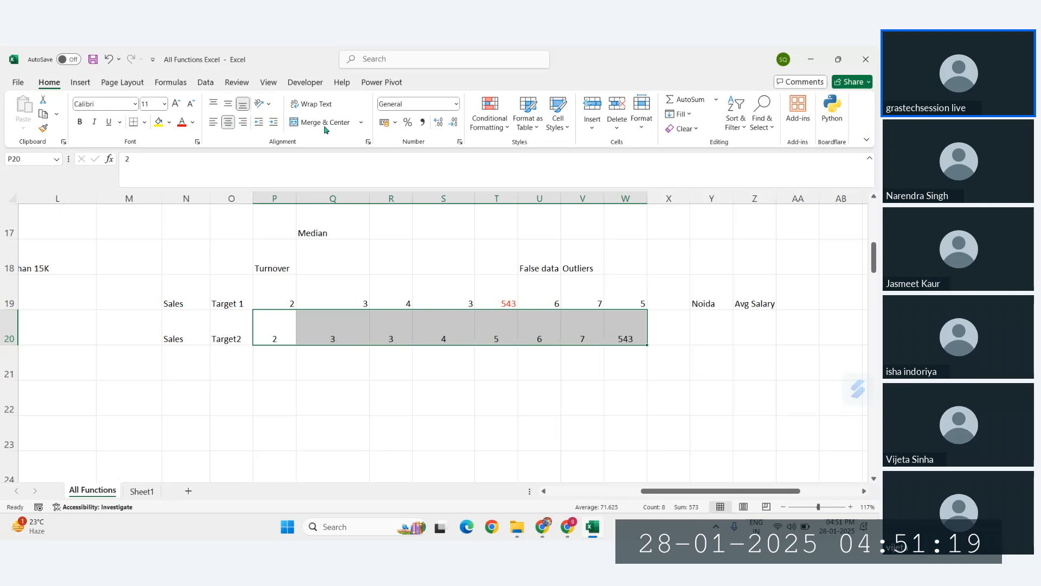
{"action": "left_click", "coordinate": [144, 122]}
{"action": "left_click", "coordinate": [171, 237]}
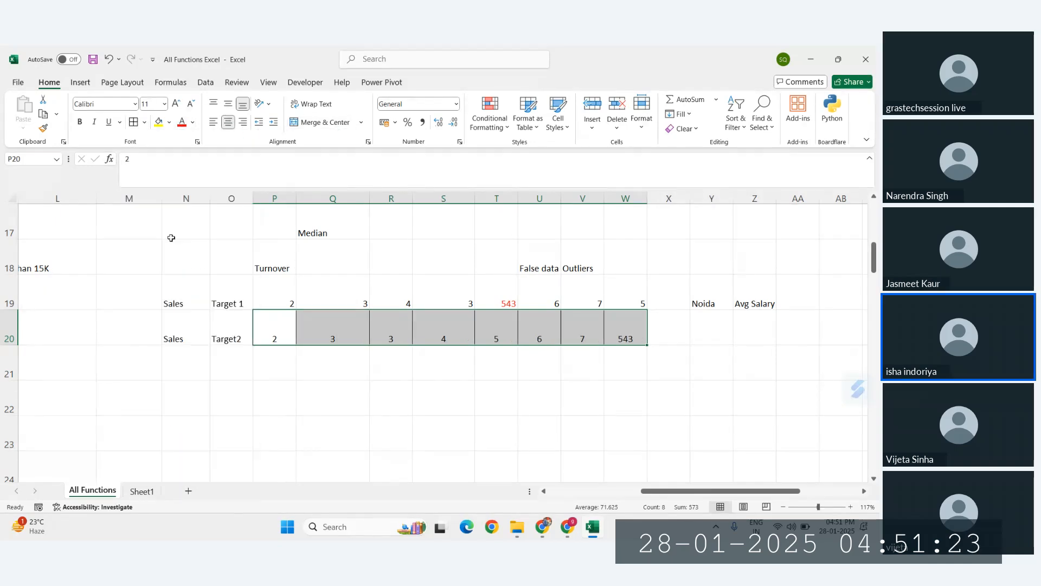
{"action": "left_click", "coordinate": [416, 395]}
{"action": "left_click_drag", "start_coordinate": [271, 333], "coordinate": [624, 332]}
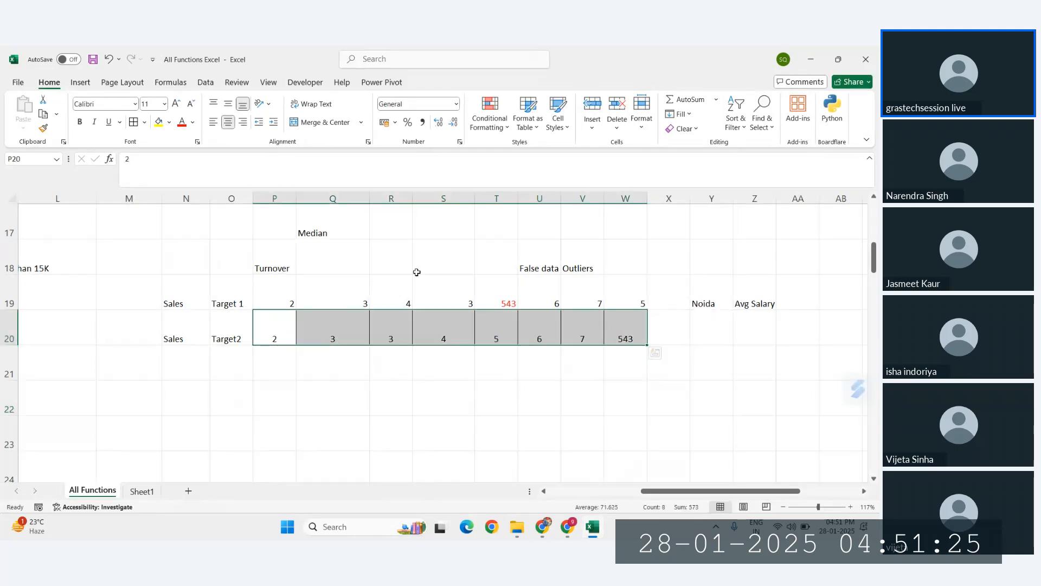
{"action": "left_click", "coordinate": [228, 104]}
- Color the two middle Target2 values in S20:T20 red
{"action": "left_click", "coordinate": [441, 330]}
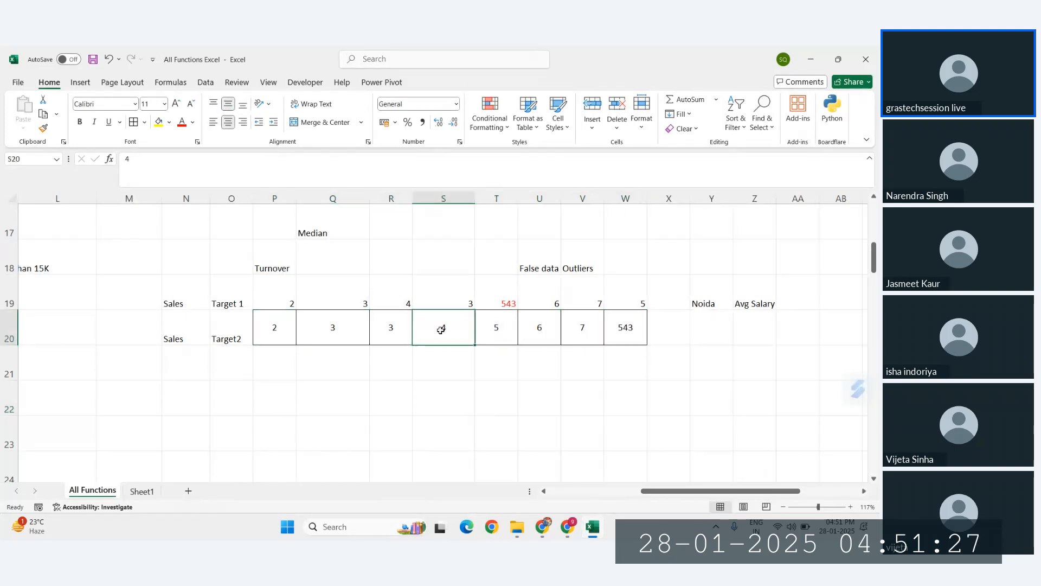
{"action": "left_click_drag", "start_coordinate": [441, 330], "coordinate": [480, 328]}
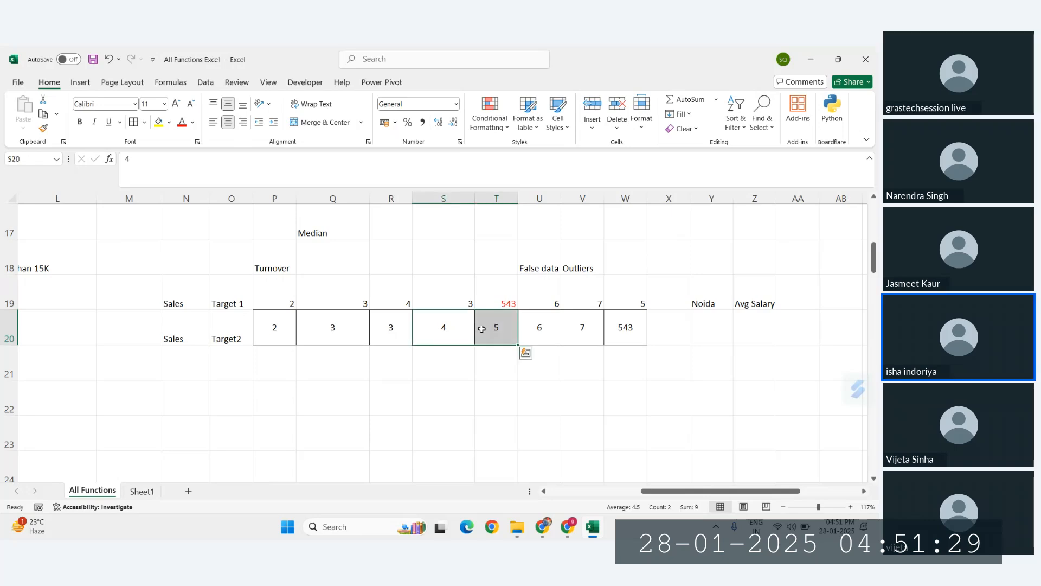
{"action": "left_click", "coordinate": [183, 125]}
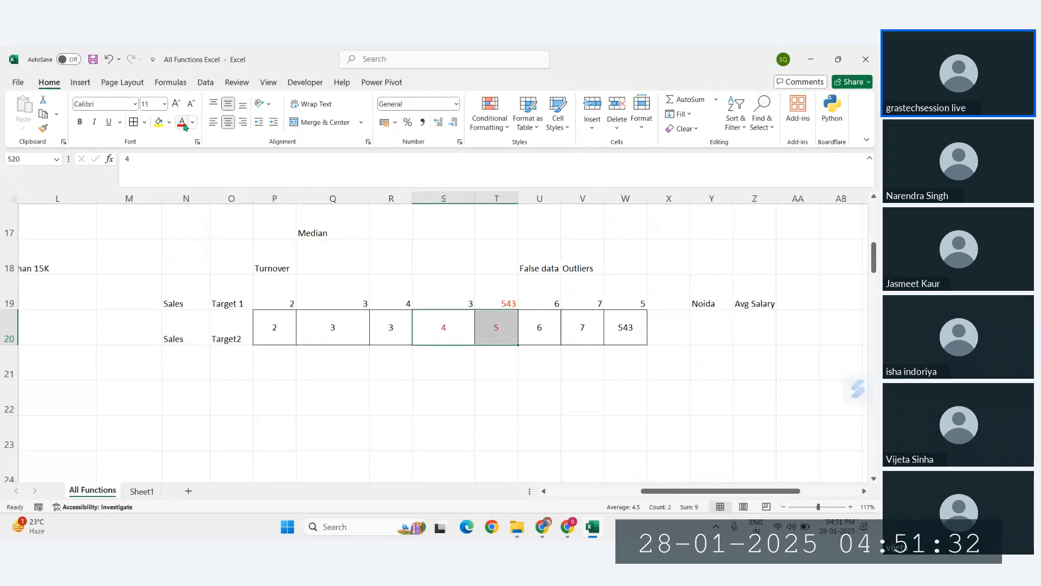
{"action": "left_click", "coordinate": [478, 334]}
- Examine the middle pair S20:T20 against the three values on each side, P20:R20 and U20:W20
{"action": "left_click_drag", "start_coordinate": [274, 330], "coordinate": [606, 331]}
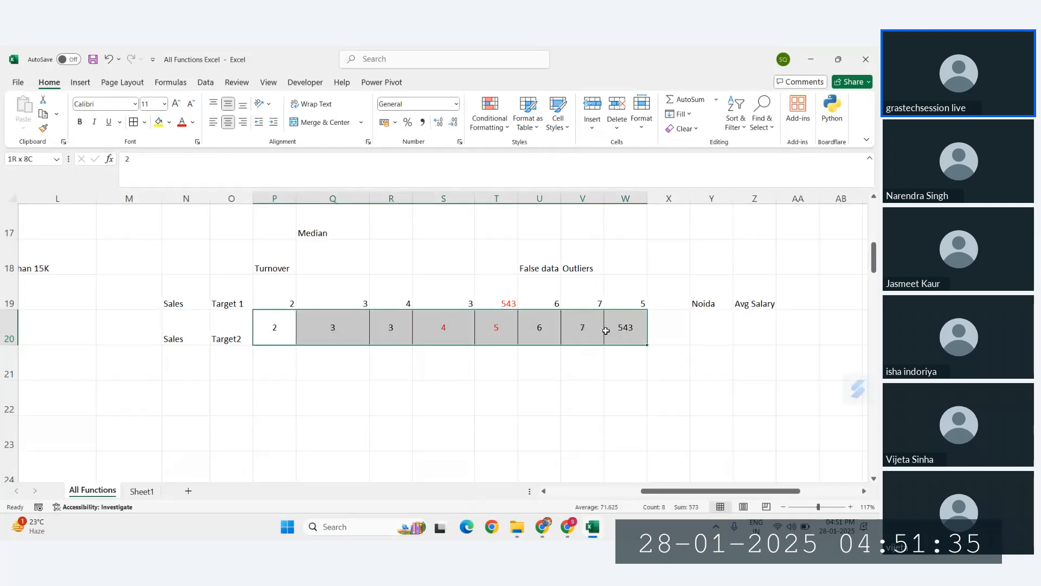
{"action": "left_click", "coordinate": [501, 406]}
{"action": "left_click_drag", "start_coordinate": [451, 339], "coordinate": [490, 338]}
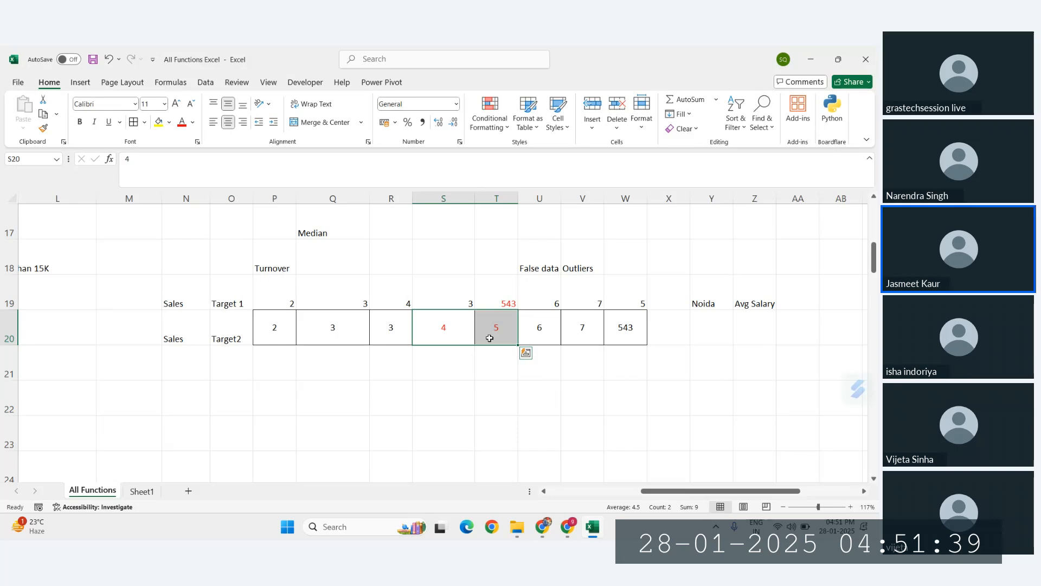
{"action": "left_click", "coordinate": [396, 329]}
{"action": "left_click_drag", "start_coordinate": [357, 327], "coordinate": [279, 325]}
{"action": "left_click_drag", "start_coordinate": [542, 330], "coordinate": [638, 335]}
{"action": "left_click_drag", "start_coordinate": [442, 330], "coordinate": [504, 327]}
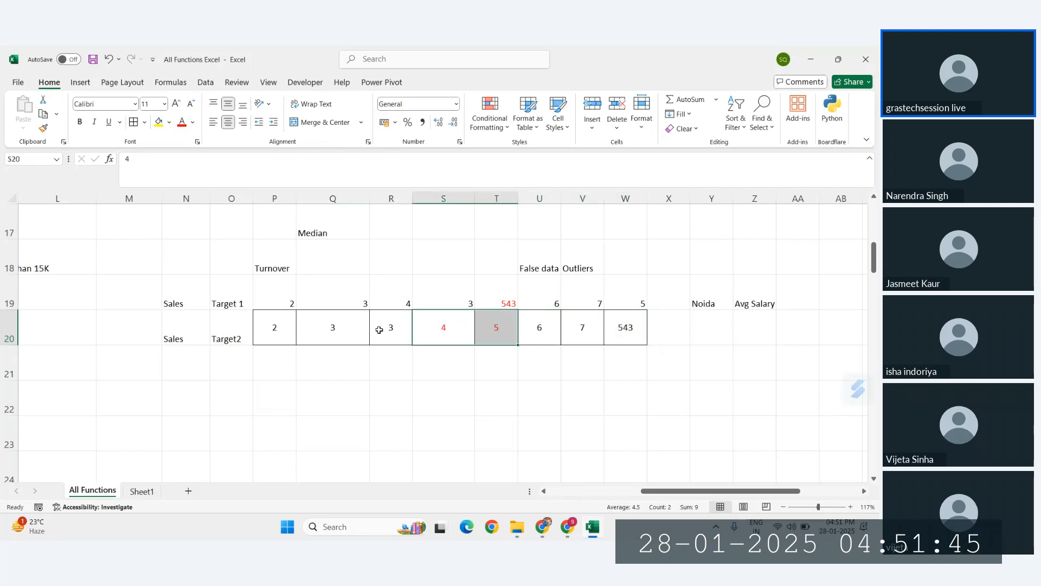
{"action": "left_click_drag", "start_coordinate": [379, 330], "coordinate": [288, 328]}
{"action": "left_click_drag", "start_coordinate": [539, 330], "coordinate": [624, 334]}
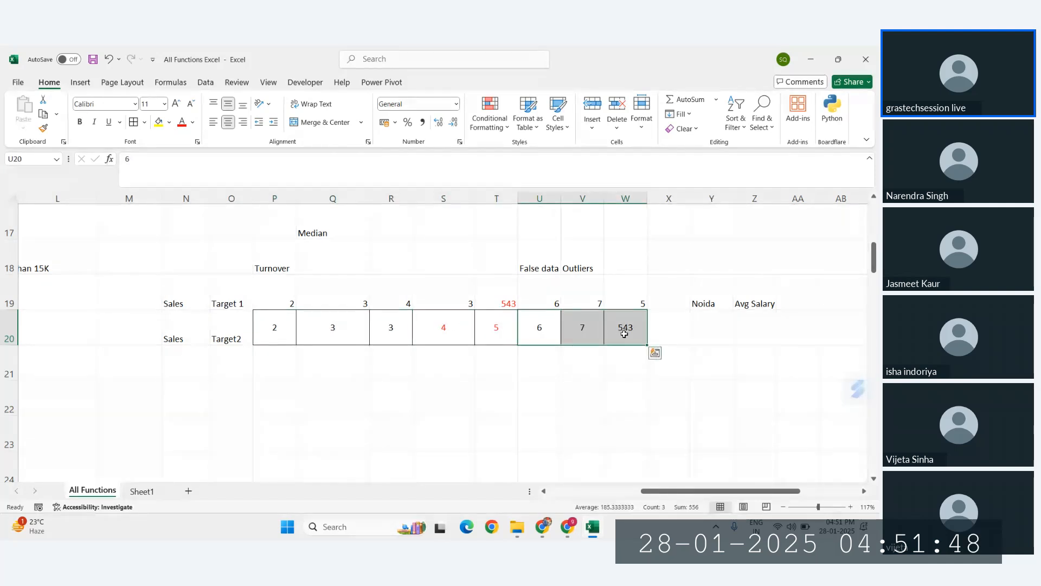
{"action": "left_click", "coordinate": [595, 377]}
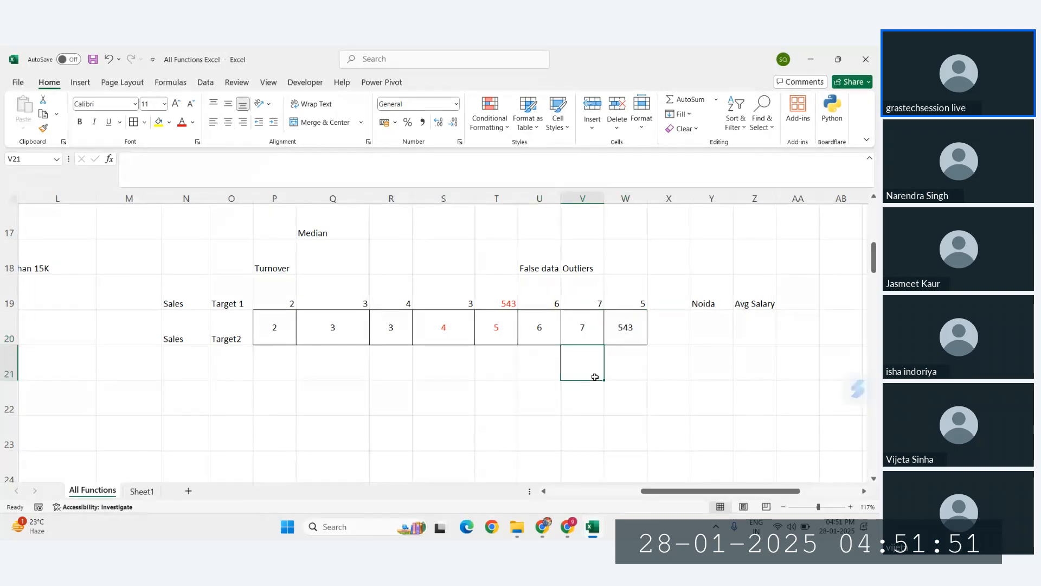
{"action": "left_click", "coordinate": [443, 327]}
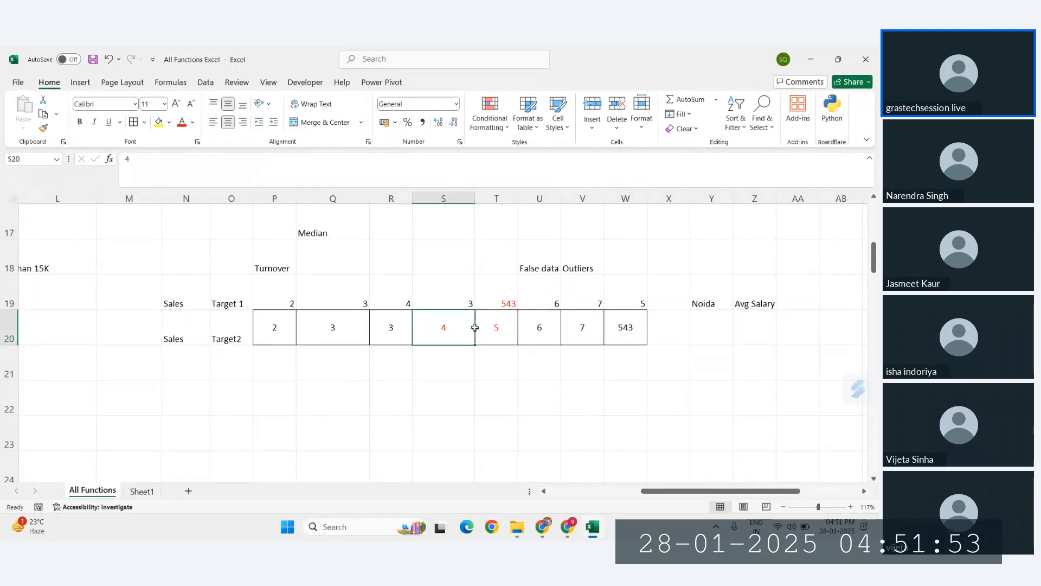
{"action": "left_click", "coordinate": [504, 332]}
- Enter the label "Median" in Y21 beneath the Noida example
{"action": "left_click", "coordinate": [703, 365]}
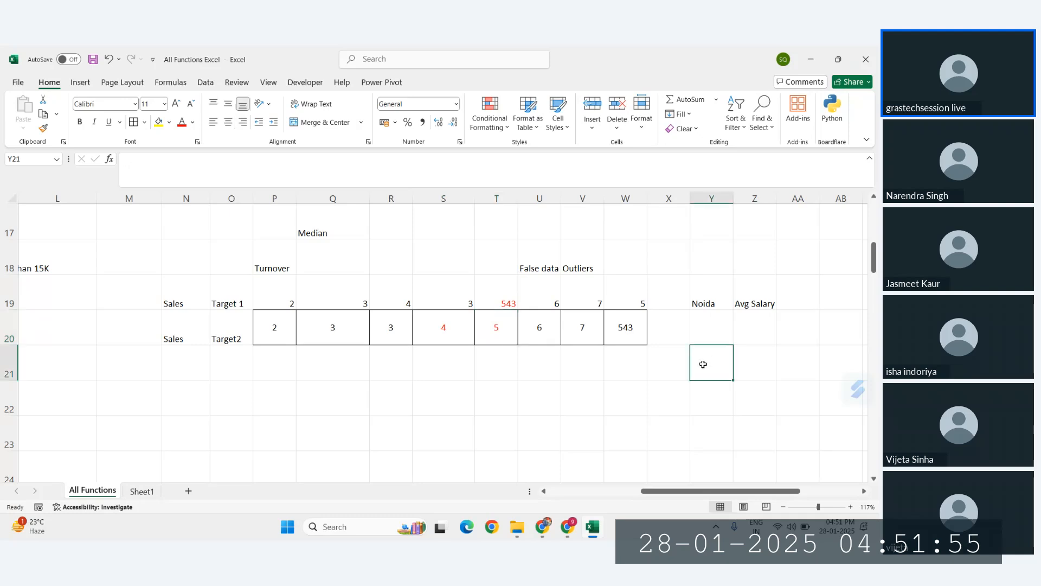
{"action": "type", "text": "Median"}
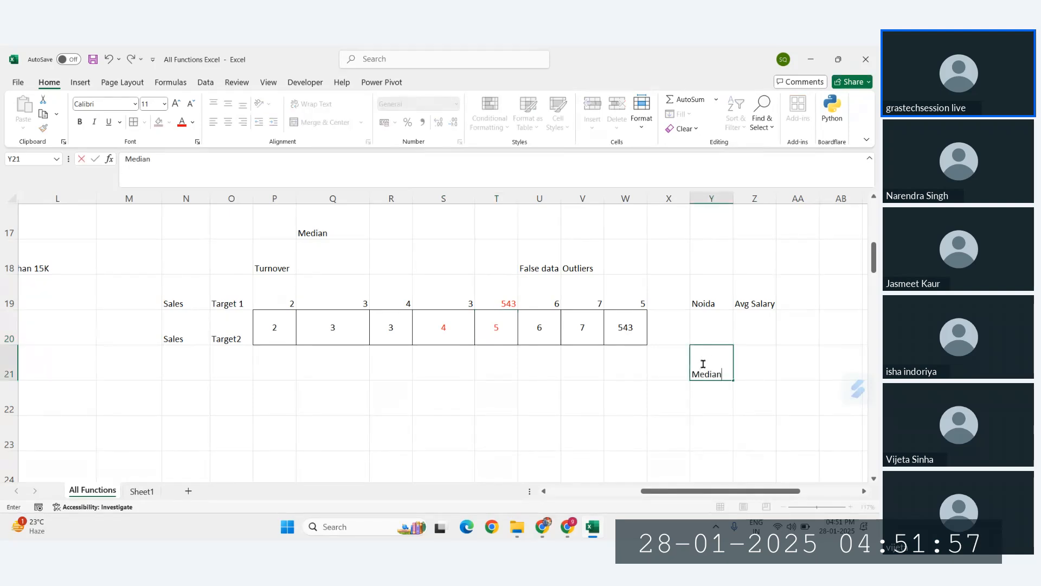
{"action": "key", "text": "Tab"}
{"action": "key", "text": "Down"}
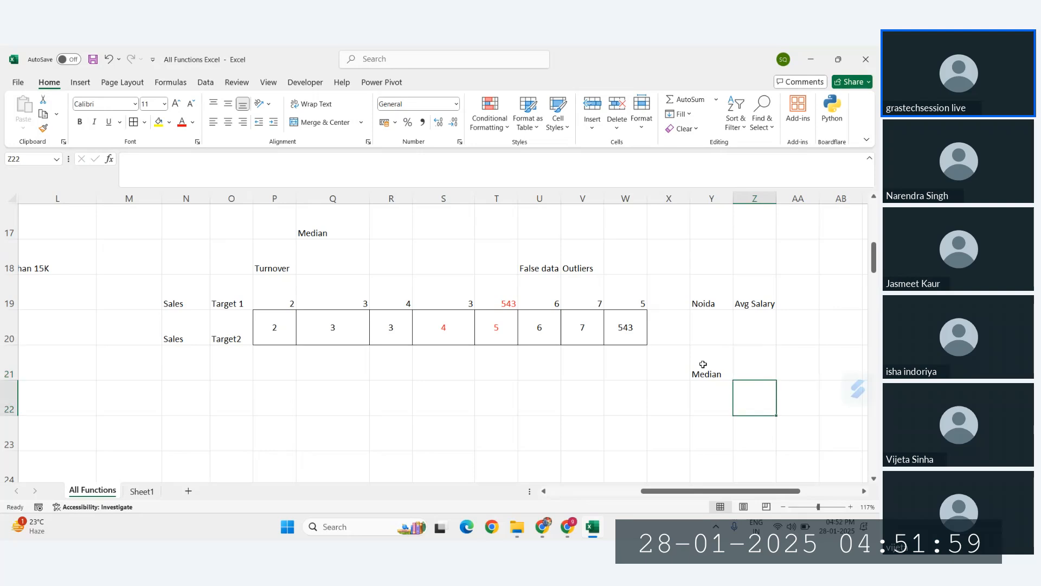
- Check the average of the middle pair S20:T20 and enter the note "single data" in Y22 under the Median label
{"action": "left_click_drag", "start_coordinate": [421, 324], "coordinate": [496, 330]}
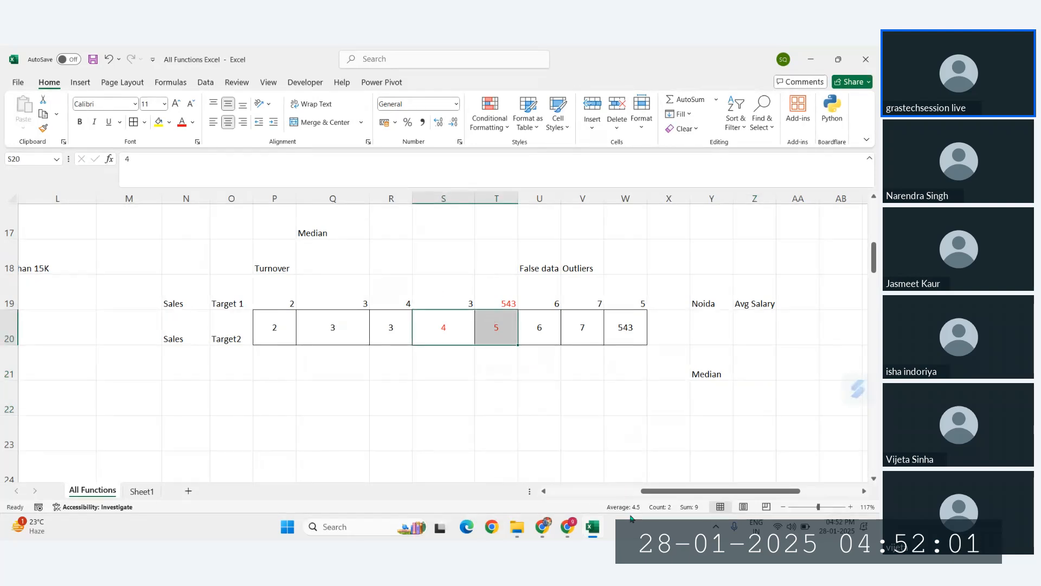
{"action": "left_click", "coordinate": [716, 397]}
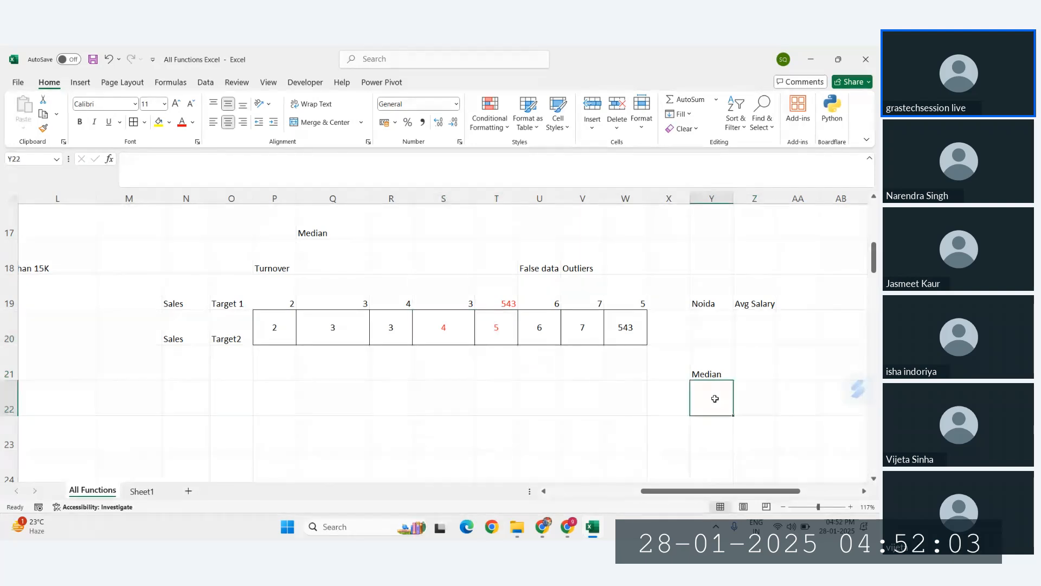
{"action": "type", "text": "single "}
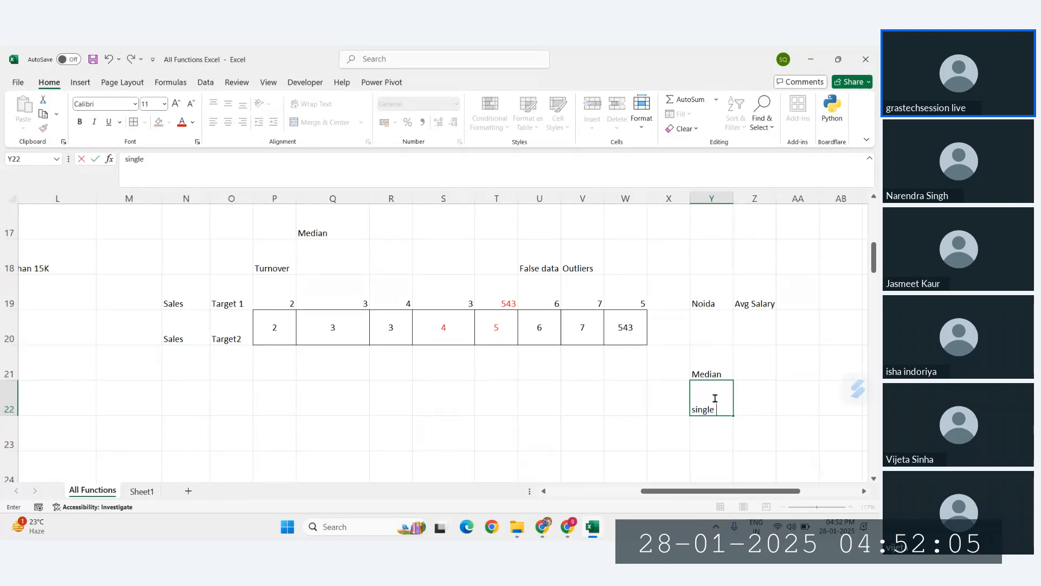
{"action": "type", "text": "data"}
{"action": "key", "text": "Return"}
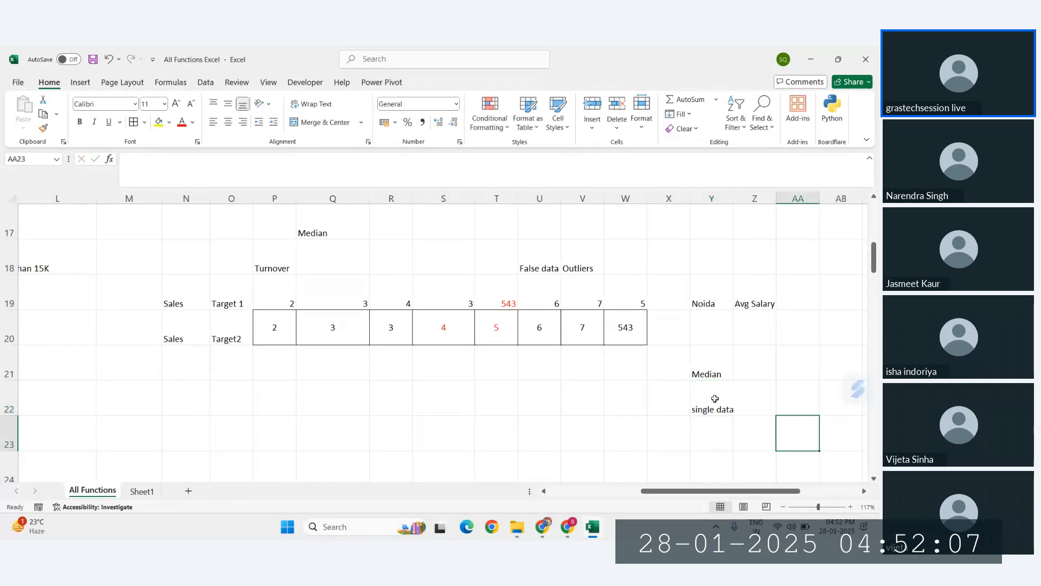
- Enter the note "dual data" in Y23 below "single data" and "mean/average" beside it in Z23
{"action": "type", "text": "dual data"}
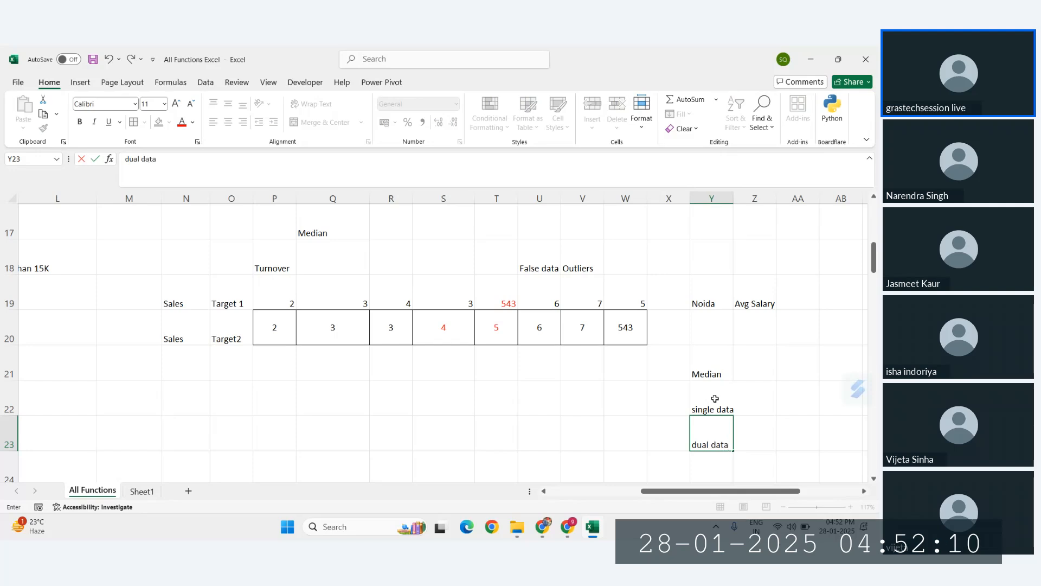
{"action": "key", "text": "Tab"}
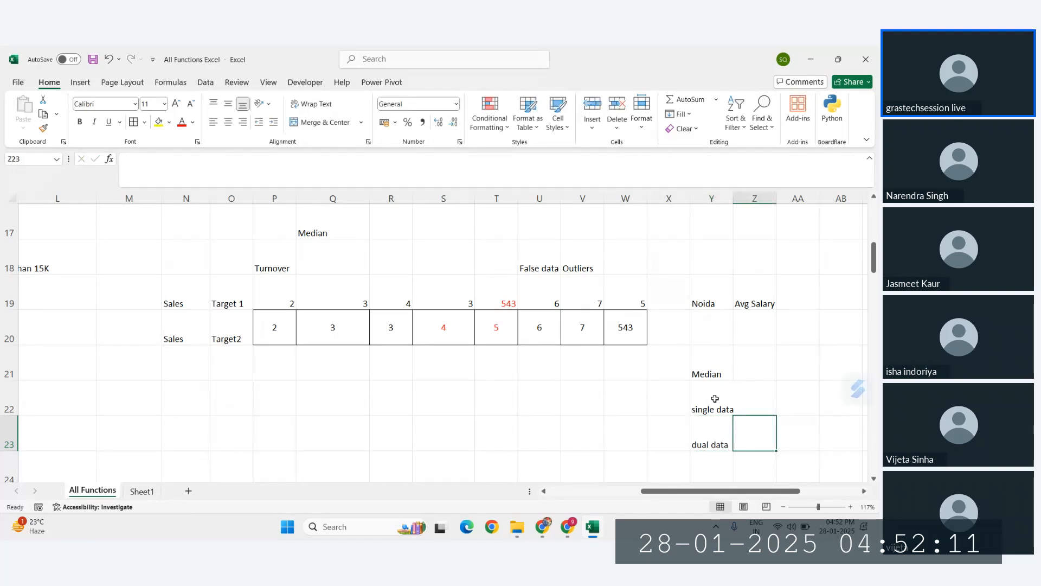
{"action": "type", "text": "mean"}
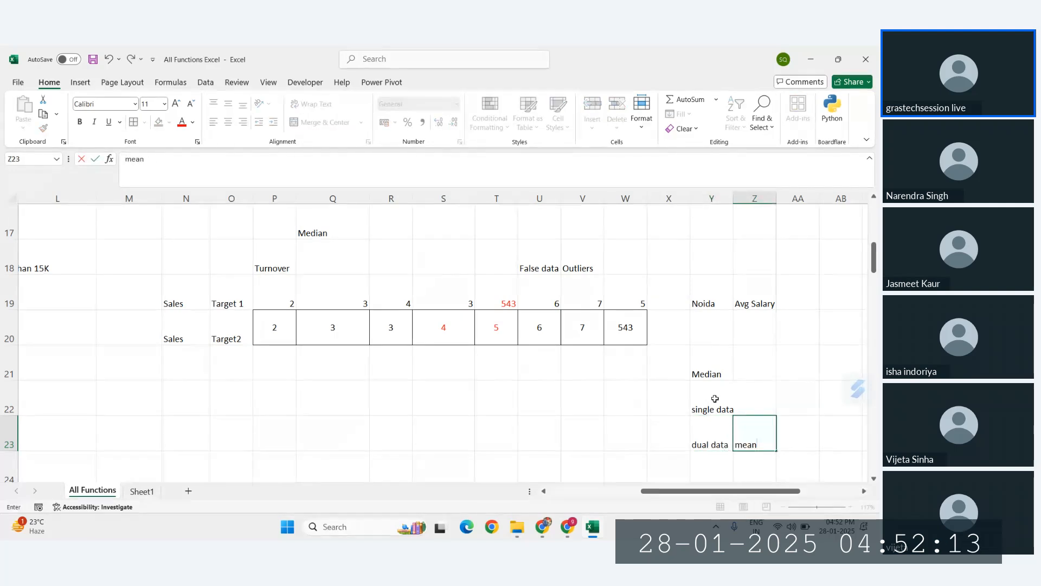
{"action": "type", "text": "/average"}
{"action": "key", "text": "Return"}
{"action": "left_click", "coordinate": [779, 400]}
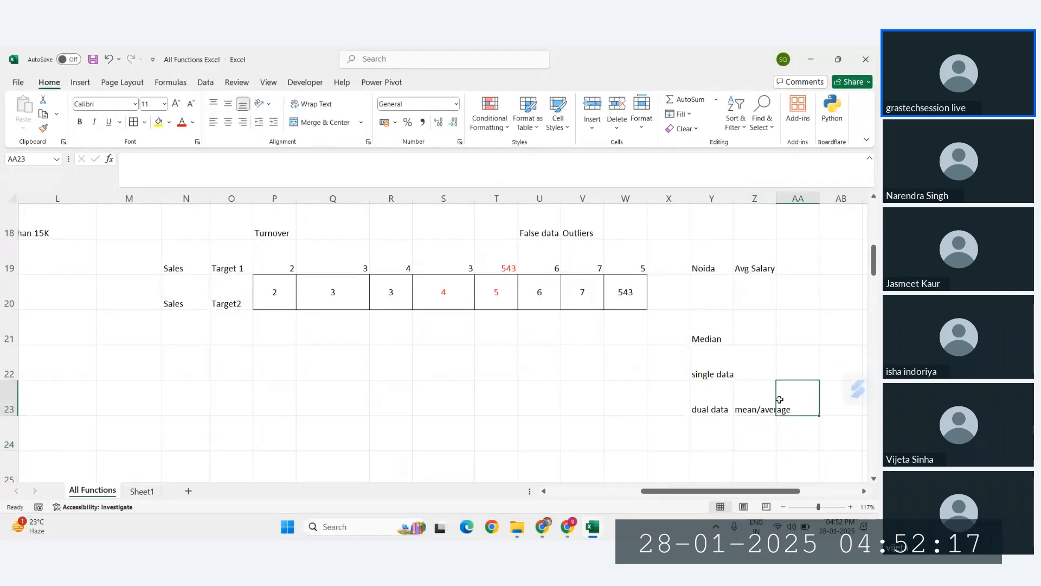
- Check the average of the two red middle values S20:T20 in the Target2 row
{"action": "left_click_drag", "start_coordinate": [438, 294], "coordinate": [495, 299]}
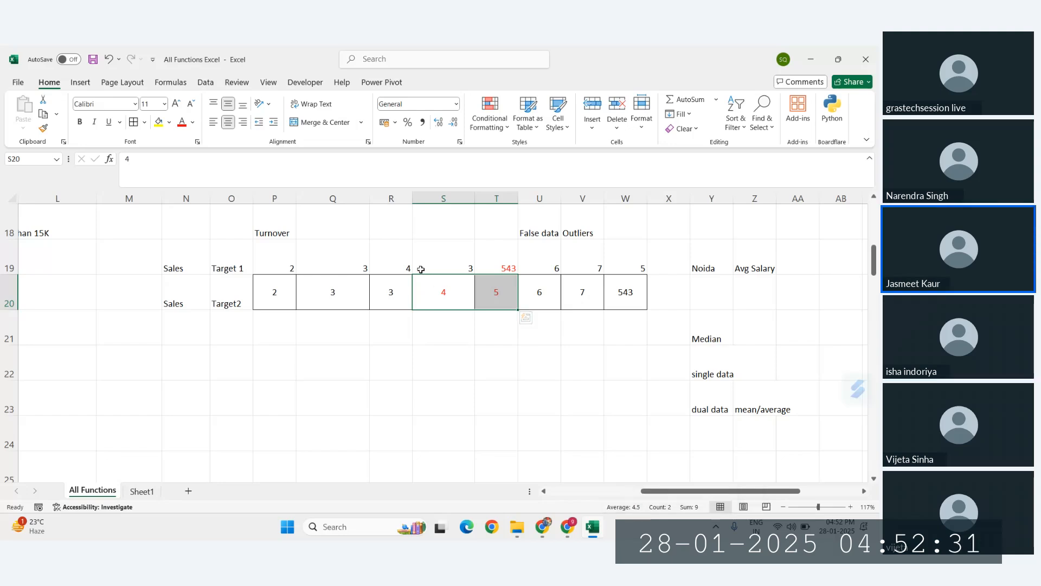
{"action": "left_click", "coordinate": [430, 286]}
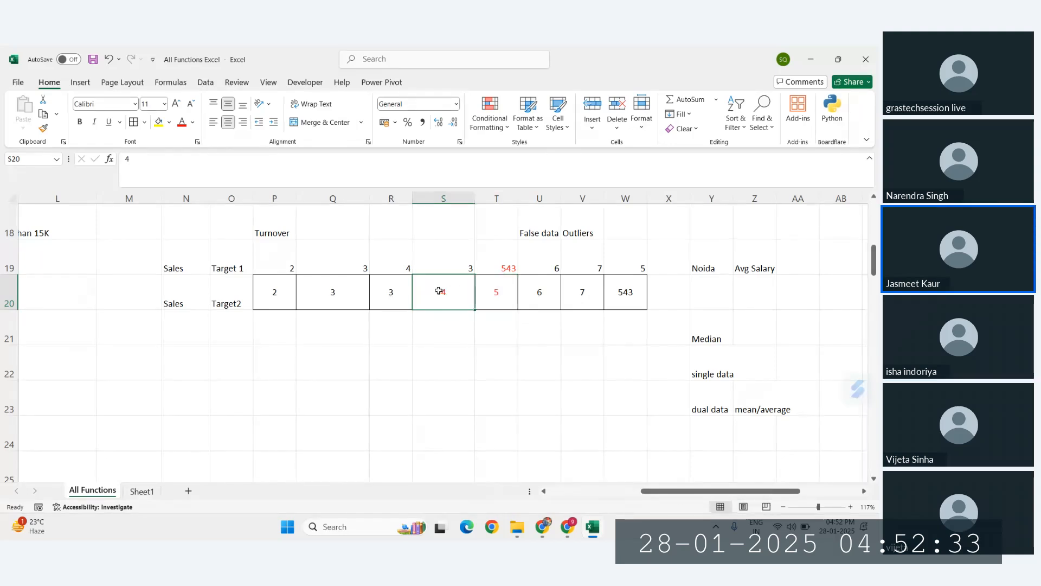
{"action": "left_click_drag", "start_coordinate": [439, 291], "coordinate": [488, 291]}
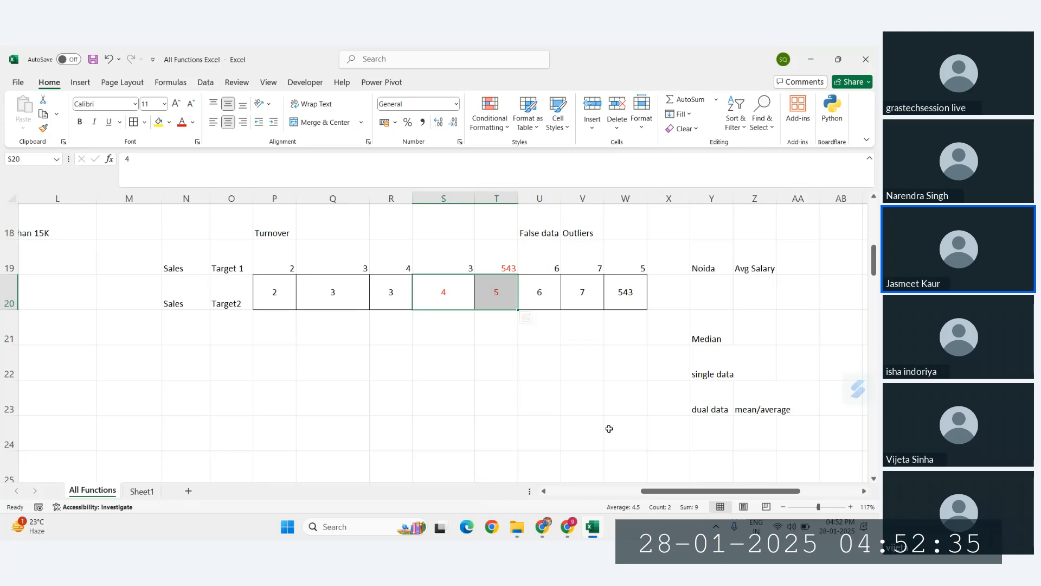
{"action": "left_click", "coordinate": [427, 297]}
{"action": "left_click_drag", "start_coordinate": [427, 297], "coordinate": [496, 295]}
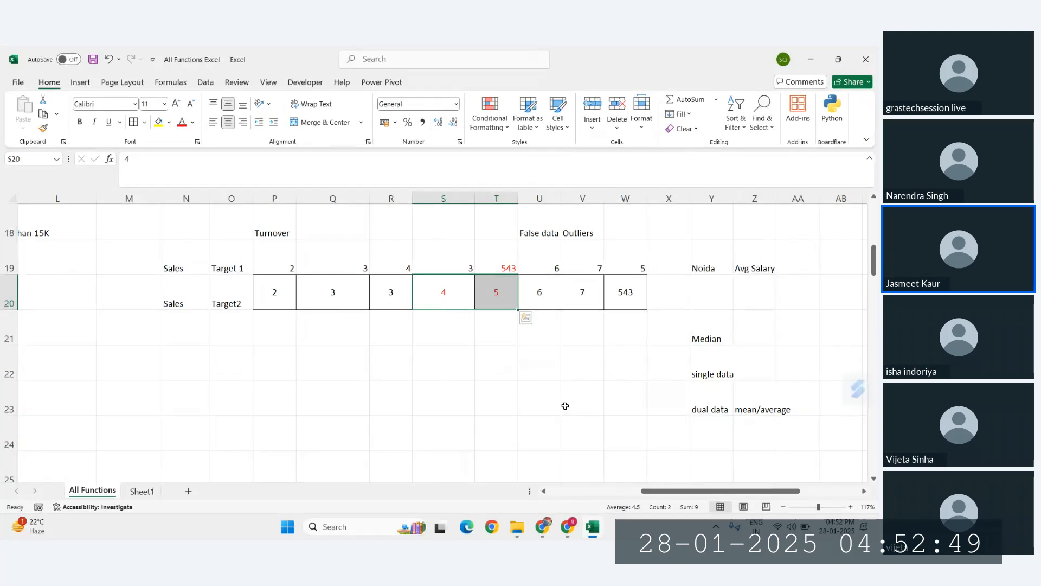
{"action": "left_click", "coordinate": [528, 366]}
{"action": "left_click_drag", "start_coordinate": [443, 301], "coordinate": [495, 293]}
{"action": "left_click", "coordinate": [432, 287]}
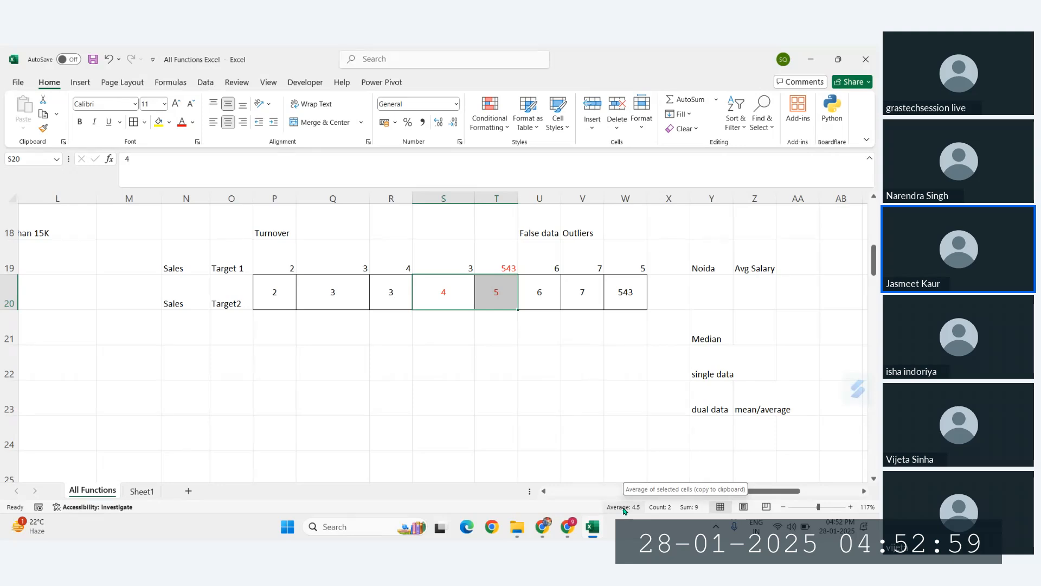
{"action": "left_click", "coordinate": [437, 285]}
{"action": "left_click_drag", "start_coordinate": [471, 286], "coordinate": [491, 287]}
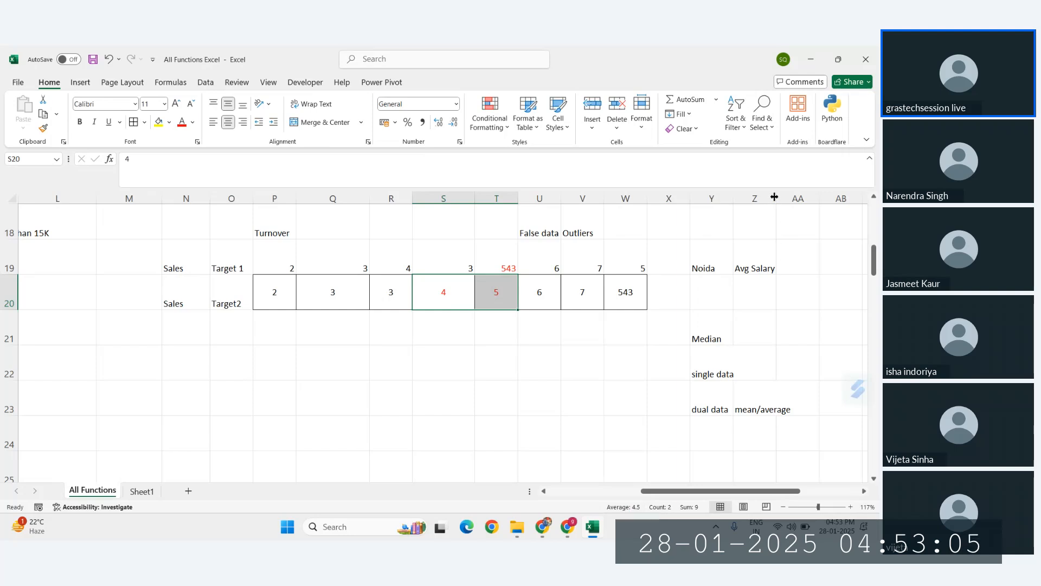
- Widen column Z to fit its text and enter 4.5 in AA23 beside the mean/average note
{"action": "left_click_drag", "start_coordinate": [775, 197], "coordinate": [795, 198]}
{"action": "left_click", "coordinate": [808, 409]}
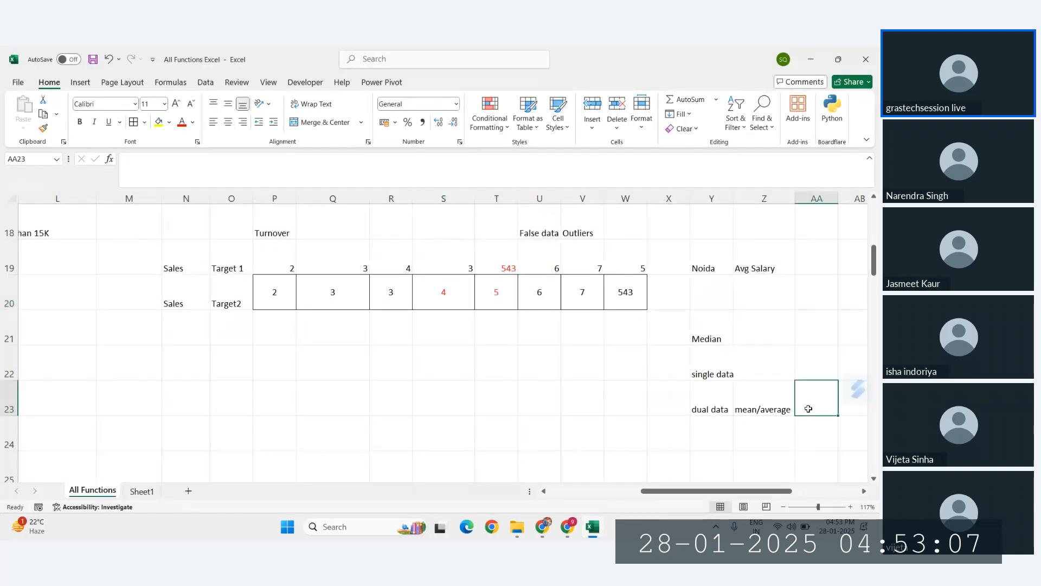
{"action": "type", "text": "4.5"}
{"action": "key", "text": "Return"}
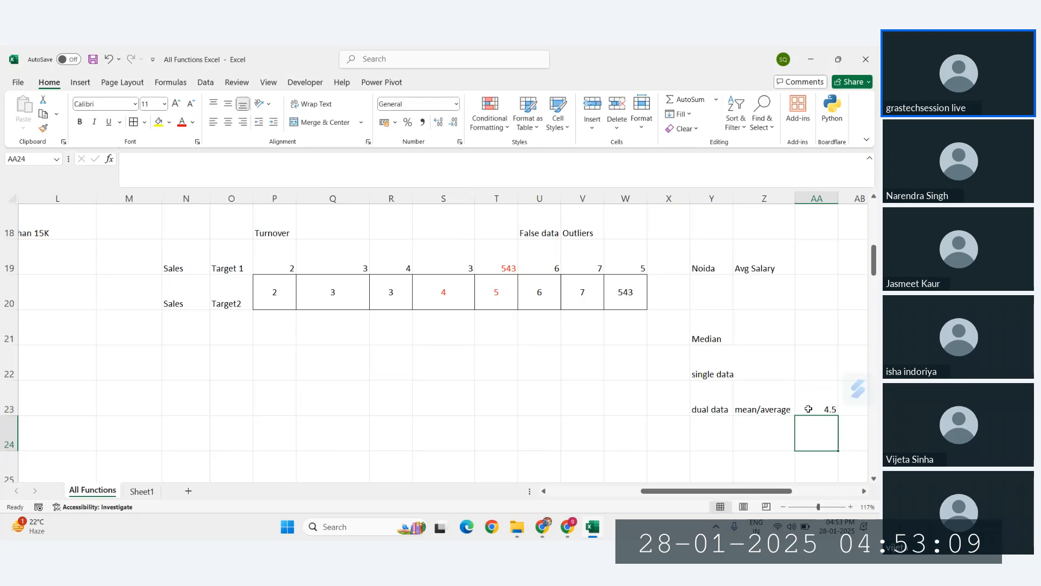
{"action": "left_click", "coordinate": [809, 409]}
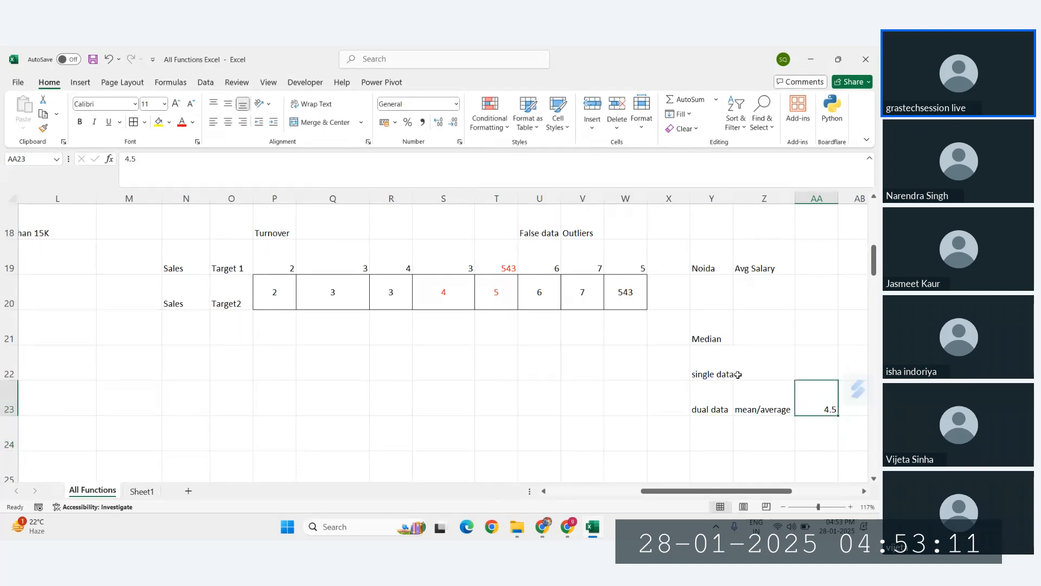
- Enter "71 cr" in Y20 under Noida and "4.5 cr" in Z20 under Avg Salary
{"action": "scroll", "coordinate": [735, 372], "scroll_direction": "right", "scroll_amount": 2}
{"action": "left_click", "coordinate": [629, 278]}
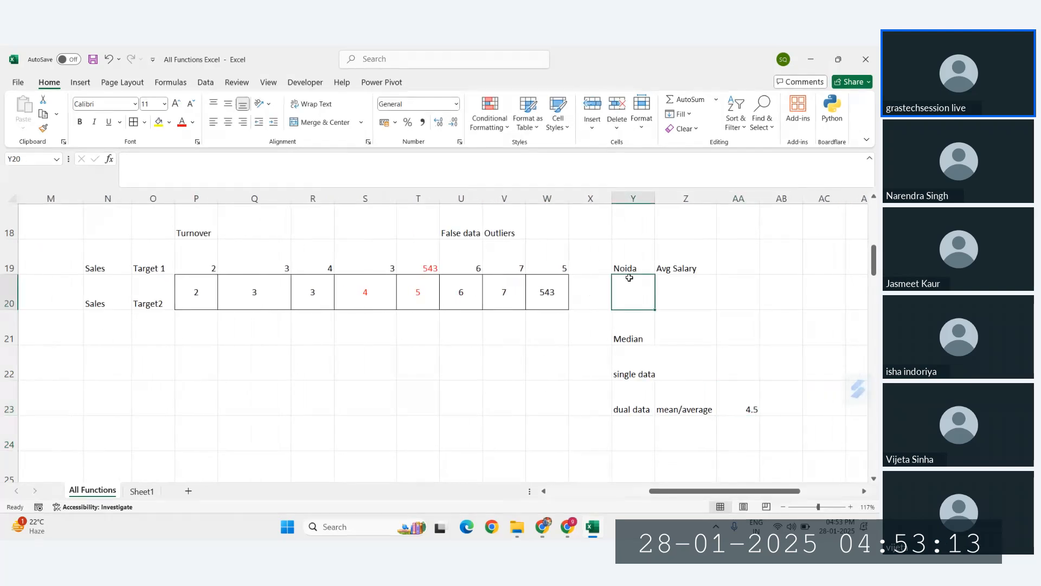
{"action": "type", "text": "71 cr"}
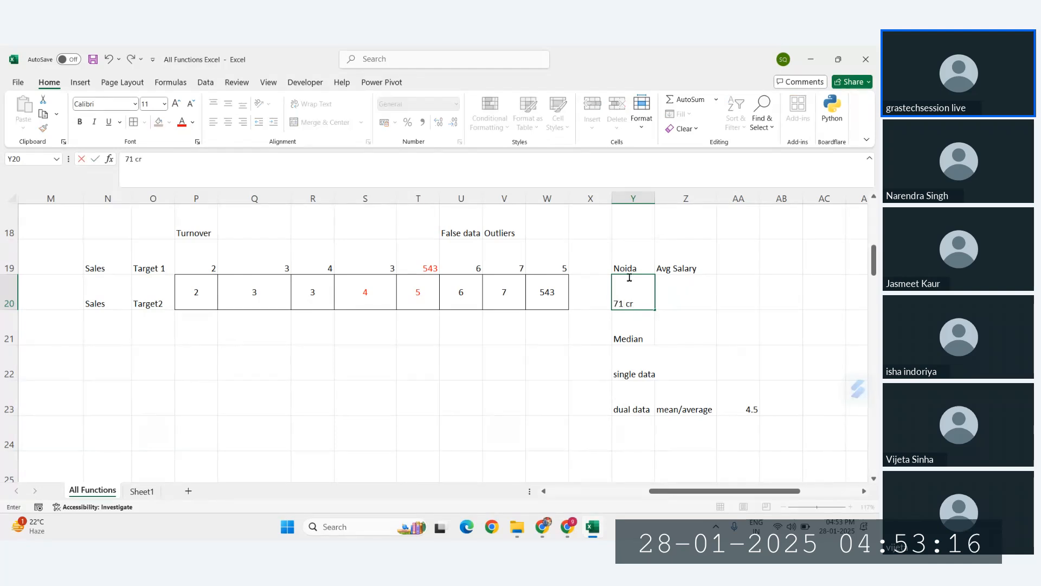
{"action": "key", "text": "Return"}
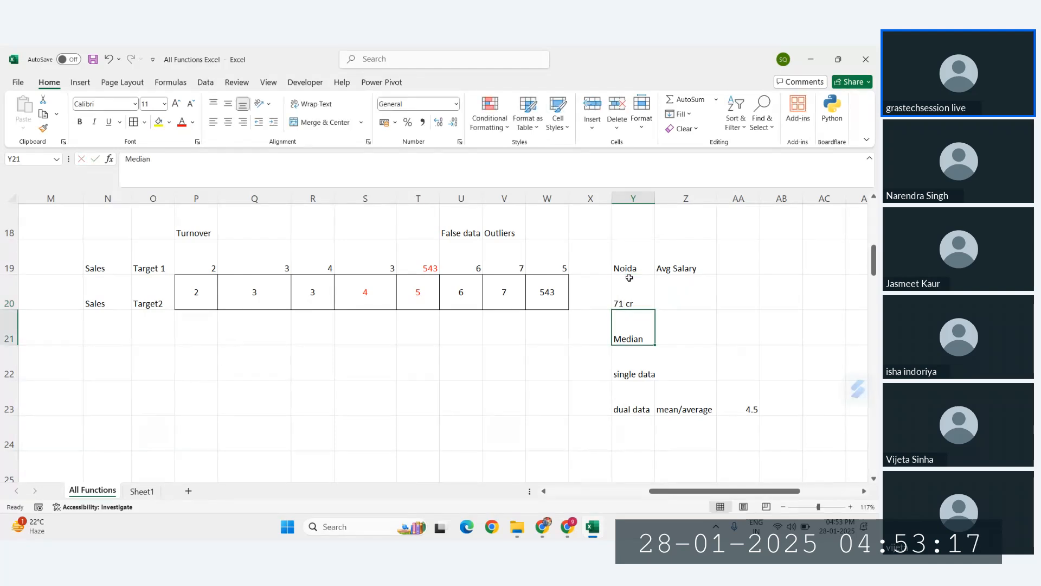
{"action": "left_click", "coordinate": [676, 297]}
{"action": "type", "text": "4.5 cr"}
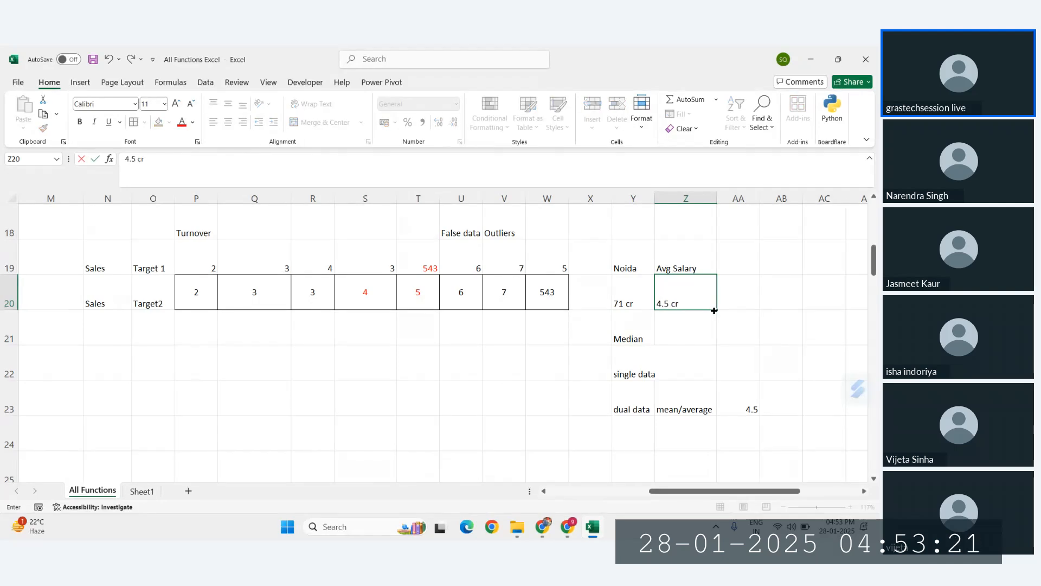
{"action": "key", "text": "Return"}
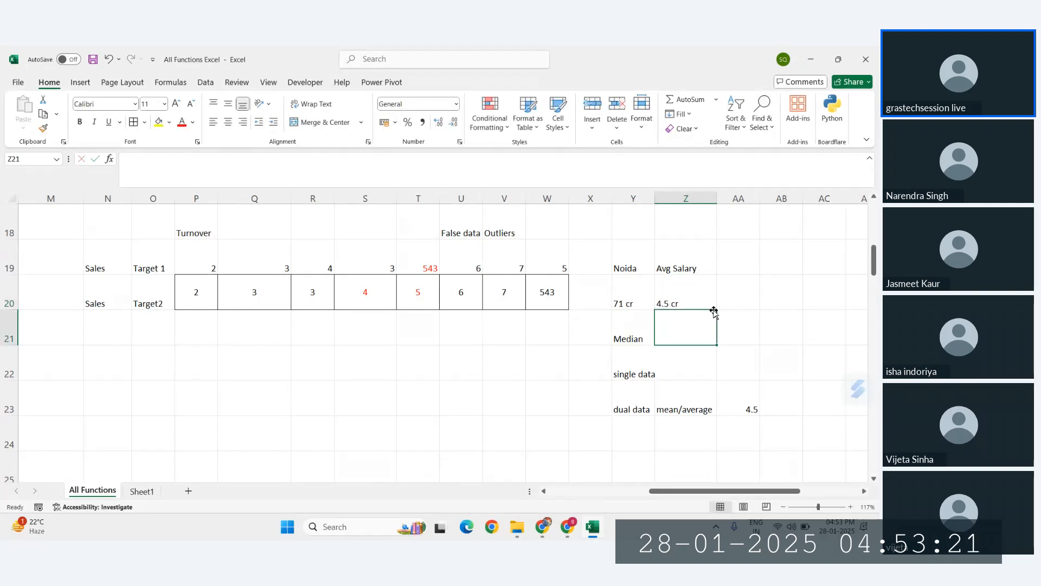
- Compare the figure in Y20 with the Target2 turnover values in P20:W20
{"action": "left_click", "coordinate": [630, 293]}
{"action": "left_click_drag", "start_coordinate": [189, 274], "coordinate": [537, 279]}
{"action": "left_click", "coordinate": [527, 369]}
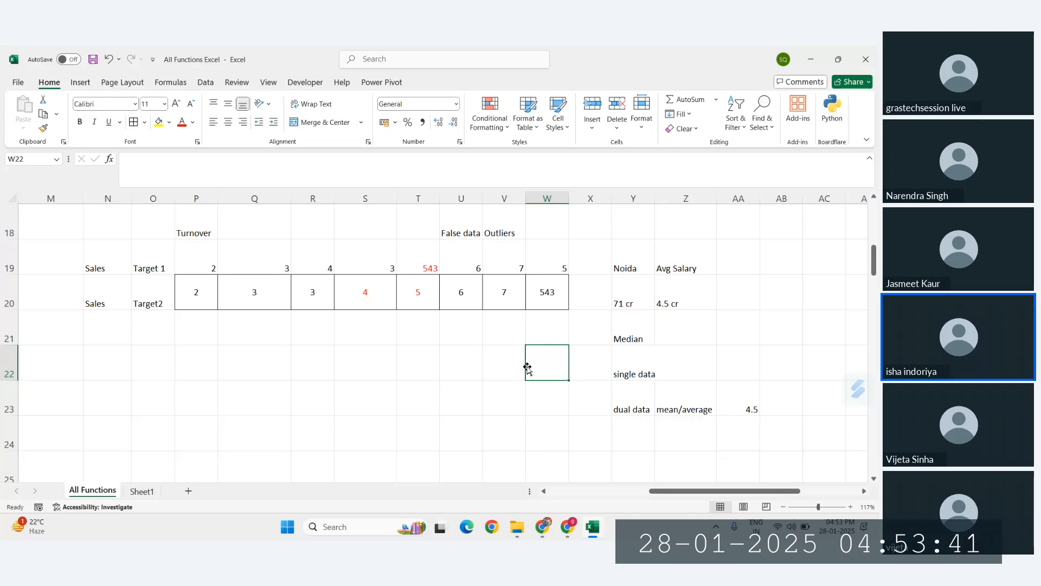
- Switch to the Zoho Meeting window in Chrome to view the participants, and return to the Excel workbook
{"action": "mouse_move", "coordinate": [569, 537]}
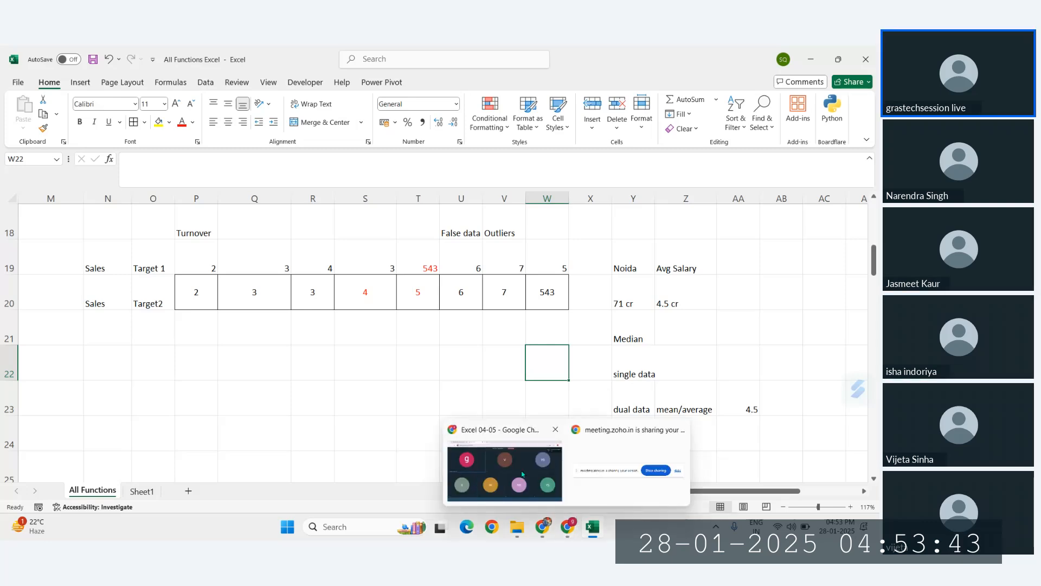
{"action": "left_click", "coordinate": [510, 467]}
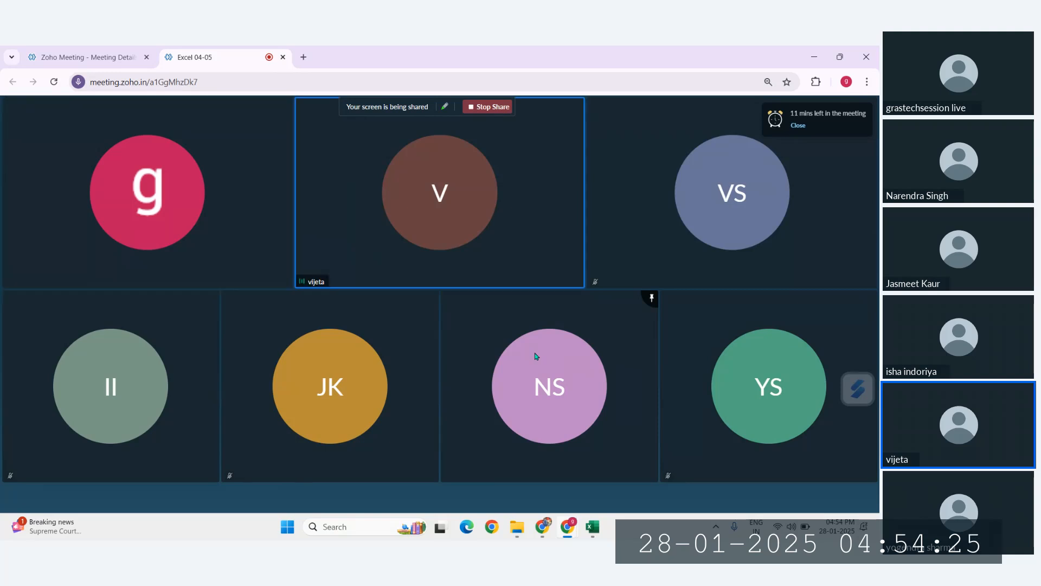
{"action": "left_click", "coordinate": [593, 526]}
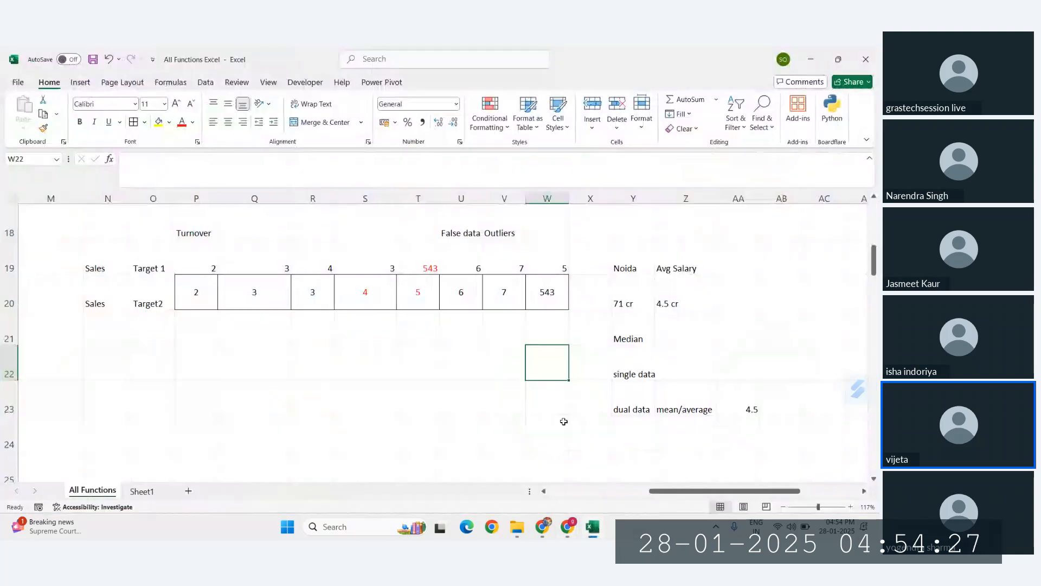
- Examine the outlier in T19, the "False data" label in U18, the sorted values P20:U20 and the Median label in Y21
{"action": "left_click", "coordinate": [432, 268]}
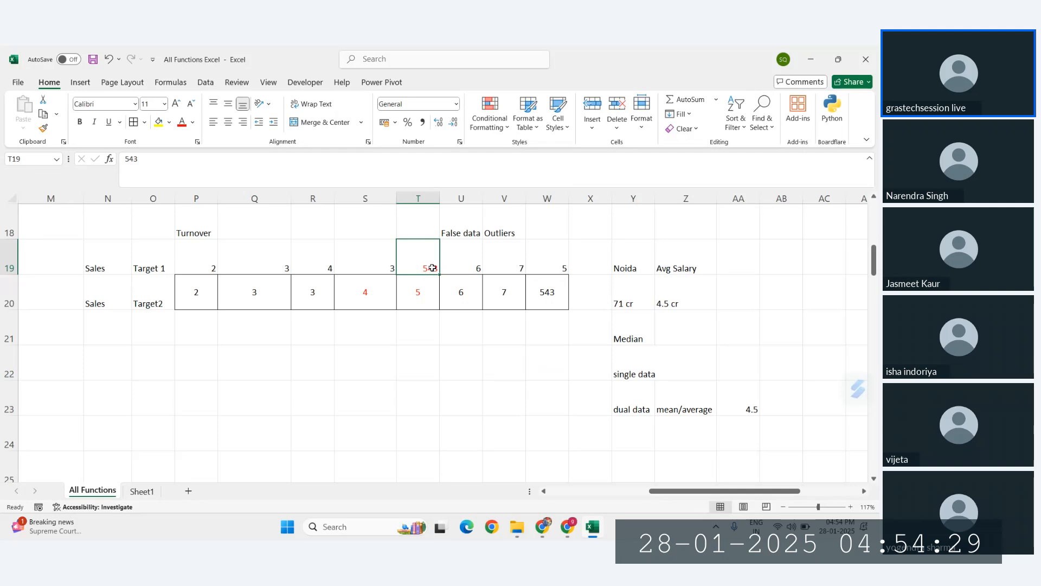
{"action": "left_click", "coordinate": [467, 232]}
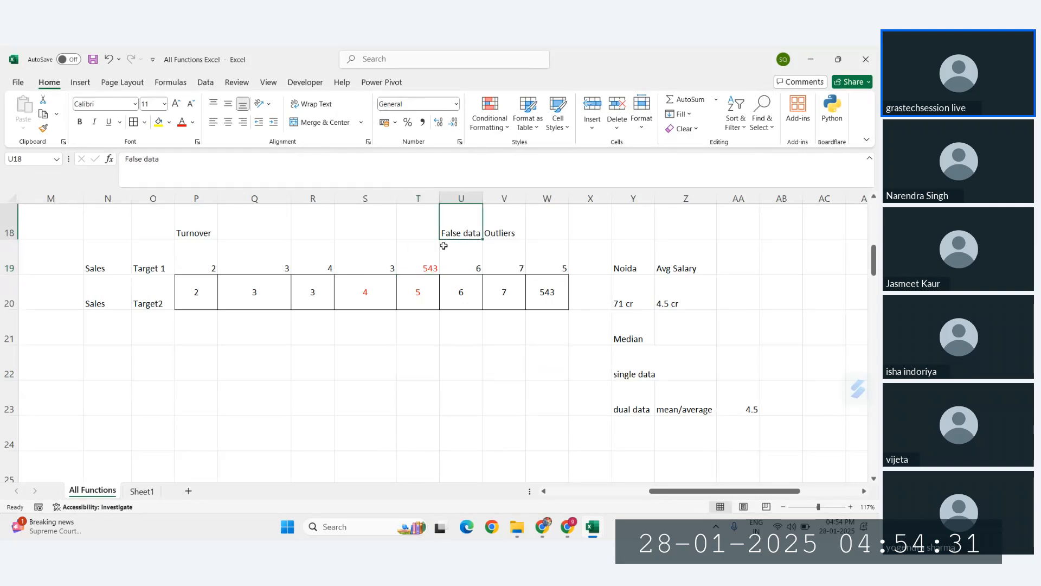
{"action": "left_click", "coordinate": [432, 256]}
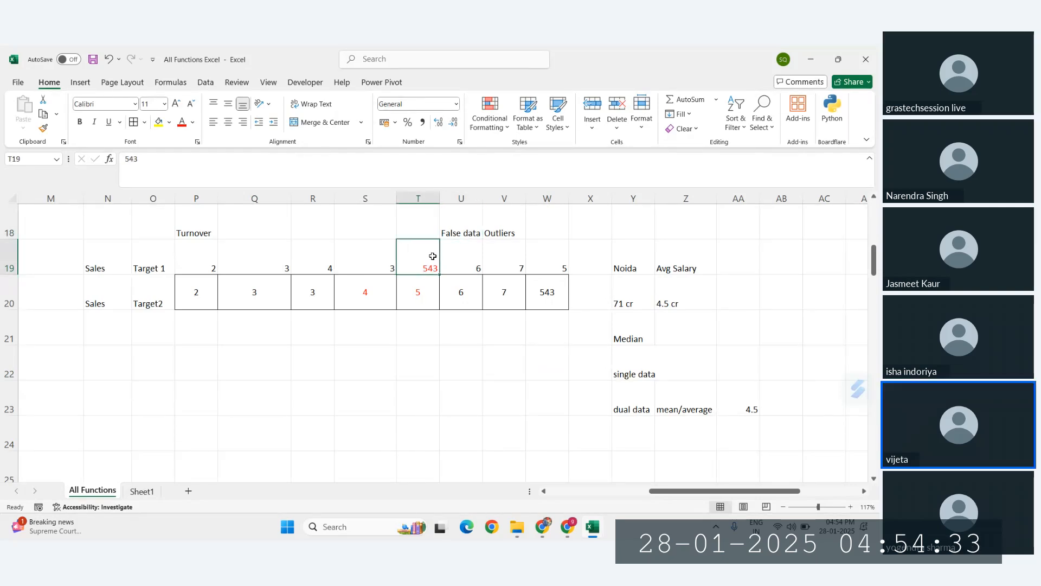
{"action": "left_click_drag", "start_coordinate": [206, 286], "coordinate": [458, 294]}
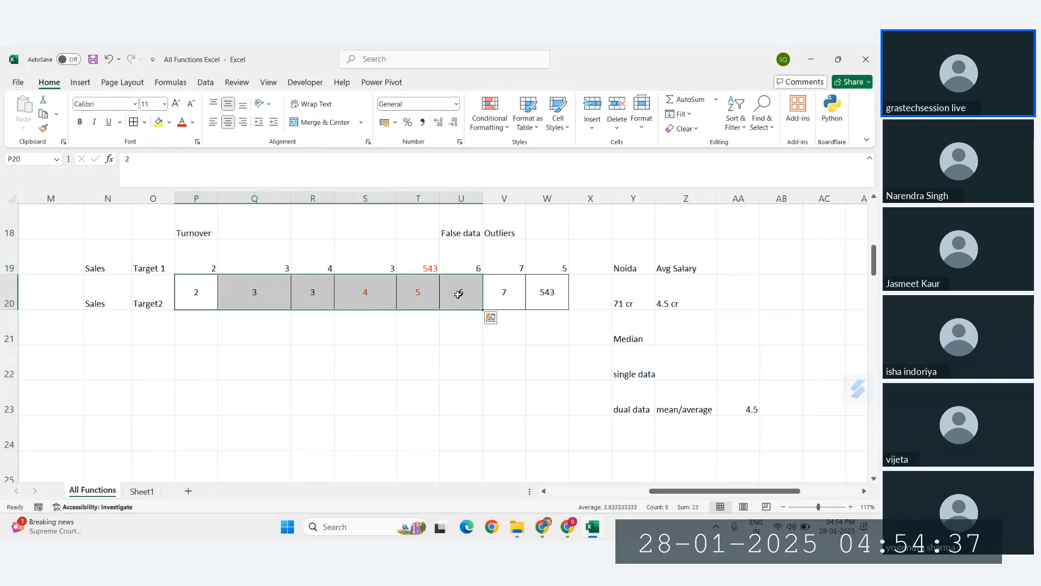
{"action": "left_click", "coordinate": [617, 338]}
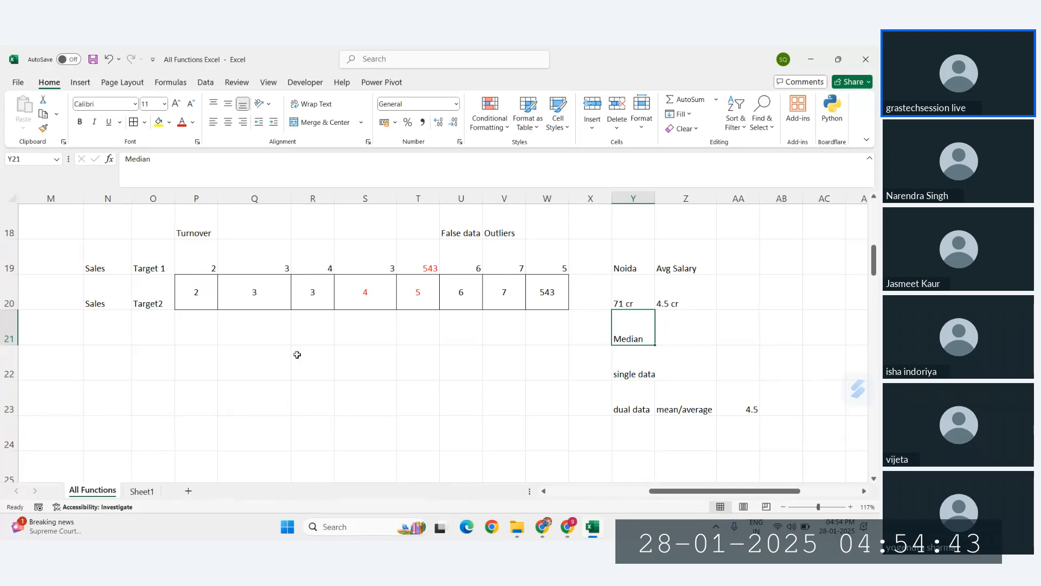
- Locate the MODE example in F20 of the function reference list
{"action": "scroll", "coordinate": [297, 355], "scroll_direction": "left", "scroll_amount": 5}
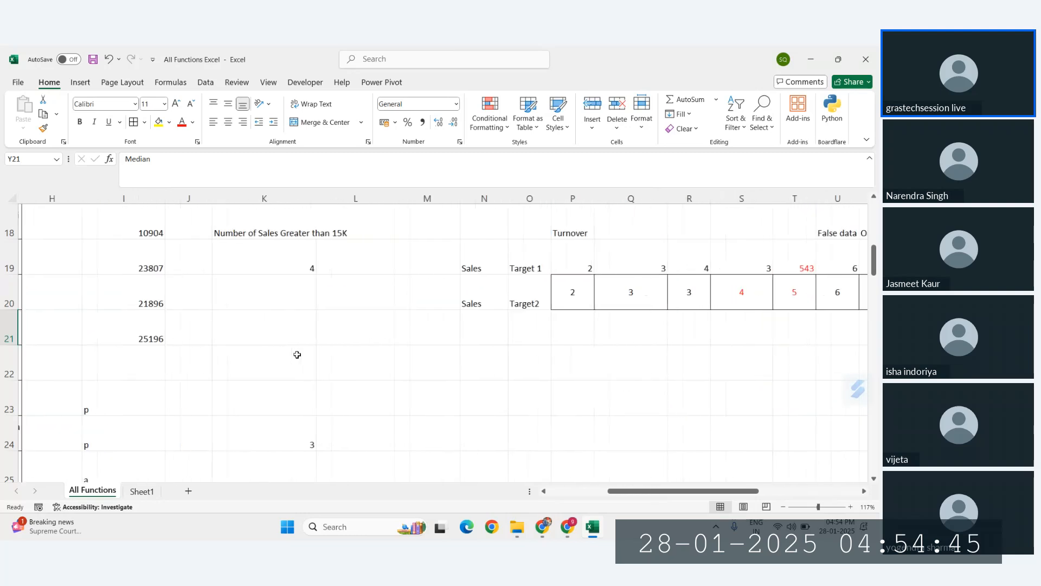
{"action": "scroll", "coordinate": [297, 354], "scroll_direction": "left", "scroll_amount": 3}
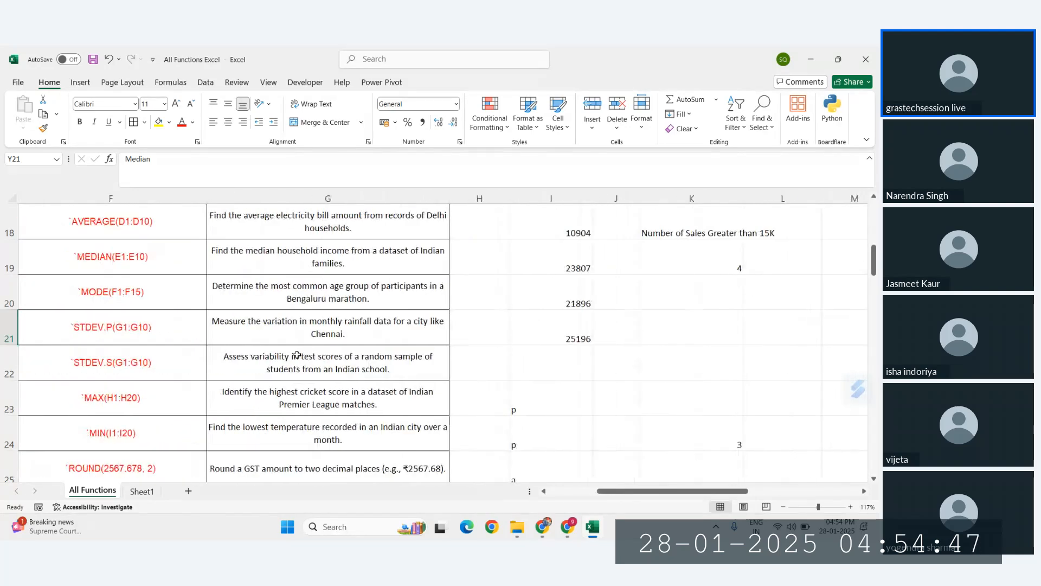
{"action": "scroll", "coordinate": [298, 354], "scroll_direction": "left", "scroll_amount": 3}
{"action": "left_click", "coordinate": [293, 293]}
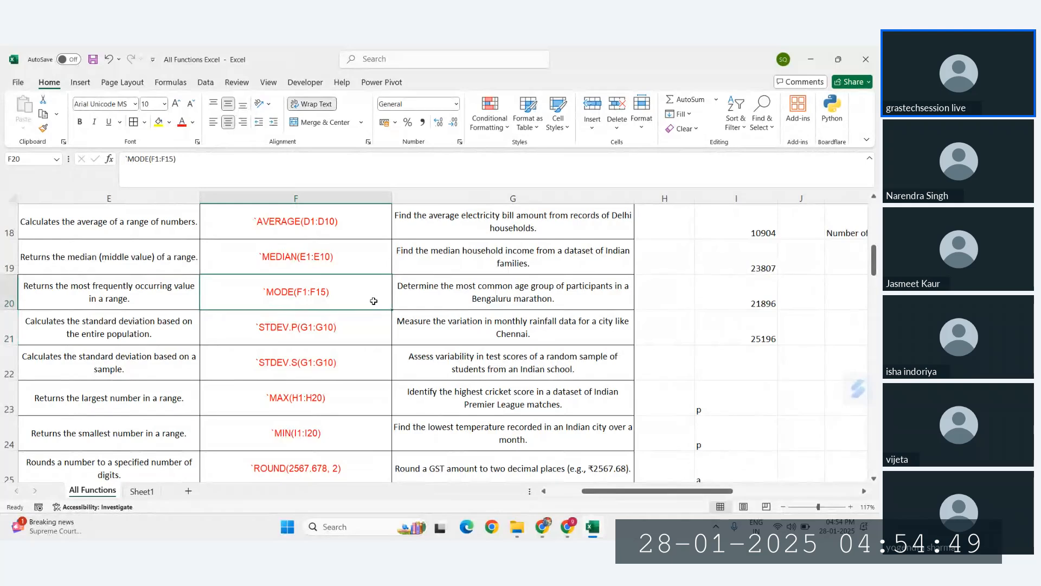
- Find the p and a entries in column I and select the range I23:I29
{"action": "scroll", "coordinate": [373, 301], "scroll_direction": "right", "scroll_amount": 3}
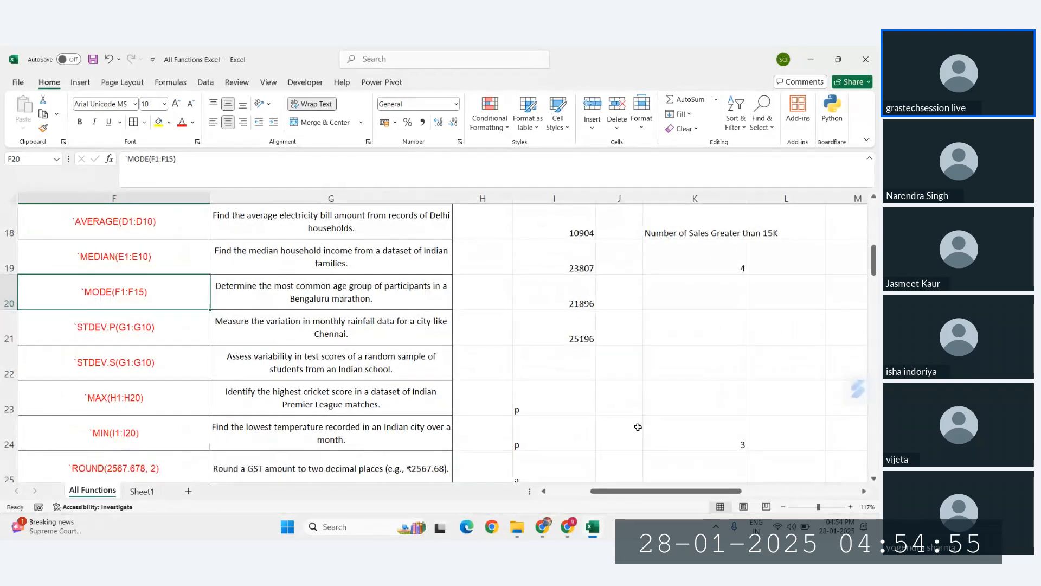
{"action": "scroll", "coordinate": [638, 427], "scroll_direction": "down", "scroll_amount": 1}
{"action": "left_click", "coordinate": [627, 358]}
{"action": "scroll", "coordinate": [628, 357], "scroll_direction": "right", "scroll_amount": 2}
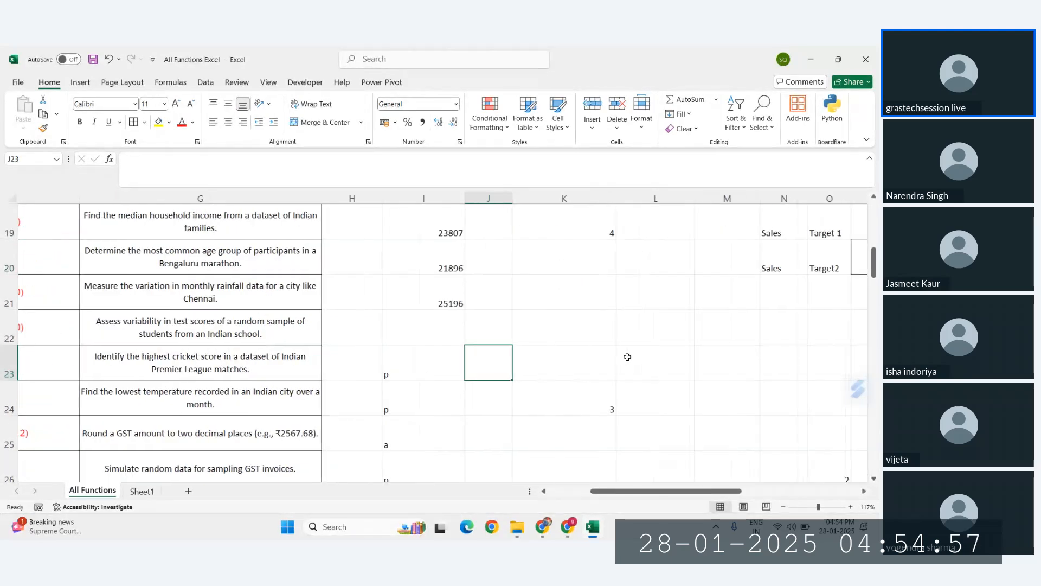
{"action": "scroll", "coordinate": [627, 357], "scroll_direction": "down", "scroll_amount": 2}
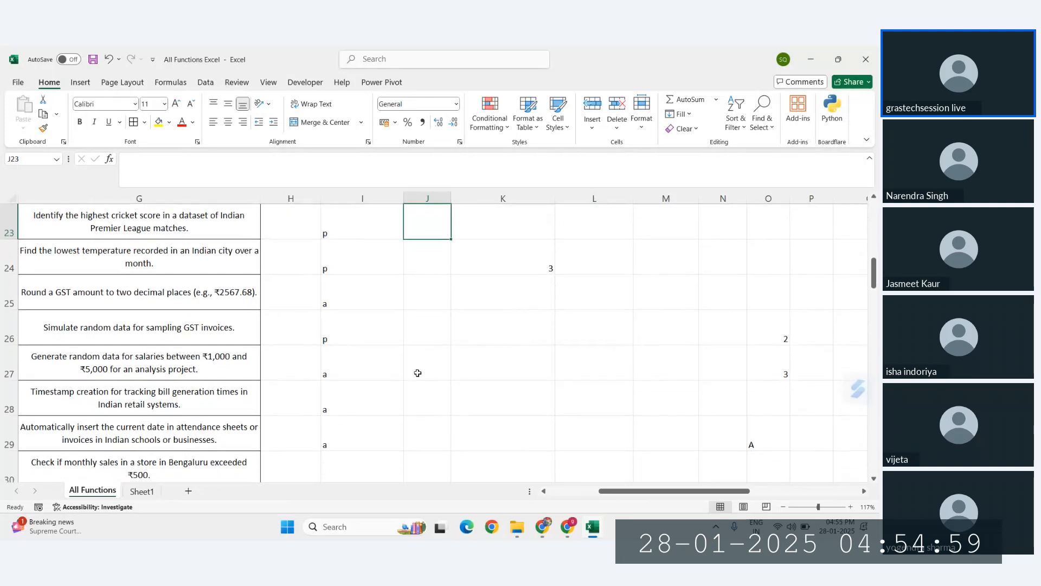
{"action": "left_click", "coordinate": [356, 308]}
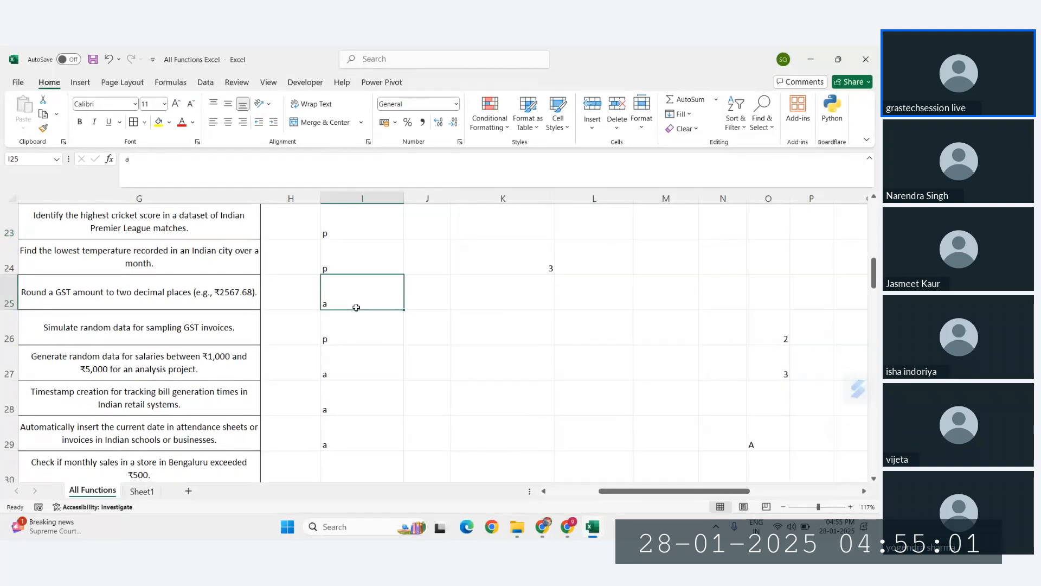
{"action": "left_click_drag", "start_coordinate": [352, 231], "coordinate": [358, 420]}
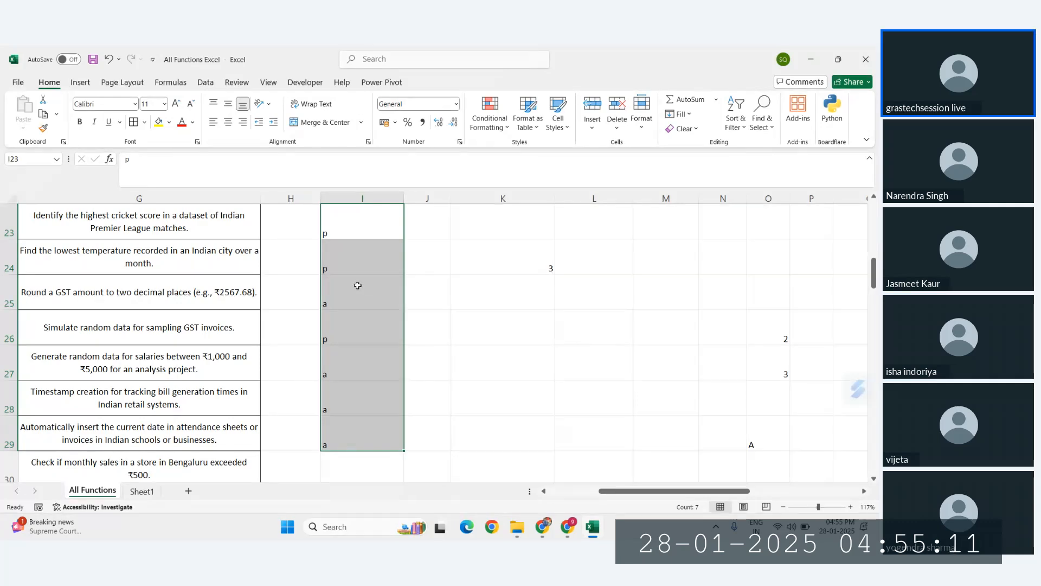
- Examine the sorted turnover values in P20:W20 and the repeated values in Q20:R20
{"action": "scroll", "coordinate": [486, 363], "scroll_direction": "up", "scroll_amount": 2}
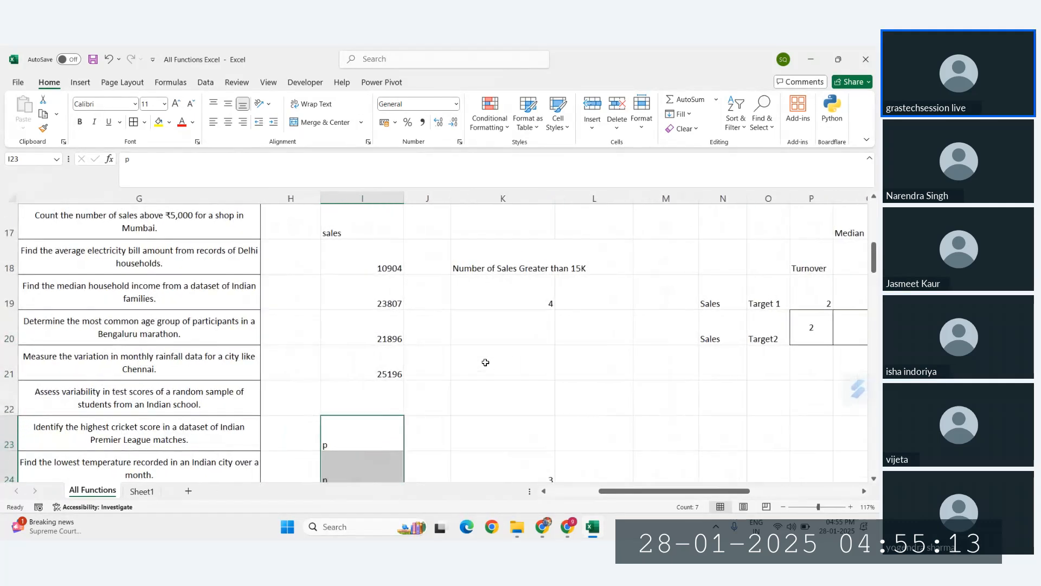
{"action": "scroll", "coordinate": [510, 355], "scroll_direction": "right", "scroll_amount": 3}
{"action": "scroll", "coordinate": [534, 350], "scroll_direction": "down", "scroll_amount": 1}
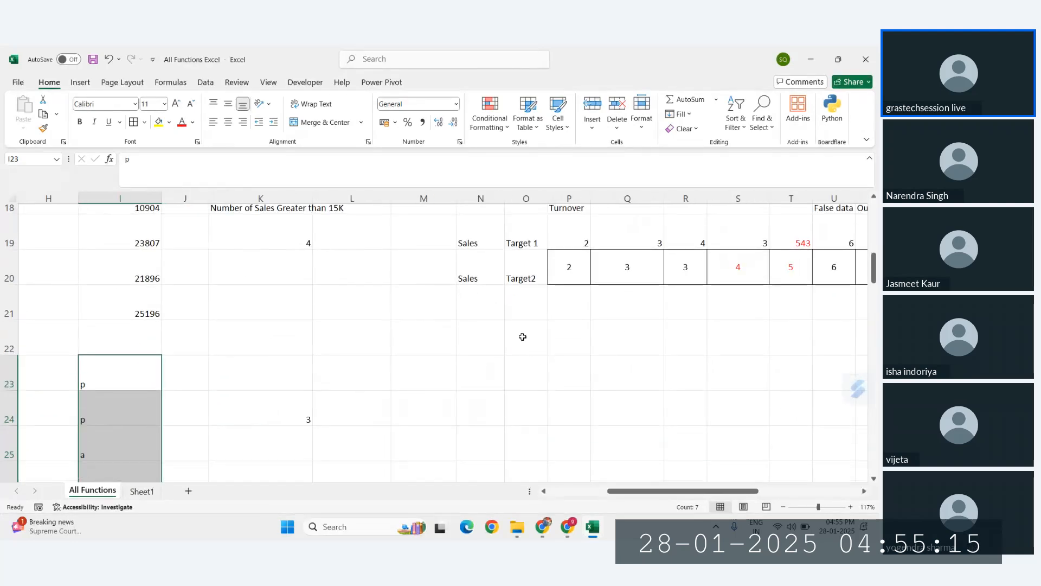
{"action": "scroll", "coordinate": [523, 337], "scroll_direction": "right", "scroll_amount": 3}
{"action": "scroll", "coordinate": [511, 323], "scroll_direction": "up", "scroll_amount": 1}
{"action": "left_click", "coordinate": [389, 286]}
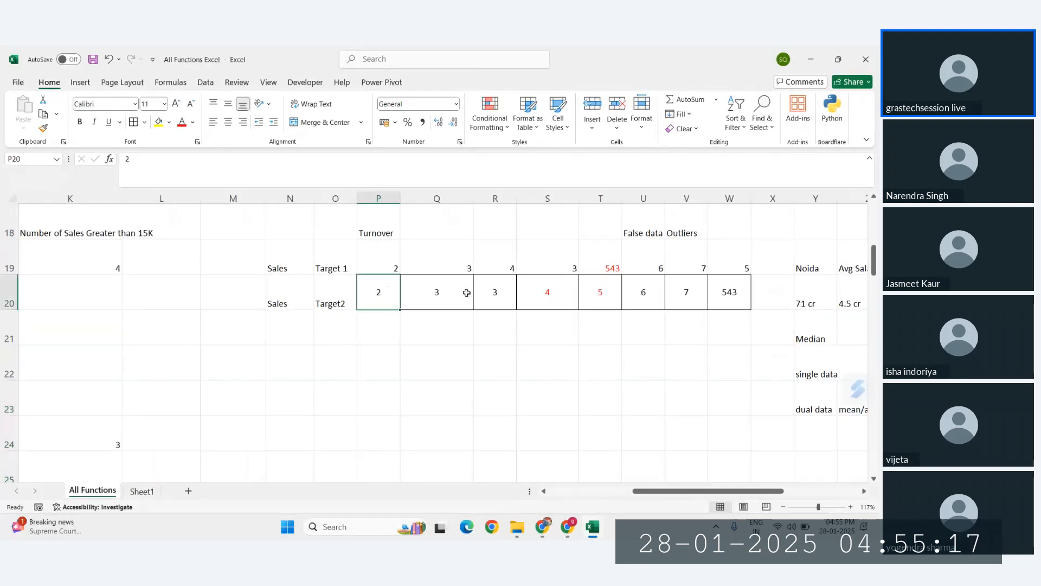
{"action": "left_click_drag", "start_coordinate": [466, 293], "coordinate": [724, 300]}
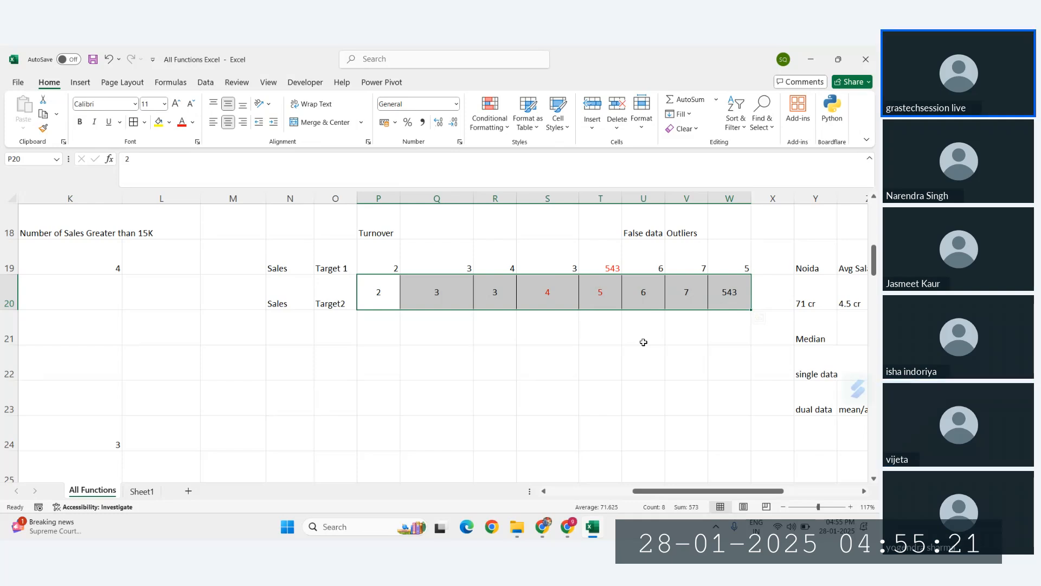
{"action": "left_click_drag", "start_coordinate": [446, 293], "coordinate": [495, 295]}
{"action": "left_click_drag", "start_coordinate": [382, 296], "coordinate": [627, 306]}
- Calculate the mode of P20:W20 in R22 with the MODE function and compare it with the repeated values in Q20:R20
{"action": "left_click", "coordinate": [490, 357]}
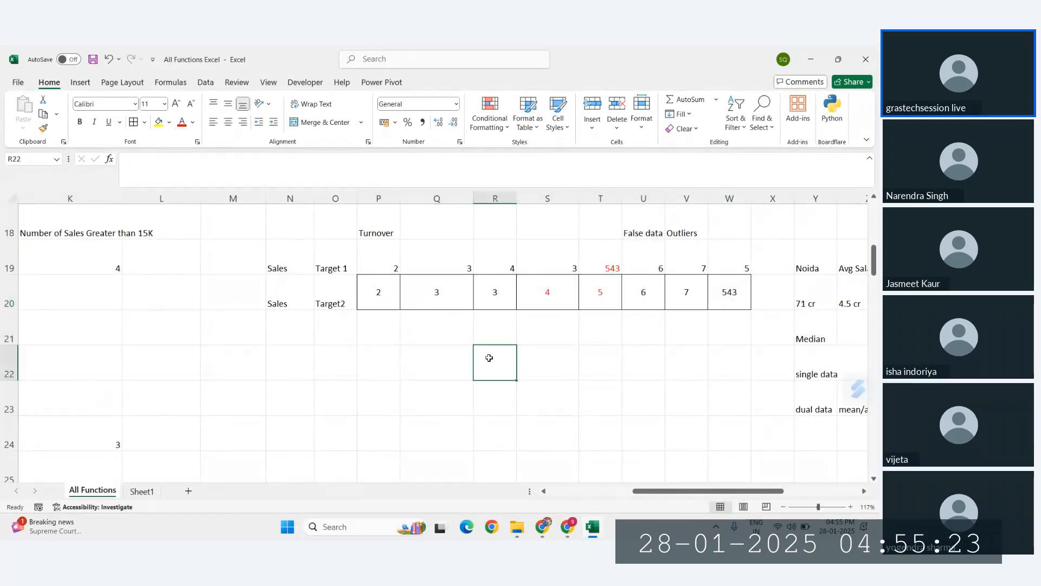
{"action": "type", "text": "=m"}
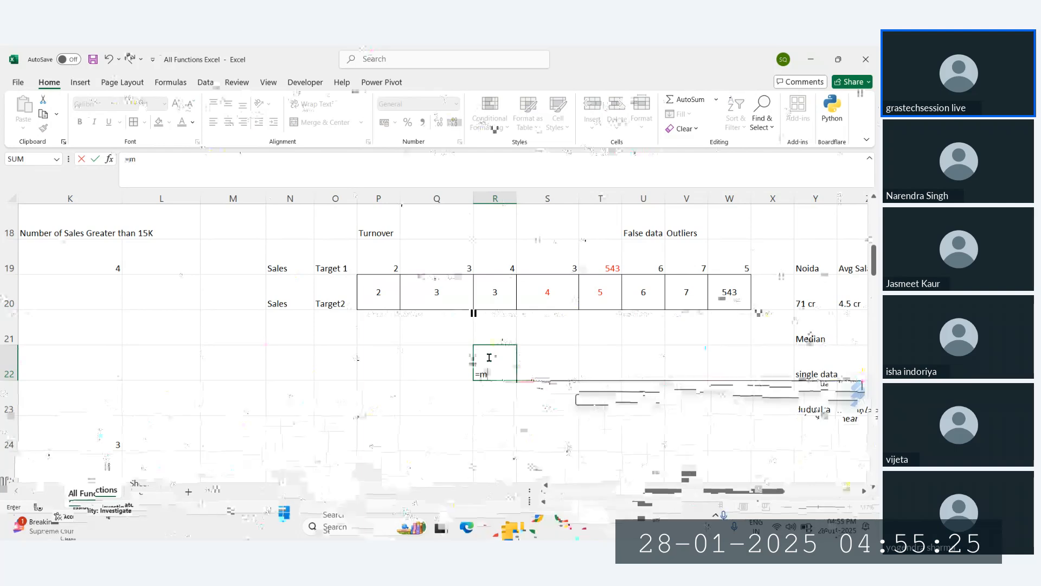
{"action": "type", "text": "o"}
{"action": "left_click", "coordinate": [505, 428]}
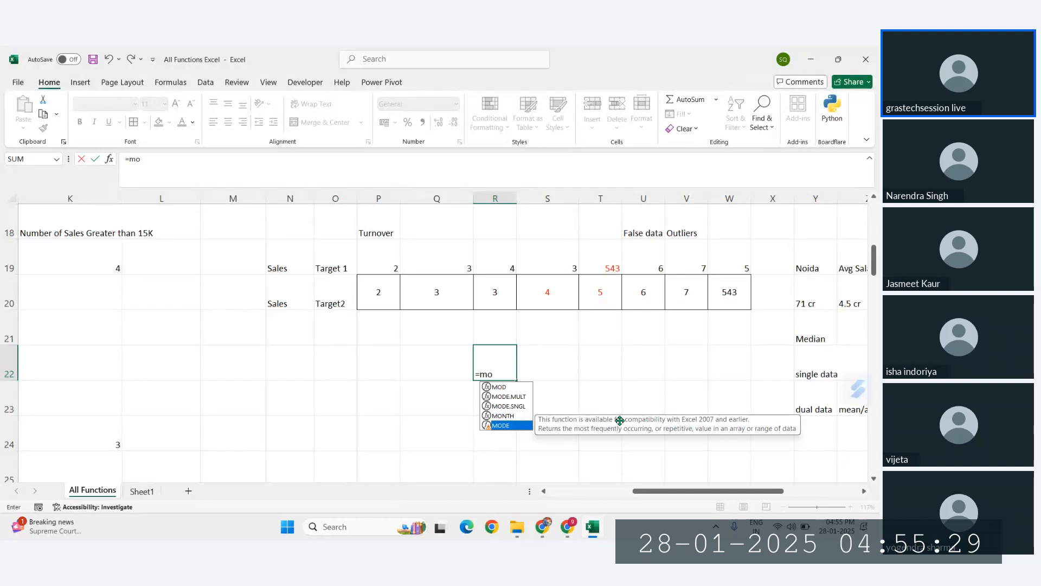
{"action": "key", "text": "Tab"}
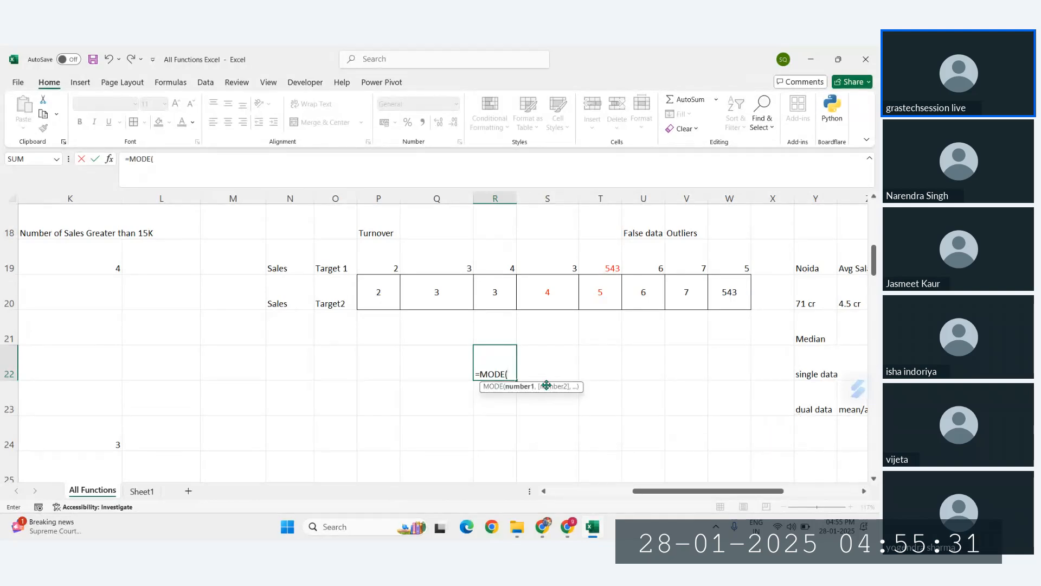
{"action": "left_click_drag", "start_coordinate": [381, 292], "coordinate": [727, 291]}
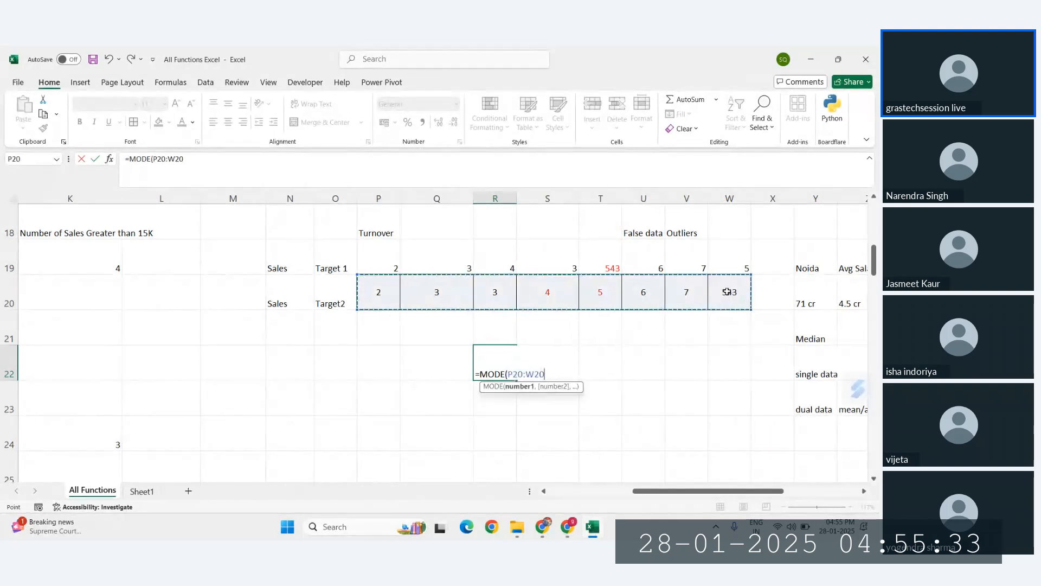
{"action": "type", "text": ")"}
{"action": "key", "text": "Return"}
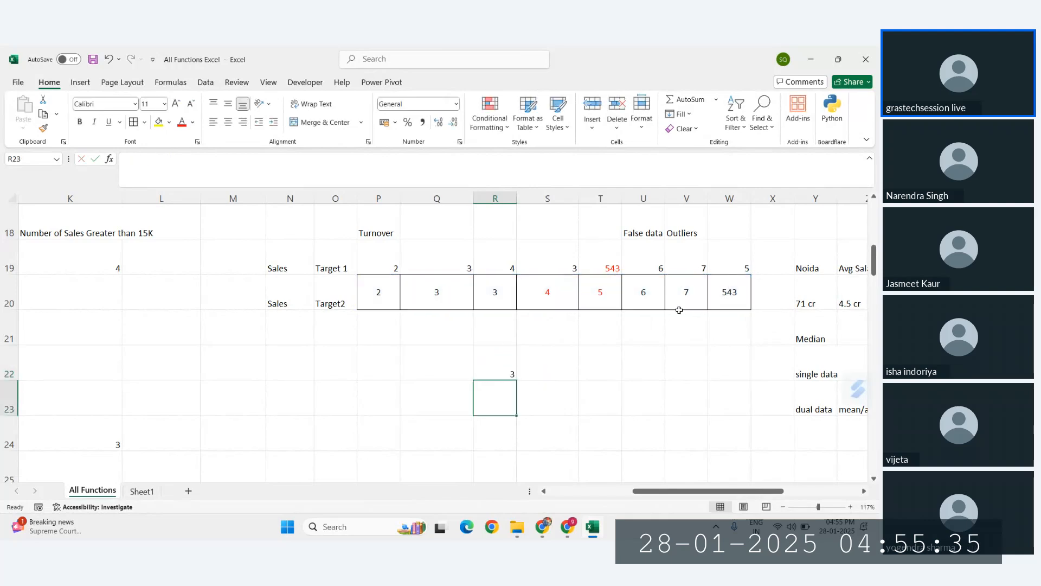
{"action": "left_click", "coordinate": [494, 368]}
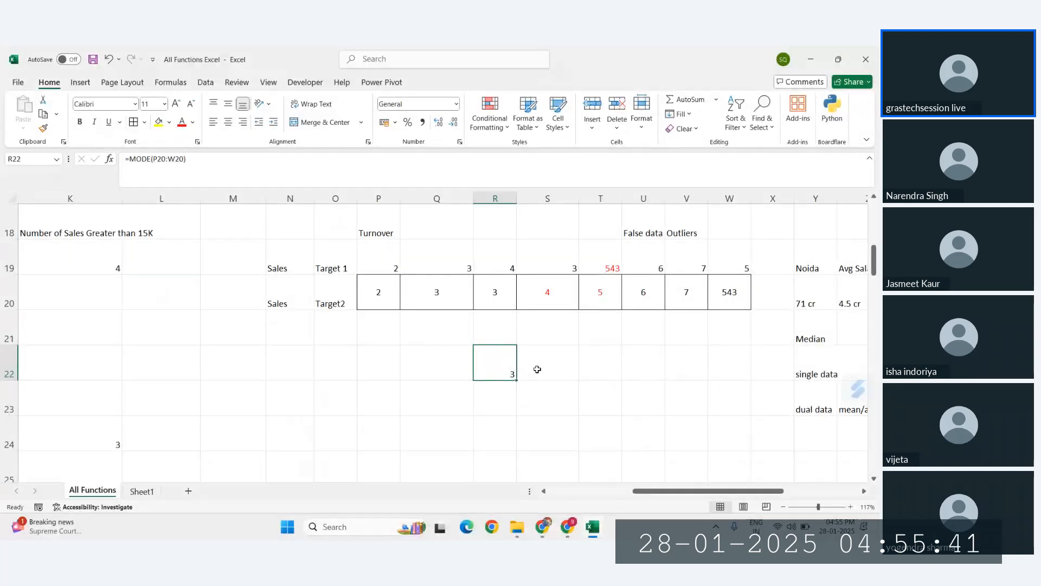
{"action": "left_click_drag", "start_coordinate": [419, 295], "coordinate": [495, 293]}
- Examine the STDEV.P and STDEV.S examples in F21:F22 of the function reference list and their descriptions in column E
{"action": "scroll", "coordinate": [417, 363], "scroll_direction": "left", "scroll_amount": 8}
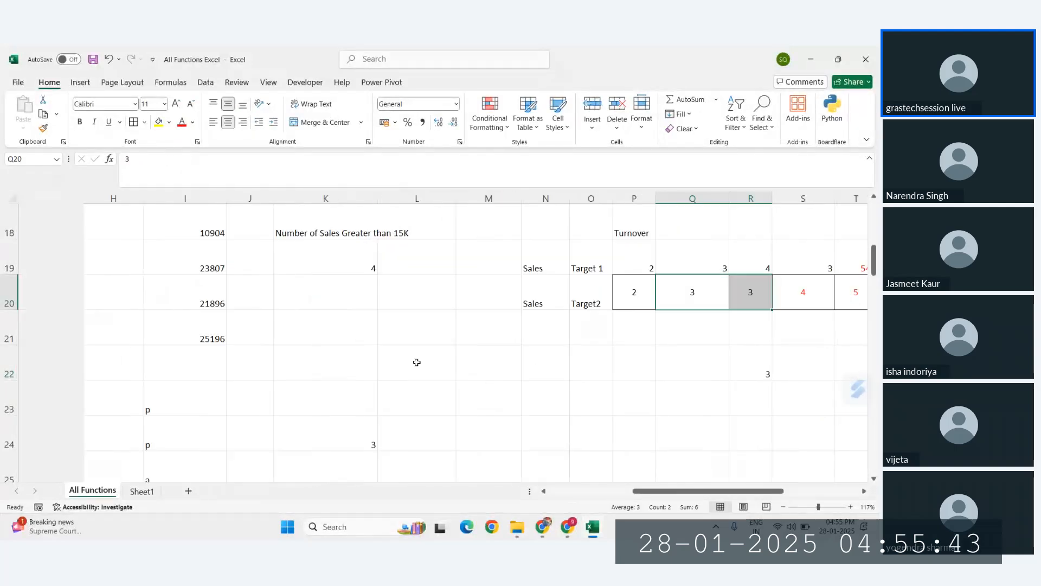
{"action": "scroll", "coordinate": [417, 362], "scroll_direction": "left", "scroll_amount": 5}
{"action": "scroll", "coordinate": [416, 363], "scroll_direction": "down", "scroll_amount": 1}
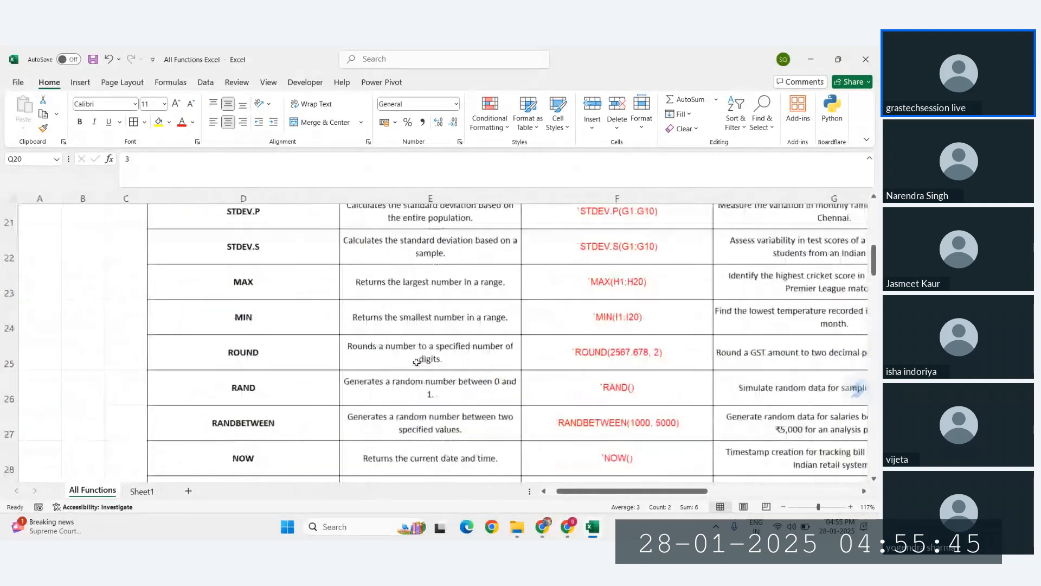
{"action": "scroll", "coordinate": [417, 362], "scroll_direction": "right", "scroll_amount": 3}
{"action": "scroll", "coordinate": [417, 363], "scroll_direction": "up", "scroll_amount": 1}
{"action": "left_click", "coordinate": [504, 274]}
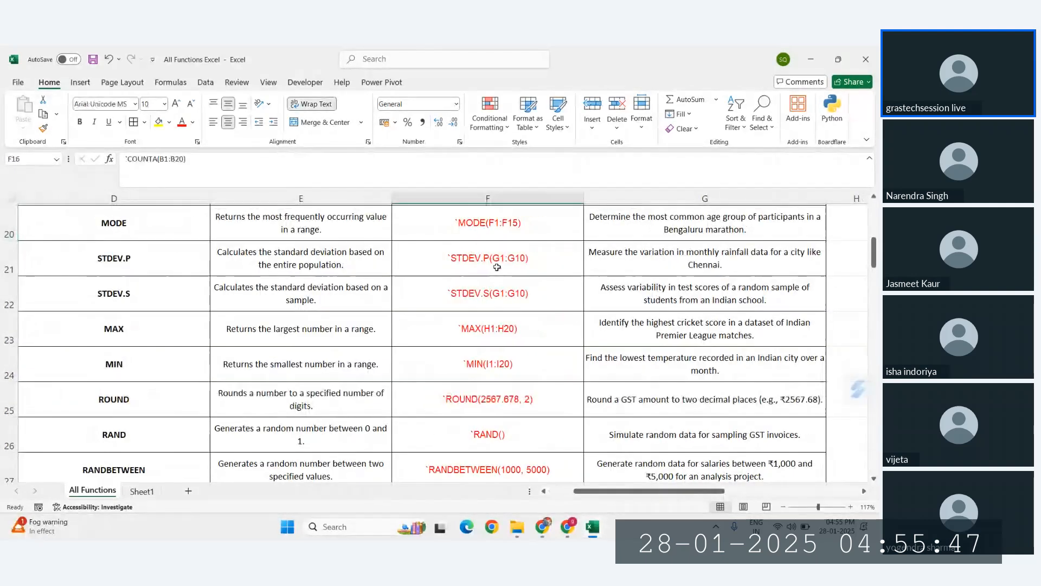
{"action": "left_click", "coordinate": [506, 283]}
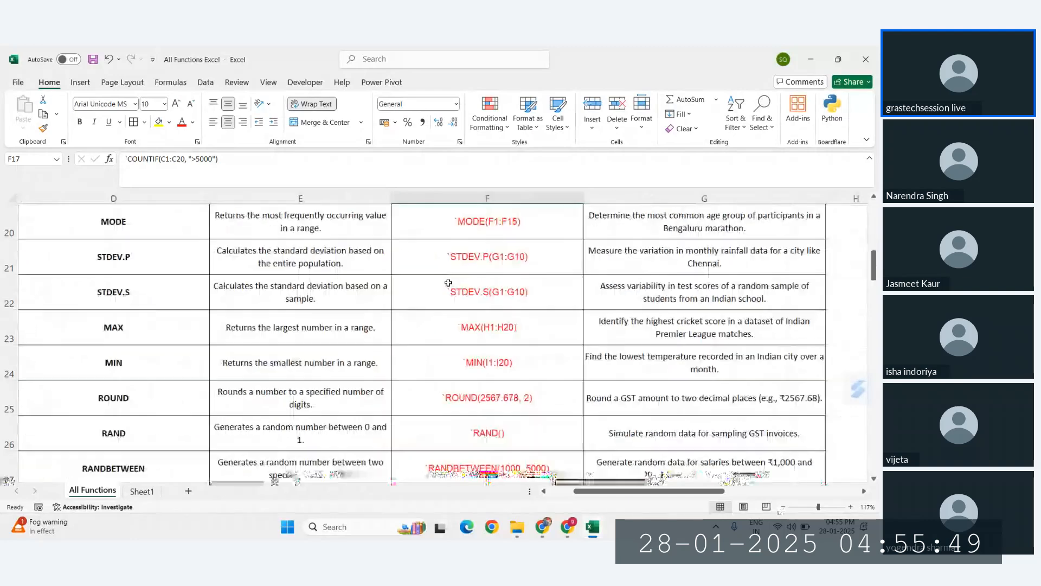
{"action": "left_click", "coordinate": [501, 258]}
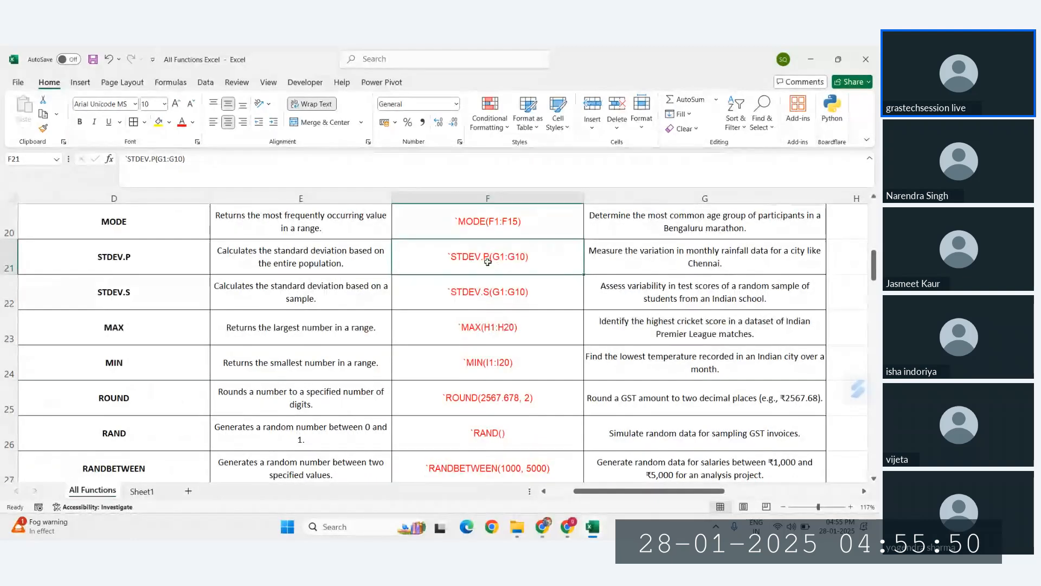
{"action": "left_click", "coordinate": [306, 266]}
{"action": "left_click", "coordinate": [481, 292]}
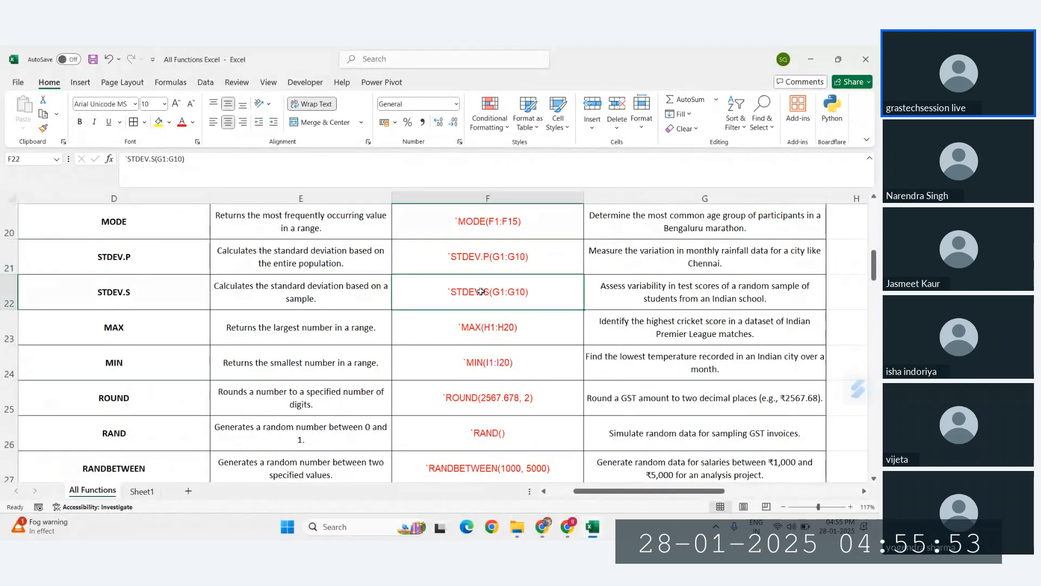
{"action": "left_click", "coordinate": [325, 295]}
- Switch to Chrome and search Google for "sample vs population" in a new browser tab
{"action": "mouse_move", "coordinate": [566, 525]}
{"action": "left_click", "coordinate": [513, 472]}
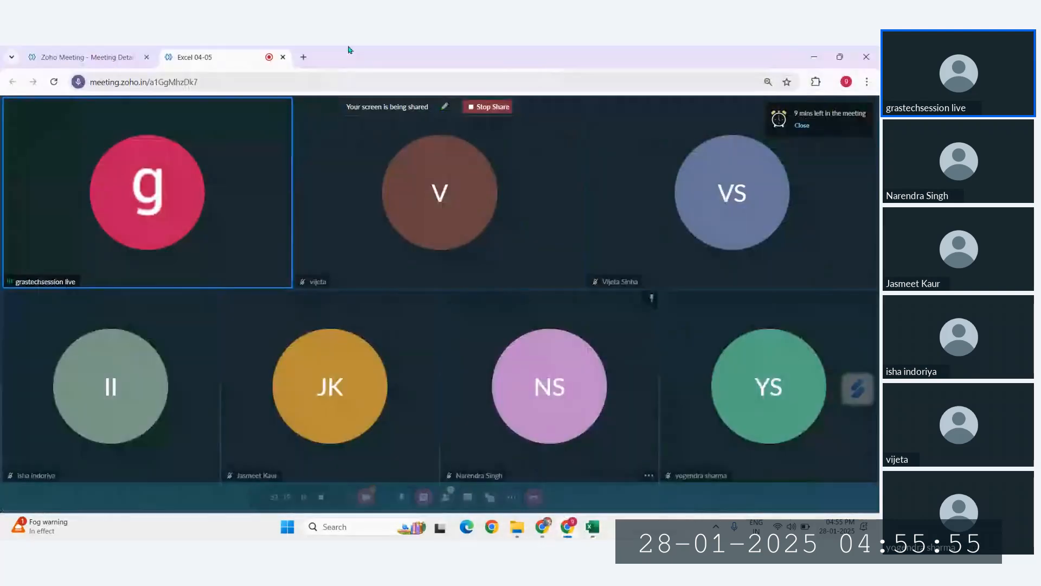
{"action": "left_click", "coordinate": [304, 56]}
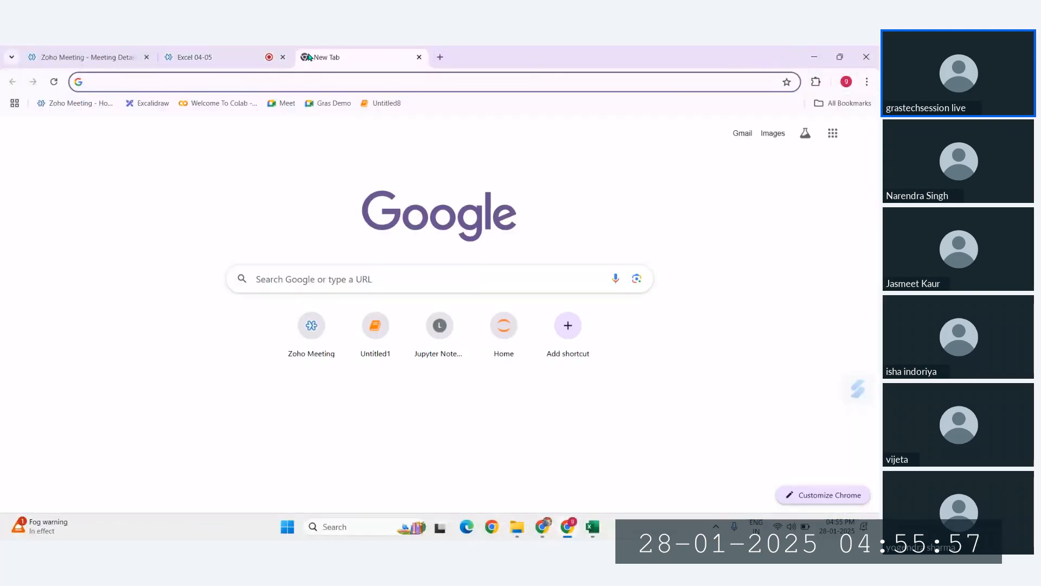
{"action": "type", "text": "s"}
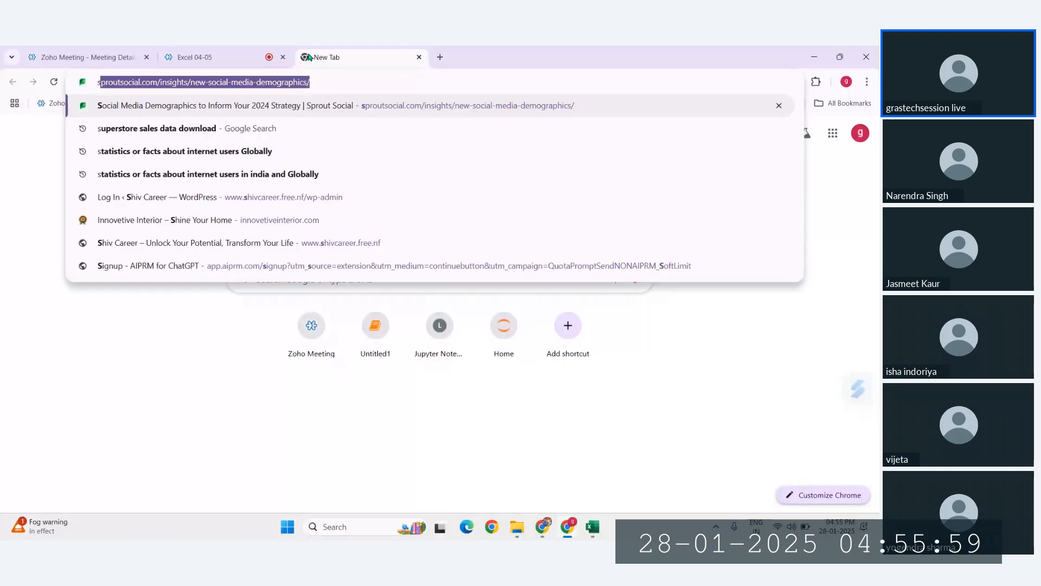
{"action": "type", "text": "ample"}
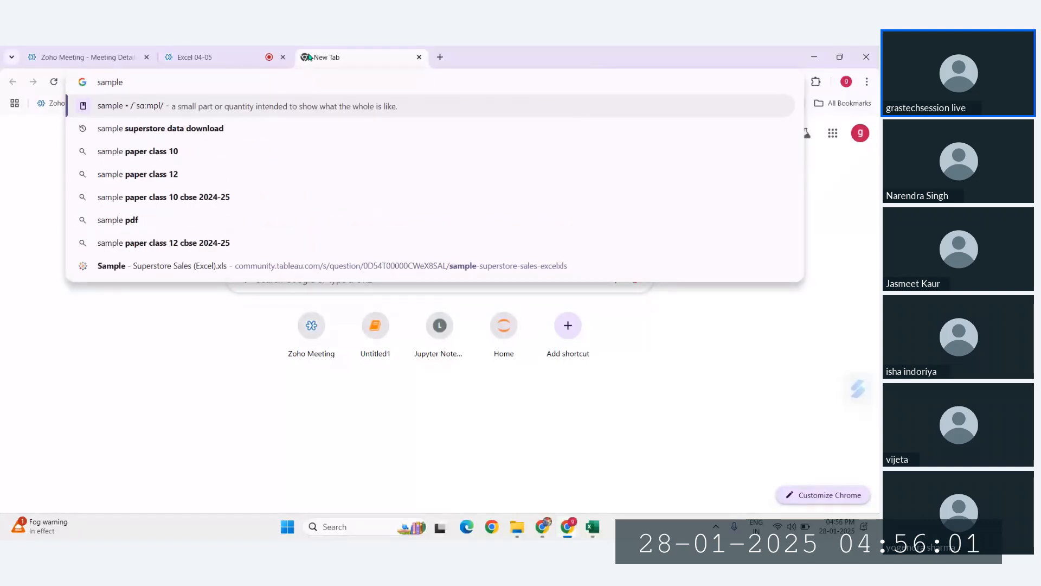
{"action": "type", "text": " vs"}
{"action": "key", "text": "alt+space"}
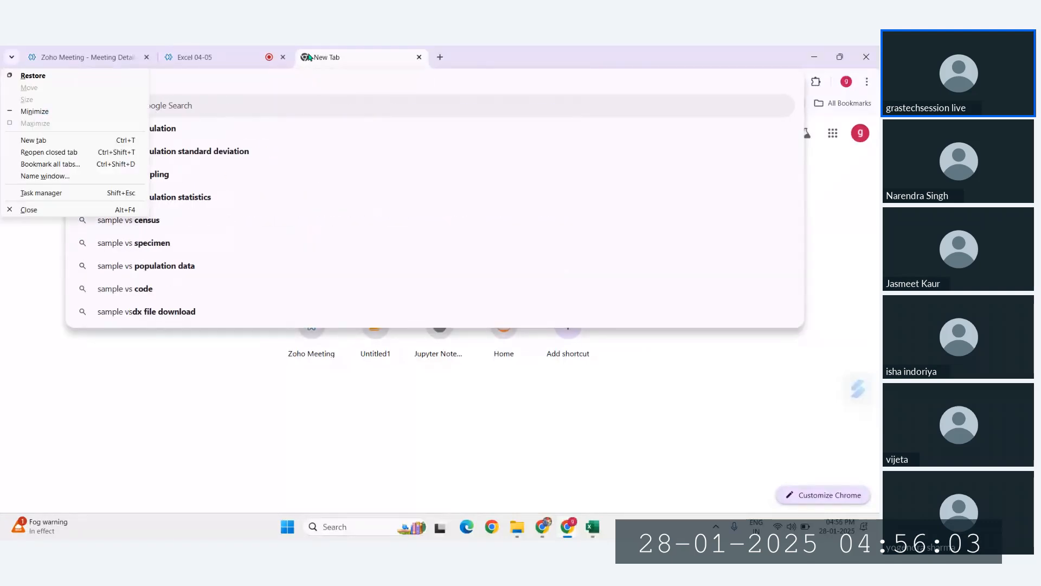
{"action": "type", "text": "p"}
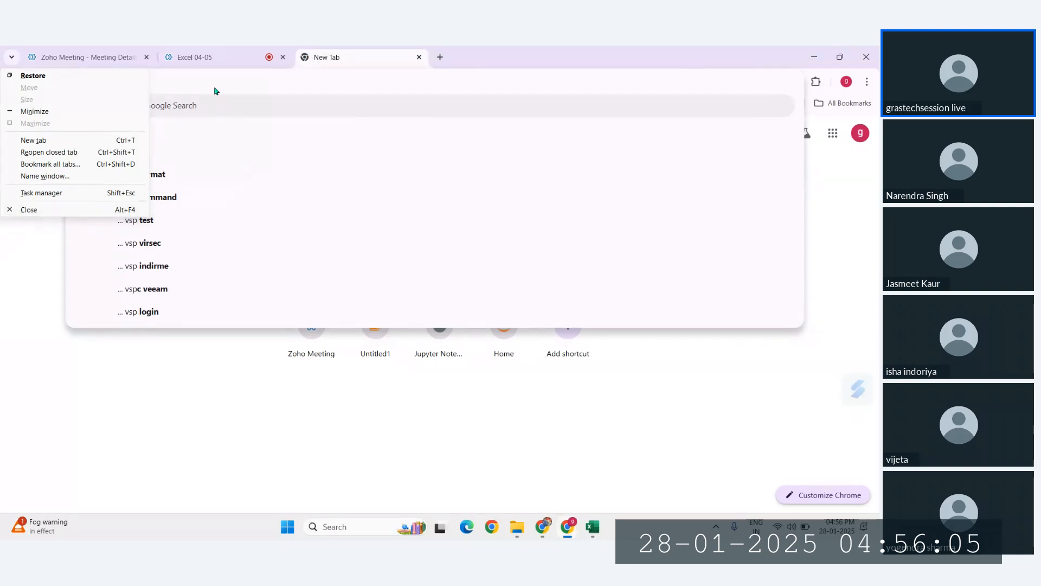
{"action": "left_click", "coordinate": [213, 86]}
{"action": "key", "text": "BackSpace"}
{"action": "key", "text": "BackSpace"}
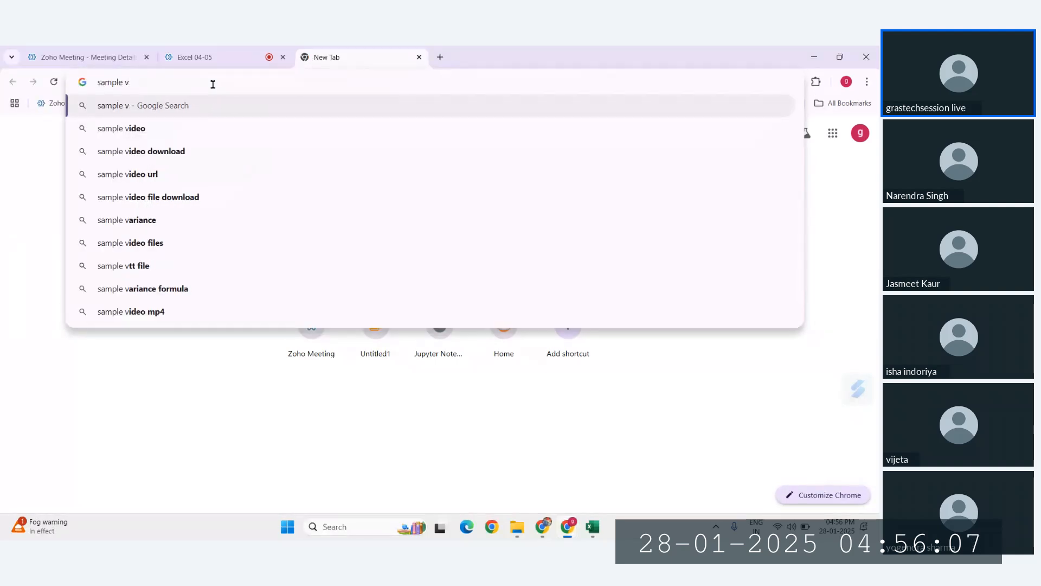
{"action": "key", "text": "alt+space"}
{"action": "type", "text": "s"}
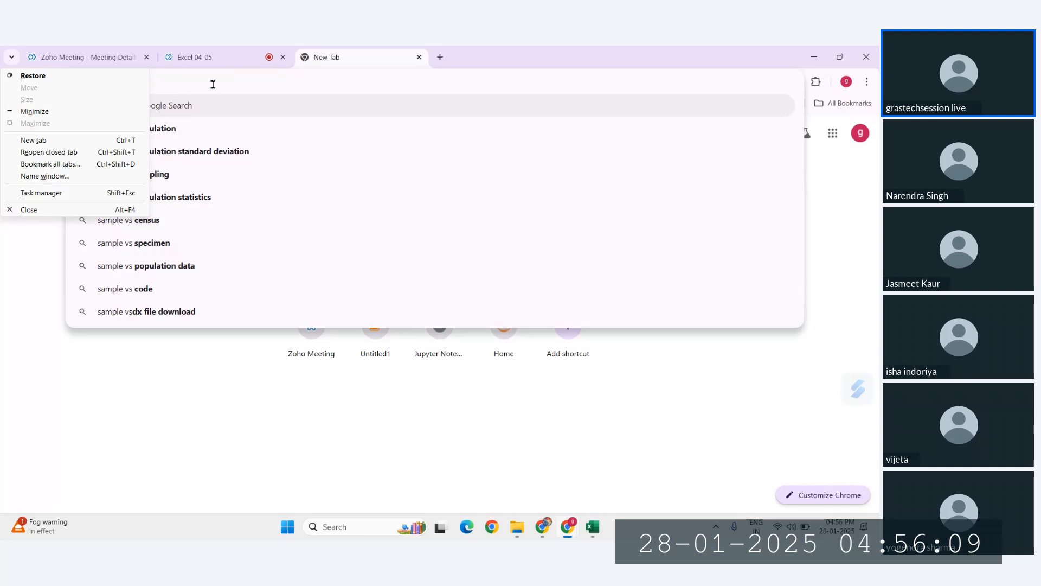
{"action": "left_click", "coordinate": [208, 86]}
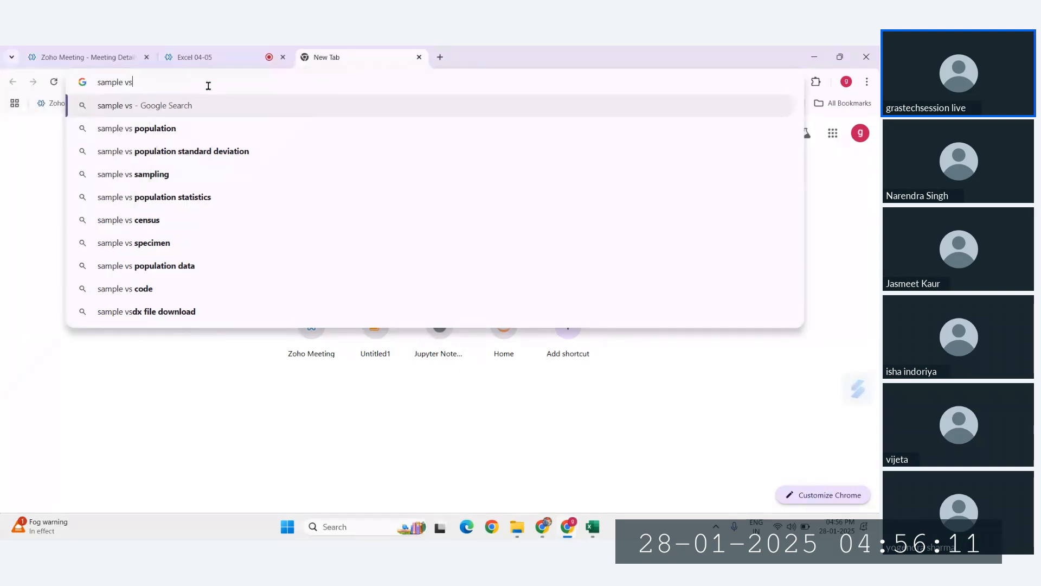
{"action": "key", "text": "Down"}
{"action": "key", "text": "Return"}
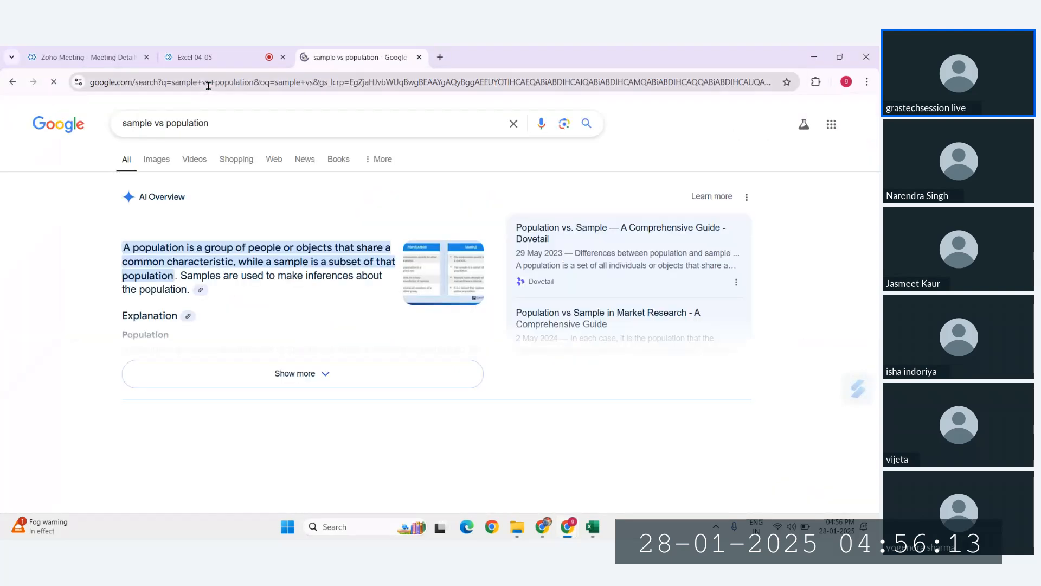
- View the image results, open Medium's population and sample diagram enlarged in its own tab, and return to the results
{"action": "left_click", "coordinate": [156, 159]}
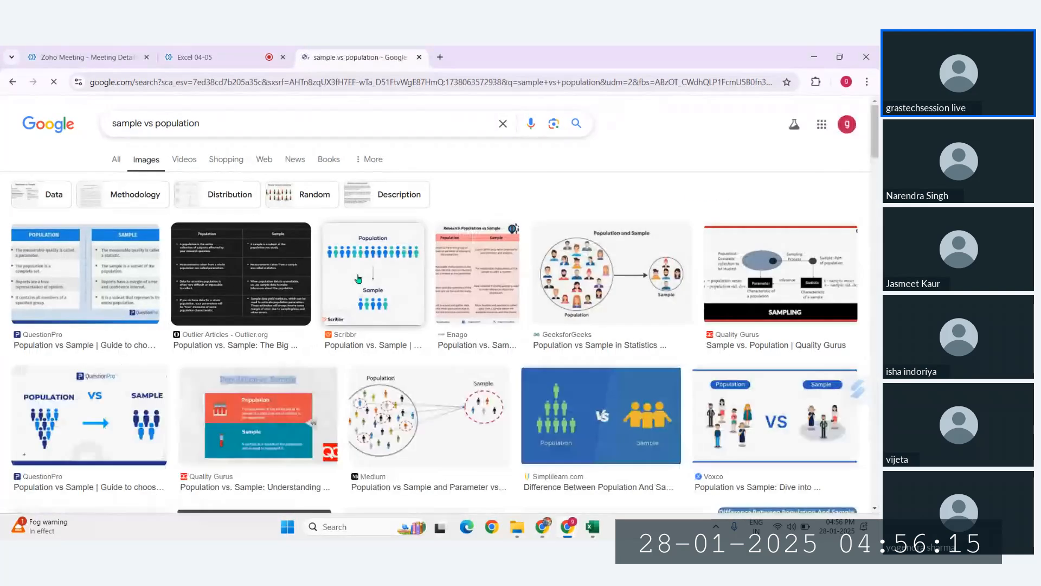
{"action": "scroll", "coordinate": [358, 279], "scroll_direction": "down", "scroll_amount": 1}
{"action": "left_click", "coordinate": [429, 401]}
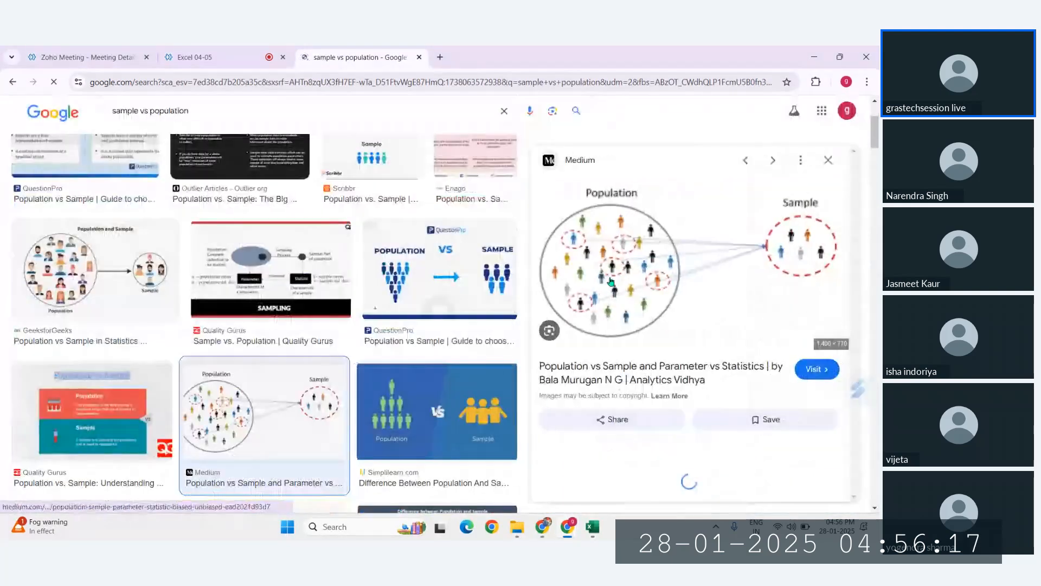
{"action": "right_click", "coordinate": [614, 294]}
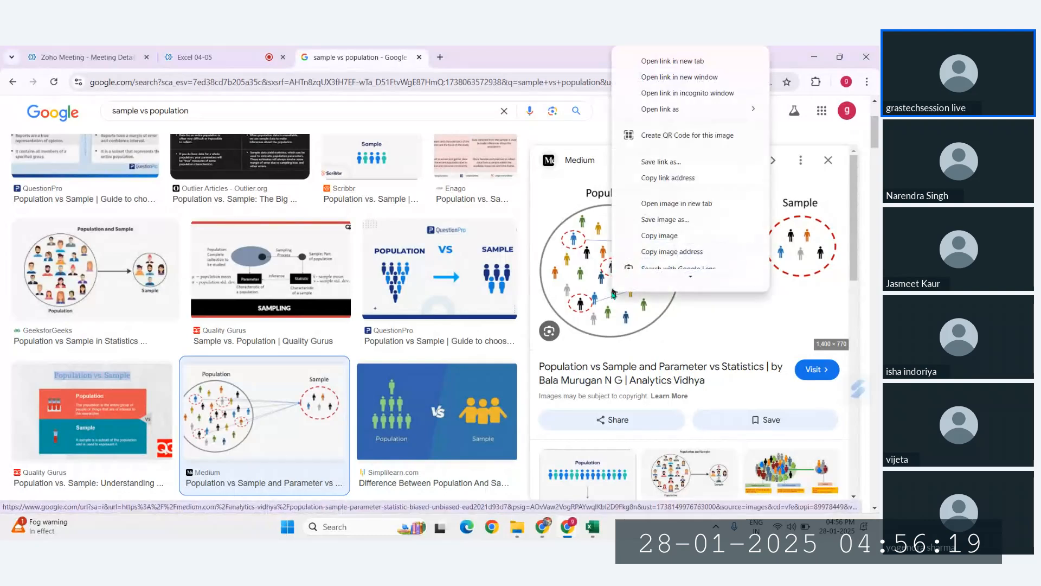
{"action": "left_click", "coordinate": [671, 204]}
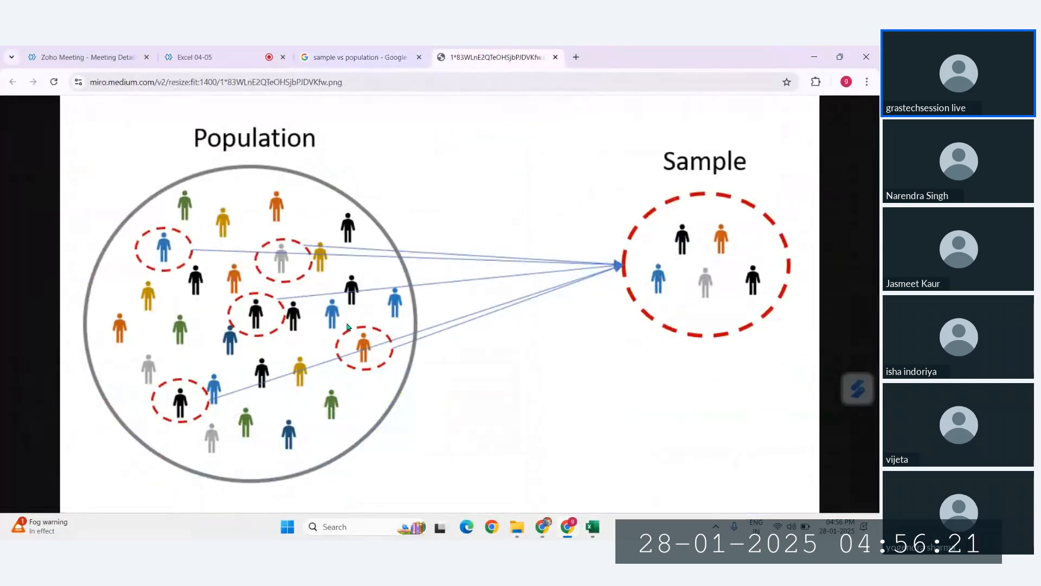
{"action": "left_click", "coordinate": [348, 326]}
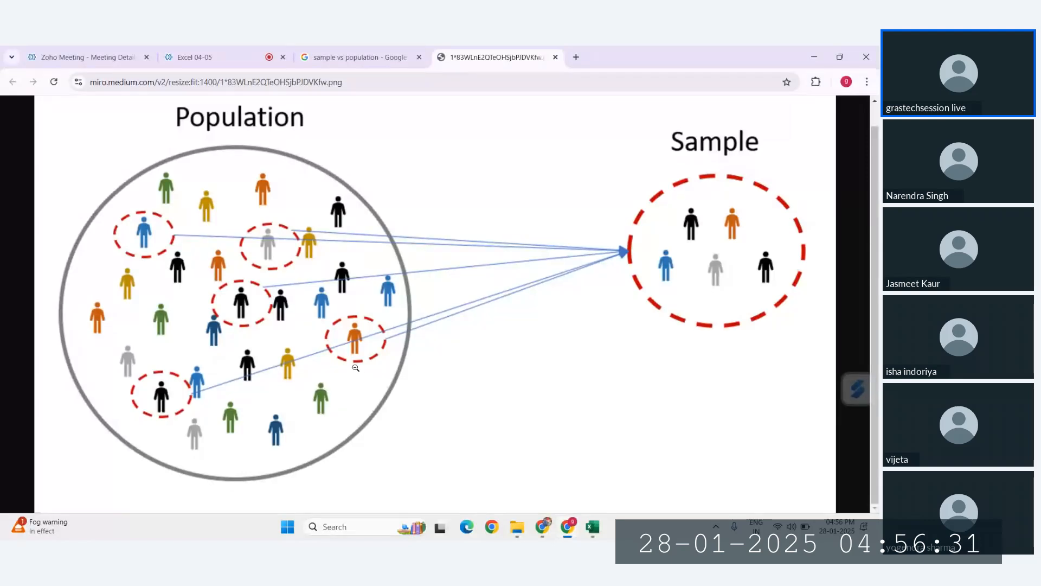
{"action": "left_click", "coordinate": [372, 55]}
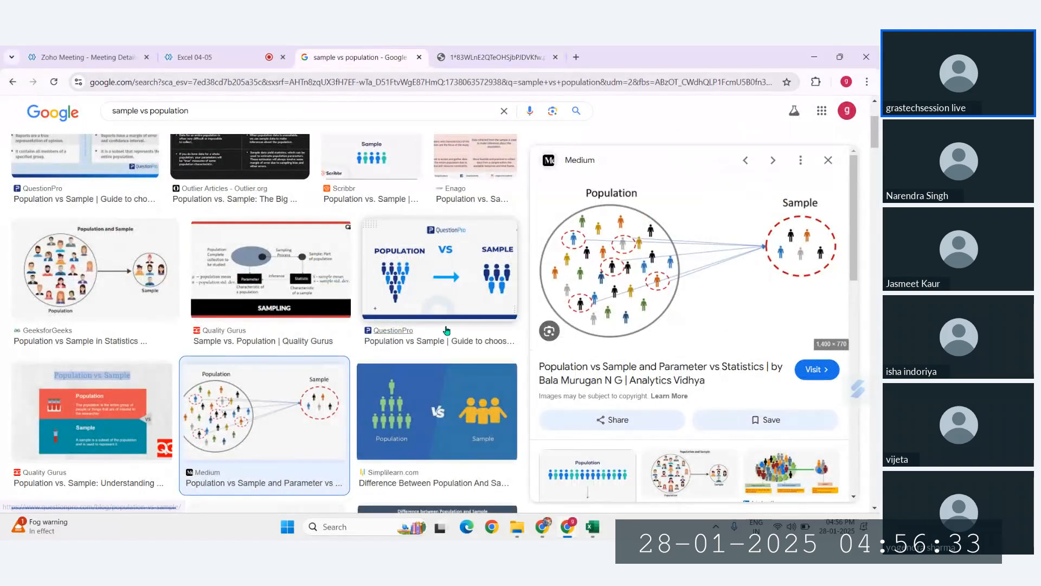
{"action": "scroll", "coordinate": [423, 324], "scroll_direction": "up", "scroll_amount": 3}
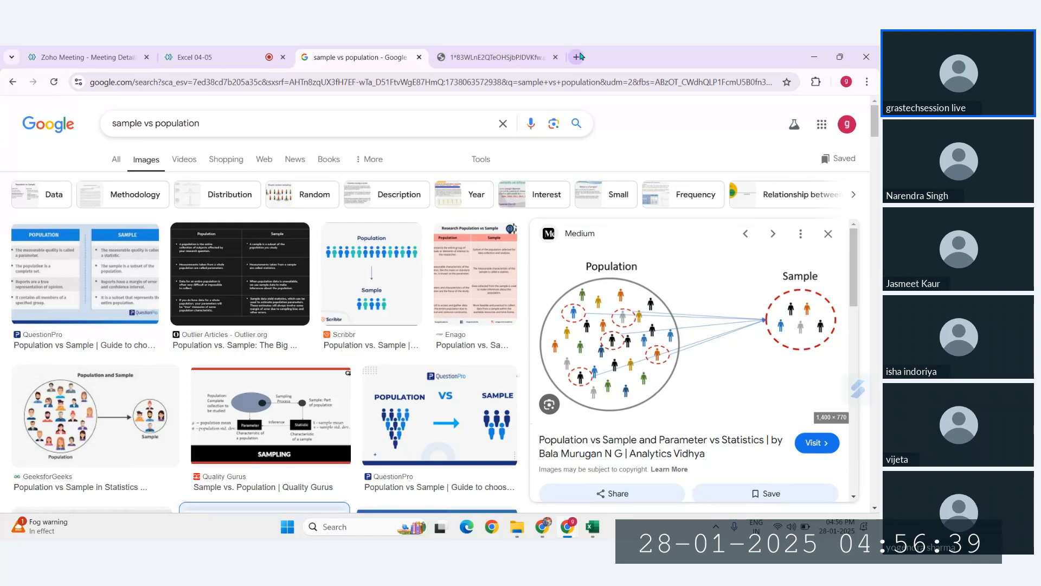
- Search Google for "exit polls sample vs population" in a new browser tab and show the image results
{"action": "left_click", "coordinate": [576, 57]}
{"action": "type", "text": "exit"}
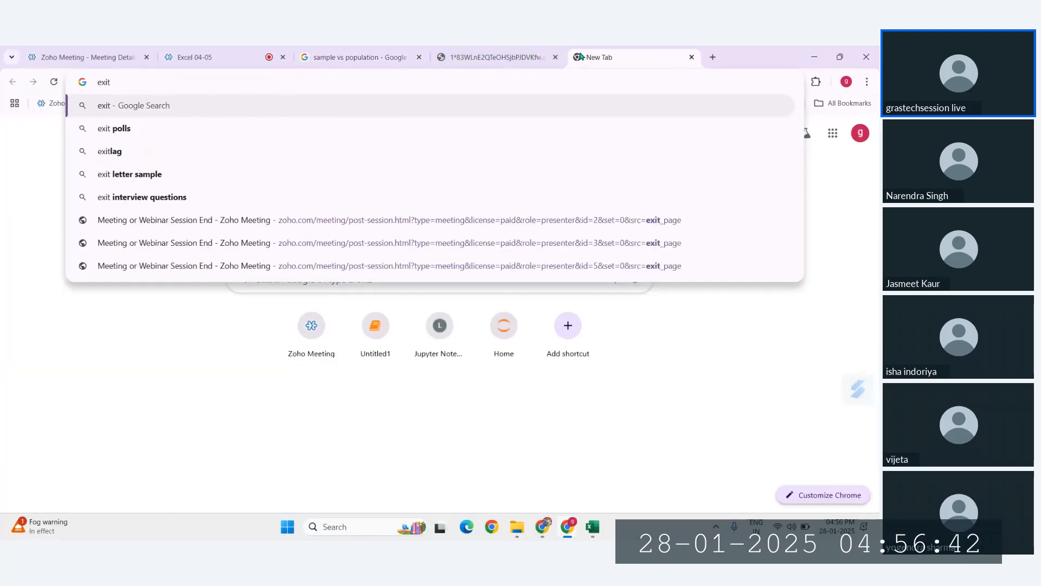
{"action": "key", "text": "Down"}
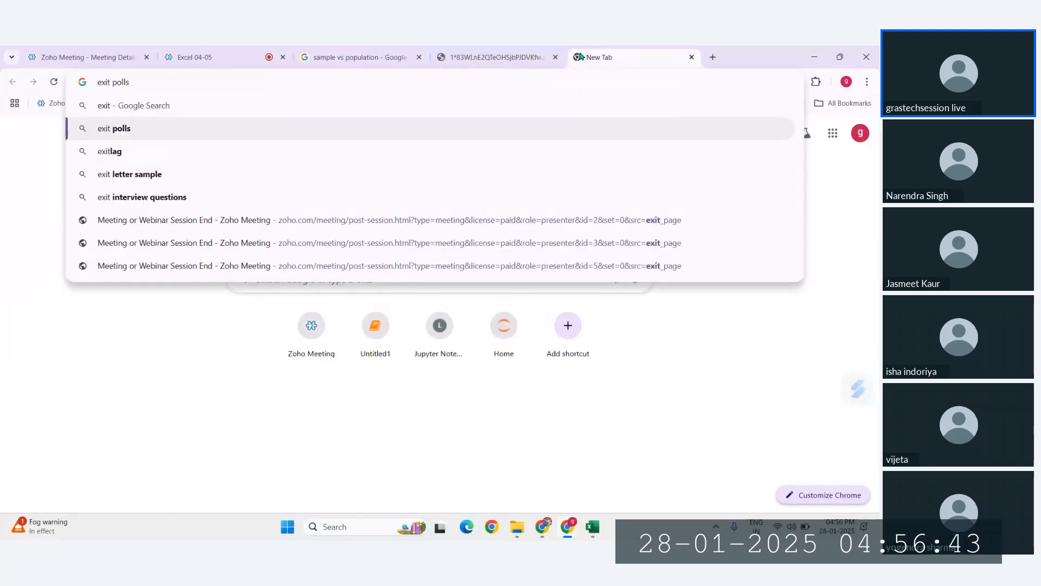
{"action": "type", "text": "sm"}
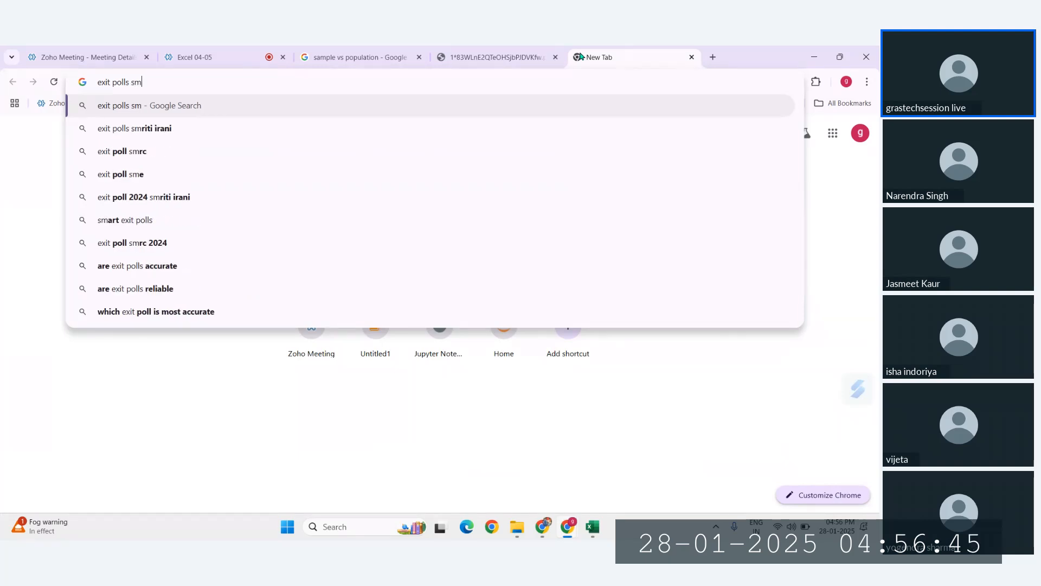
{"action": "type", "text": "all"}
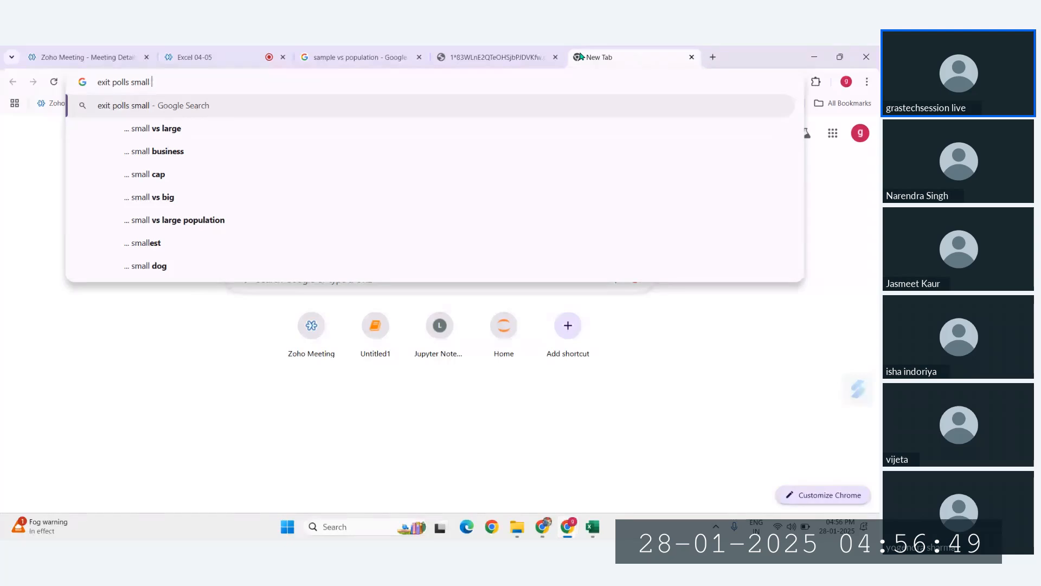
{"action": "key", "text": "BackSpace"}
{"action": "key", "text": "BackSpace"}
{"action": "key", "text": "BackSpace"}
{"action": "key", "text": "BackSpace"}
{"action": "key", "text": "BackSpace"}
{"action": "key", "text": "BackSpace"}
{"action": "type", "text": "sa"}
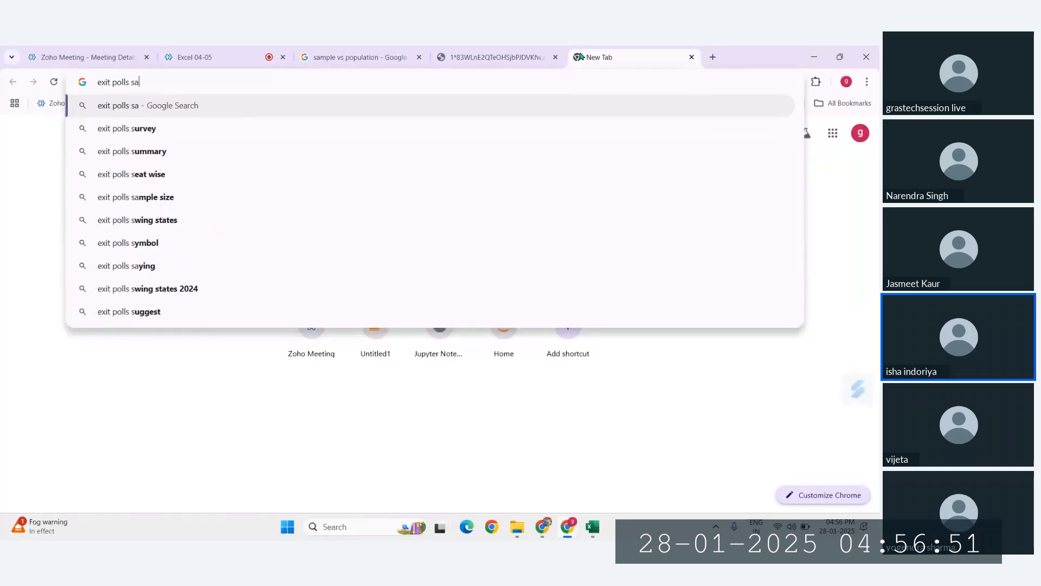
{"action": "type", "text": "mple"}
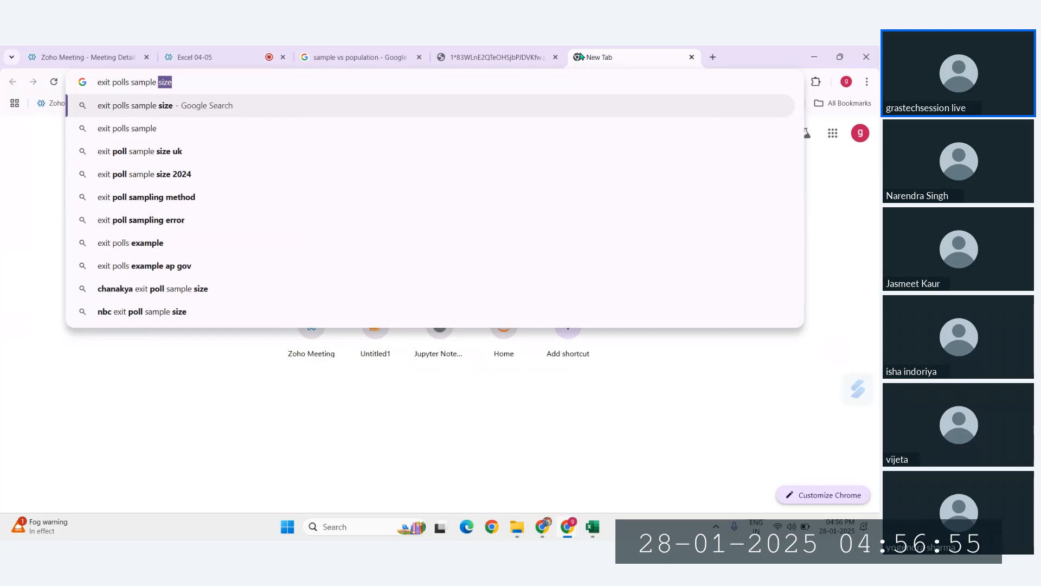
{"action": "type", "text": " vs popu"}
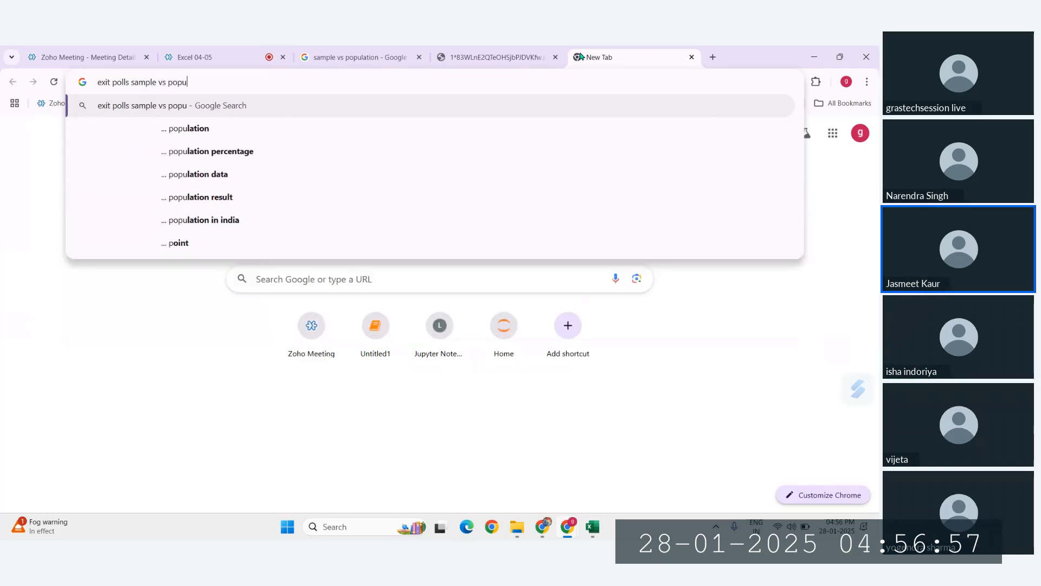
{"action": "key", "text": "Down"}
{"action": "key", "text": "Return"}
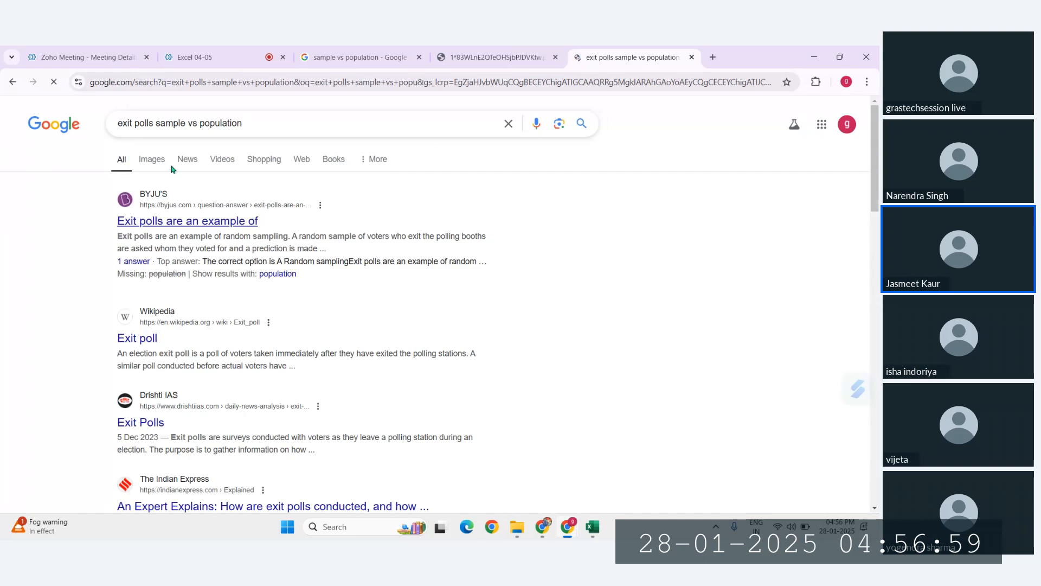
{"action": "left_click", "coordinate": [153, 161]}
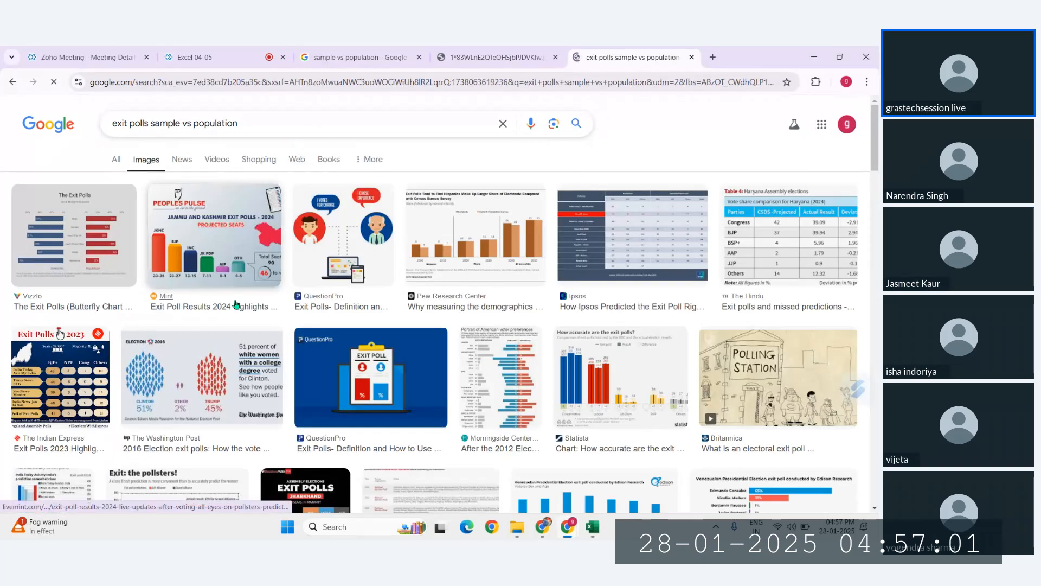
- View Medium's enlarged population and sample diagram and return to the STDEV.P example in F21 of the Excel function list
{"action": "left_click", "coordinate": [559, 50]}
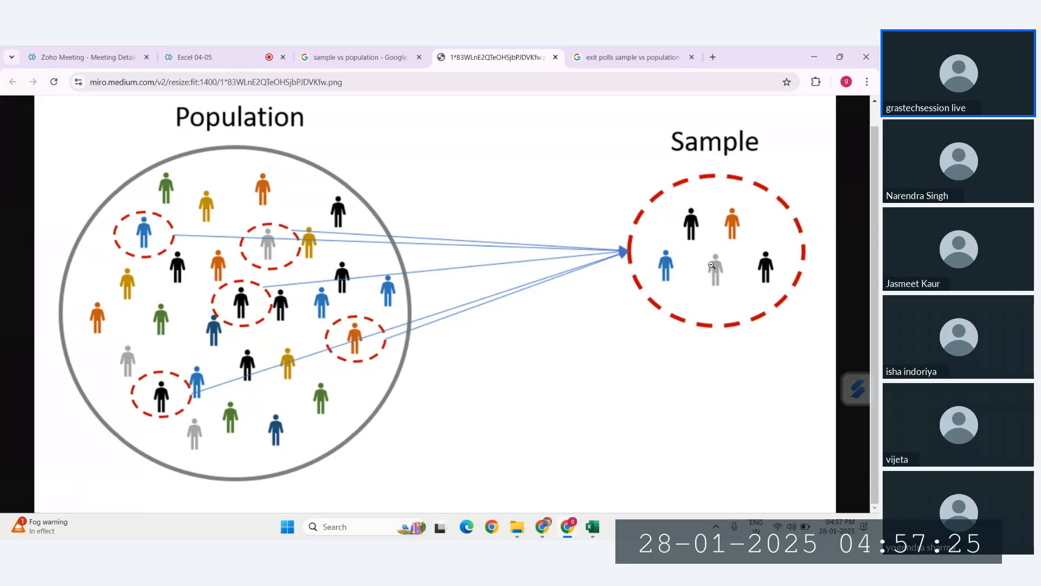
{"action": "mouse_move", "coordinate": [592, 527]}
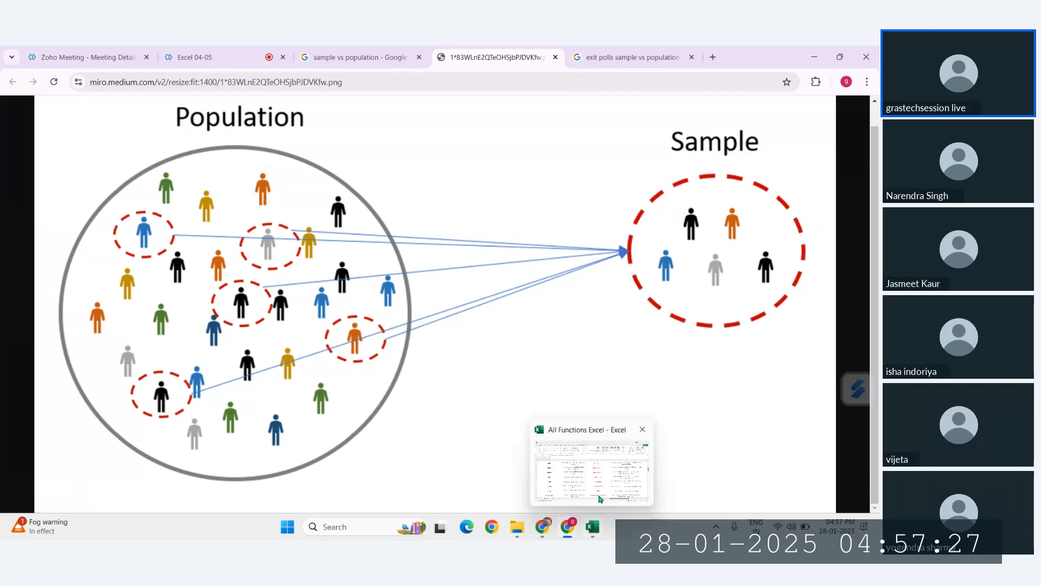
{"action": "left_click", "coordinate": [599, 497]}
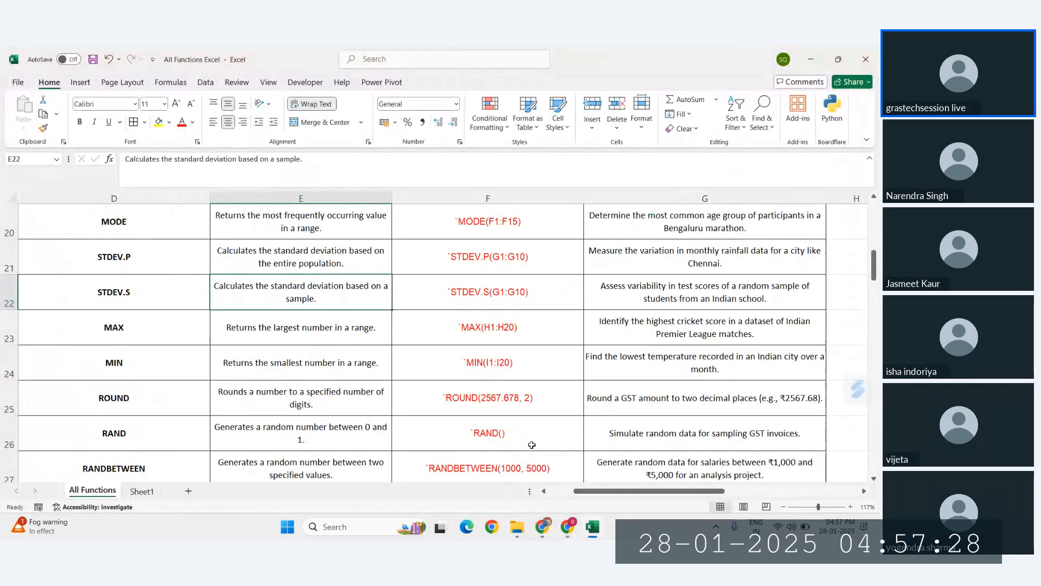
{"action": "left_click", "coordinate": [507, 265]}
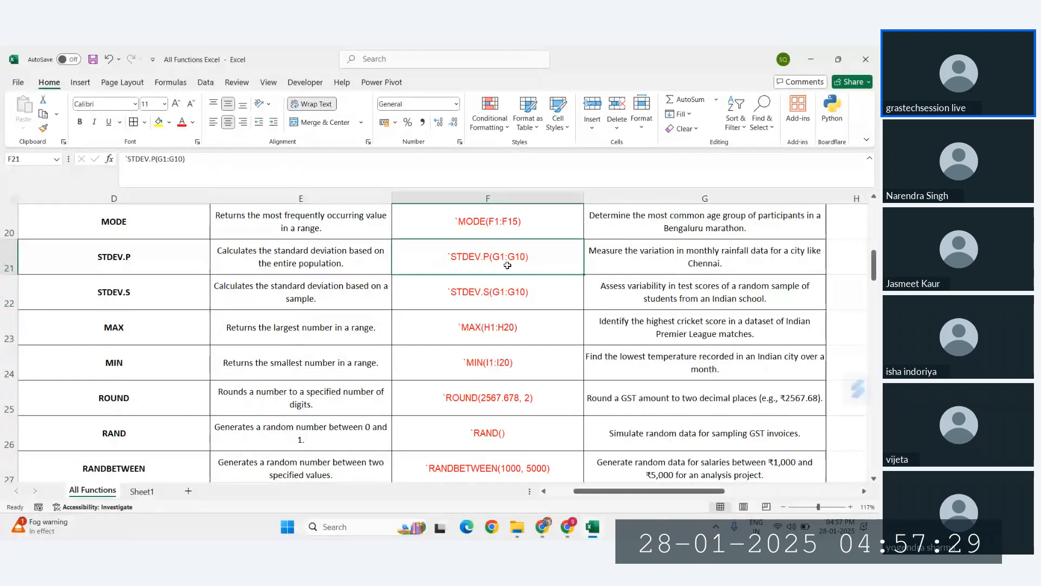
- Switch back to Chrome and look through the exit poll image results
{"action": "left_click", "coordinate": [811, 59]}
{"action": "left_click", "coordinate": [623, 56]}
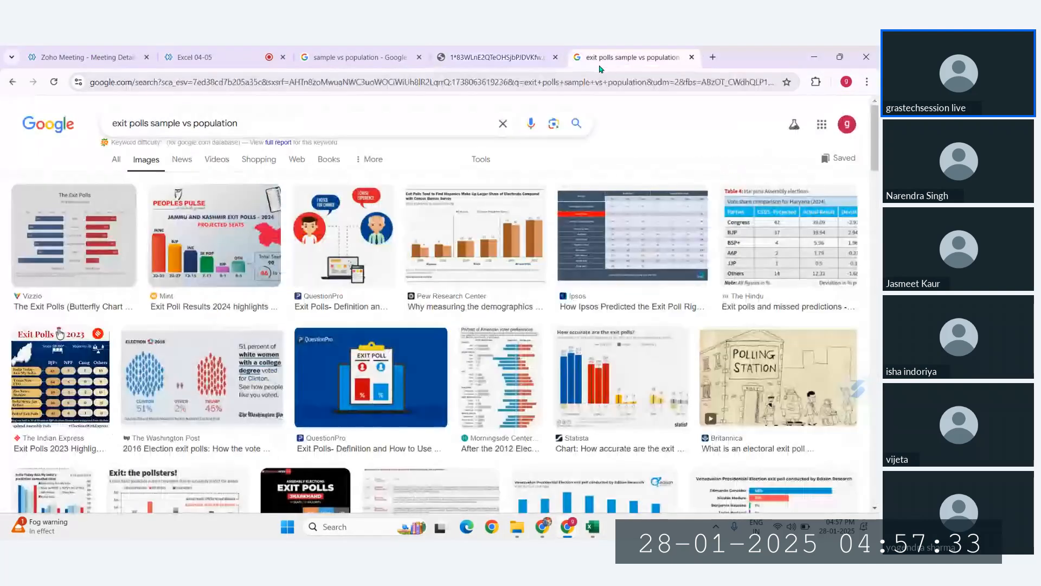
{"action": "scroll", "coordinate": [622, 285], "scroll_direction": "down", "scroll_amount": 2}
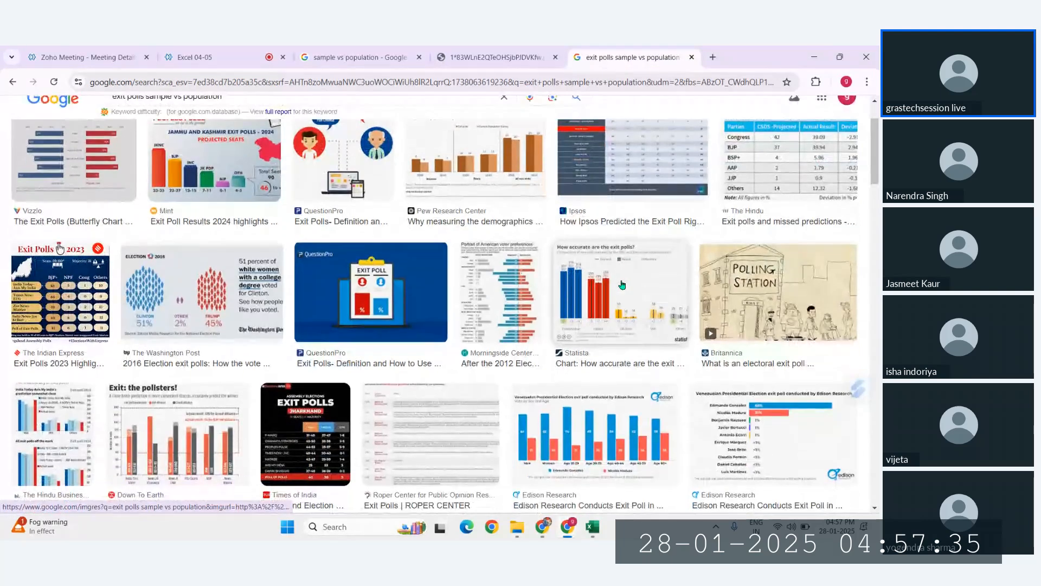
{"action": "scroll", "coordinate": [592, 382], "scroll_direction": "up", "scroll_amount": 2}
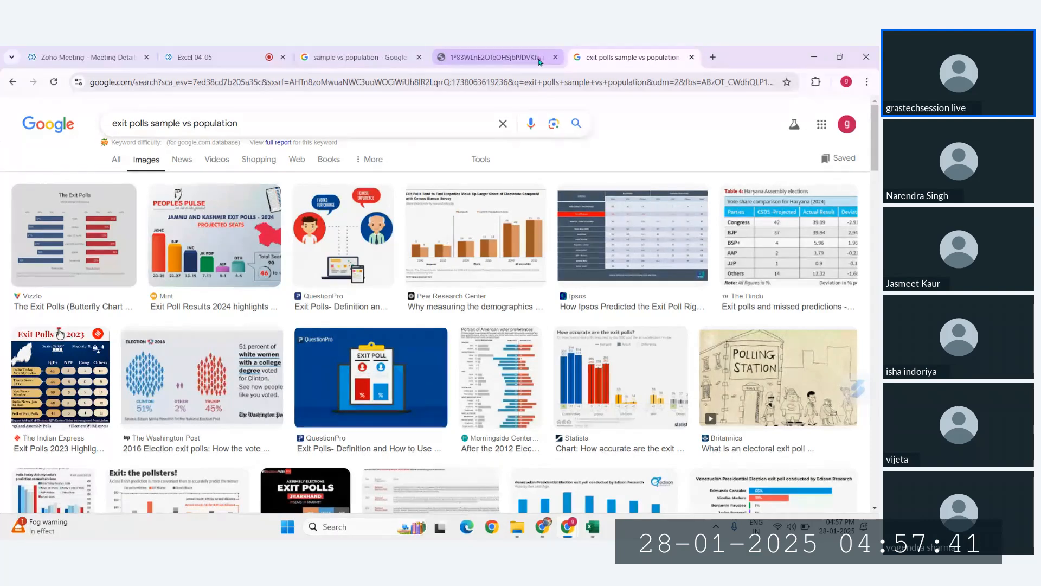
{"action": "left_click", "coordinate": [624, 82]}
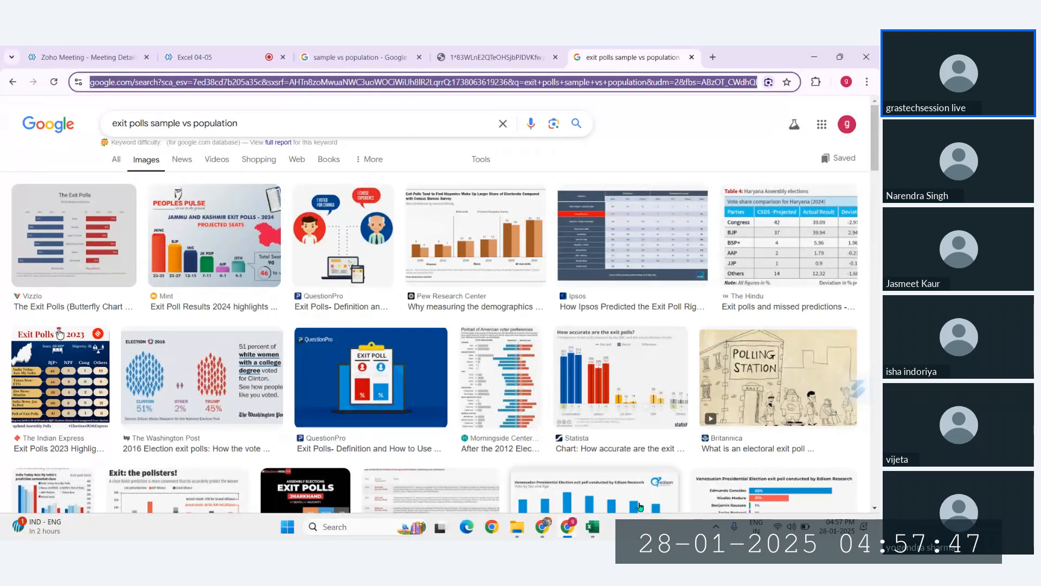
- Switch to Excel and compare the STDEV.S example in F22 with the STDEV.P example in F21
{"action": "left_click", "coordinate": [598, 535]}
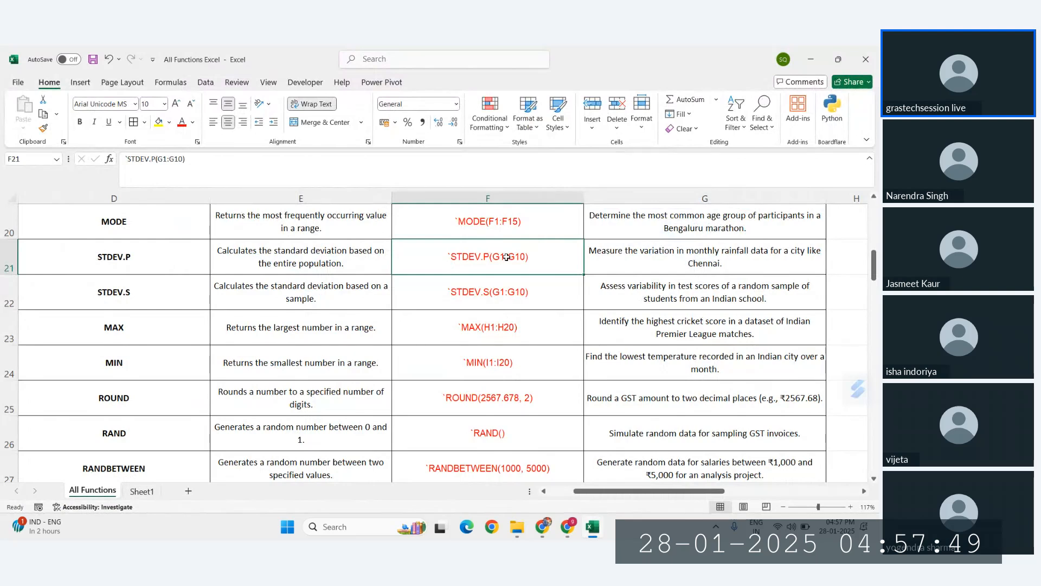
{"action": "left_click", "coordinate": [501, 294]}
{"action": "left_click", "coordinate": [477, 251]}
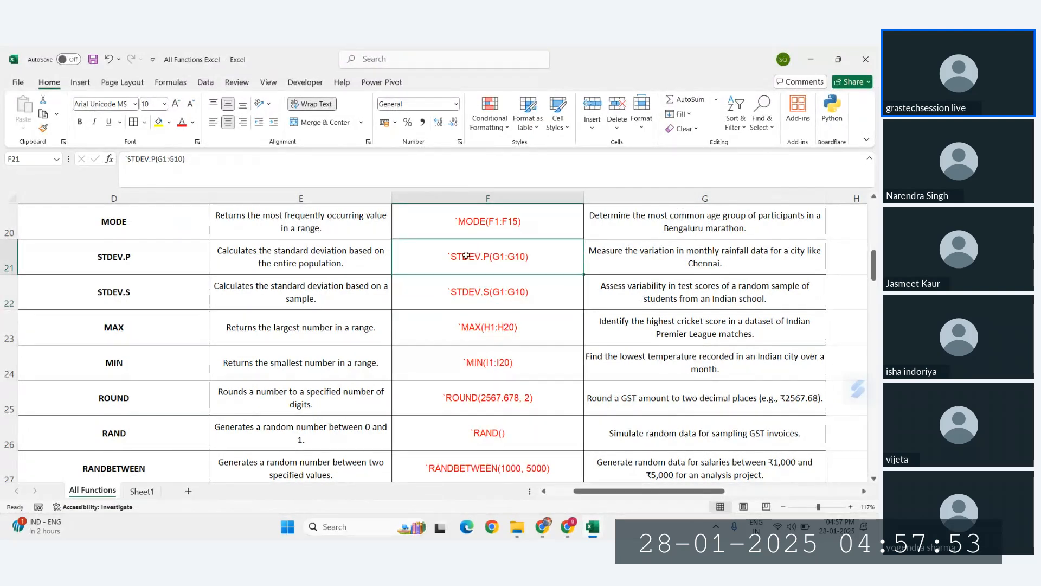
- Switch to Chrome and review the enlarged population and sample diagram again
{"action": "mouse_move", "coordinate": [564, 533]}
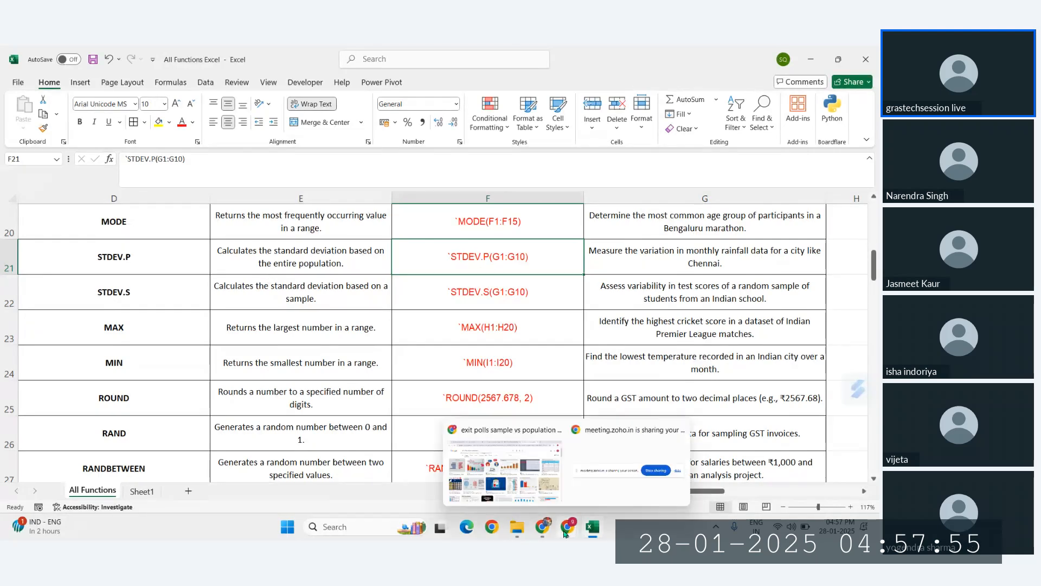
{"action": "left_click", "coordinate": [556, 495]}
{"action": "left_click", "coordinate": [491, 57]}
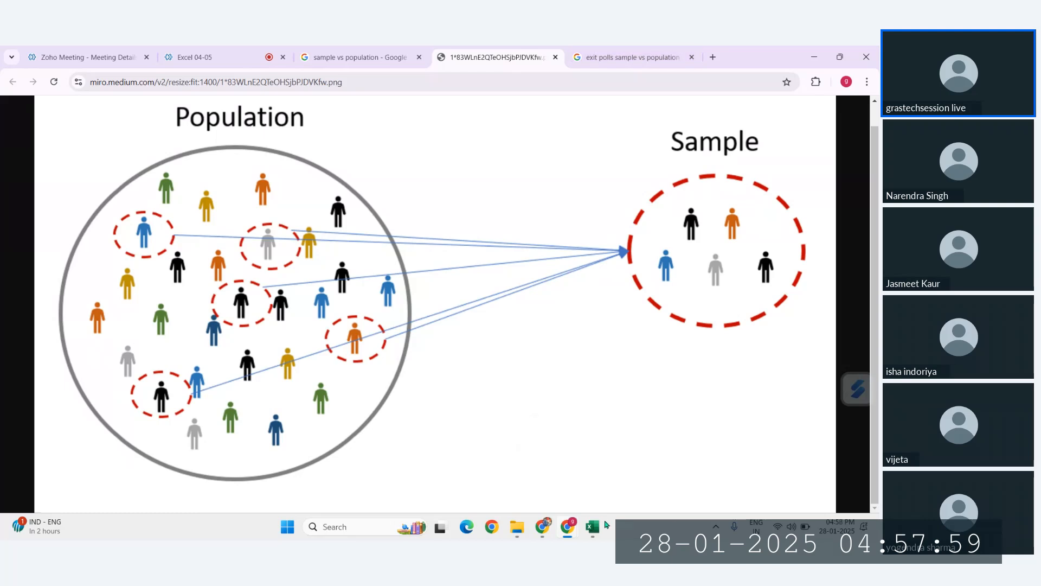
- Return to Excel and examine the MAX and MIN examples in F23:F24 of the function reference list
{"action": "mouse_move", "coordinate": [593, 527]}
{"action": "left_click", "coordinate": [595, 477]}
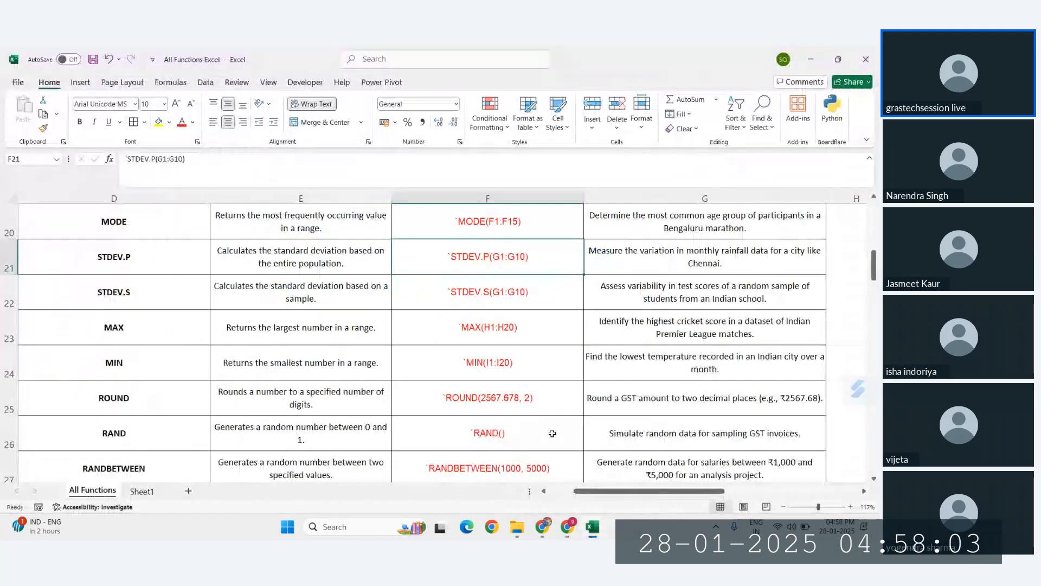
{"action": "left_click", "coordinate": [460, 311]}
{"action": "scroll", "coordinate": [460, 311], "scroll_direction": "down", "scroll_amount": 1}
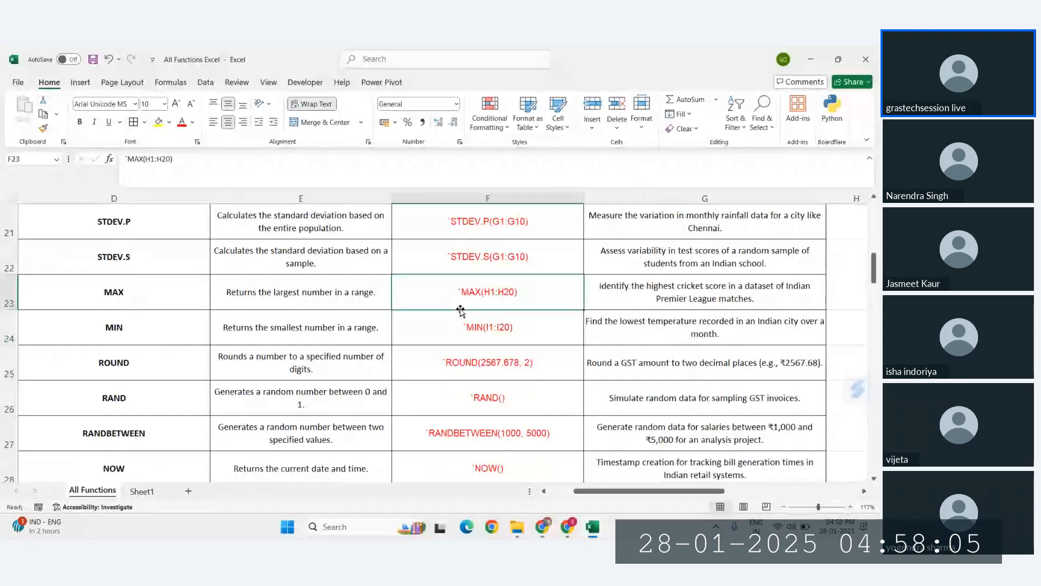
{"action": "left_click_drag", "start_coordinate": [461, 306], "coordinate": [499, 326]}
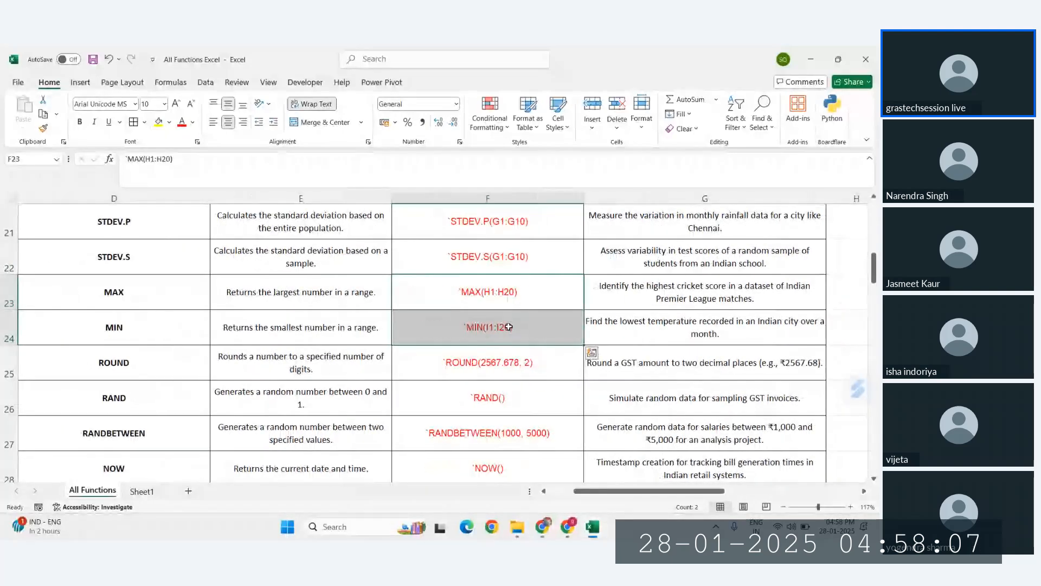
- Calculate the largest value of I18:I21 in K21 with the MAX function
{"action": "scroll", "coordinate": [508, 327], "scroll_direction": "down", "scroll_amount": 1}
{"action": "scroll", "coordinate": [509, 326], "scroll_direction": "right", "scroll_amount": 5}
{"action": "scroll", "coordinate": [509, 326], "scroll_direction": "up", "scroll_amount": 1}
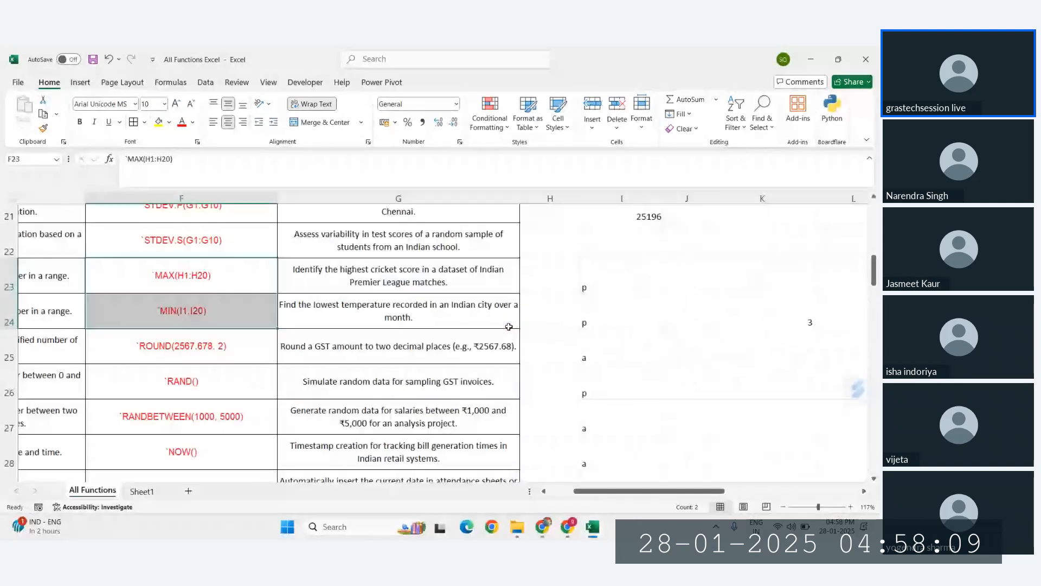
{"action": "scroll", "coordinate": [553, 315], "scroll_direction": "up", "scroll_amount": 3}
{"action": "scroll", "coordinate": [553, 315], "scroll_direction": "right", "scroll_amount": 1}
{"action": "left_click_drag", "start_coordinate": [554, 217], "coordinate": [571, 333]}
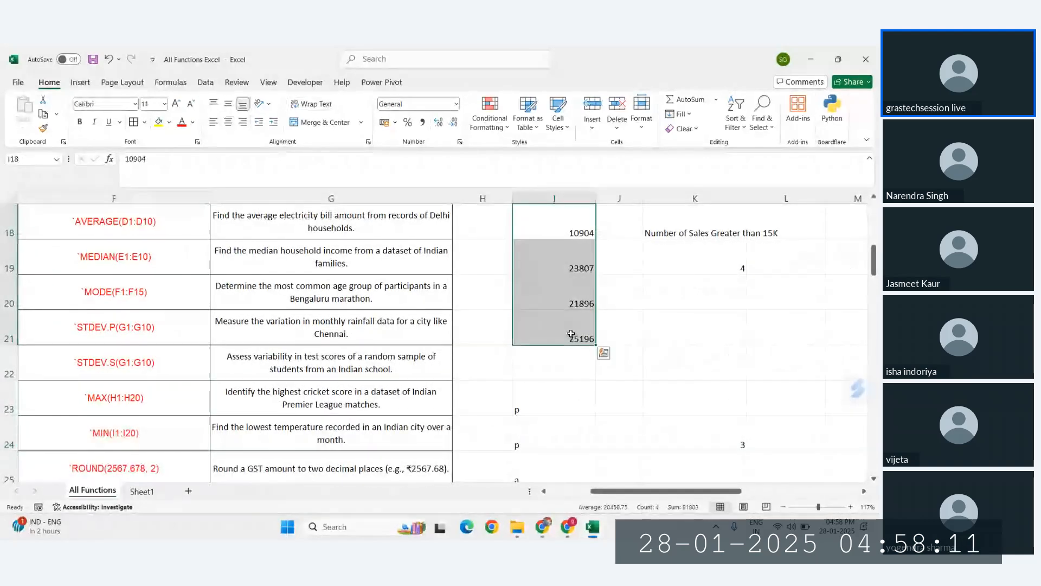
{"action": "left_click", "coordinate": [722, 330]}
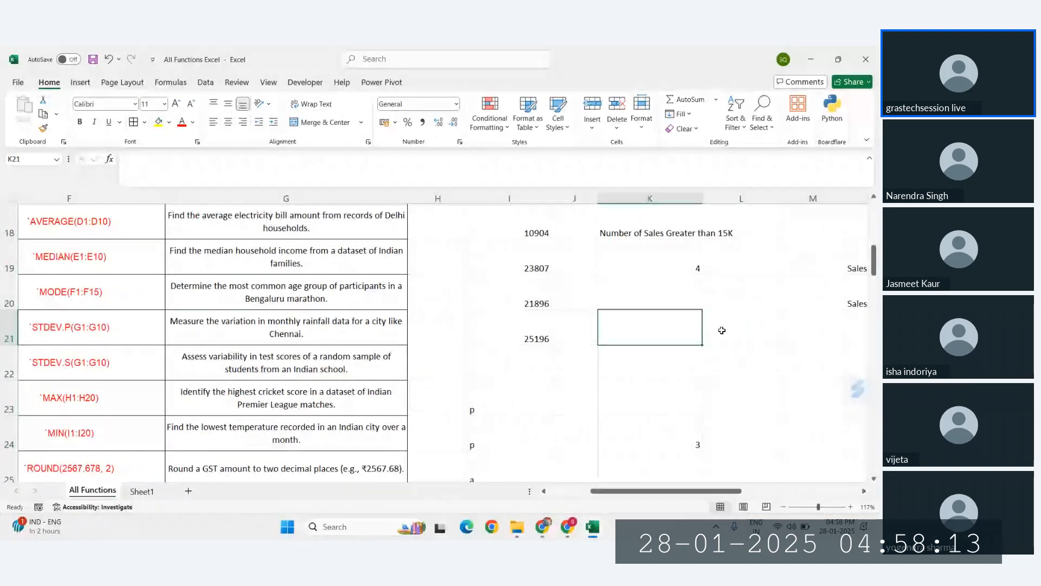
{"action": "type", "text": "=max"}
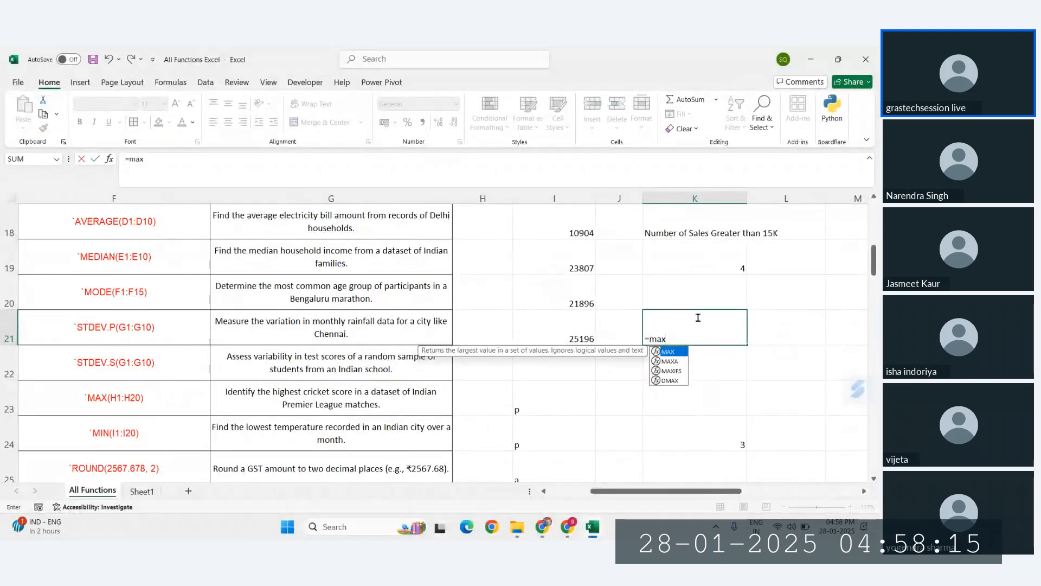
{"action": "key", "text": "Tab"}
{"action": "left_click_drag", "start_coordinate": [581, 230], "coordinate": [581, 331]}
{"action": "type", "text": ")"}
{"action": "key", "text": "Return"}
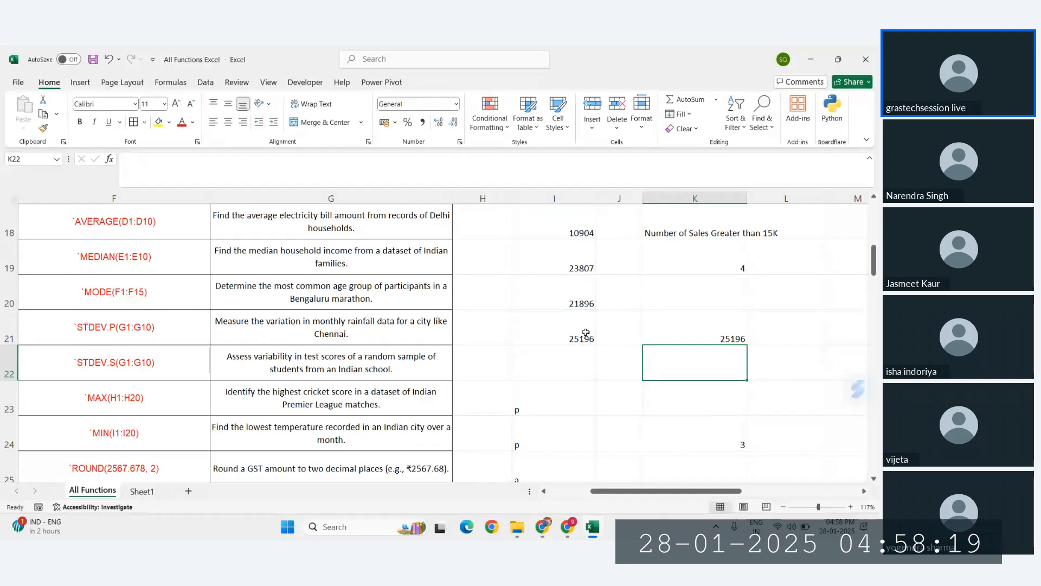
- Calculate the smallest value of I18:I21 in K22 with the MIN function and check its formula
{"action": "left_click", "coordinate": [586, 374]}
{"action": "left_click", "coordinate": [691, 372]}
{"action": "type", "text": "=min"}
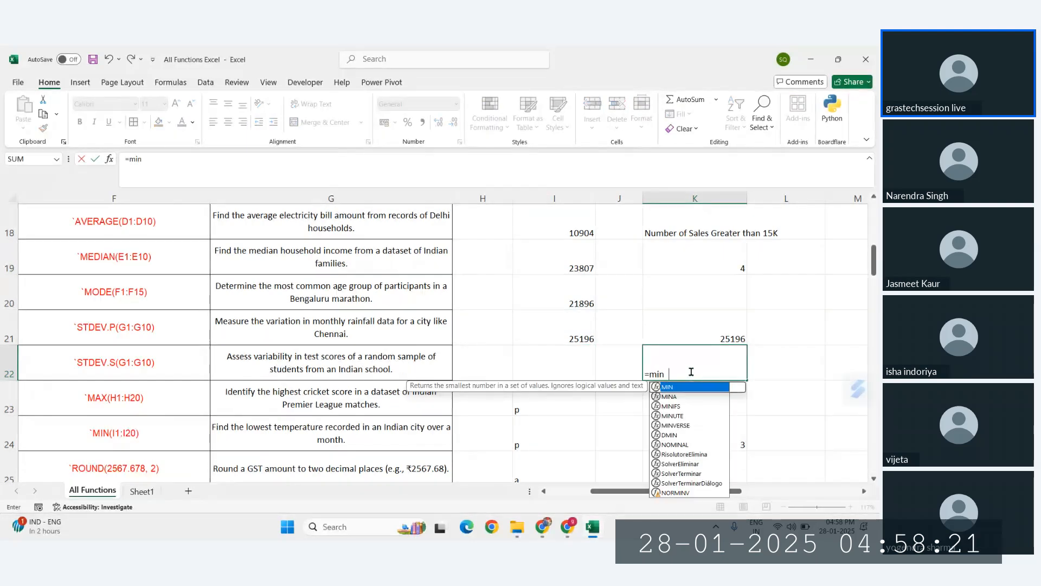
{"action": "key", "text": "Tab"}
{"action": "left_click_drag", "start_coordinate": [573, 229], "coordinate": [581, 339]}
{"action": "key", "text": "Return"}
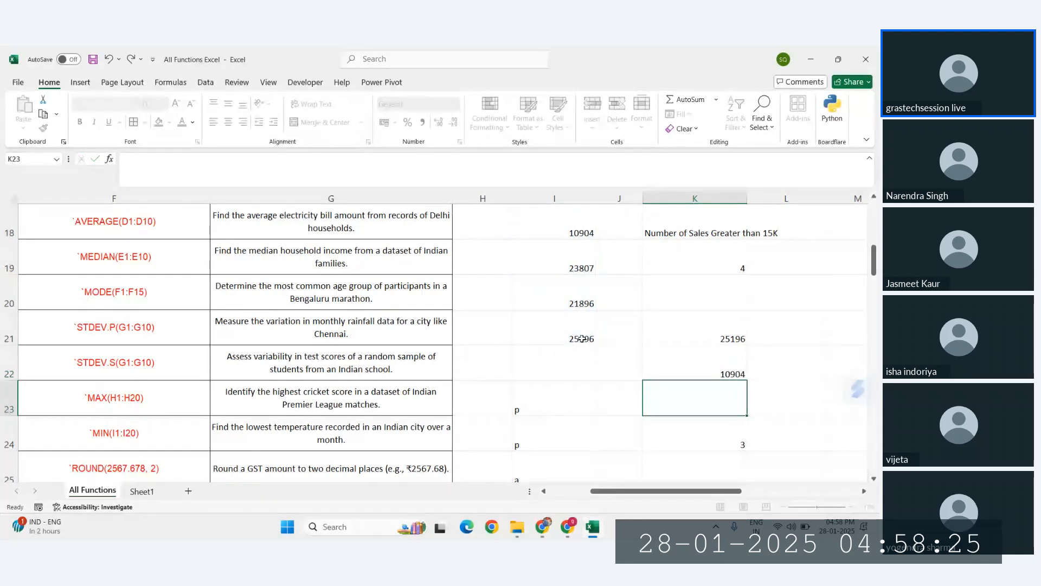
{"action": "left_click", "coordinate": [688, 360]}
- Examine the ROUND, RAND, RANDBETWEEN and NOW examples in F25:F28 of the function reference list
{"action": "scroll", "coordinate": [623, 360], "scroll_direction": "left", "scroll_amount": 3}
{"action": "scroll", "coordinate": [393, 368], "scroll_direction": "down", "scroll_amount": 1}
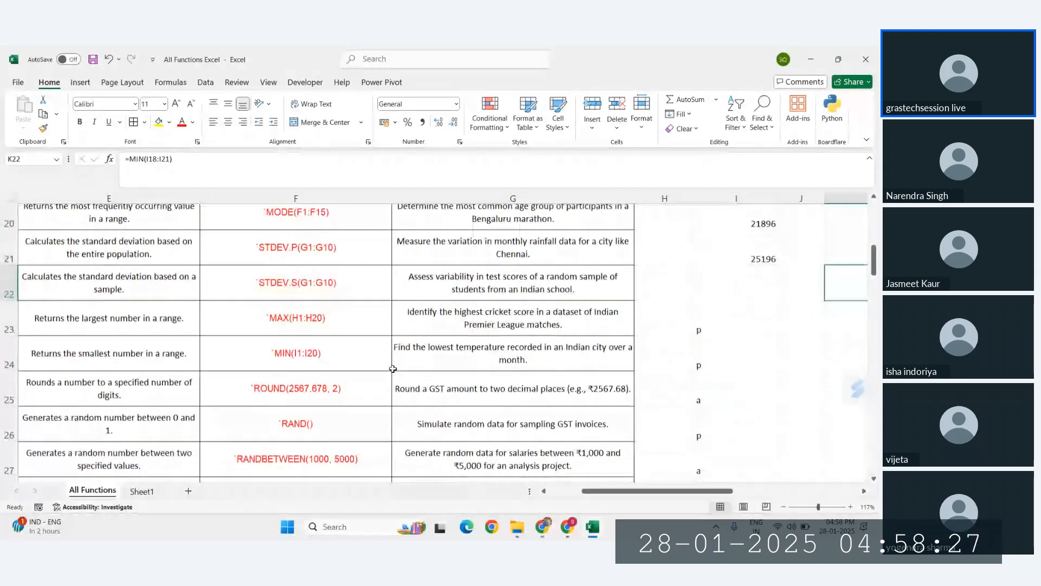
{"action": "left_click", "coordinate": [324, 336]}
{"action": "left_click", "coordinate": [323, 350]}
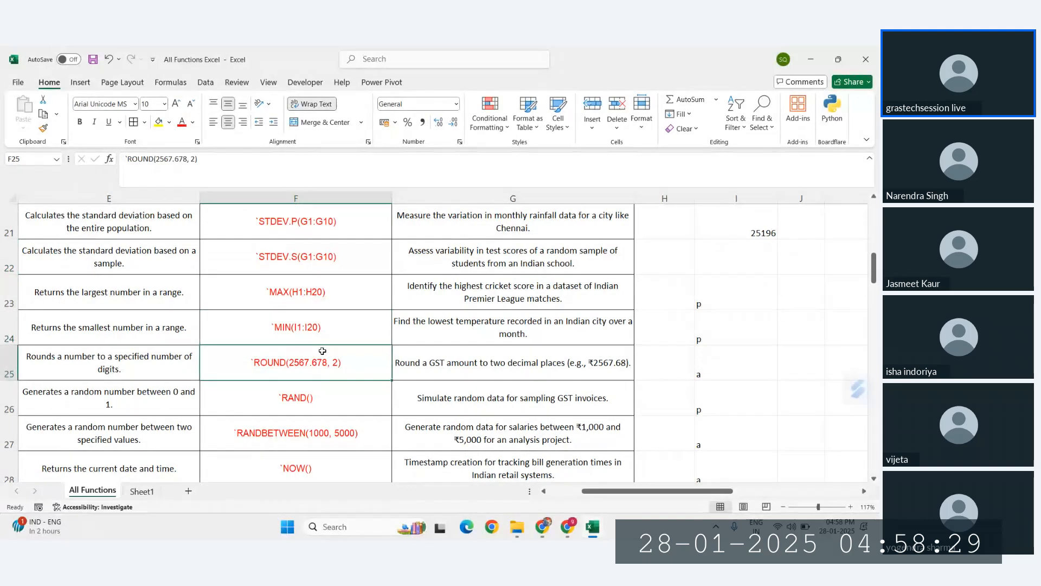
{"action": "scroll", "coordinate": [325, 385], "scroll_direction": "down", "scroll_amount": 1}
{"action": "left_click", "coordinate": [282, 372]}
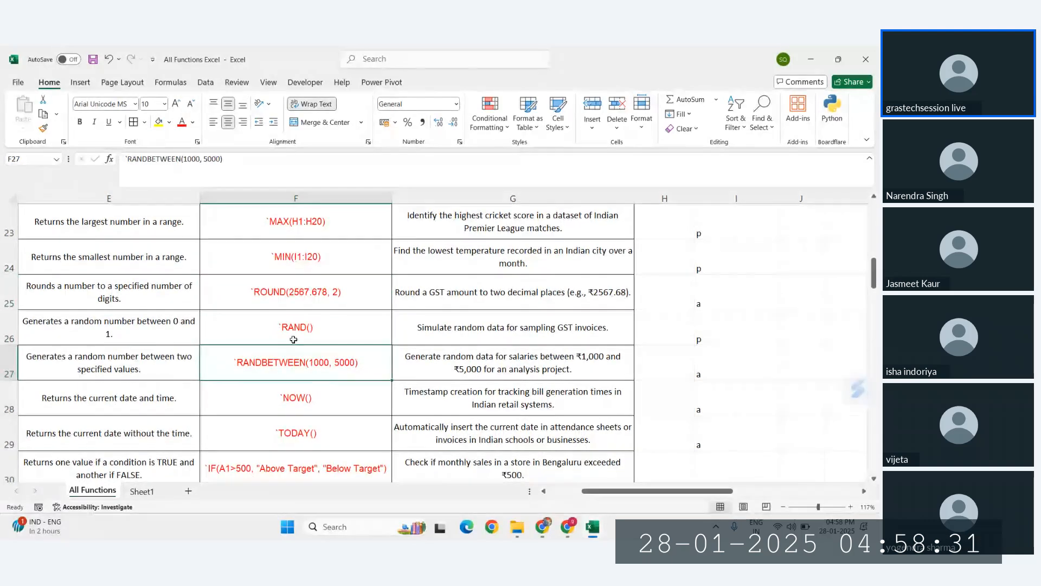
{"action": "left_click_drag", "start_coordinate": [293, 339], "coordinate": [304, 386]}
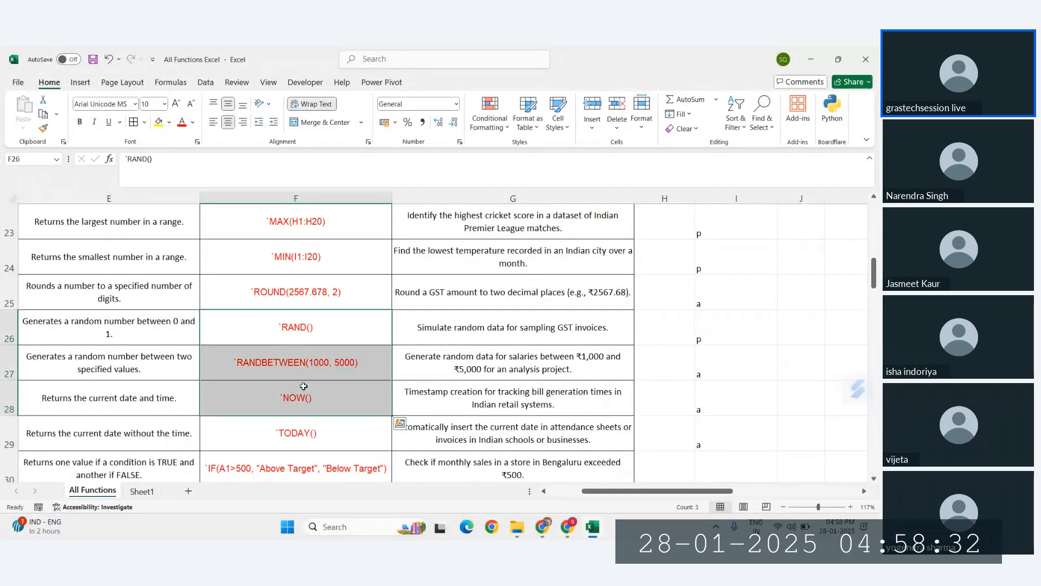
- Enter the decimal number 34656534.346456 in K26 as sample data for rounding
{"action": "left_click", "coordinate": [283, 300]}
{"action": "scroll", "coordinate": [611, 318], "scroll_direction": "right", "scroll_amount": 2}
{"action": "left_click", "coordinate": [640, 319]}
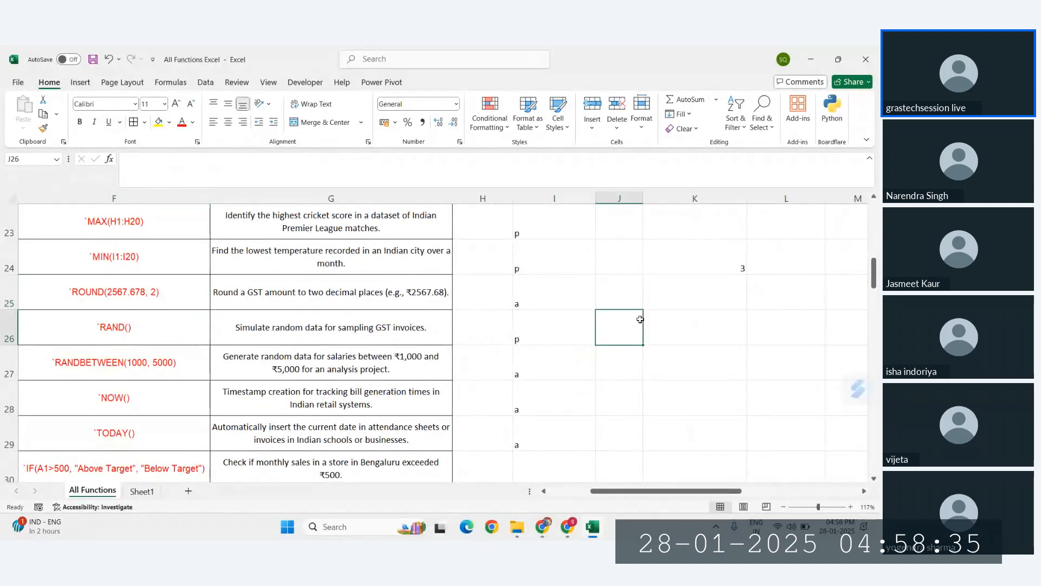
{"action": "left_click", "coordinate": [677, 326]}
{"action": "scroll", "coordinate": [677, 328], "scroll_direction": "right", "scroll_amount": 1}
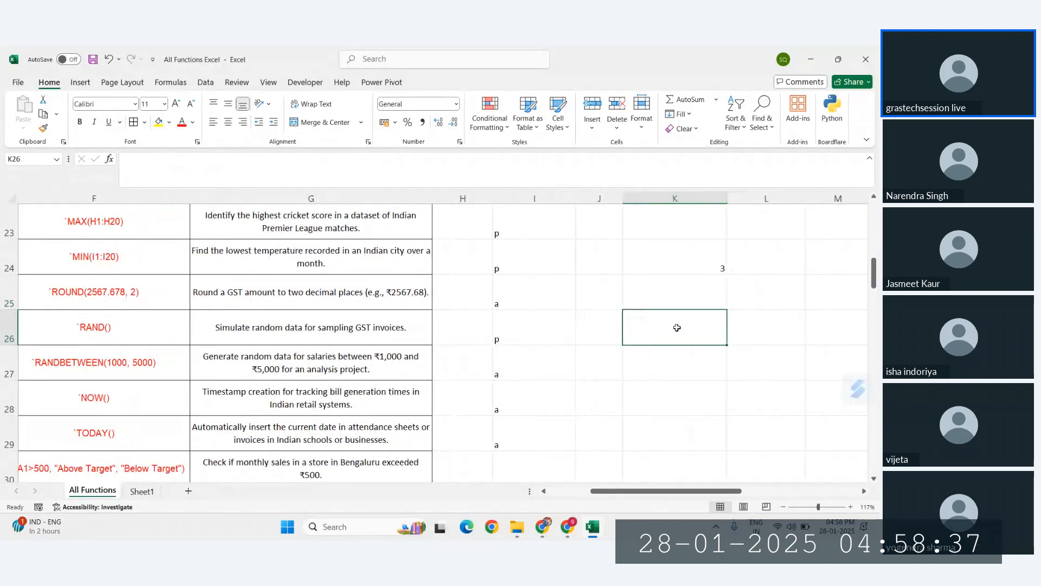
{"action": "scroll", "coordinate": [677, 328], "scroll_direction": "left", "scroll_amount": 1}
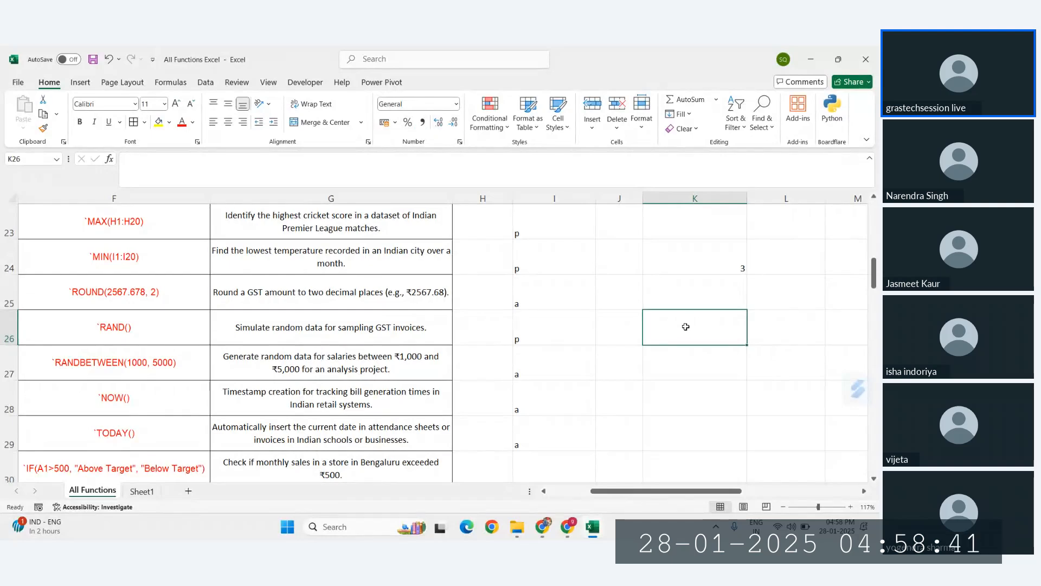
{"action": "type", "text": "34656534.34654"}
{"action": "key", "text": "Return"}
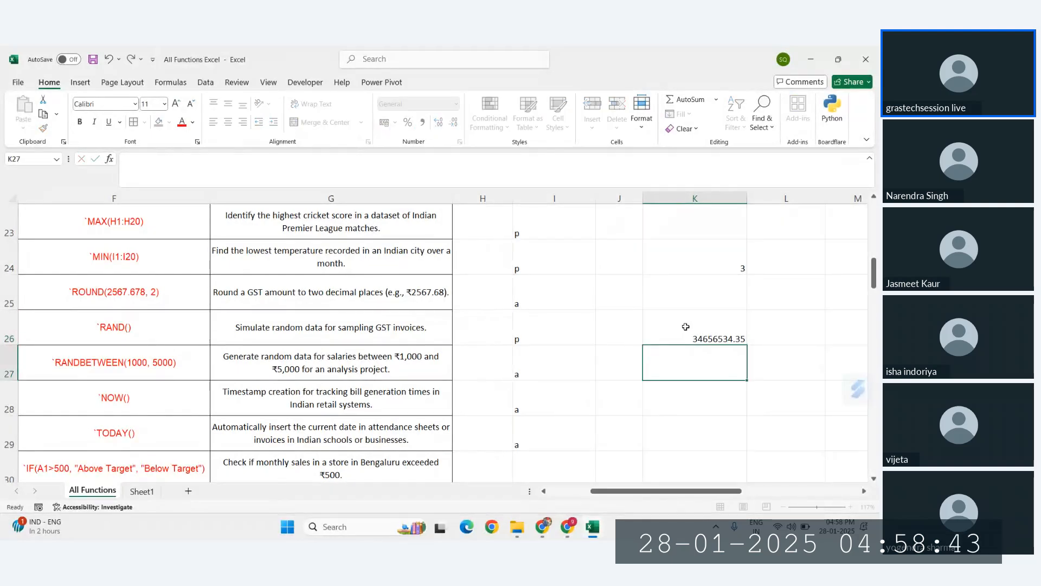
- Widen column K and format K26 to show six decimal places
{"action": "left_click_drag", "start_coordinate": [747, 198], "coordinate": [782, 203]}
{"action": "left_click", "coordinate": [709, 329]}
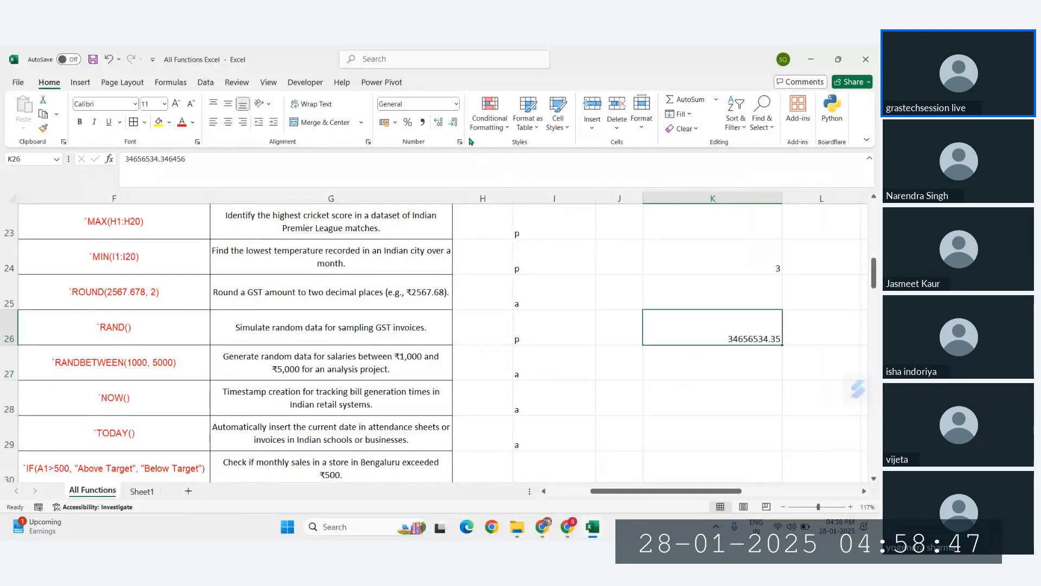
{"action": "left_click", "coordinate": [438, 123]}
{"action": "left_click", "coordinate": [438, 124]}
{"action": "left_click", "coordinate": [438, 123]}
{"action": "left_click", "coordinate": [438, 124]}
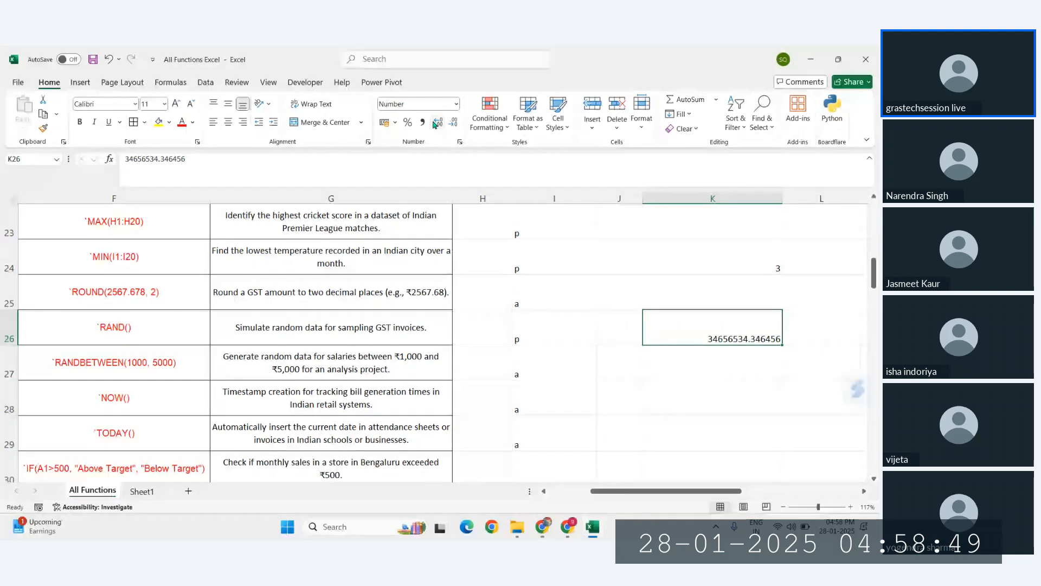
- Round K26 to 2 decimal places in K27 with the ROUND function and check its formula
{"action": "left_click", "coordinate": [726, 365]}
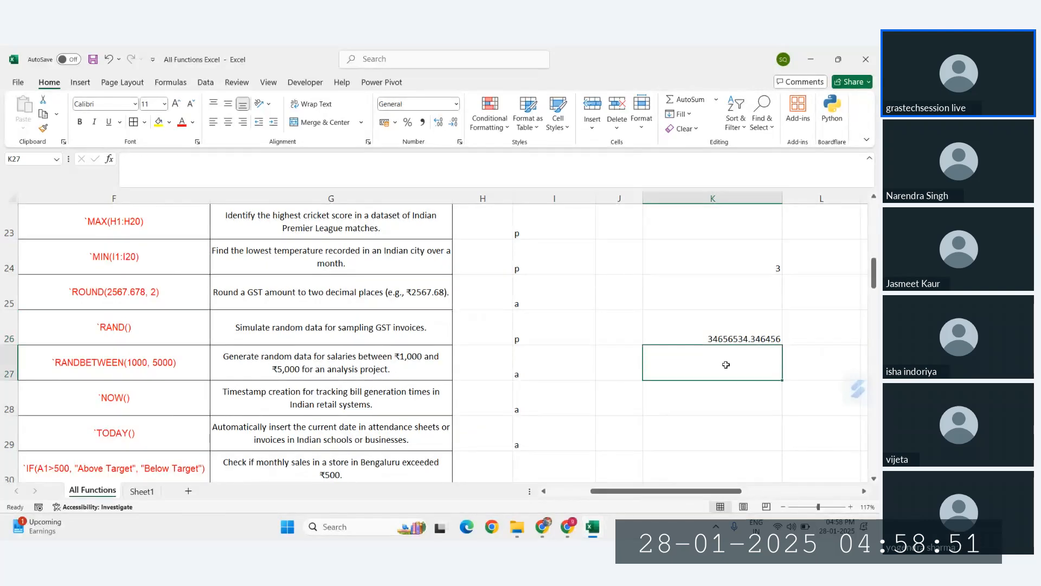
{"action": "type", "text": "=roun"}
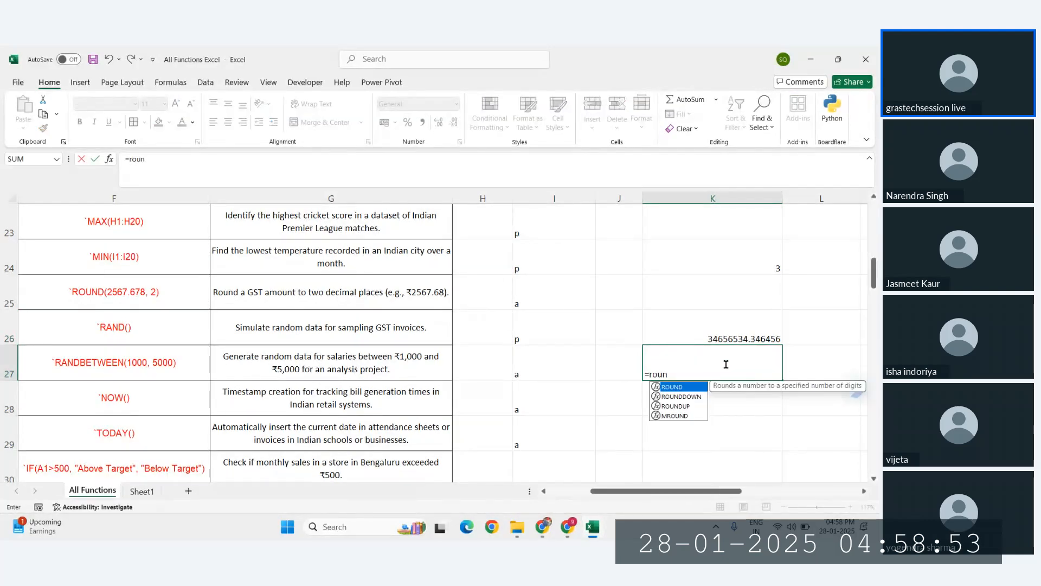
{"action": "key", "text": "Tab"}
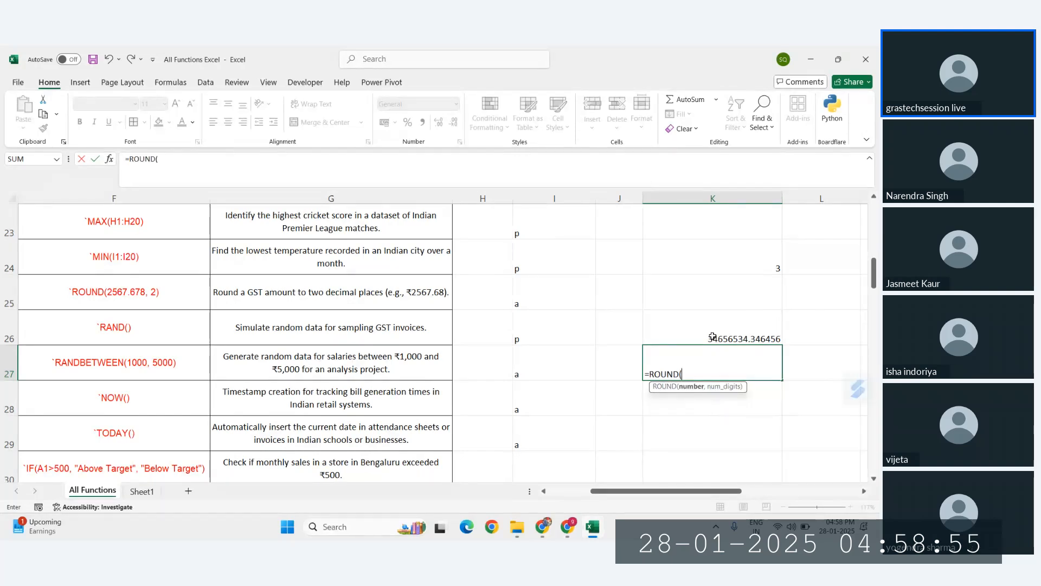
{"action": "left_click", "coordinate": [712, 338]}
{"action": "type", "text": ","}
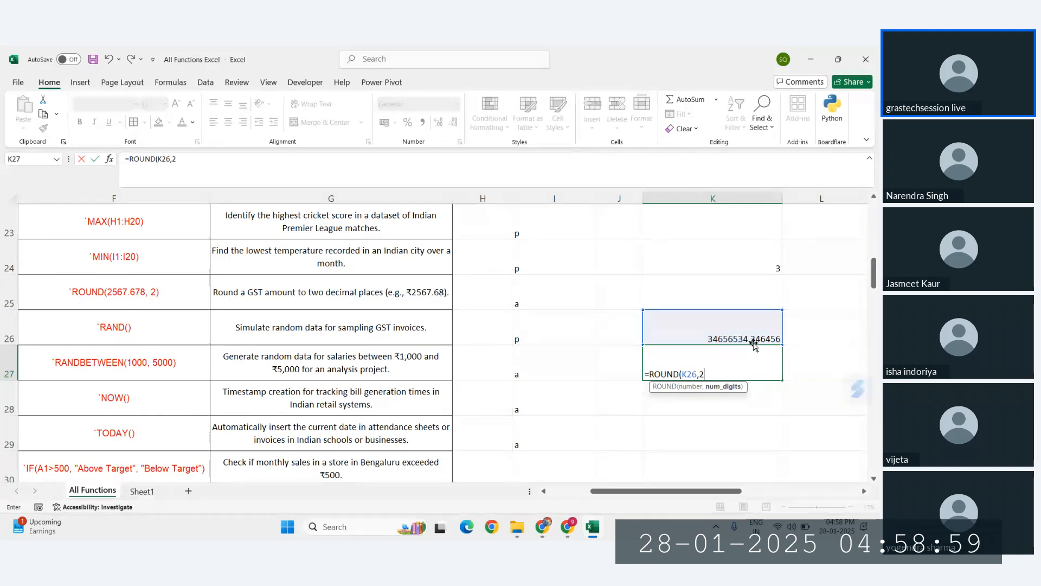
{"action": "type", "text": "2"}
{"action": "type", "text": ")"}
{"action": "key", "text": "Return"}
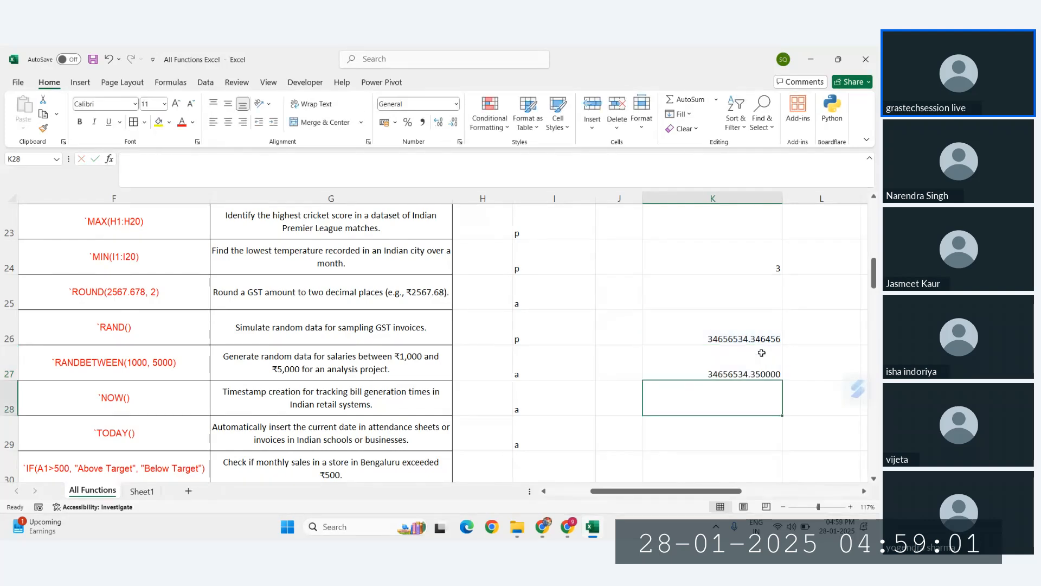
{"action": "left_click", "coordinate": [759, 375]}
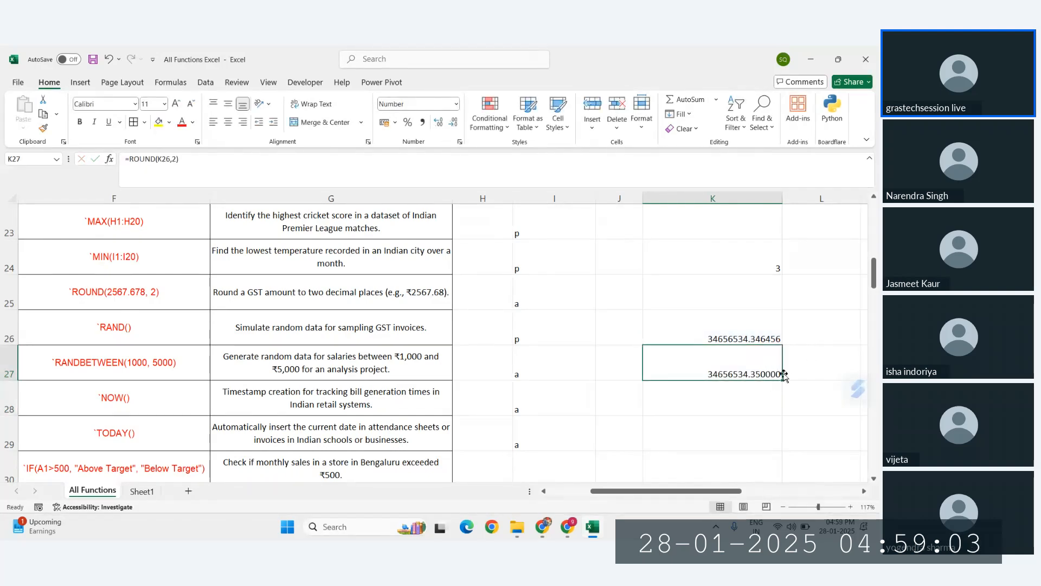
{"action": "scroll", "coordinate": [706, 364], "scroll_direction": "down", "scroll_amount": 1}
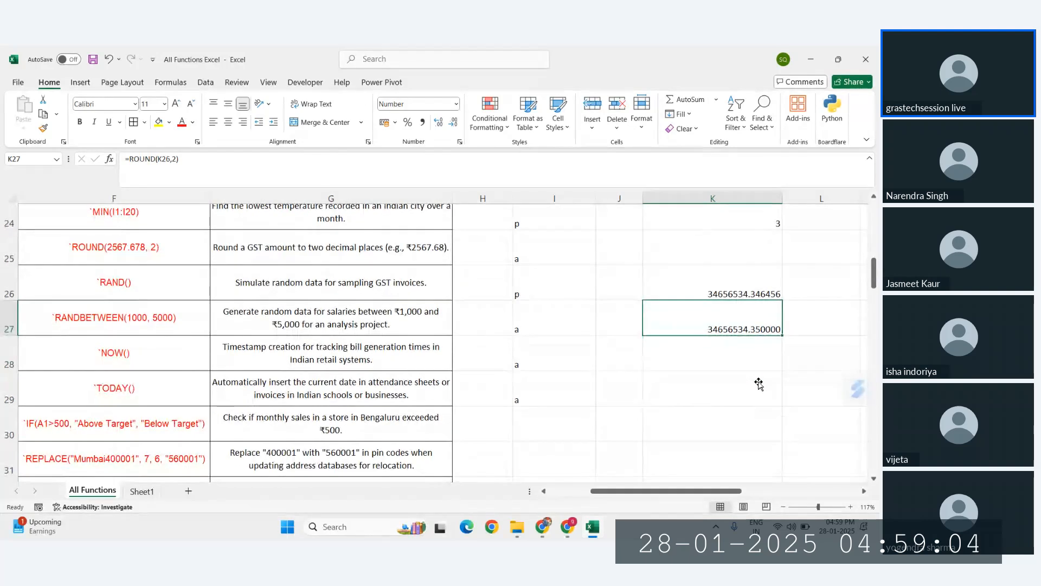
{"action": "left_click", "coordinate": [705, 363]}
{"action": "type", "text": "=roun"}
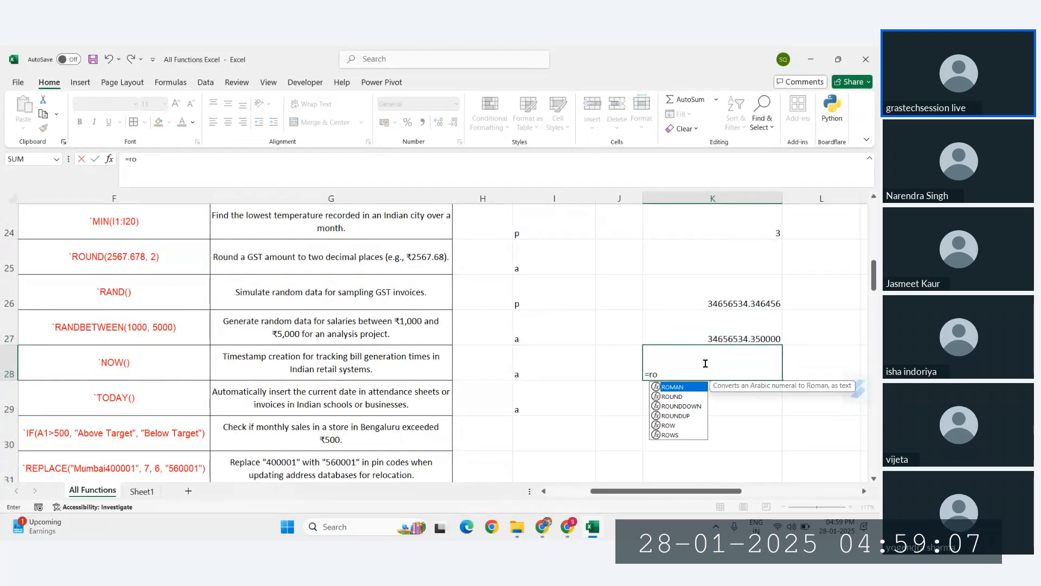
{"action": "key", "text": "Down"}
{"action": "key", "text": "Down"}
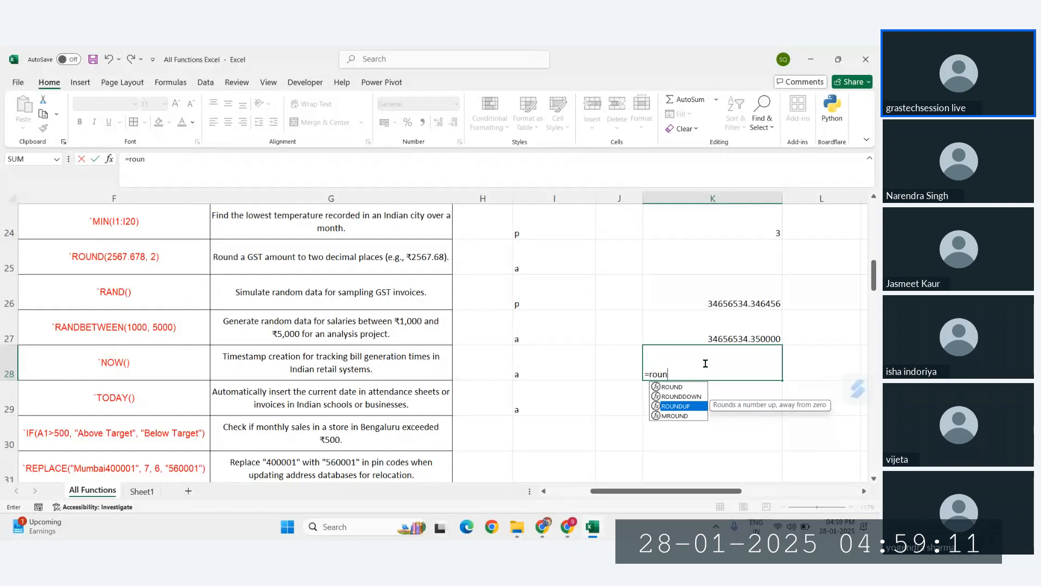
{"action": "key", "text": "ctrl+Return"}
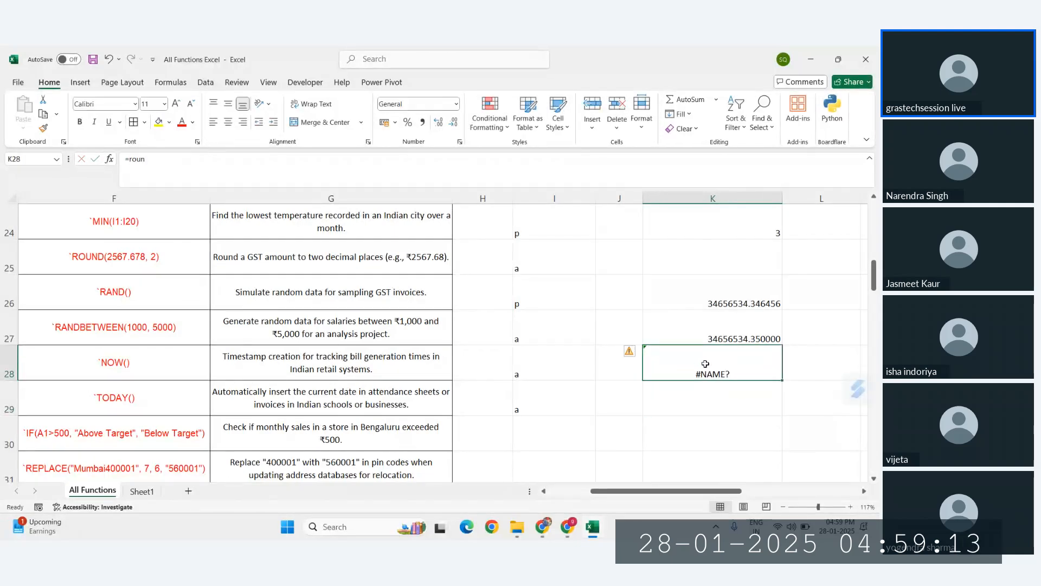
- Start a ROUNDUP formula in K28 with K26 as the number to round
{"action": "type", "text": "=ro"}
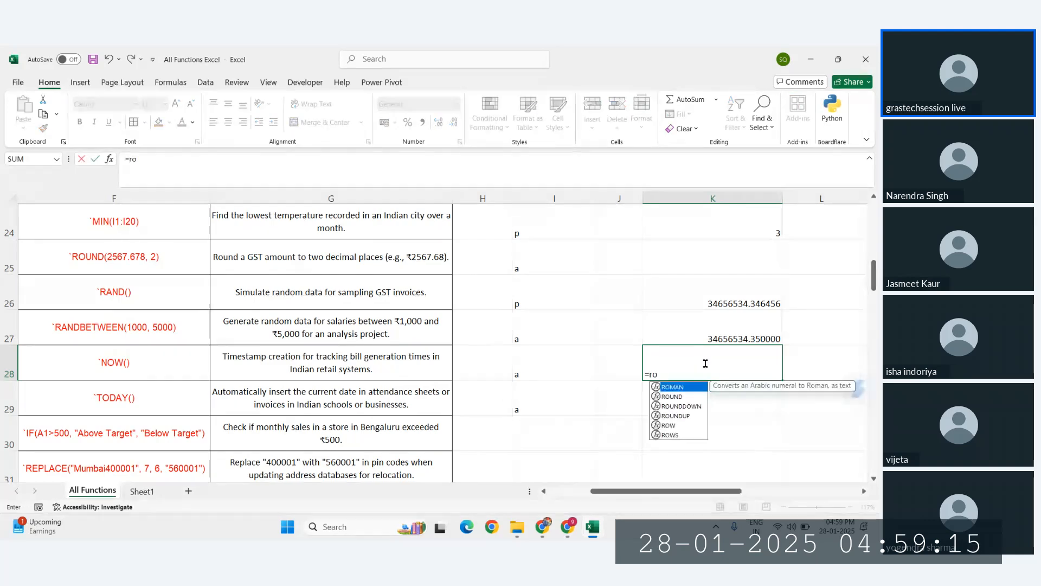
{"action": "type", "text": "un"}
{"action": "key", "text": "Down"}
{"action": "key", "text": "Down"}
{"action": "key", "text": "Tab"}
{"action": "left_click", "coordinate": [724, 300]}
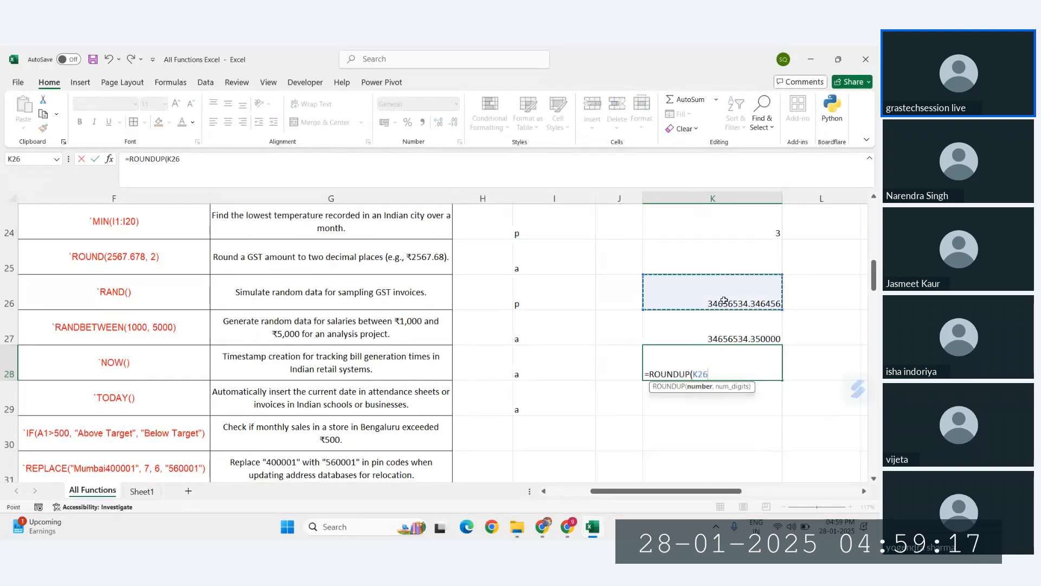
{"action": "key", "text": "Return"}
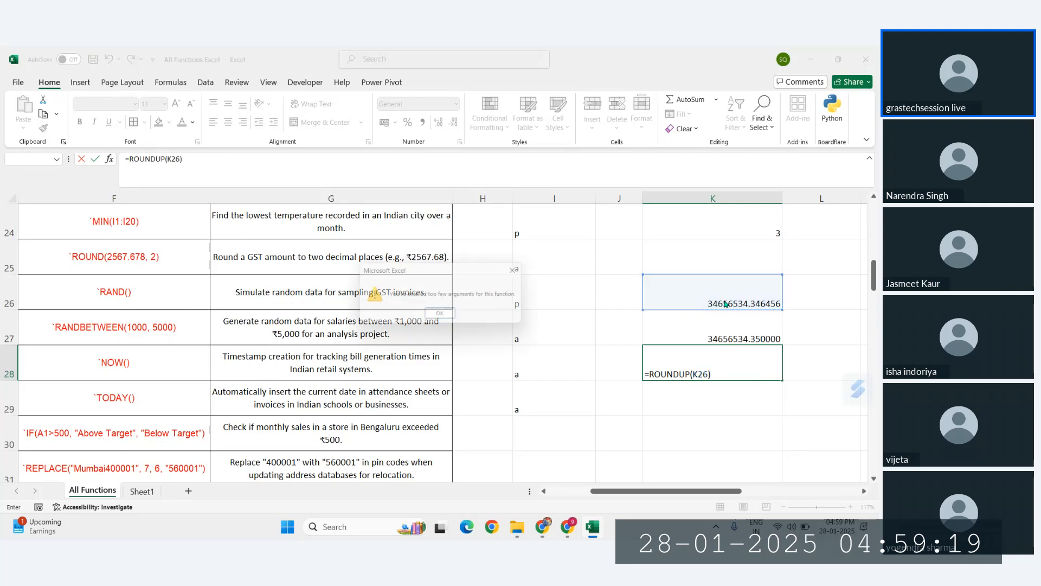
{"action": "left_click", "coordinate": [448, 316]}
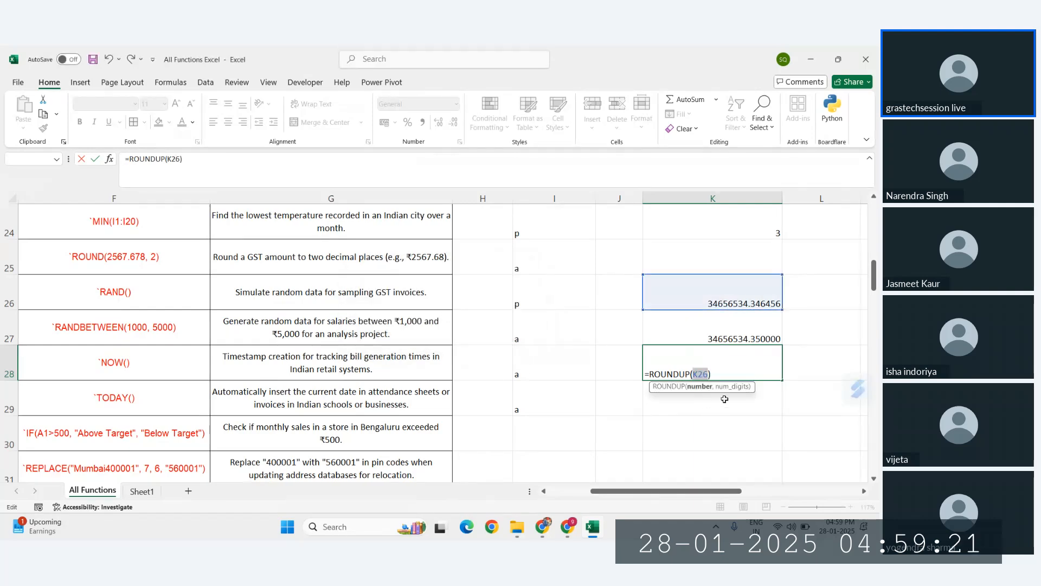
- Complete the ROUNDUP formula in K28 with 0 as the number of digits and check it
{"action": "type", "text": ","}
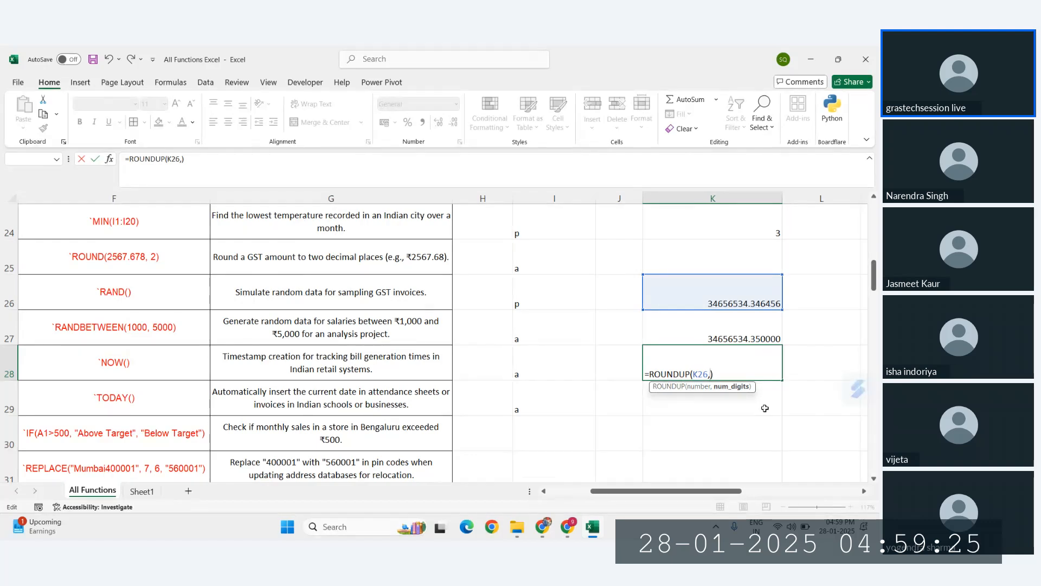
{"action": "type", "text": "0)"}
{"action": "key", "text": "Return"}
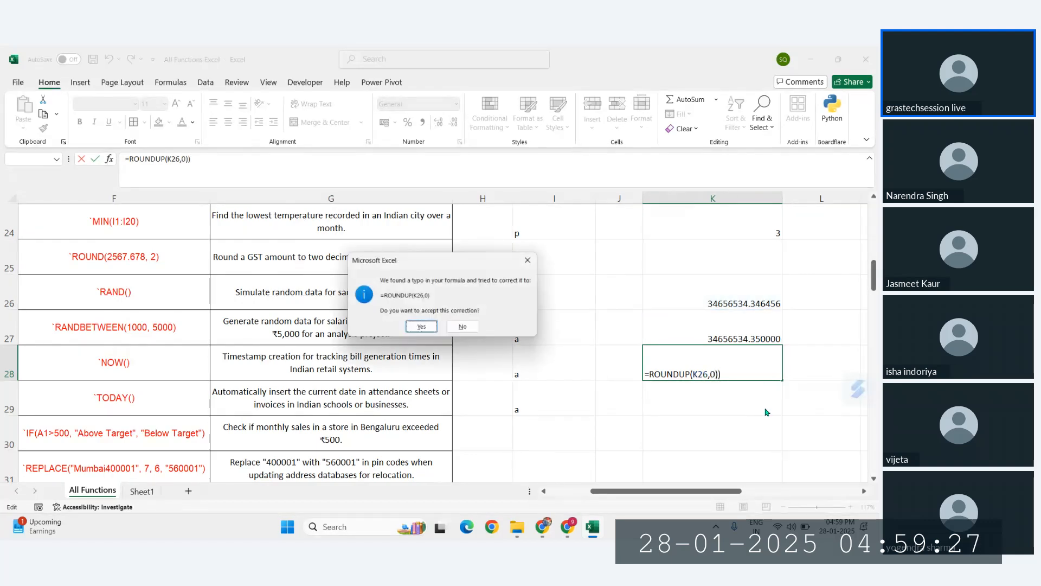
{"action": "left_click", "coordinate": [465, 328]}
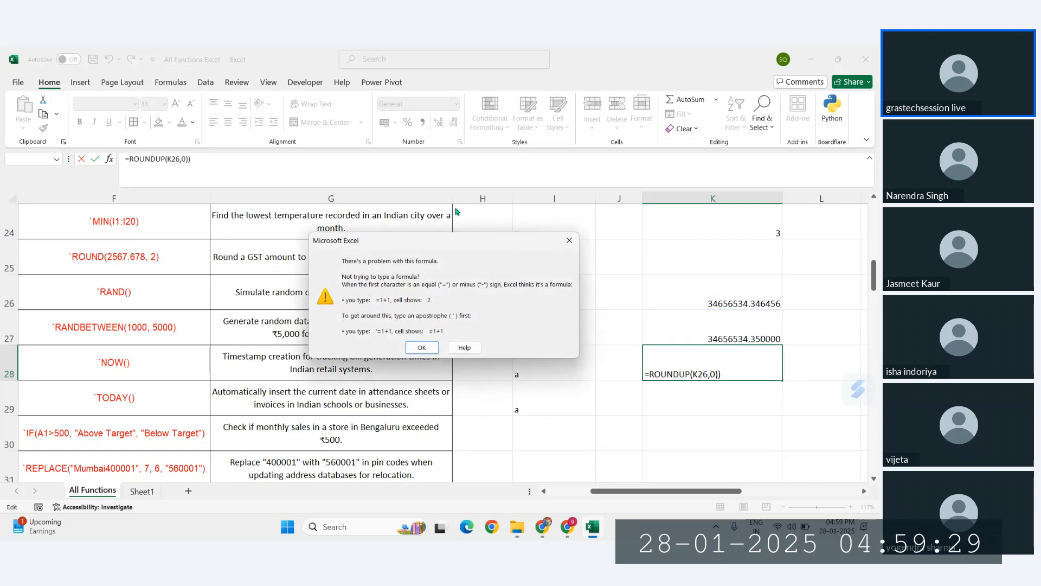
{"action": "left_click", "coordinate": [425, 348]}
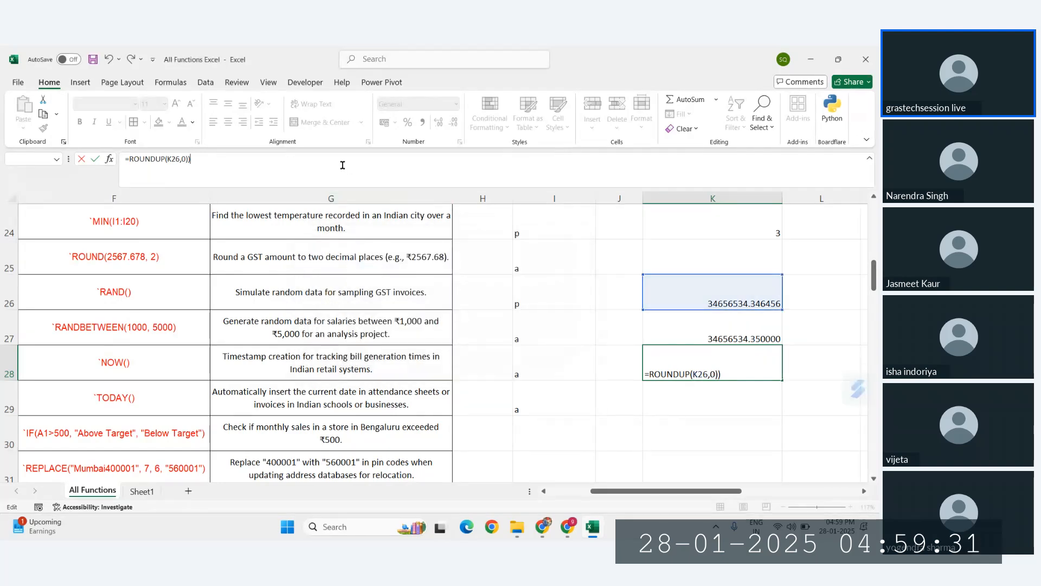
{"action": "key", "text": "BackSpace"}
{"action": "key", "text": "Return"}
{"action": "left_click", "coordinate": [709, 360]}
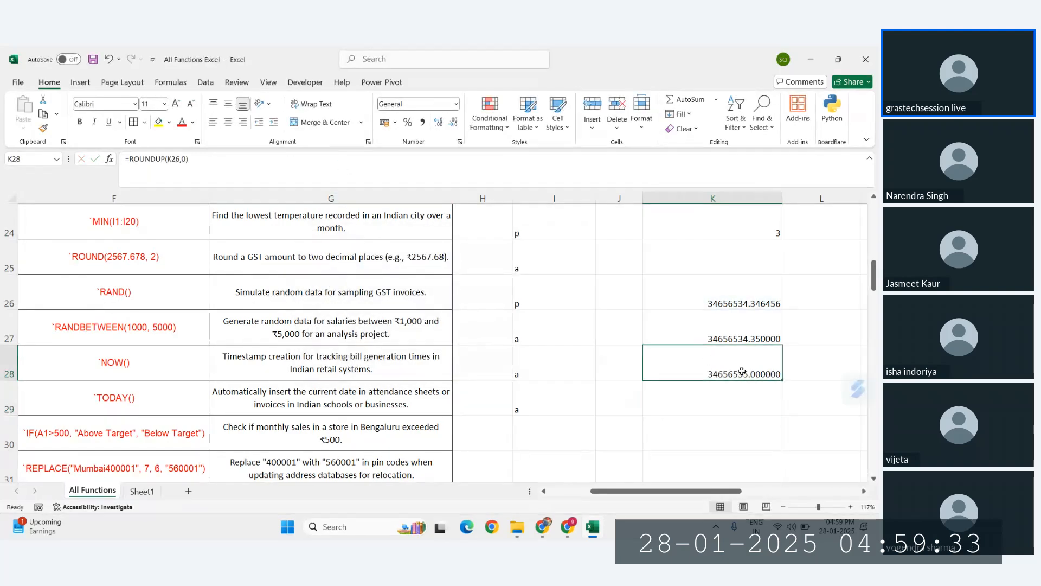
- Replace the number in K26 with 345.5678 and check the ROUNDUP formula in K28
{"action": "scroll", "coordinate": [740, 368], "scroll_direction": "up", "scroll_amount": 10, "text": "ctrl"}
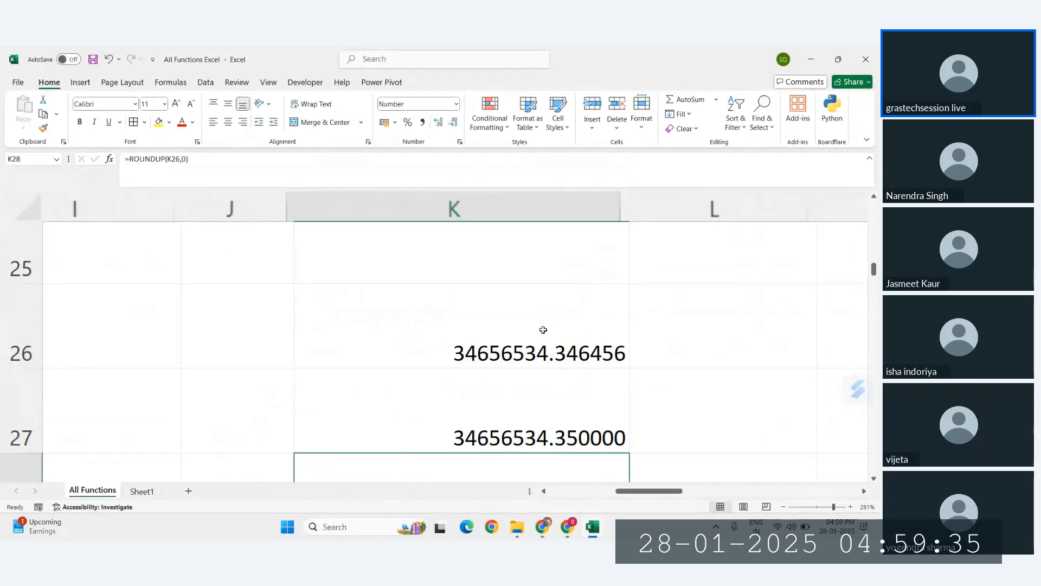
{"action": "scroll", "coordinate": [542, 329], "scroll_direction": "down", "scroll_amount": 1}
{"action": "scroll", "coordinate": [542, 328], "scroll_direction": "left", "scroll_amount": 1}
{"action": "left_click", "coordinate": [579, 293]}
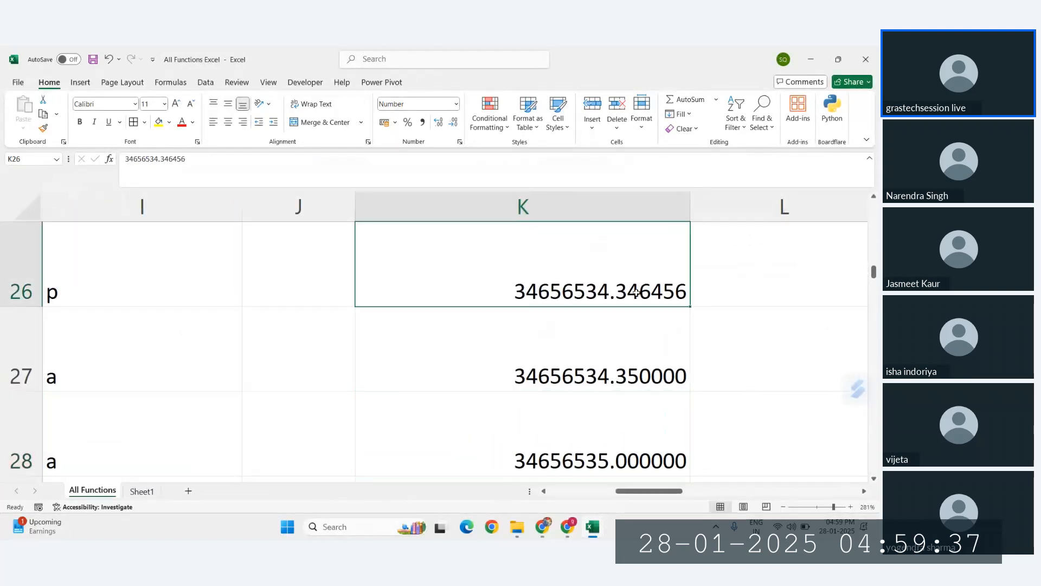
{"action": "scroll", "coordinate": [579, 293], "scroll_direction": "down", "scroll_amount": 3}
{"action": "scroll", "coordinate": [591, 295], "scroll_direction": "up", "scroll_amount": 1}
{"action": "scroll", "coordinate": [591, 295], "scroll_direction": "up", "scroll_amount": 1}
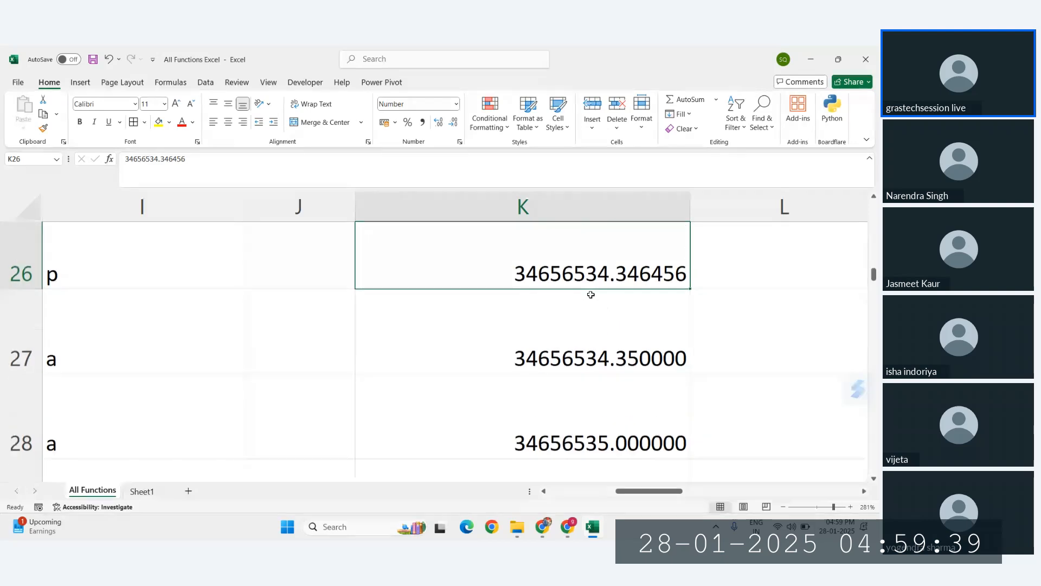
{"action": "type", "text": "345.5678"}
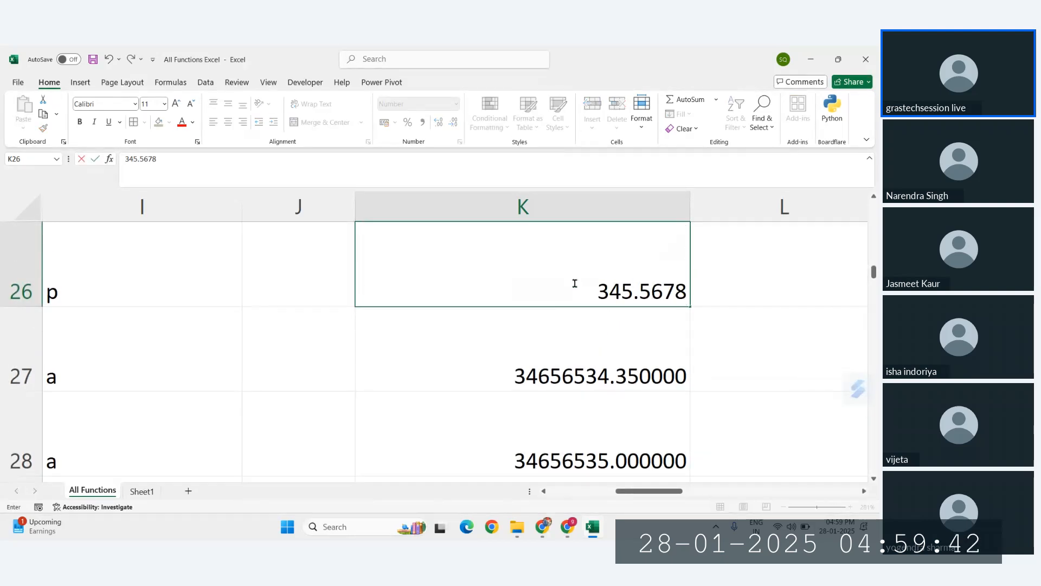
{"action": "key", "text": "Return"}
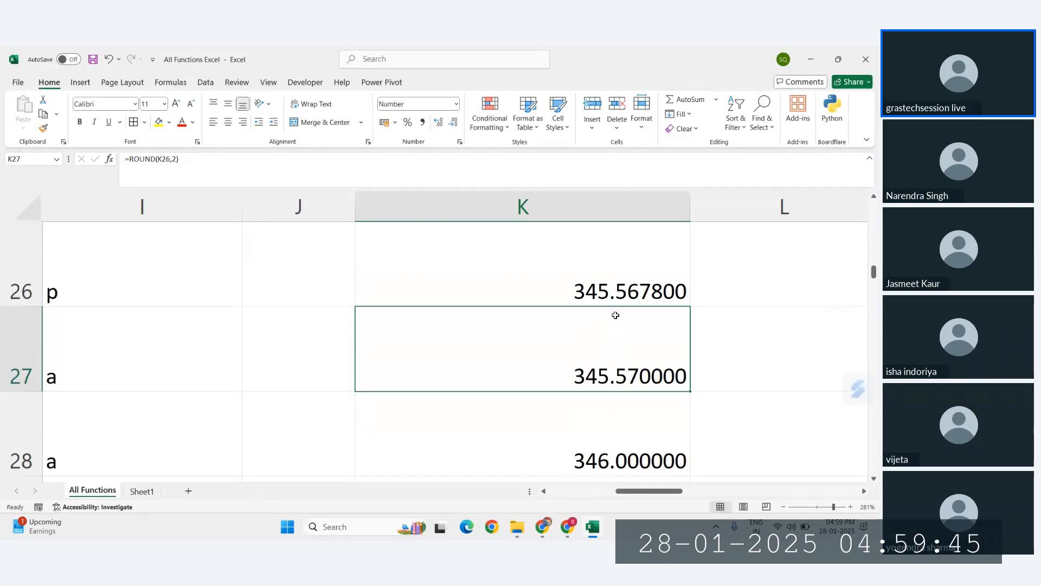
{"action": "left_click", "coordinate": [616, 449]}
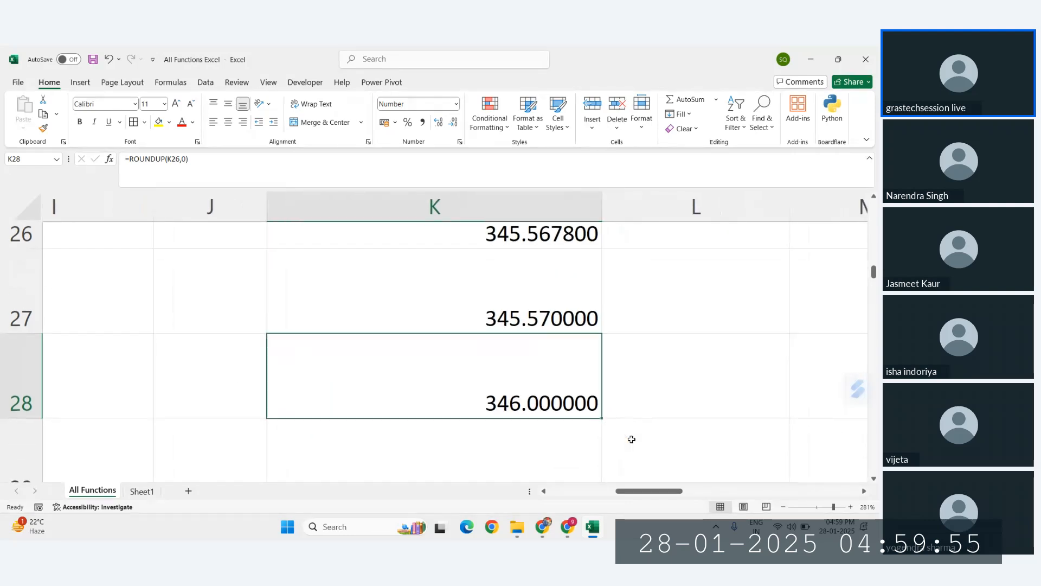
{"action": "scroll", "coordinate": [618, 421], "scroll_direction": "down", "scroll_amount": 5}
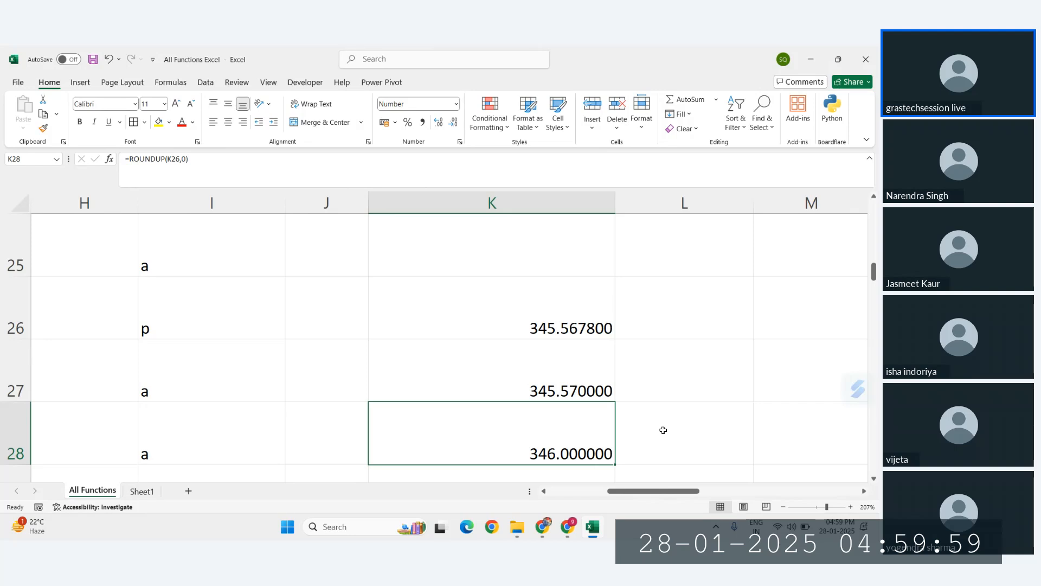
{"action": "left_click", "coordinate": [683, 438]}
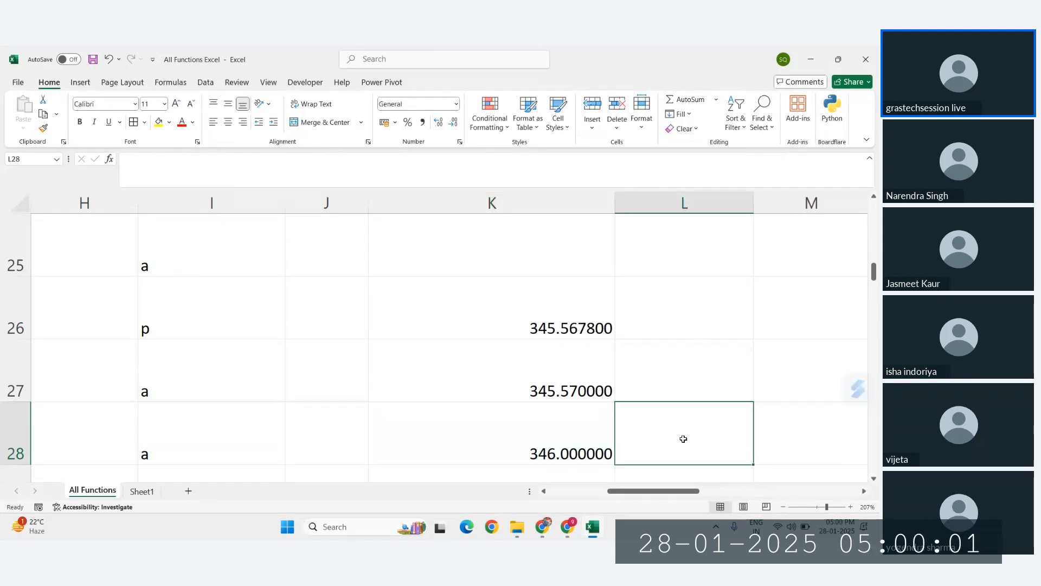
{"action": "mouse_move", "coordinate": [567, 527]}
{"action": "left_click", "coordinate": [502, 472]}
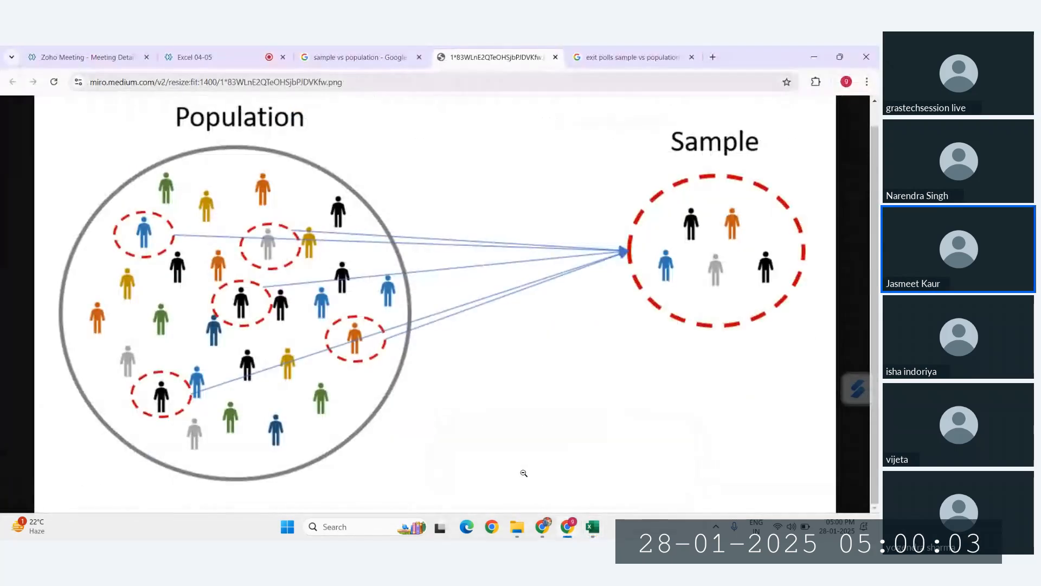
{"action": "left_click", "coordinate": [618, 488]}
{"action": "left_click", "coordinate": [695, 362]}
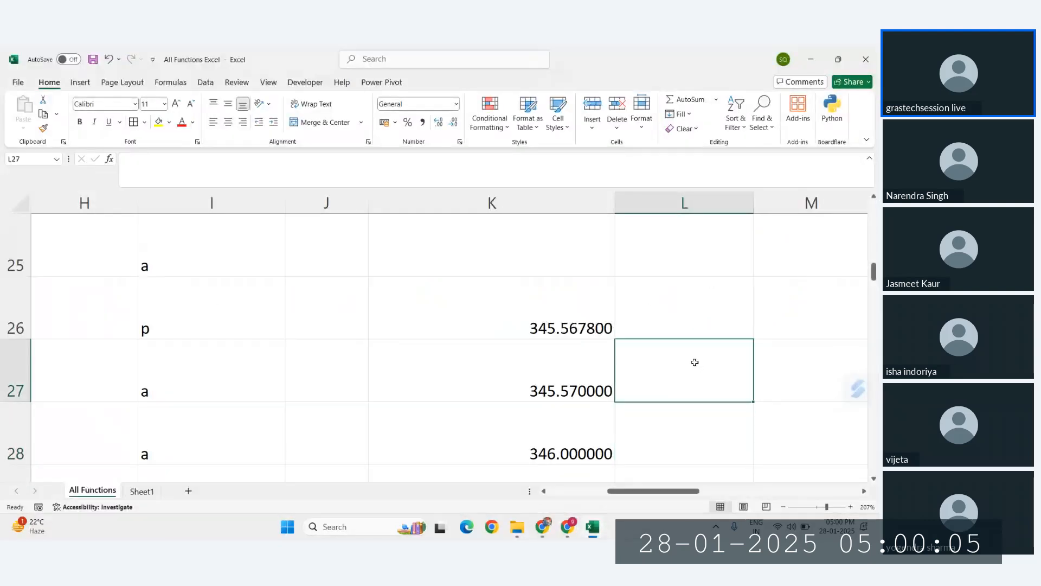
- Round K26 down with 0 digits in L27 using the ROUNDDOWN function
{"action": "type", "text": "=round"}
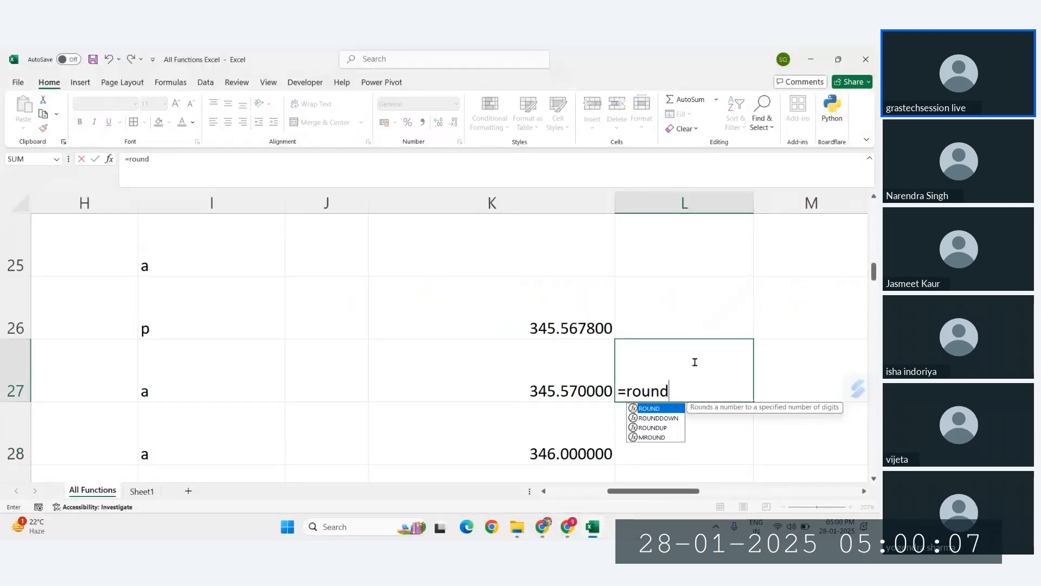
{"action": "key", "text": "Down"}
{"action": "key", "text": "Down"}
{"action": "key", "text": "Up"}
{"action": "key", "text": "Tab"}
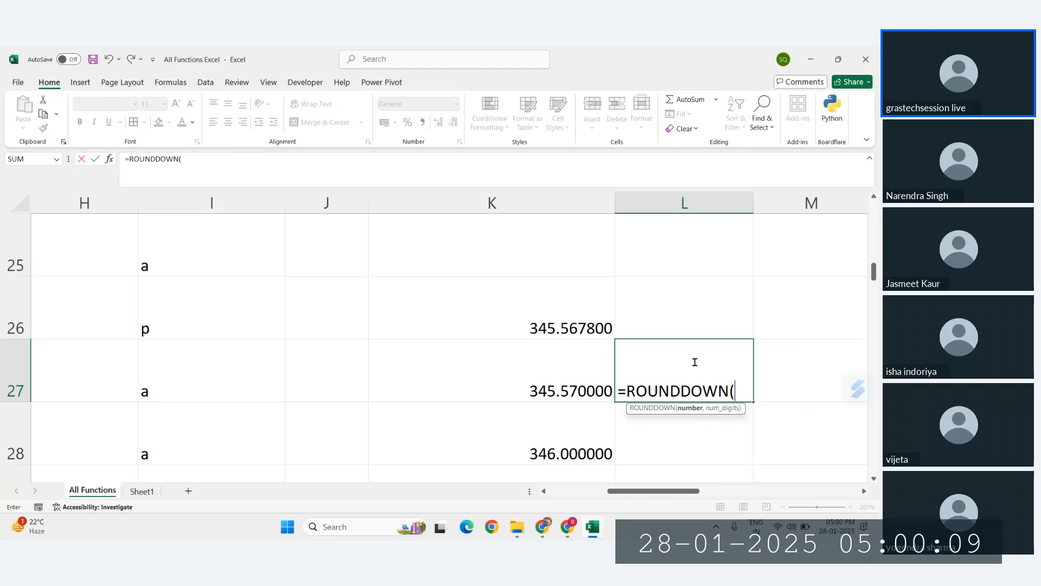
{"action": "left_click", "coordinate": [568, 322]}
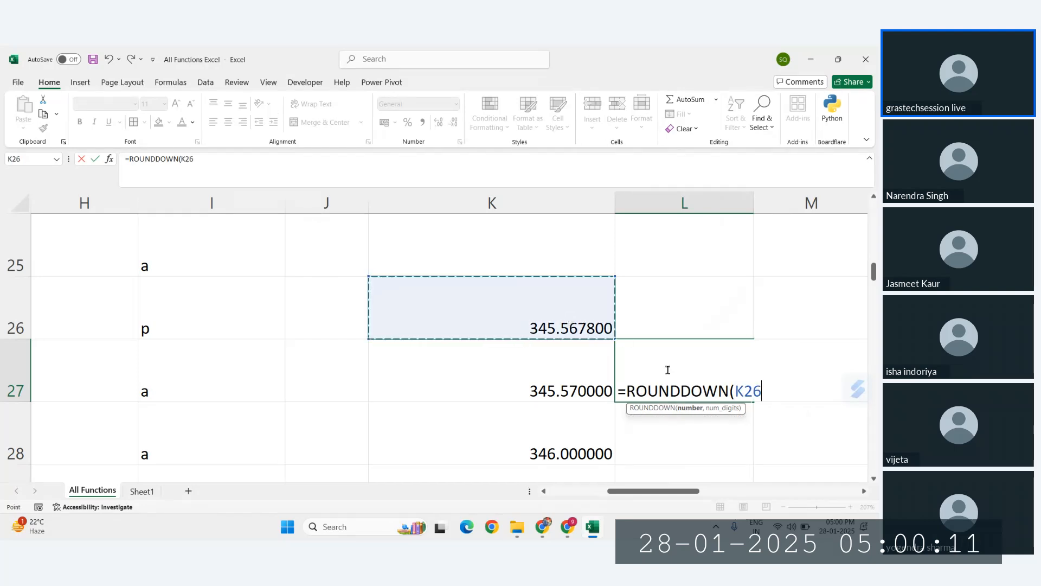
{"action": "type", "text": ",0"}
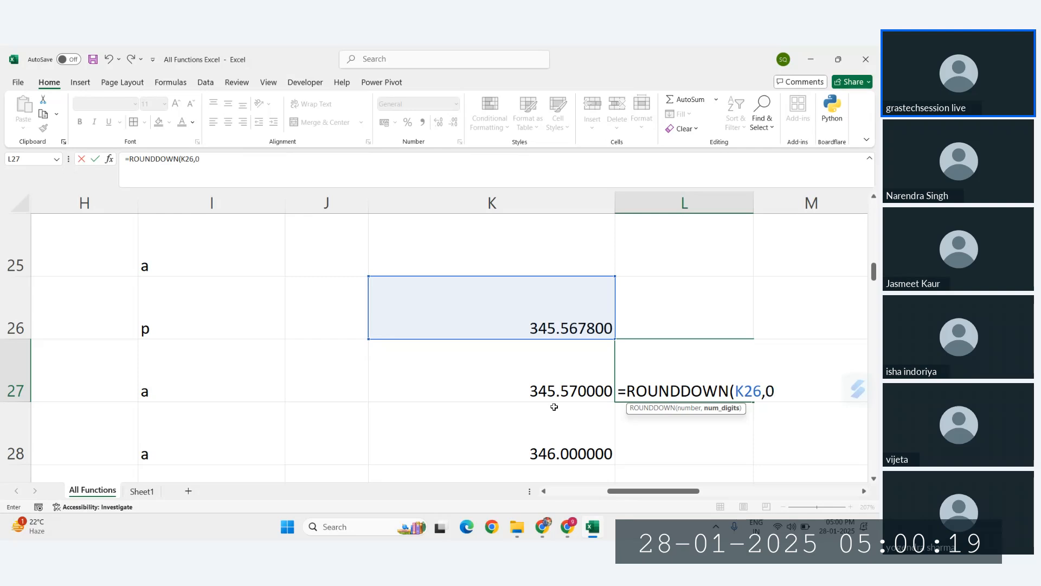
{"action": "type", "text": ")"}
{"action": "key", "text": "Return"}
- Compare the ROUNDDOWN formula in L27 with the ROUNDUP formula in K28 and the ROUND formula in K27
{"action": "left_click", "coordinate": [711, 383]}
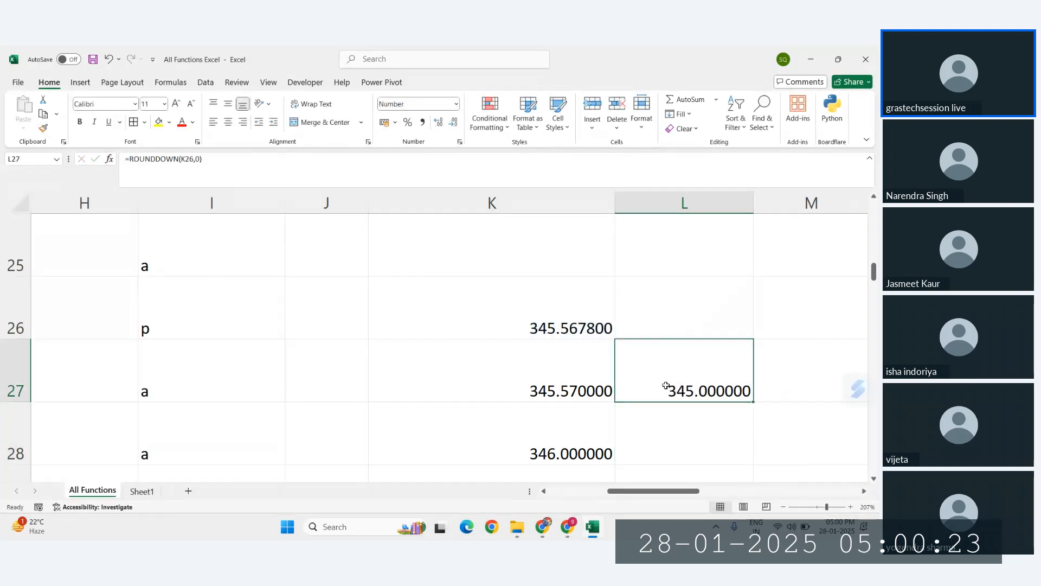
{"action": "scroll", "coordinate": [594, 343], "scroll_direction": "down", "scroll_amount": 1}
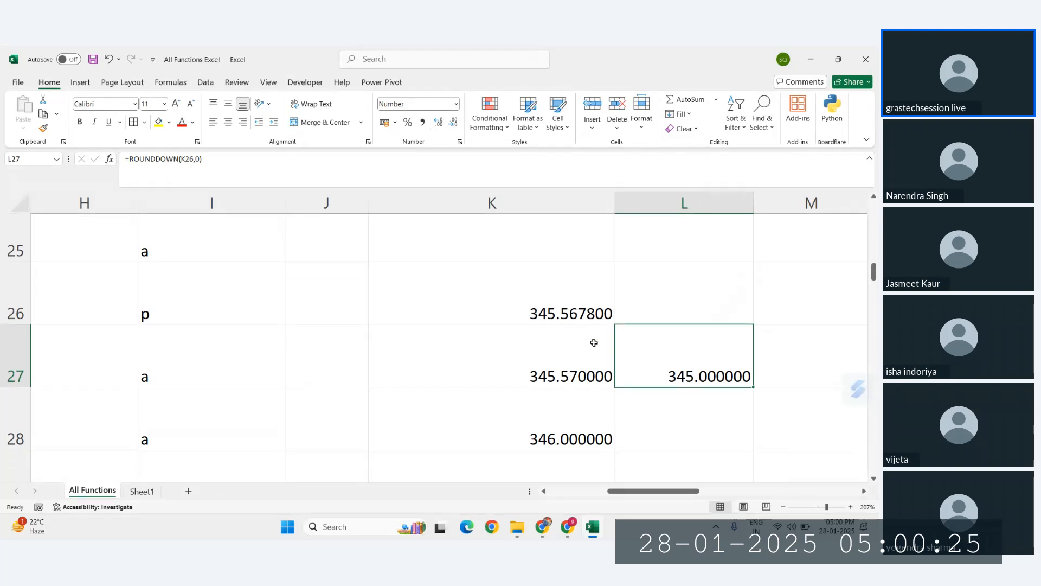
{"action": "left_click", "coordinate": [558, 383]}
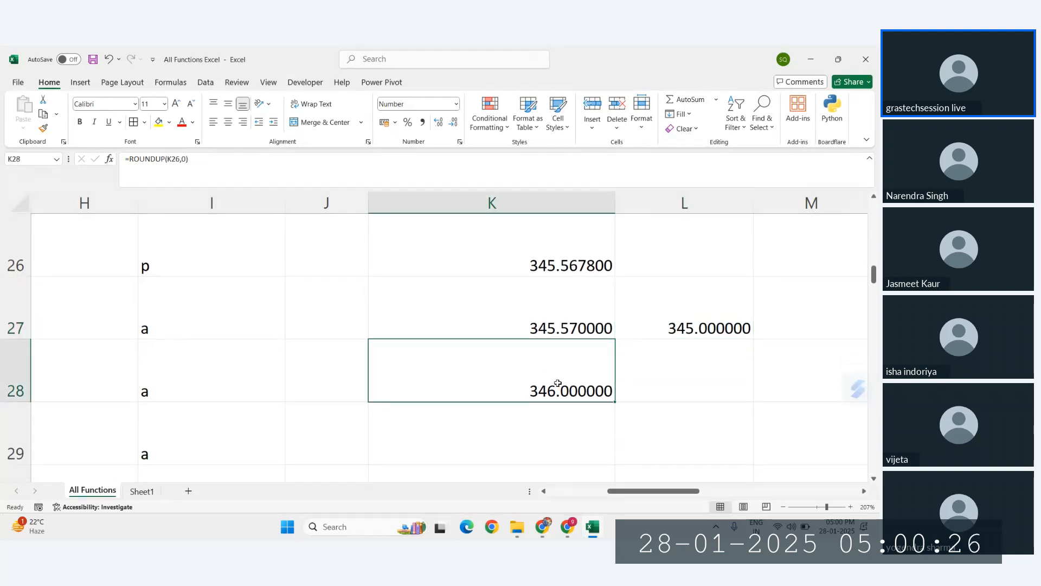
{"action": "left_click", "coordinate": [690, 327]}
{"action": "left_click", "coordinate": [554, 335]}
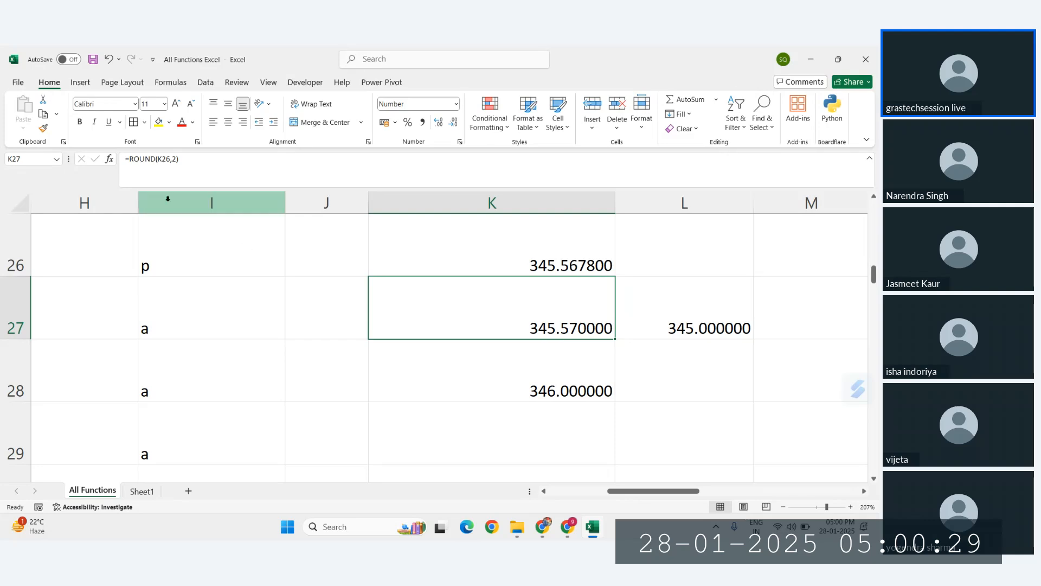
- Look through the function reference list from ROUND onward and select the NOW and TODAY examples in F28:F29
{"action": "scroll", "coordinate": [570, 358], "scroll_direction": "down", "scroll_amount": 6, "text": "ctrl"}
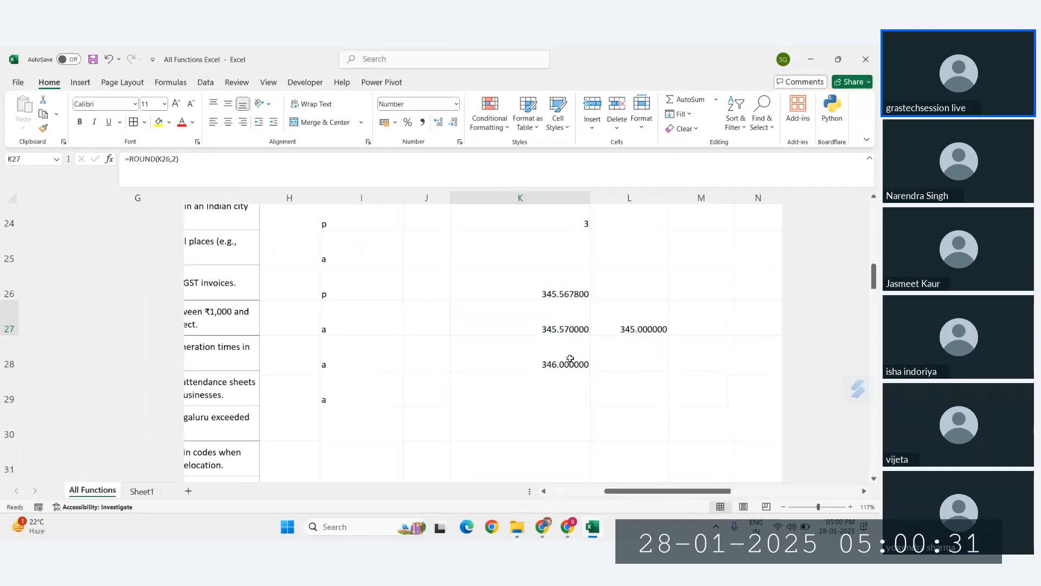
{"action": "scroll", "coordinate": [570, 358], "scroll_direction": "down", "scroll_amount": 3}
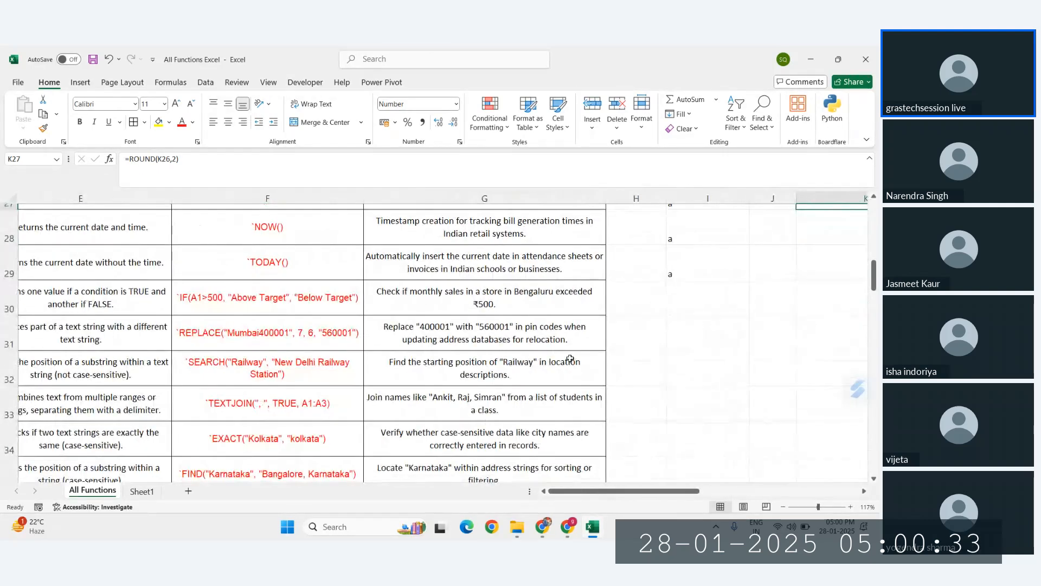
{"action": "scroll", "coordinate": [570, 358], "scroll_direction": "left", "scroll_amount": 2}
{"action": "scroll", "coordinate": [570, 358], "scroll_direction": "up", "scroll_amount": 3}
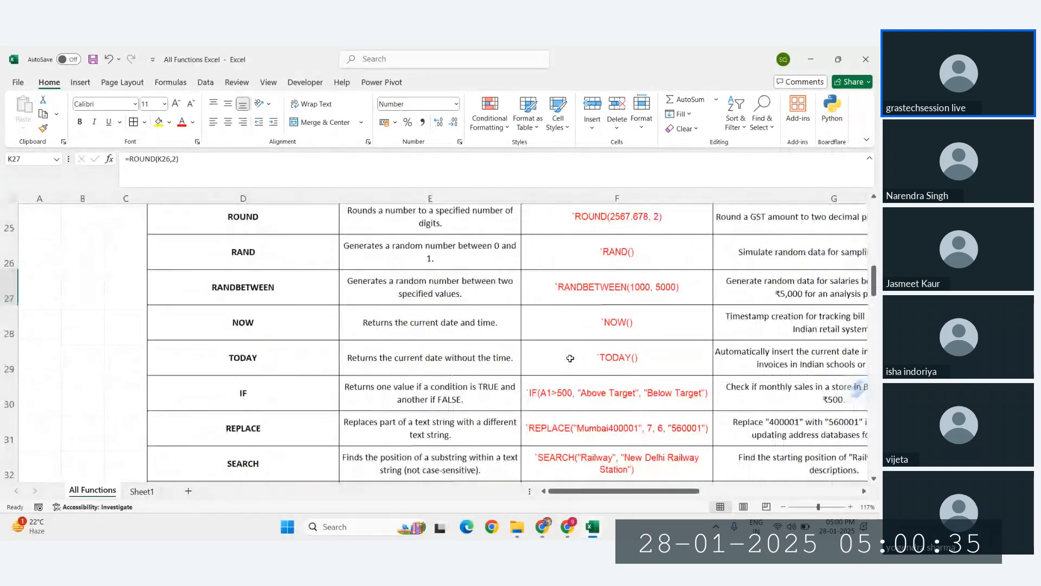
{"action": "scroll", "coordinate": [570, 358], "scroll_direction": "right", "scroll_amount": 2}
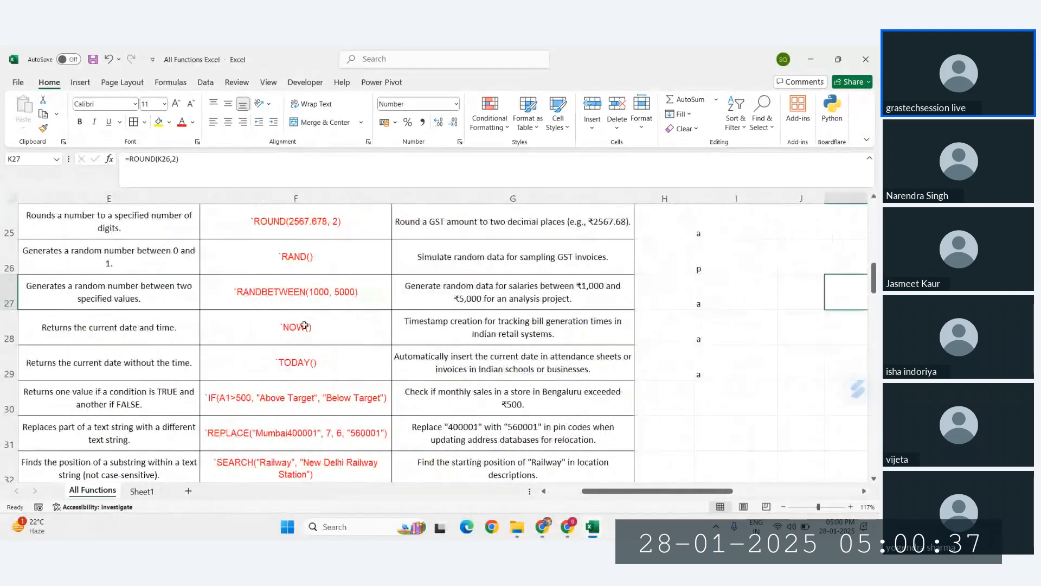
{"action": "left_click_drag", "start_coordinate": [301, 324], "coordinate": [304, 353]}
{"action": "scroll", "coordinate": [304, 354], "scroll_direction": "right", "scroll_amount": 1}
{"action": "scroll", "coordinate": [304, 354], "scroll_direction": "right", "scroll_amount": 1}
{"action": "scroll", "coordinate": [304, 354], "scroll_direction": "down", "scroll_amount": 1}
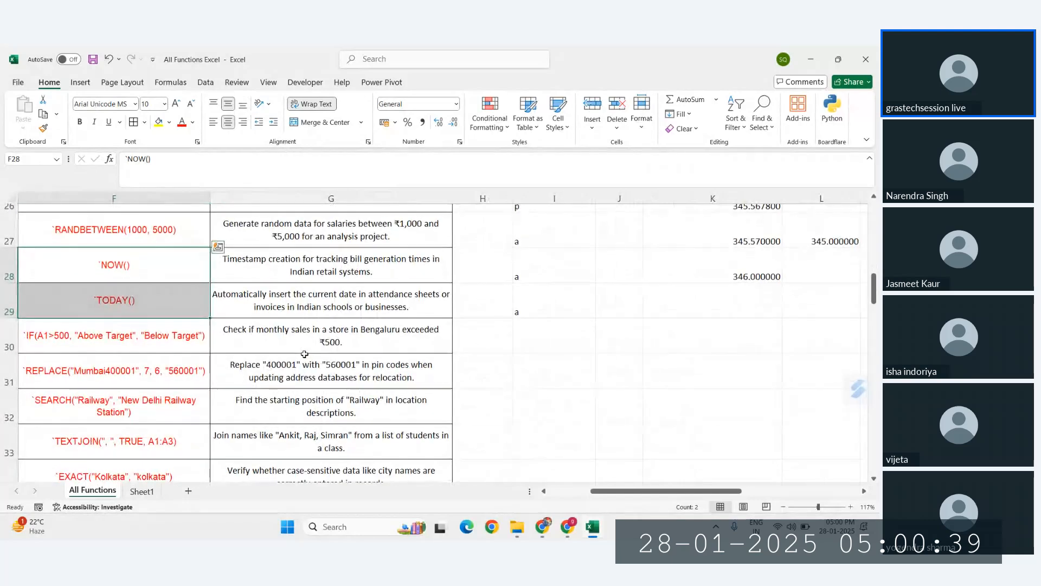
- Examine the IF example and the text function entries below it, returning to the NOW and TODAY examples
{"action": "left_click", "coordinate": [157, 400]}
{"action": "scroll", "coordinate": [151, 345], "scroll_direction": "down", "scroll_amount": 1}
{"action": "left_click", "coordinate": [159, 323]}
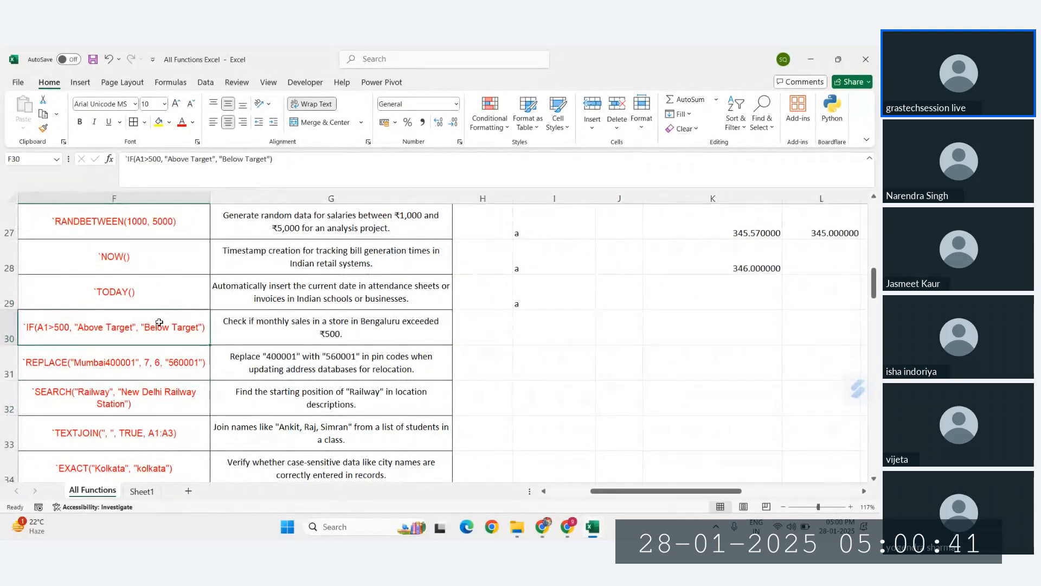
{"action": "left_click_drag", "start_coordinate": [157, 259], "coordinate": [156, 296]}
{"action": "scroll", "coordinate": [152, 301], "scroll_direction": "left", "scroll_amount": 1}
{"action": "scroll", "coordinate": [151, 301], "scroll_direction": "down", "scroll_amount": 2}
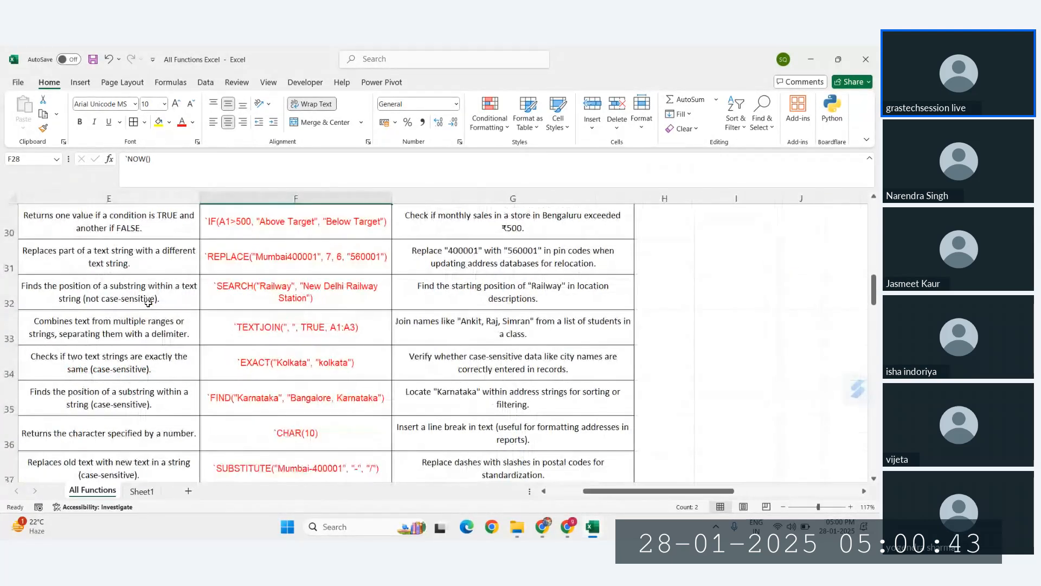
{"action": "scroll", "coordinate": [148, 303], "scroll_direction": "up", "scroll_amount": 3}
{"action": "scroll", "coordinate": [149, 303], "scroll_direction": "right", "scroll_amount": 1}
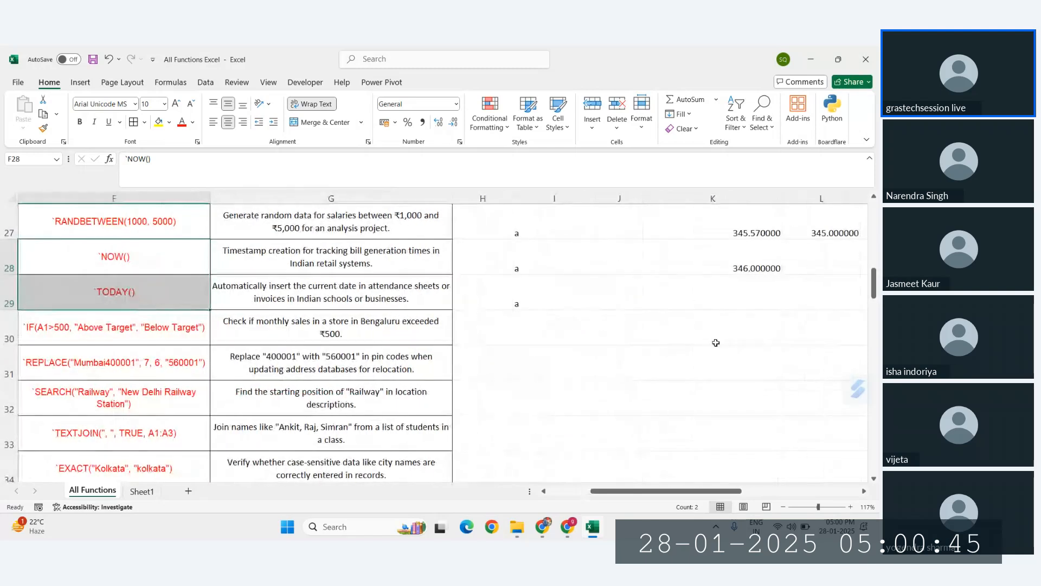
- Insert the current date, 28-01-2025, as a fixed value in K31
{"action": "left_click", "coordinate": [699, 336]}
{"action": "left_click", "coordinate": [673, 373]}
{"action": "scroll", "coordinate": [672, 374], "scroll_direction": "right", "scroll_amount": 1}
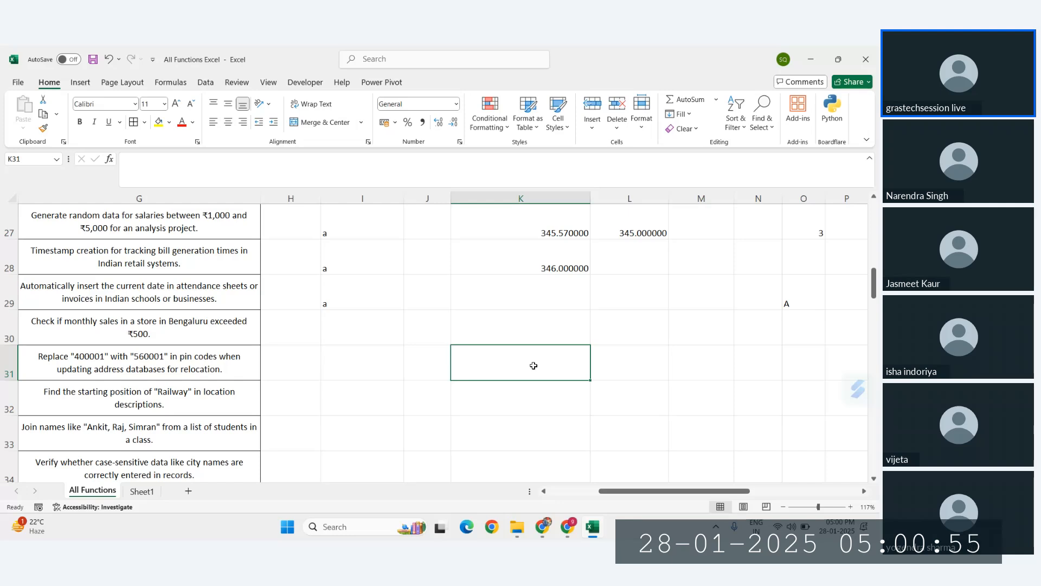
{"action": "key", "text": "ctrl+semicolon"}
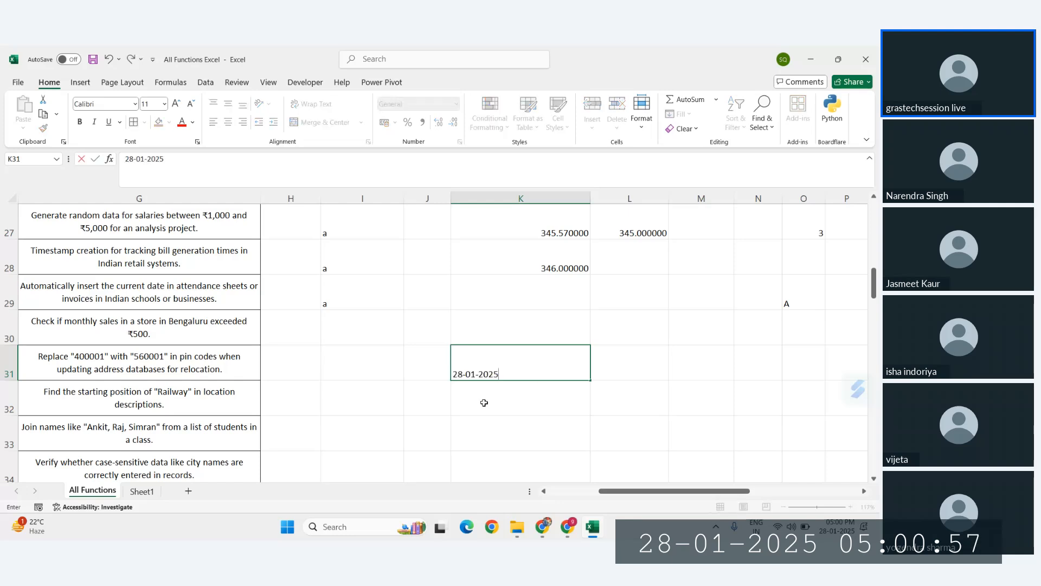
{"action": "key", "text": "Return"}
- Label the date entry with "current date" in K32 and its shortcut "ctrl + ;" in L32
{"action": "type", "text": "curr"}
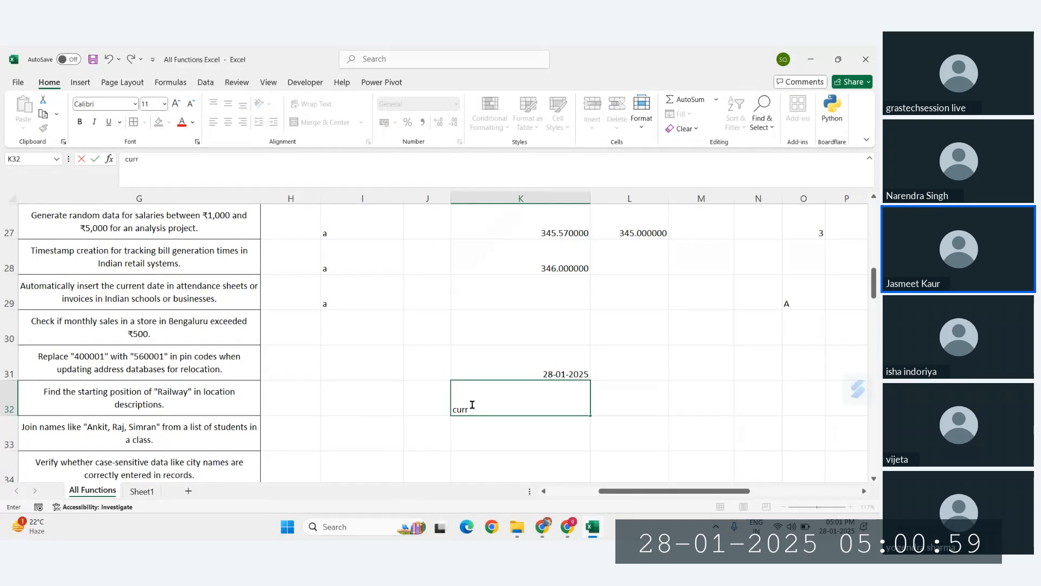
{"action": "type", "text": "ent date"}
{"action": "key", "text": "Return"}
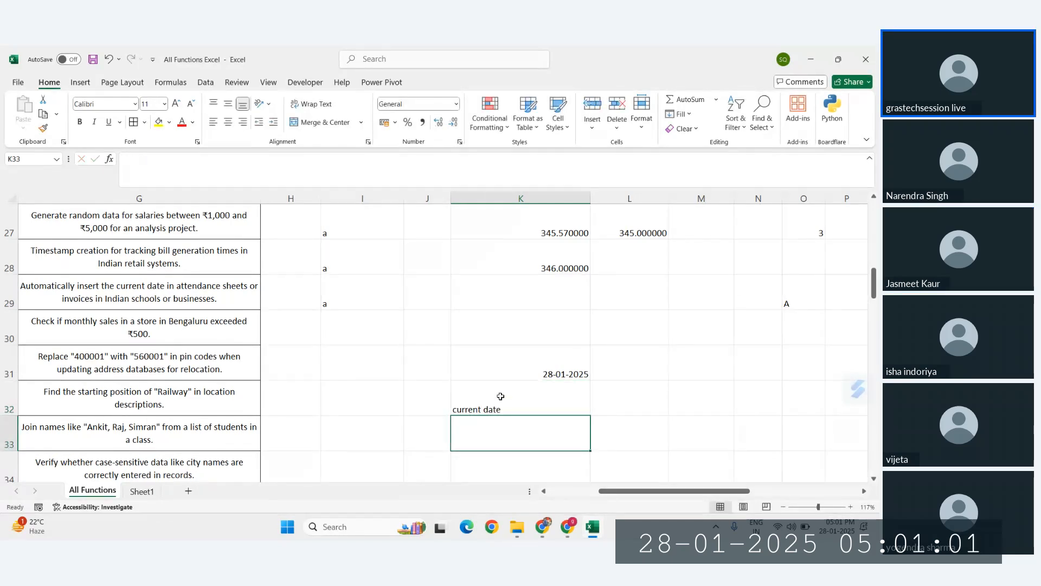
{"action": "left_click", "coordinate": [578, 407]}
{"action": "left_click", "coordinate": [648, 407]}
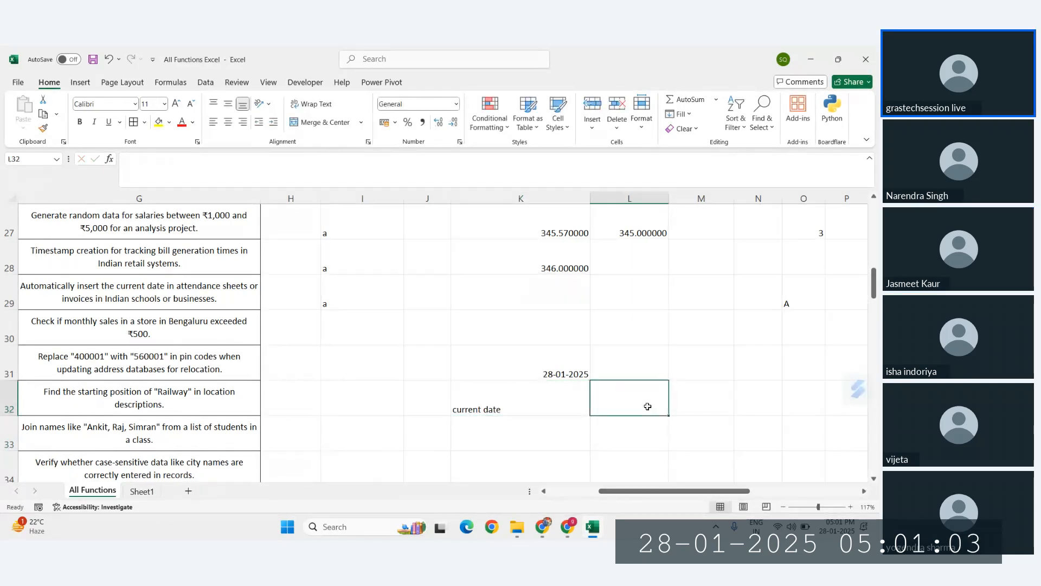
{"action": "type", "text": "ctrl +"}
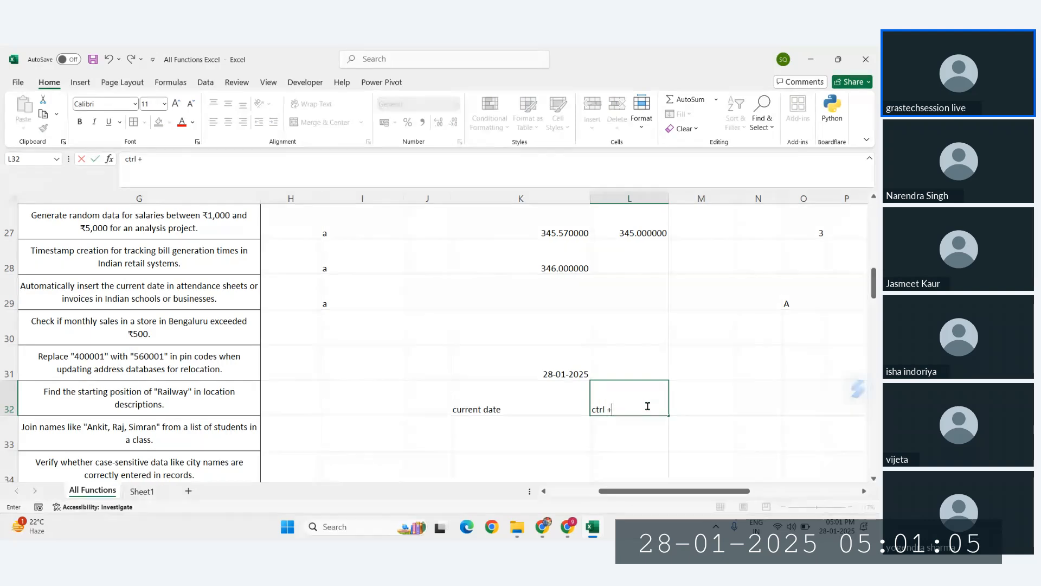
{"action": "type", "text": " ;"}
{"action": "key", "text": "ctrl+Return"}
- Enter the formula =TODAY() in K33 below the "current date" label
{"action": "scroll", "coordinate": [648, 406], "scroll_direction": "up", "scroll_amount": 3, "text": "ctrl"}
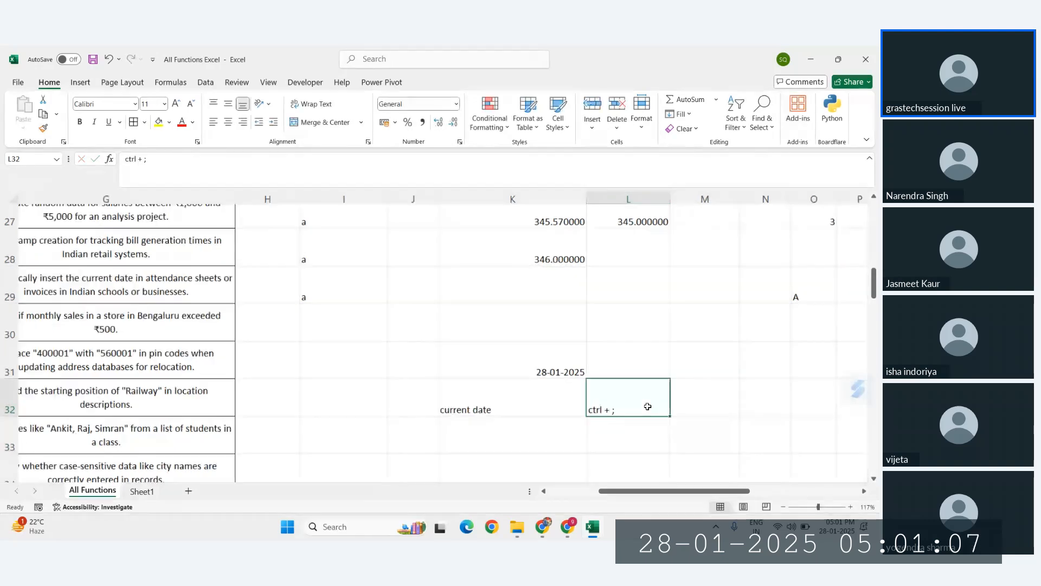
{"action": "left_click", "coordinate": [474, 383]}
{"action": "scroll", "coordinate": [476, 387], "scroll_direction": "down", "scroll_amount": 1}
{"action": "left_click", "coordinate": [475, 399]}
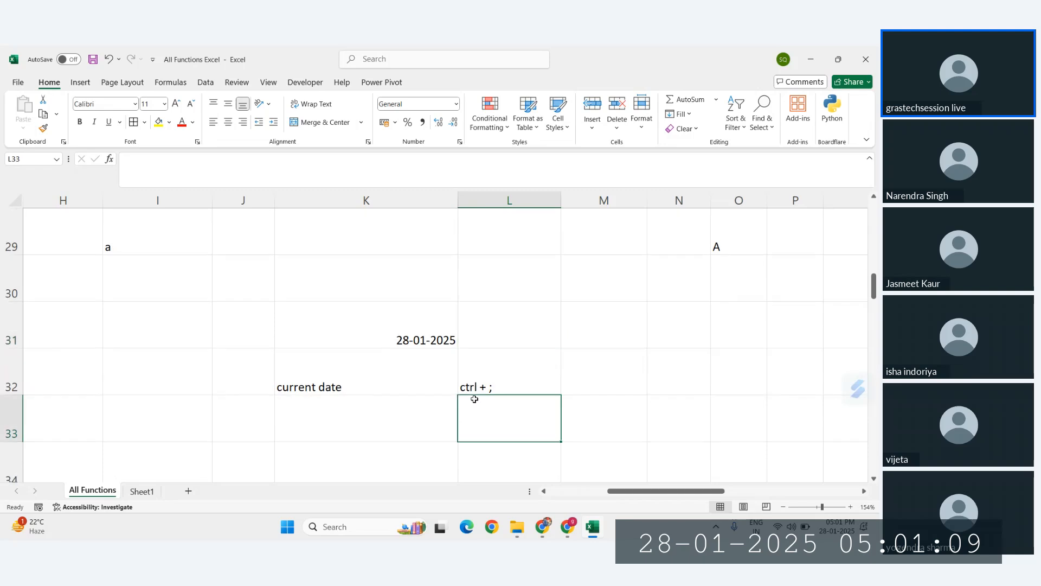
{"action": "left_click", "coordinate": [352, 404]}
{"action": "type", "text": "=today"}
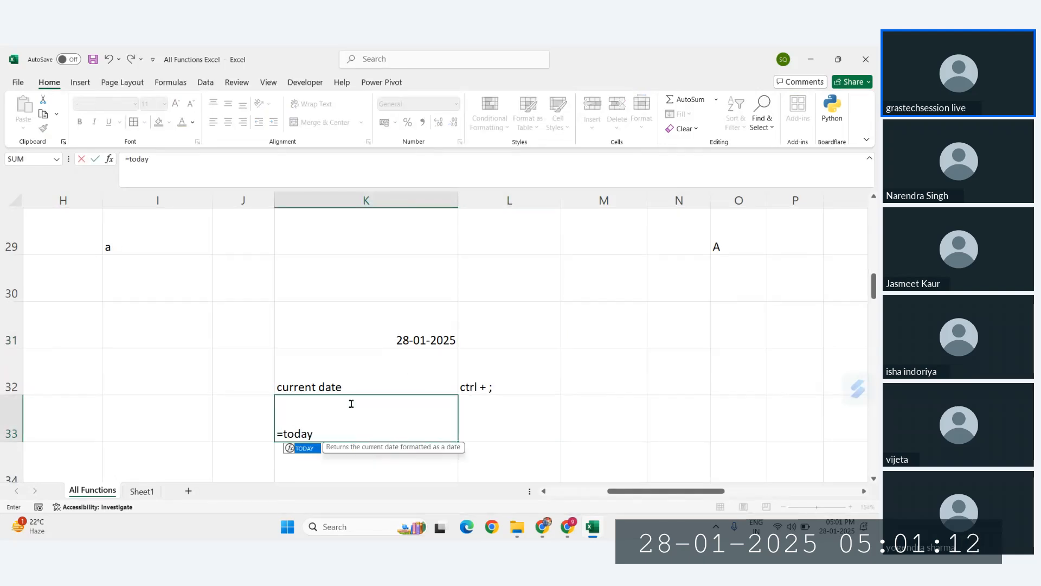
{"action": "key", "text": "Tab"}
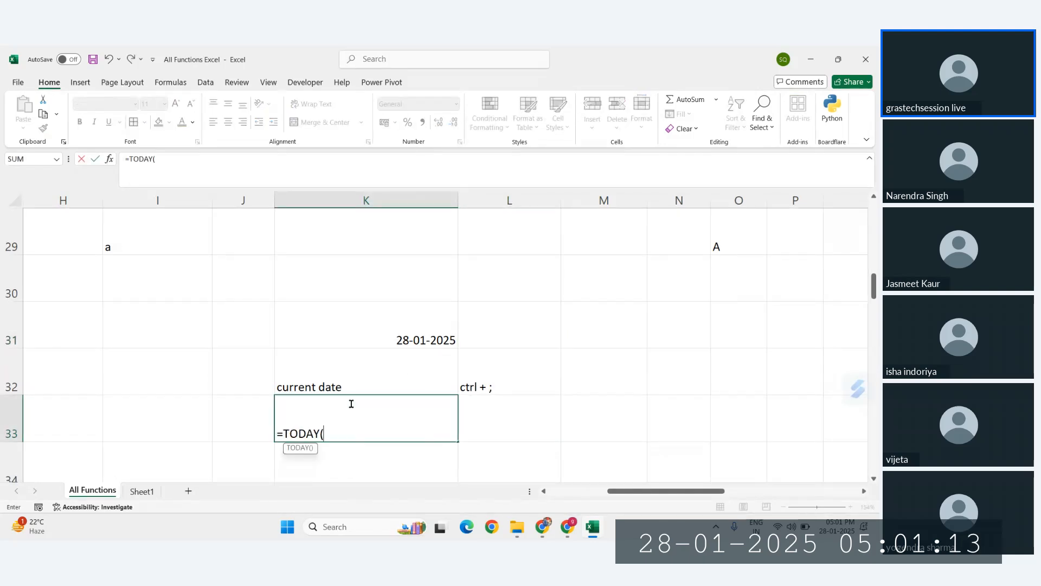
{"action": "type", "text": ")"}
{"action": "key", "text": "Return"}
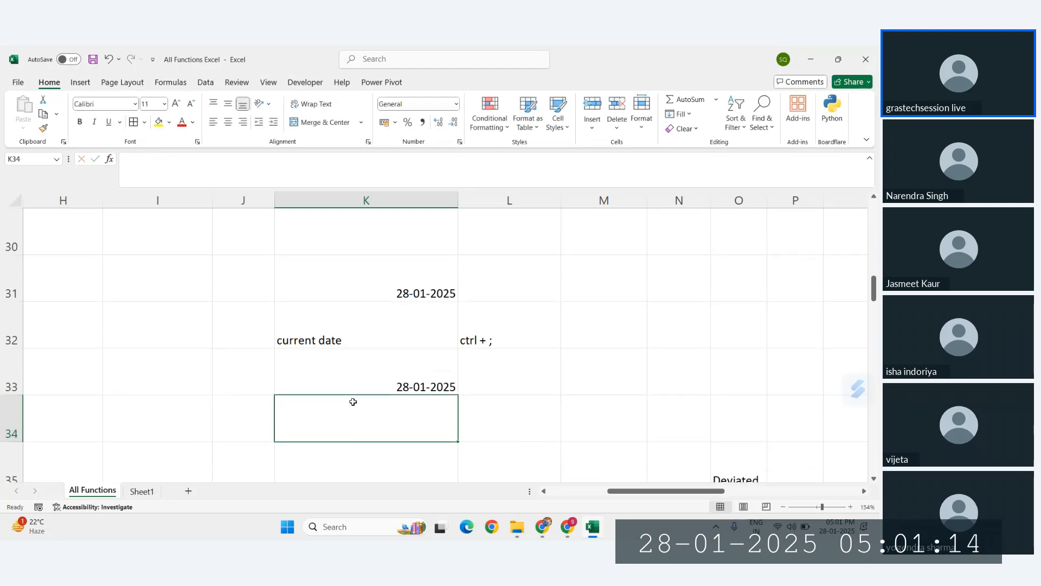
- Compare the contents of the fixed date cell K31 with the TODAY formula in K33
{"action": "left_click", "coordinate": [395, 366]}
{"action": "left_click", "coordinate": [417, 284]}
{"action": "left_click", "coordinate": [409, 372]}
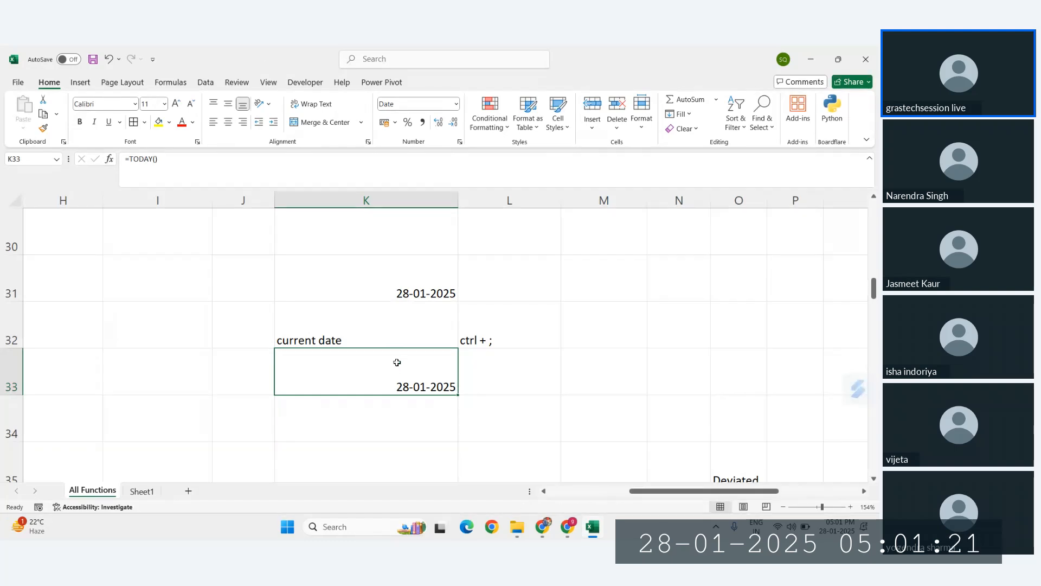
{"action": "left_click", "coordinate": [401, 291]}
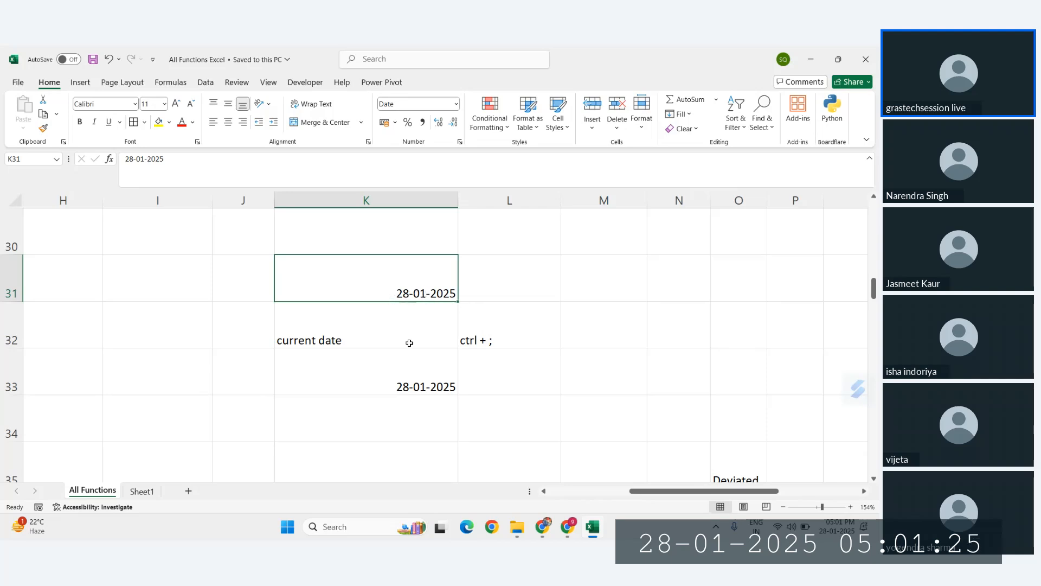
{"action": "left_click", "coordinate": [398, 381]}
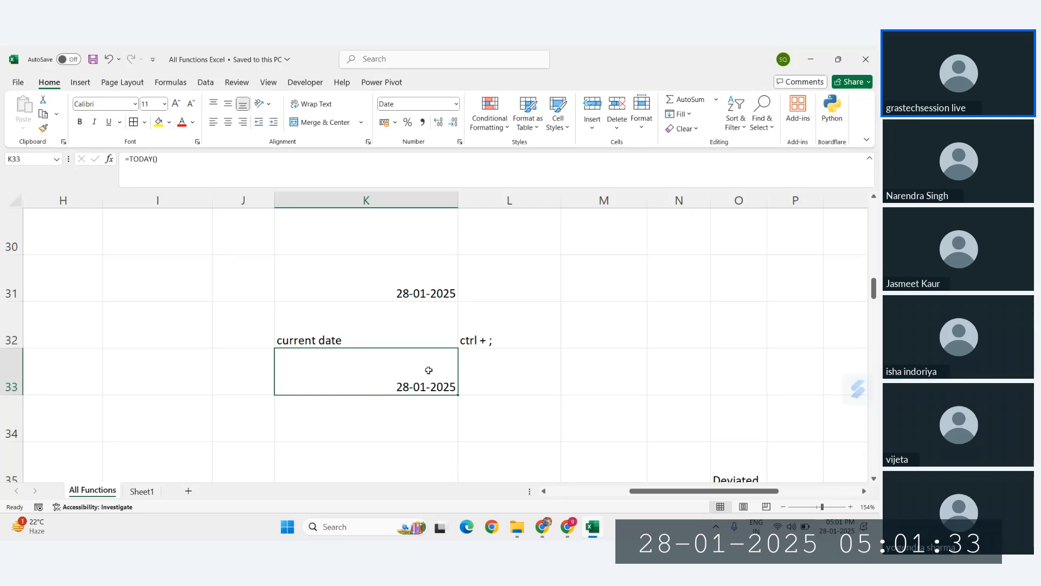
{"action": "scroll", "coordinate": [428, 372], "scroll_direction": "down", "scroll_amount": 1}
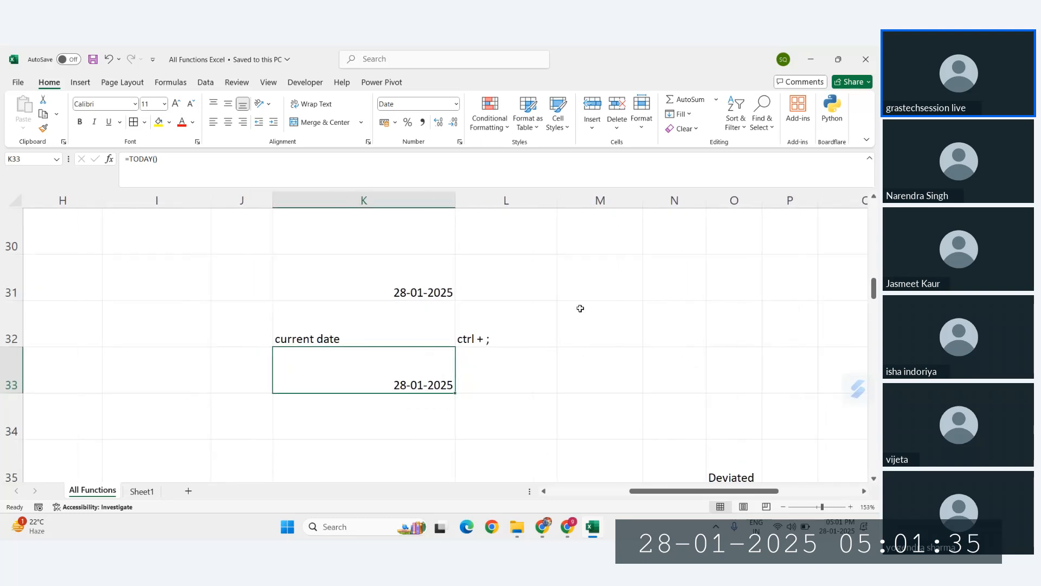
{"action": "left_click", "coordinate": [600, 279]}
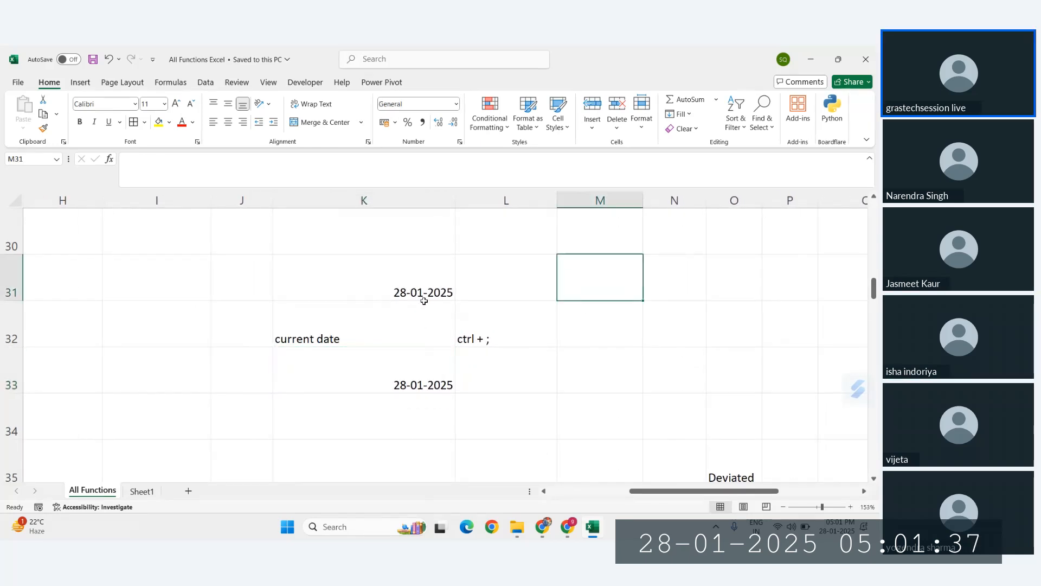
{"action": "left_click", "coordinate": [410, 387]}
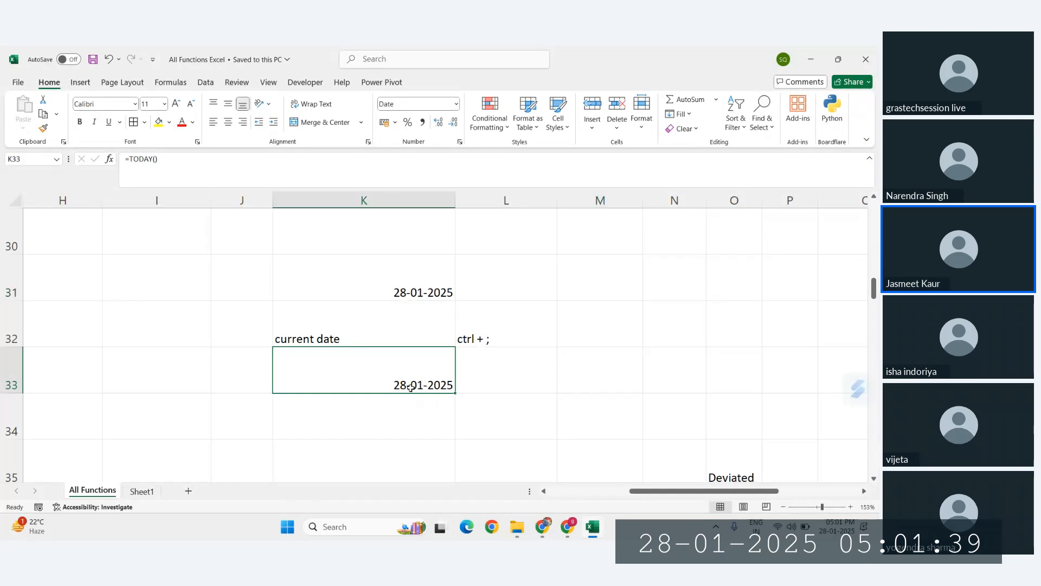
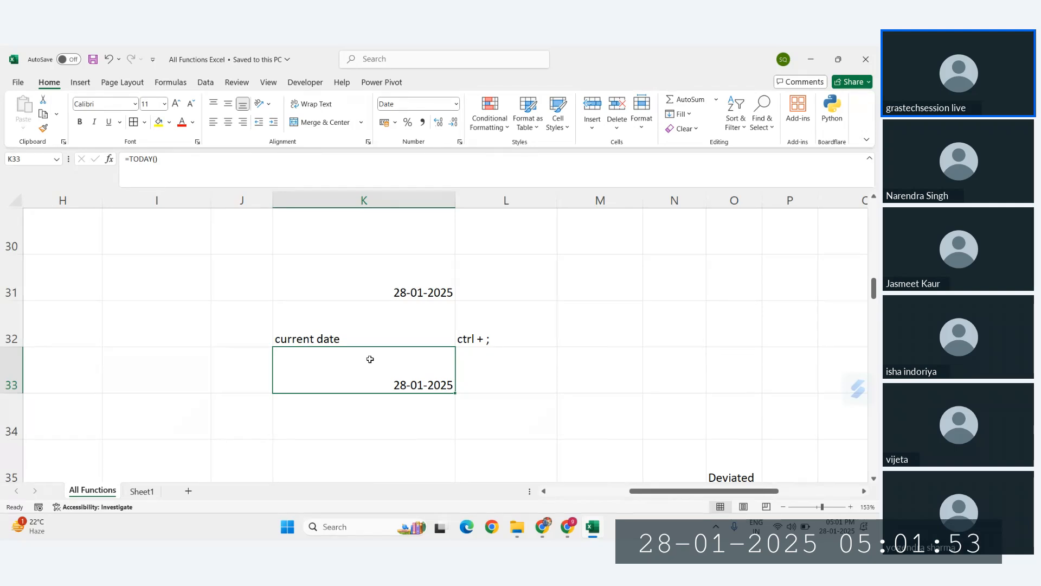
- Enter the formula =NOW() in M32, beside the "ctrl + ;" label
{"action": "left_click", "coordinate": [621, 323]}
{"action": "type", "text": "="}
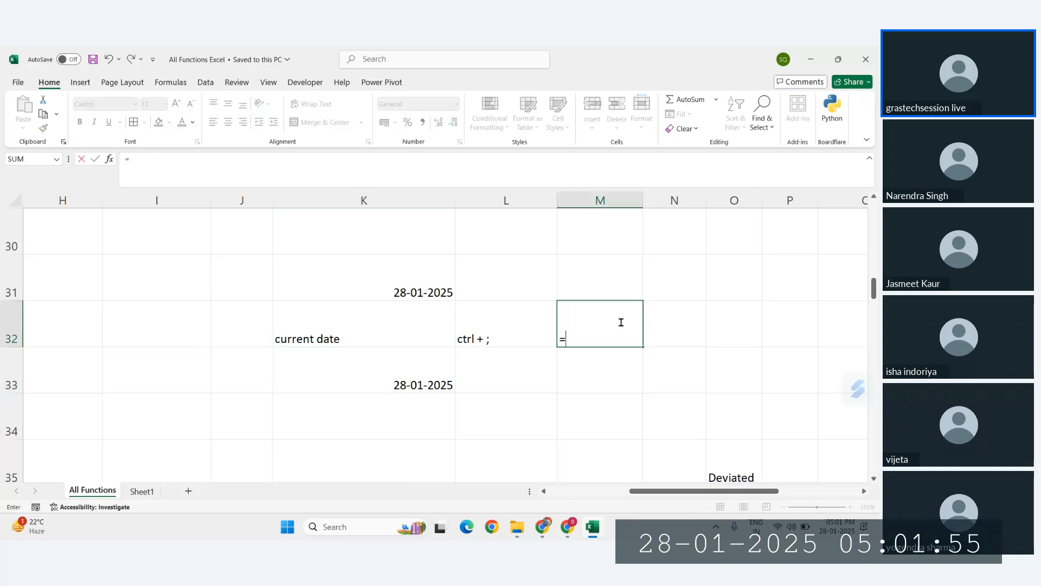
{"action": "type", "text": "now()"}
{"action": "key", "text": "Return"}
{"action": "left_click", "coordinate": [621, 322]}
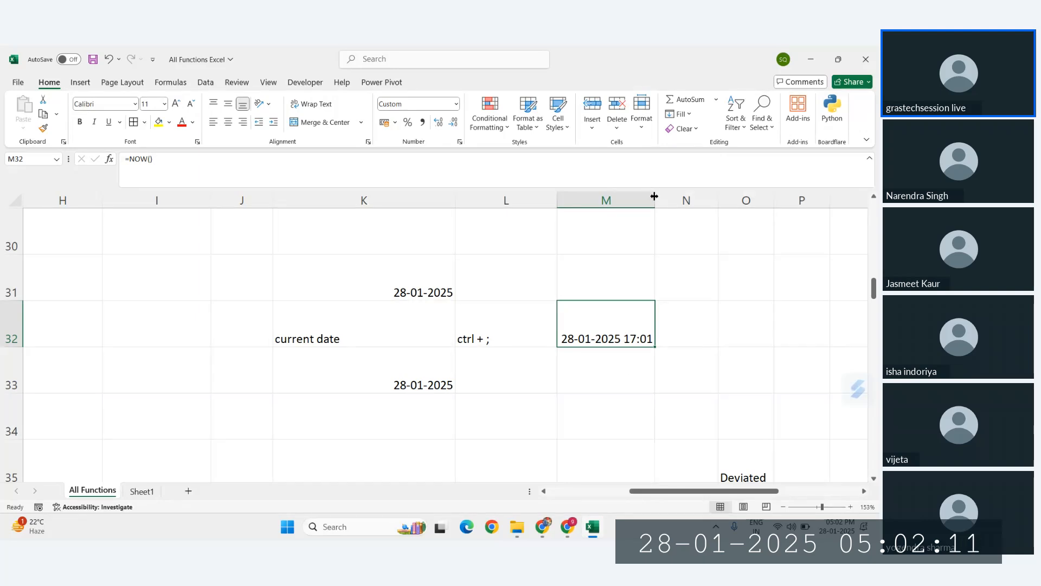
- Fit the width of column M to the date and time in M32
{"action": "left_click_drag", "start_coordinate": [655, 195], "coordinate": [654, 196]}
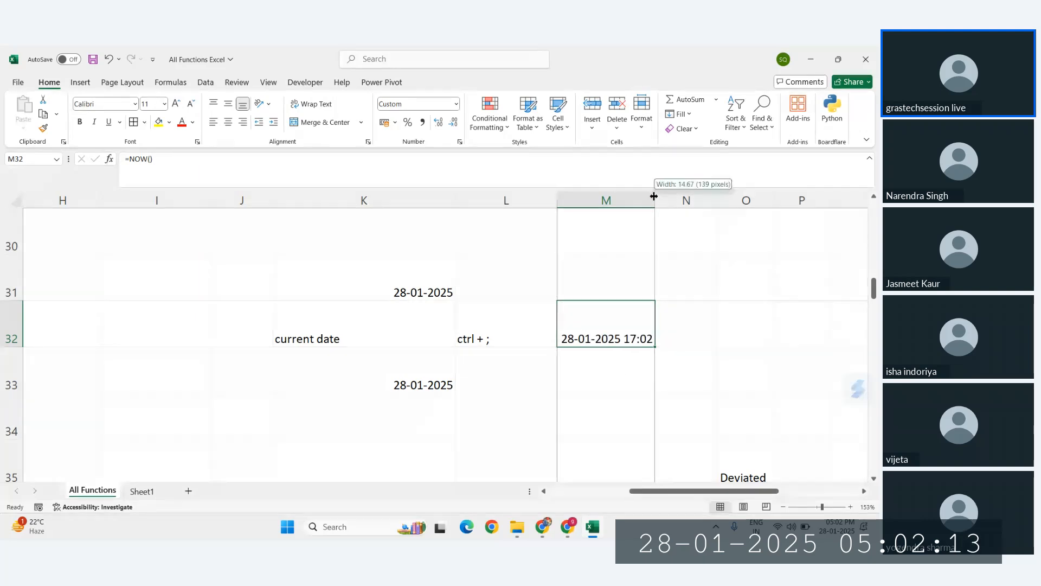
{"action": "double_click", "coordinate": [654, 196]}
{"action": "double_click", "coordinate": [654, 196]}
{"action": "double_click", "coordinate": [654, 195]}
{"action": "double_click", "coordinate": [654, 197]}
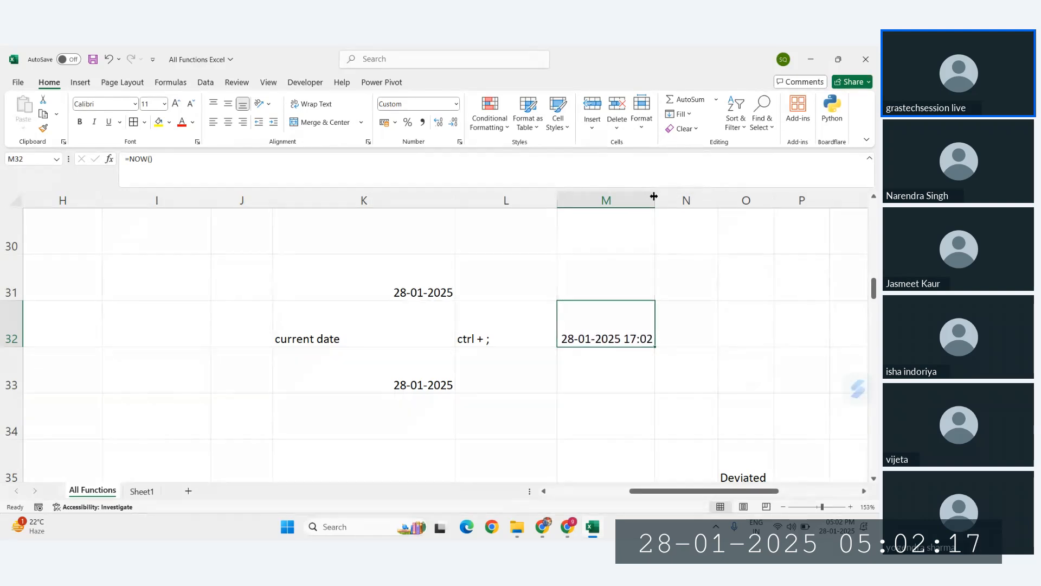
{"action": "left_click", "coordinate": [611, 290]}
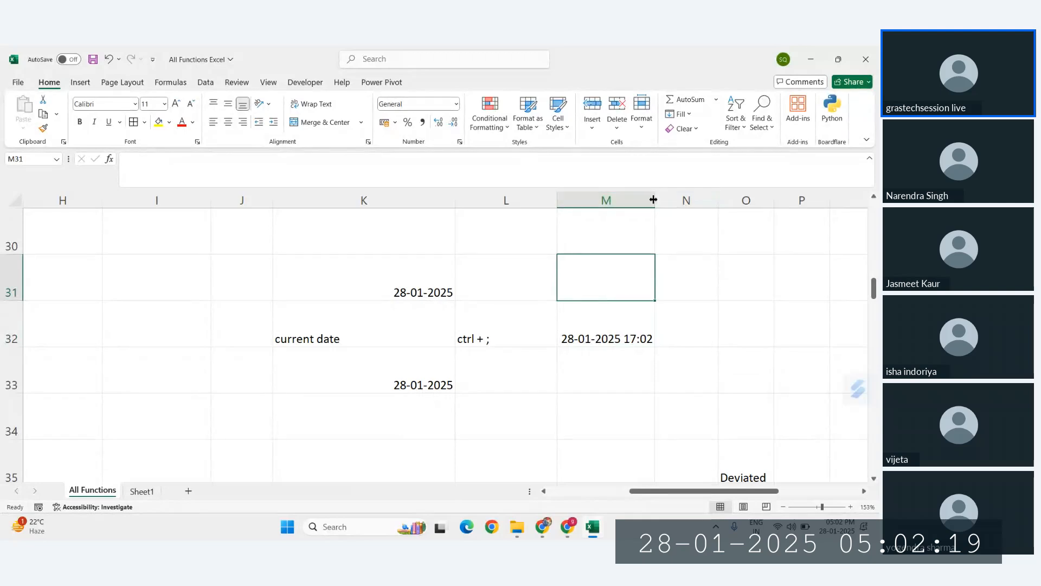
{"action": "double_click", "coordinate": [654, 199]}
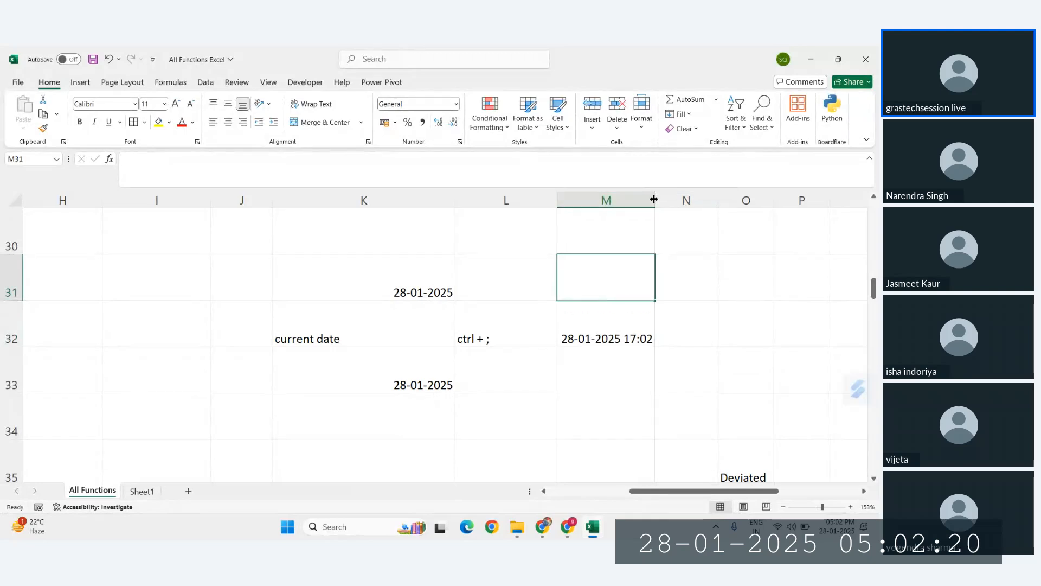
{"action": "left_click", "coordinate": [607, 331]}
- Enter the note "abhi ka current date or time return karega" in M33 and autofit column M to it
{"action": "left_click", "coordinate": [582, 377]}
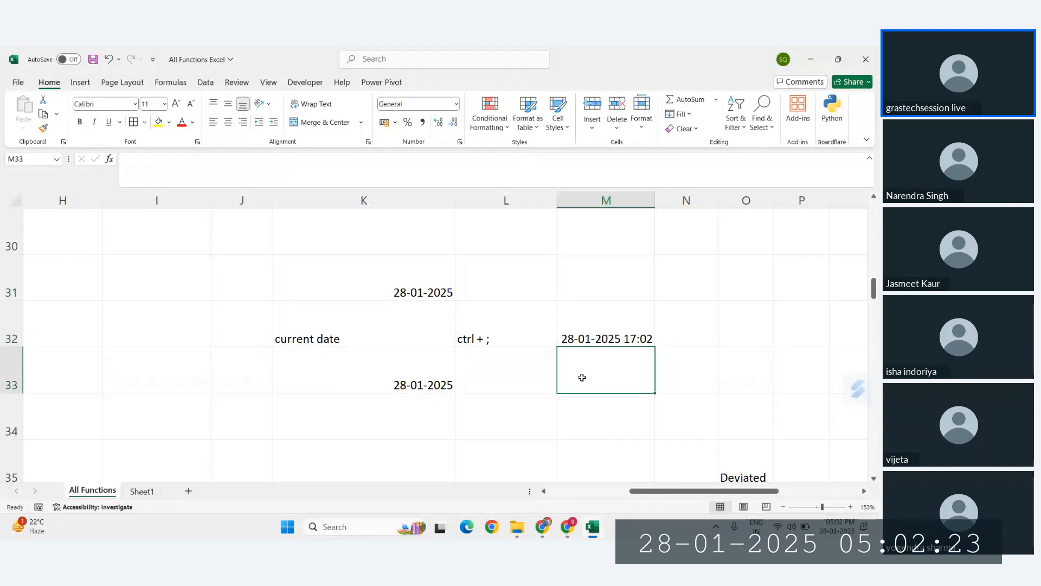
{"action": "type", "text": "abhi ka cur"}
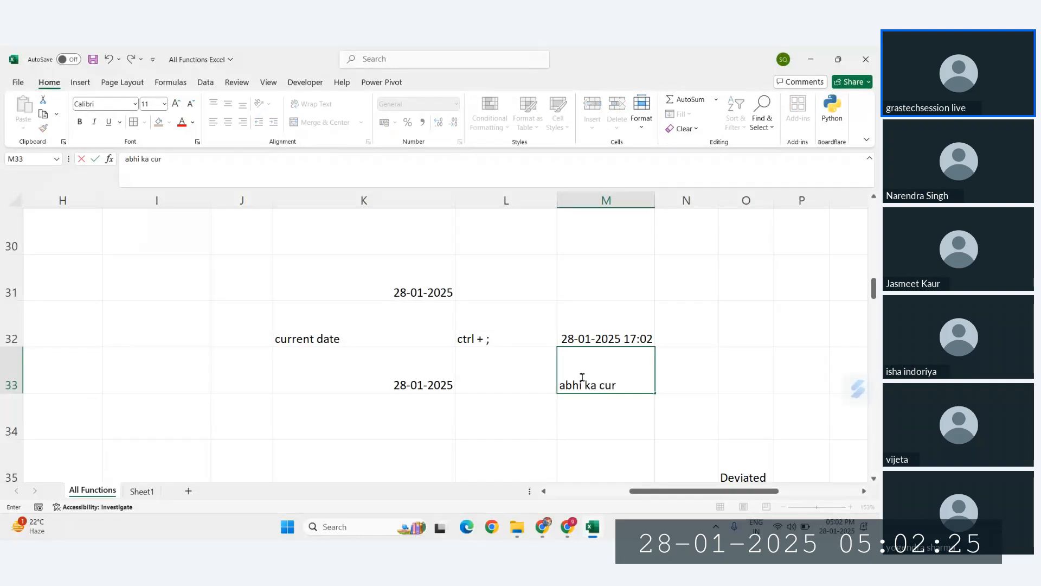
{"action": "type", "text": "rent date or"}
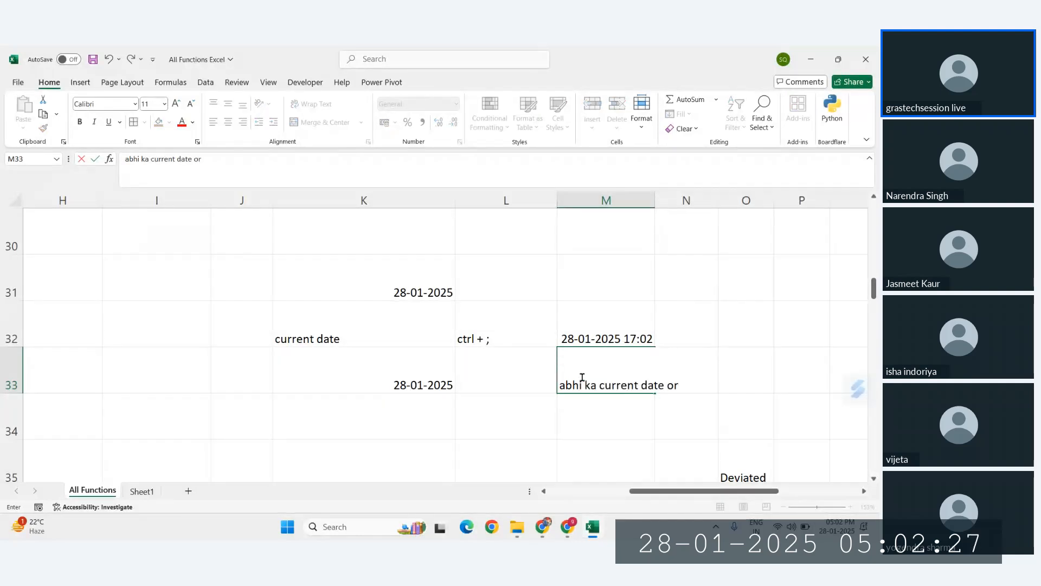
{"action": "type", "text": " time return"}
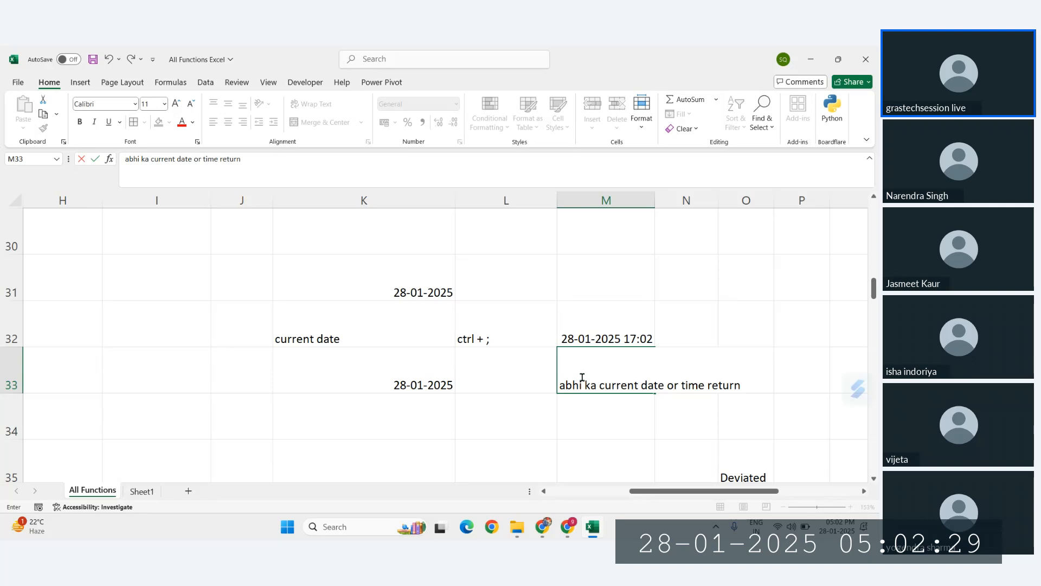
{"action": "type", "text": " karega"}
{"action": "key", "text": "Return"}
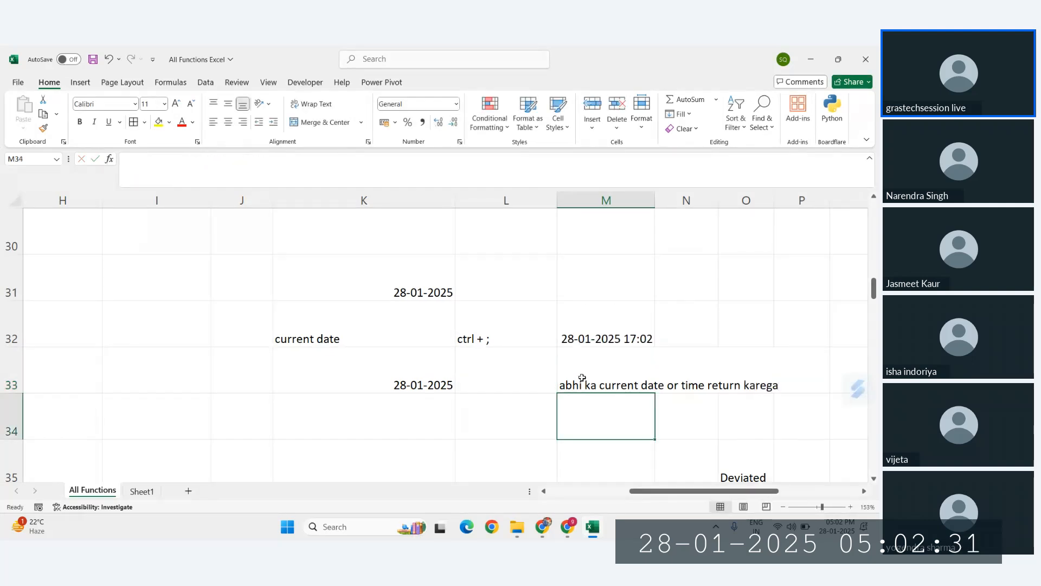
{"action": "double_click", "coordinate": [654, 202]}
{"action": "left_click", "coordinate": [639, 383]}
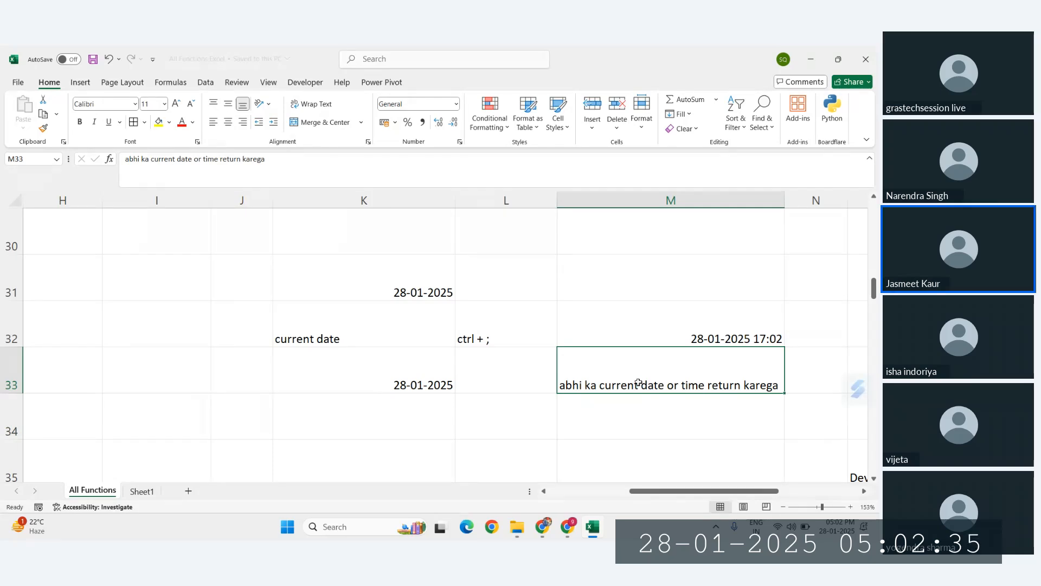
- Examine the remaining entries of the function reference list, from the NOW row down to the ISNA row
{"action": "scroll", "coordinate": [639, 383], "scroll_direction": "down", "scroll_amount": 3}
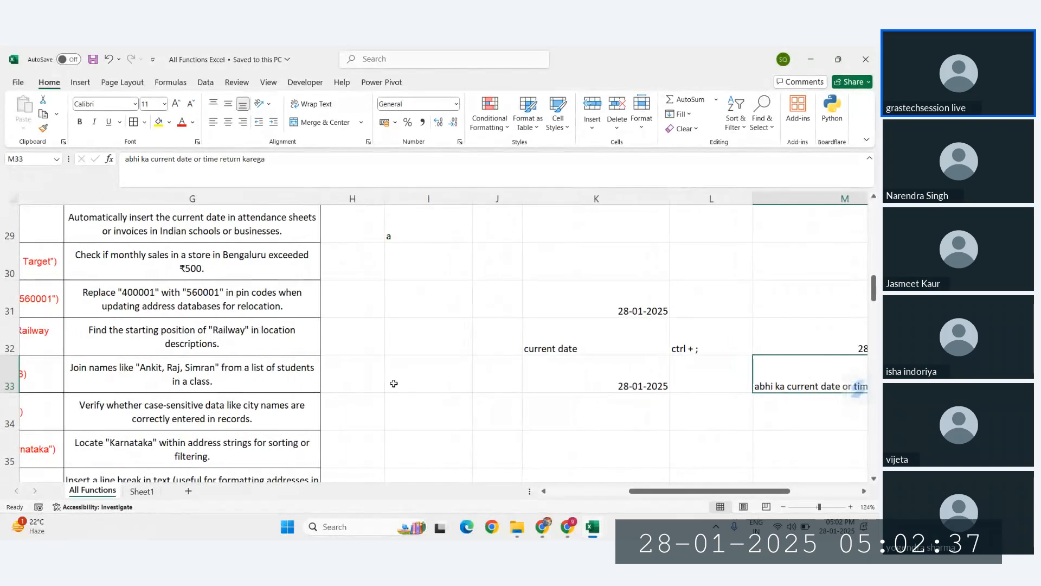
{"action": "scroll", "coordinate": [393, 384], "scroll_direction": "left", "scroll_amount": 6}
{"action": "scroll", "coordinate": [394, 384], "scroll_direction": "down", "scroll_amount": 1}
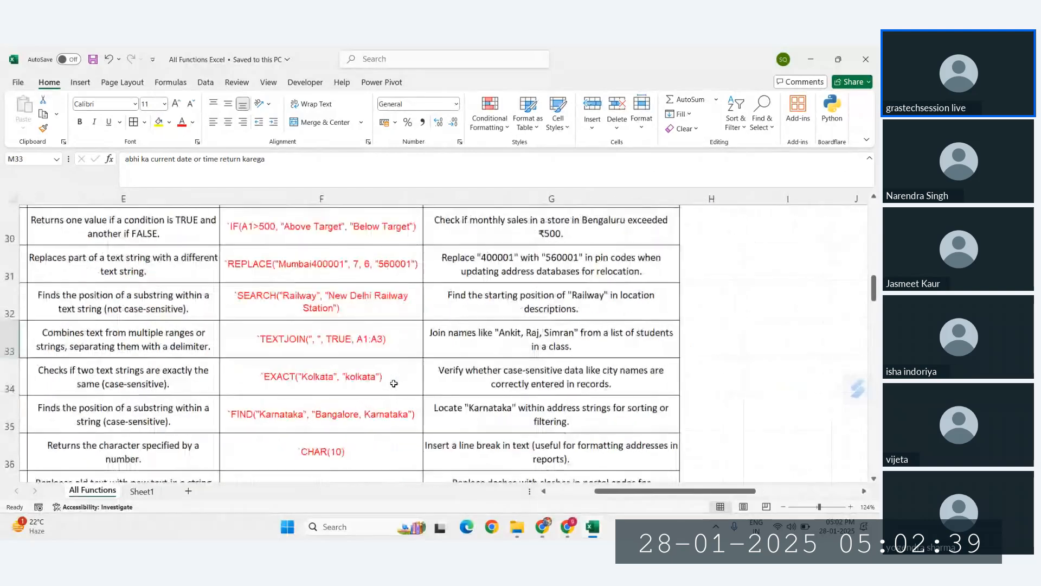
{"action": "scroll", "coordinate": [394, 384], "scroll_direction": "down", "scroll_amount": 1}
{"action": "scroll", "coordinate": [429, 346], "scroll_direction": "up", "scroll_amount": 1}
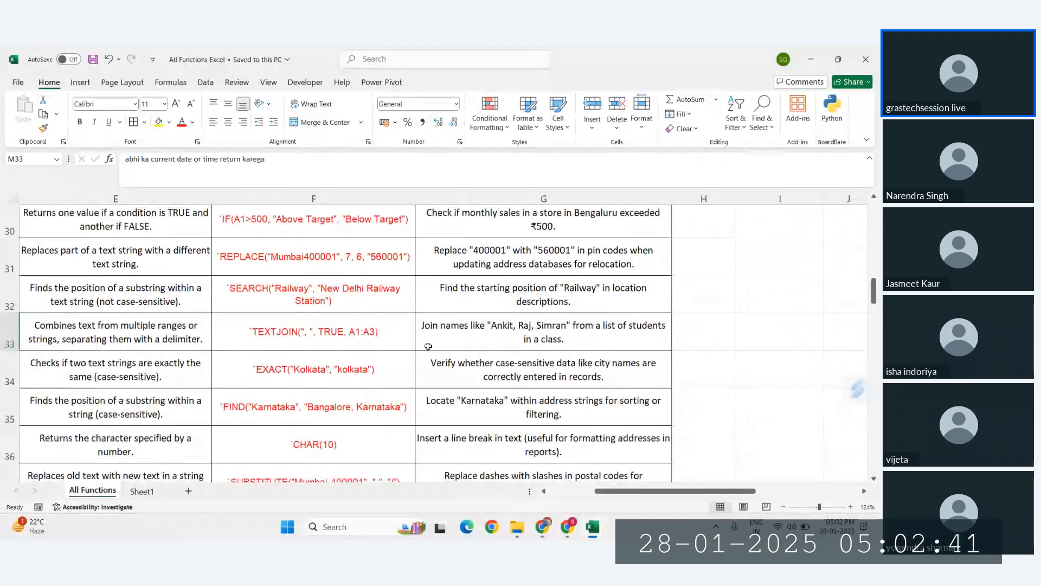
{"action": "scroll", "coordinate": [271, 299], "scroll_direction": "up", "scroll_amount": 2}
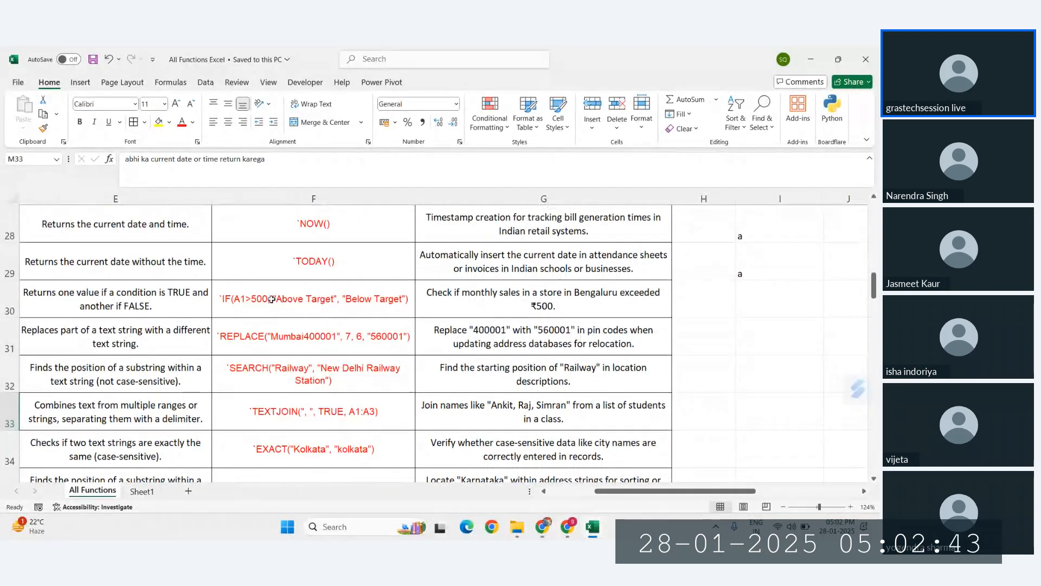
{"action": "left_click_drag", "start_coordinate": [272, 299], "coordinate": [297, 420]}
{"action": "left_click_drag", "start_coordinate": [327, 539], "coordinate": [296, 423]}
{"action": "scroll", "coordinate": [297, 423], "scroll_direction": "down", "scroll_amount": 4}
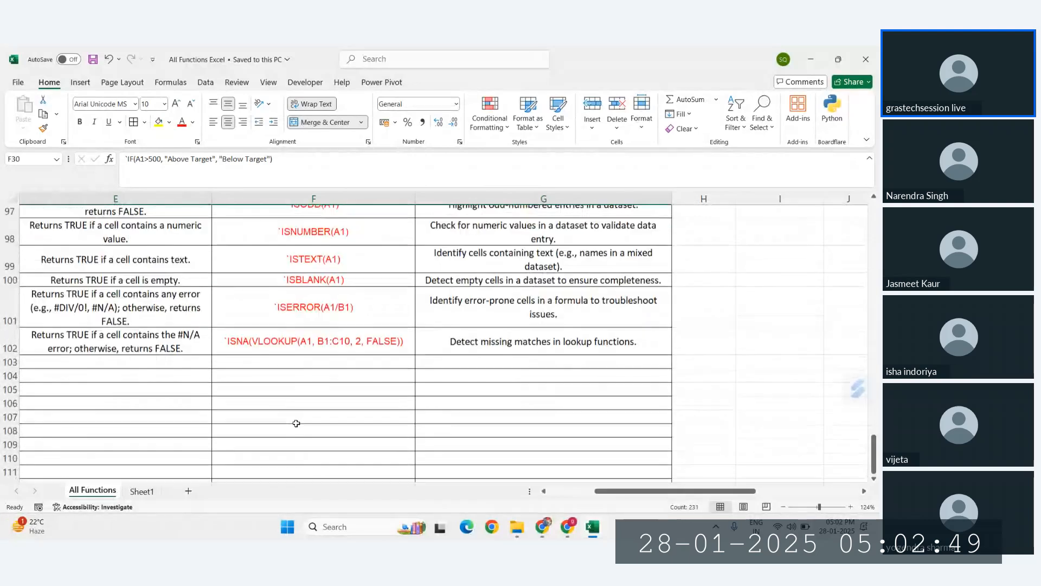
{"action": "left_click", "coordinate": [312, 355]}
{"action": "left_click", "coordinate": [541, 360]}
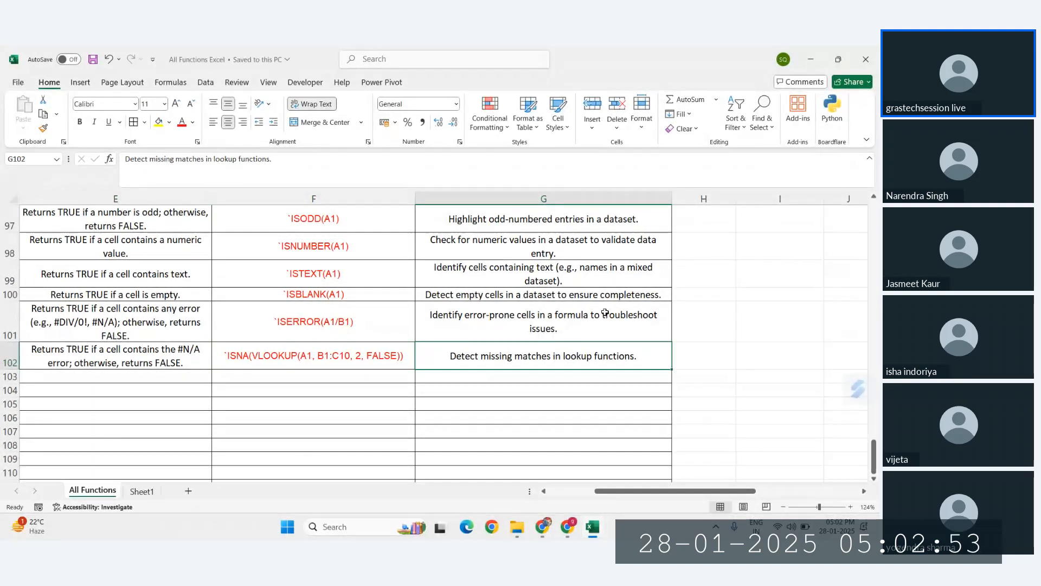
{"action": "scroll", "coordinate": [605, 313], "scroll_direction": "down", "scroll_amount": 3}
- Look over the worked examples on Sheet1, from the date and time cells to the Region and Sales tables
{"action": "left_click", "coordinate": [148, 495]}
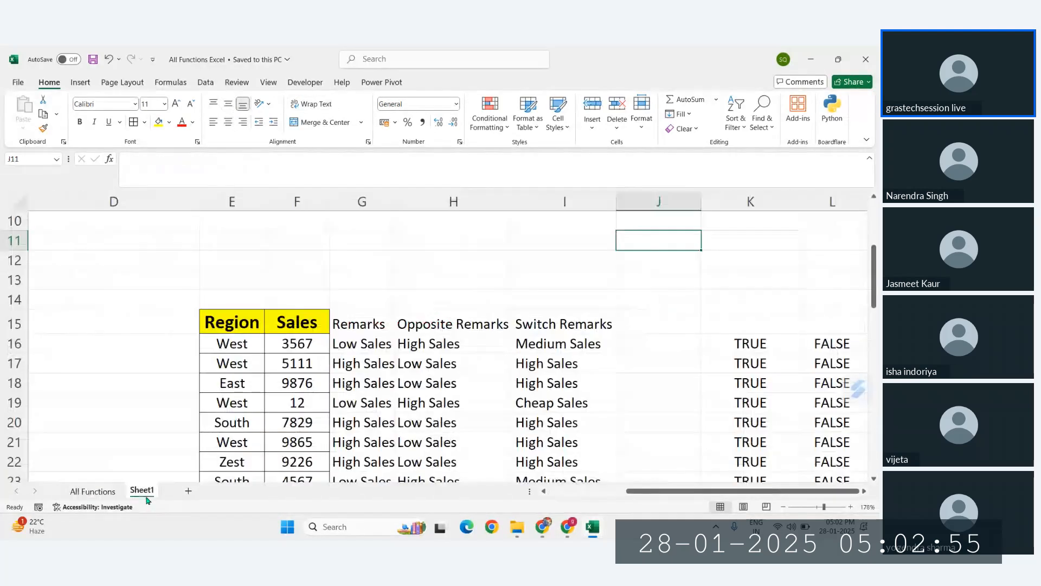
{"action": "scroll", "coordinate": [326, 387], "scroll_direction": "down", "scroll_amount": 4}
{"action": "scroll", "coordinate": [336, 384], "scroll_direction": "down", "scroll_amount": 10}
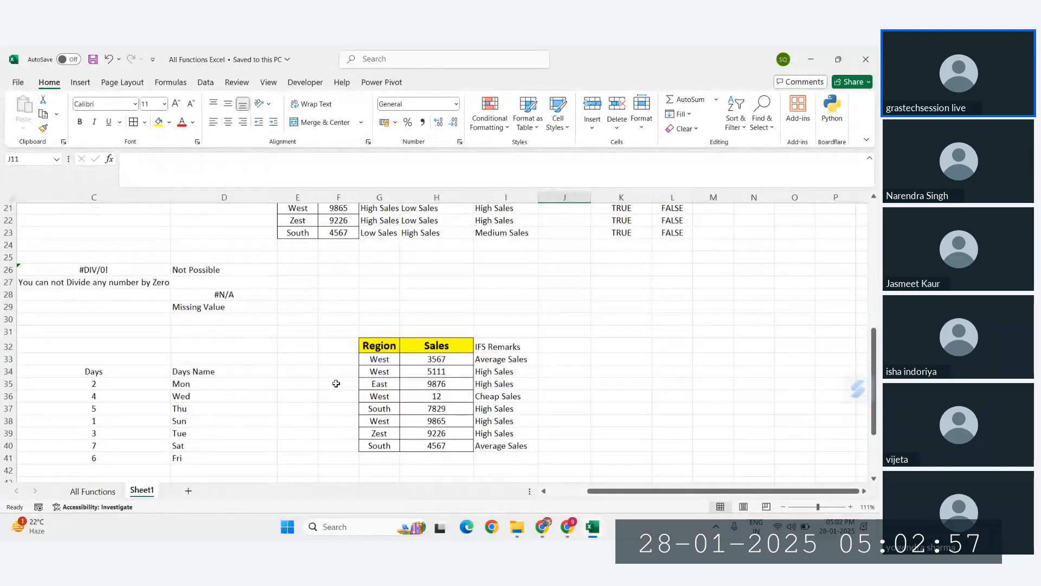
{"action": "scroll", "coordinate": [336, 384], "scroll_direction": "up", "scroll_amount": 11}
{"action": "scroll", "coordinate": [337, 384], "scroll_direction": "left", "scroll_amount": 2}
{"action": "scroll", "coordinate": [336, 384], "scroll_direction": "down", "scroll_amount": 4}
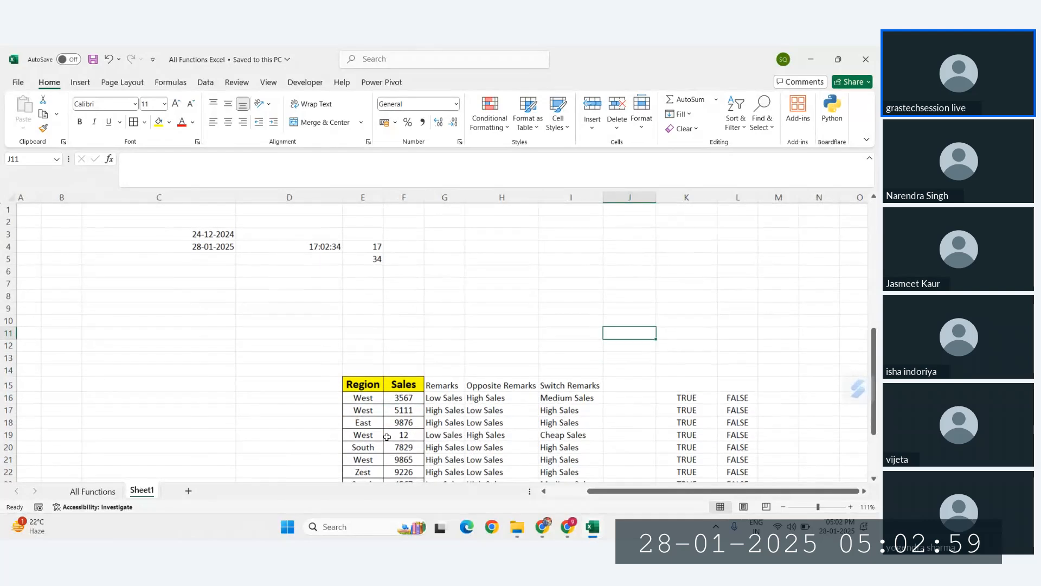
{"action": "scroll", "coordinate": [387, 437], "scroll_direction": "down", "scroll_amount": 2}
- Return to the date examples on the All Functions sheet and close the workbook
{"action": "left_click", "coordinate": [92, 491]}
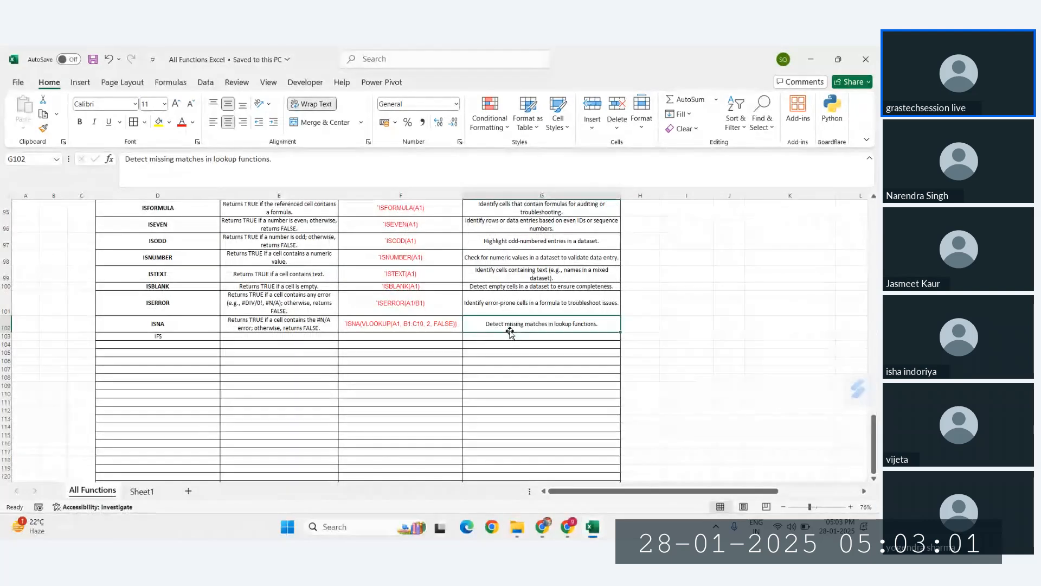
{"action": "scroll", "coordinate": [510, 331], "scroll_direction": "up", "scroll_amount": 15}
{"action": "scroll", "coordinate": [510, 332], "scroll_direction": "up", "scroll_amount": 8}
{"action": "scroll", "coordinate": [510, 332], "scroll_direction": "right", "scroll_amount": 4}
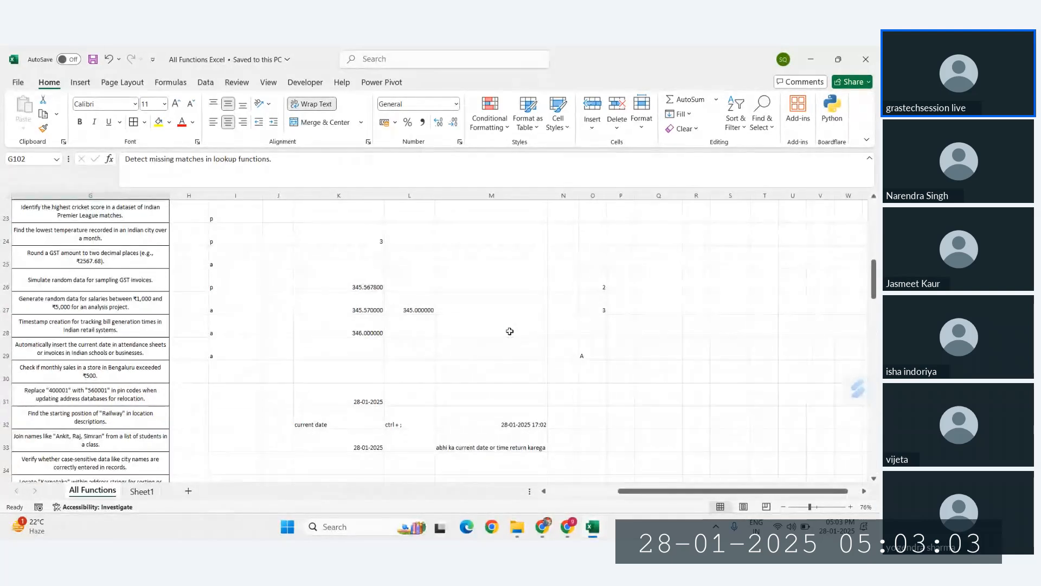
{"action": "left_click", "coordinate": [868, 50]}
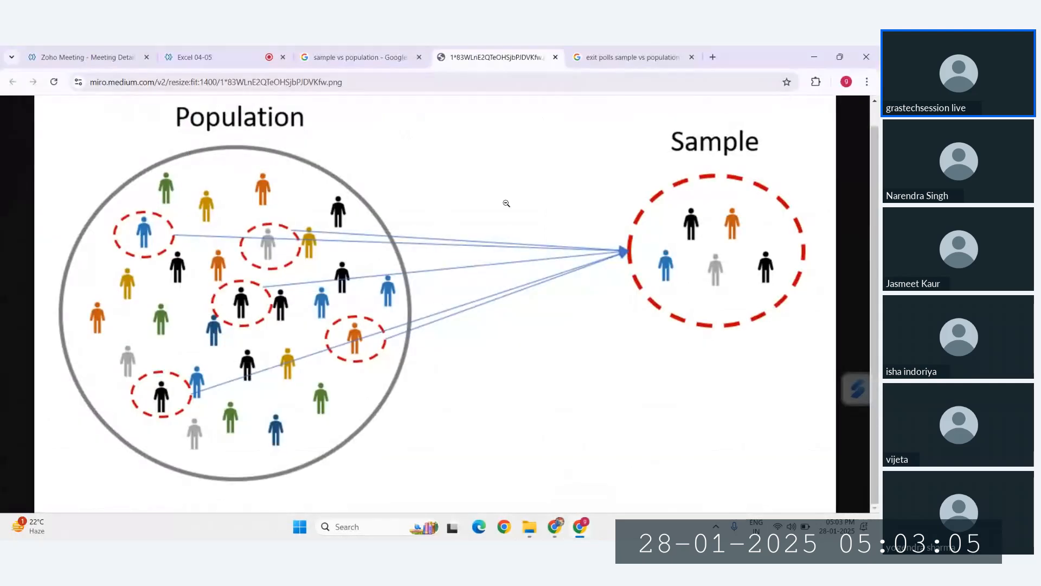
- Switch to WhatsApp Web and send the document All Functions Excel.xlsx from New Volume (D:) to the open group chat
{"action": "mouse_move", "coordinate": [551, 525]}
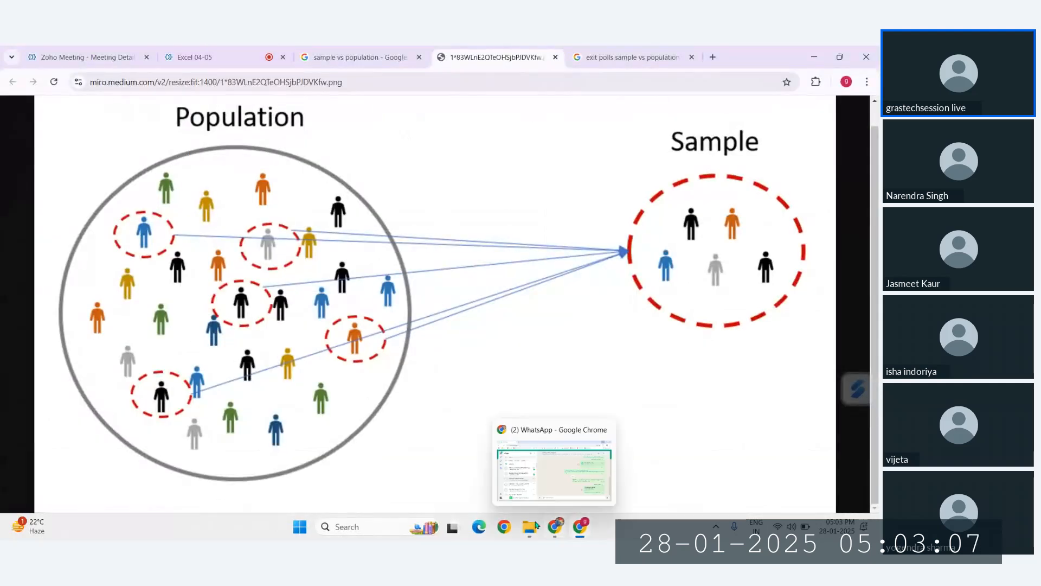
{"action": "left_click", "coordinate": [553, 500]}
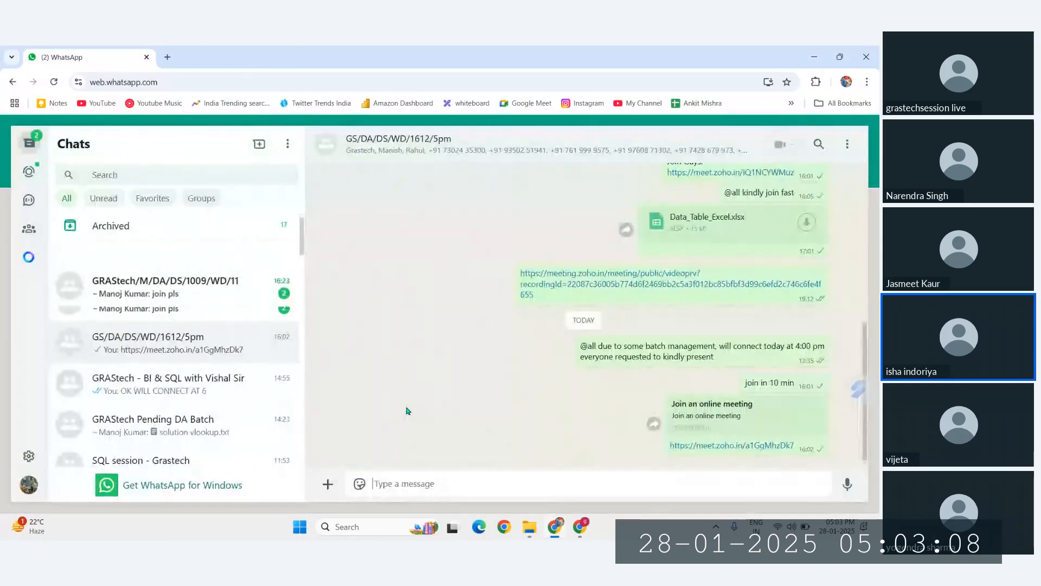
{"action": "left_click", "coordinate": [328, 485]}
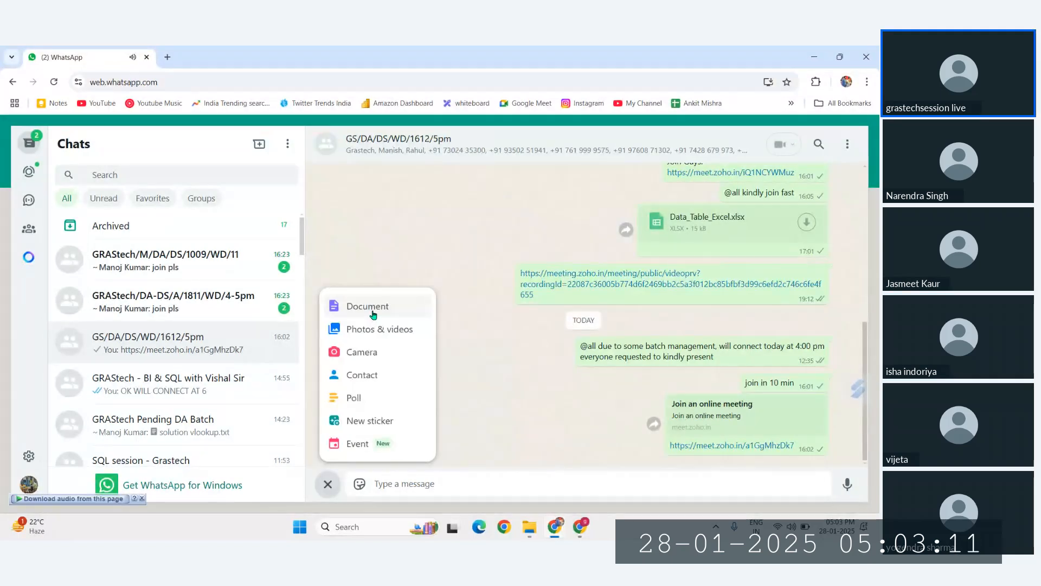
{"action": "left_click", "coordinate": [373, 307]}
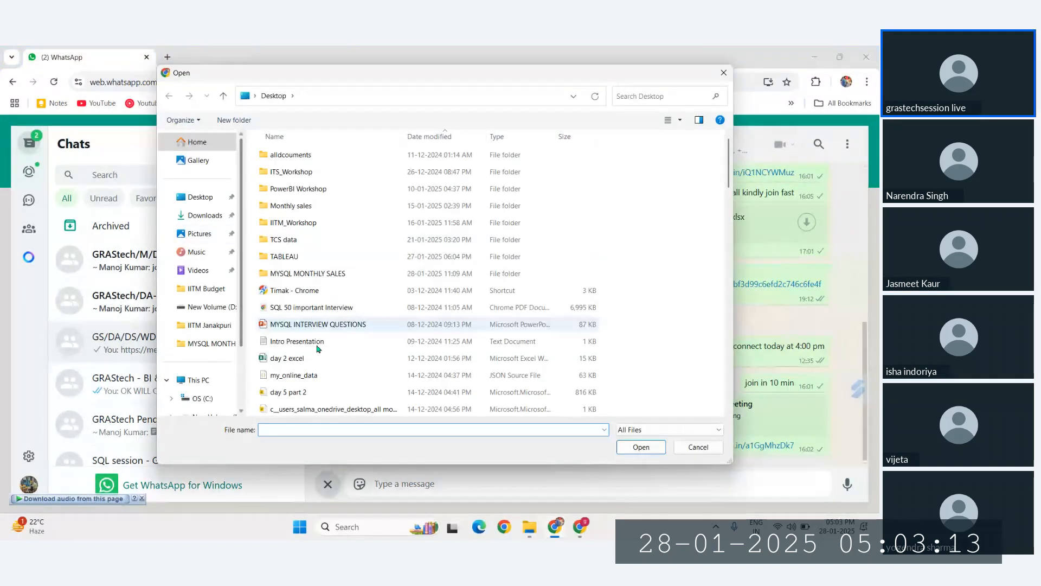
{"action": "left_click", "coordinate": [206, 307]}
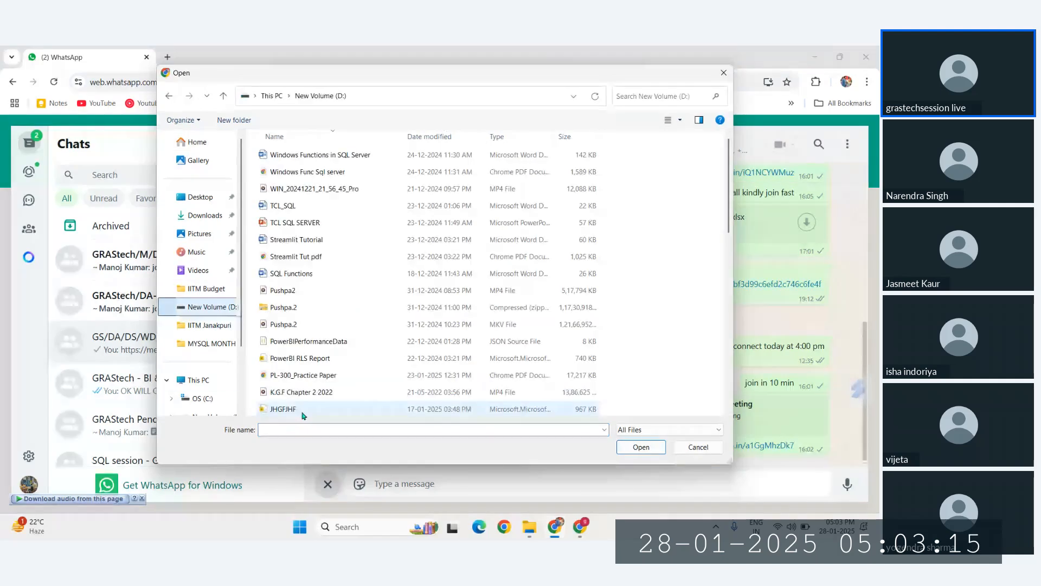
{"action": "type", "text": "all"}
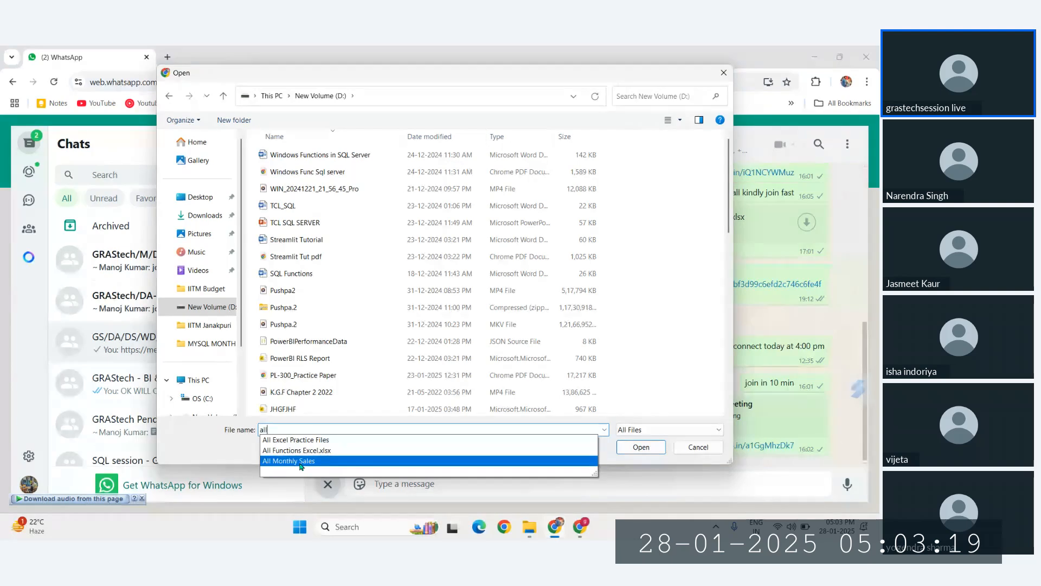
{"action": "left_click", "coordinate": [302, 451]}
{"action": "key", "text": "Return"}
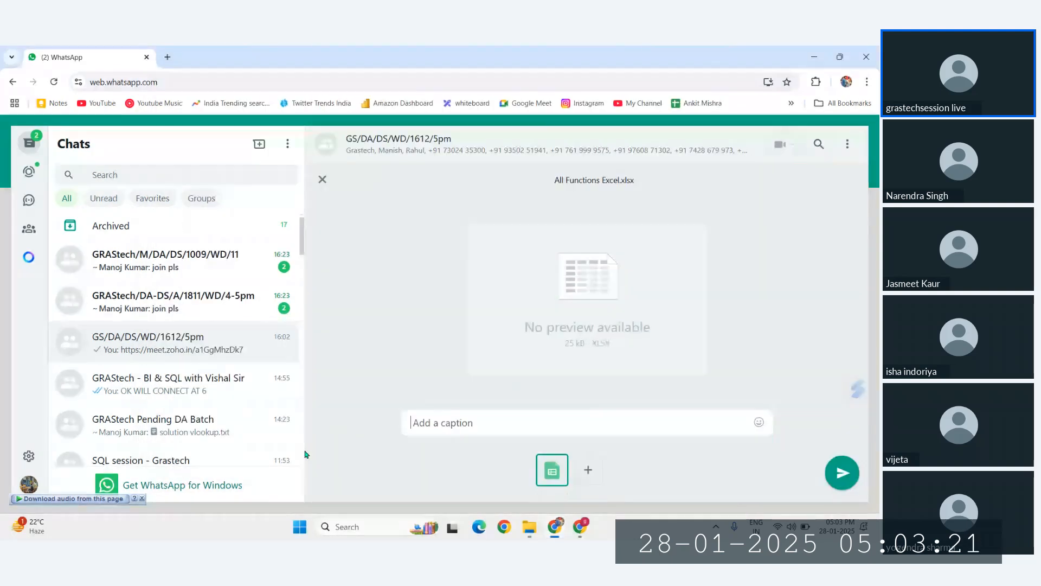
{"action": "key", "text": "Return"}
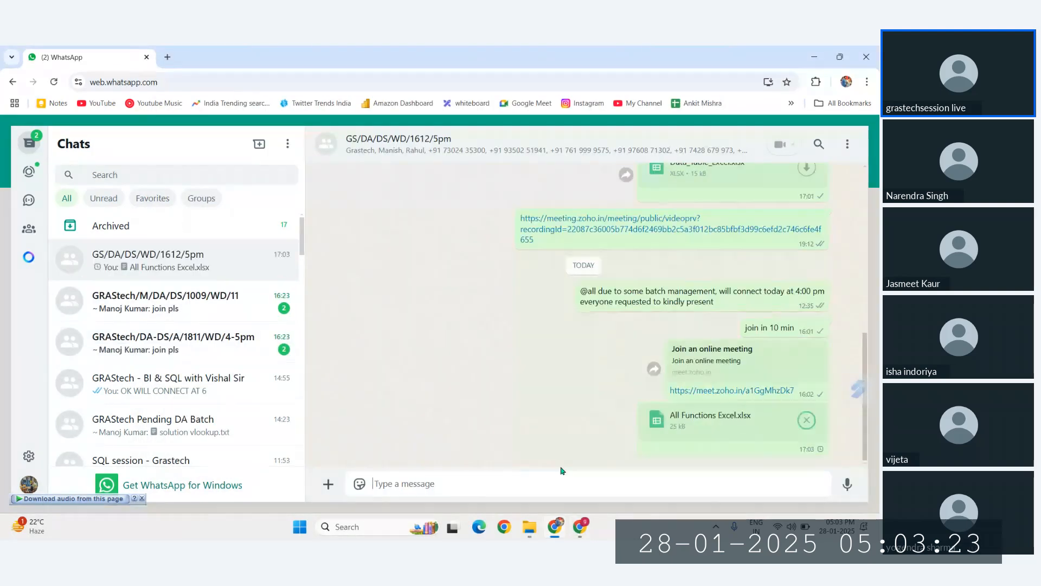
- Switch to the Zoho meeting "Excel 04-05" and open its additional meeting options
{"action": "mouse_move", "coordinate": [580, 526]}
{"action": "left_click", "coordinate": [552, 487]}
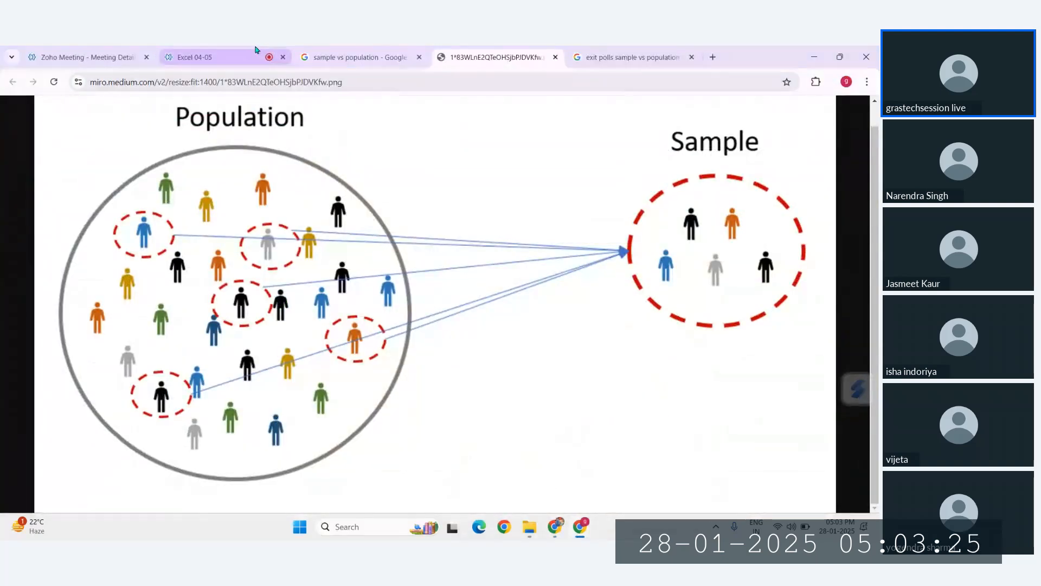
{"action": "left_click", "coordinate": [255, 50]}
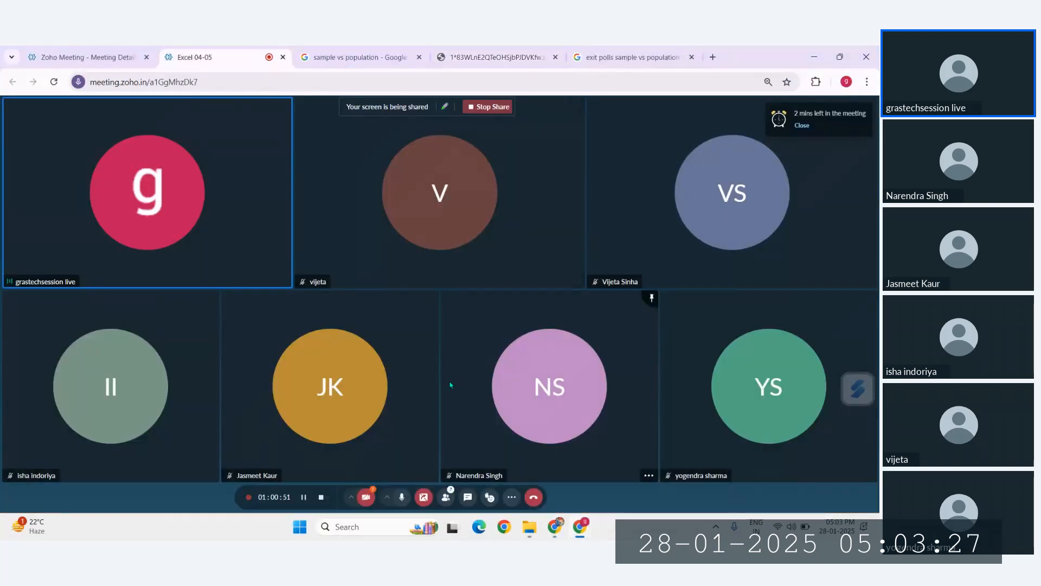
{"action": "left_click", "coordinate": [512, 496]}
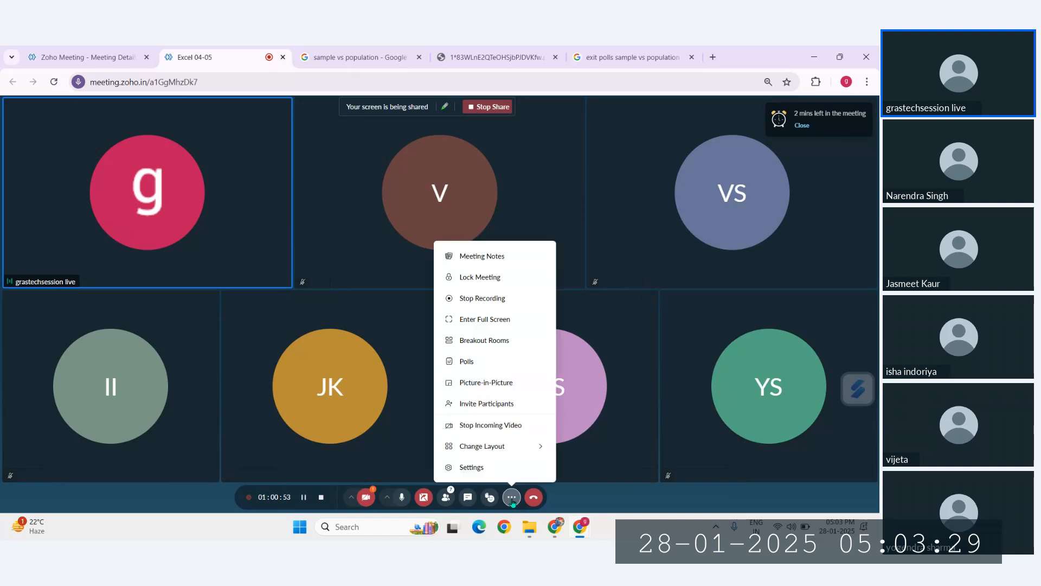